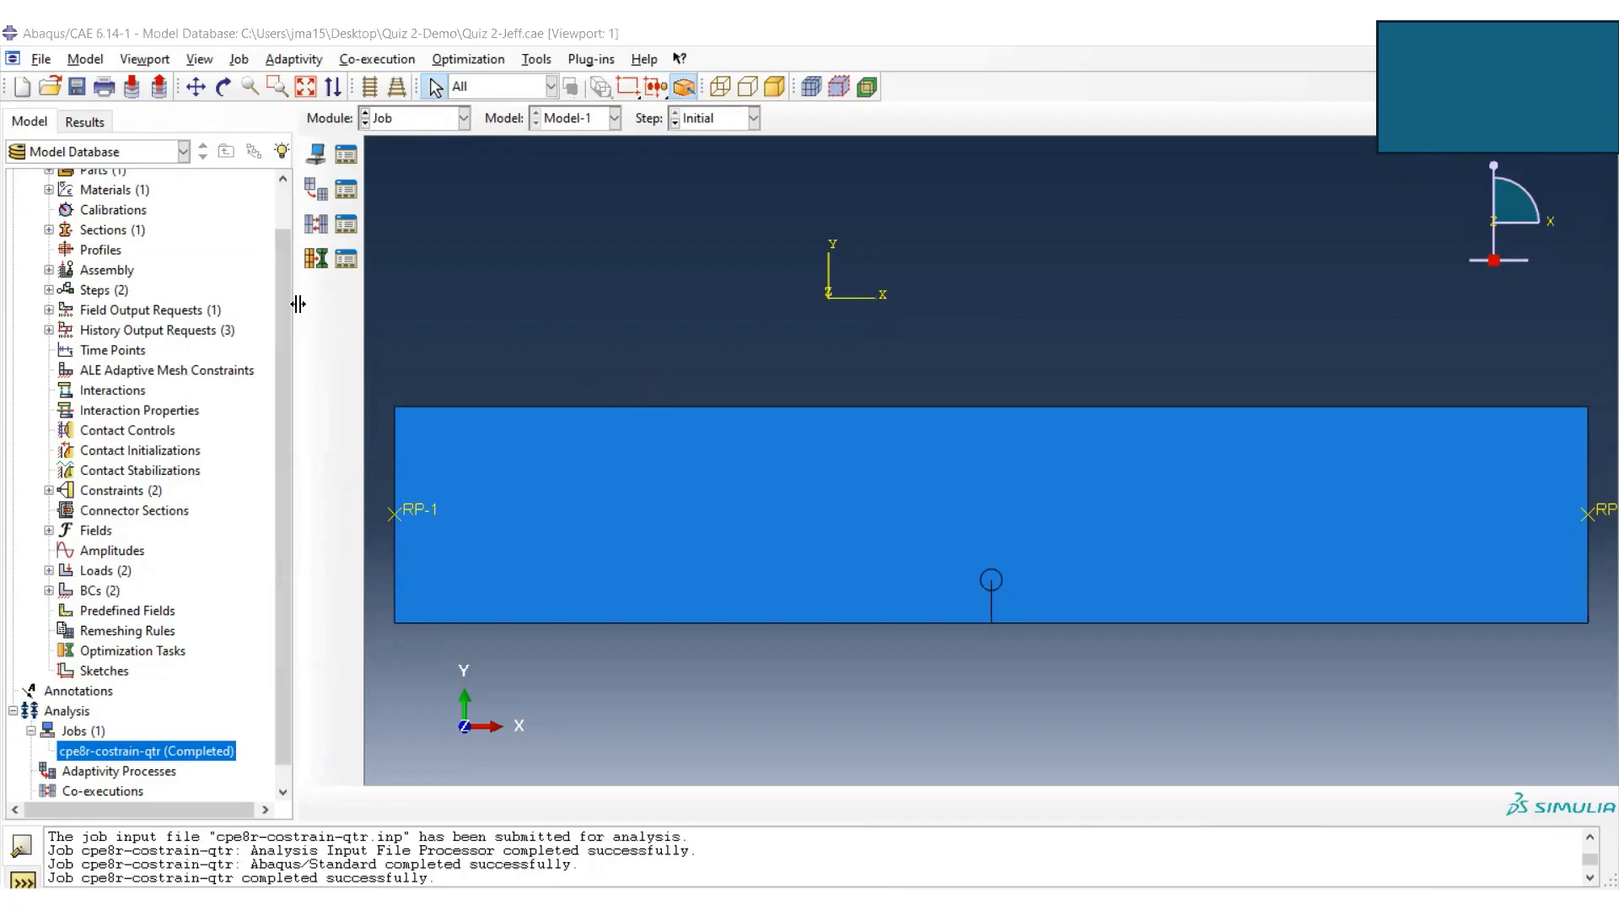
- Add a new Standard & Explicit model to the model database, keeping the default name and attributes
scroll(265, 260, up, 1)
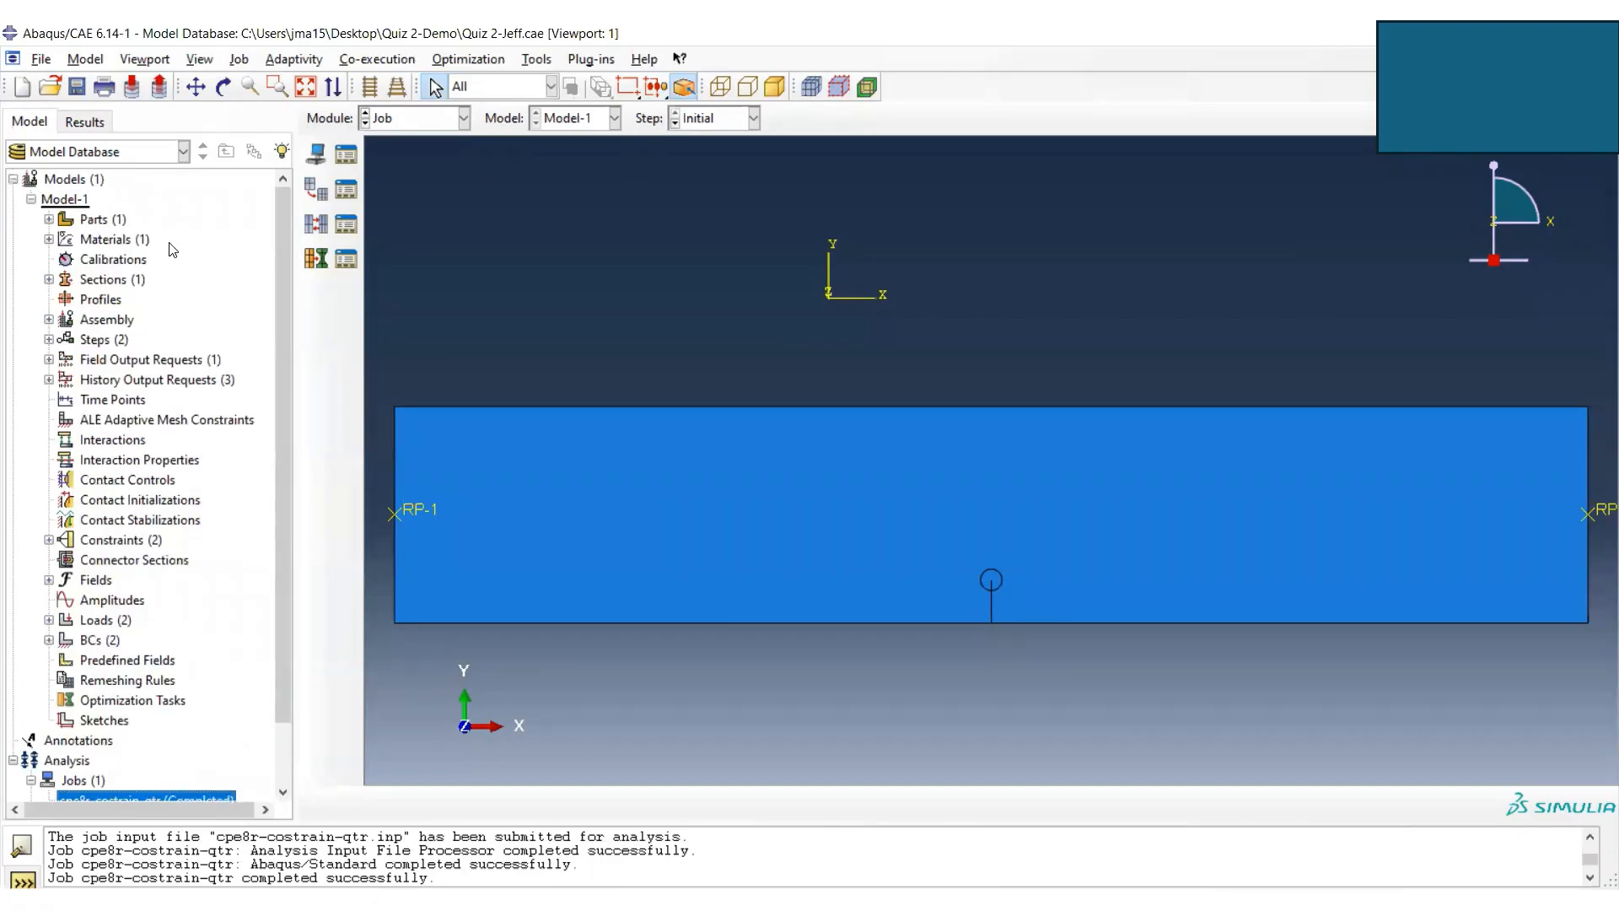
click(31, 199)
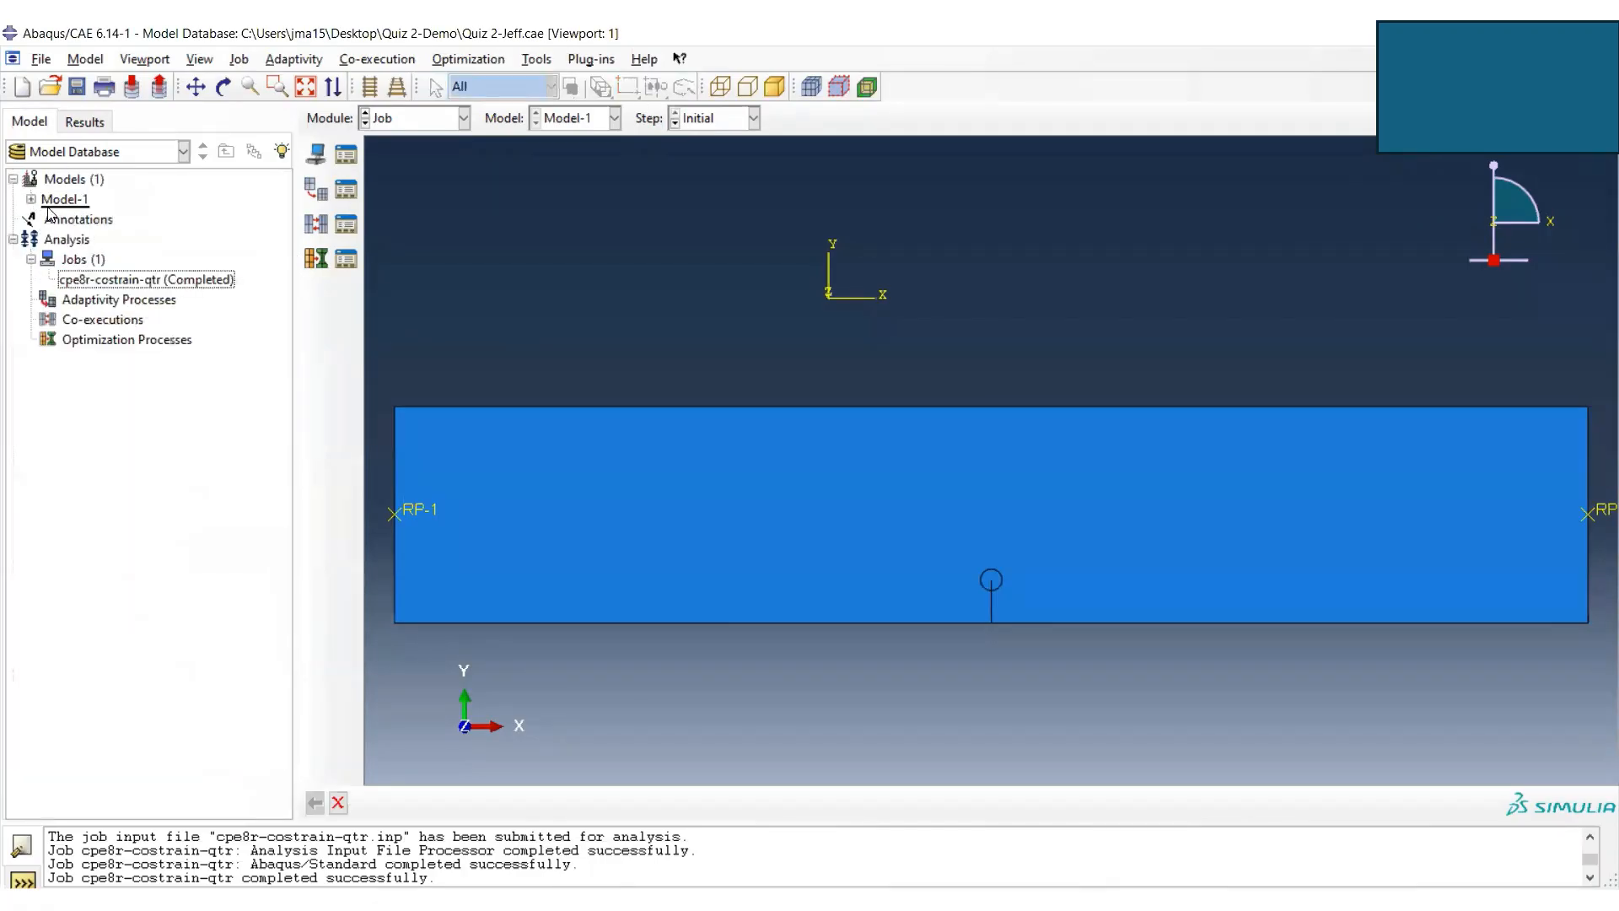
click(61, 200)
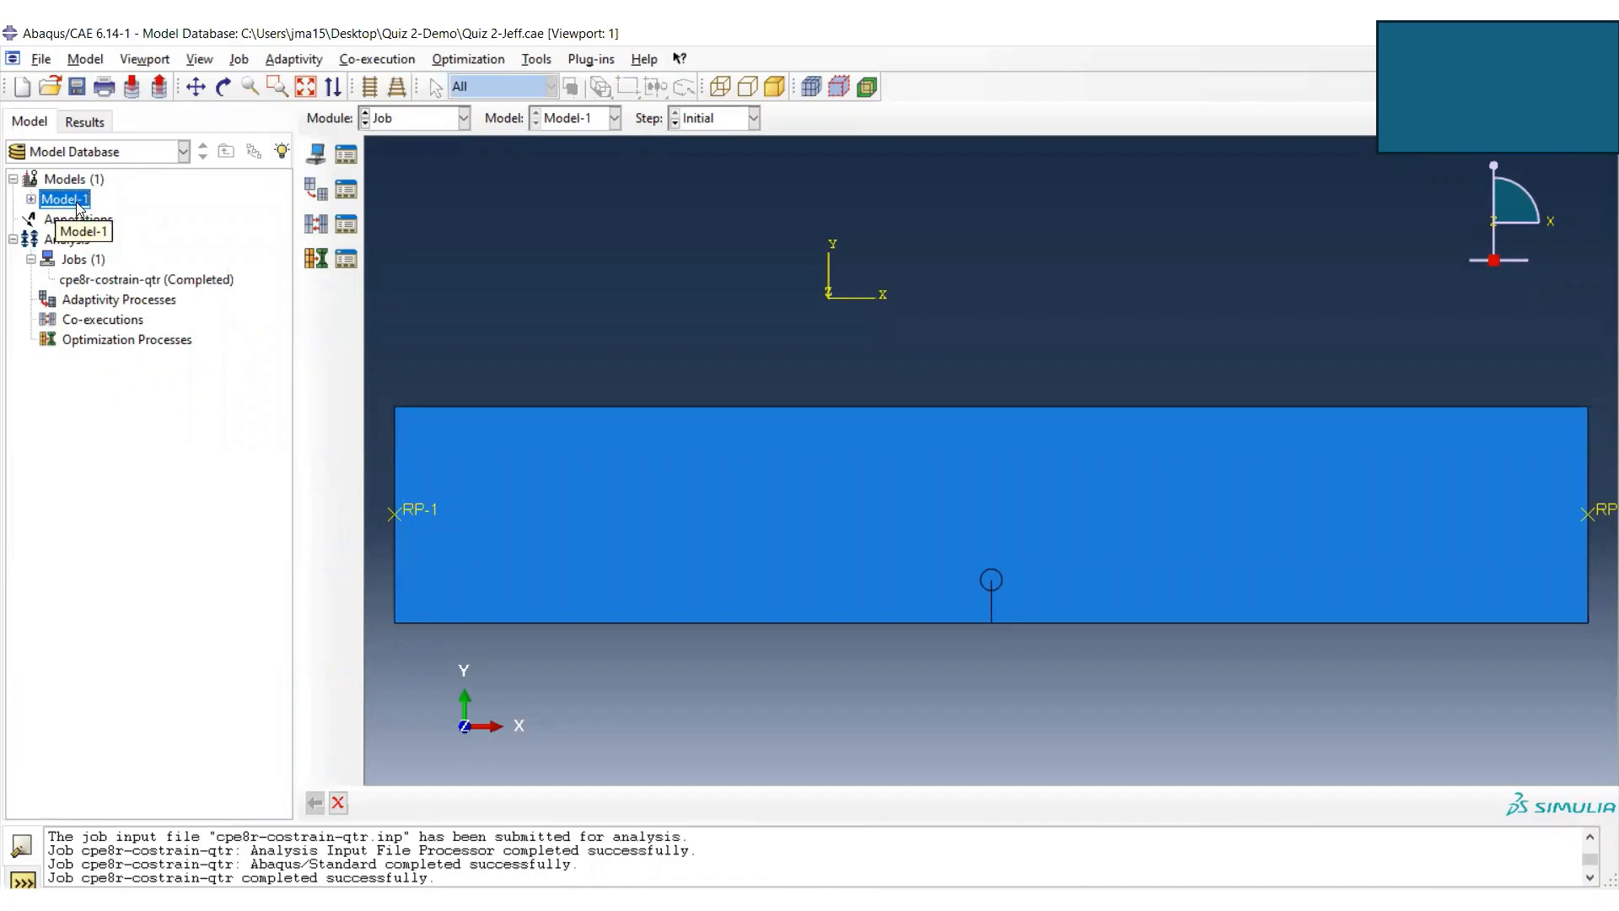
right_click(79, 201)
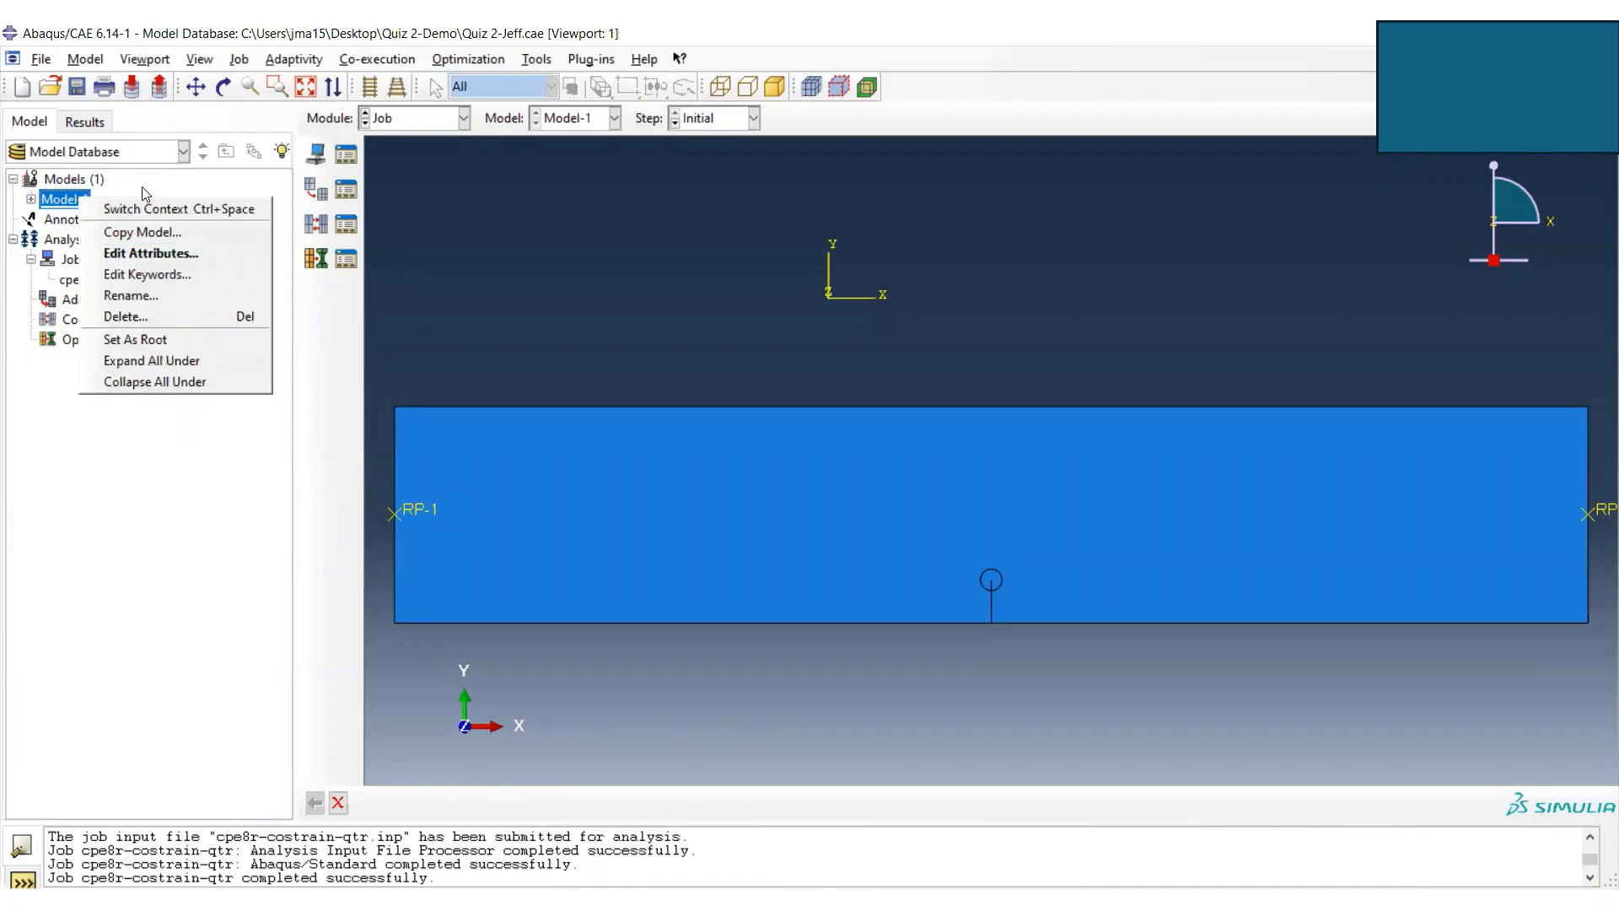
click(143, 188)
click(77, 183)
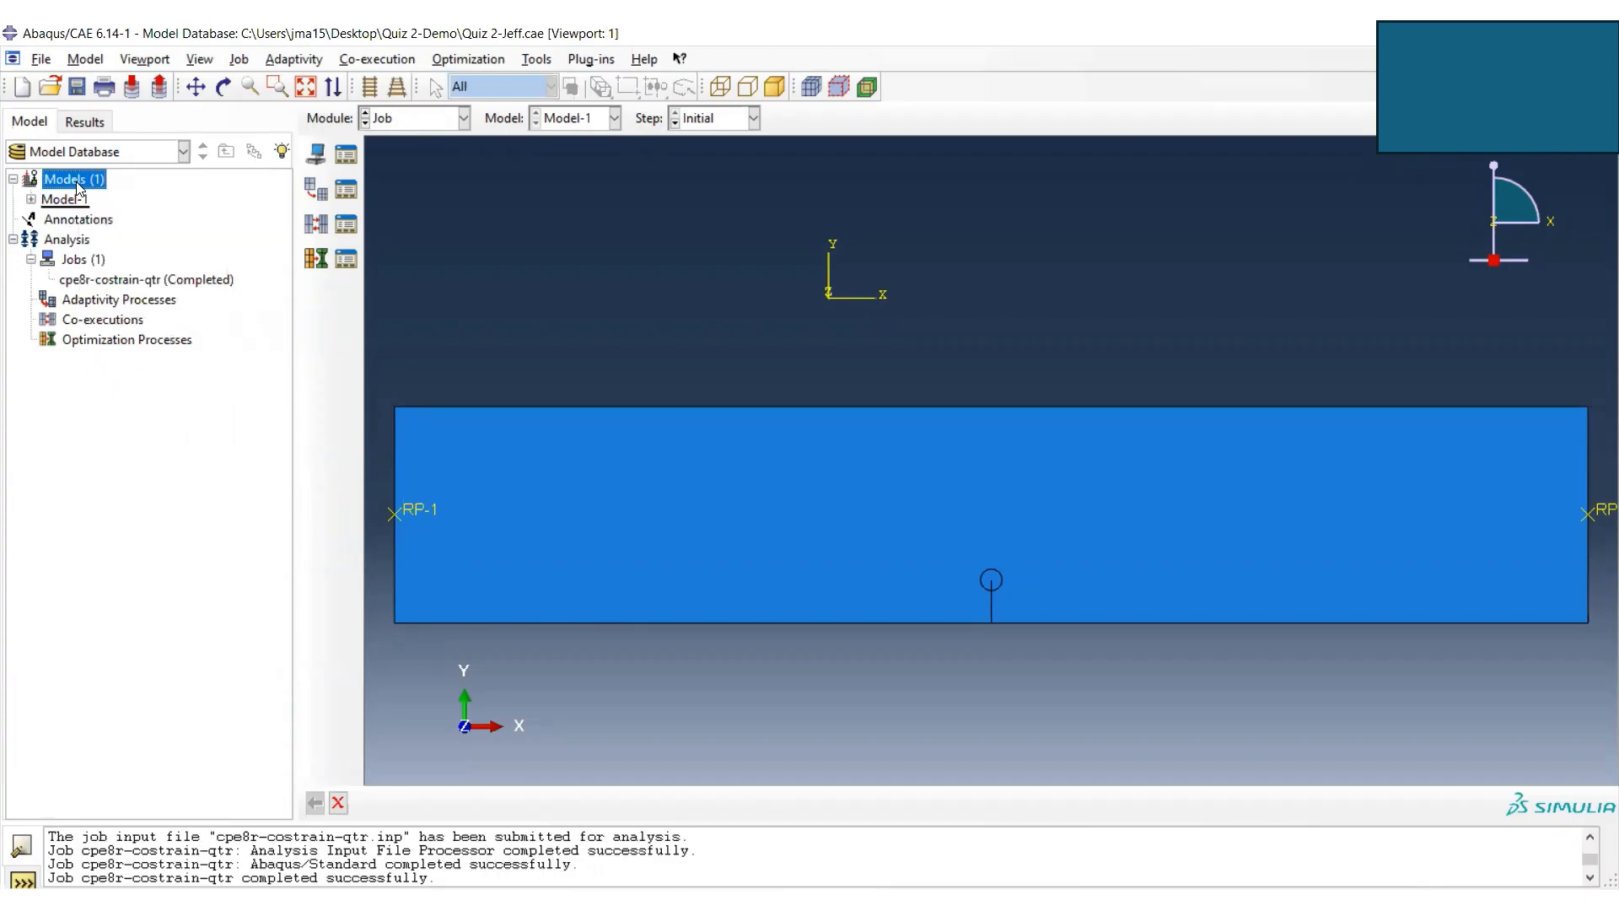
double_click(77, 182)
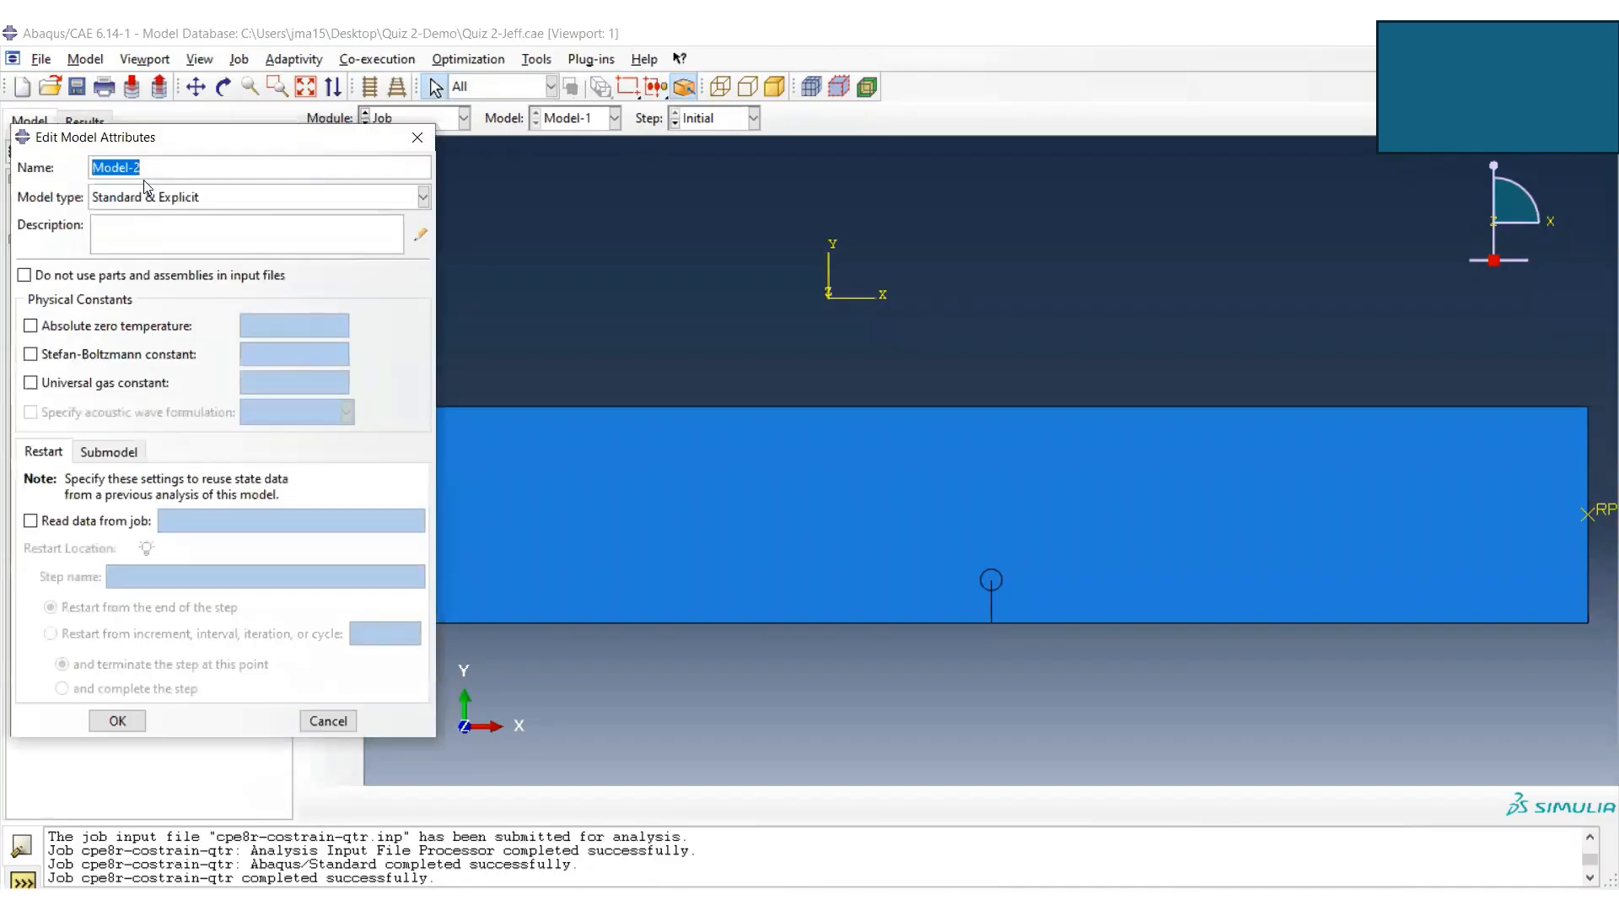
click(124, 722)
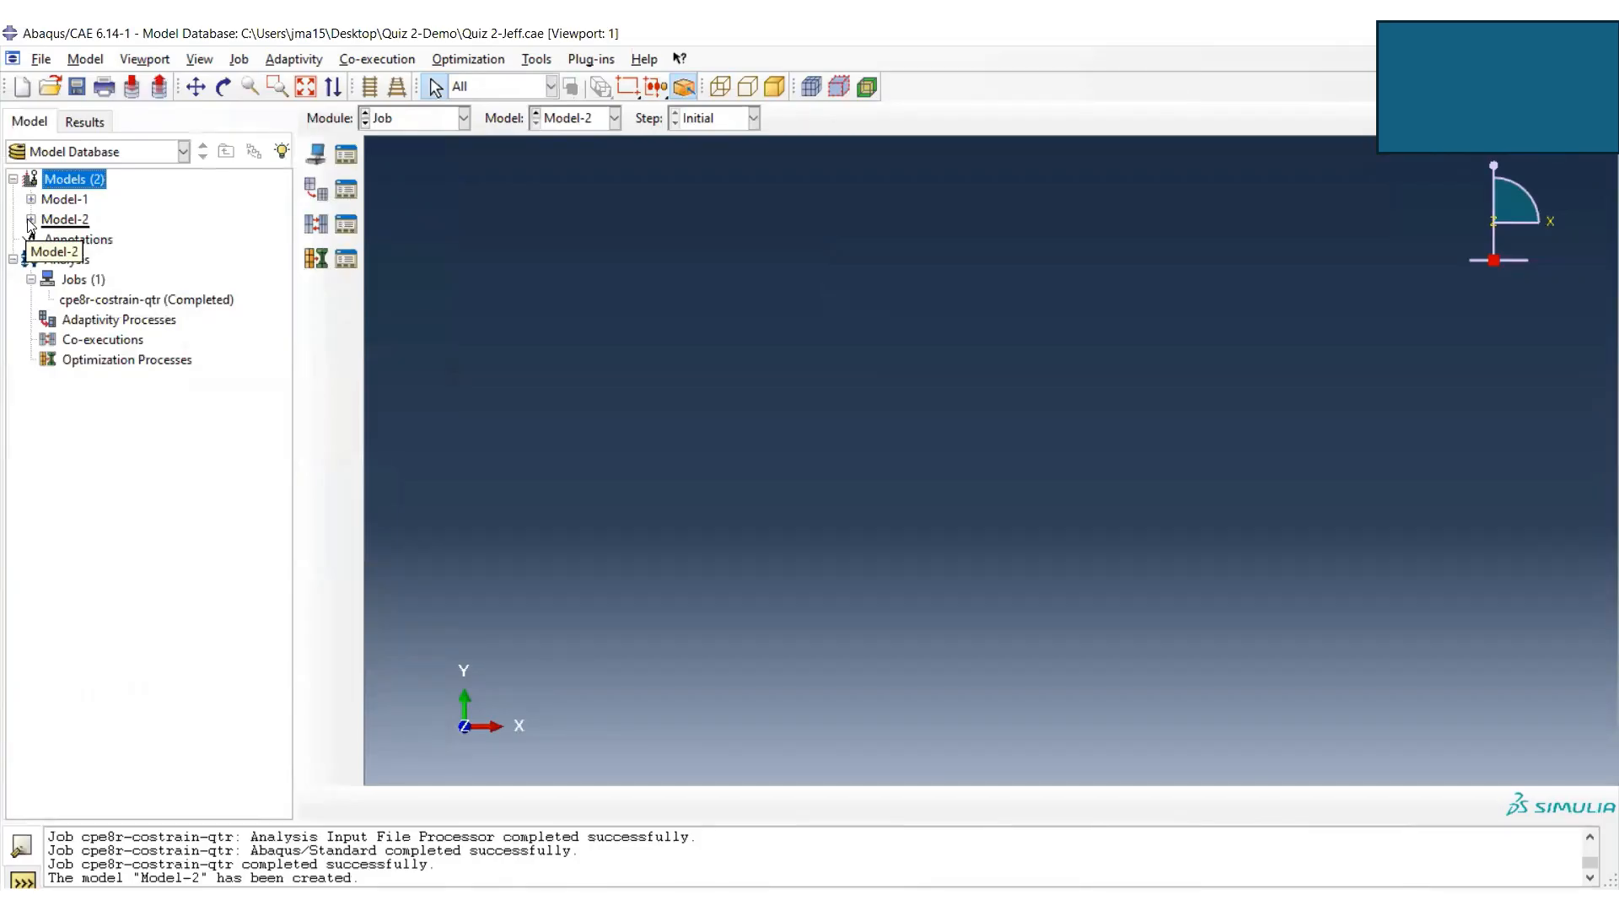
- Rename the newly added model as Deo
click(68, 220)
right_click(70, 224)
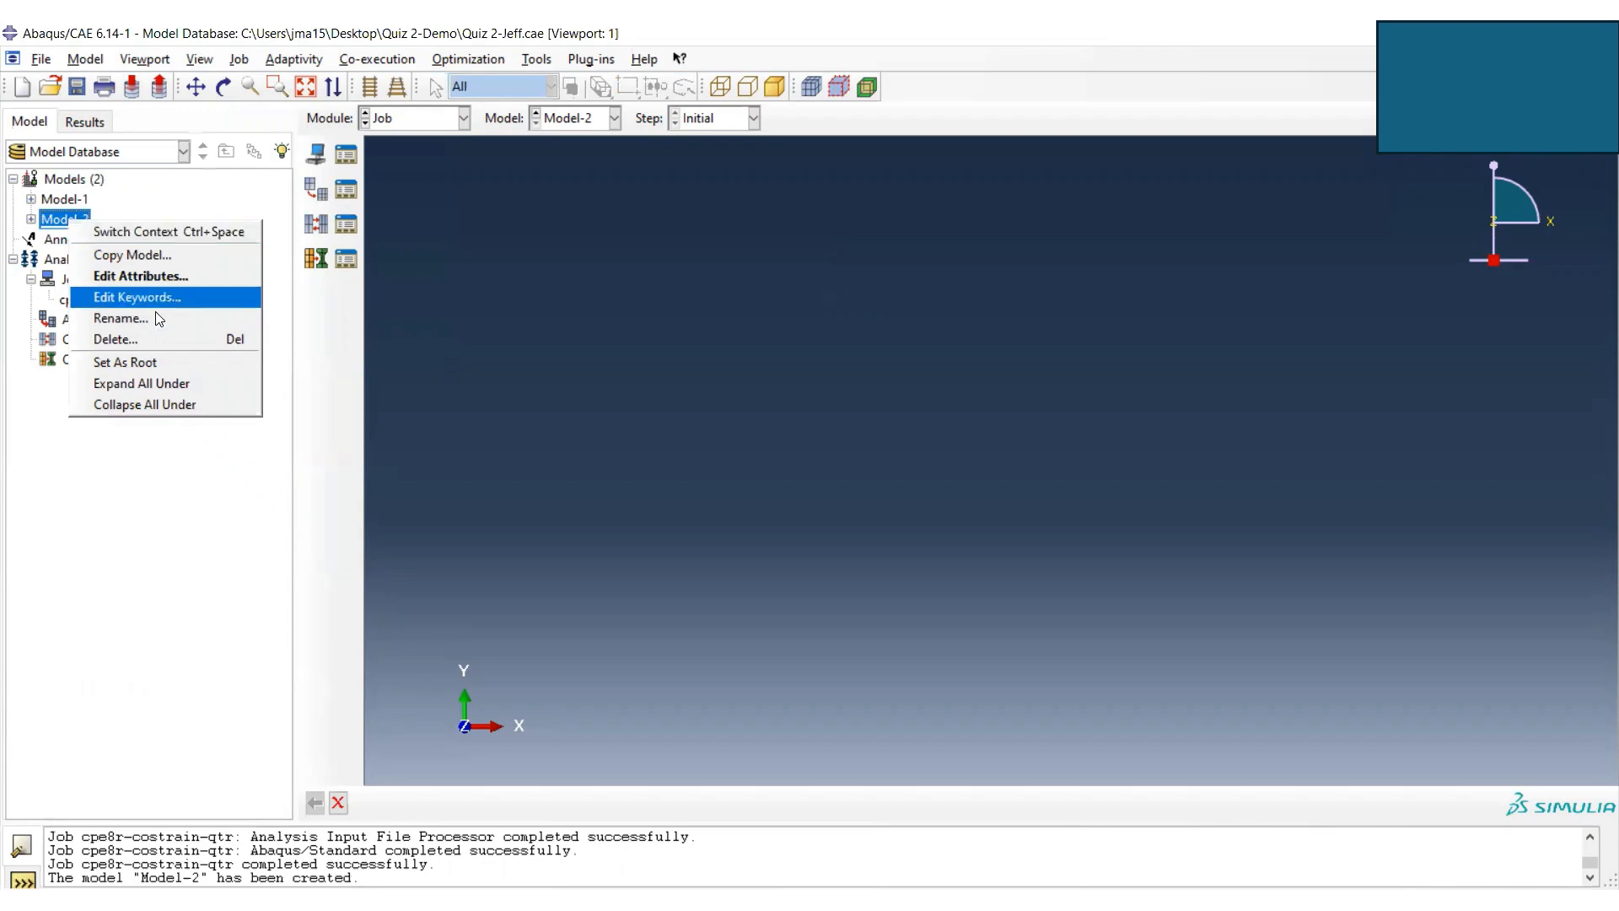
click(120, 318)
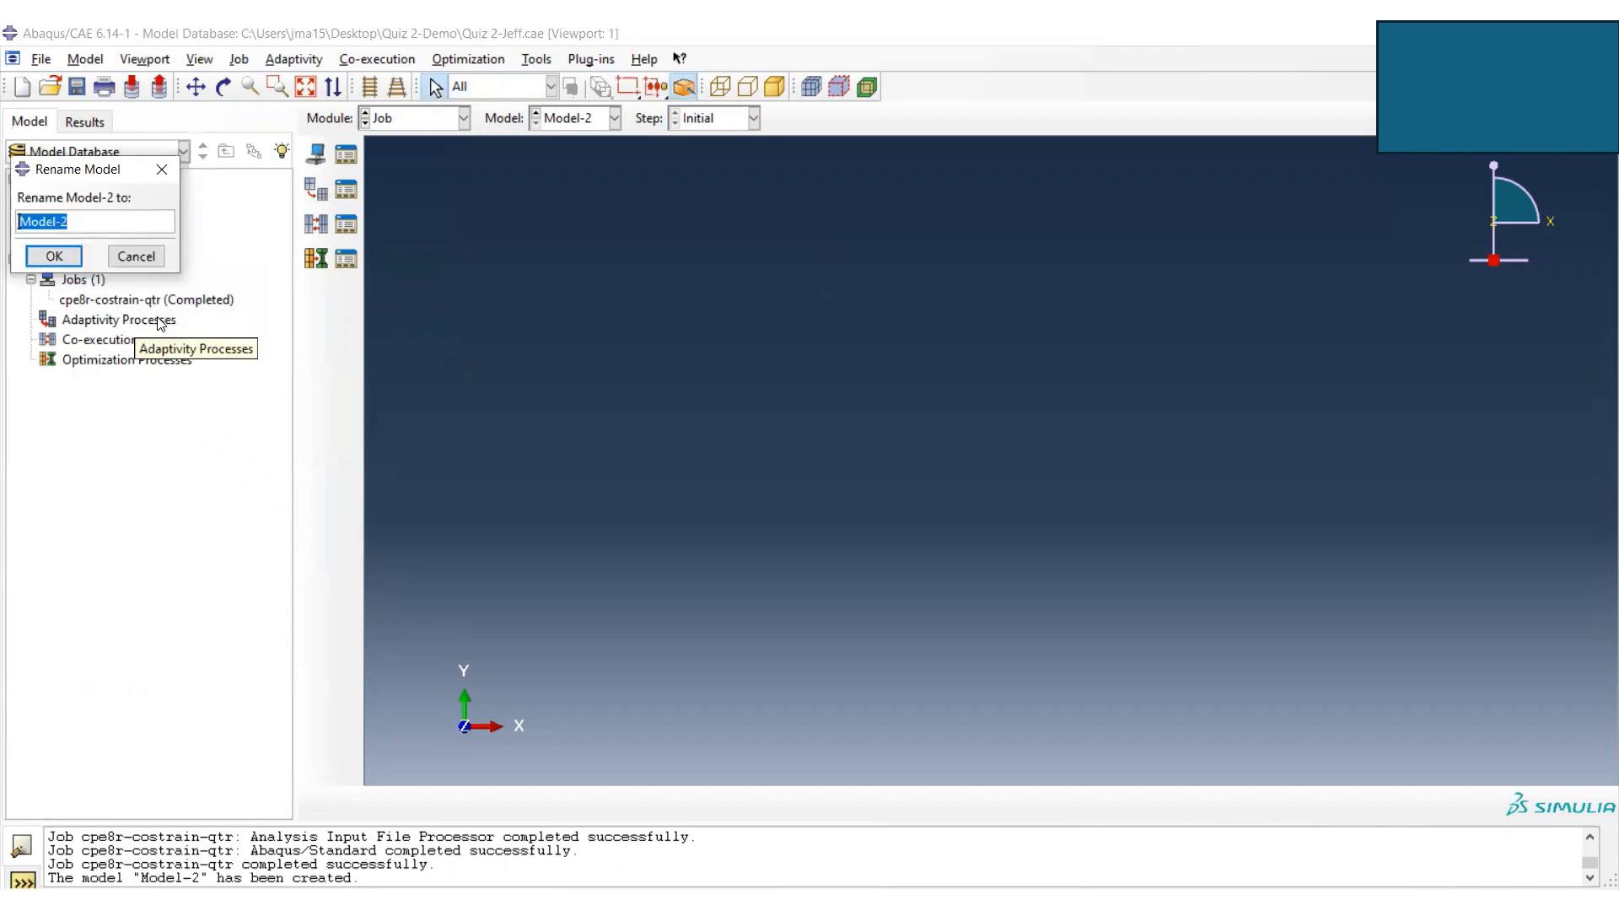
text(Deo)
key(Return)
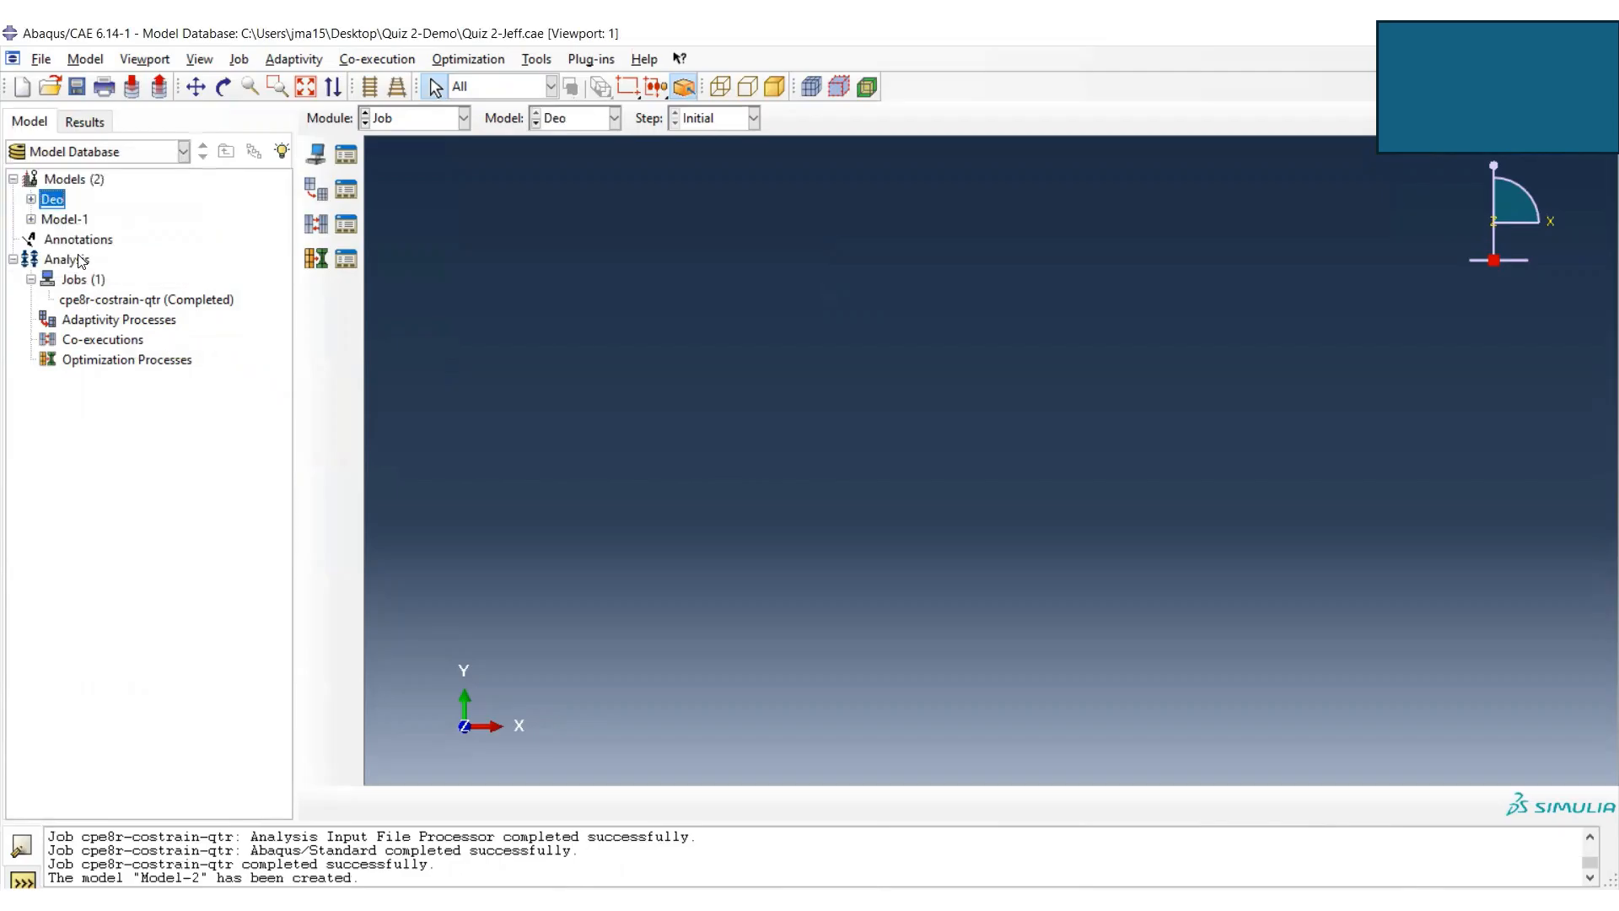
- Create a 2D planar deformable shell part in the Deo model with approximate size 200 and enter its section sketch
click(30, 200)
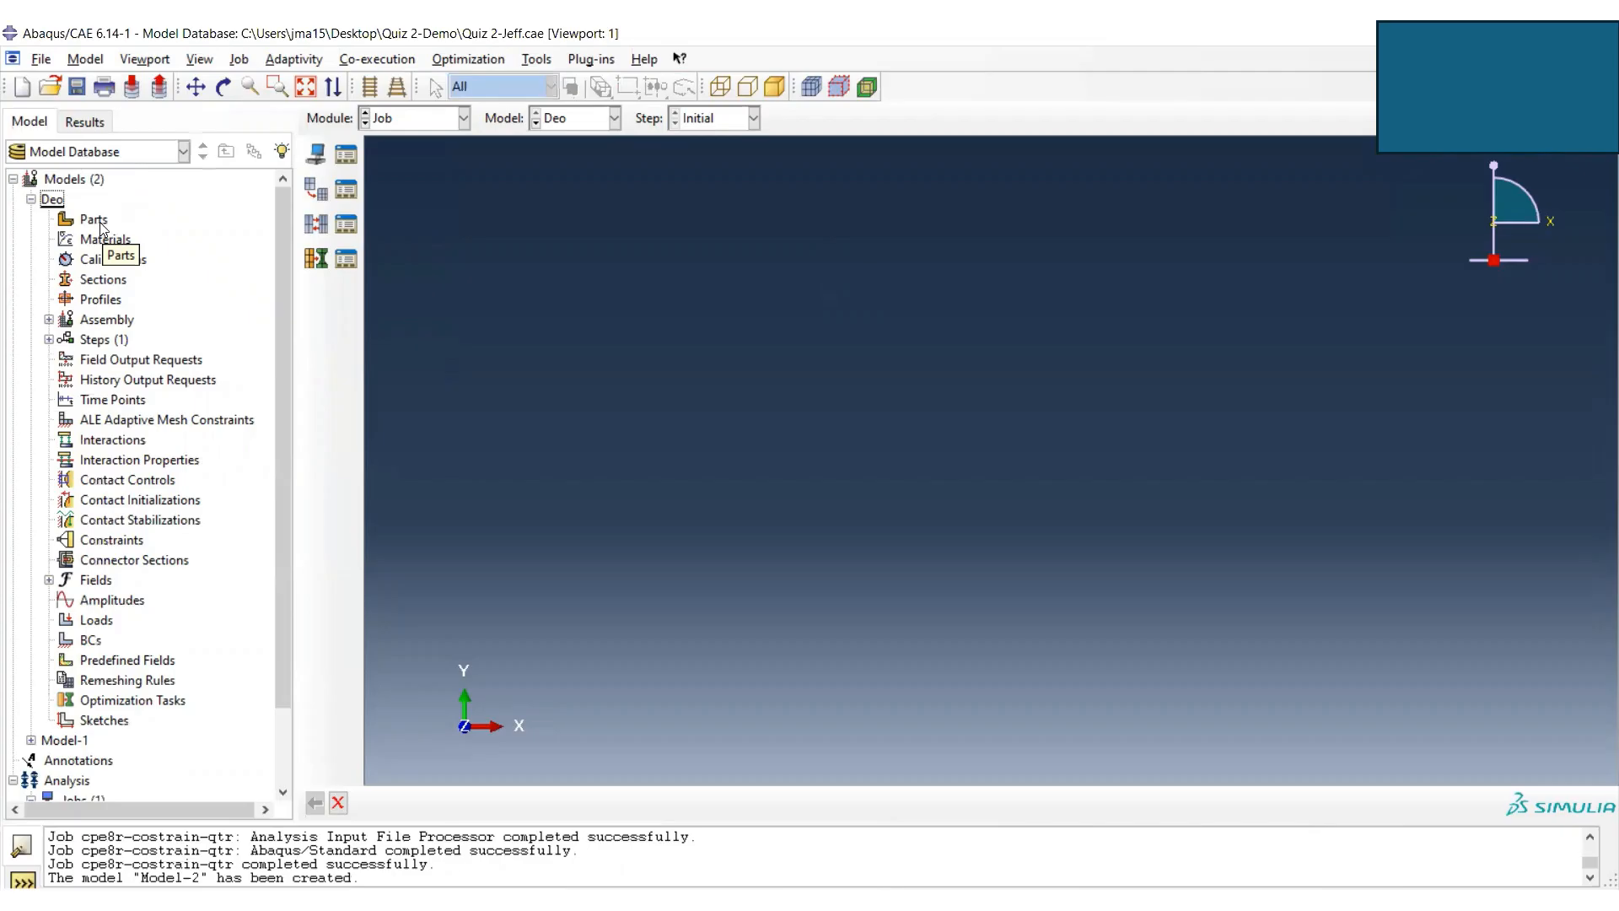
double_click(94, 220)
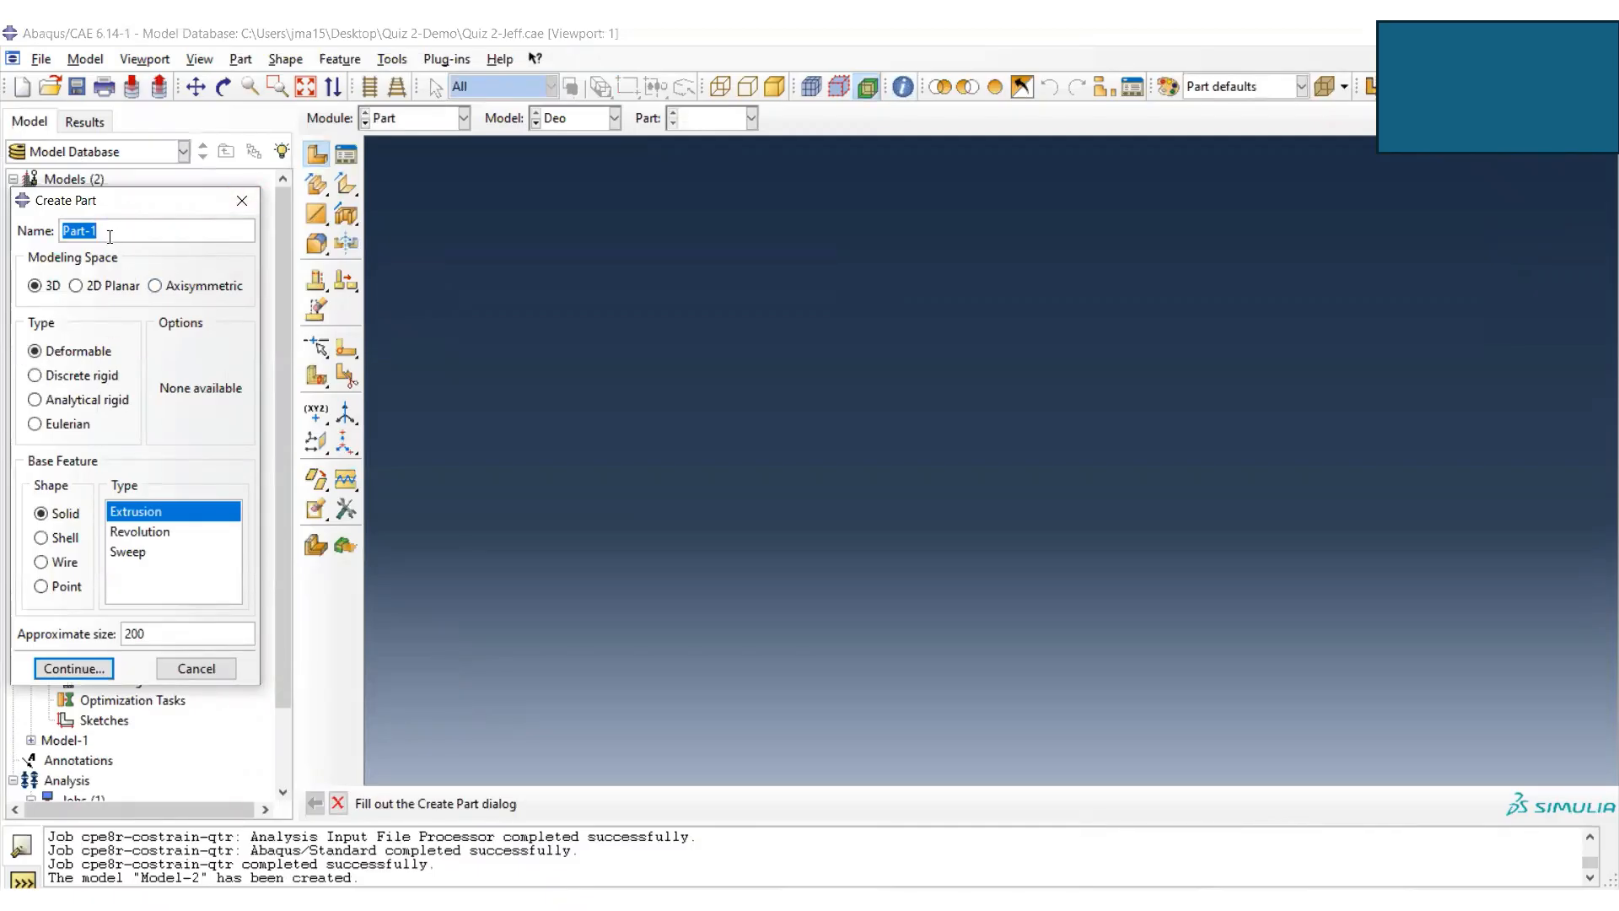
click(97, 288)
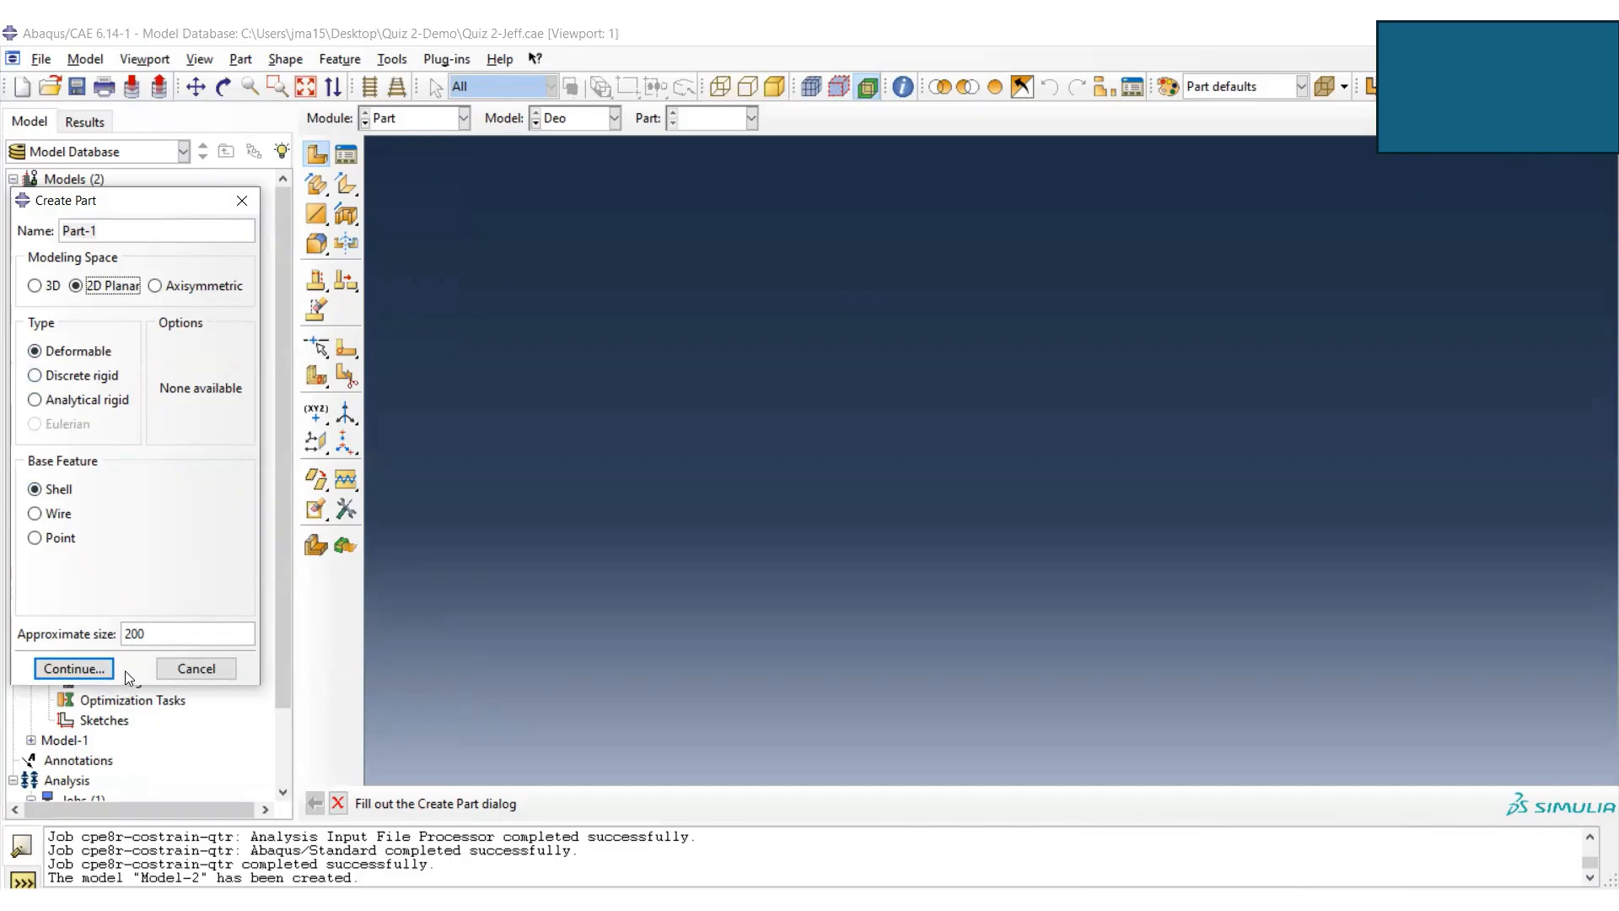
click(81, 671)
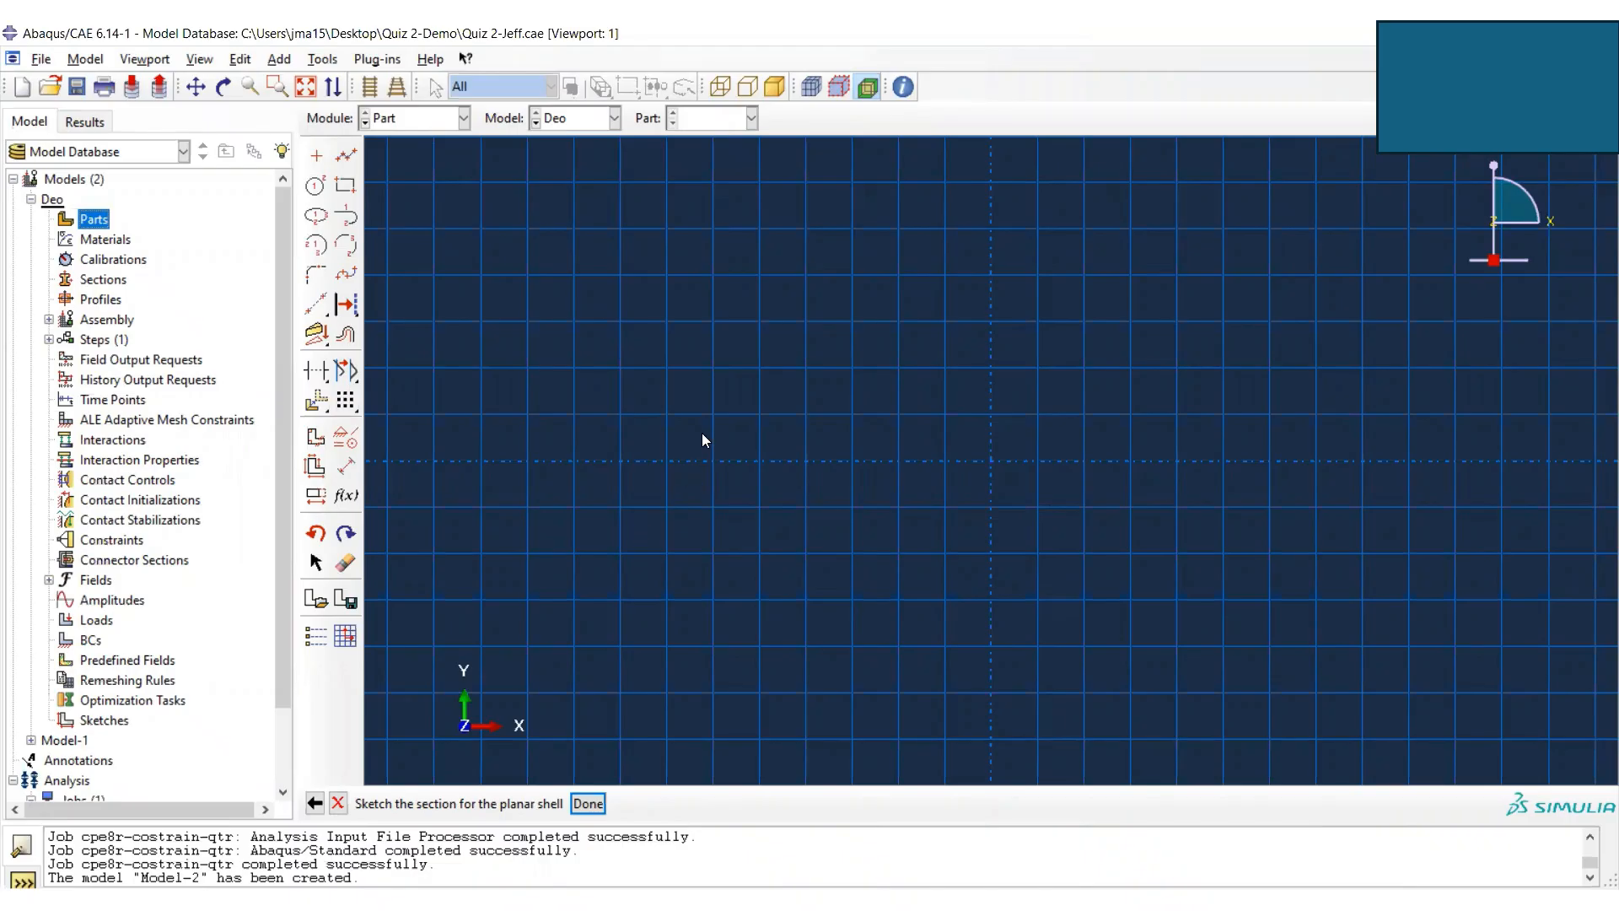
- Sketch four connected horizontal lines from about (-45, -15) to (30, -15), with intermediate points at about x = -35, -5 and 20
click(347, 157)
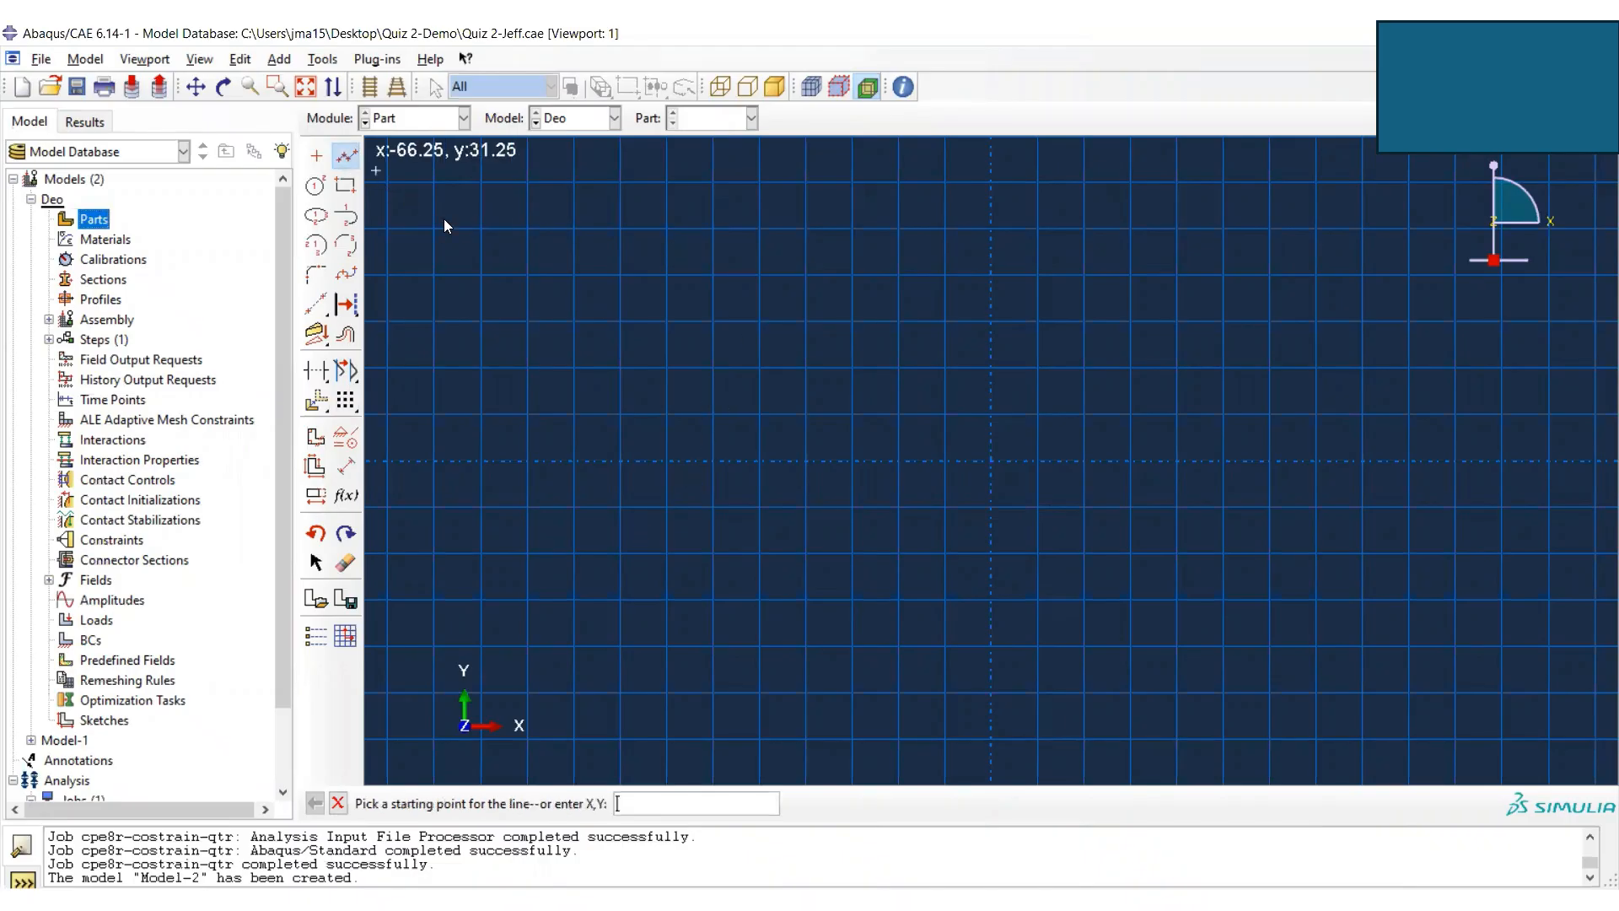
click(577, 600)
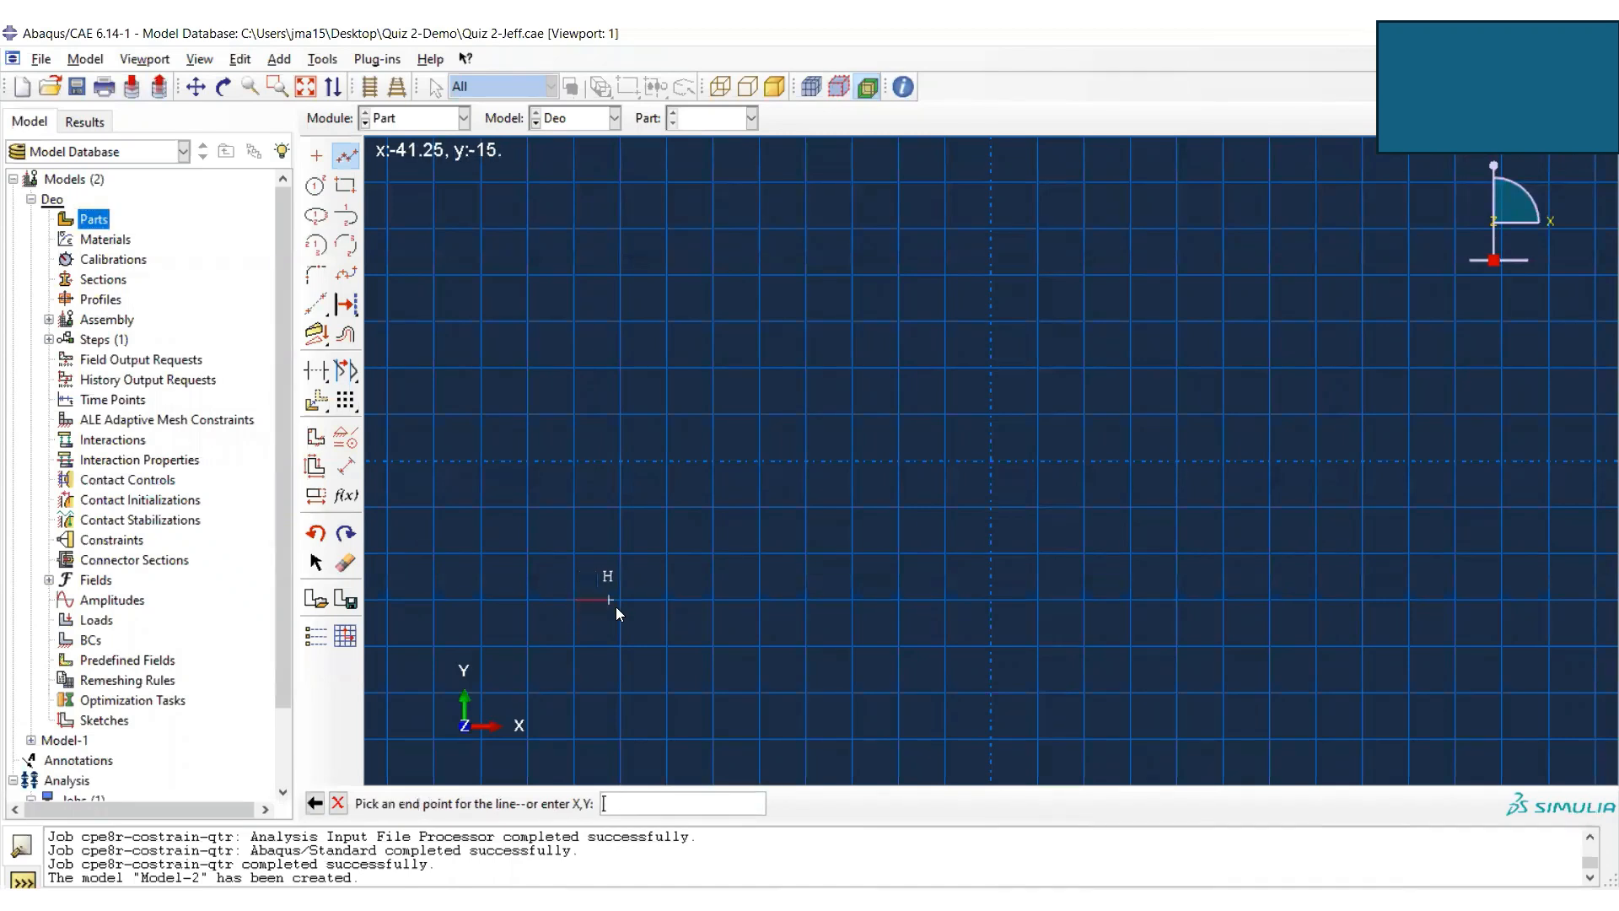
click(666, 607)
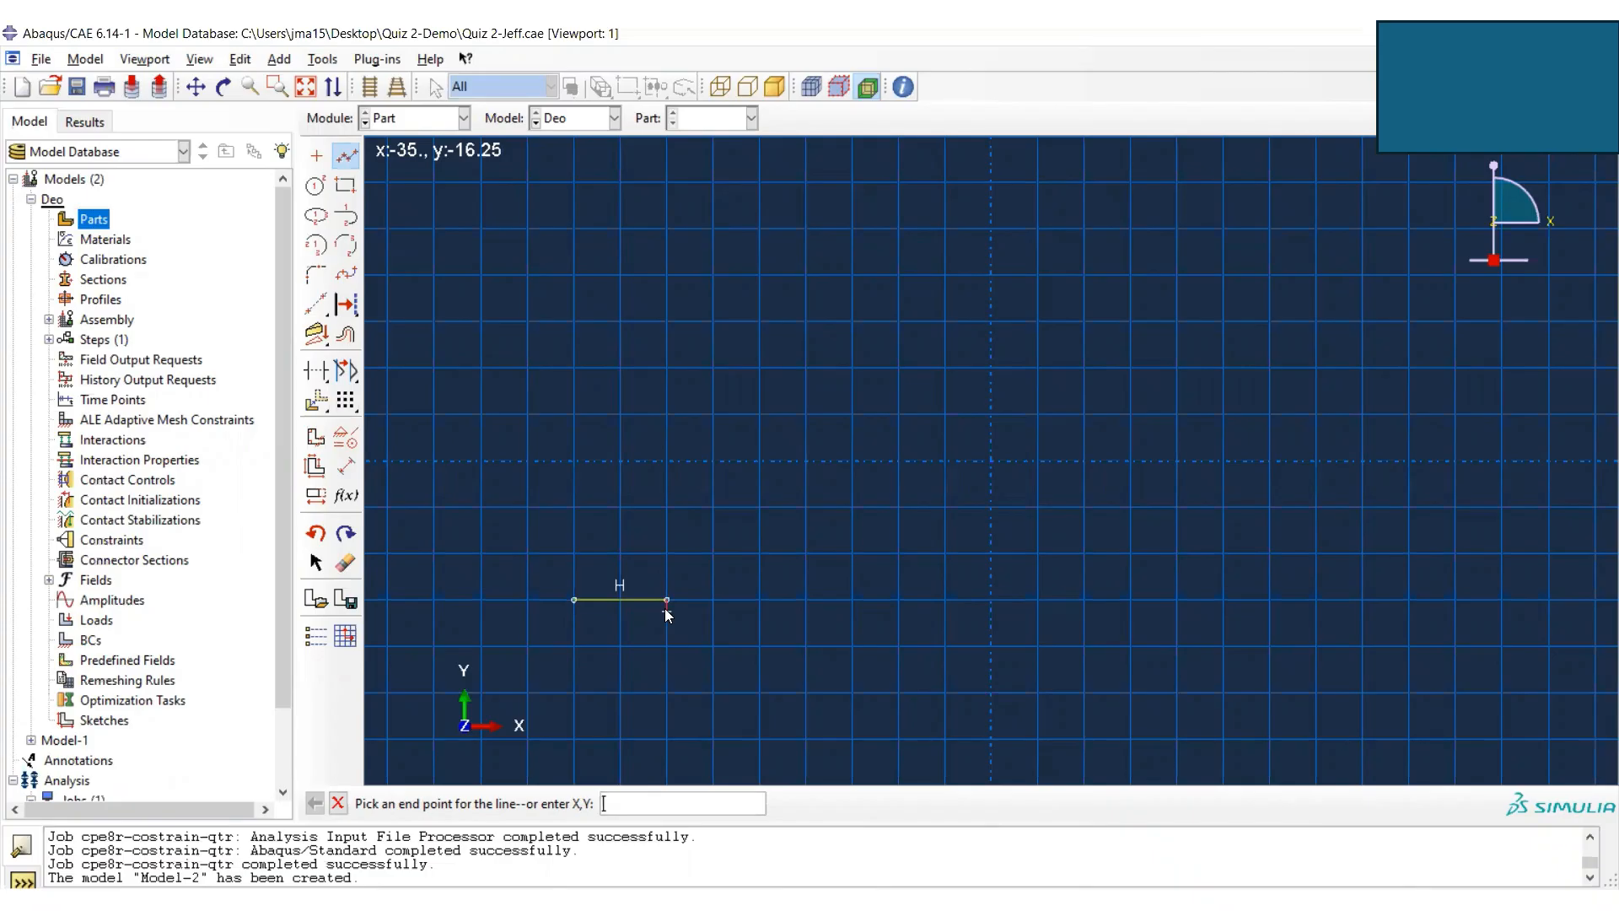
click(666, 607)
click(945, 609)
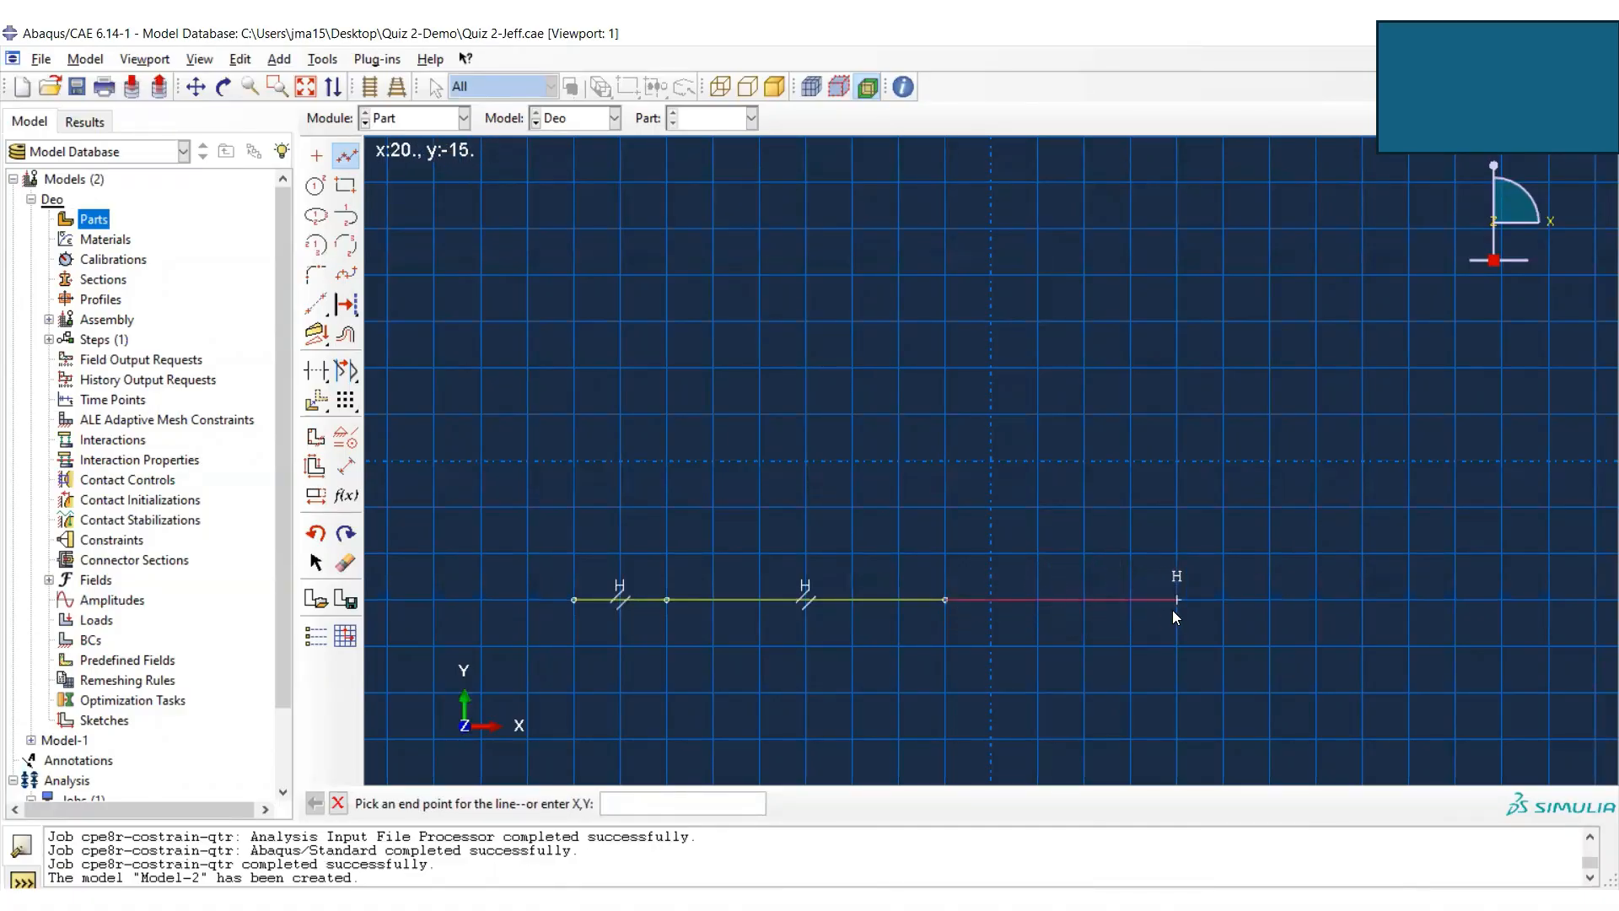
click(1174, 605)
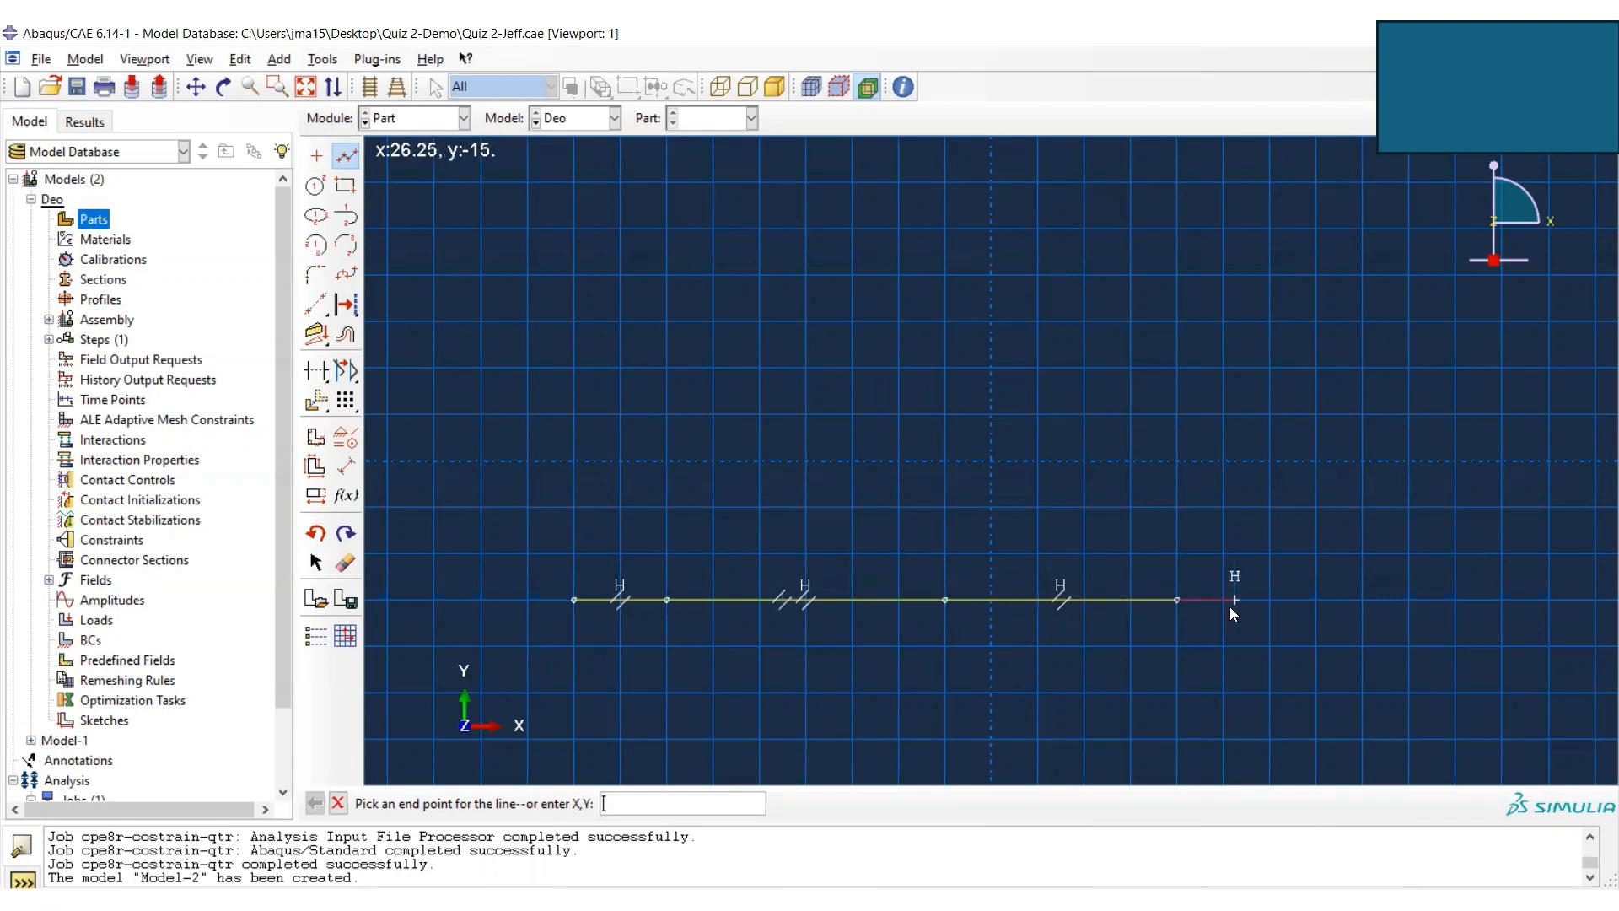
click(1268, 607)
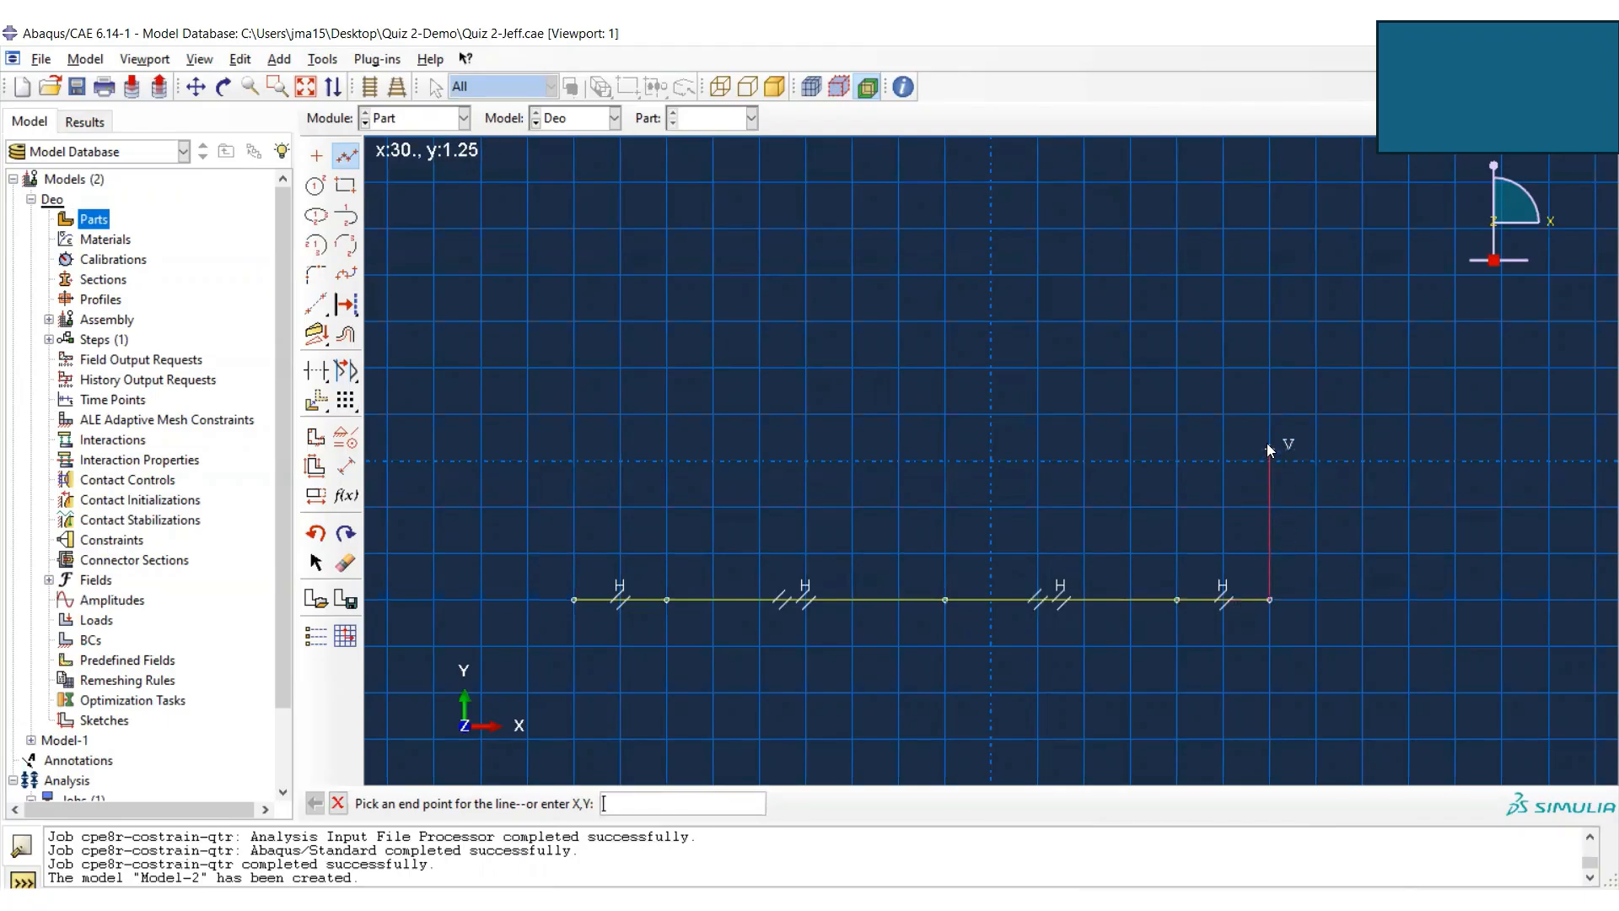
- Close the line chain into a rectangle about 75 wide and 30 high with vertical sides and one top edge
click(1272, 326)
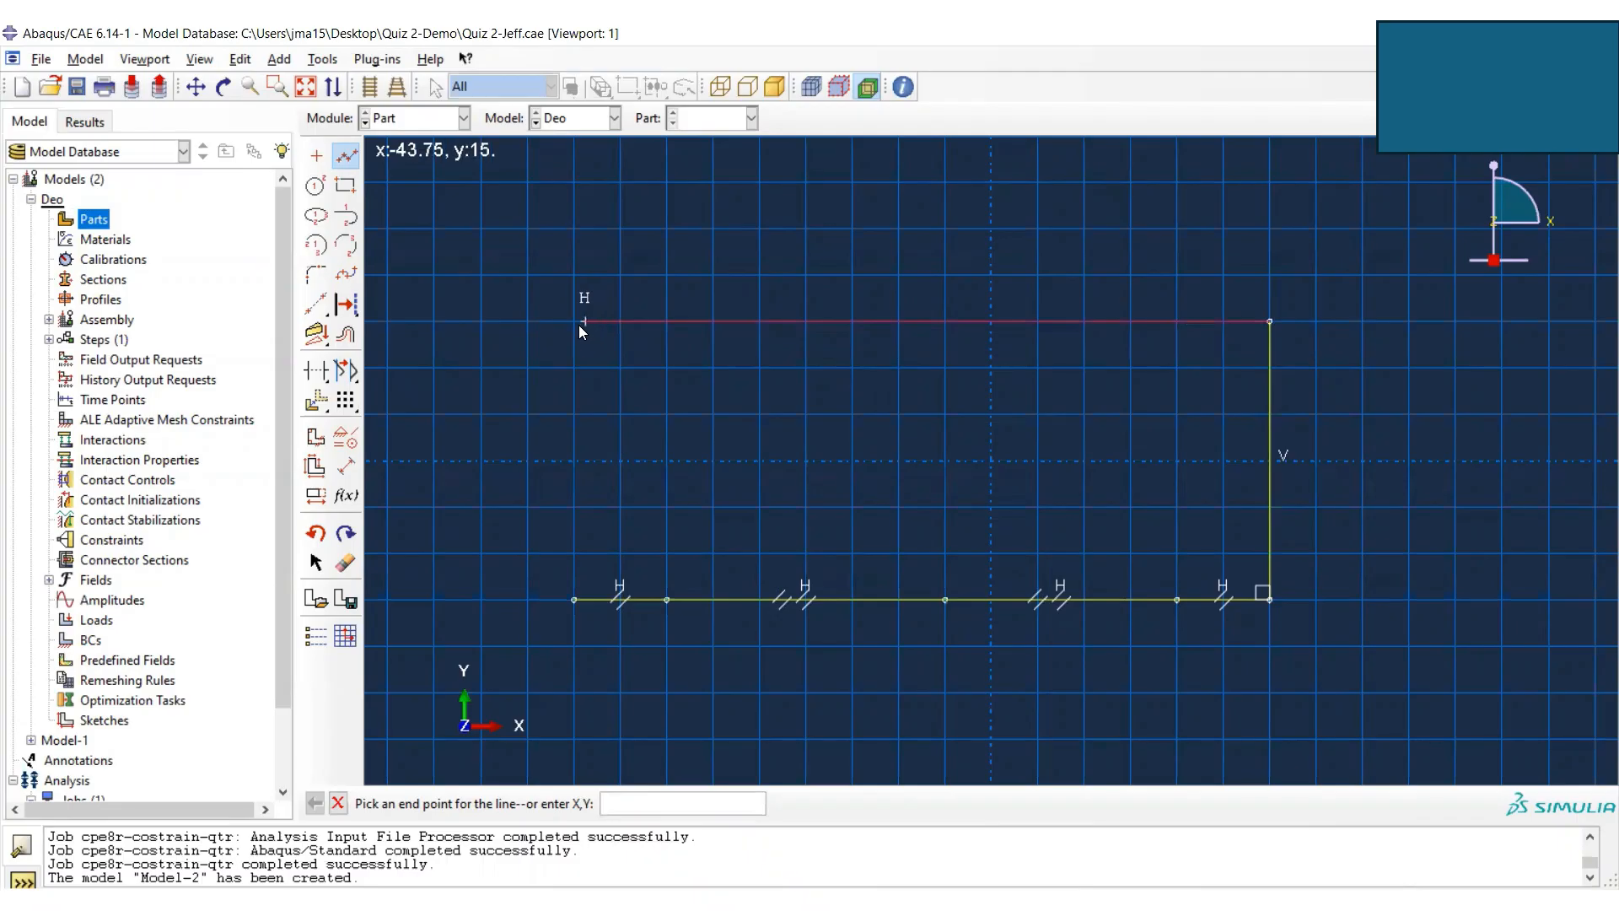
click(576, 326)
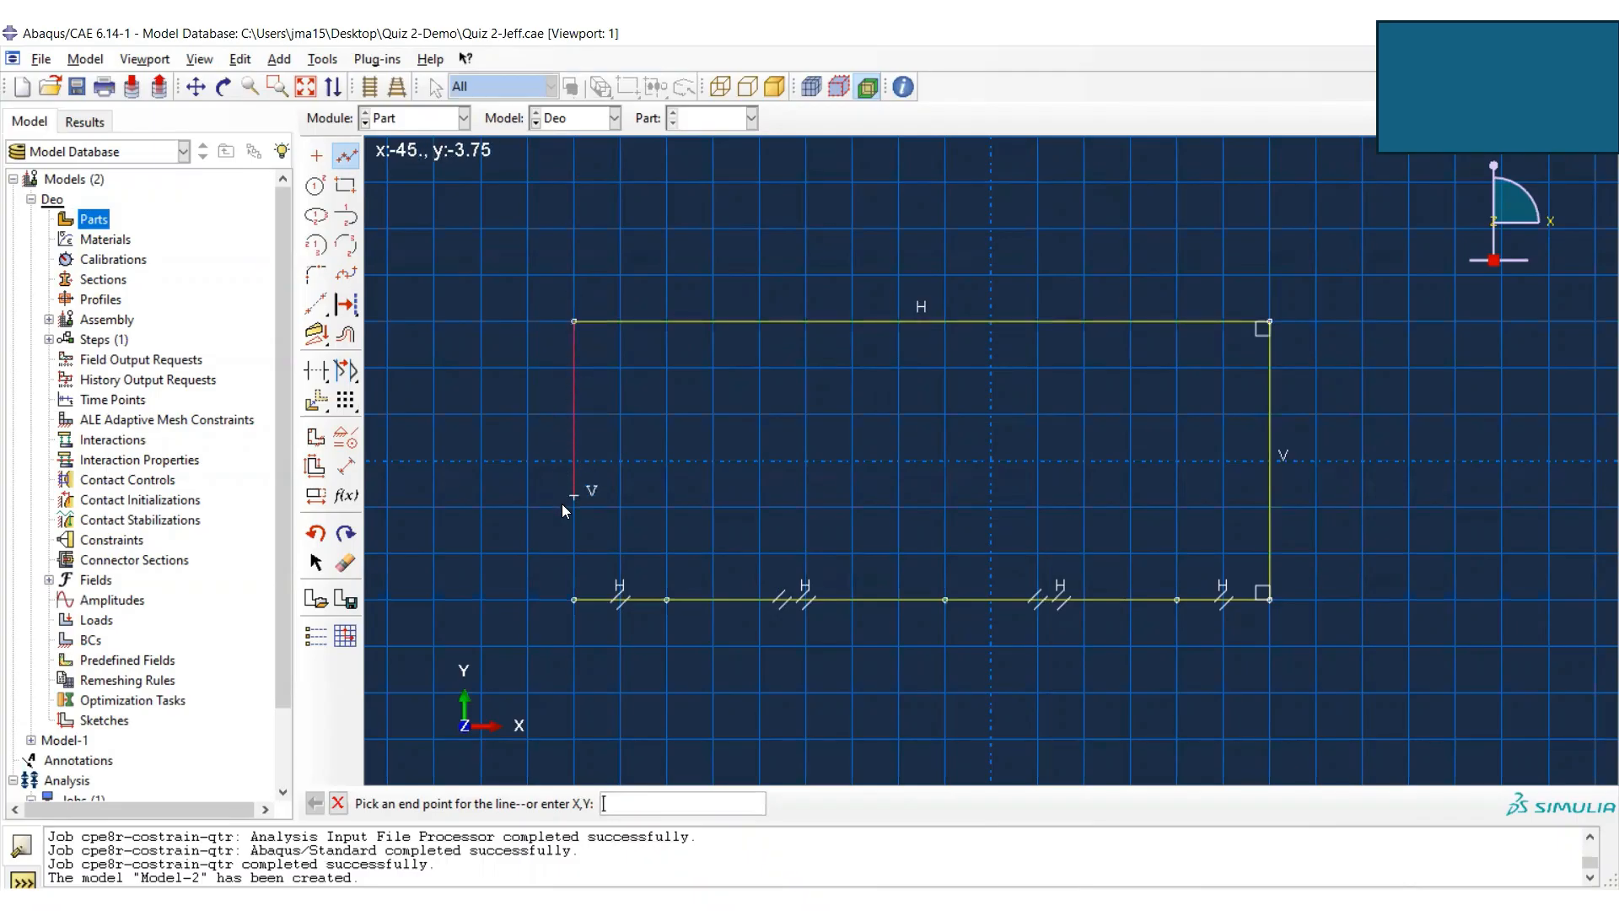
click(573, 599)
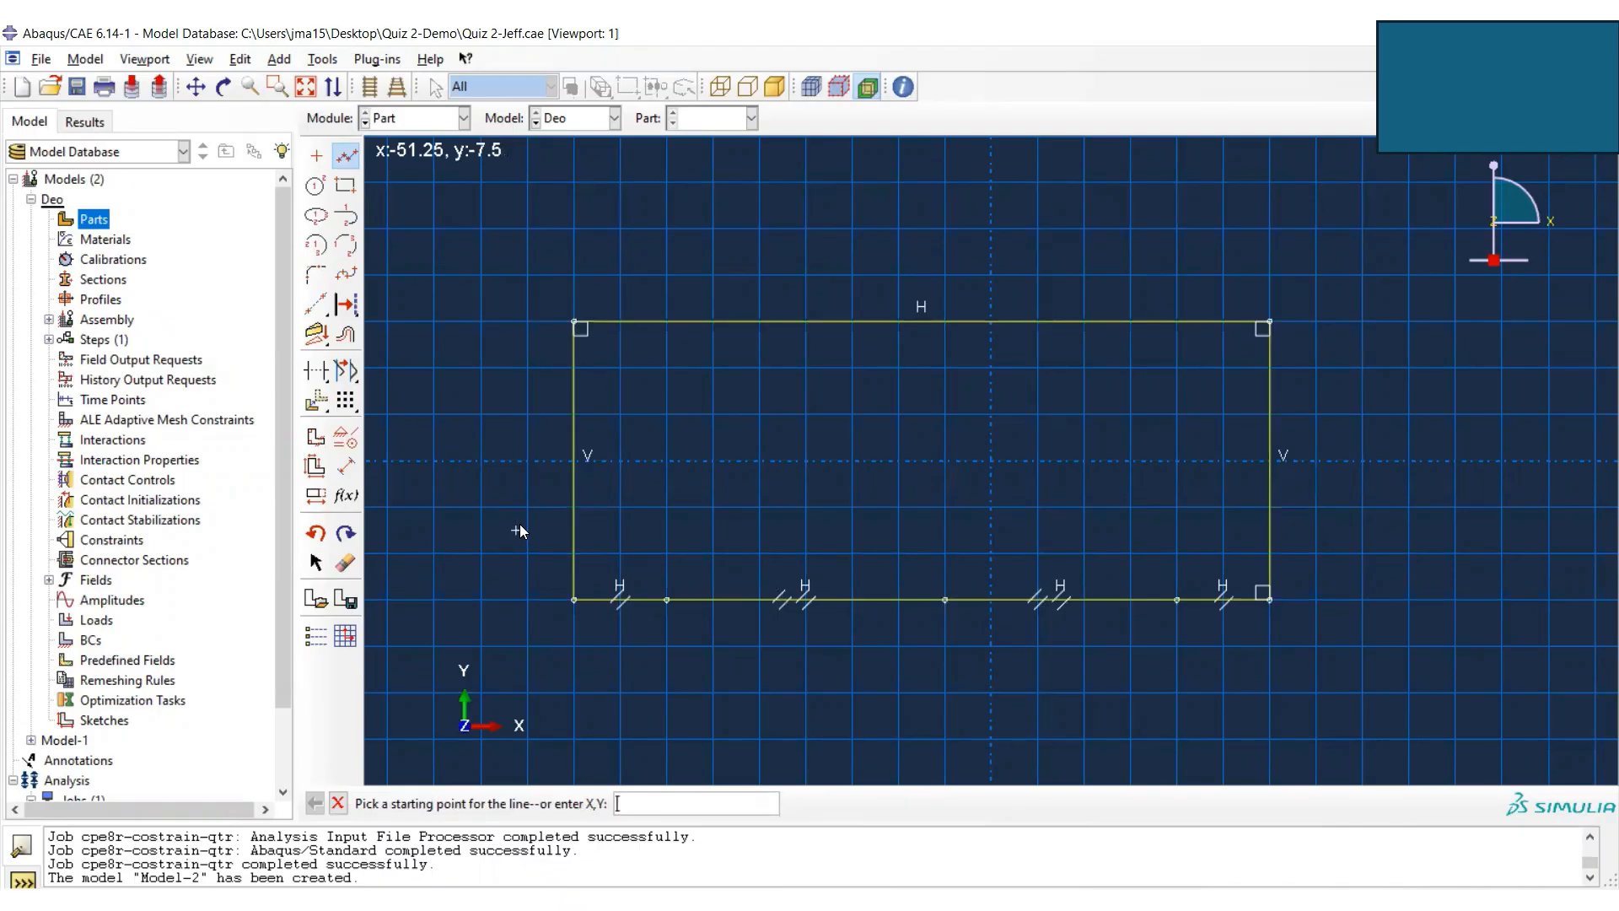
click(338, 803)
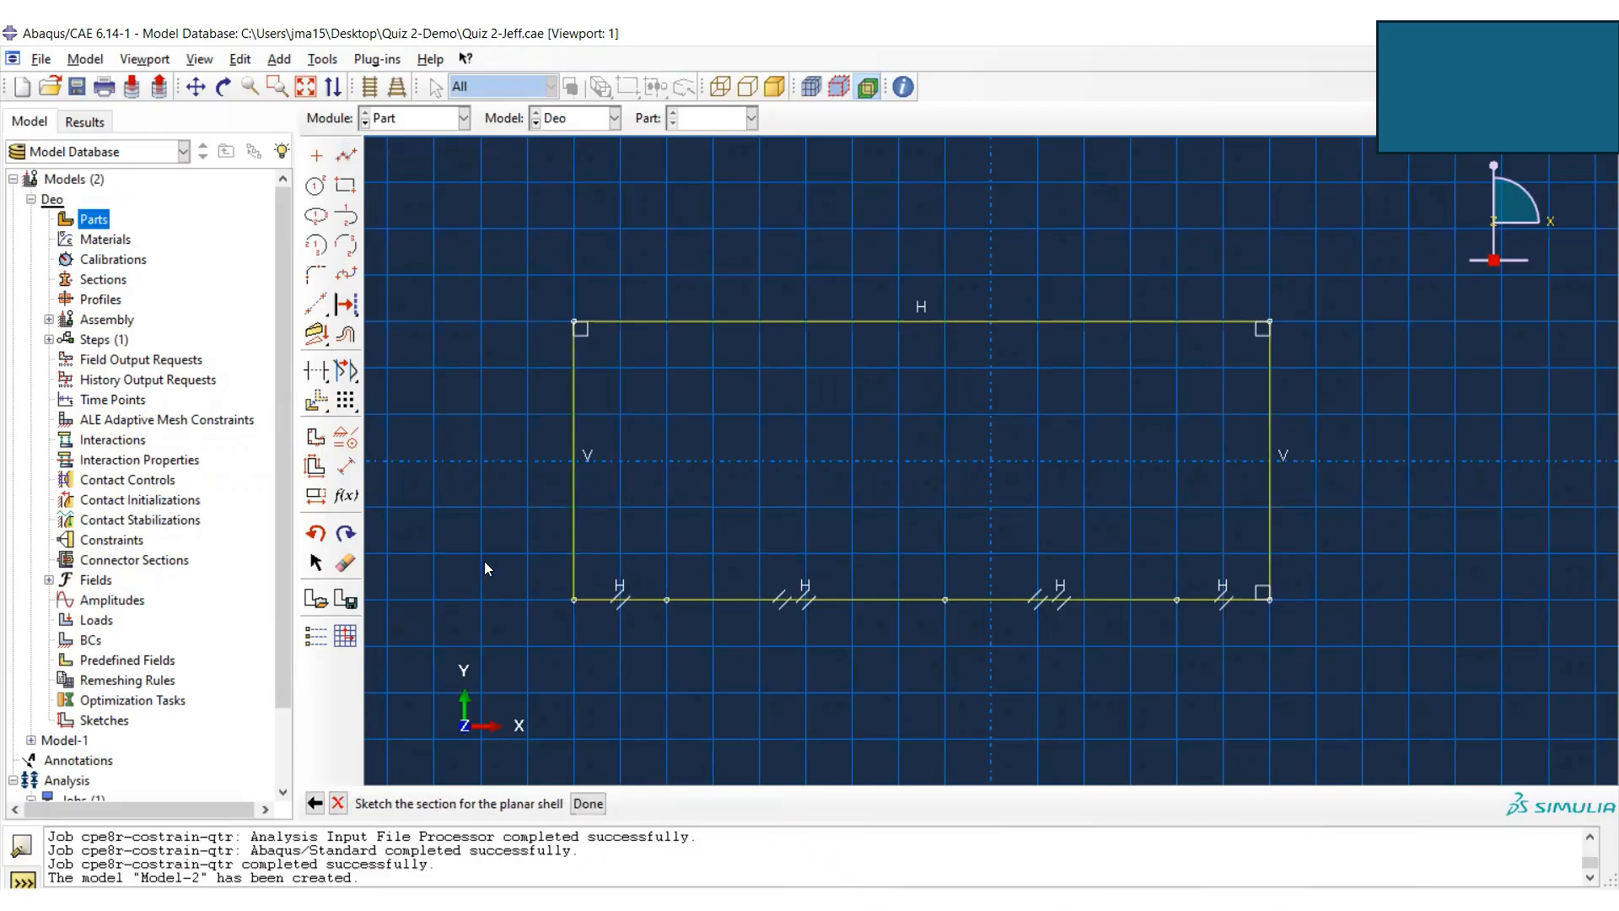
- Dimension the leftmost segment of the rectangle's bottom edge to 6
click(347, 469)
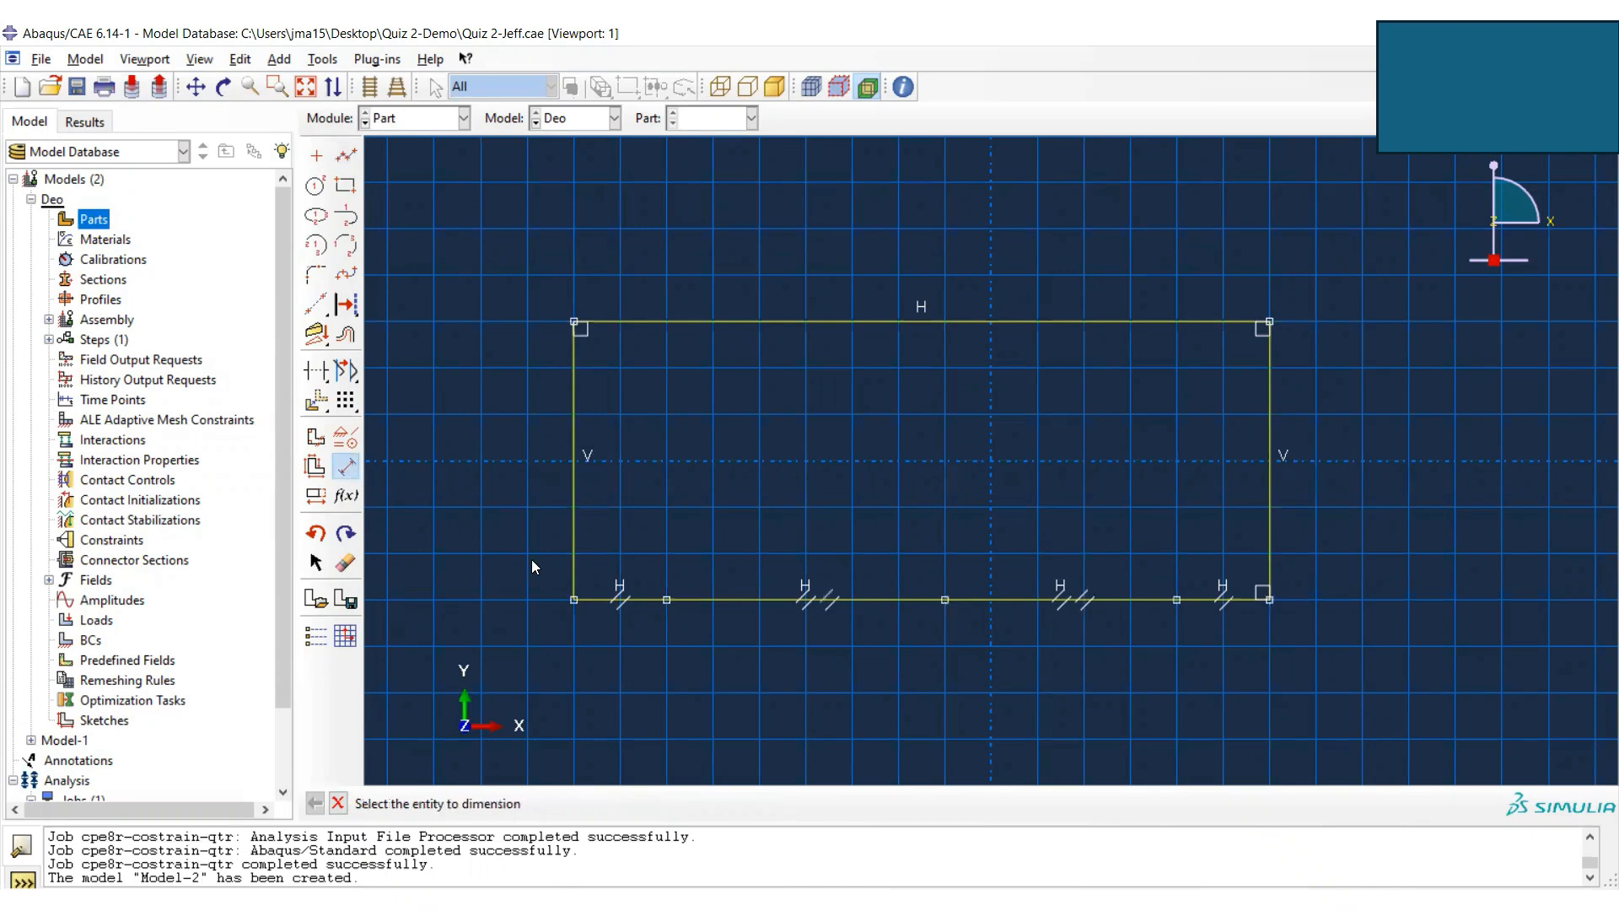
click(604, 600)
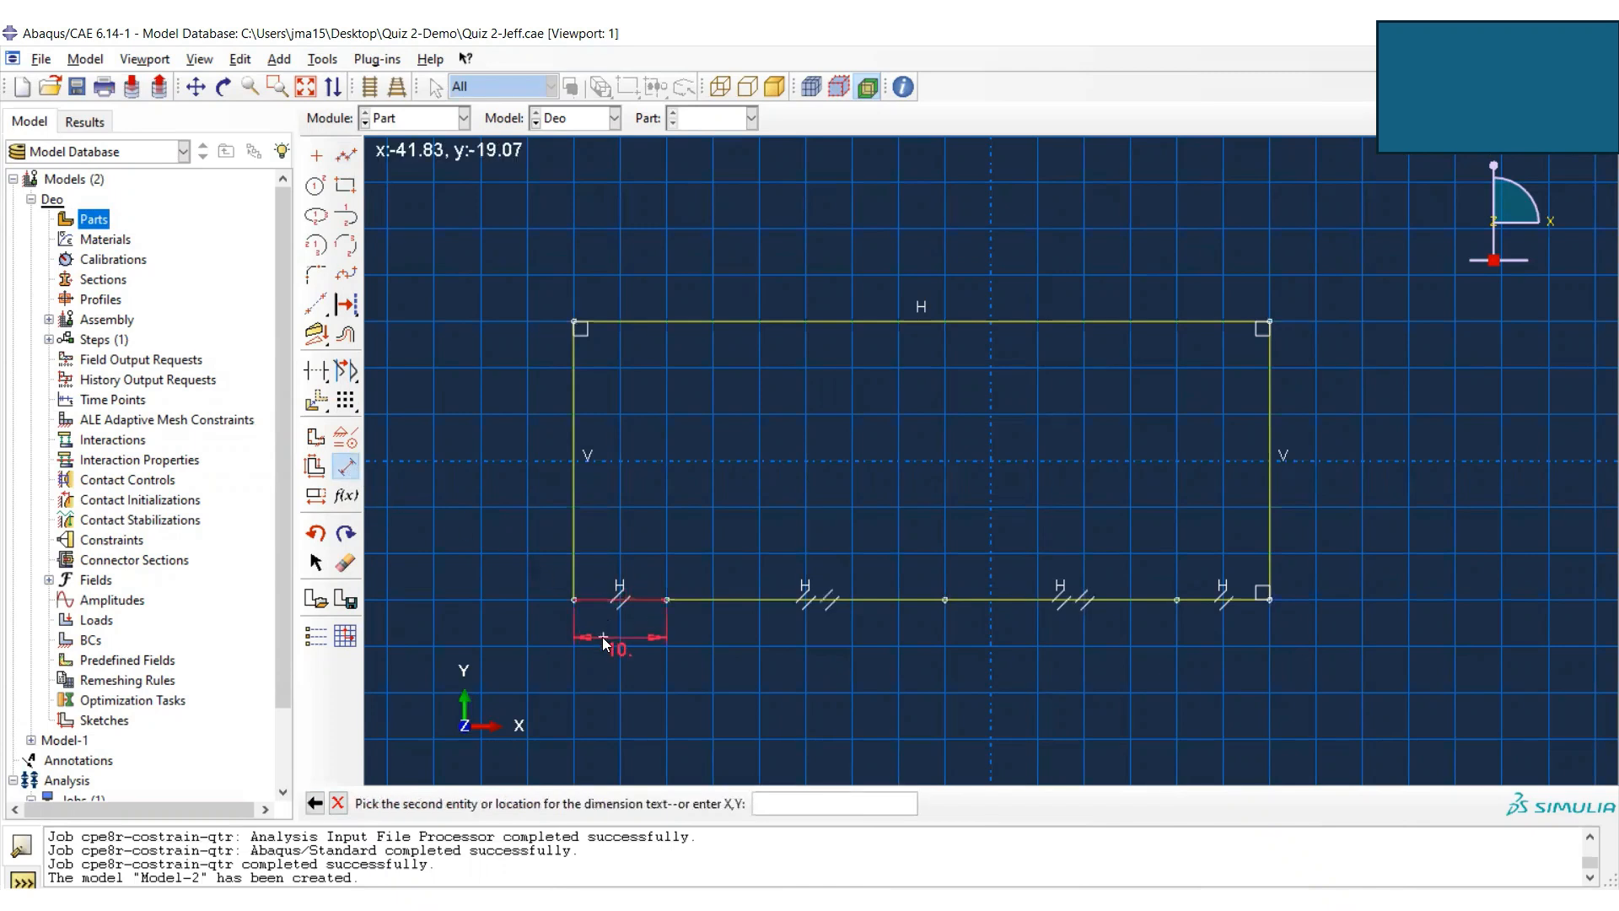
click(602, 640)
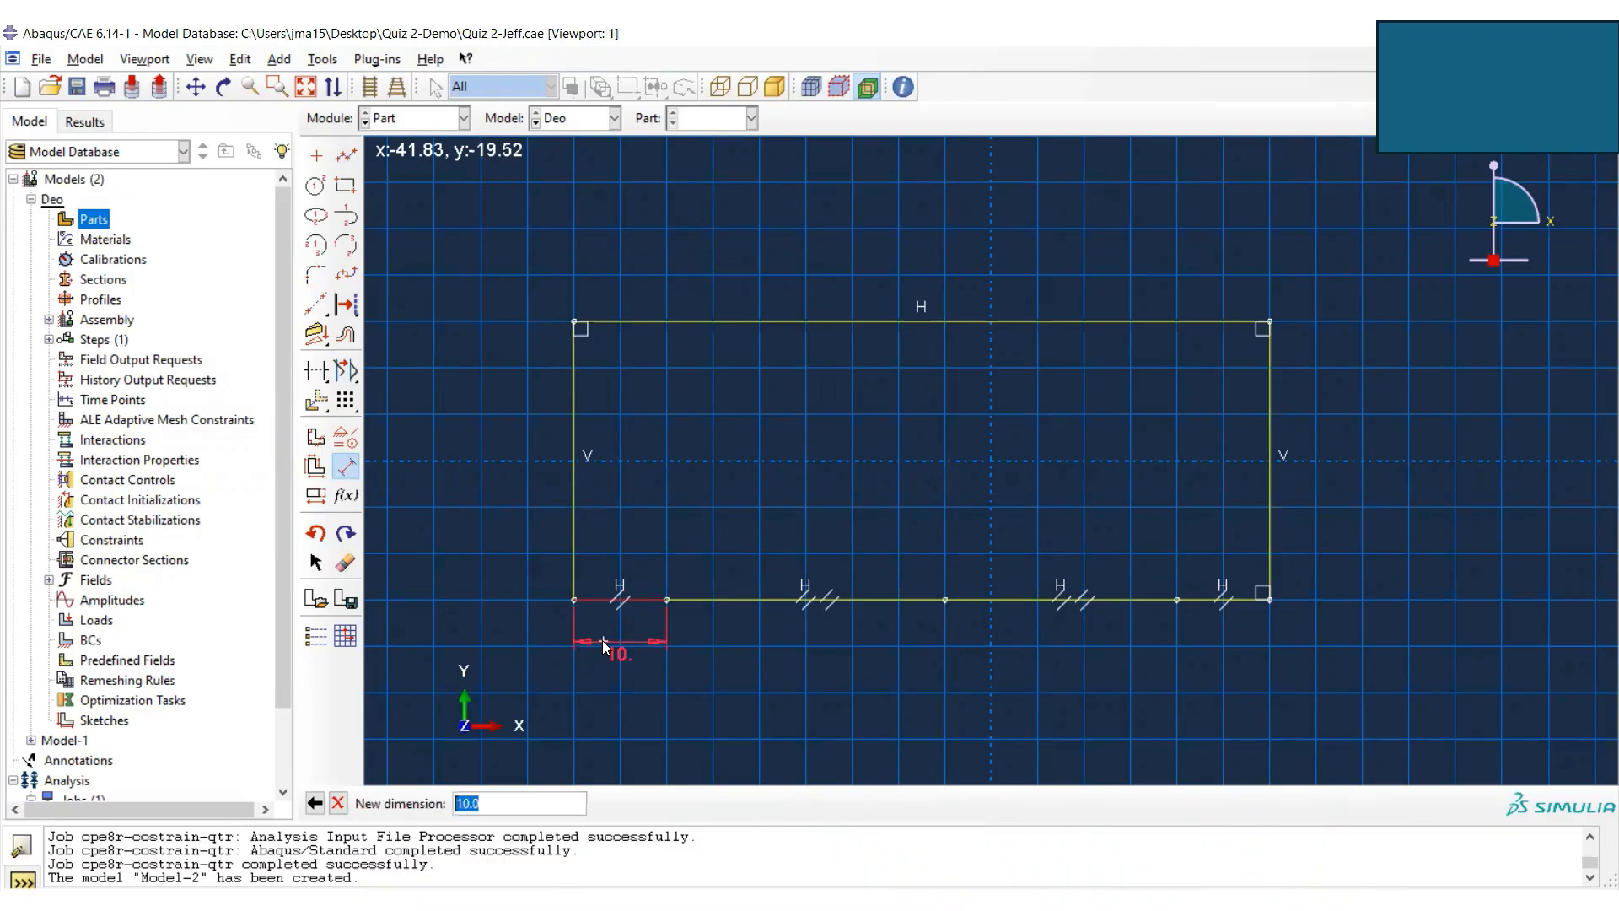
text(6)
key(Return)
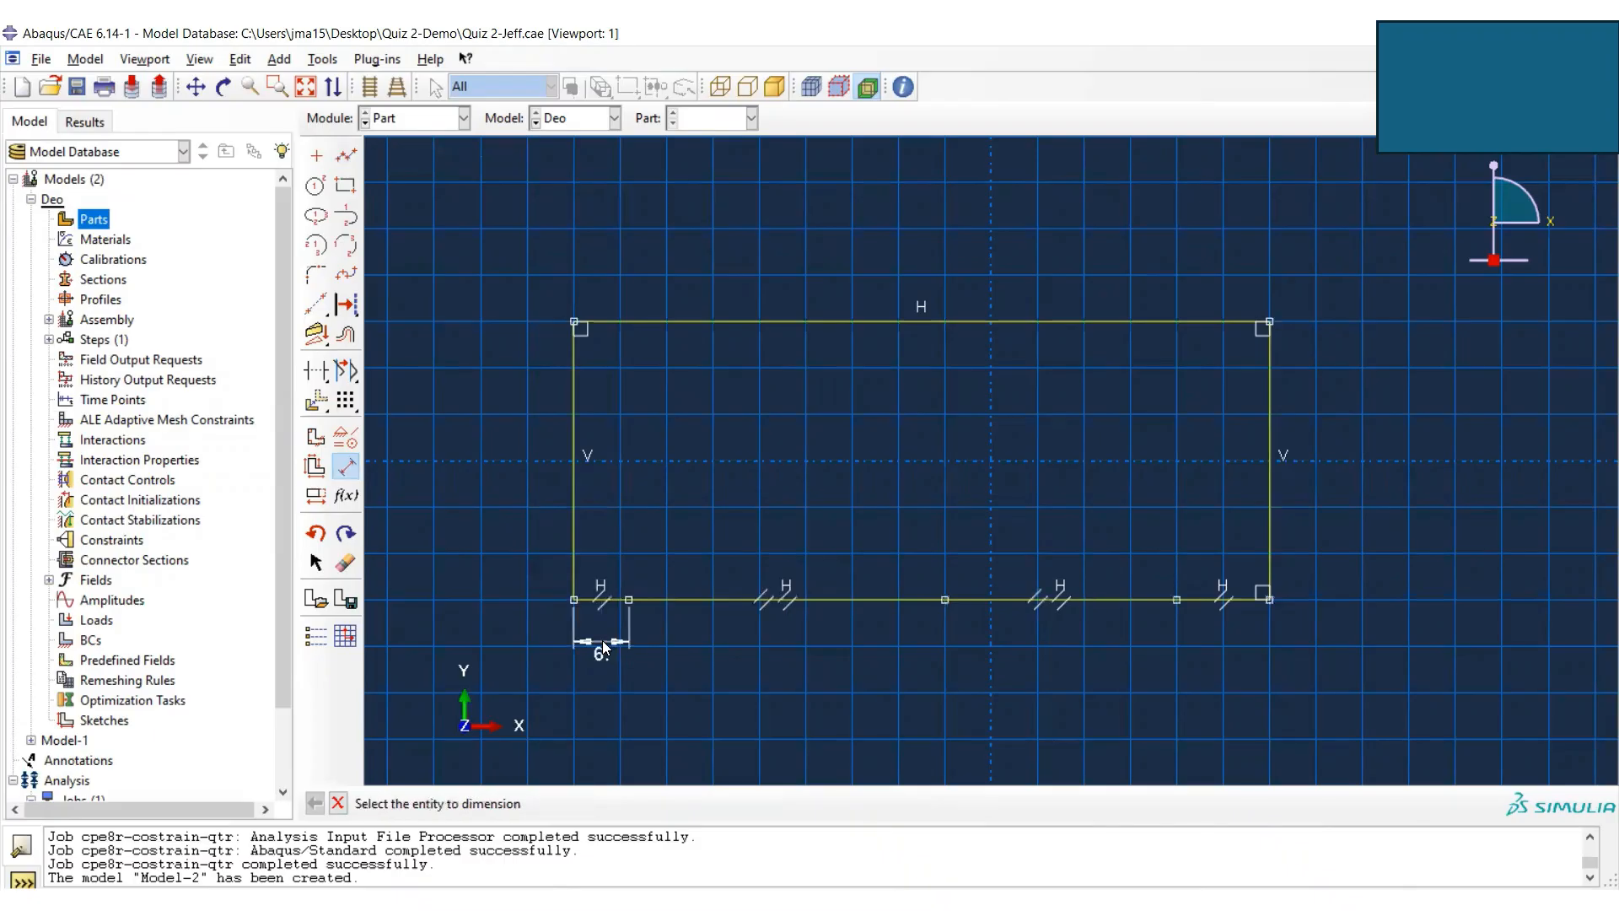
- Dimension the second and third segments of the bottom edge to 21.5 each
click(732, 599)
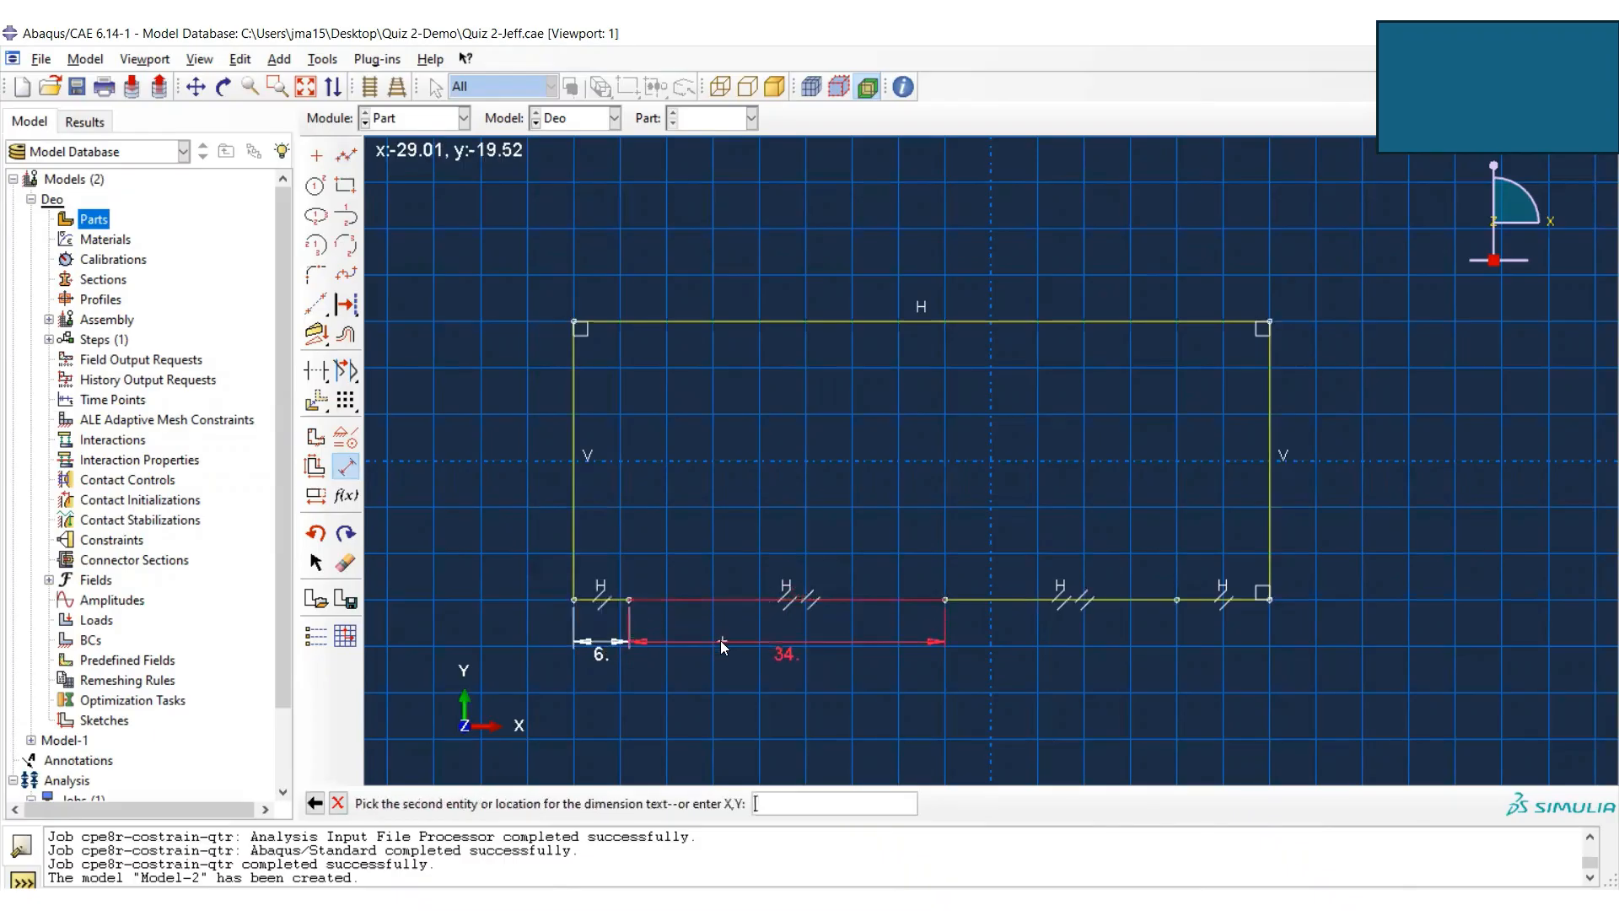
click(720, 640)
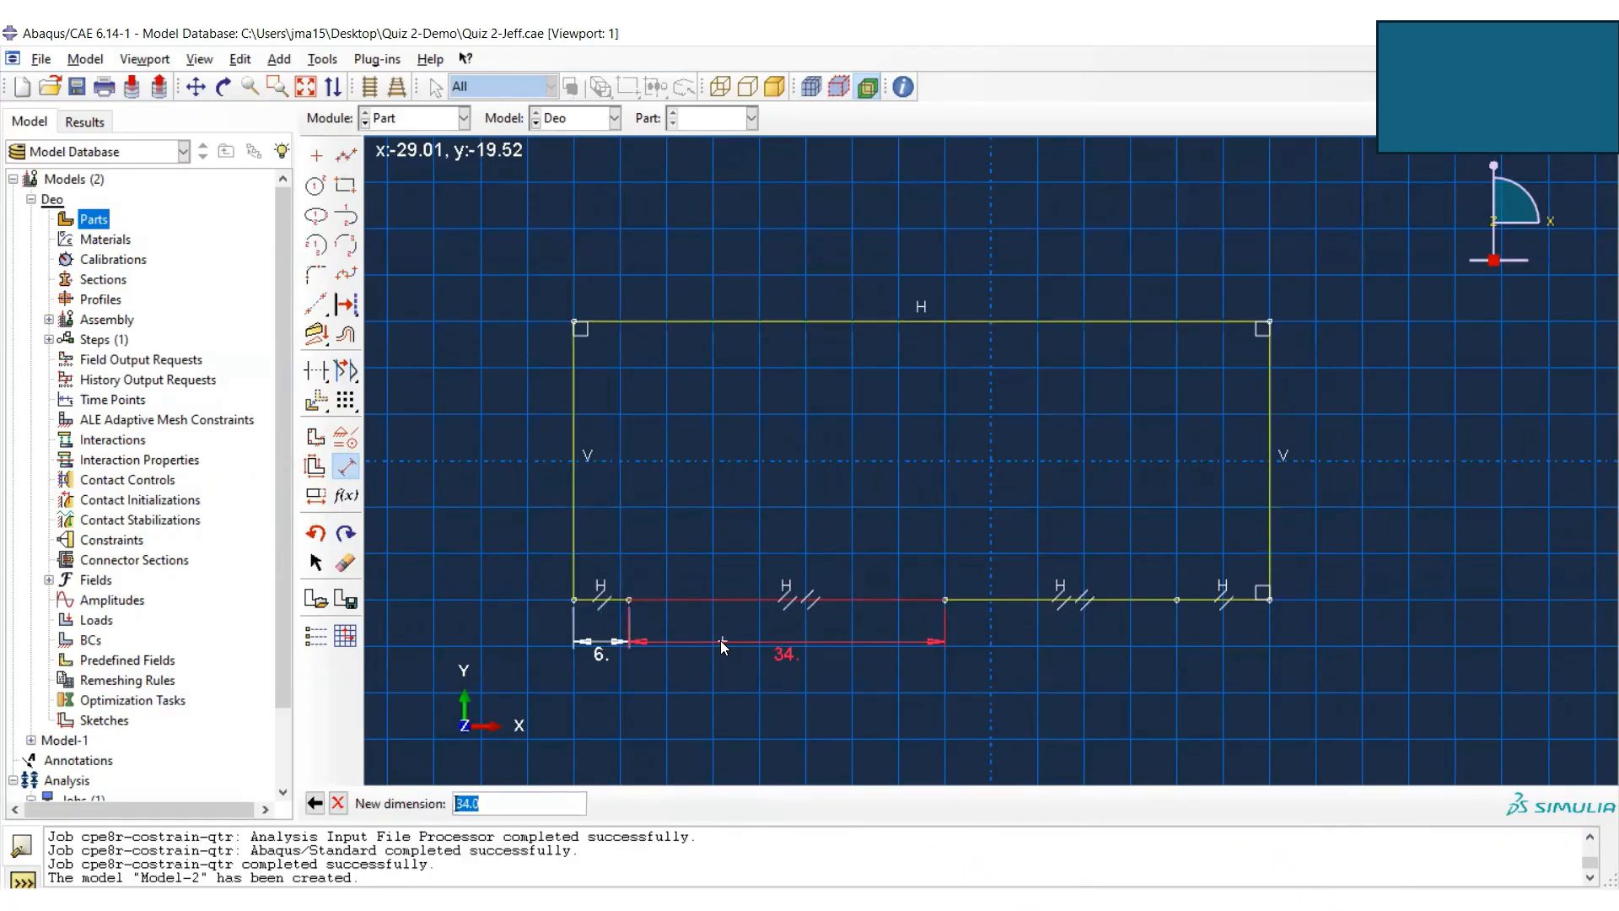
text(21.5)
key(Return)
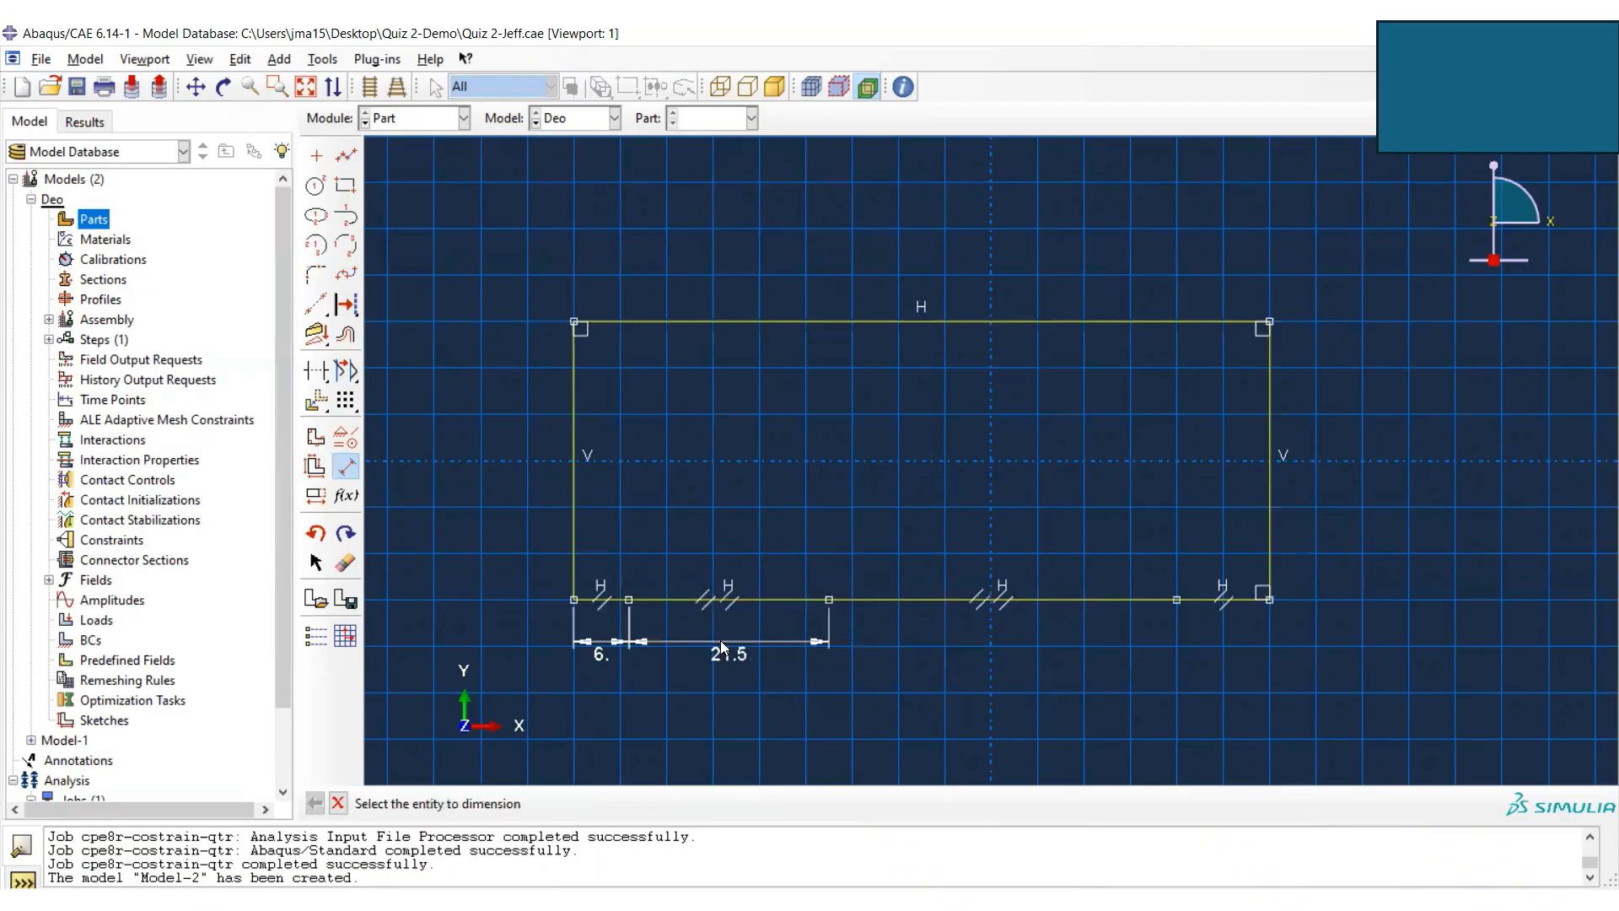
click(944, 599)
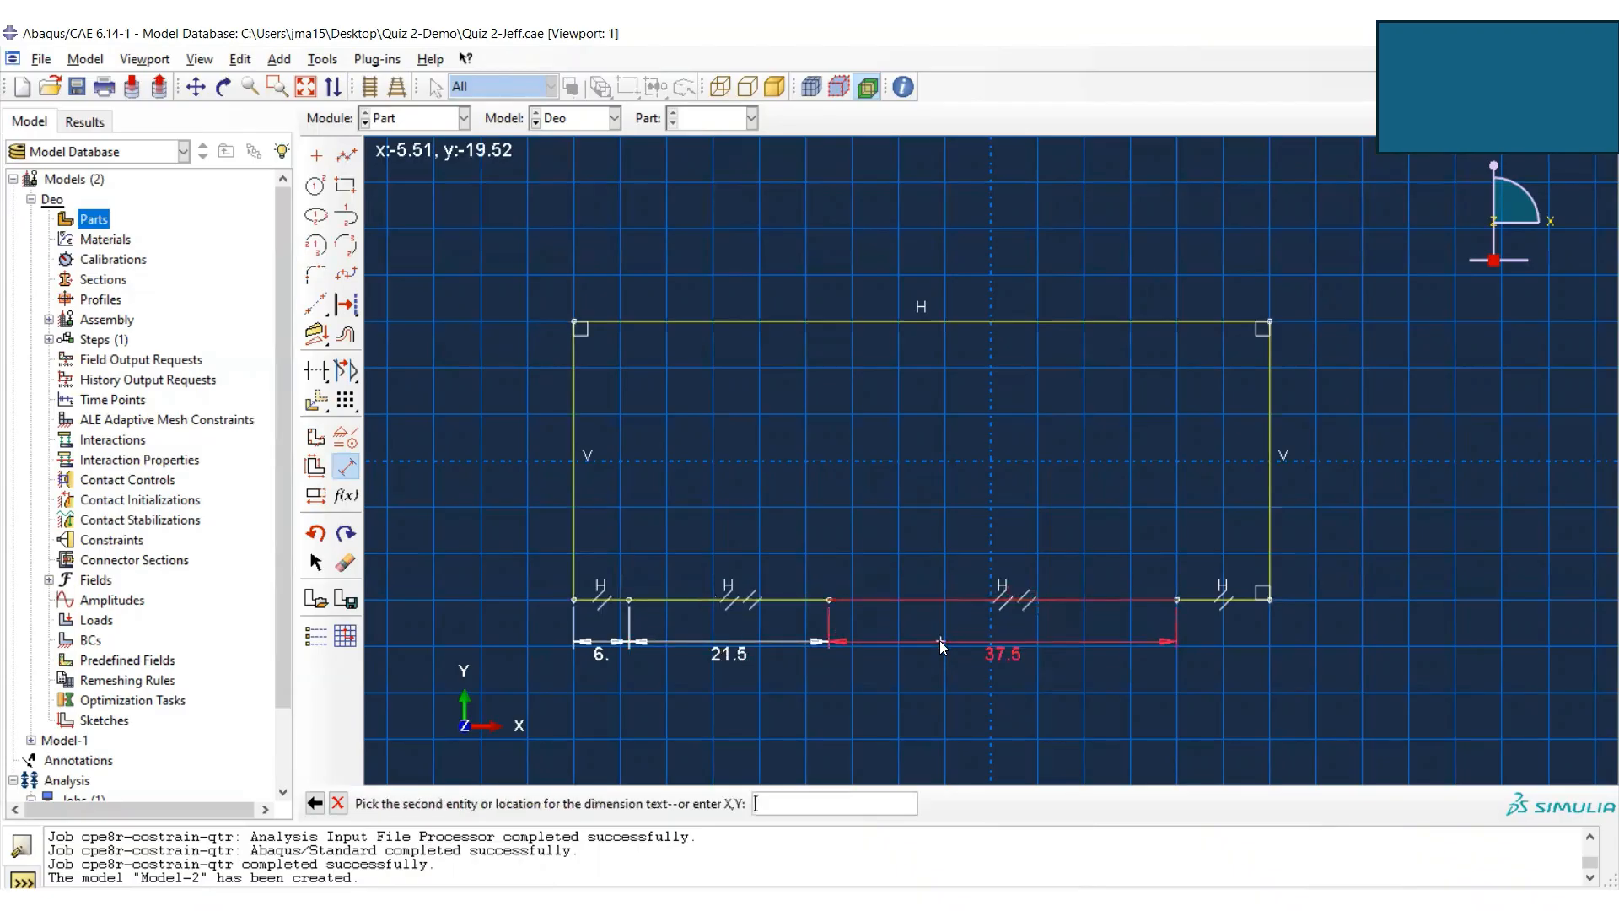
click(940, 640)
text(21.5)
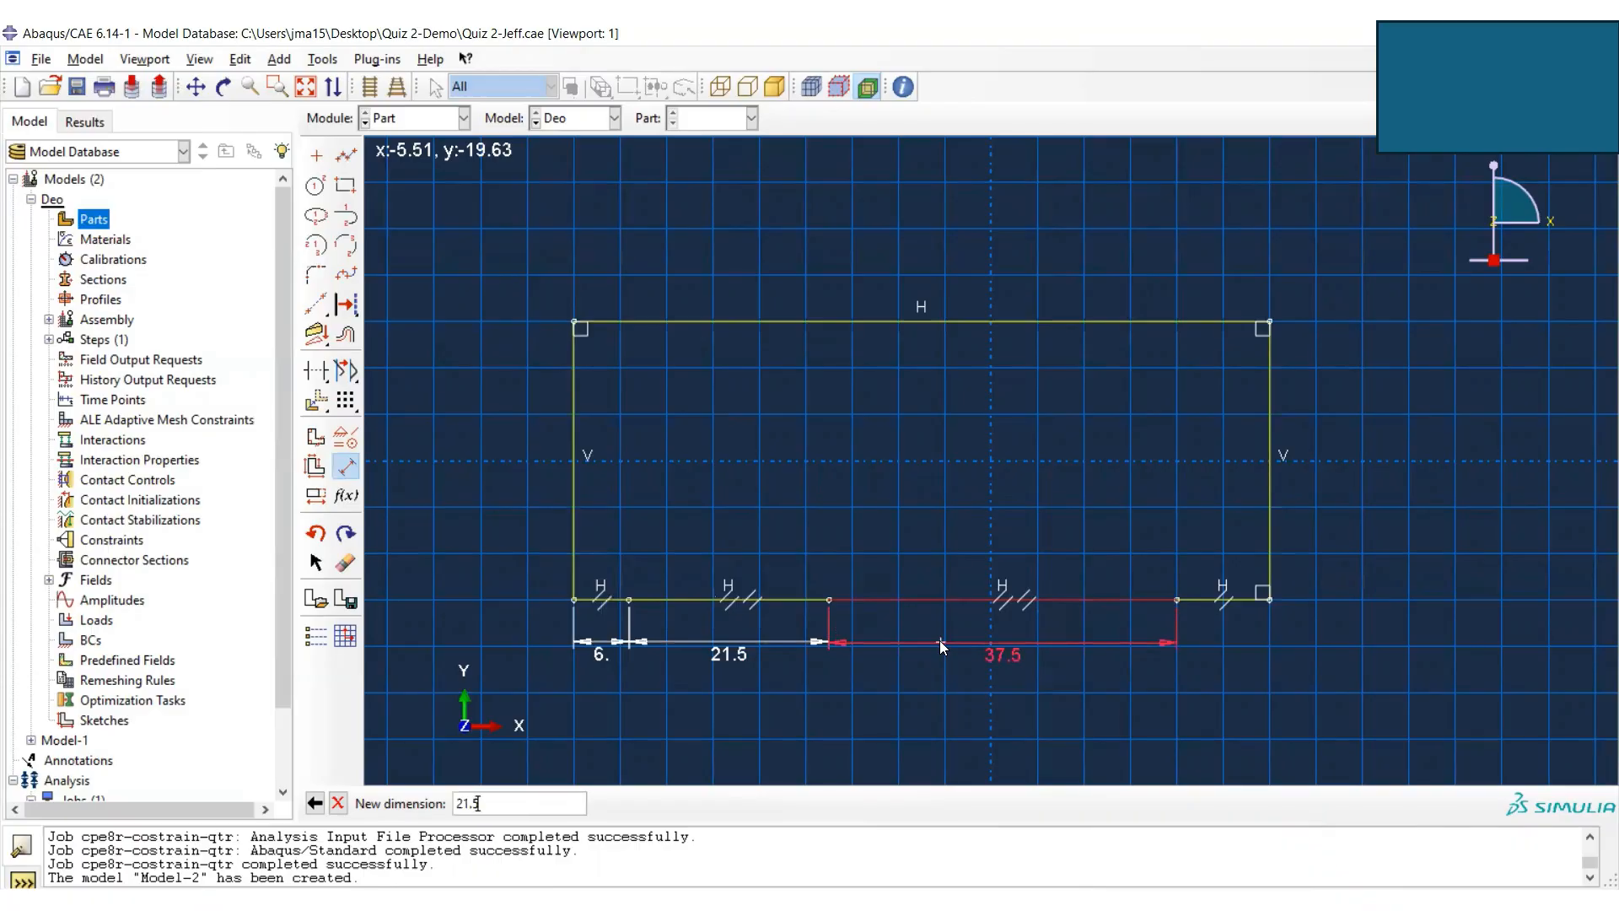
key(Return)
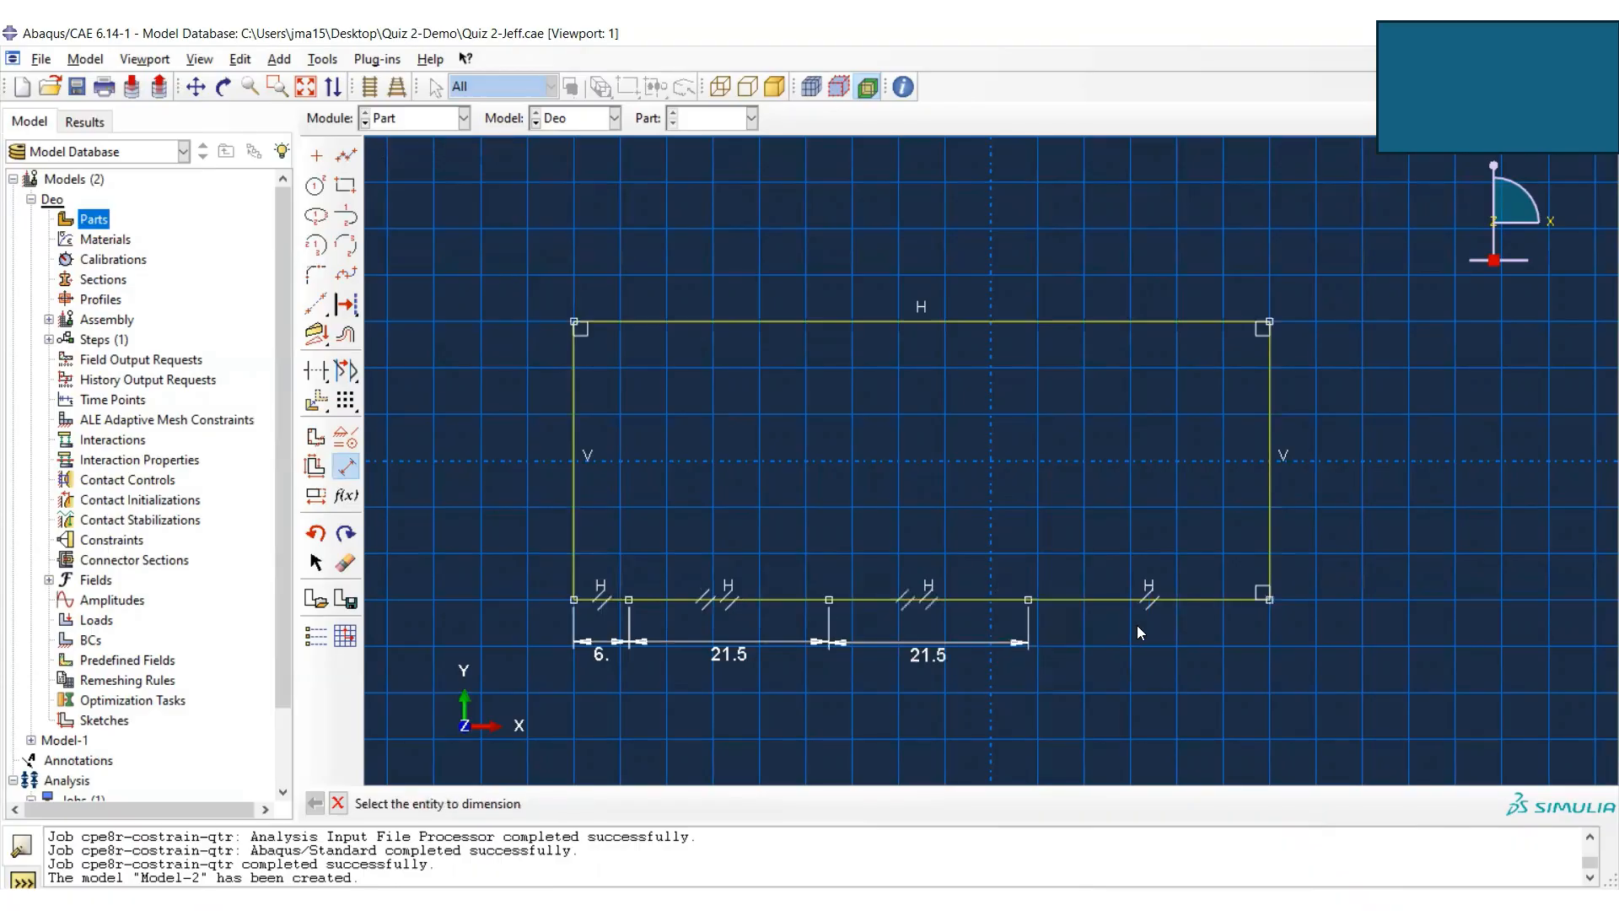
- Dimension the rightmost segment of the rectangle's bottom edge to 6
click(1171, 600)
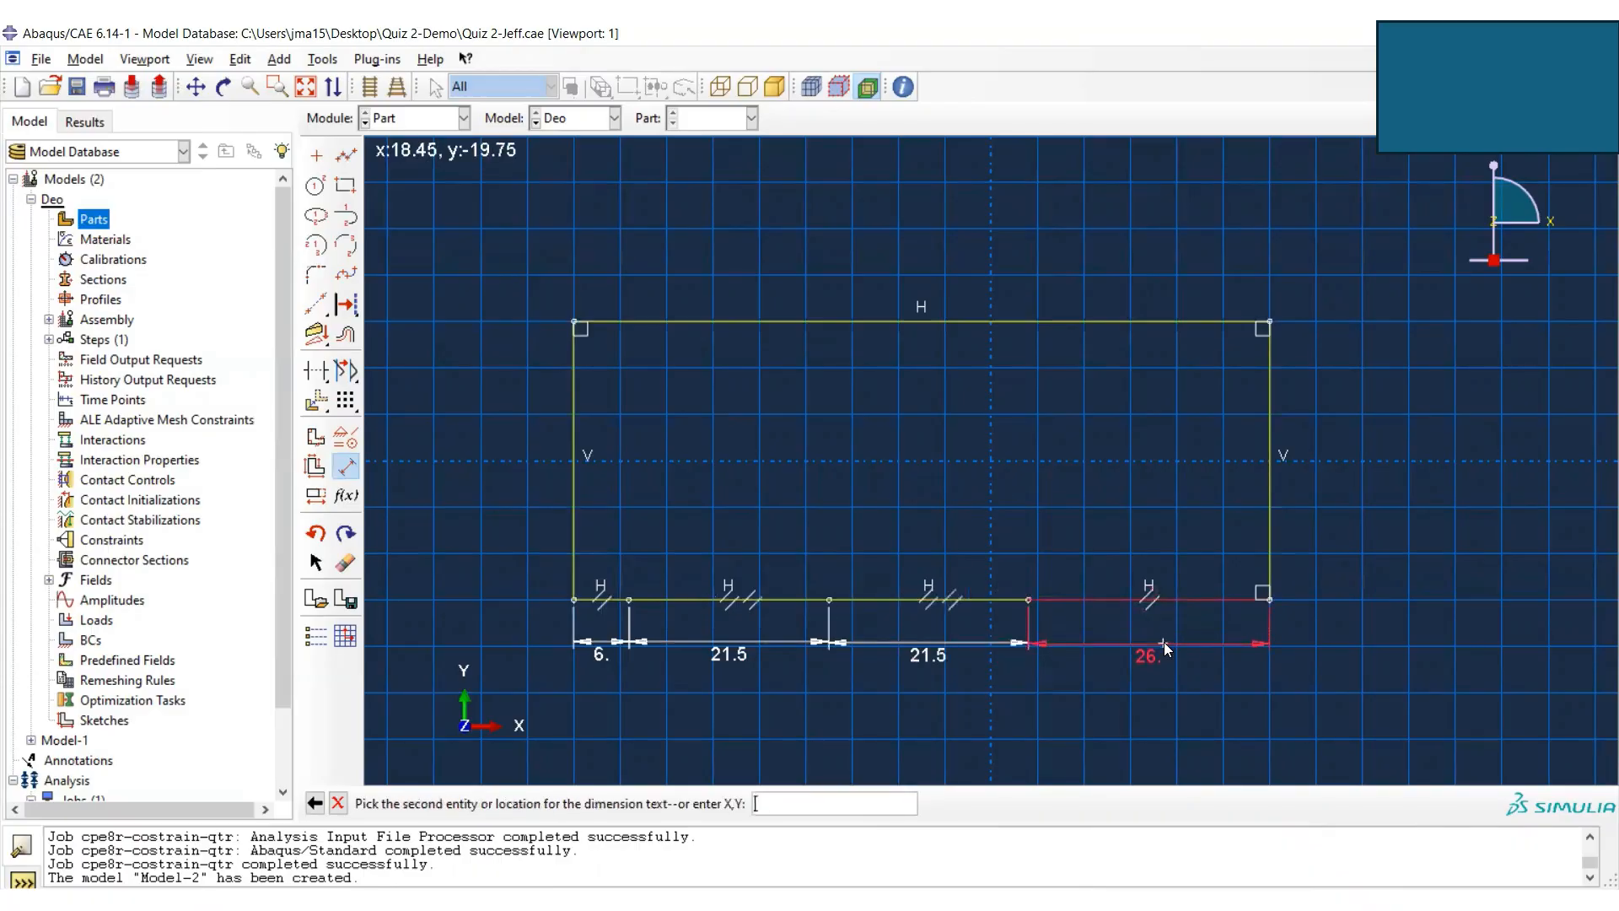
click(1165, 647)
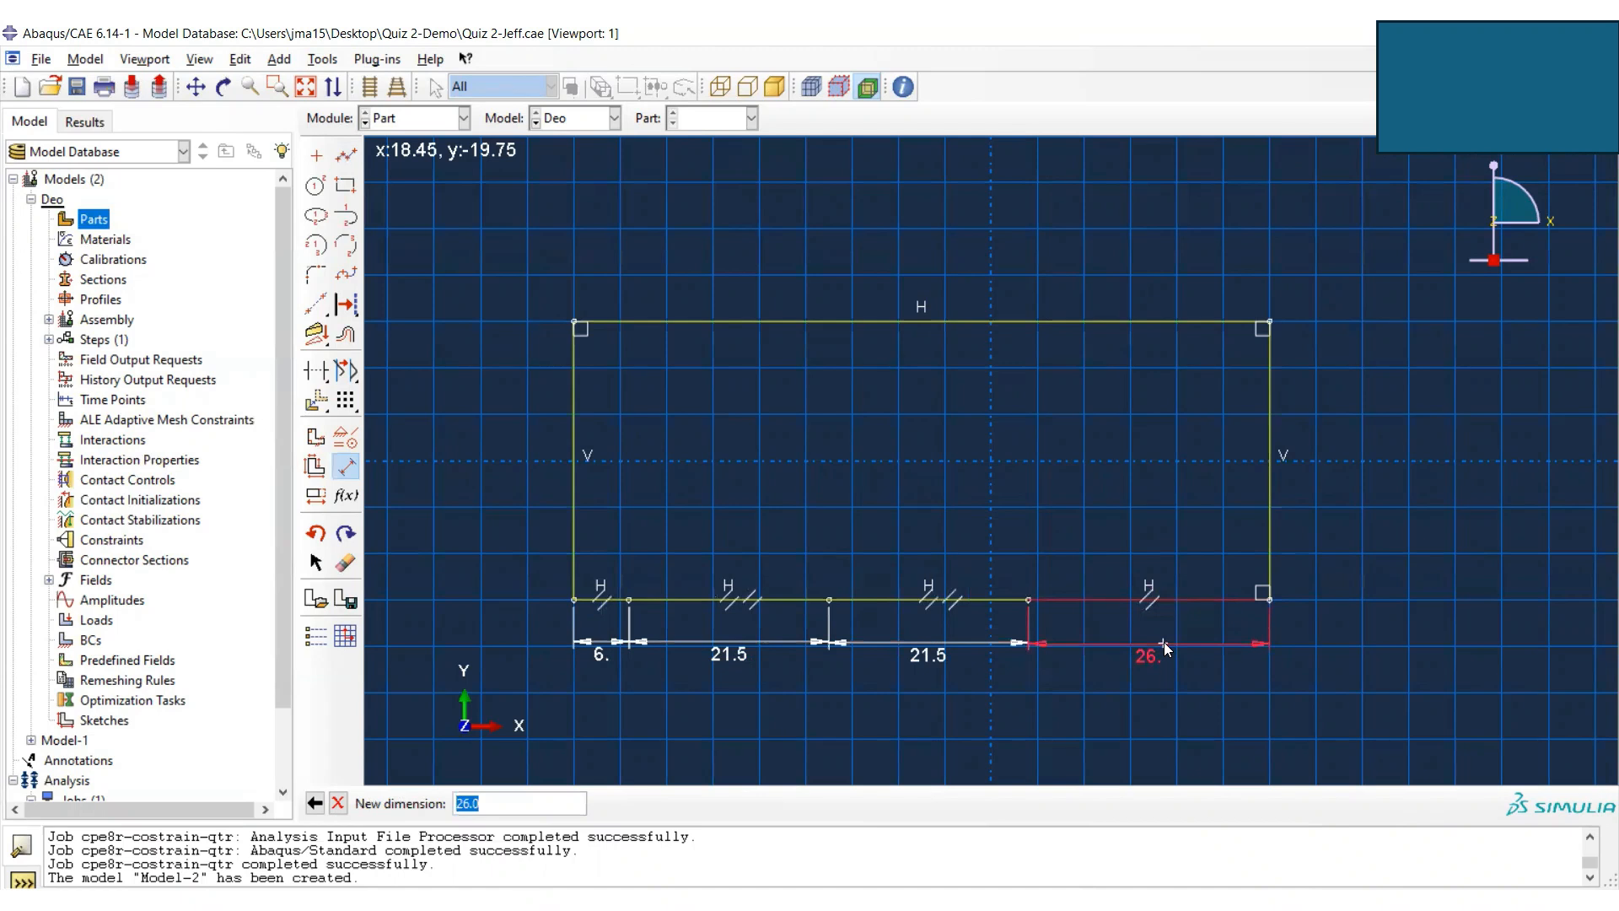
text(6)
key(Return)
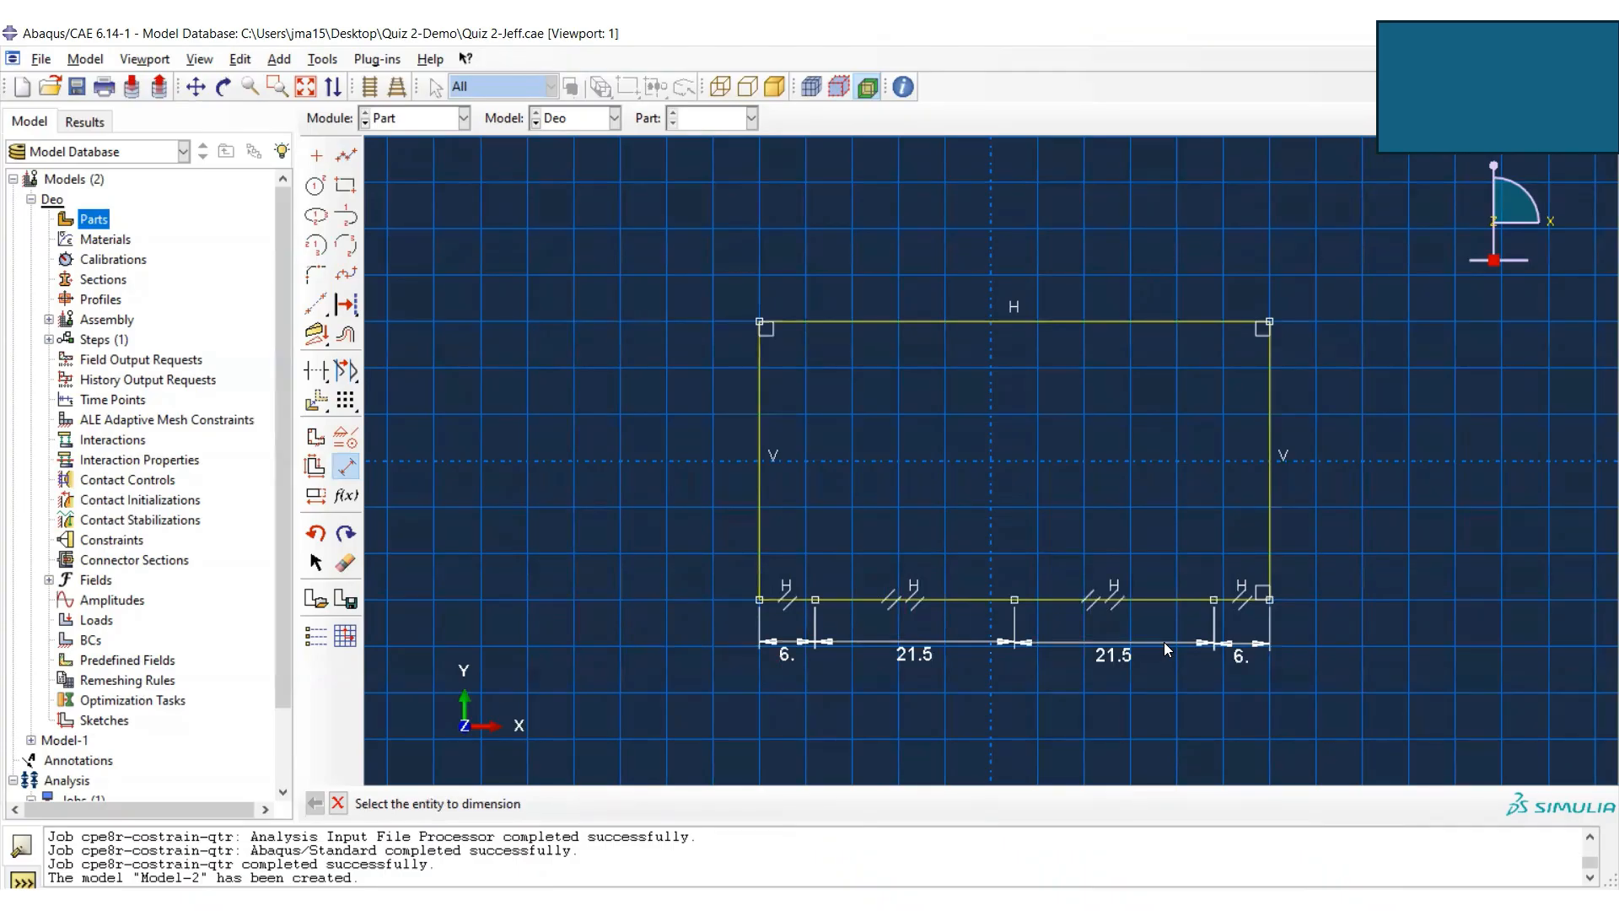
- Dimension the rectangle's right vertical side to 10 and finish the planar shell sketch
click(1270, 468)
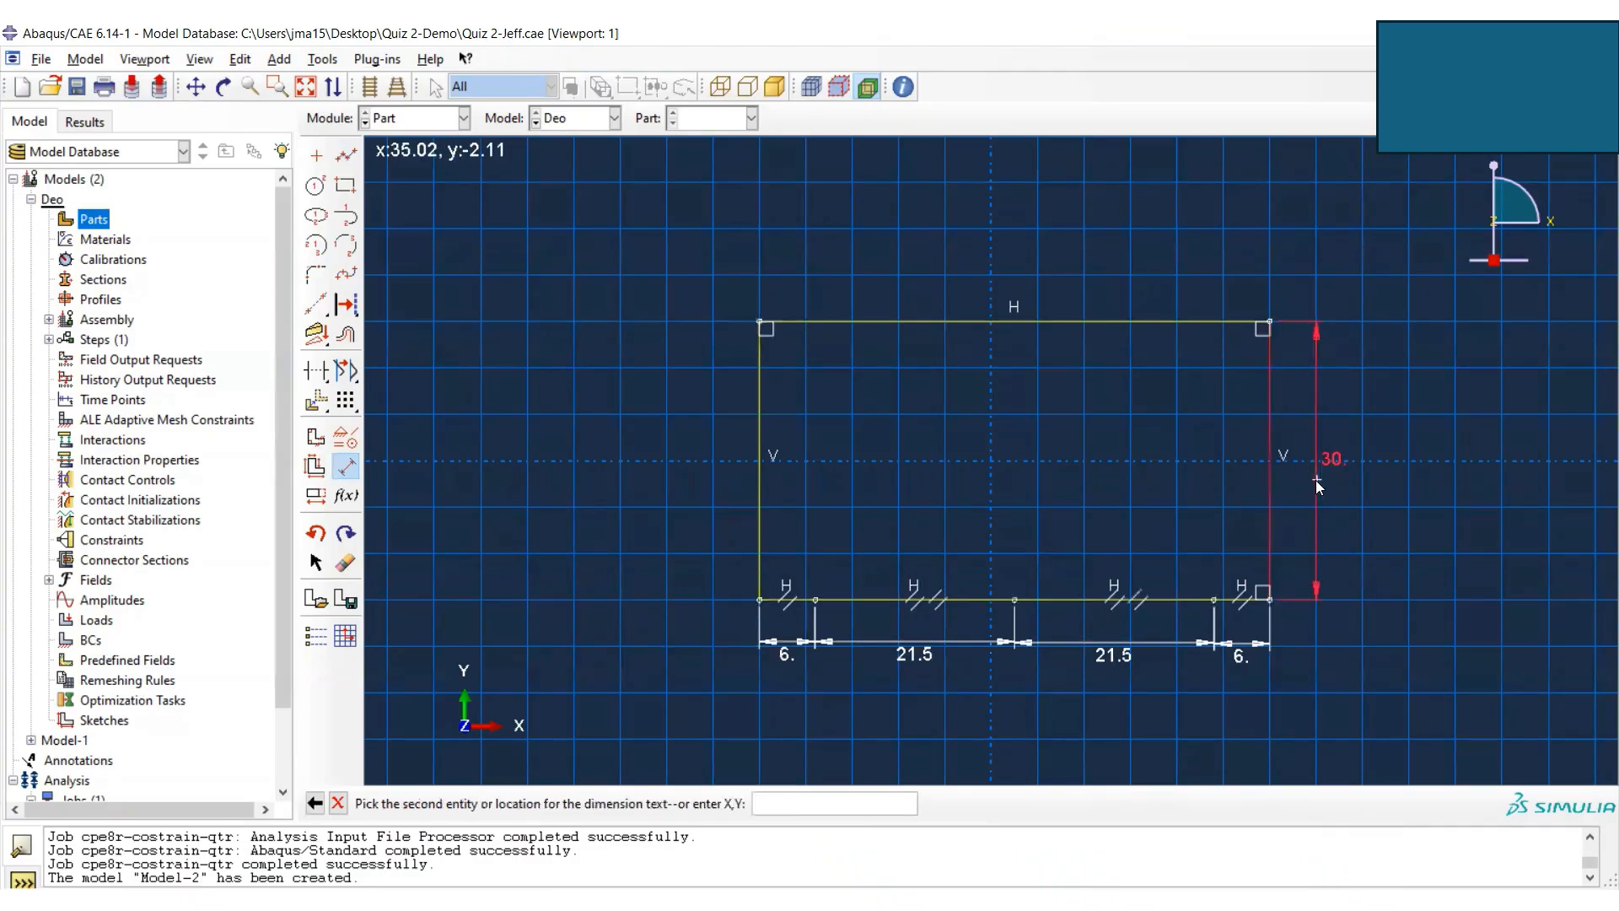
click(1315, 477)
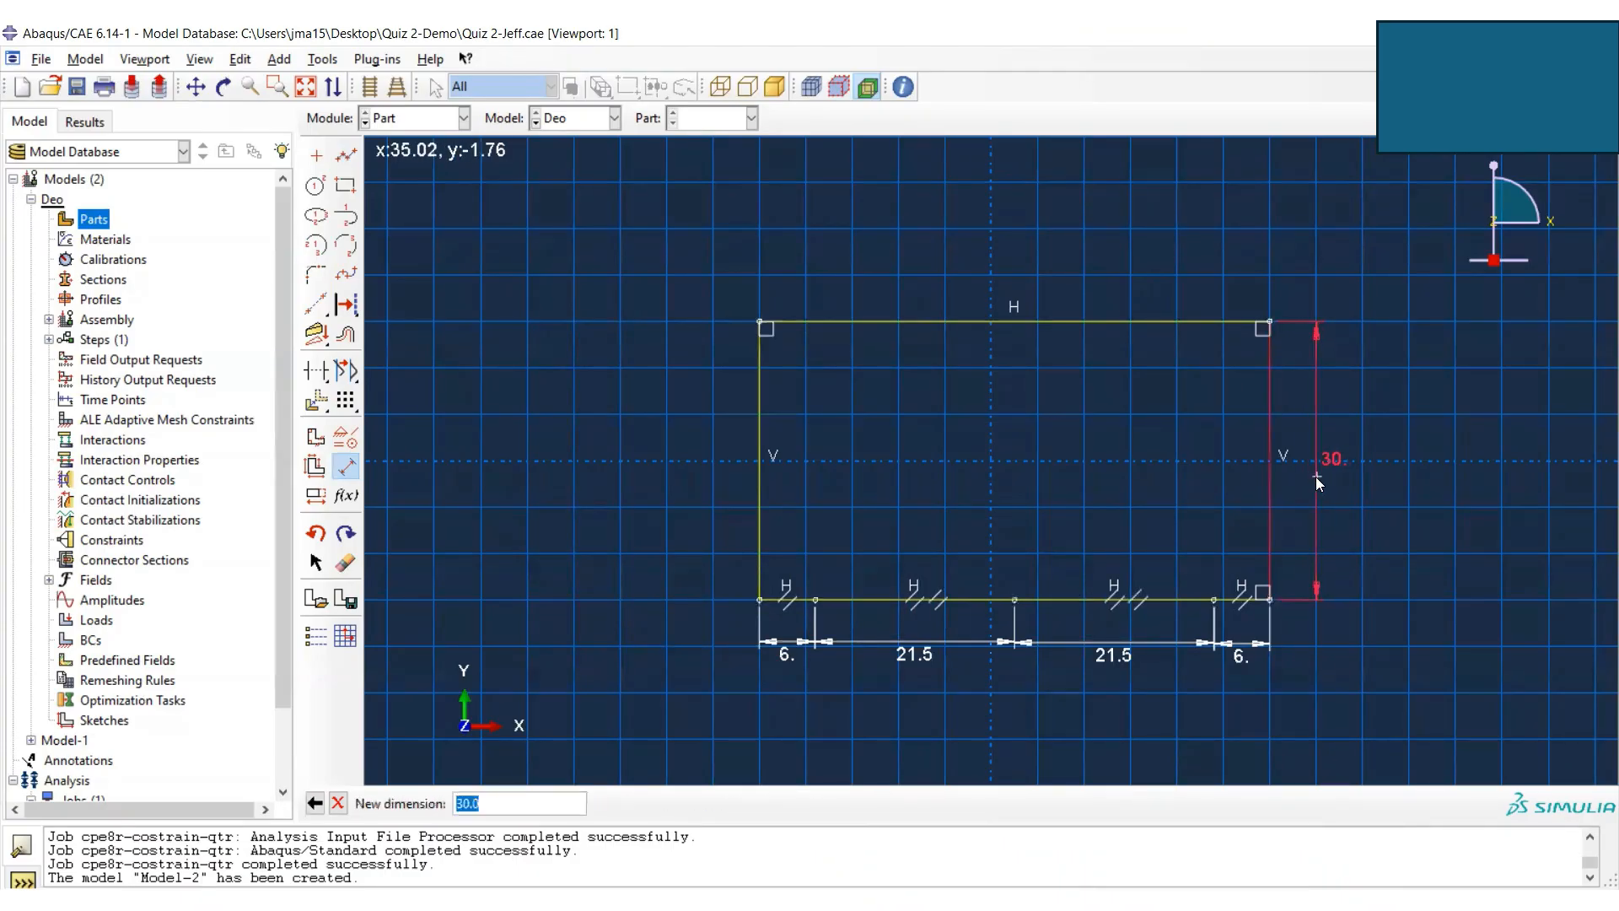
text(10)
key(Return)
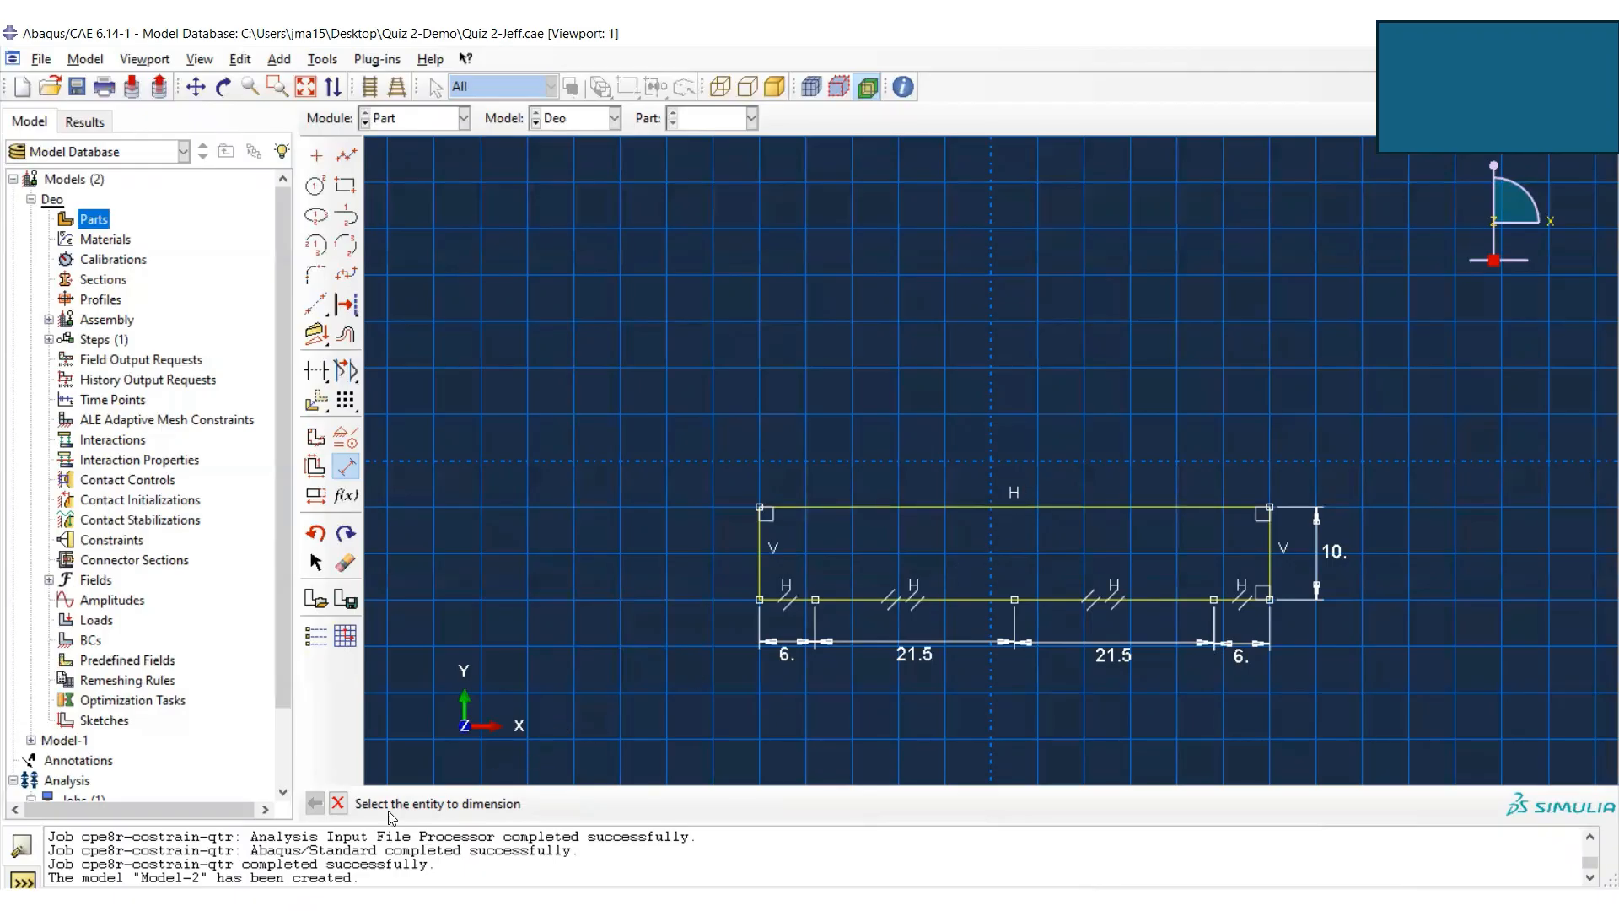
click(338, 804)
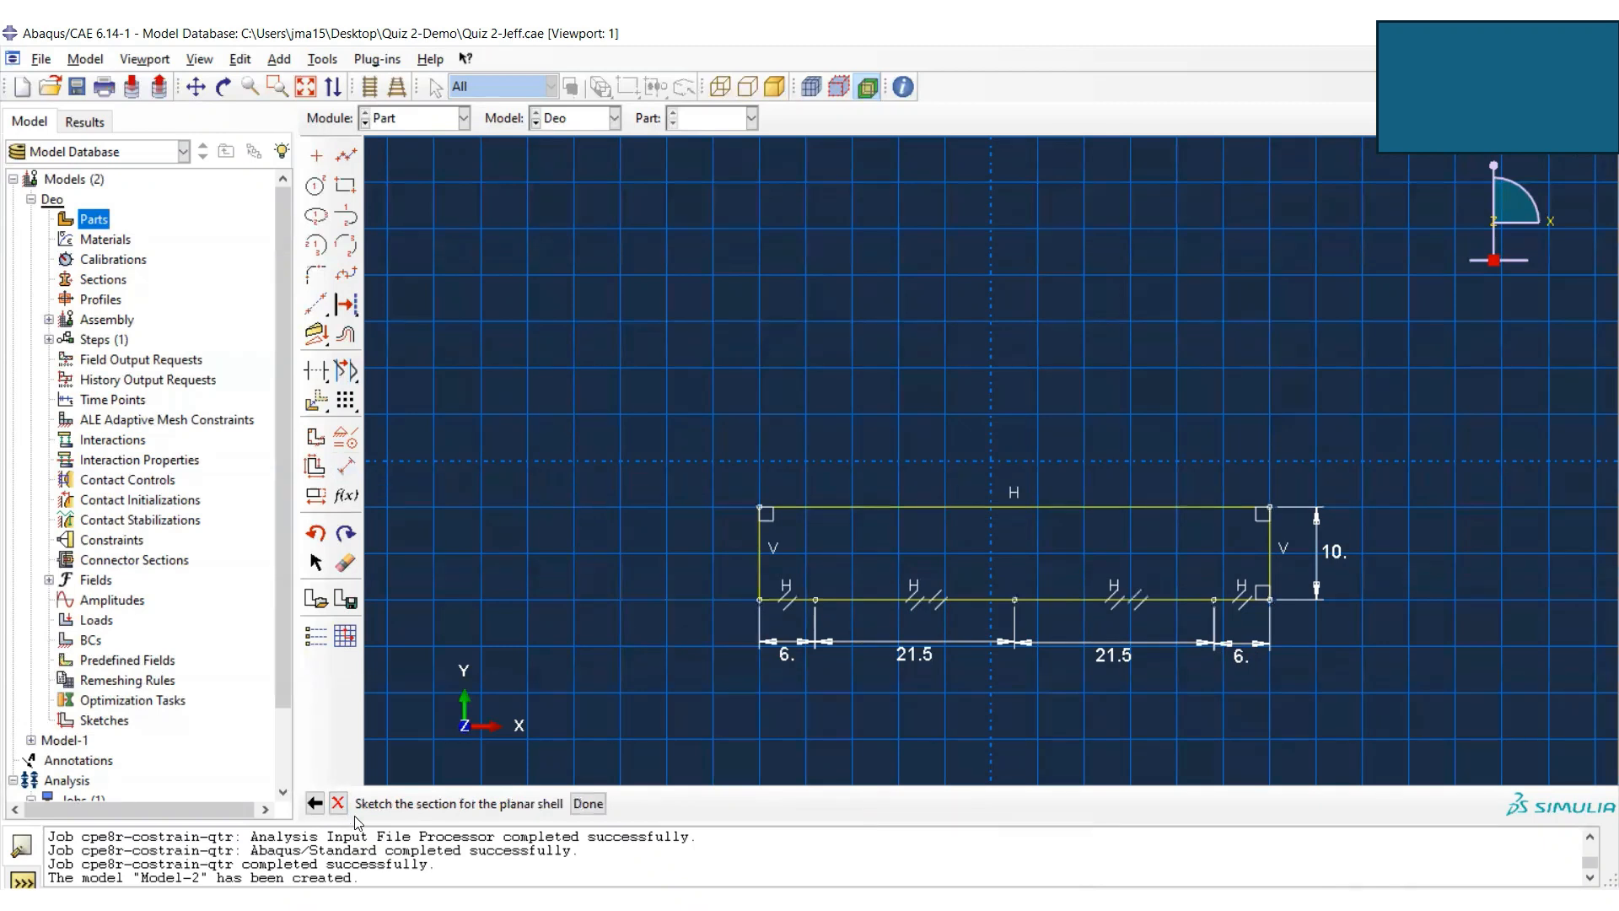
click(588, 804)
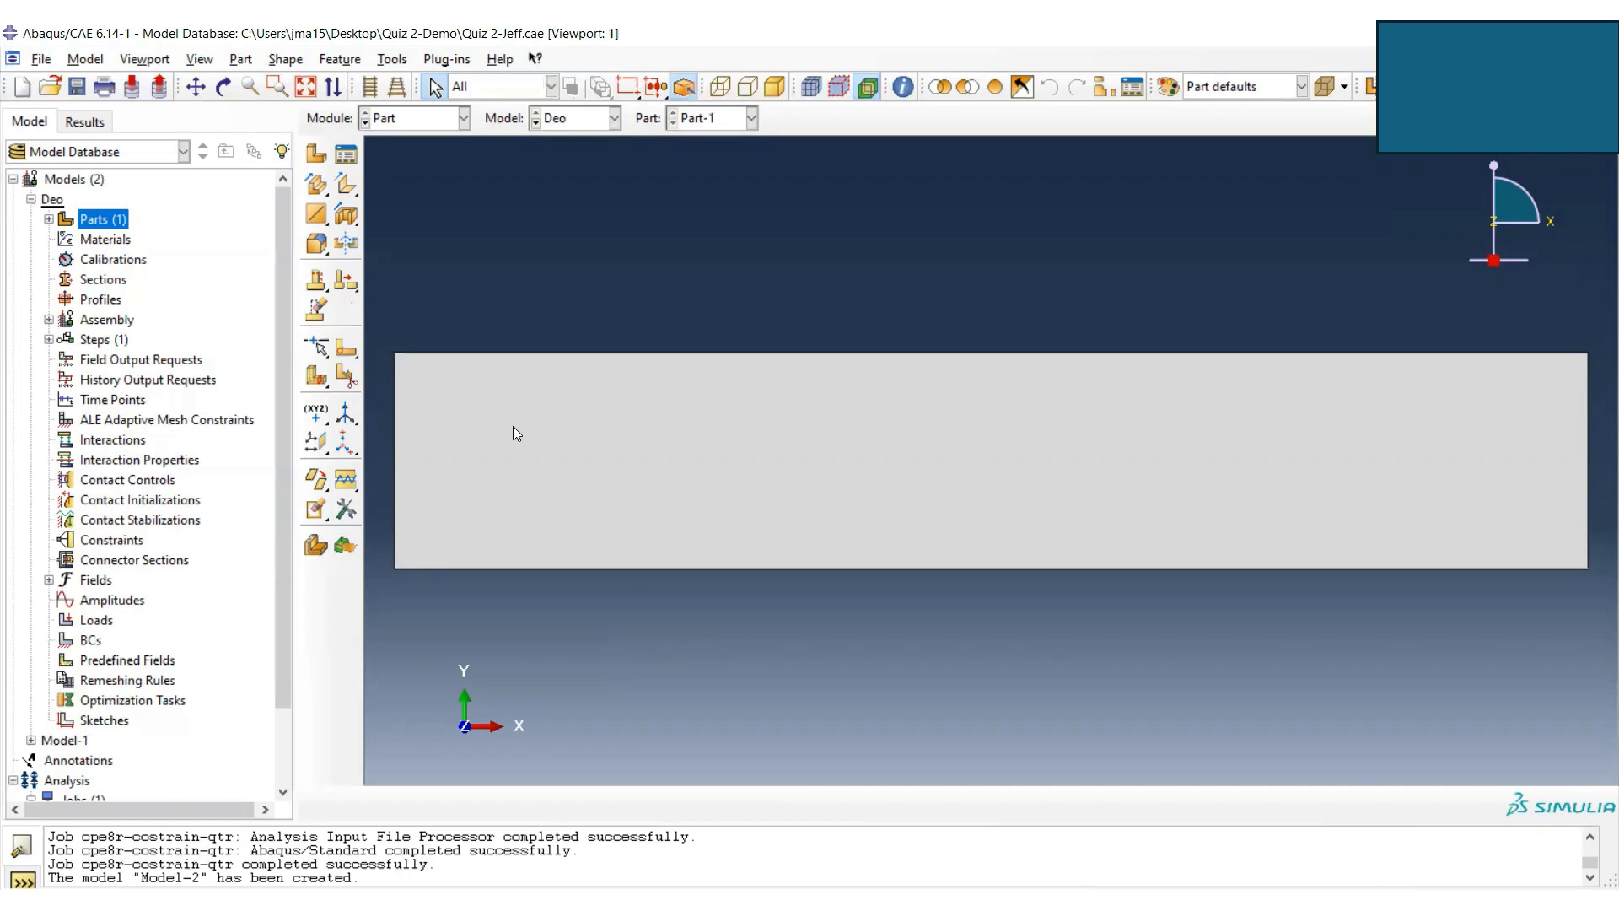
- Sketch a face partition line about 2.15 long, vertically upward from the bottom edge's middle vertex at (0, -5)
click(346, 347)
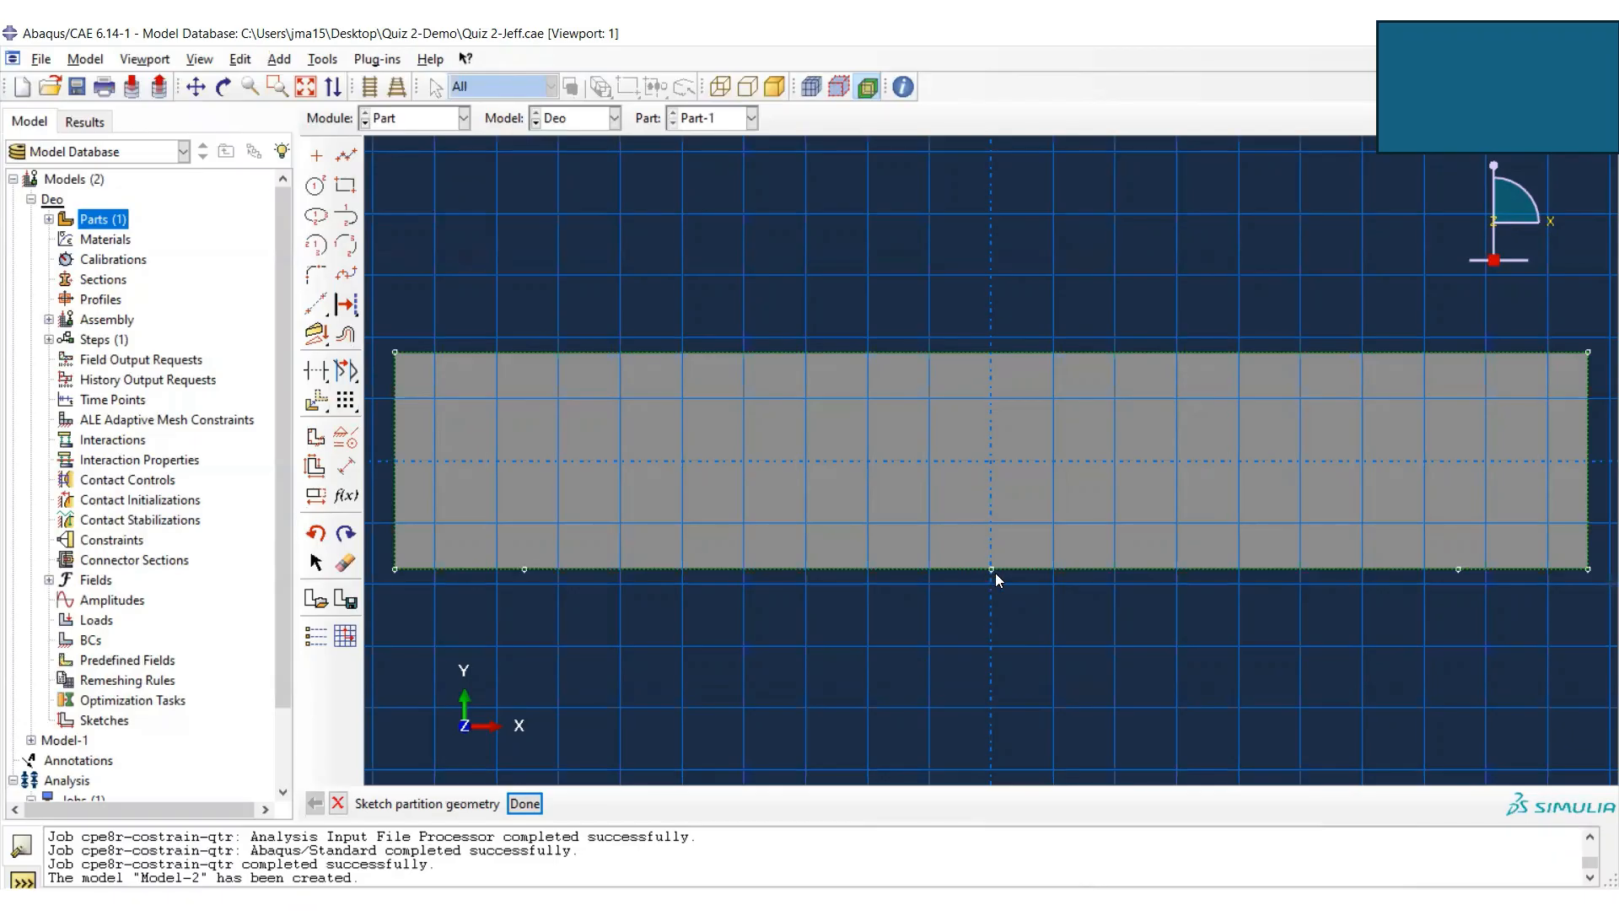
click(348, 155)
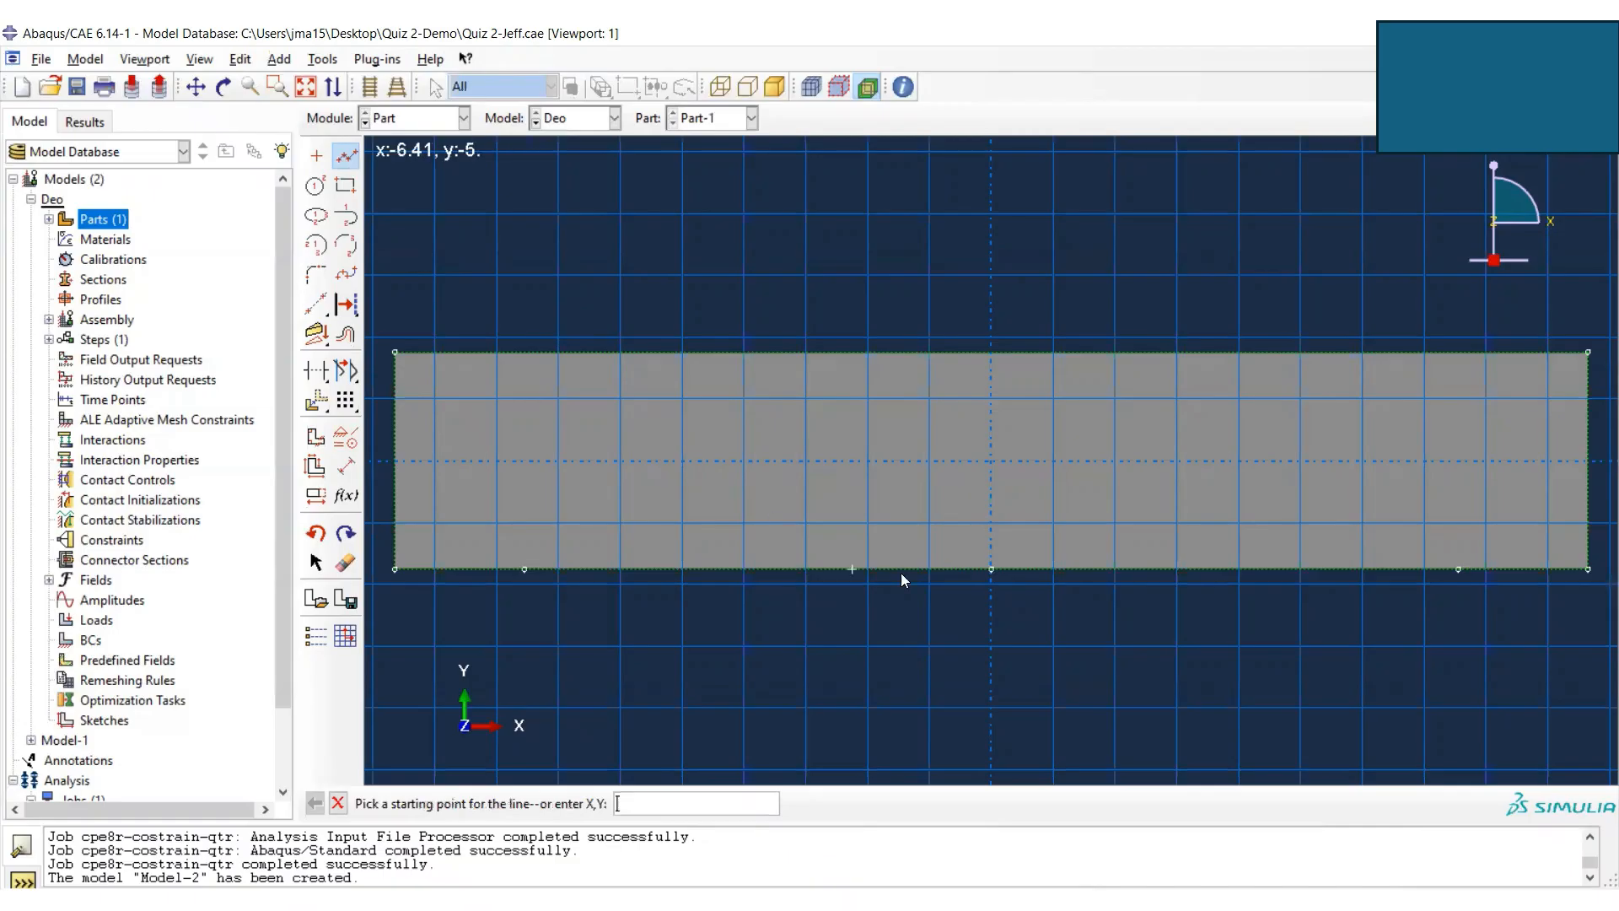
click(991, 569)
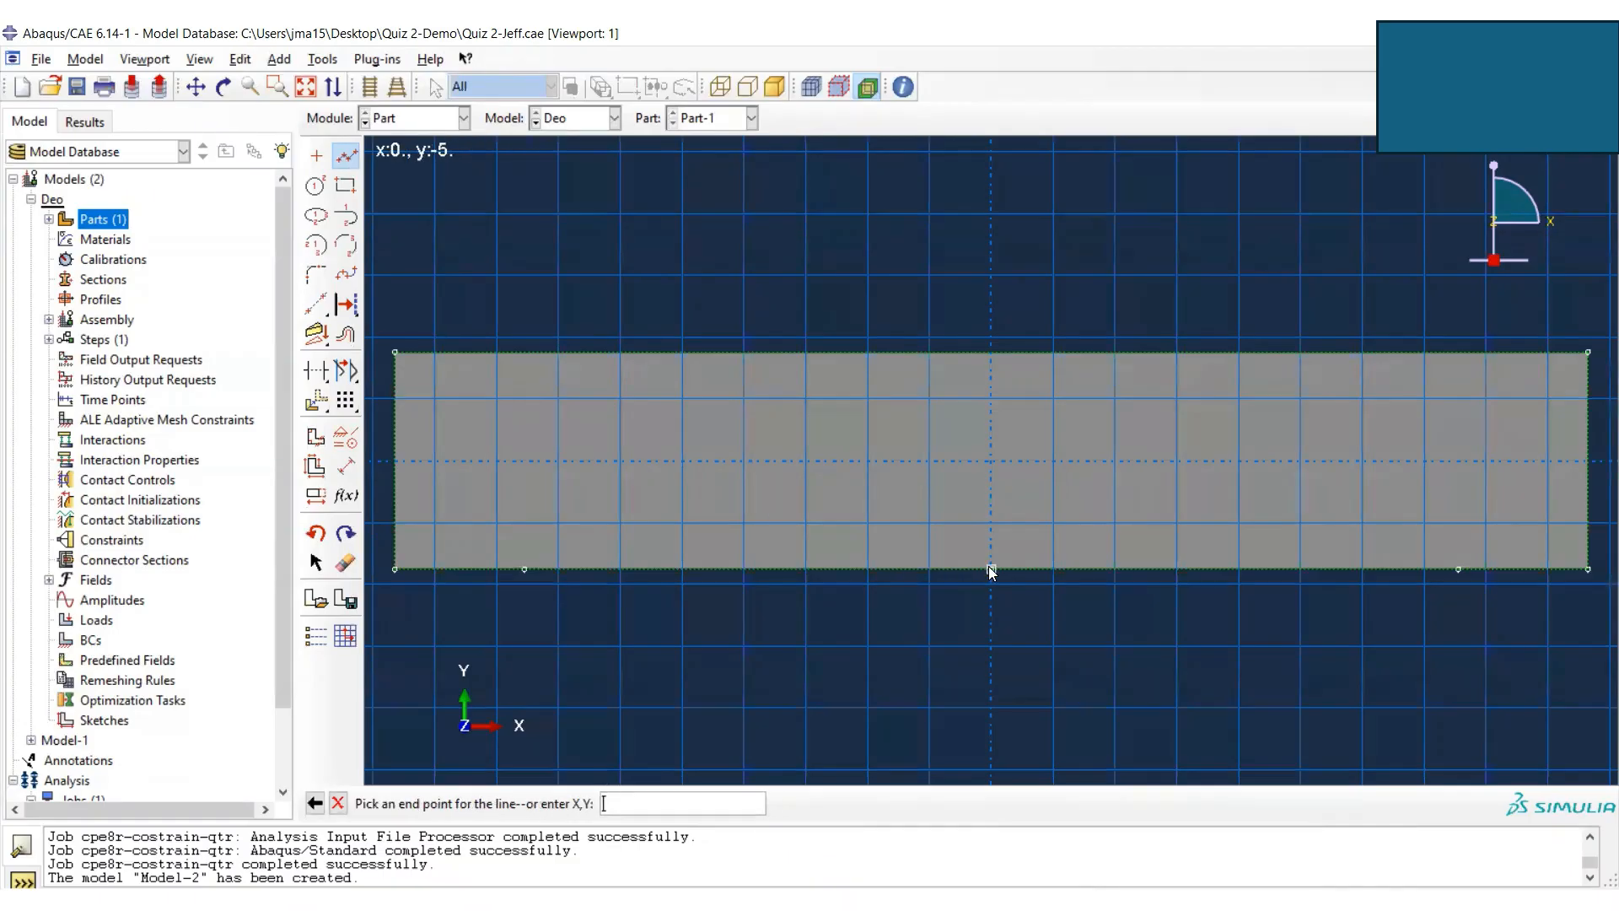
click(991, 524)
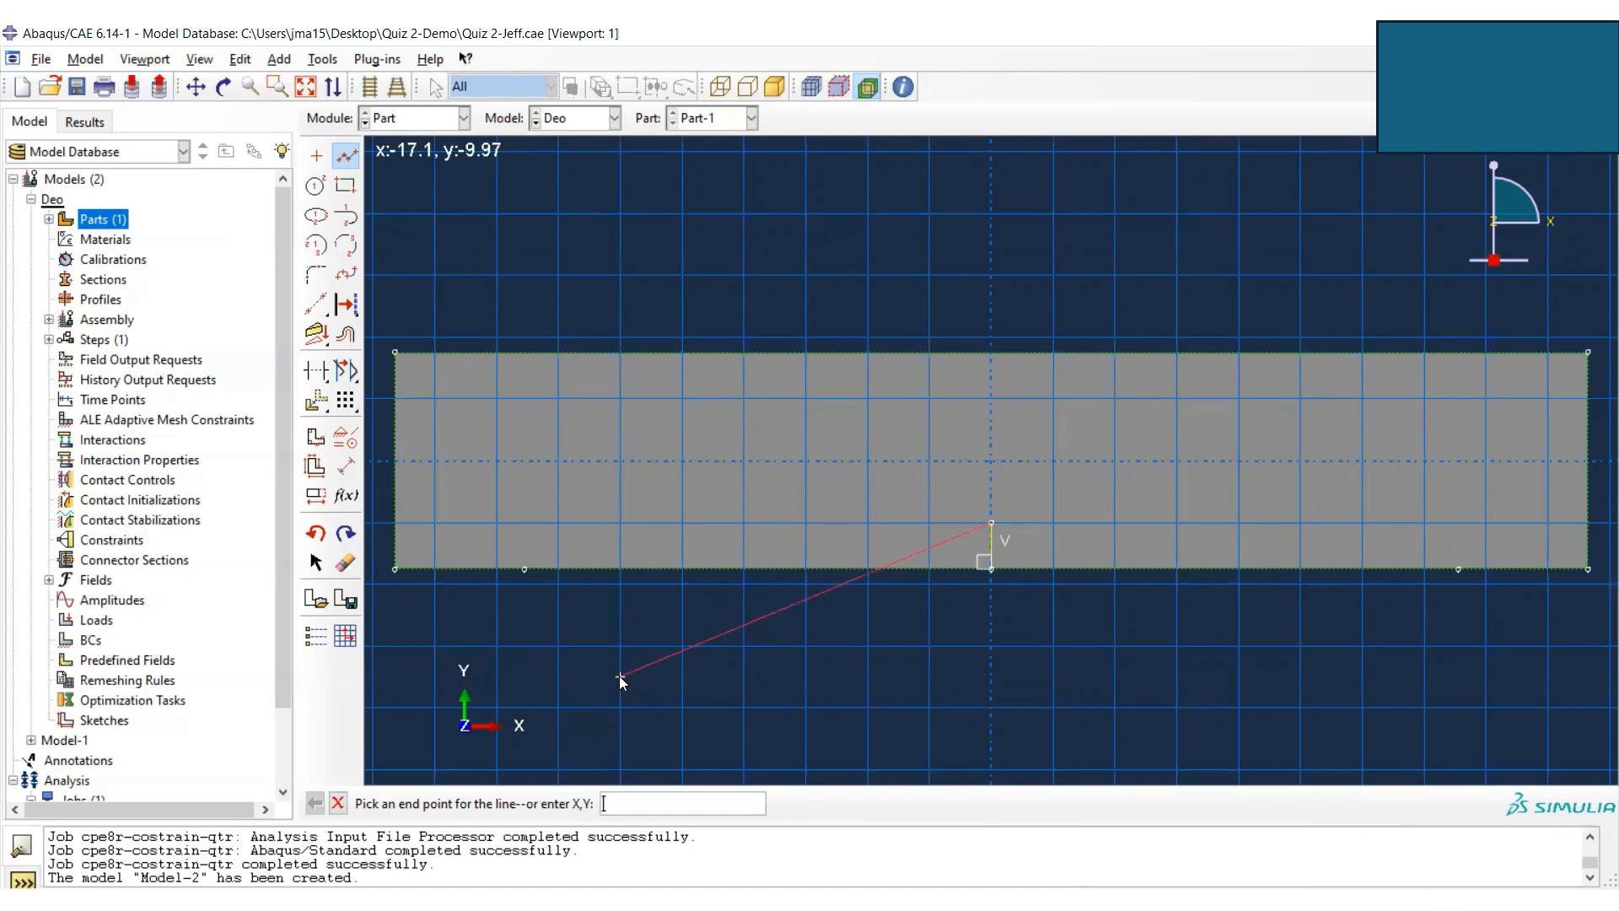
key(Escape)
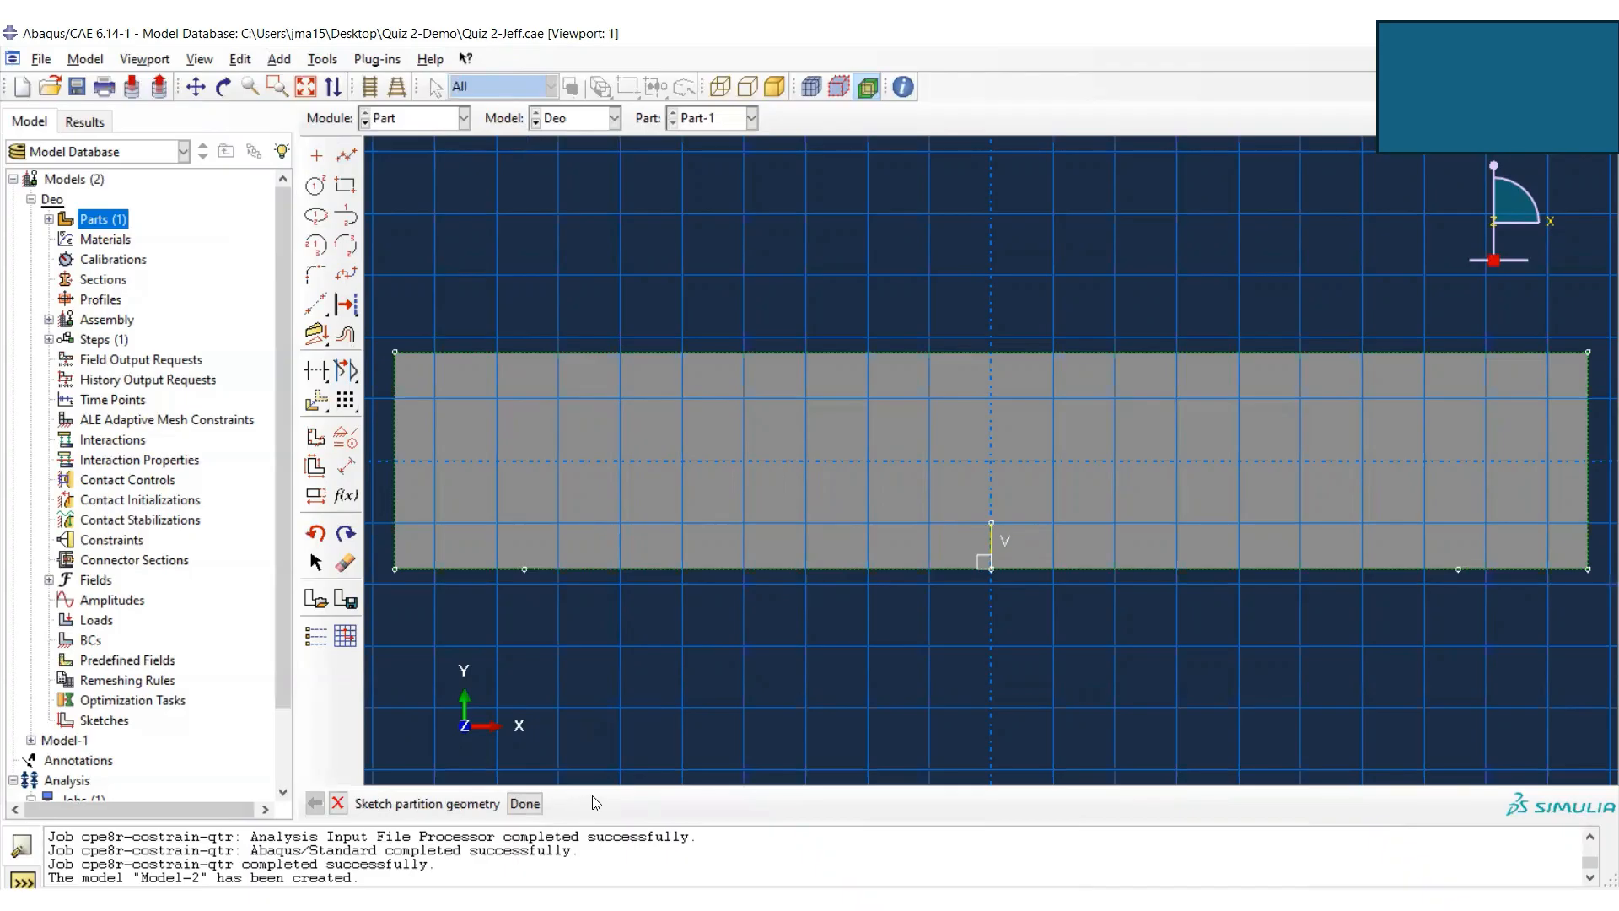
- Draw a circle of about 1.43 radius centred on the upper end of the vertical partition line
click(313, 187)
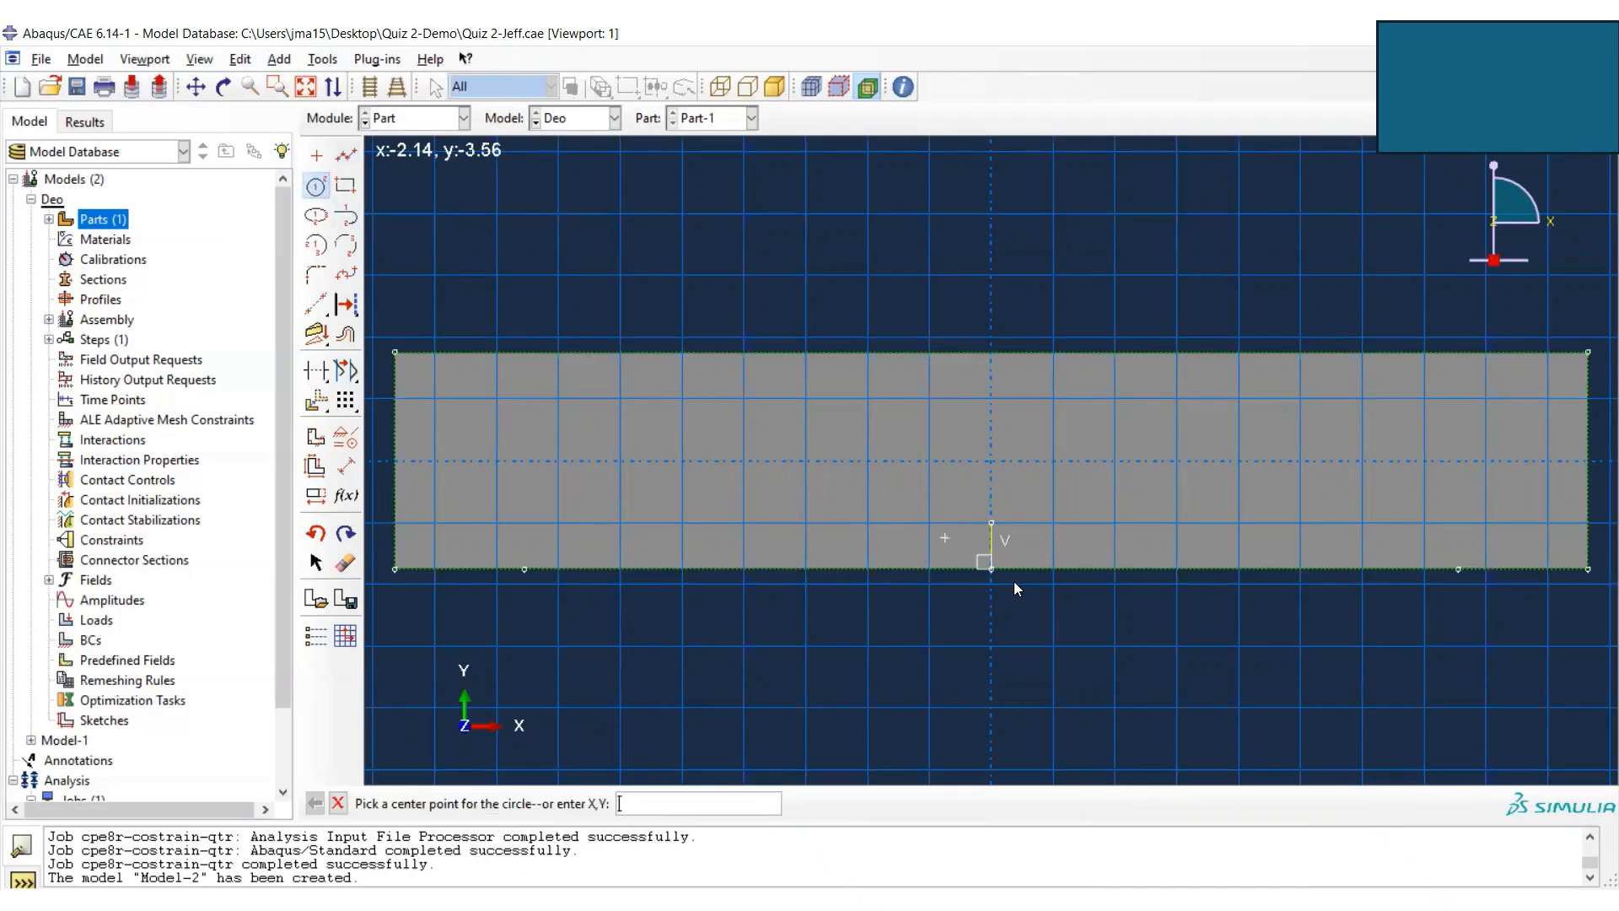
click(992, 523)
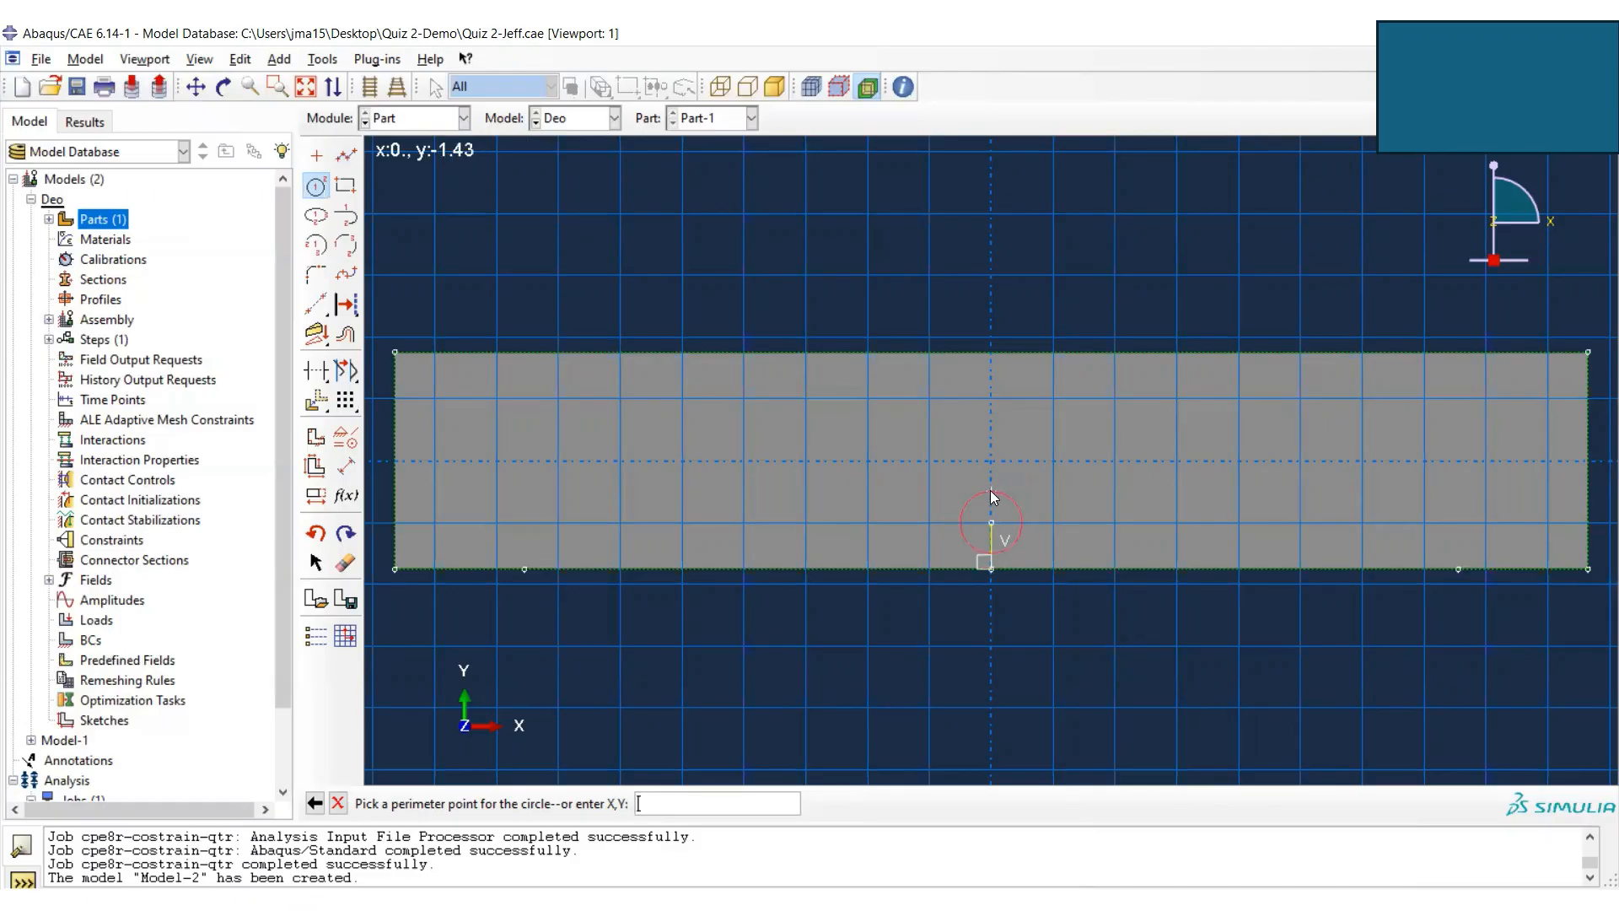
click(990, 491)
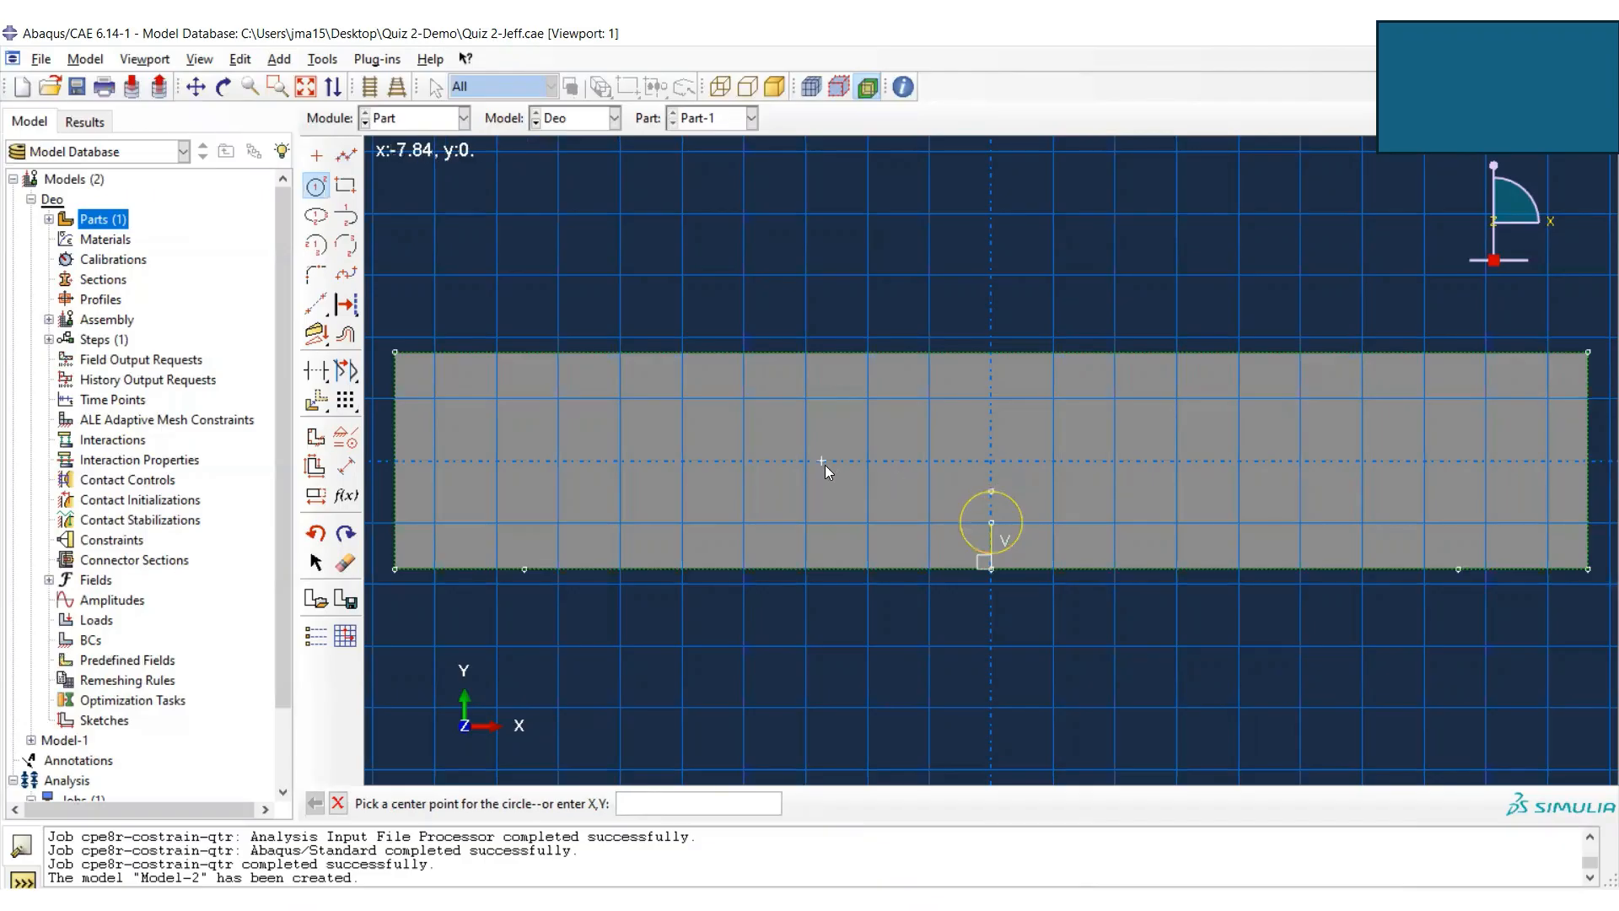
click(339, 806)
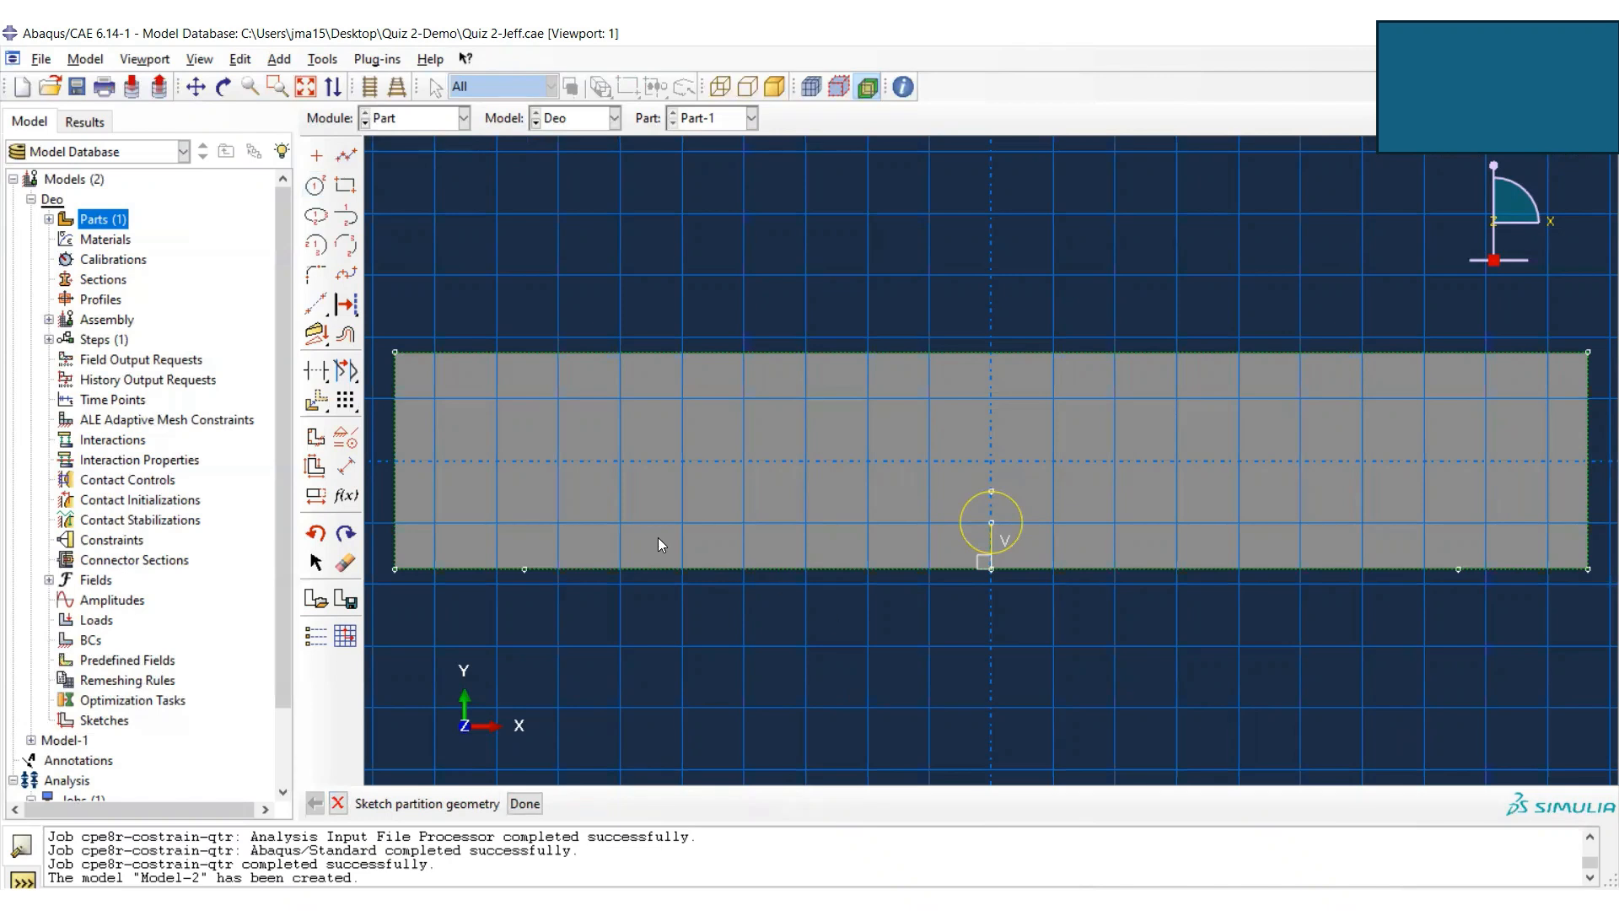
- Dimension the vertical partition line's length to 2.0
click(345, 465)
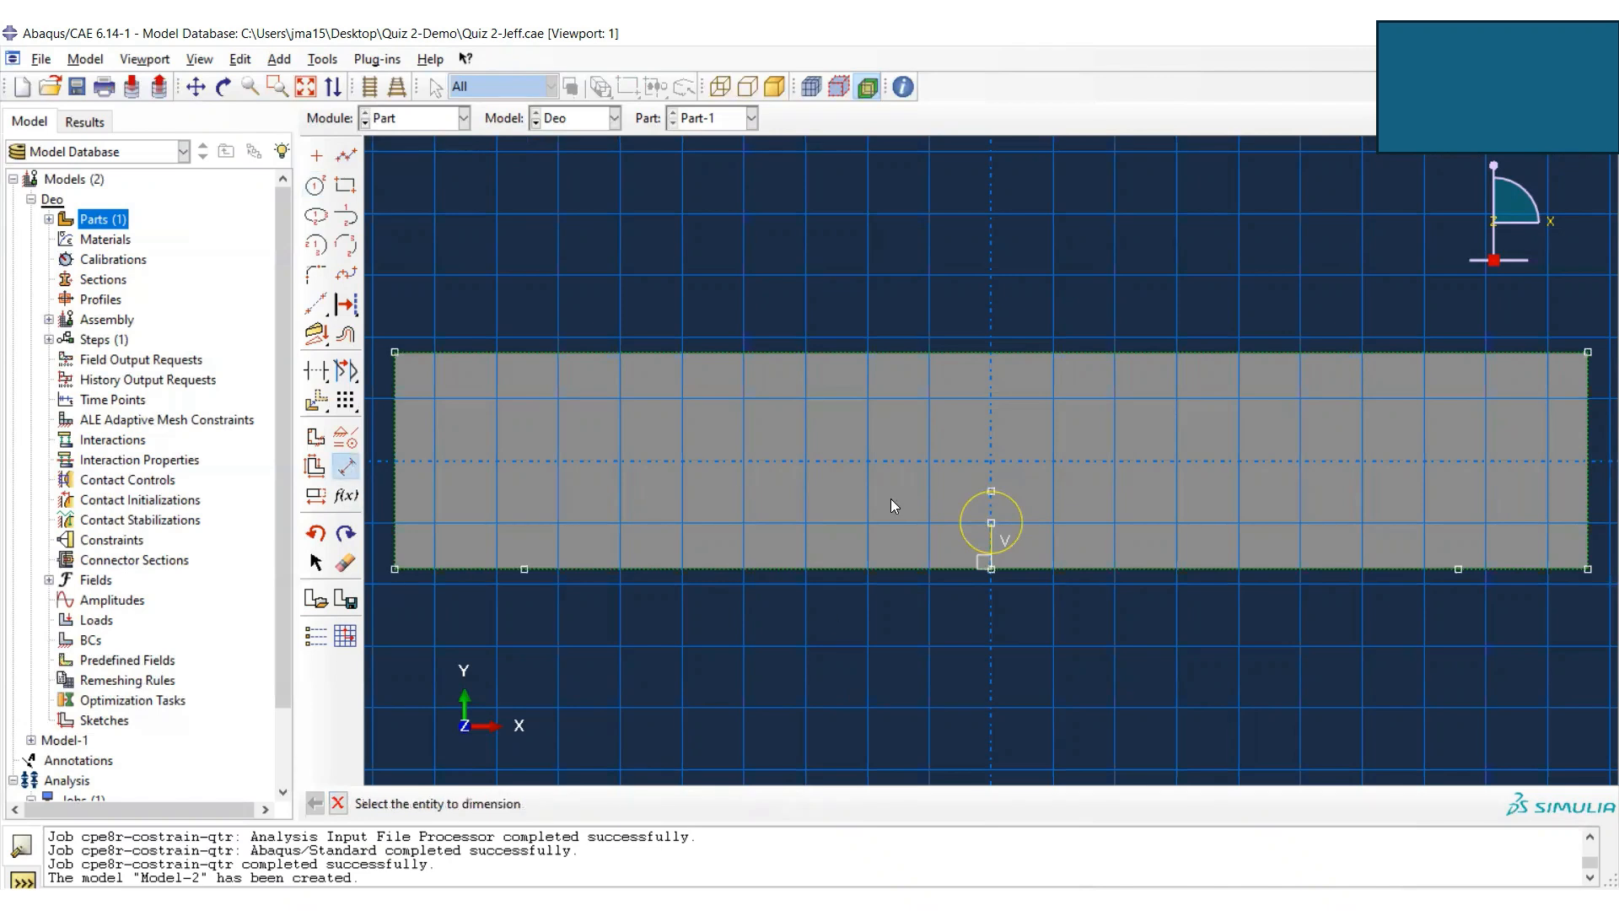
click(988, 538)
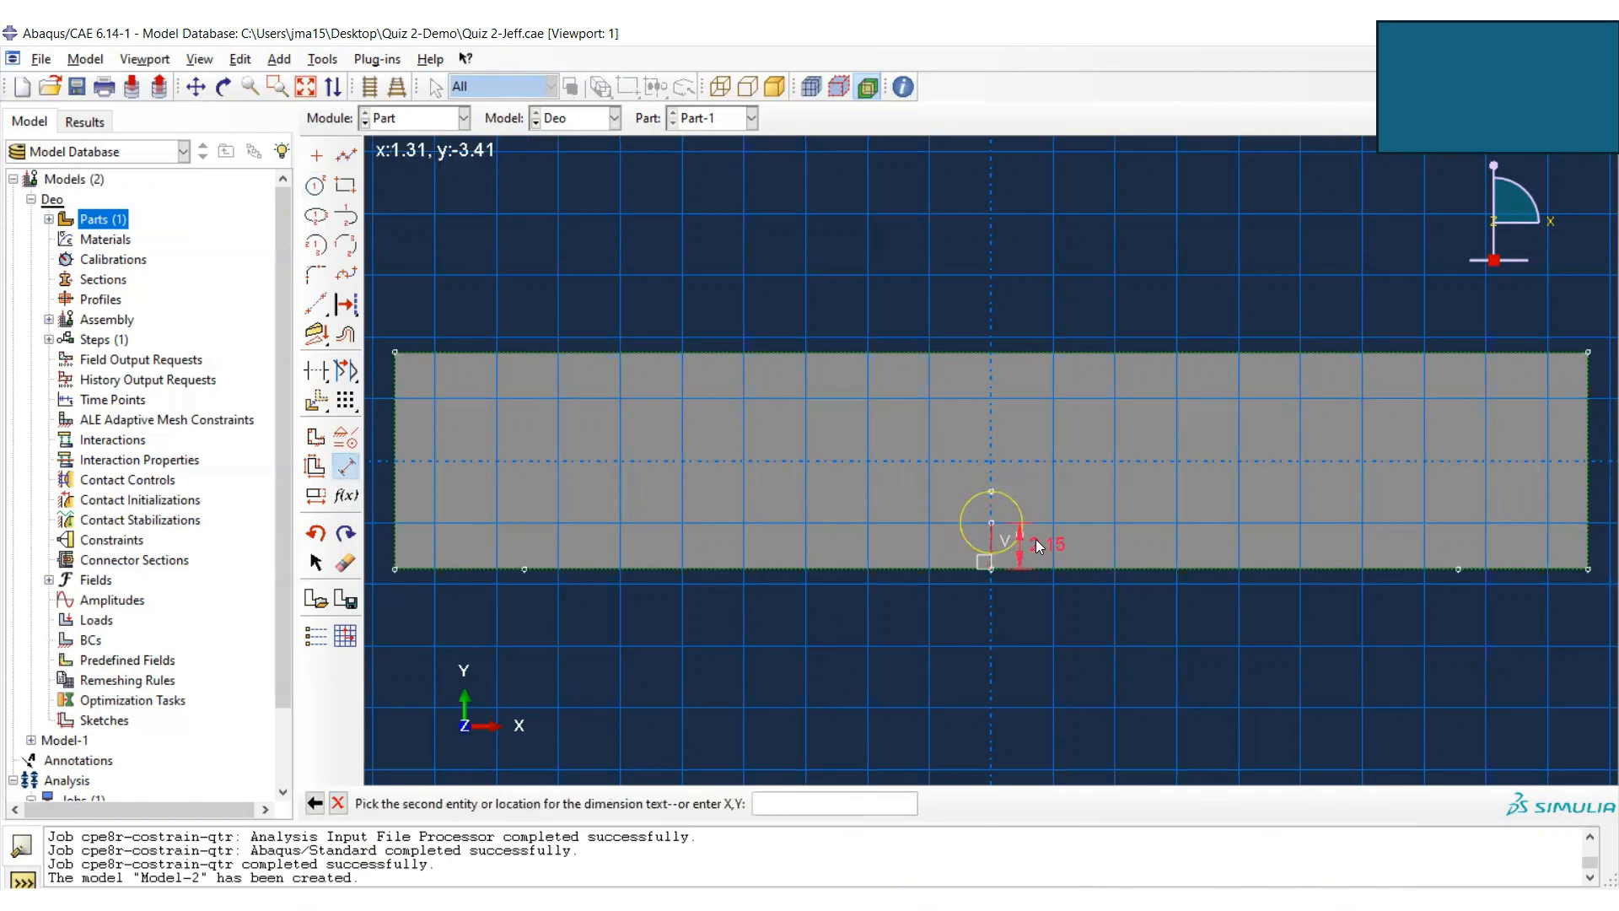
click(1059, 543)
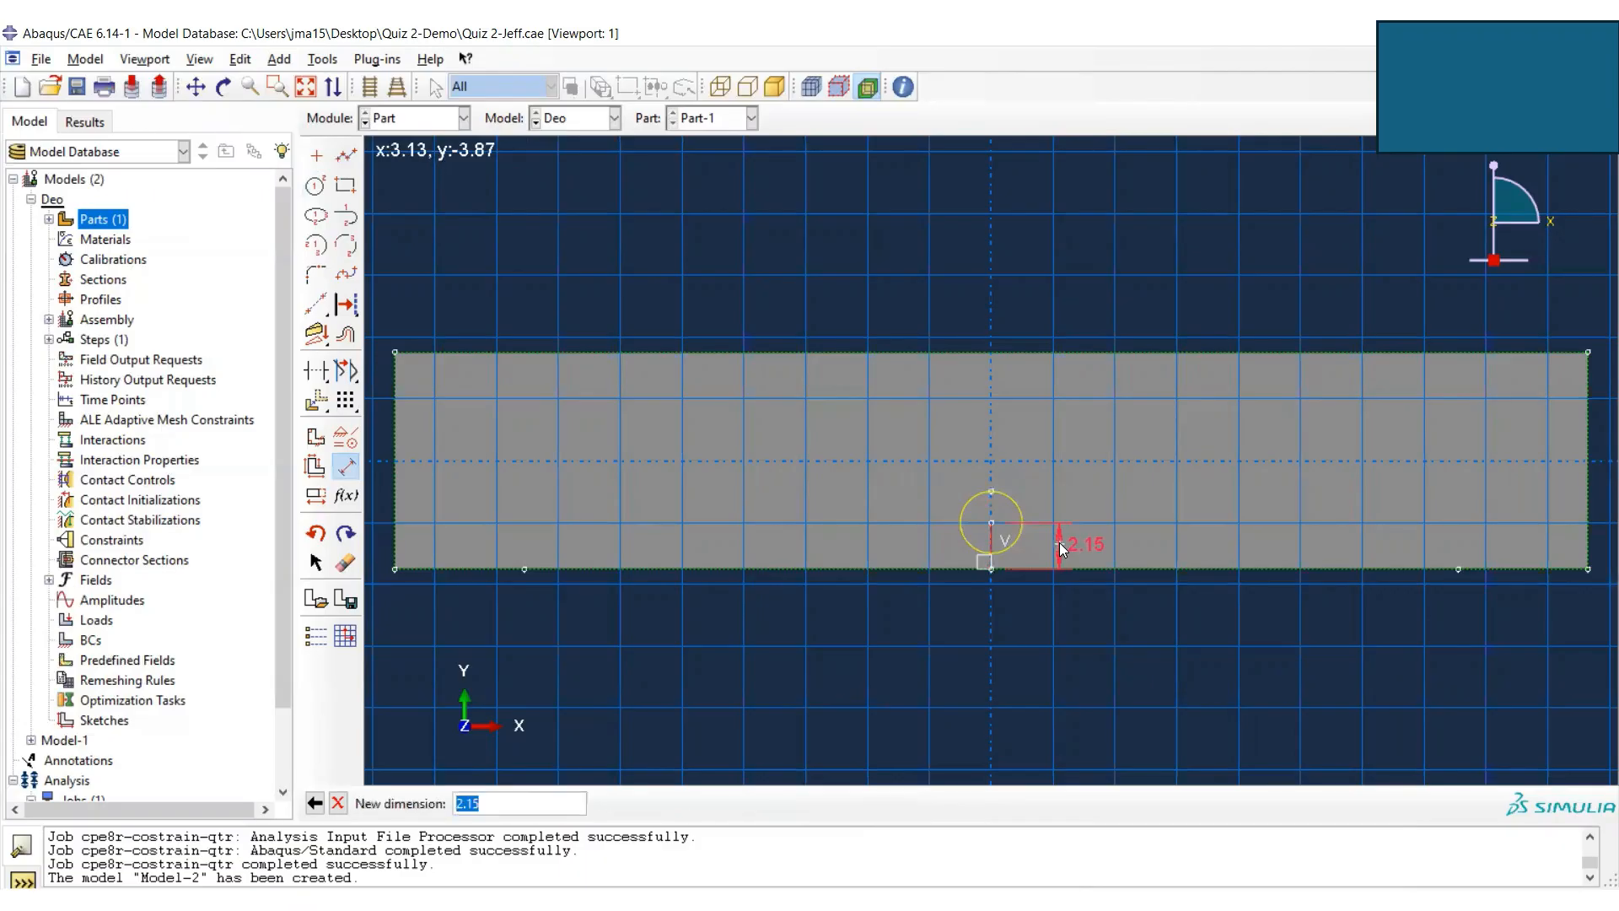
text(2.0)
key(Return)
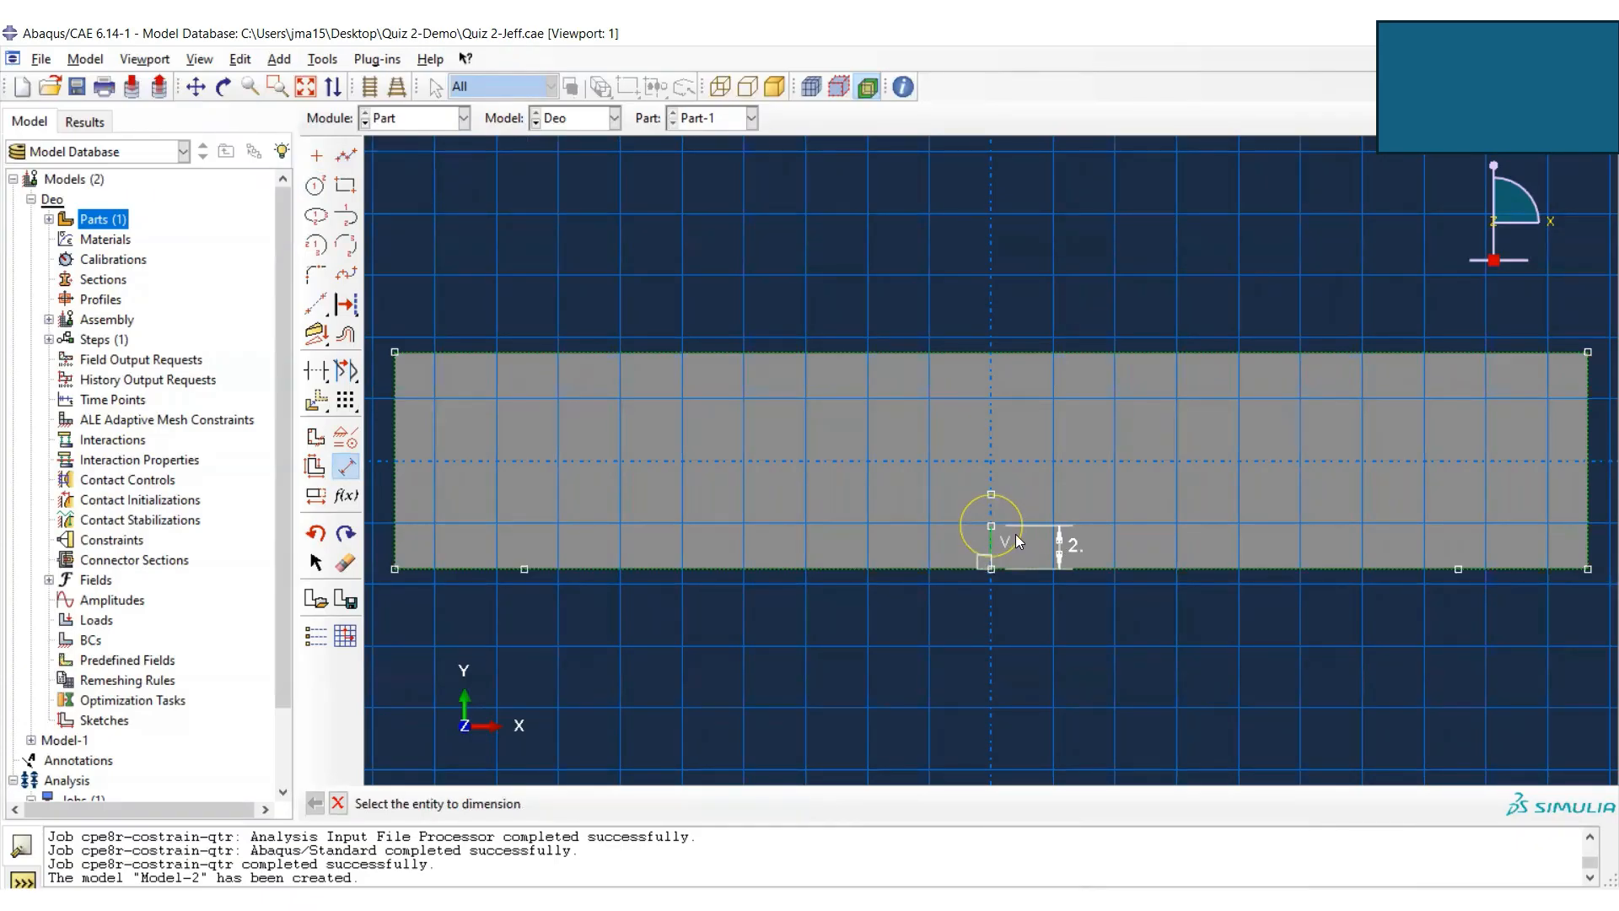
- Dimension the circle's radius to 0.5 and complete the face partition
click(1015, 505)
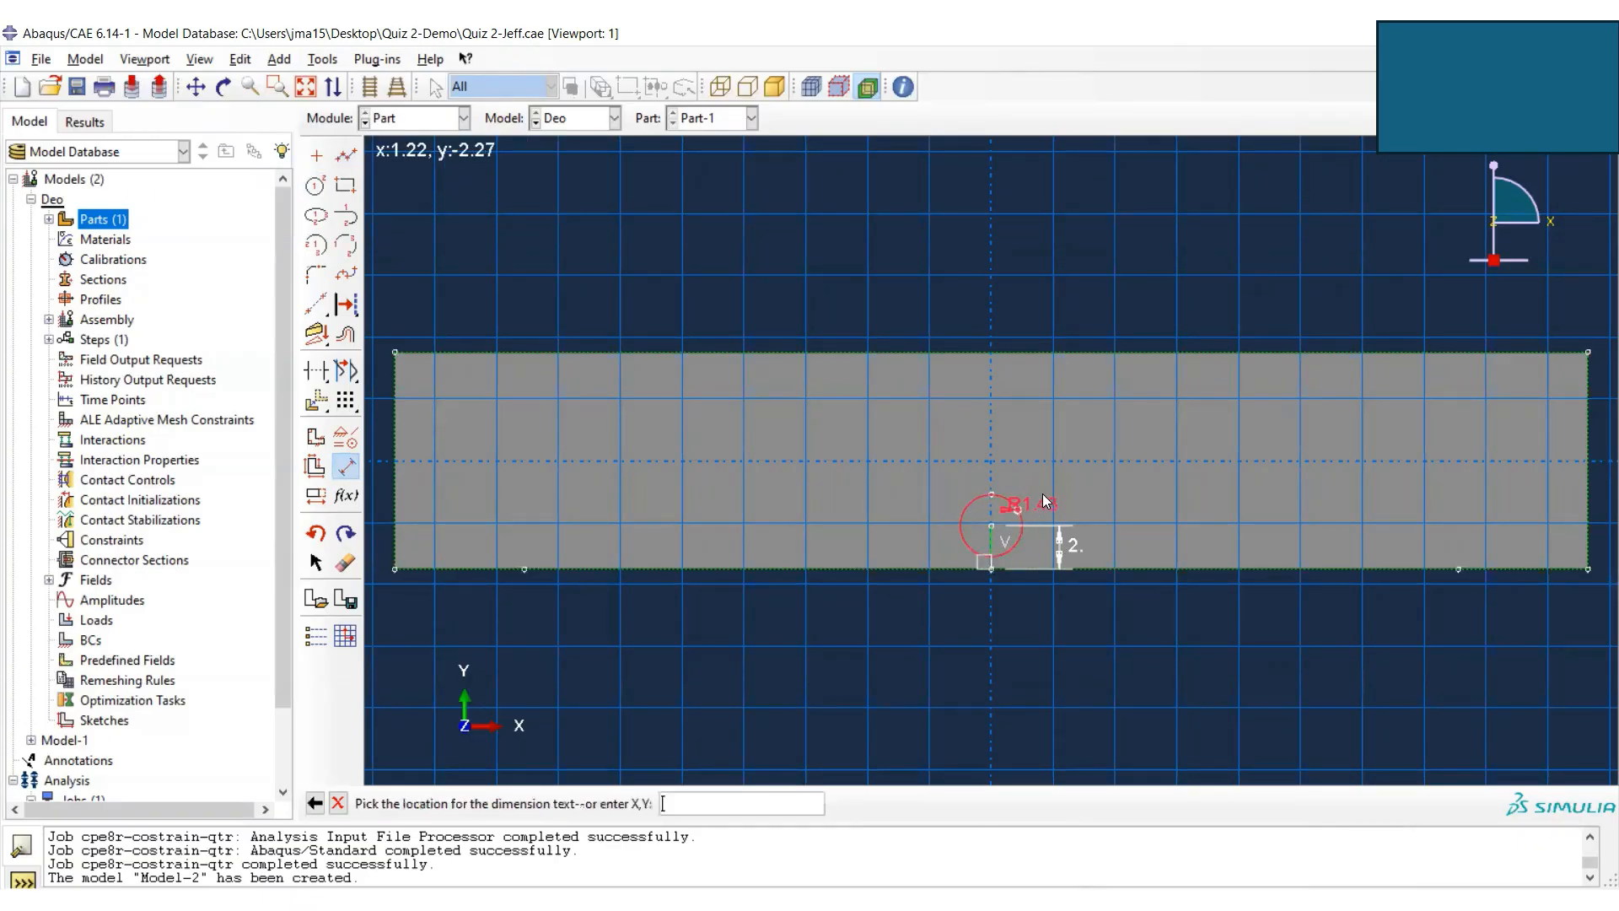
click(1074, 473)
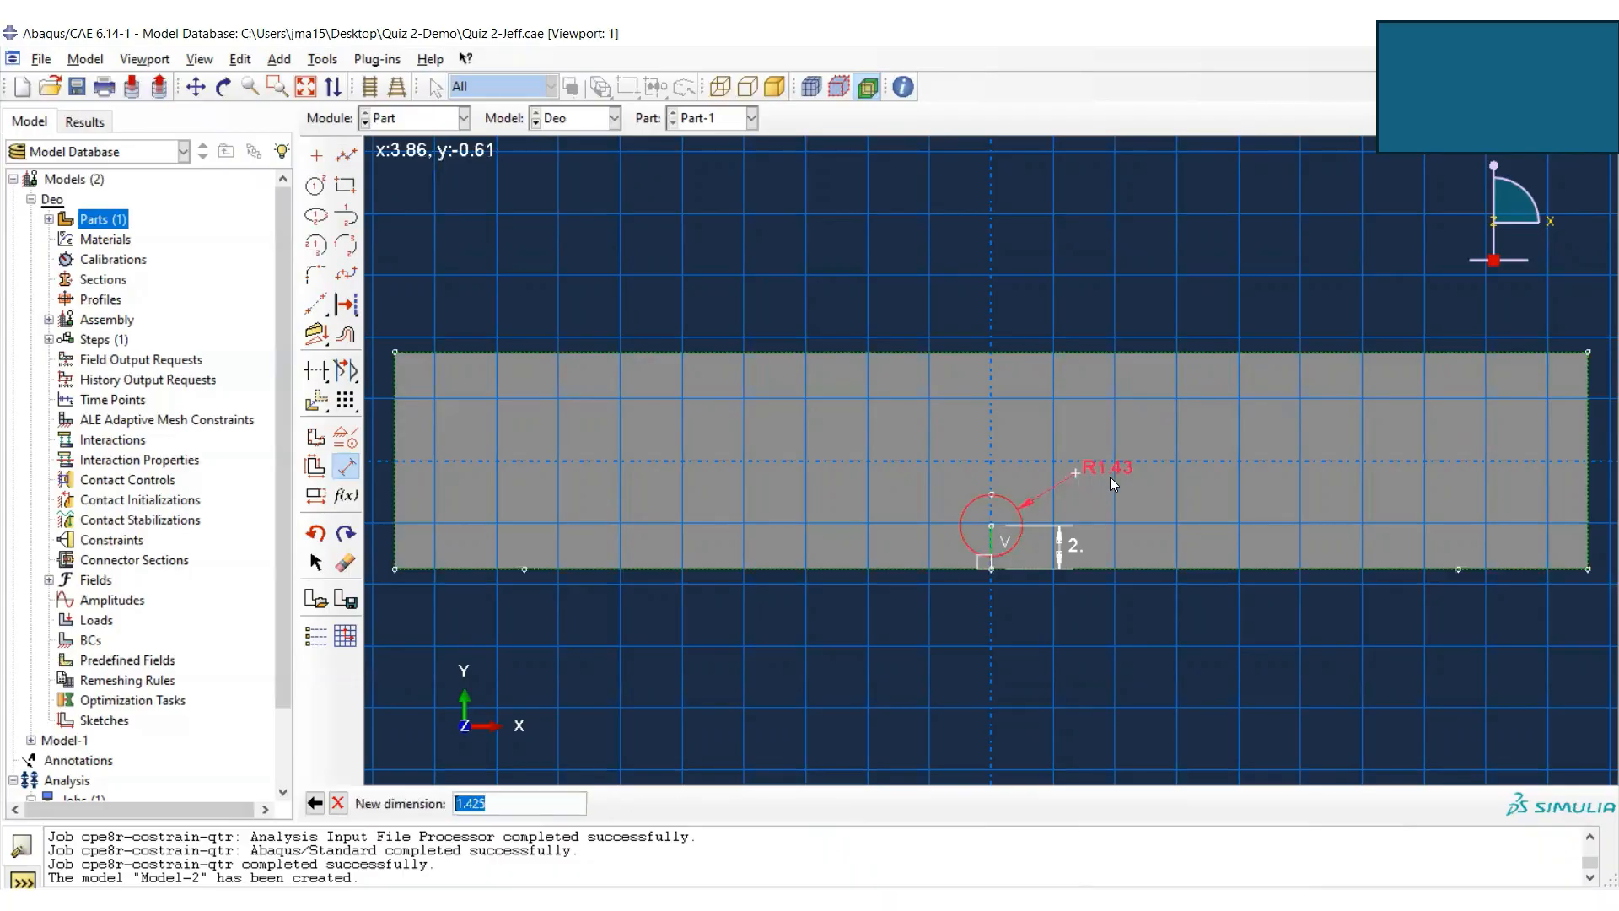
click(529, 802)
drag(519, 802, 443, 806)
text(0.5)
key(Return)
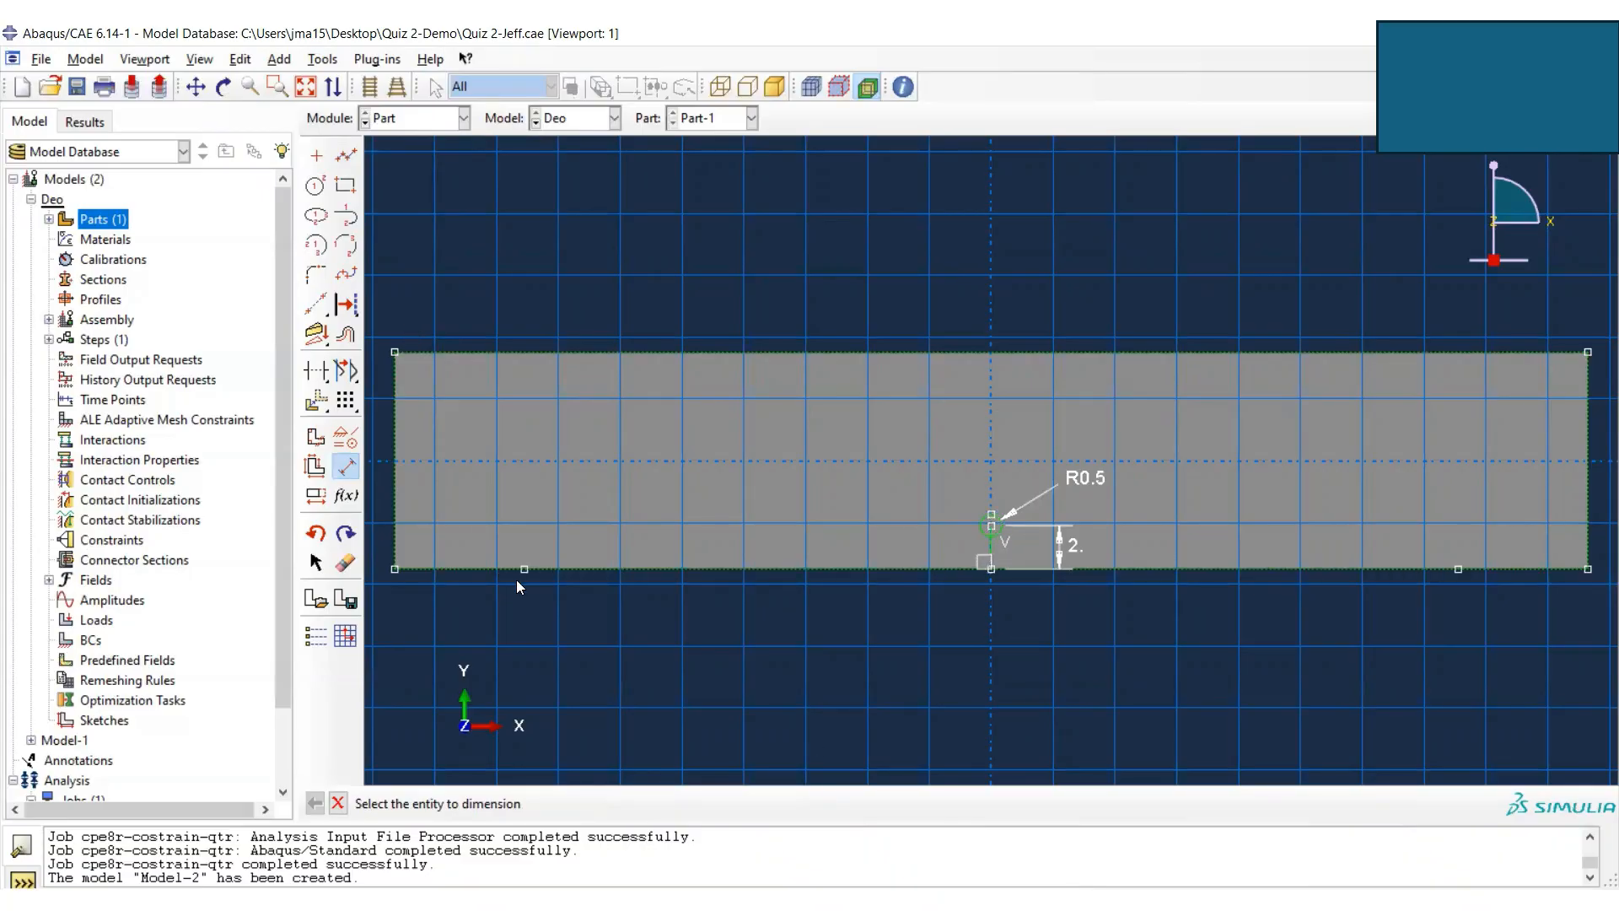
click(338, 806)
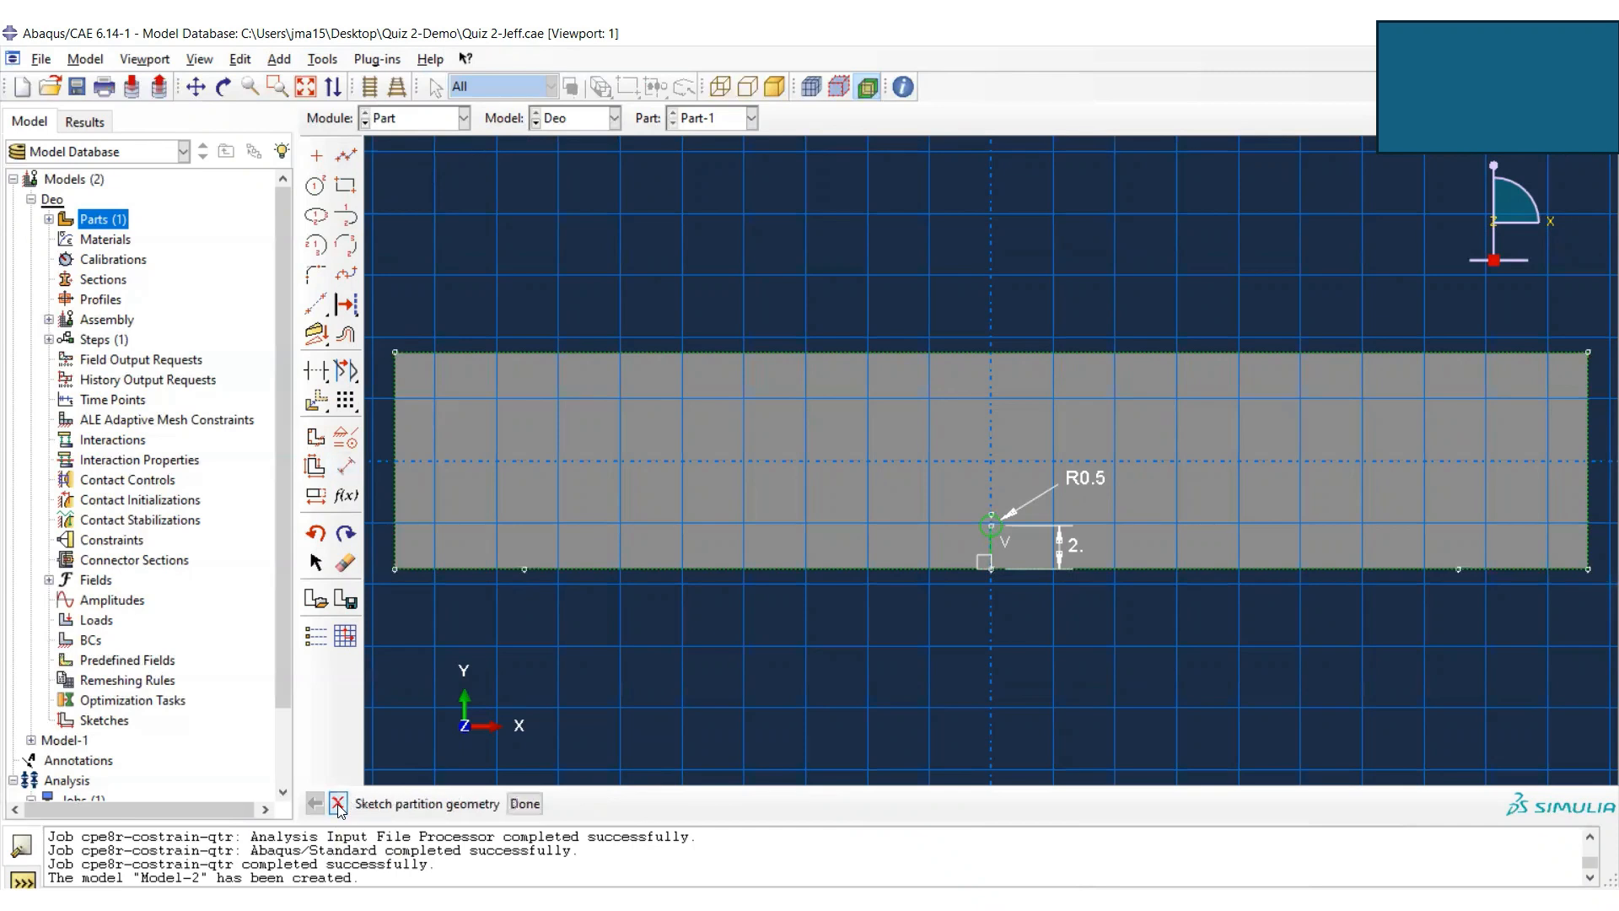
click(528, 806)
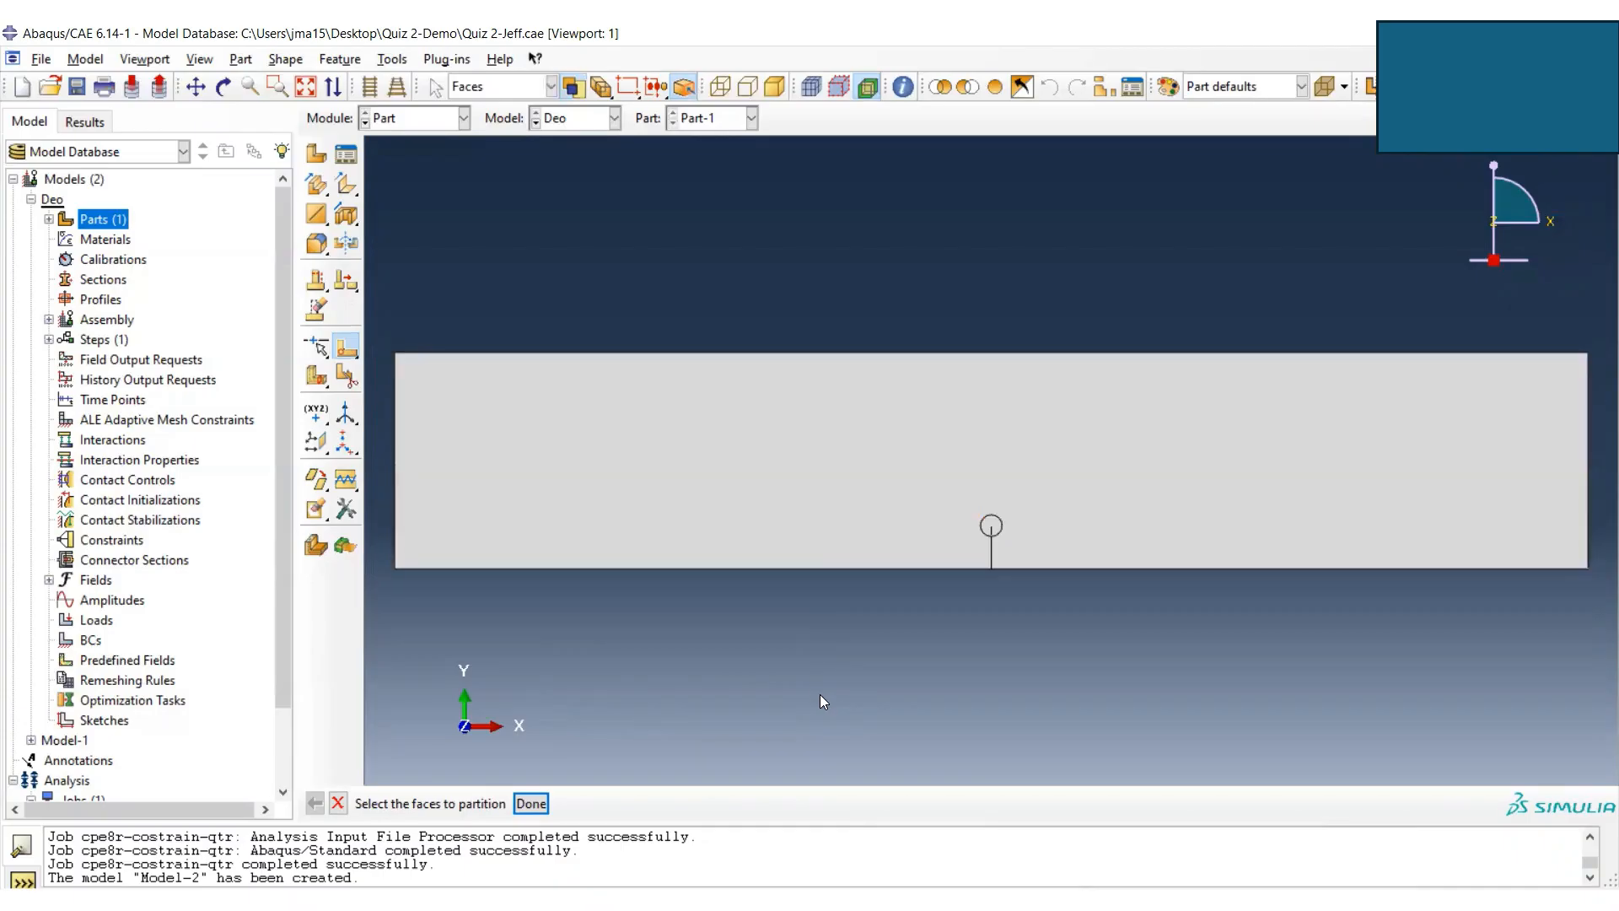
click(531, 802)
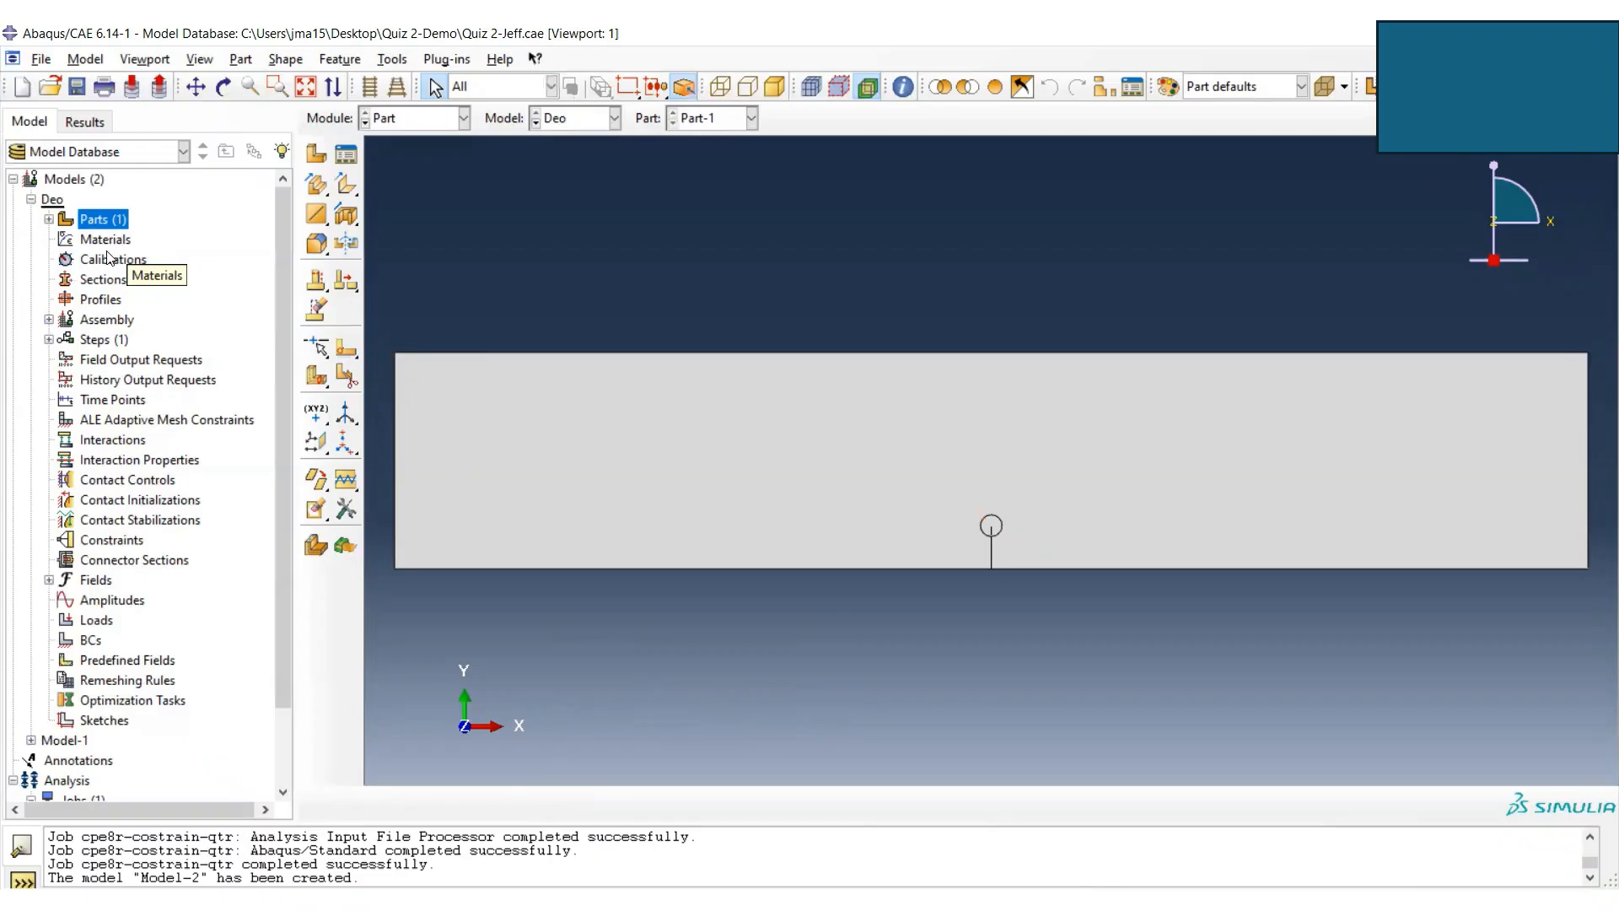
- Create a new material in the Deo model and add elastic mechanical behavior to it
double_click(105, 239)
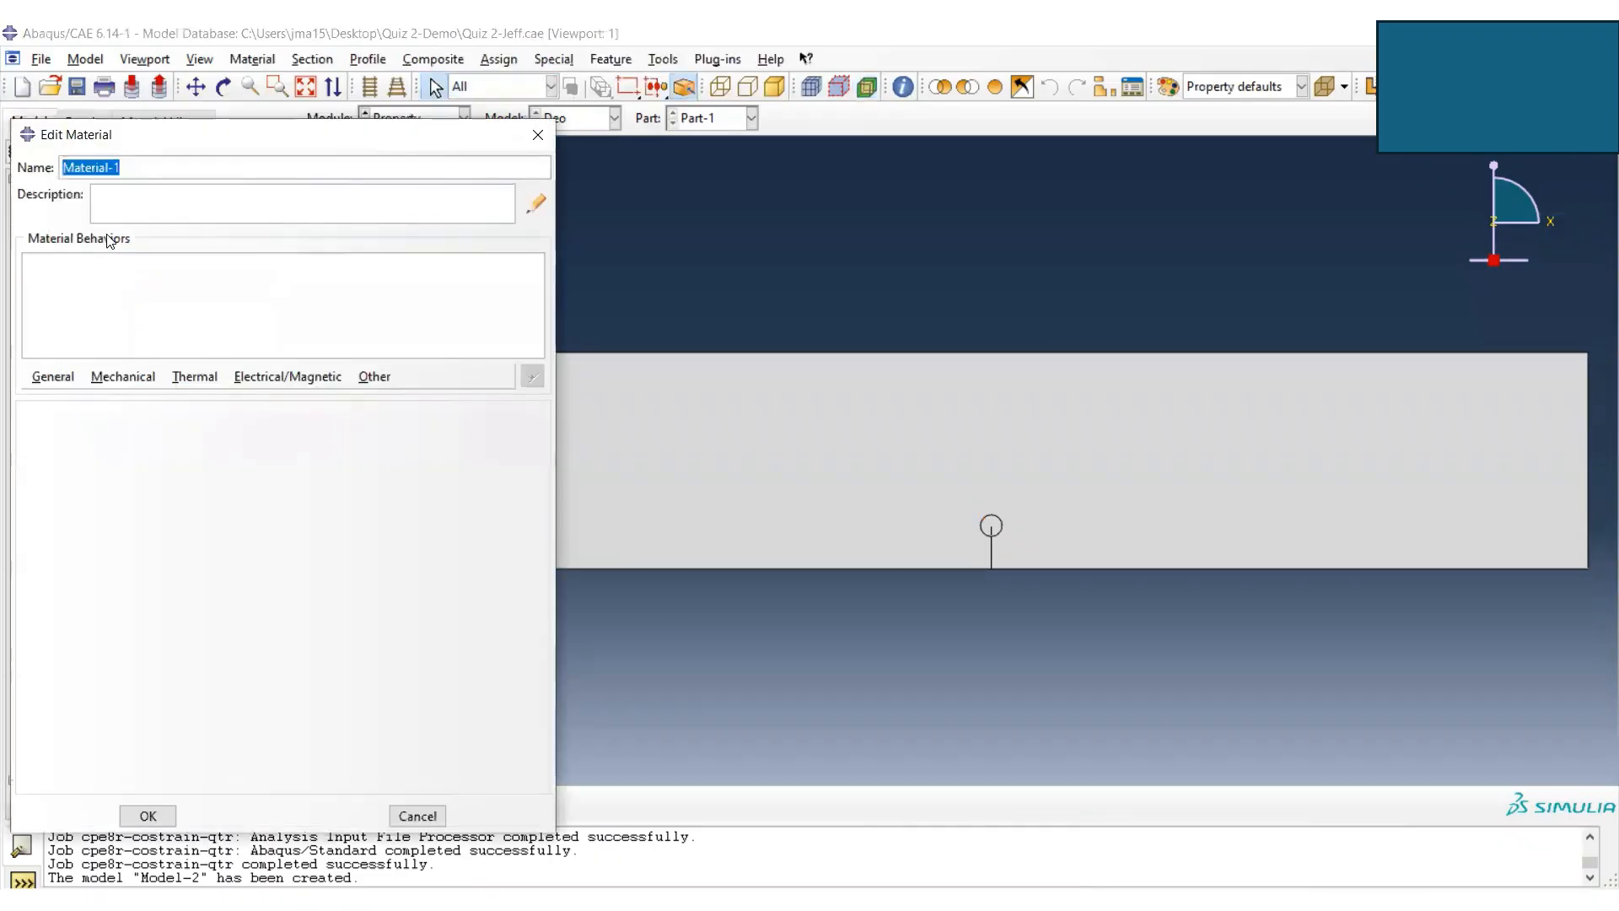
click(123, 376)
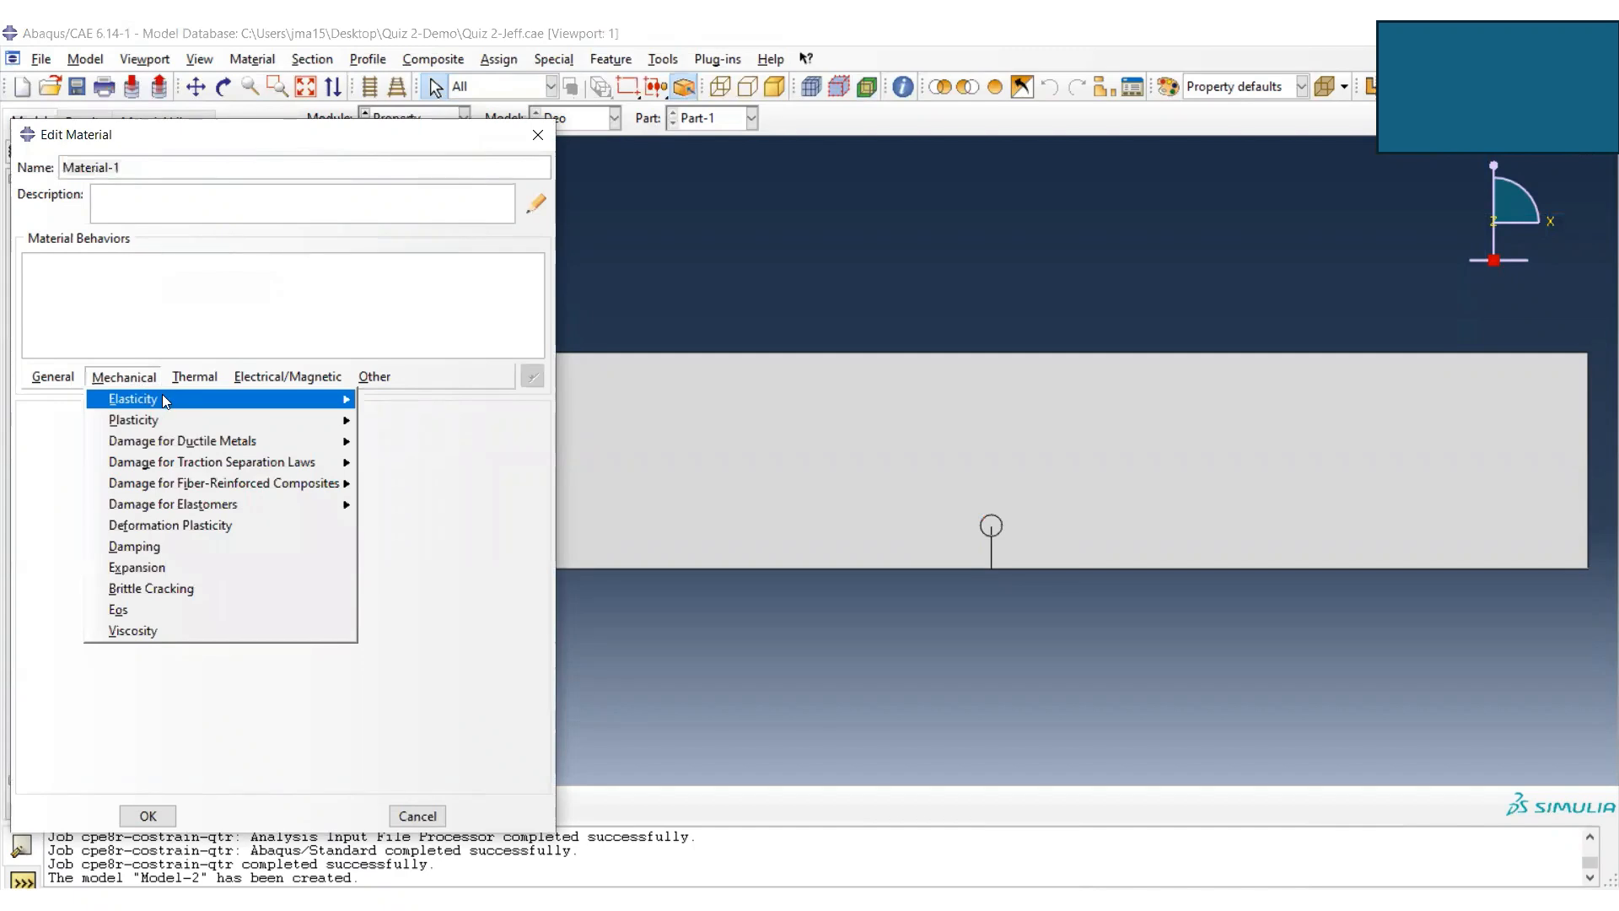
mouse_move(196, 401)
click(412, 400)
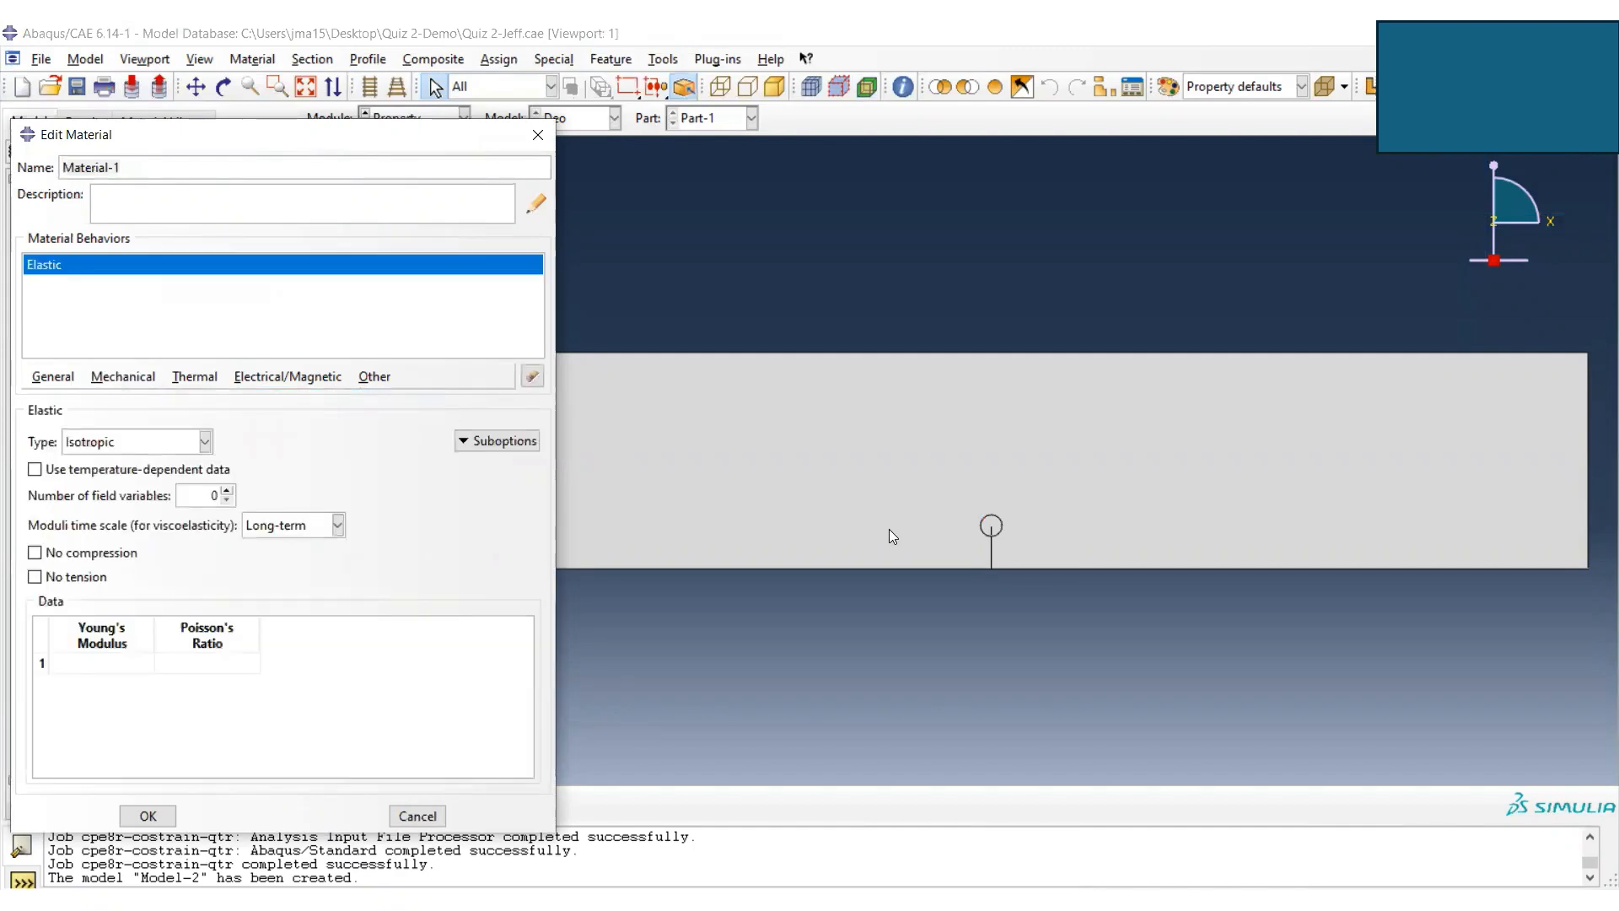
- Set the elastic material's Young's modulus to 2e5 and Poisson's ratio to 0.3, and save the material
click(117, 663)
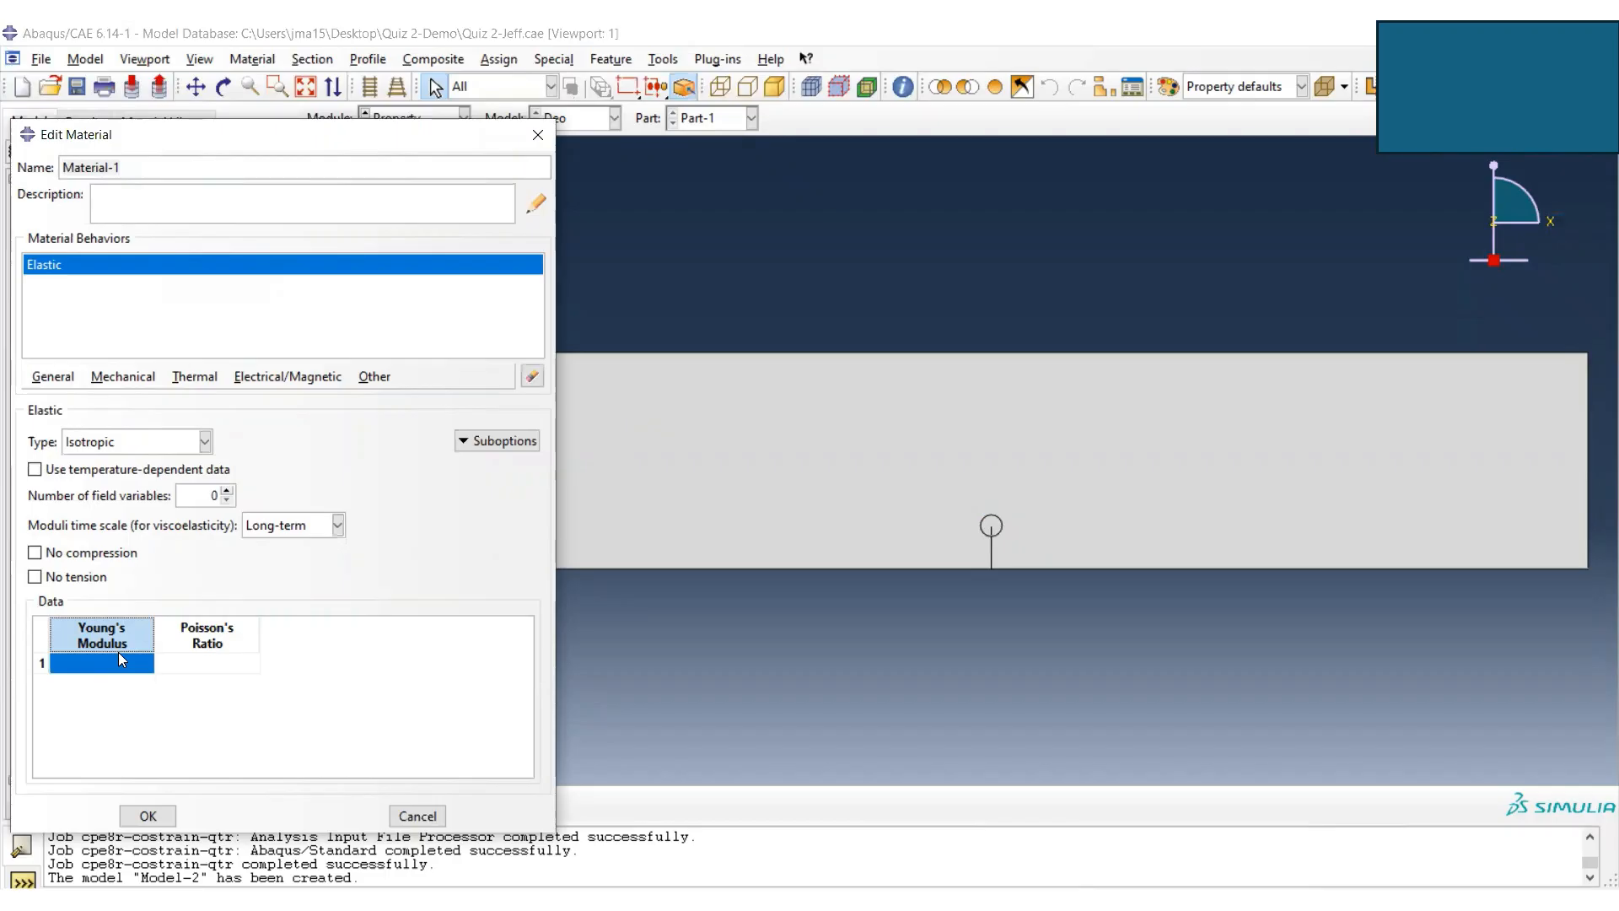
click(103, 664)
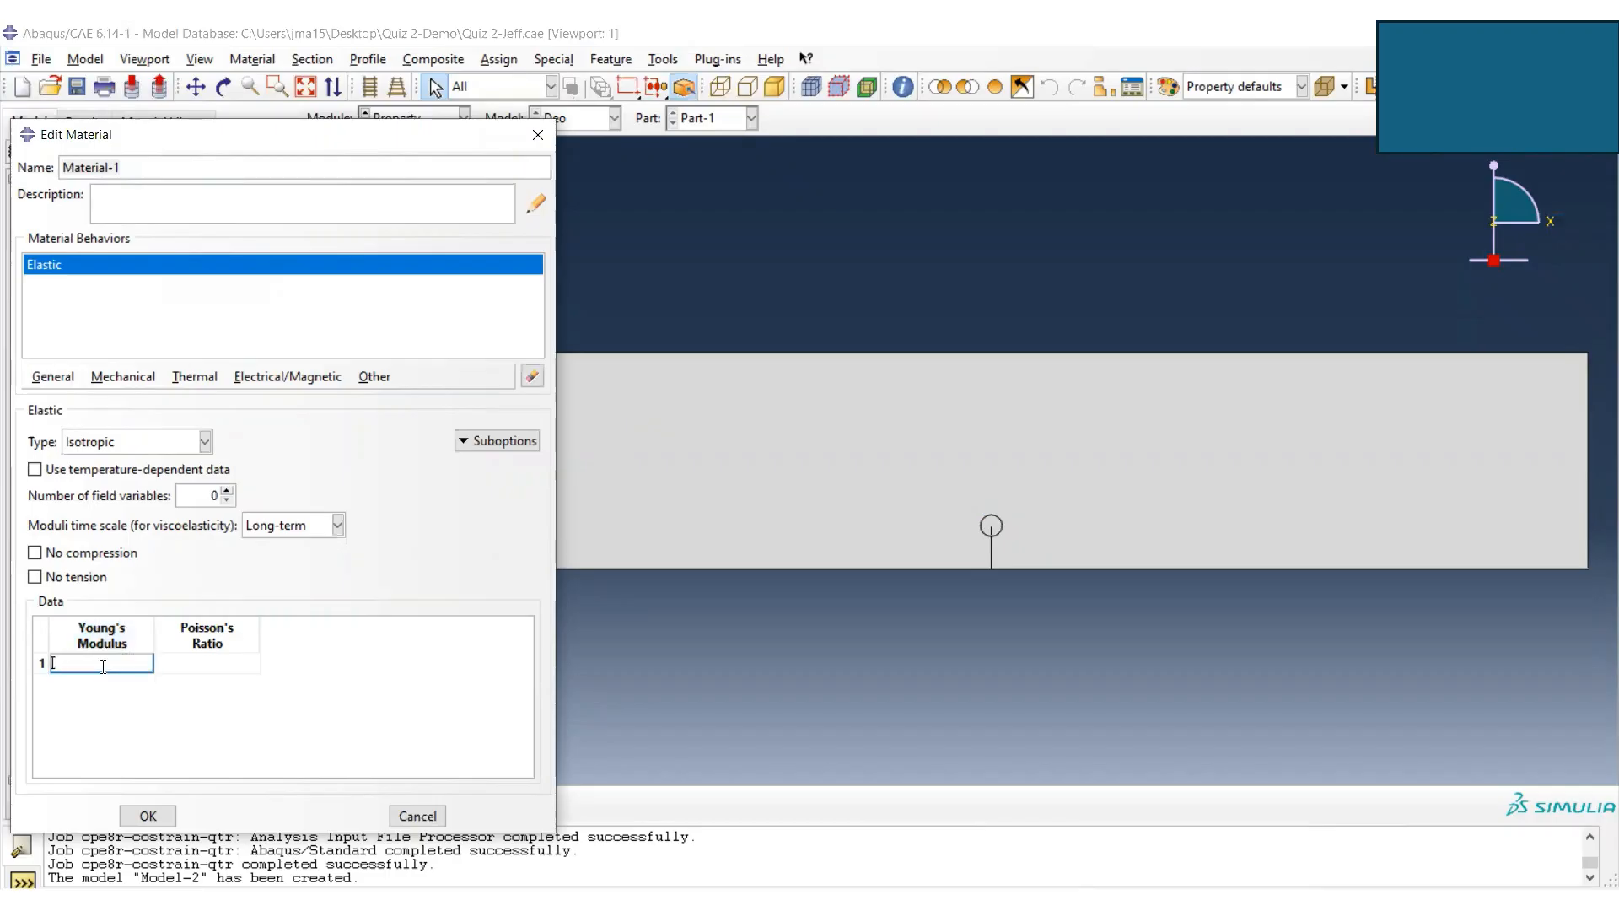
text(2e5)
click(203, 665)
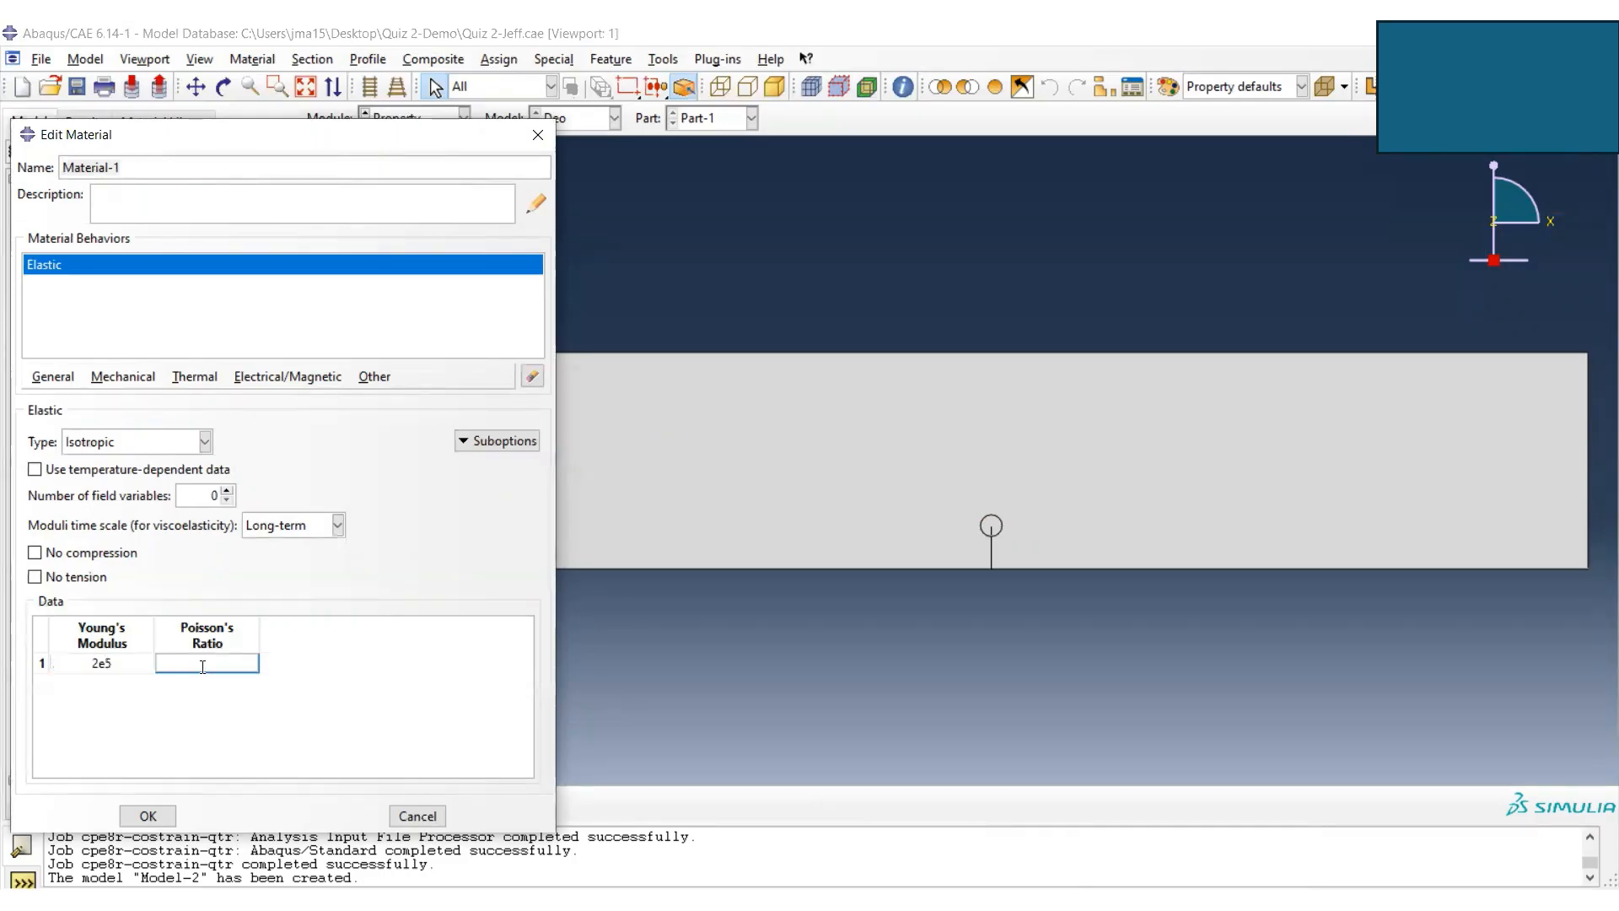
text(0.3)
click(155, 813)
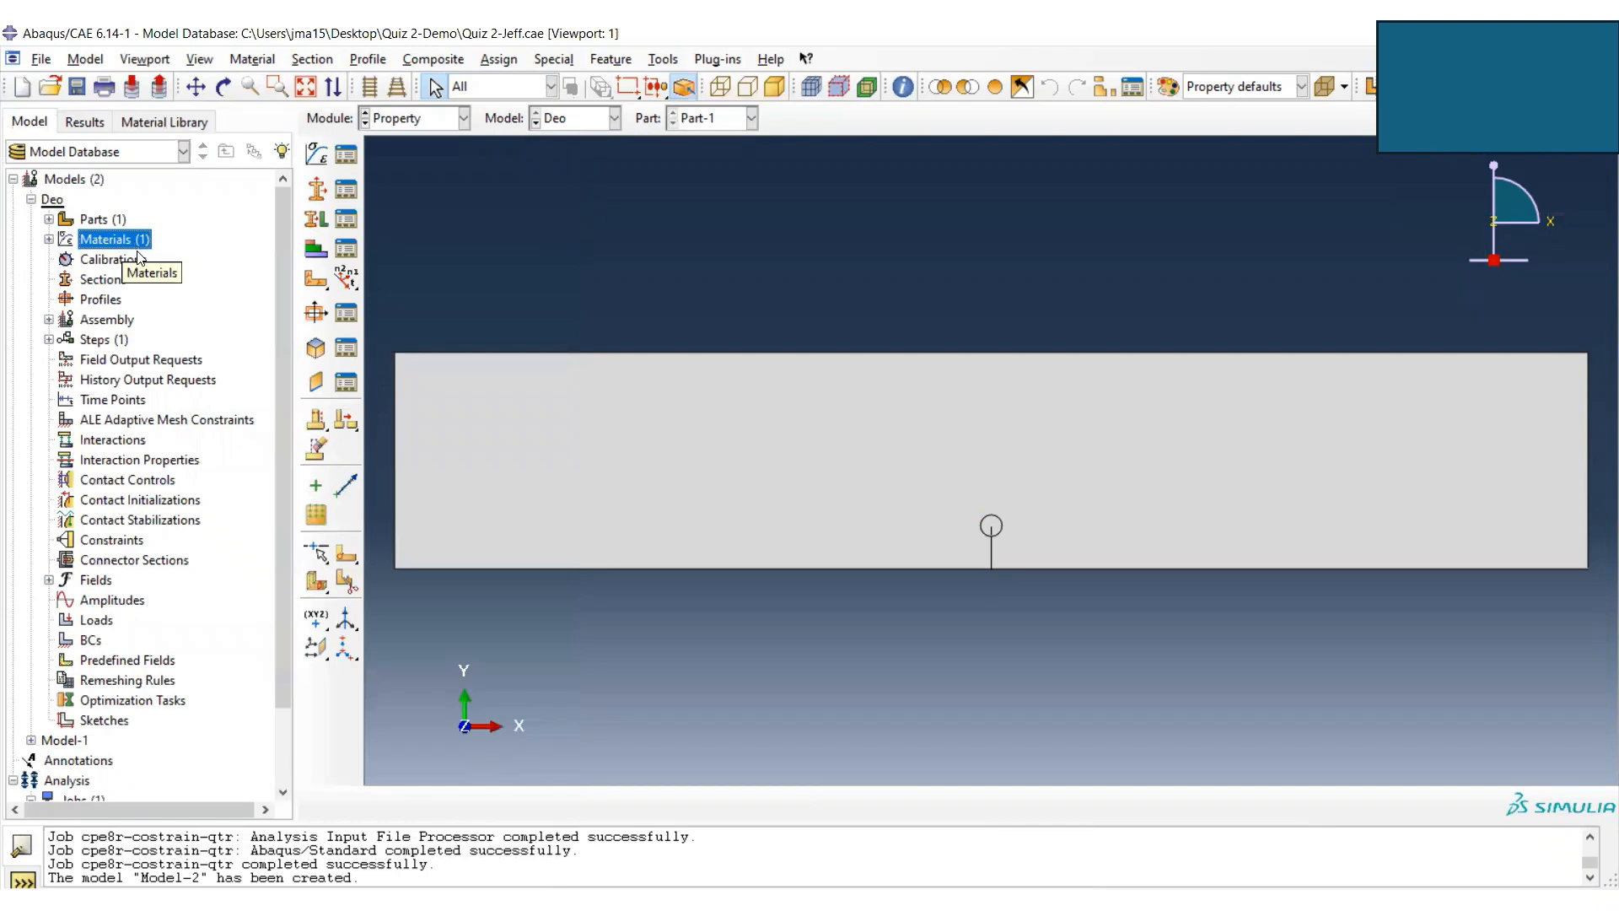
- Create a solid homogeneous section using Material-1 with the plane stress/strain thickness enabled at 1
double_click(108, 287)
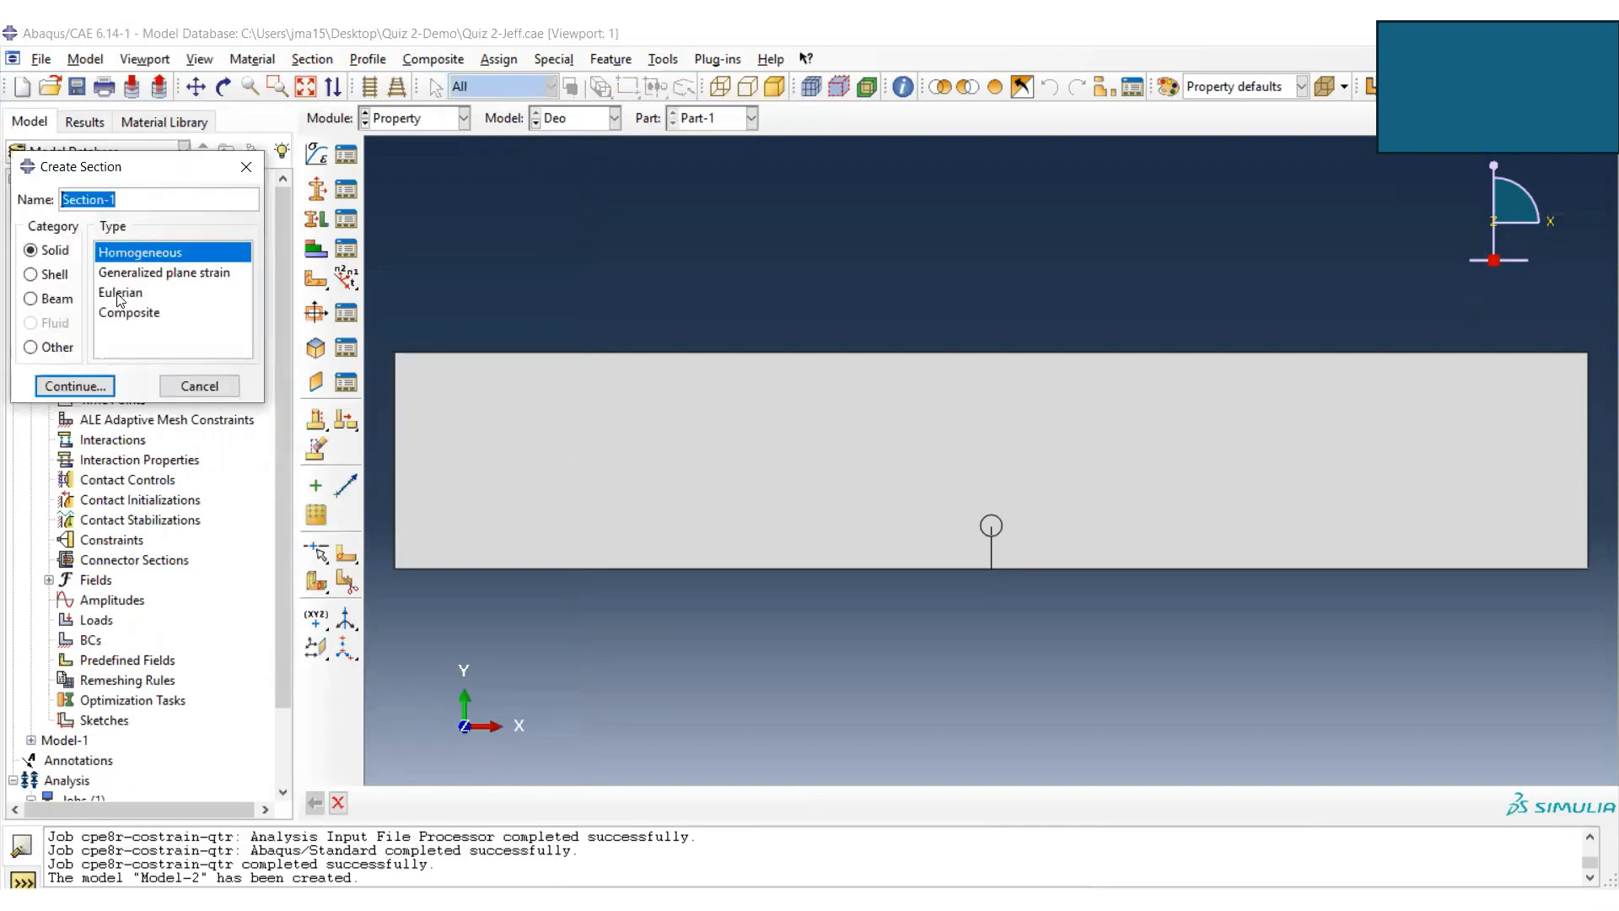
click(73, 386)
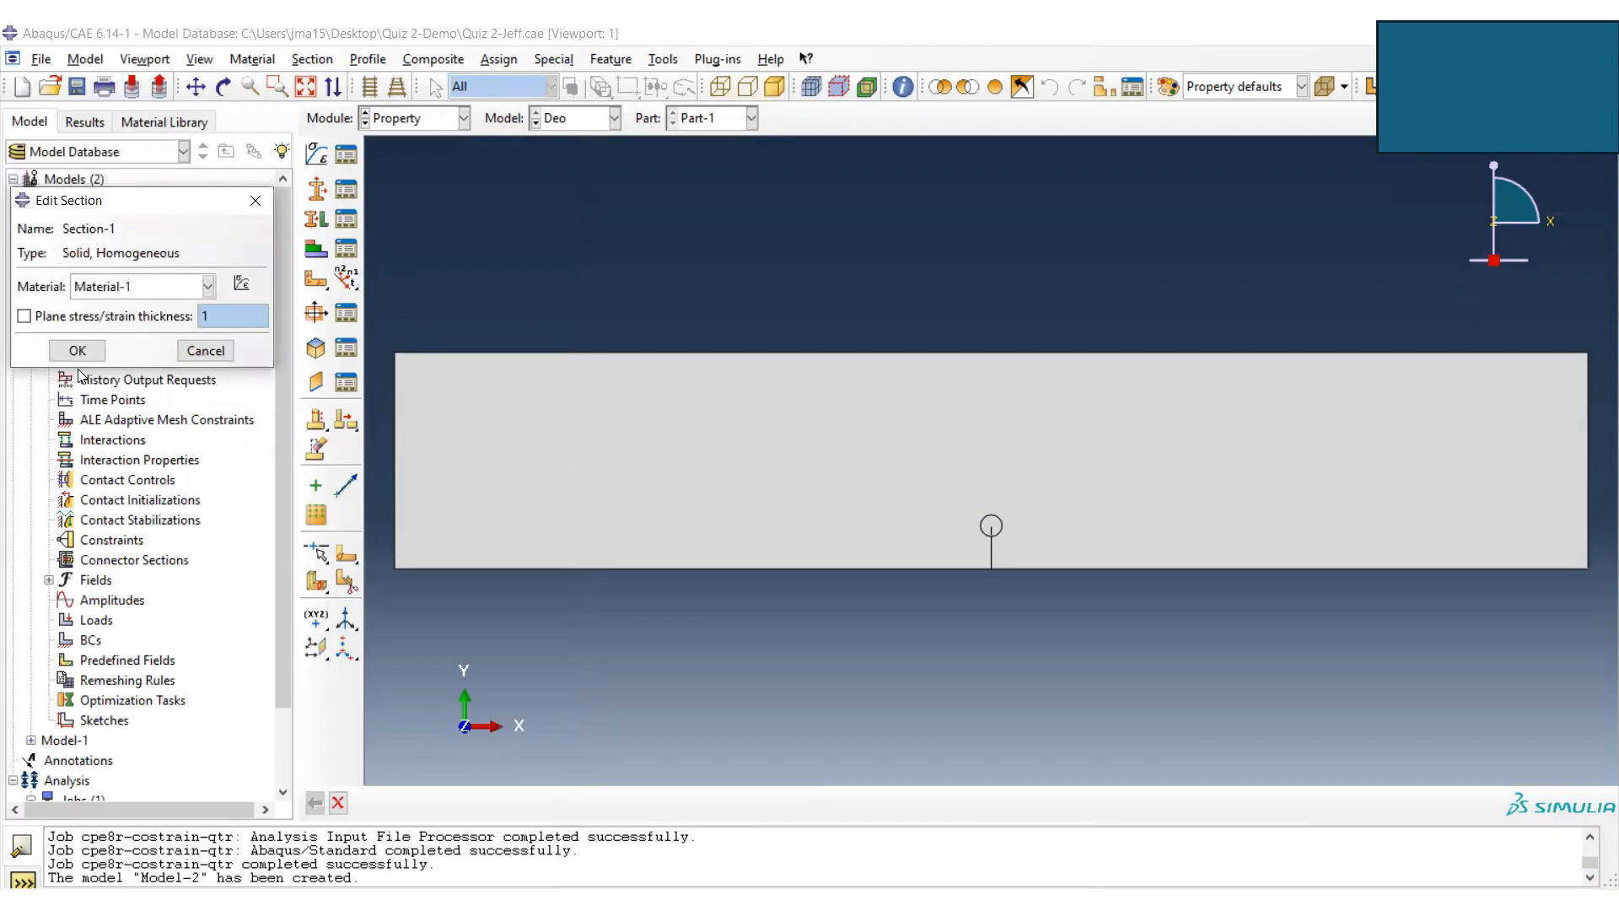
click(25, 319)
click(79, 351)
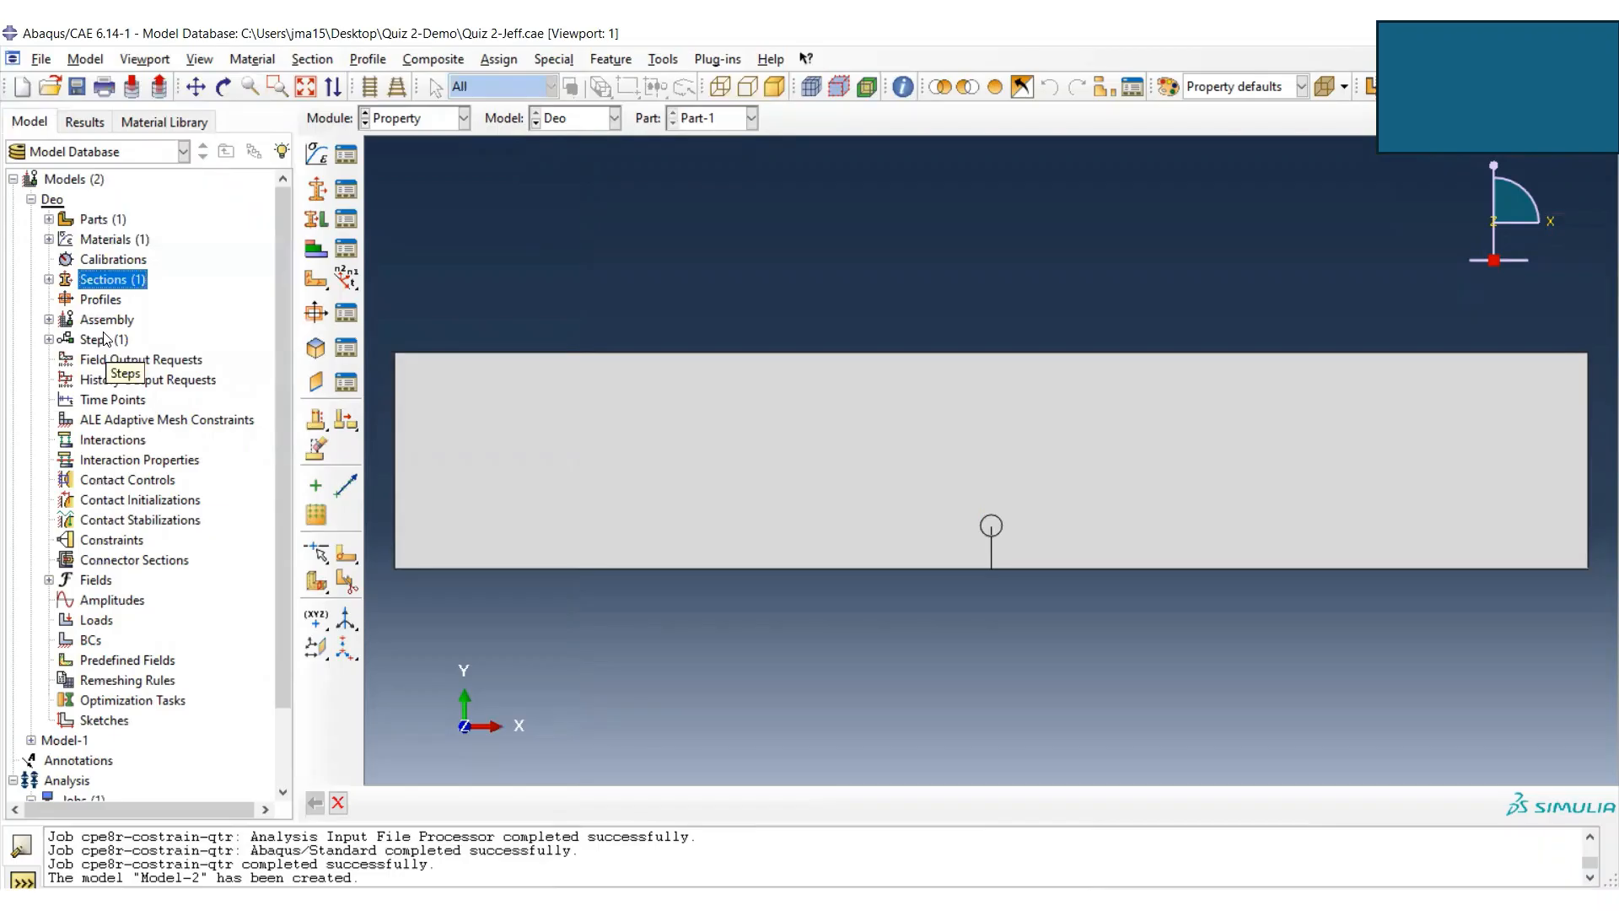
- Assign Section-1 to all regions of Part-1, including the small circle, without creating a set
click(49, 219)
click(67, 240)
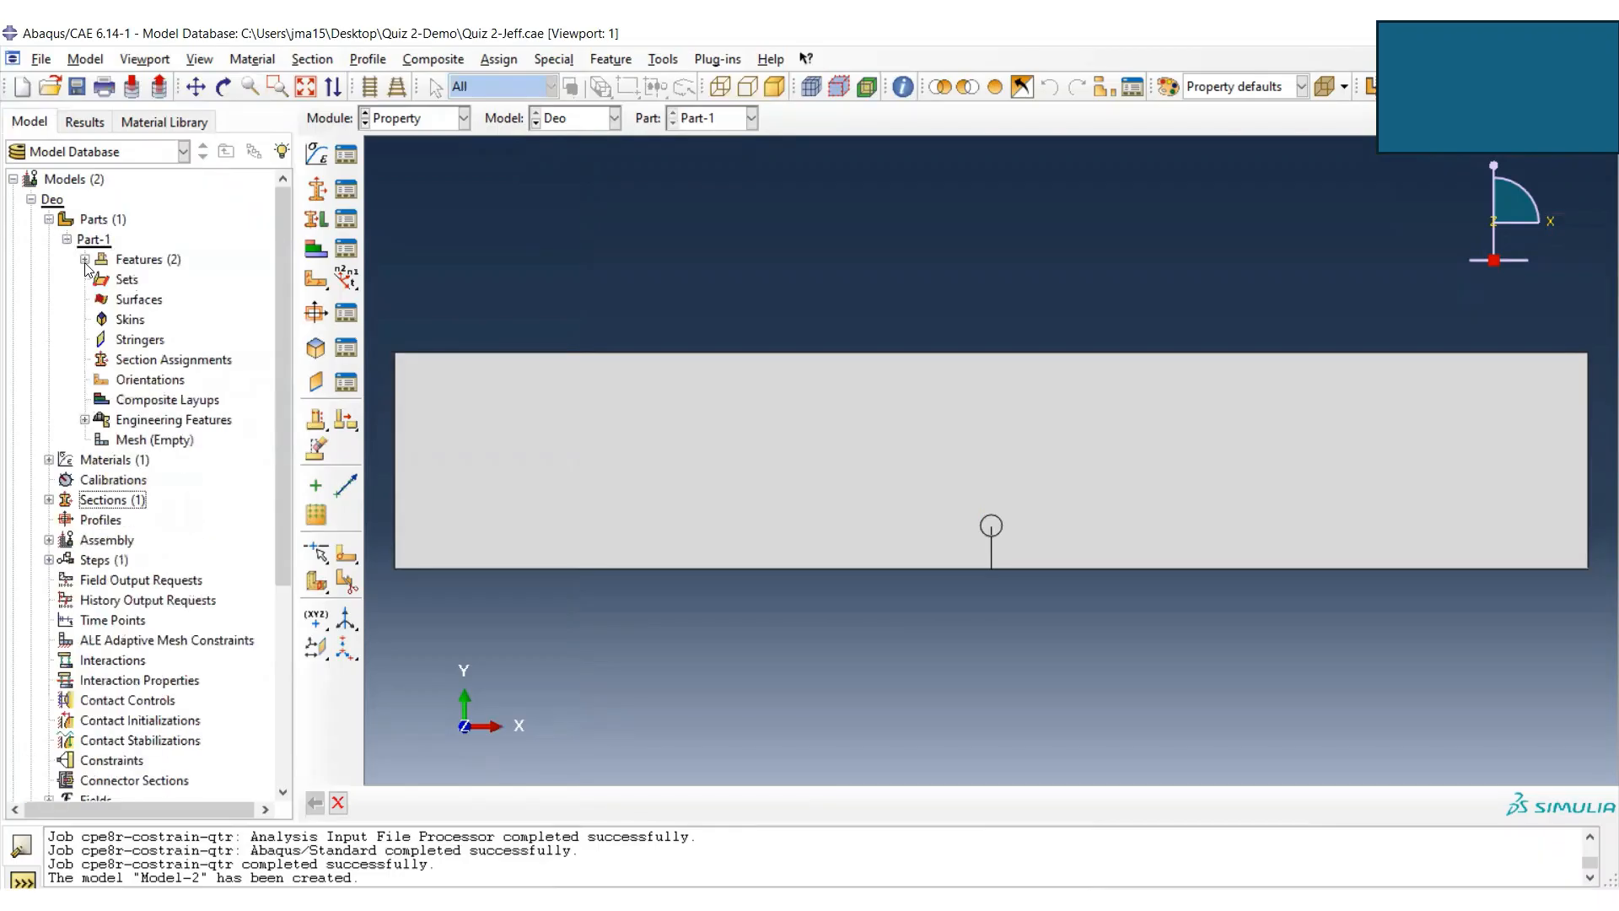
double_click(151, 363)
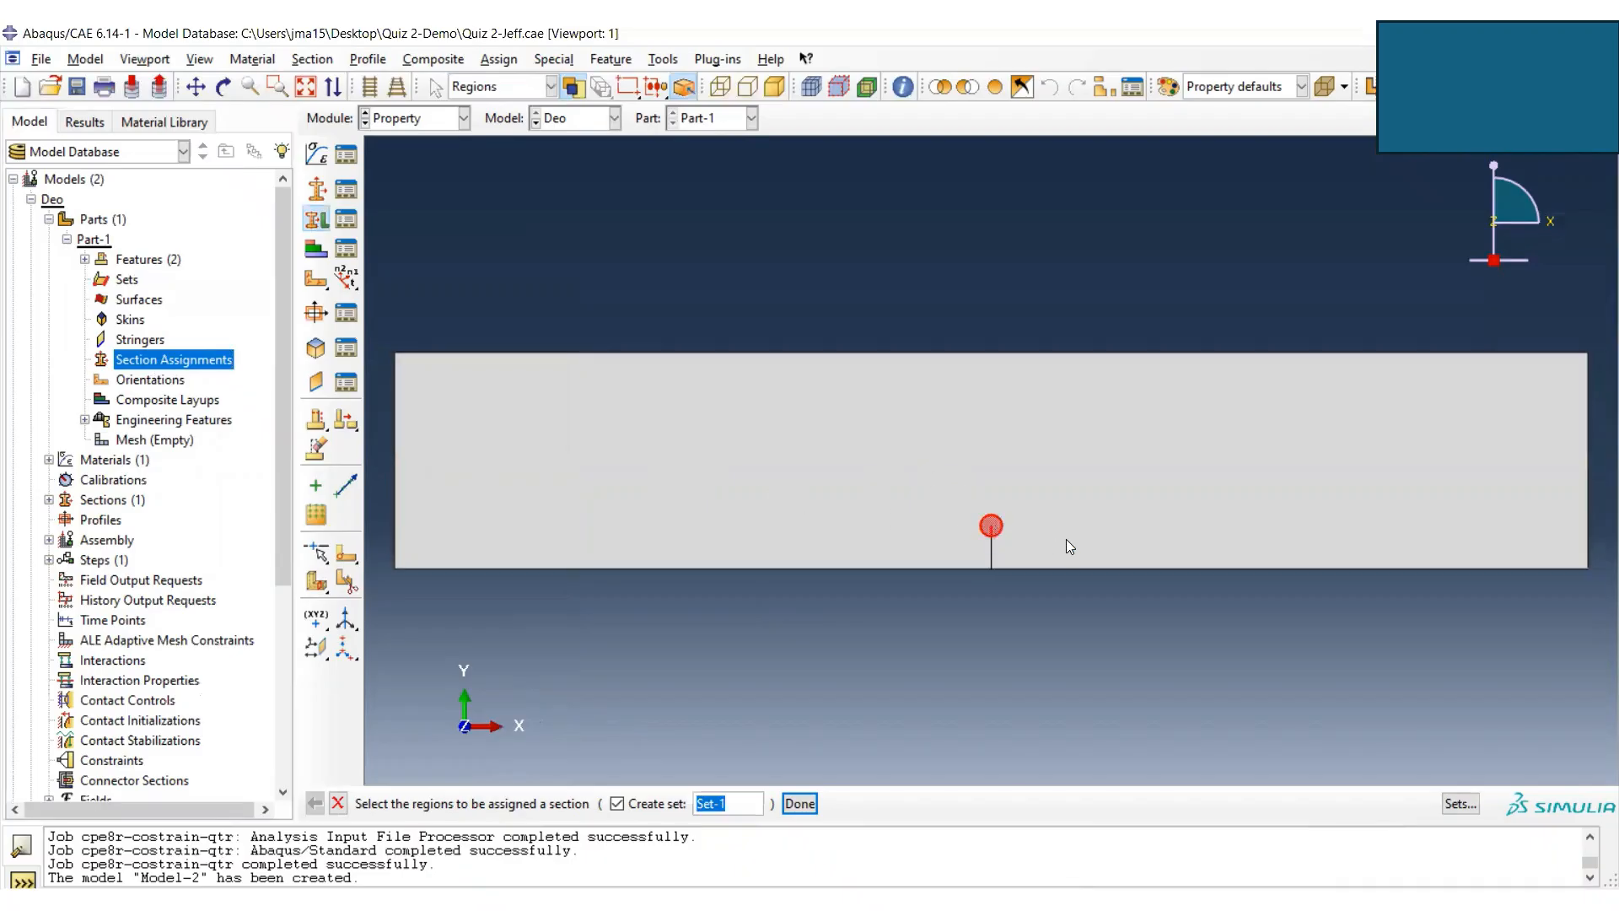
click(912, 445)
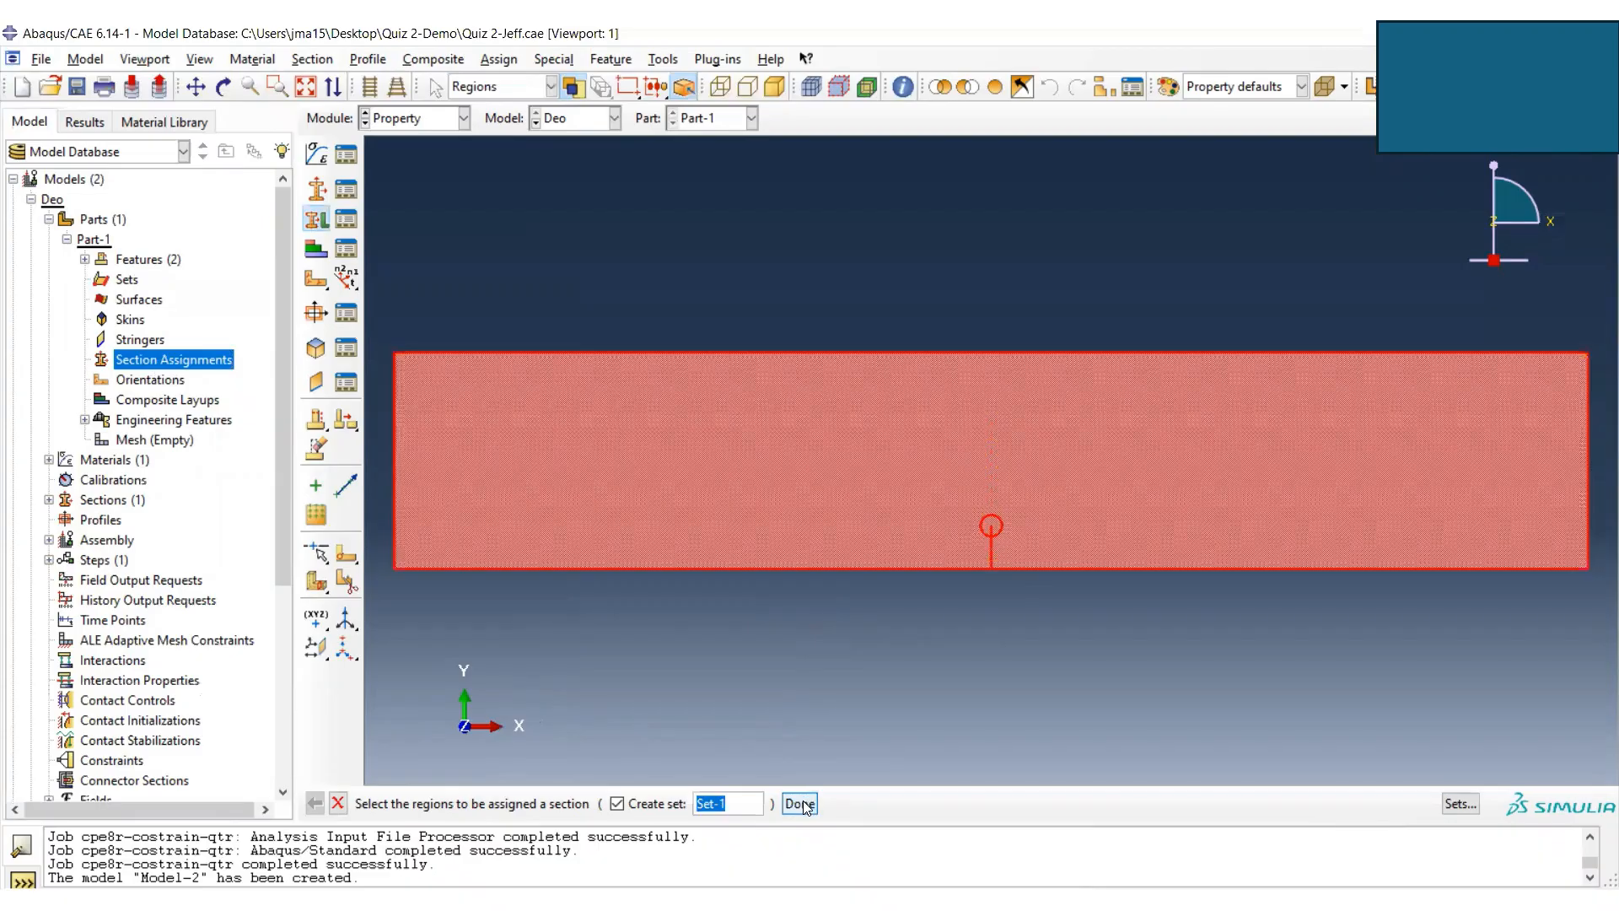
click(634, 808)
click(723, 804)
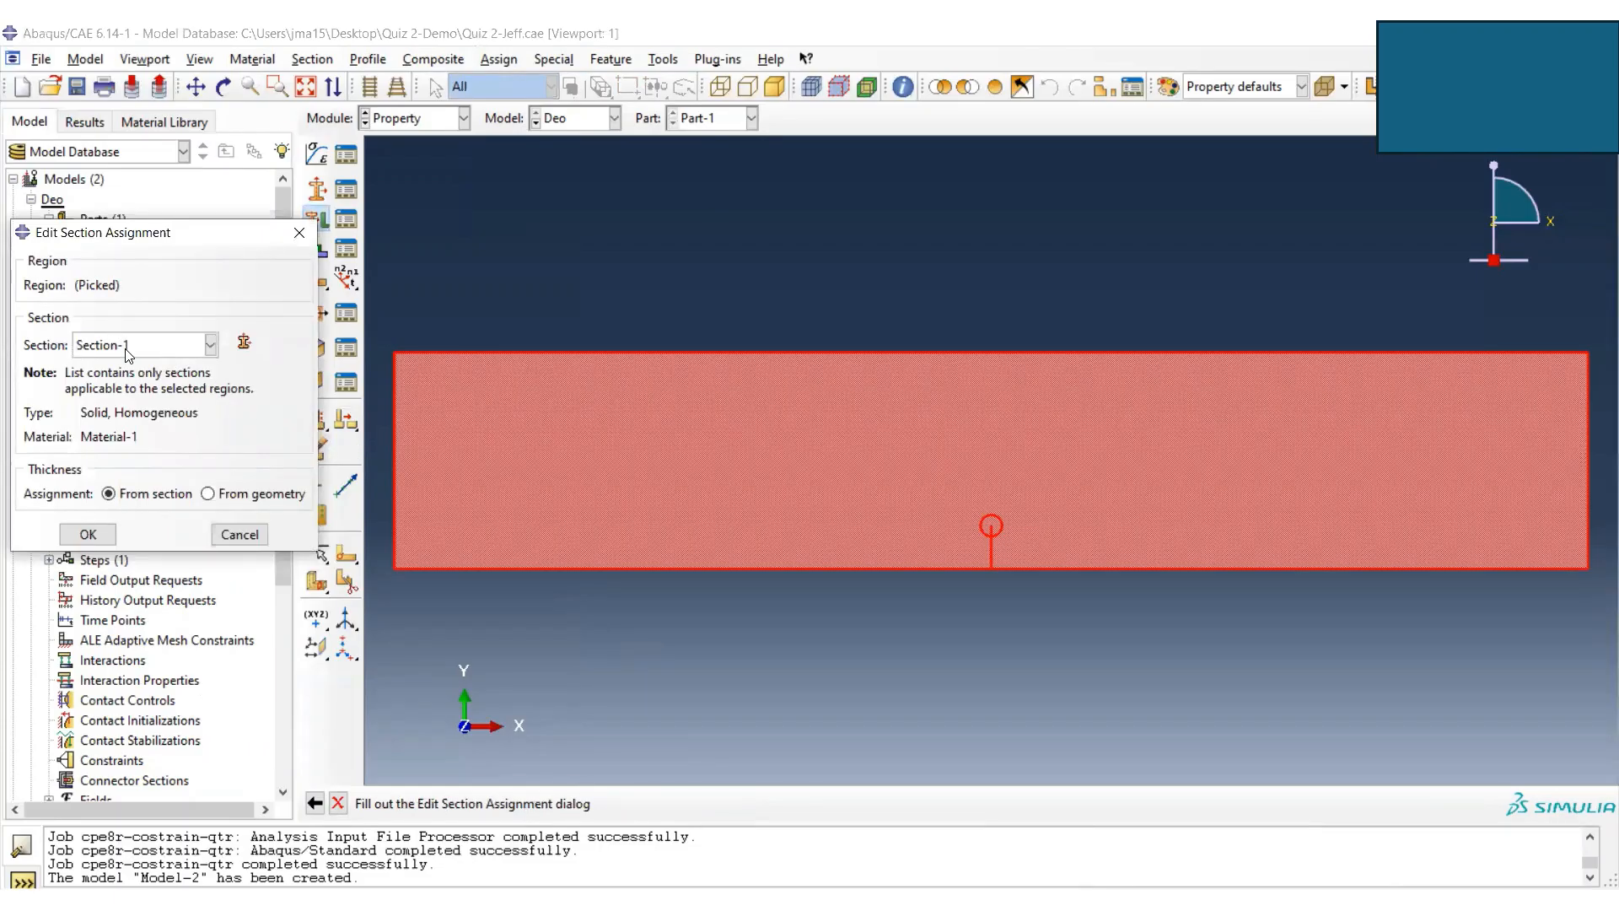
click(93, 535)
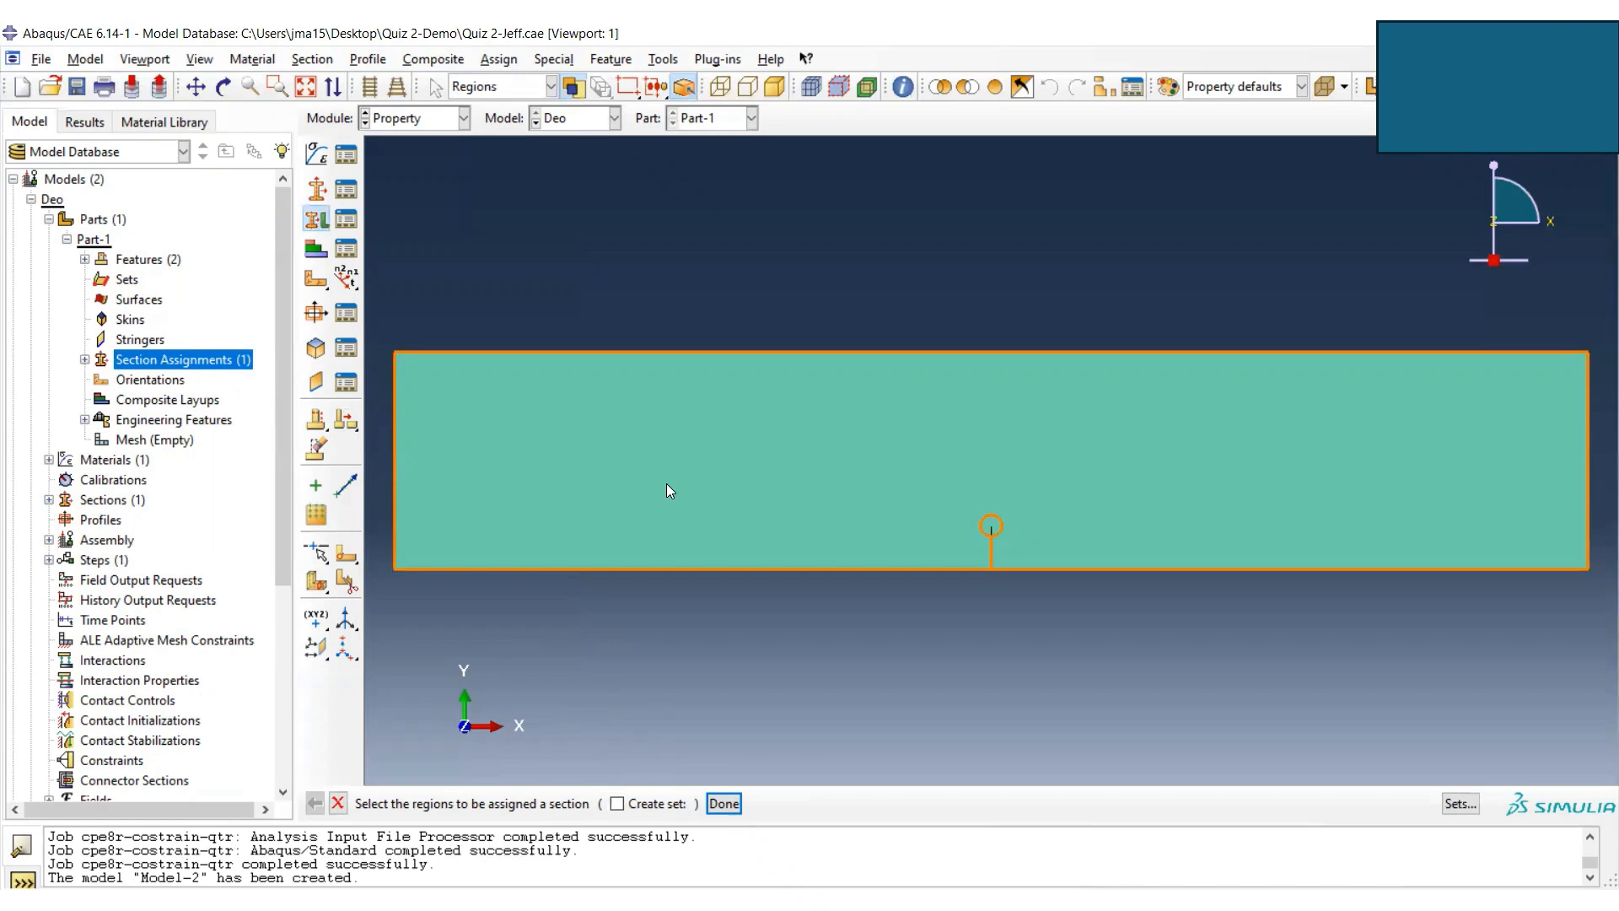
click(724, 803)
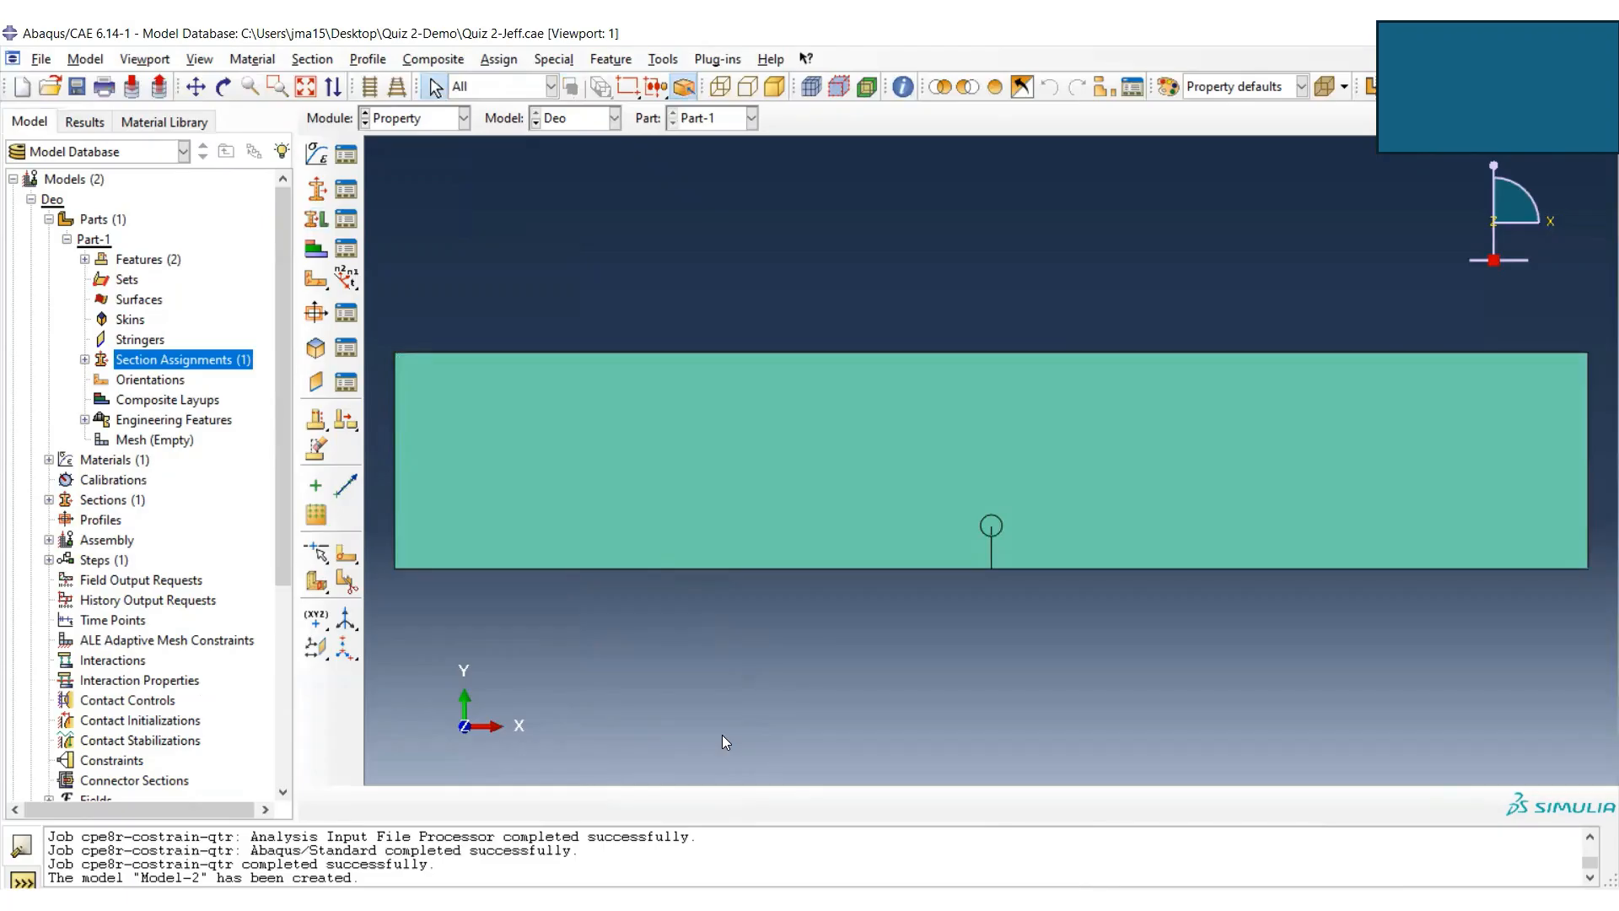
- Create an independent instance of Part-1 in the assembly, meshed on the instance
click(49, 539)
drag(283, 509, 280, 543)
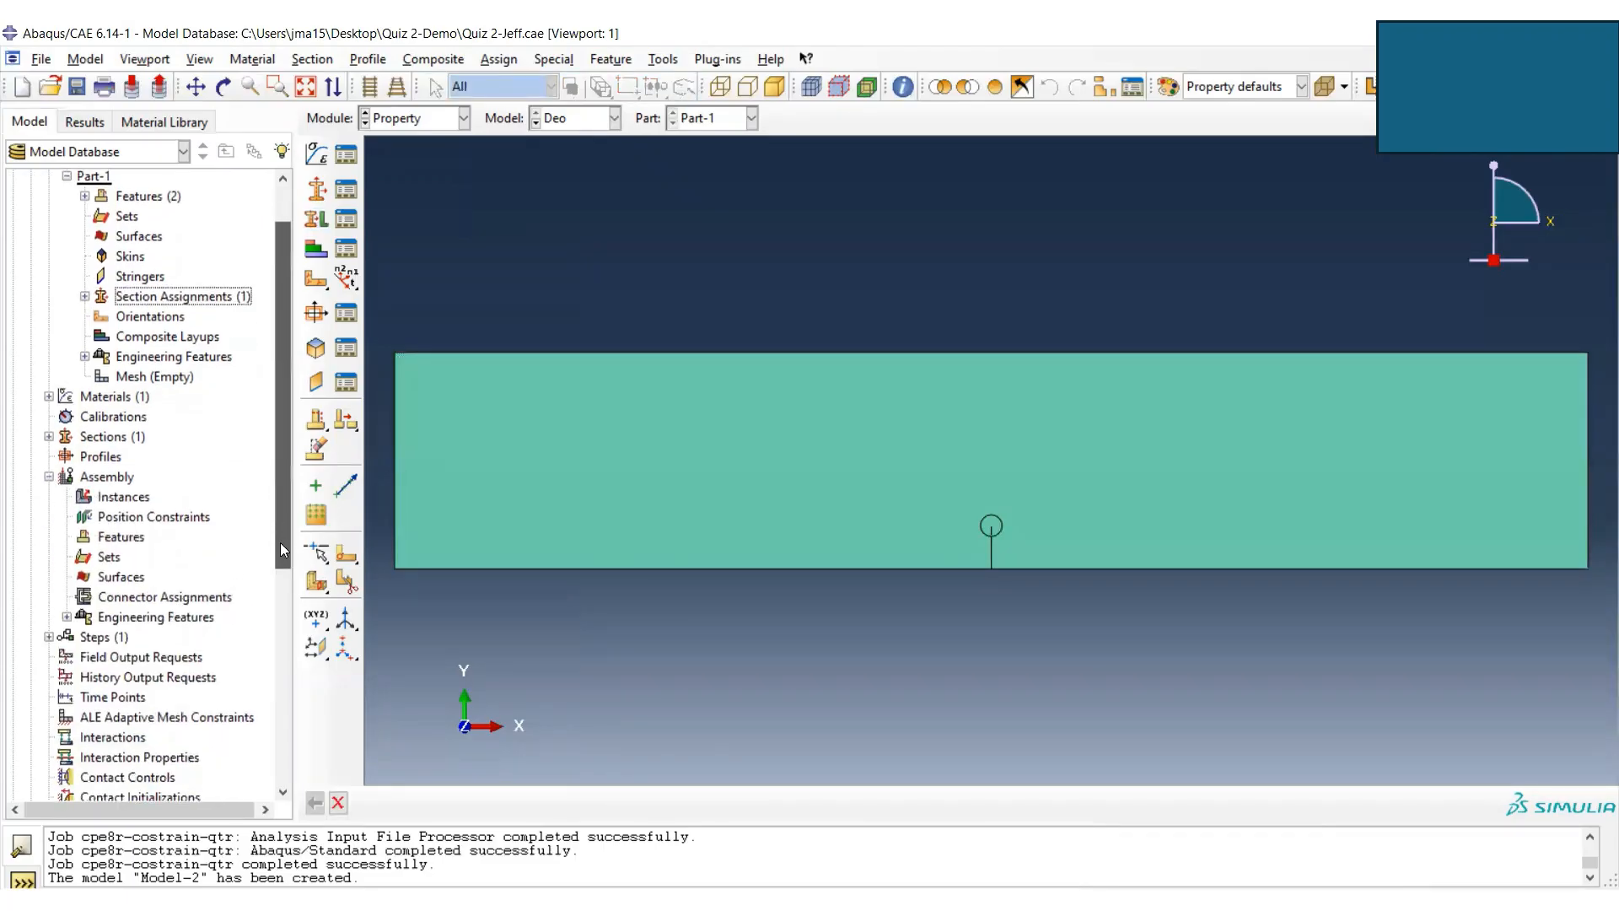
double_click(123, 495)
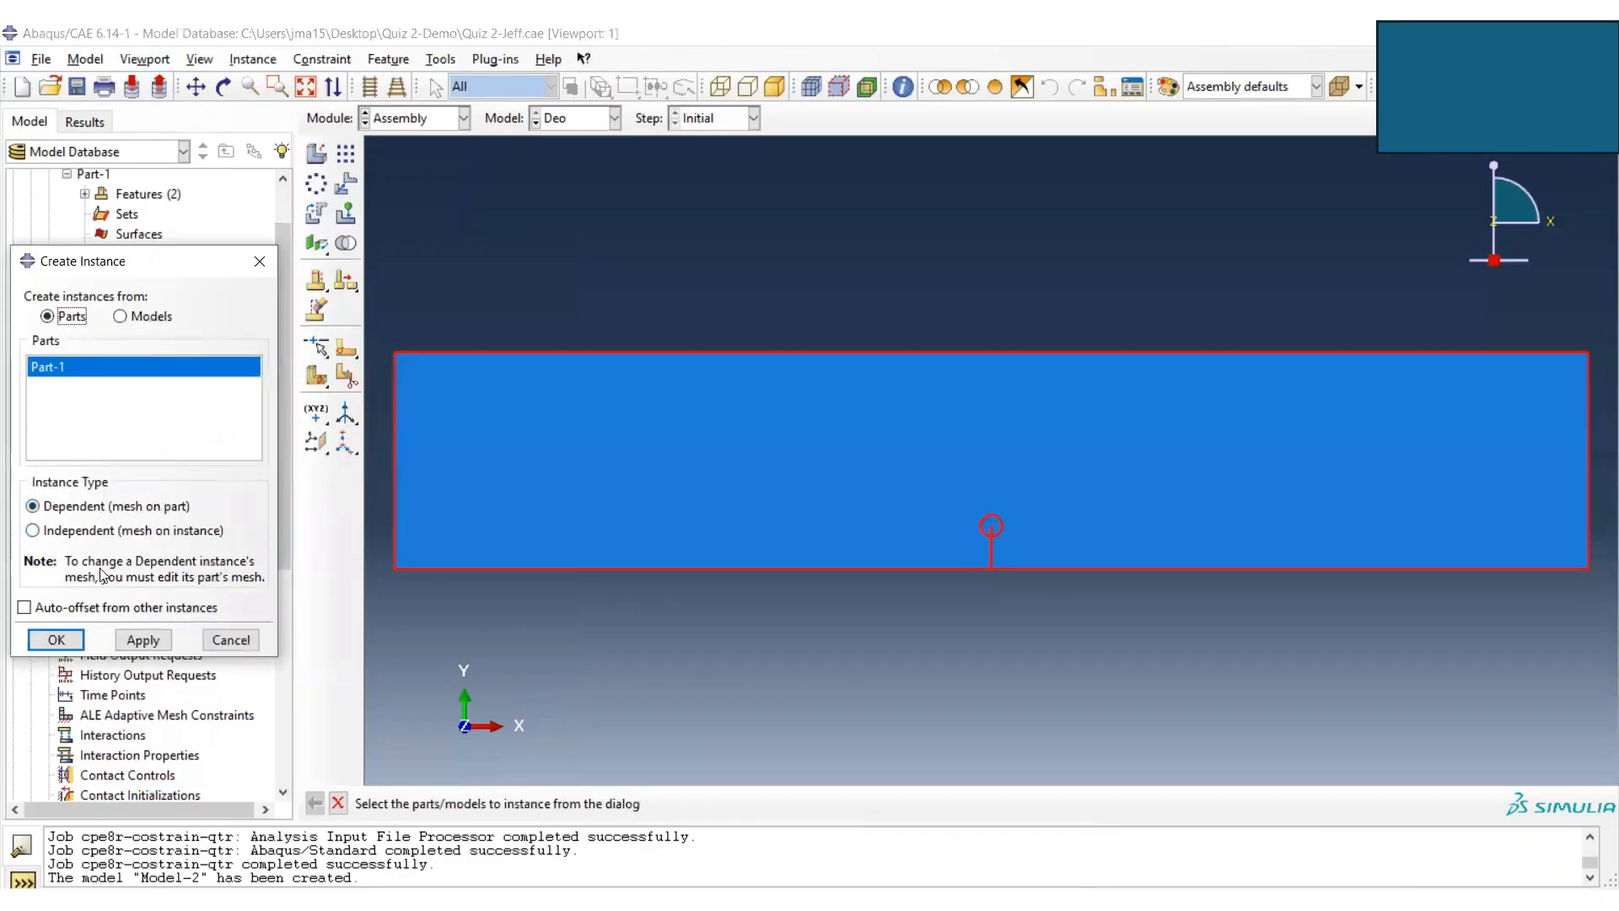
click(47, 535)
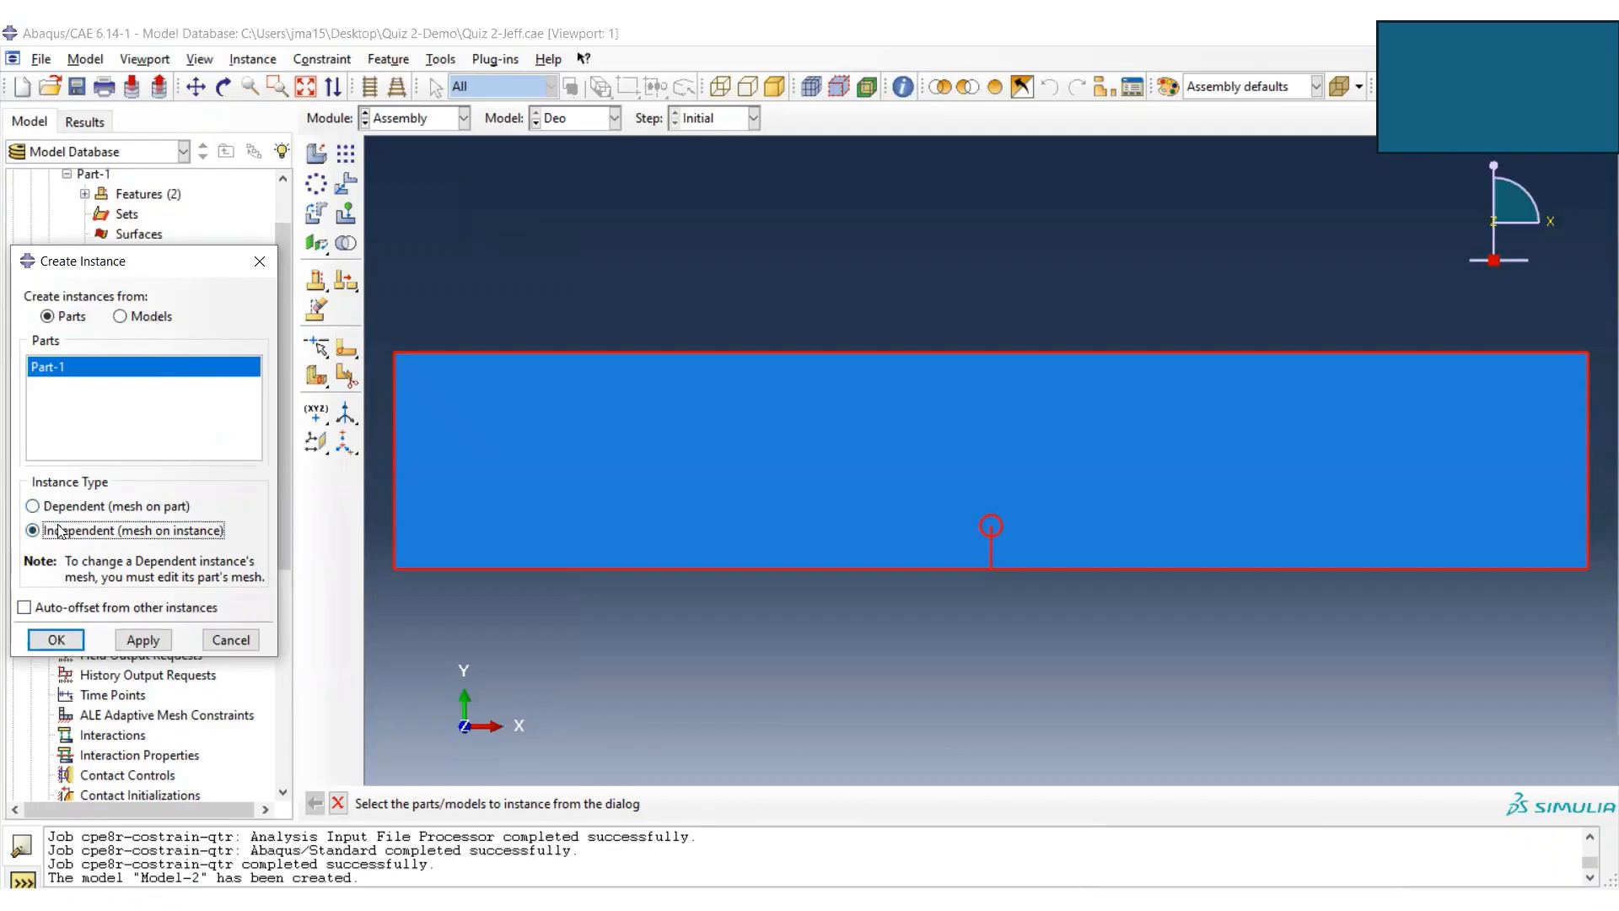
click(57, 642)
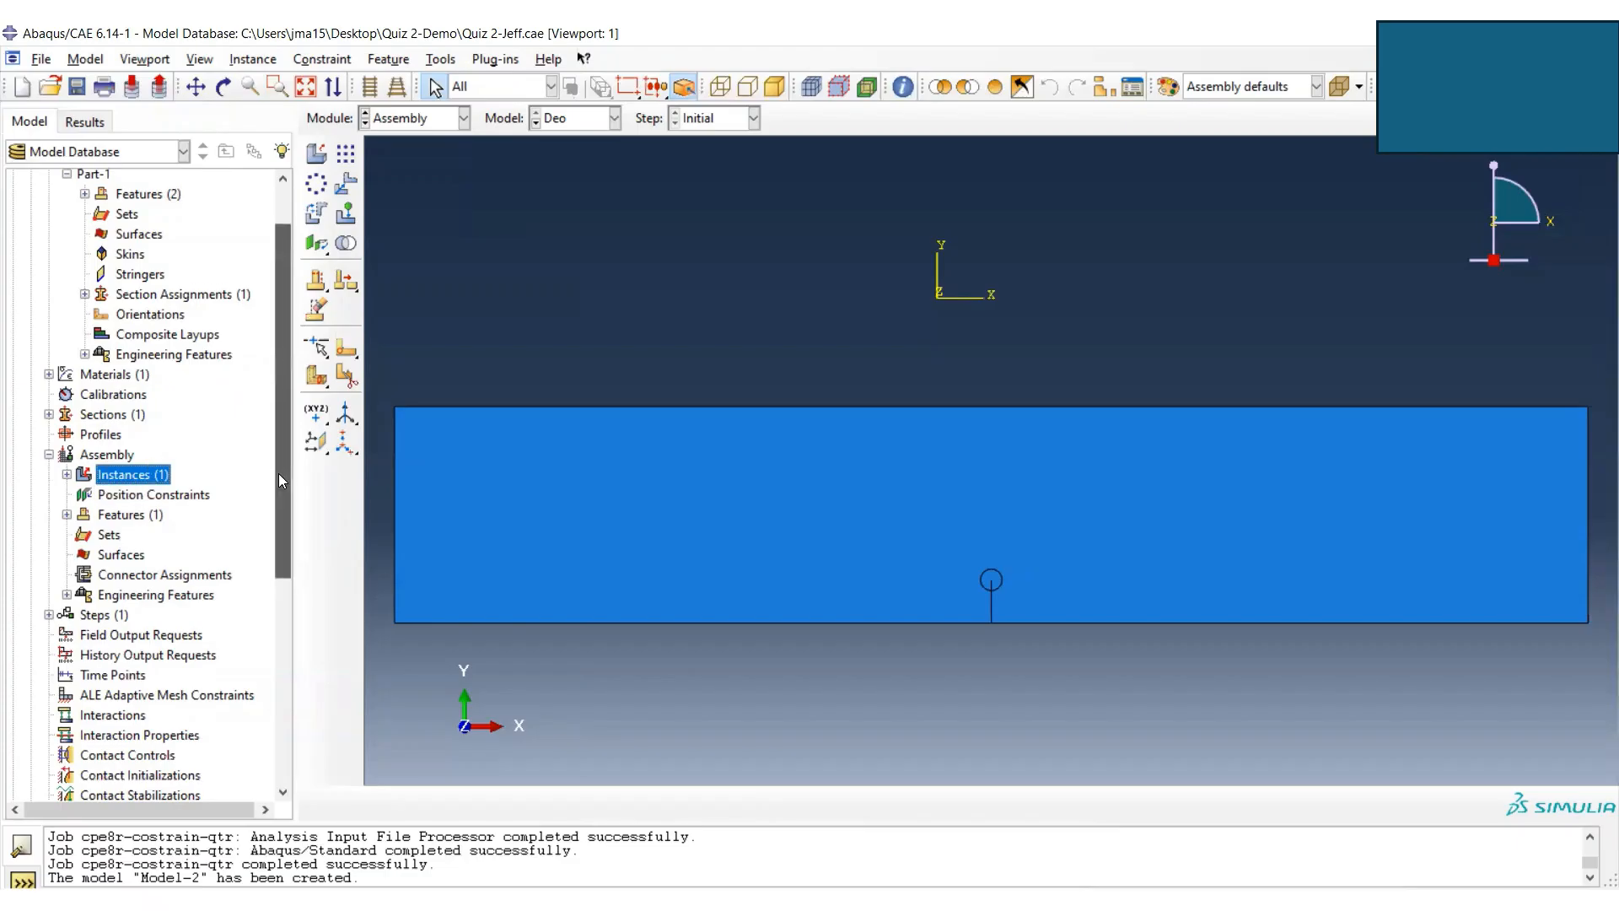
- Create a contour integral crack in the assembly with the vertex at the circle's centre as the crack front
scroll(278, 473, down, 1)
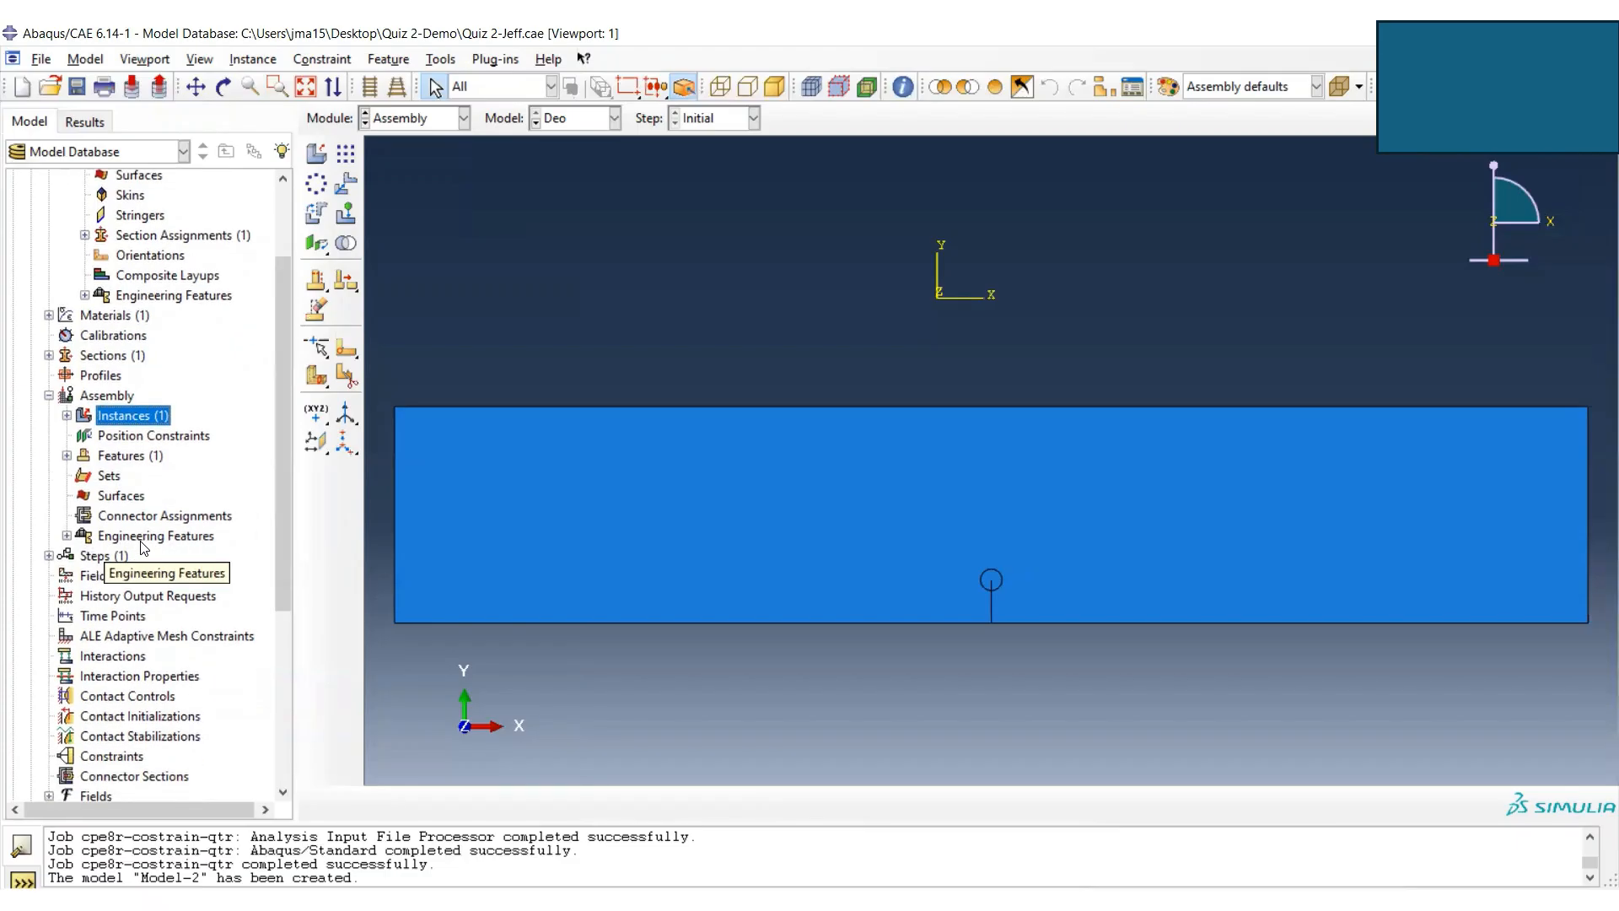
click(67, 537)
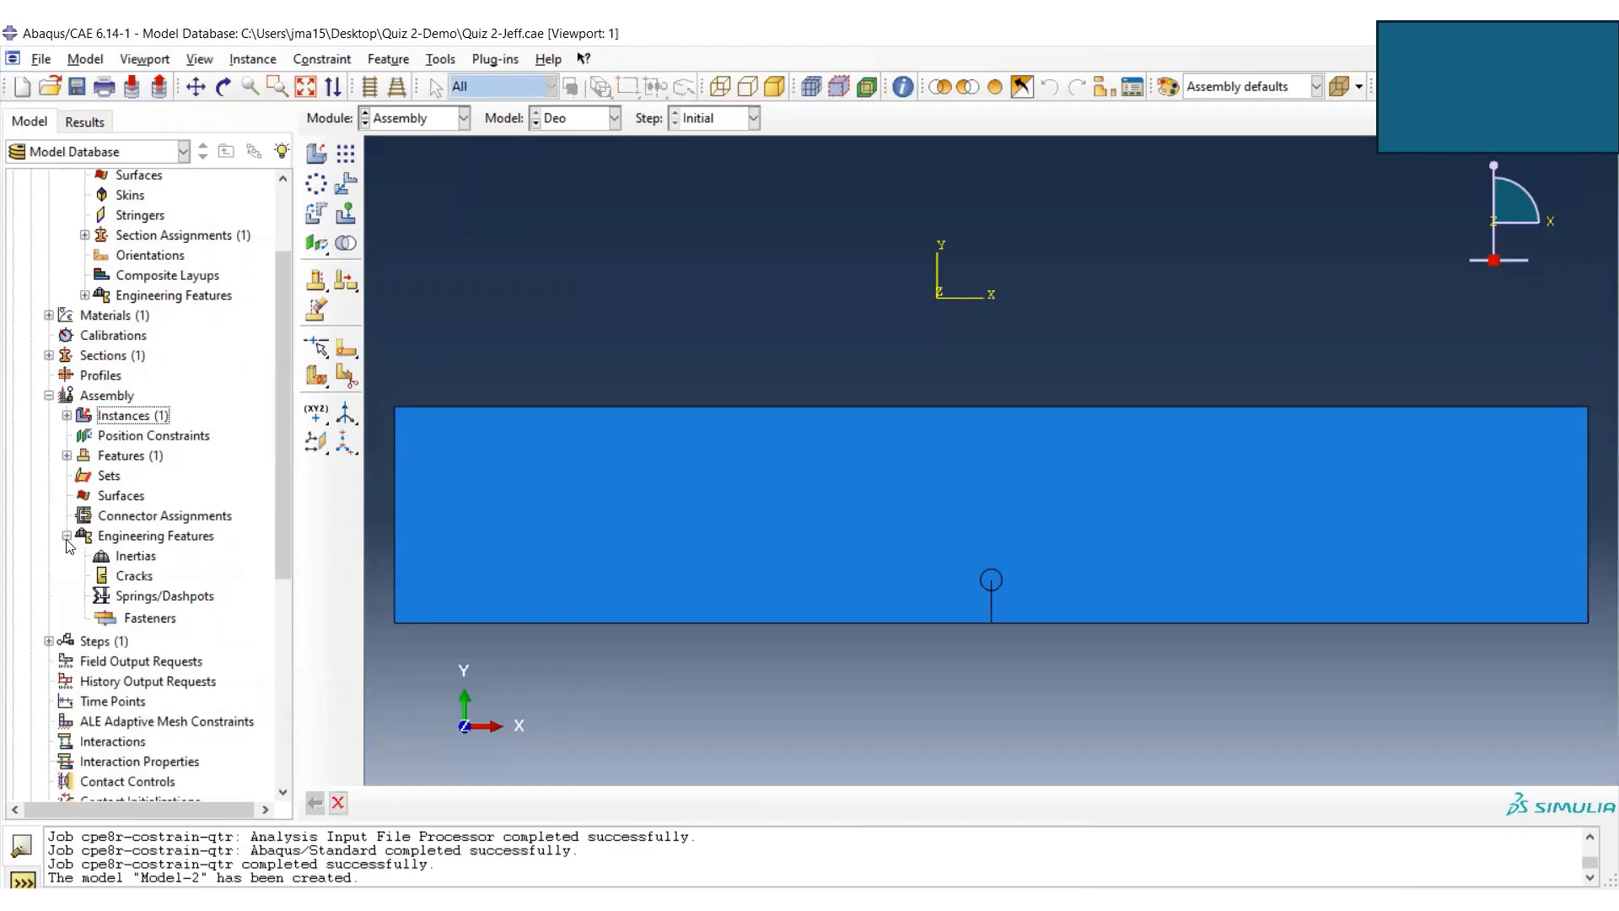
double_click(136, 577)
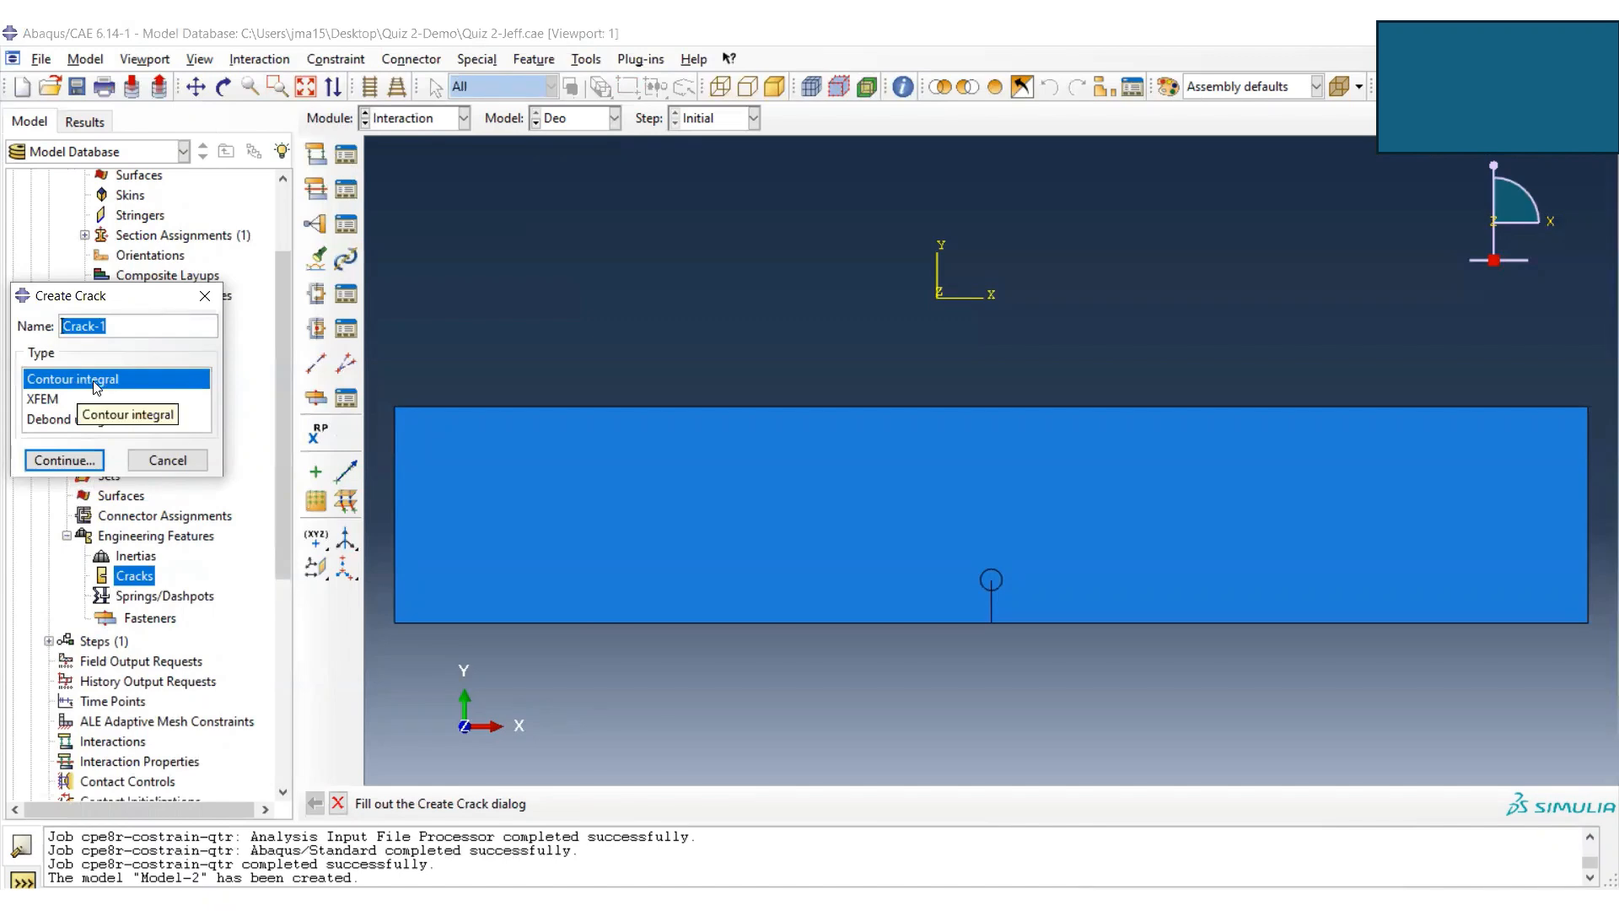
click(66, 461)
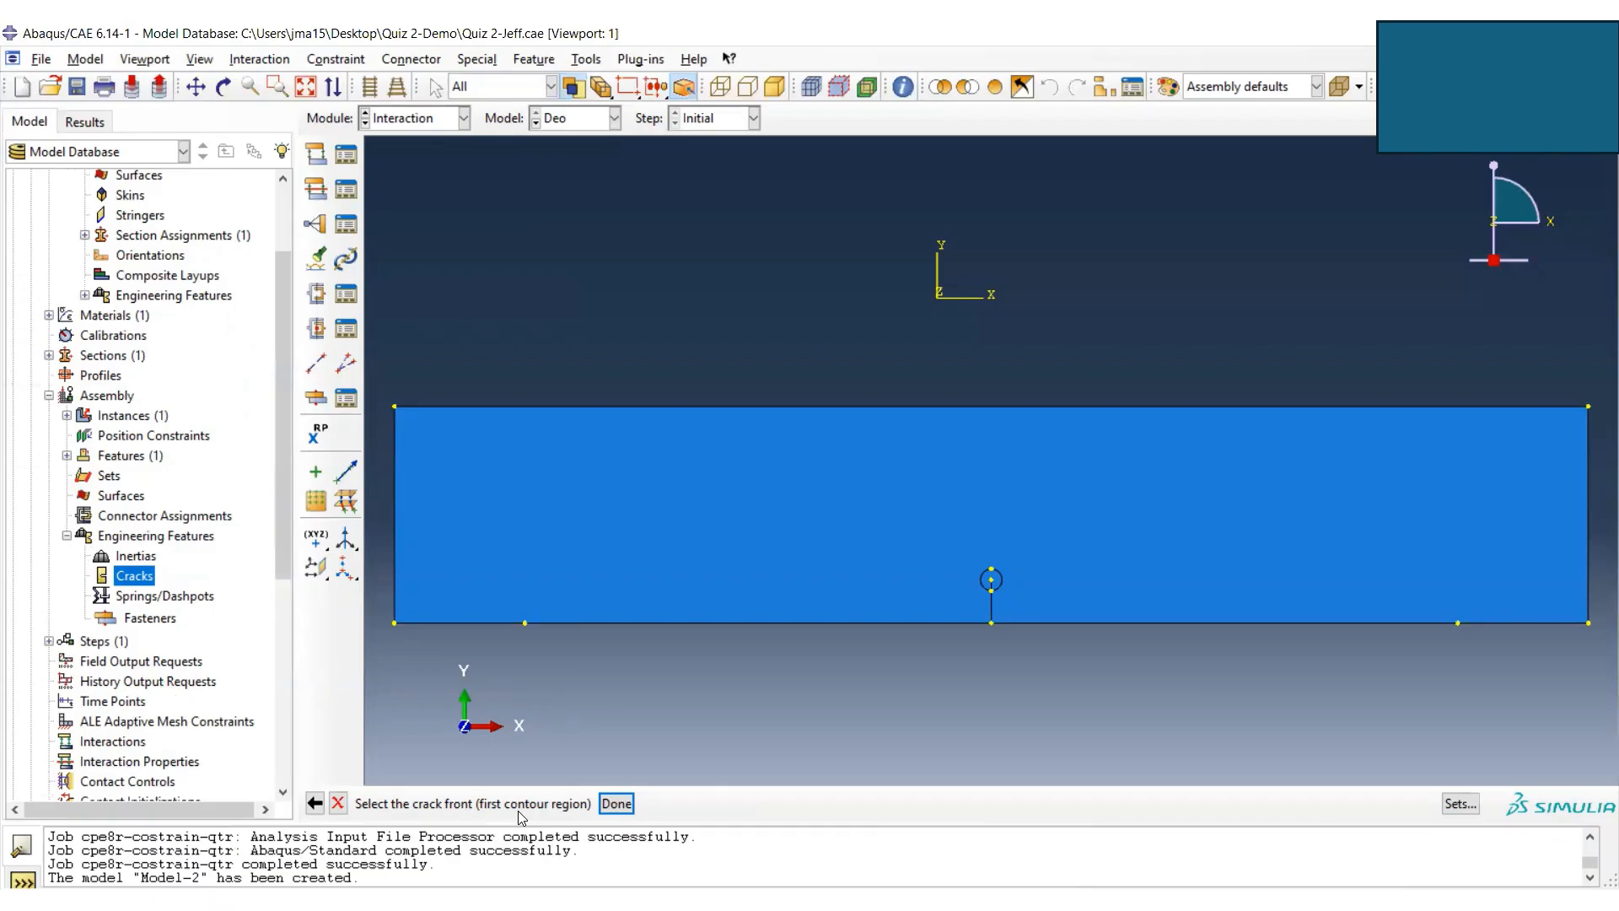
scroll(880, 549, up, 3)
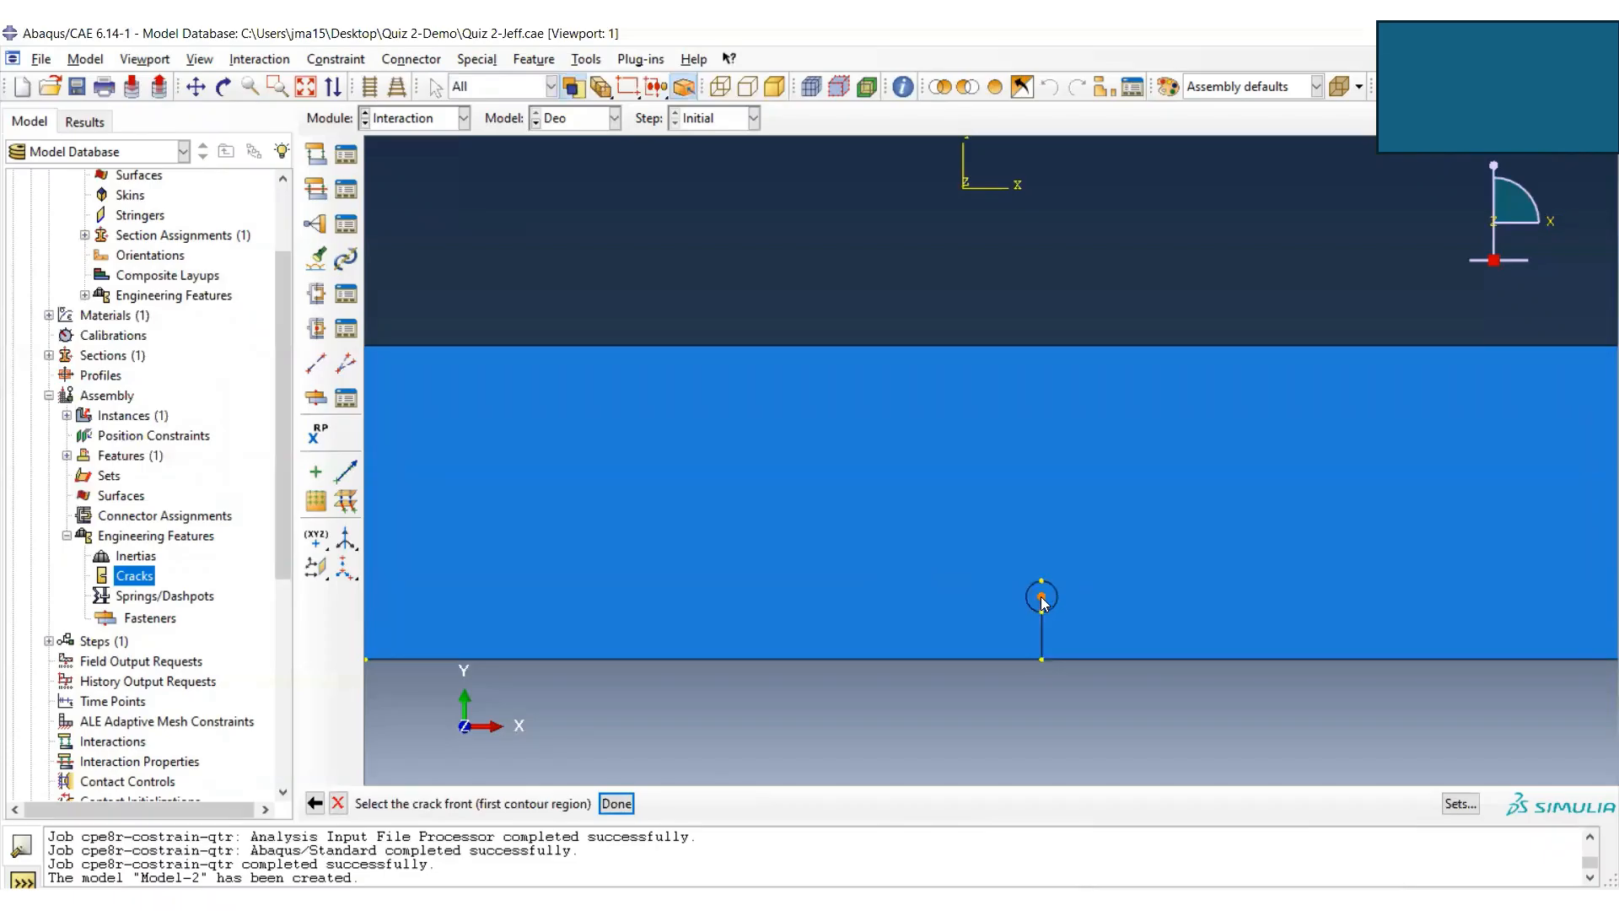
click(1010, 640)
click(616, 804)
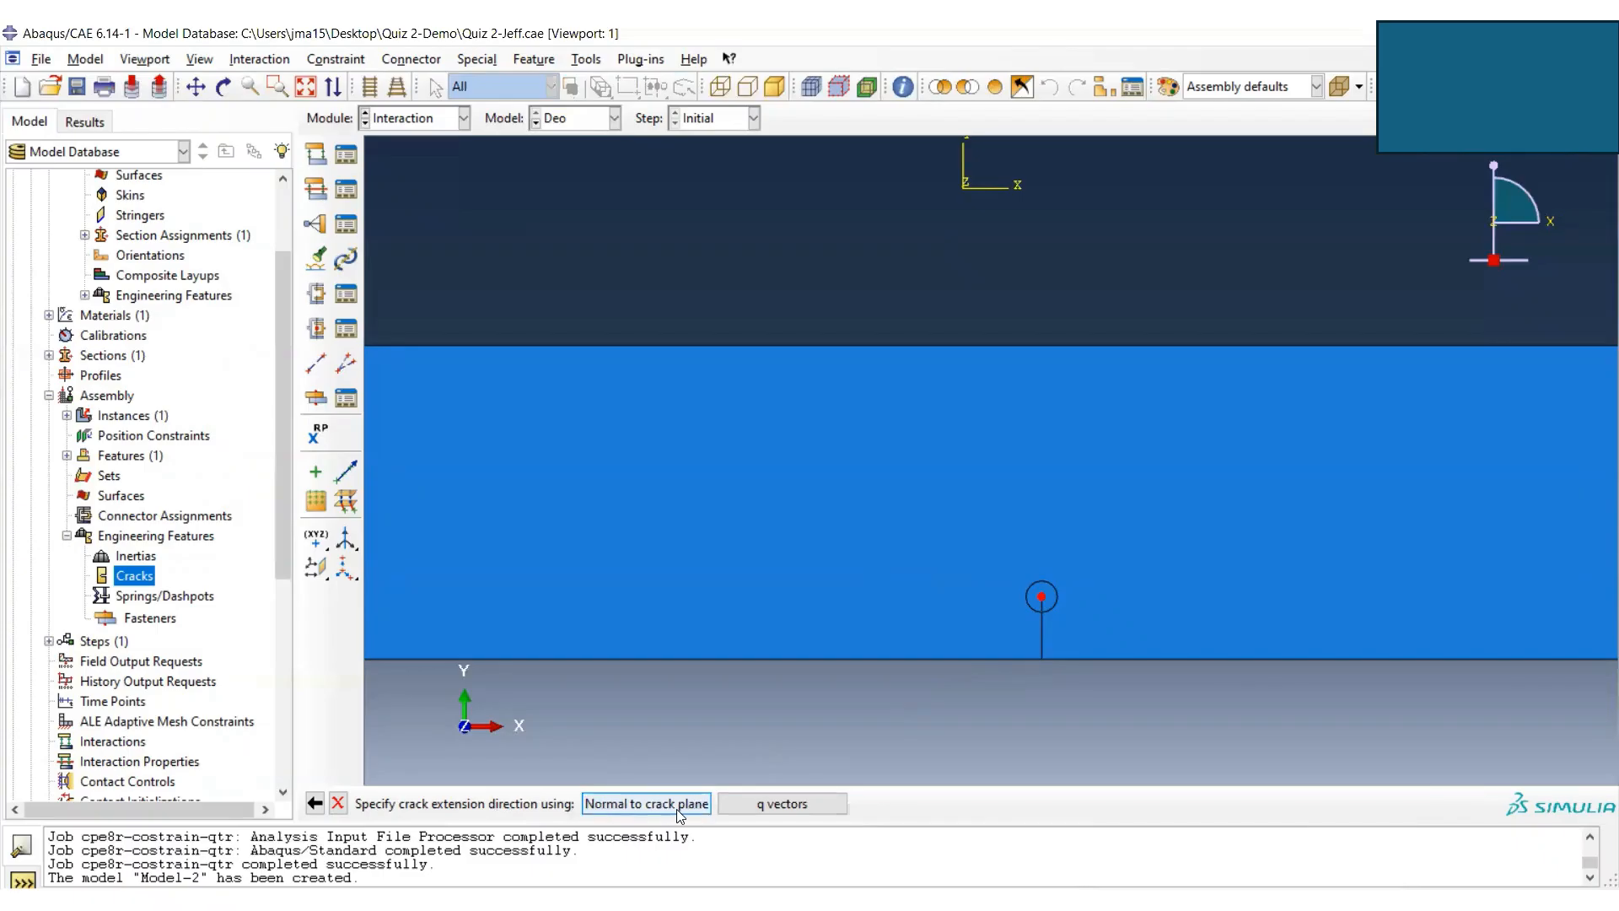
- Define the crack extension direction with a q vector from the crack line's base on the bottom edge to the circle's centre
click(793, 808)
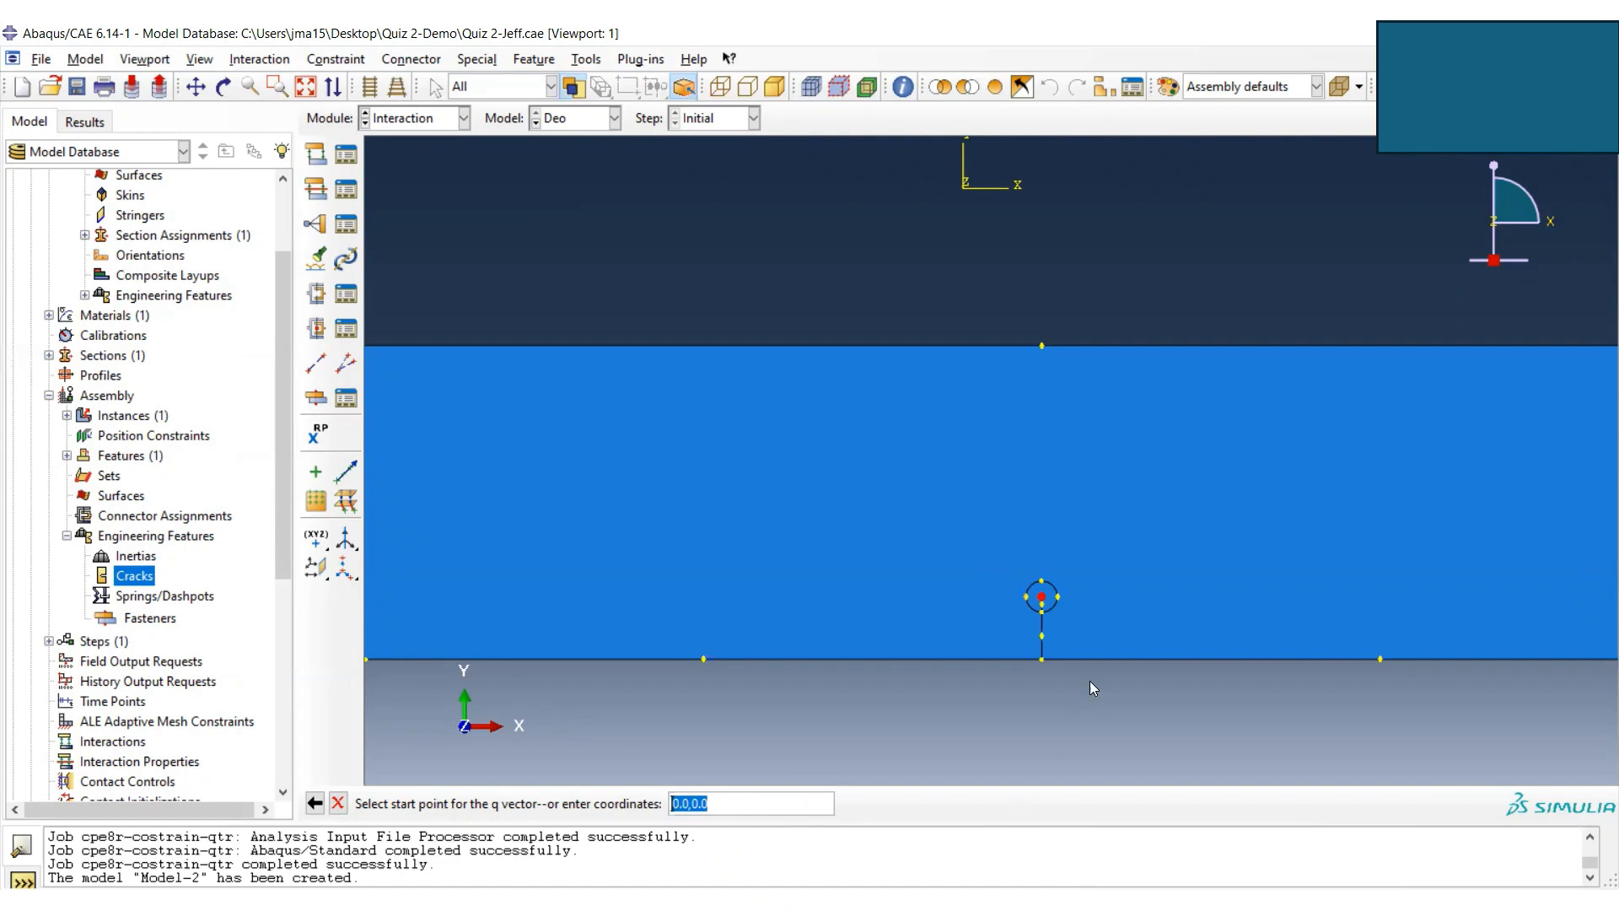
click(1041, 659)
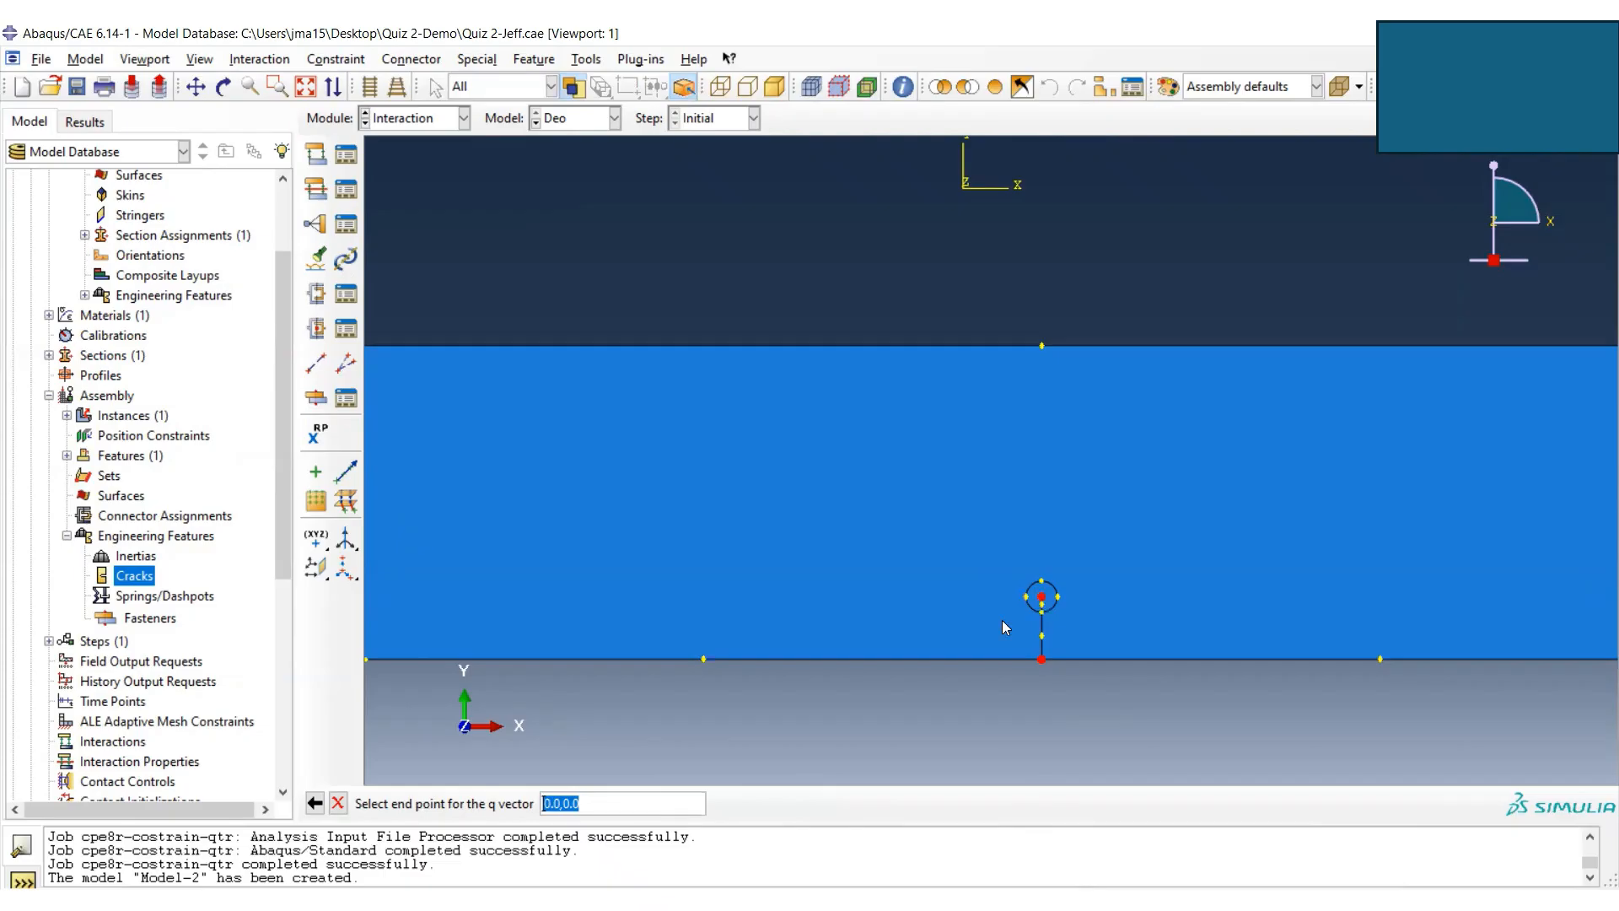
click(1042, 599)
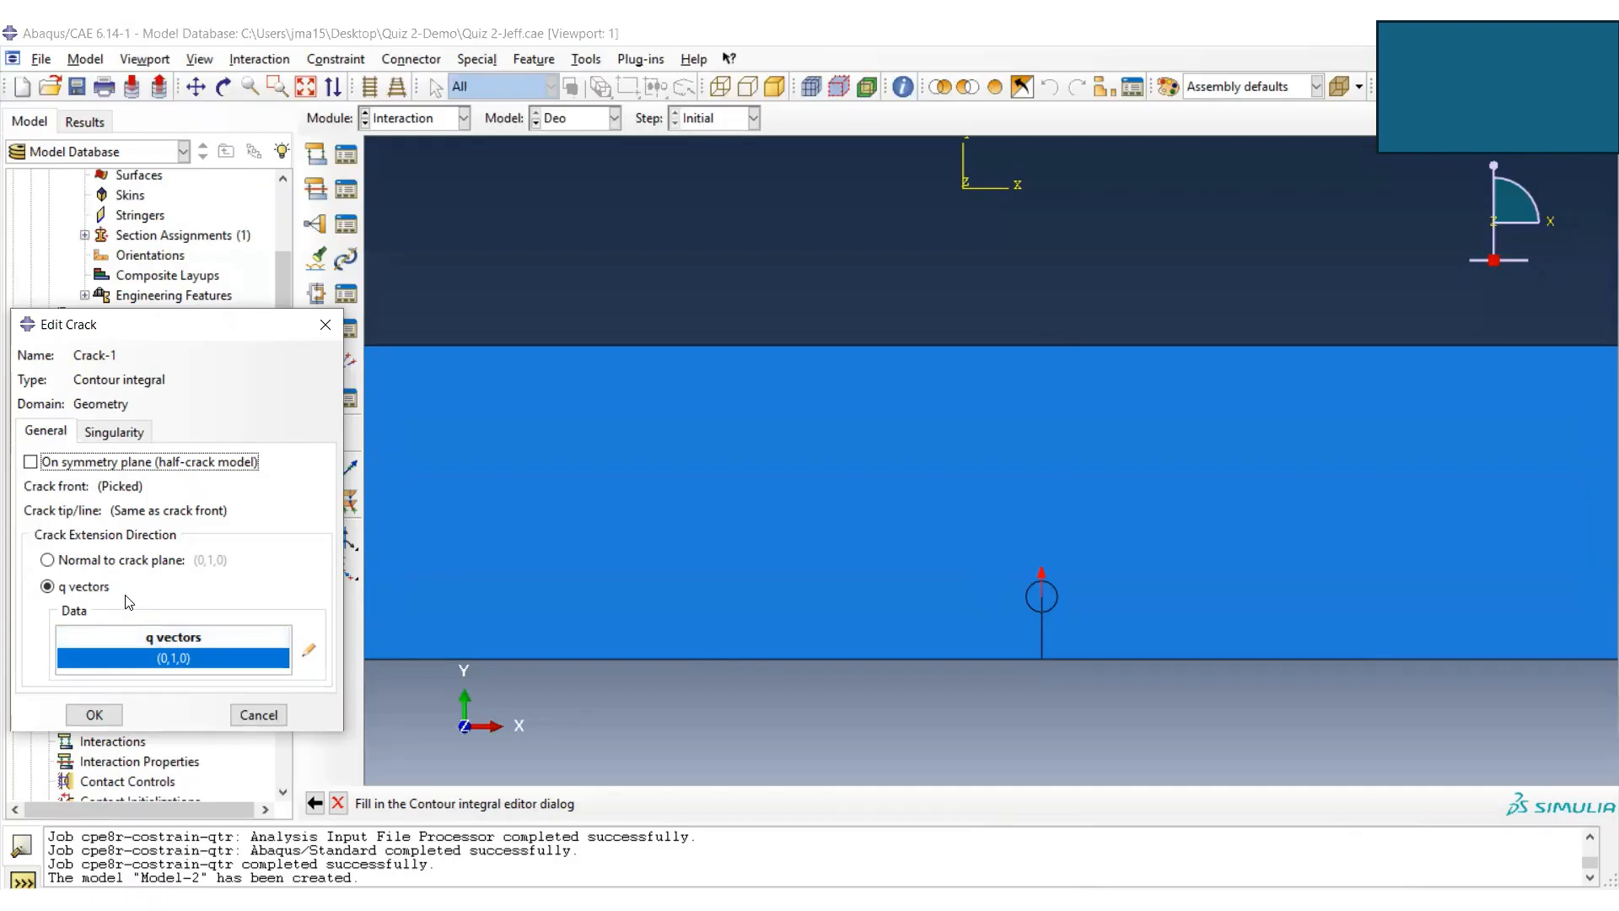
- Set the crack's midside node parameter to 0.25 with collapsed element side, single node, and save the crack
click(117, 433)
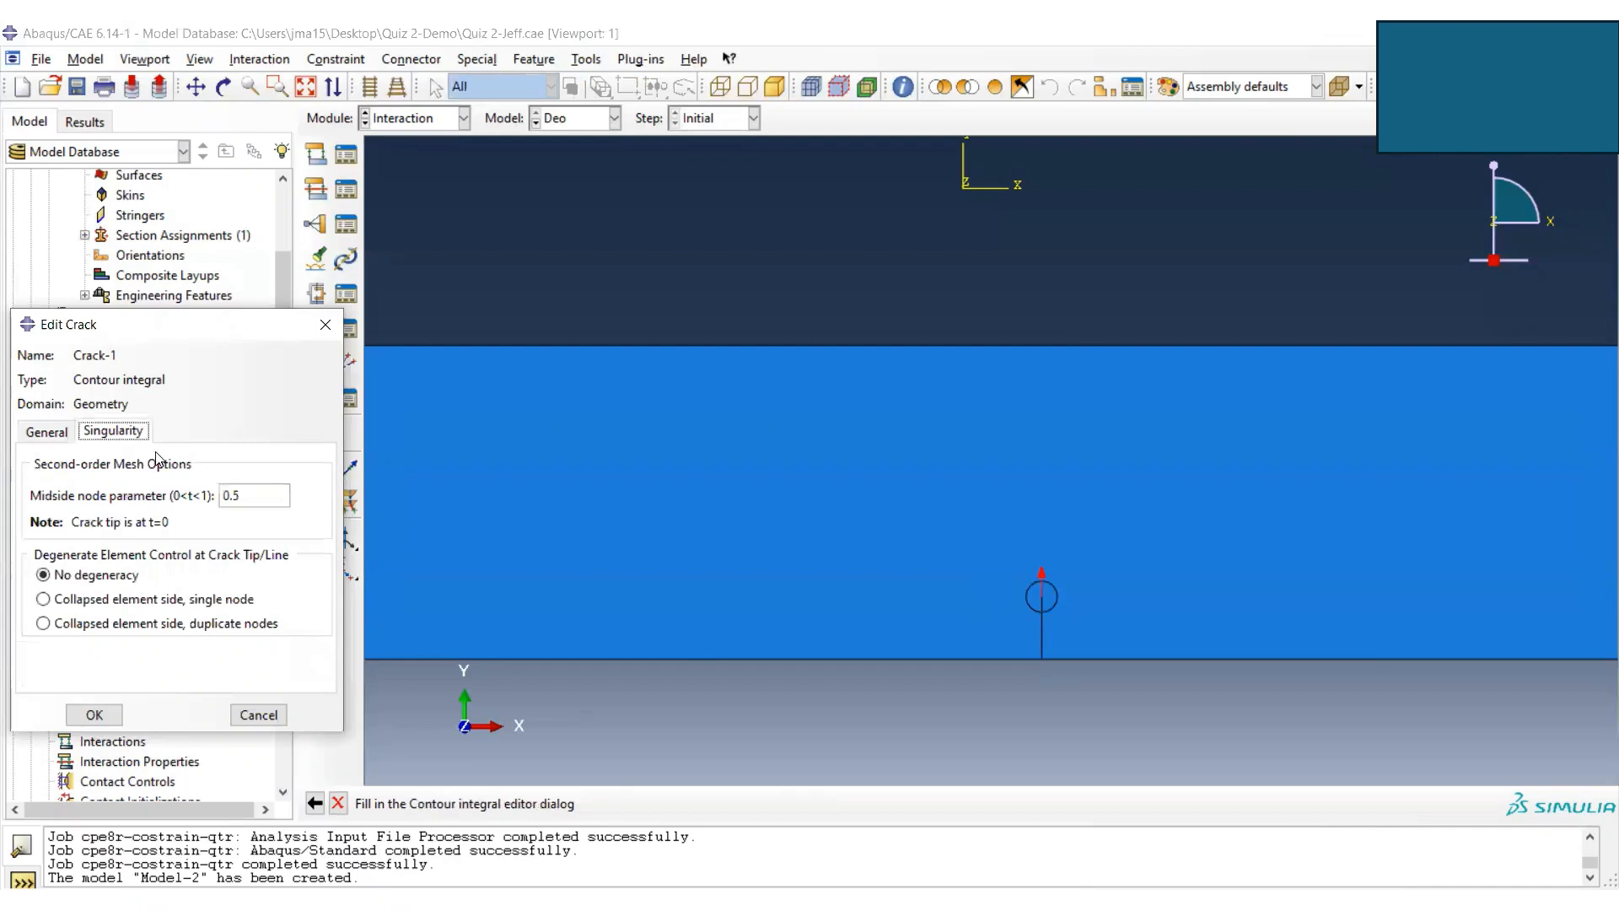
click(250, 498)
key(BackSpace)
text(25)
click(69, 603)
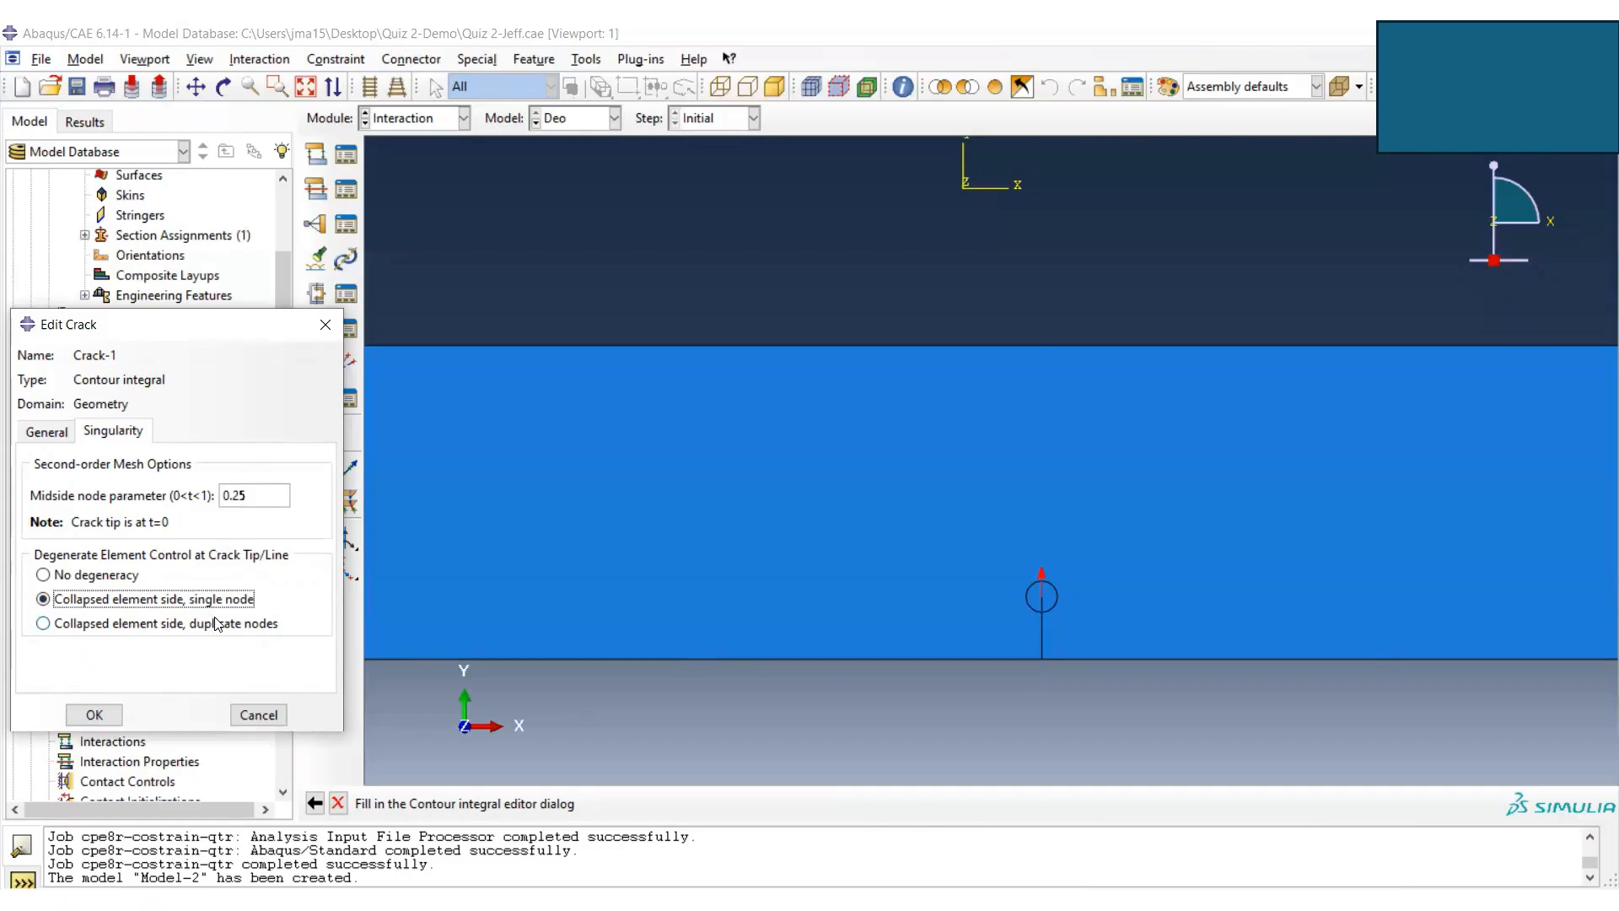
click(95, 715)
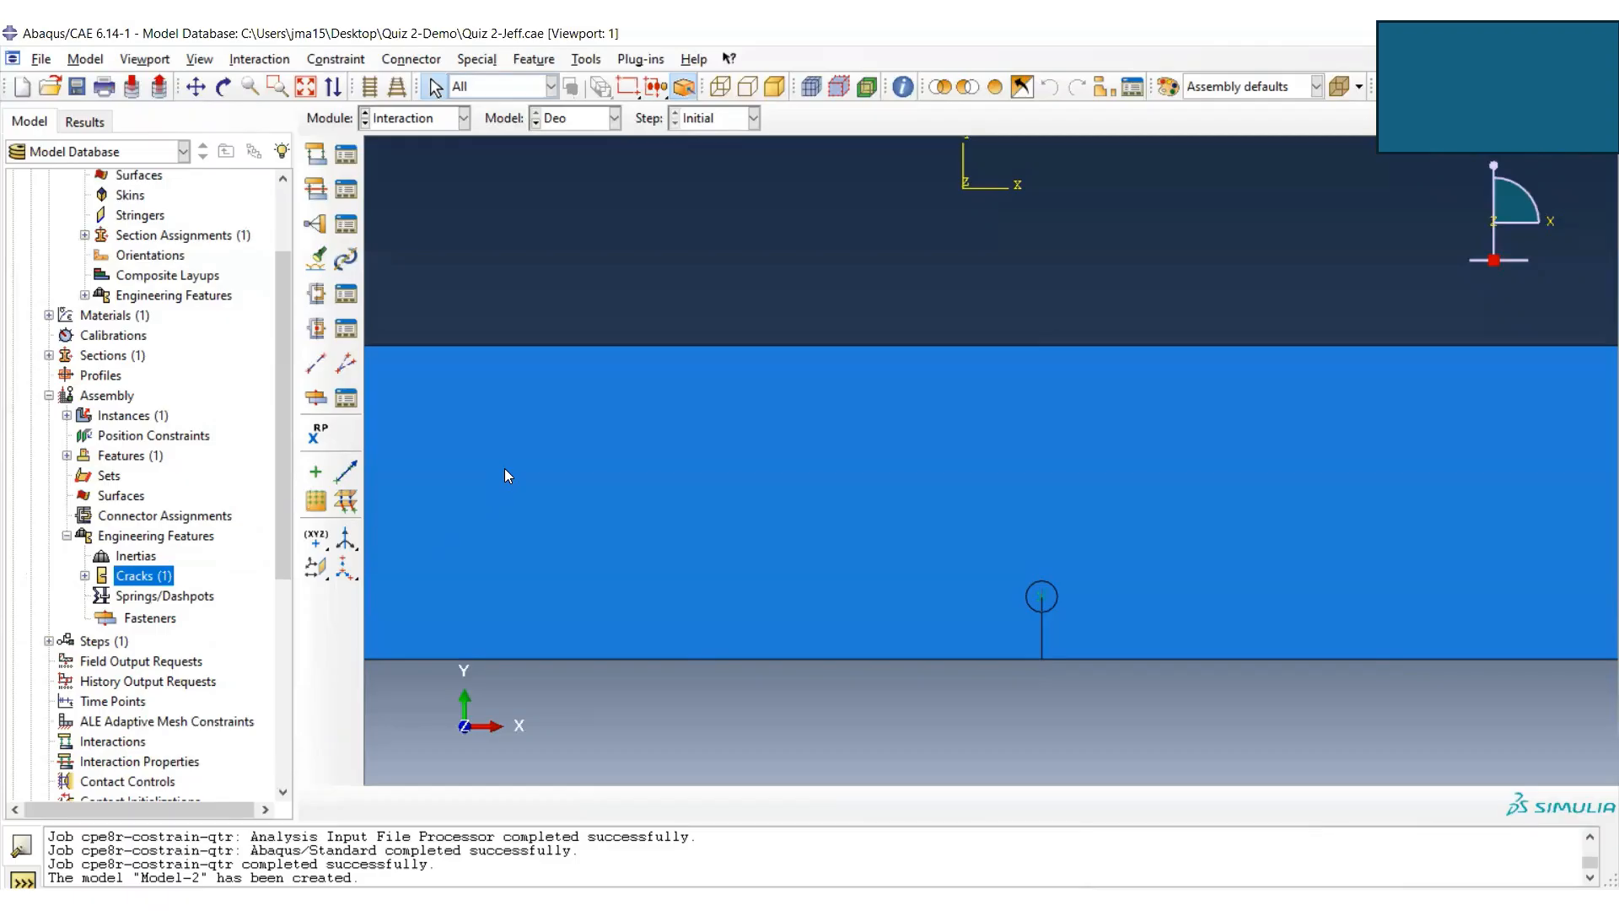
- Assign a crack seam to the vertical crack line from the beam's bottom edge to the circle's centre, without creating a set
click(244, 575)
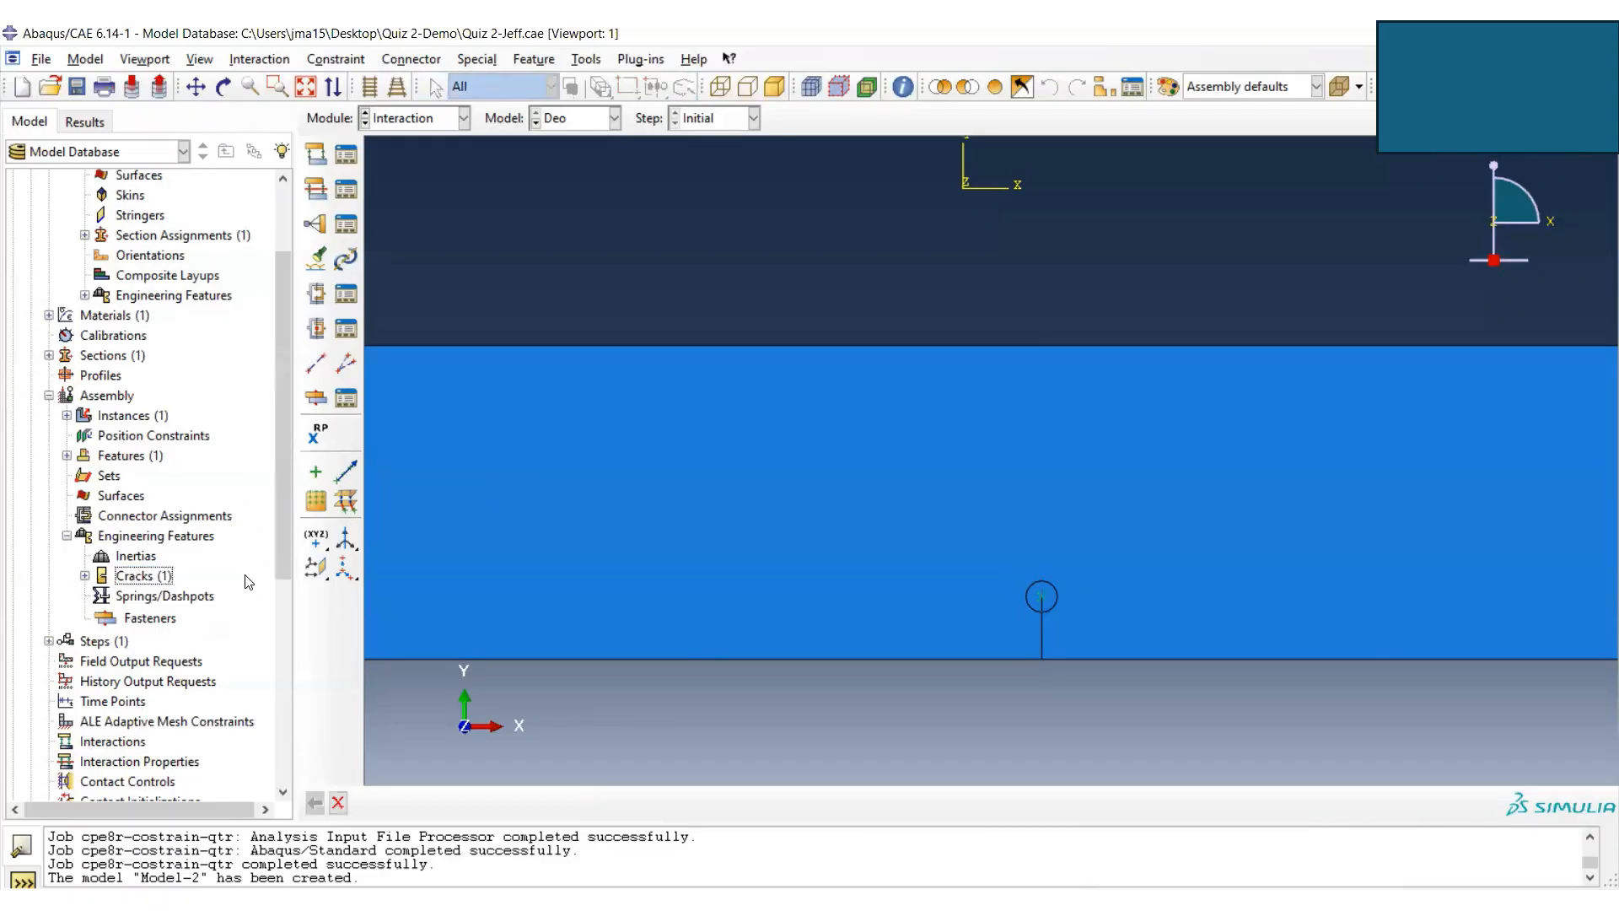
scroll(1046, 534, down, 3)
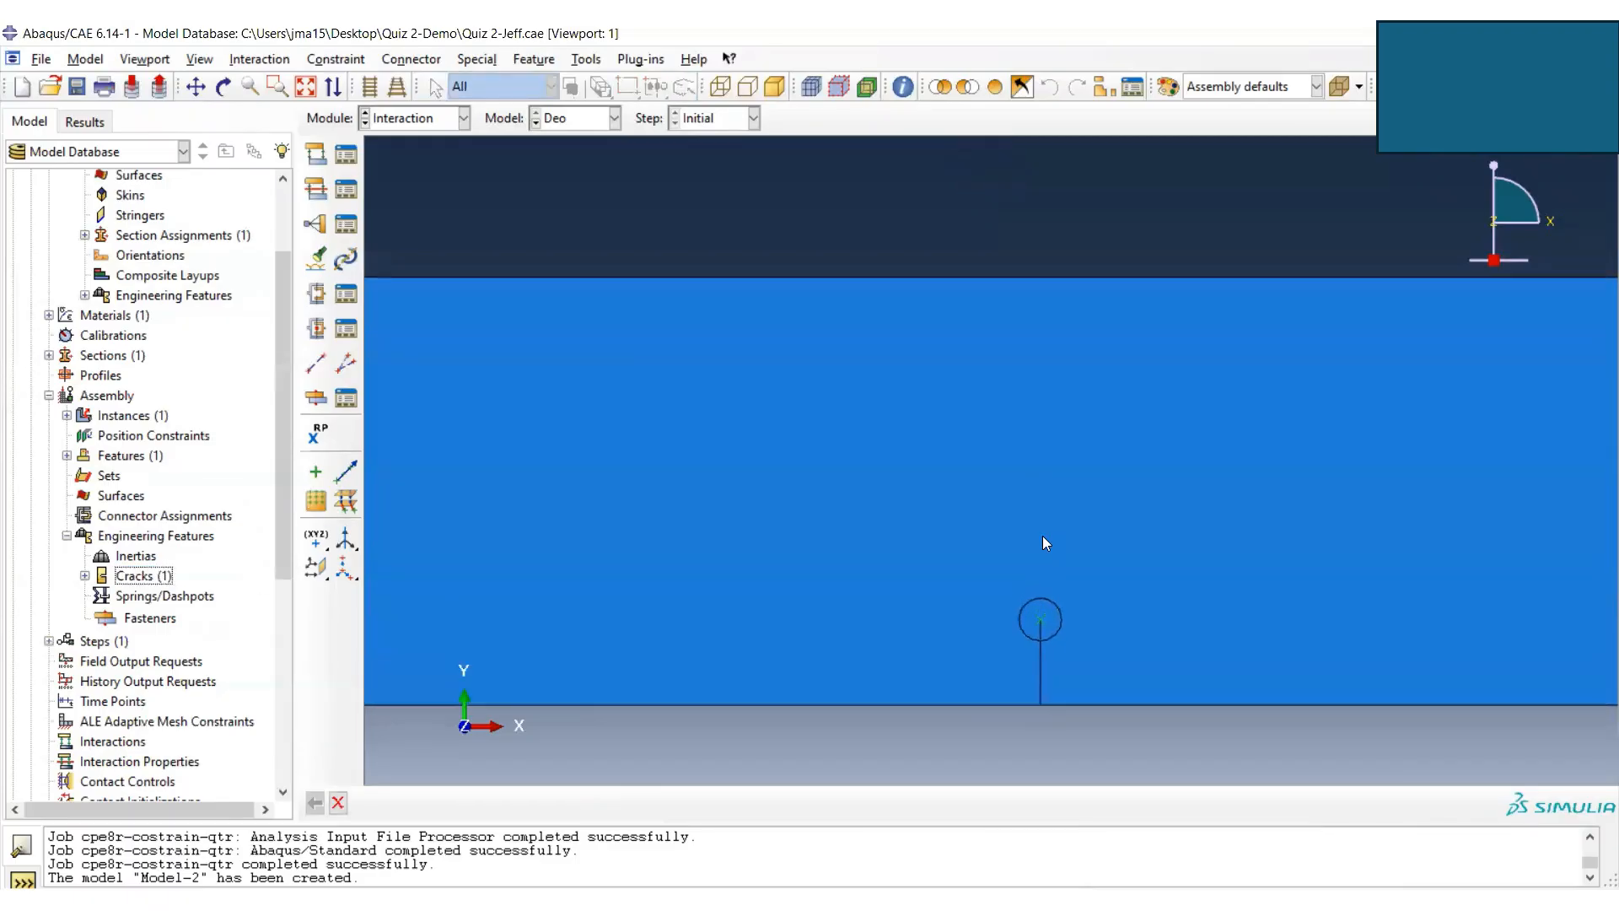
scroll(1042, 535, down, 3)
scroll(1037, 534, up, 2)
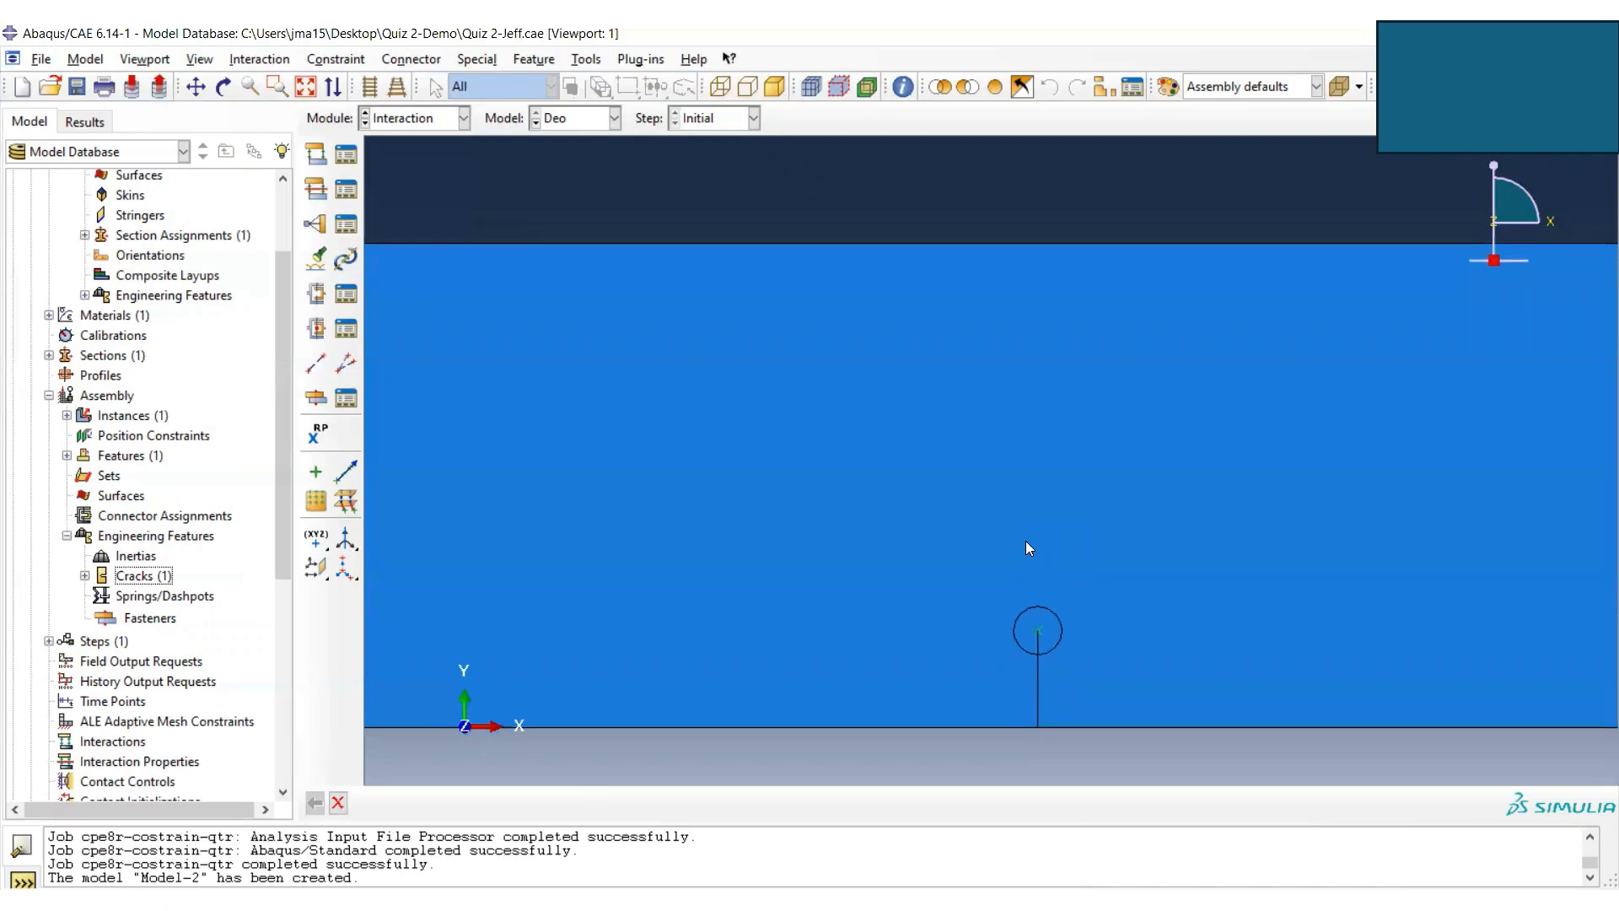
scroll(1026, 545, up, 3)
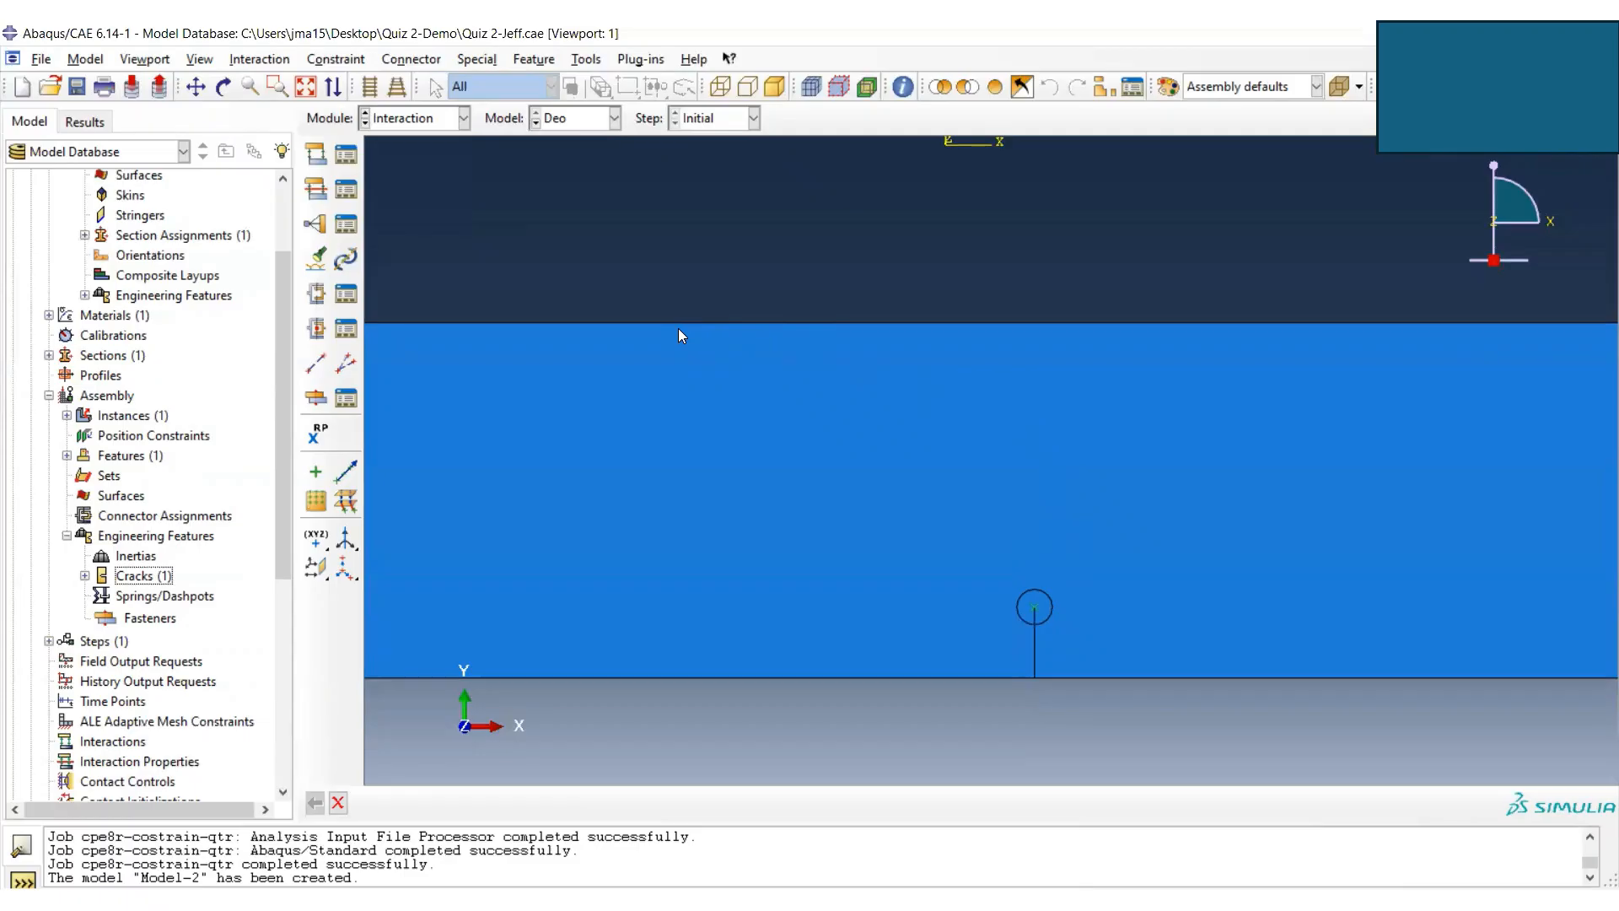
click(486, 59)
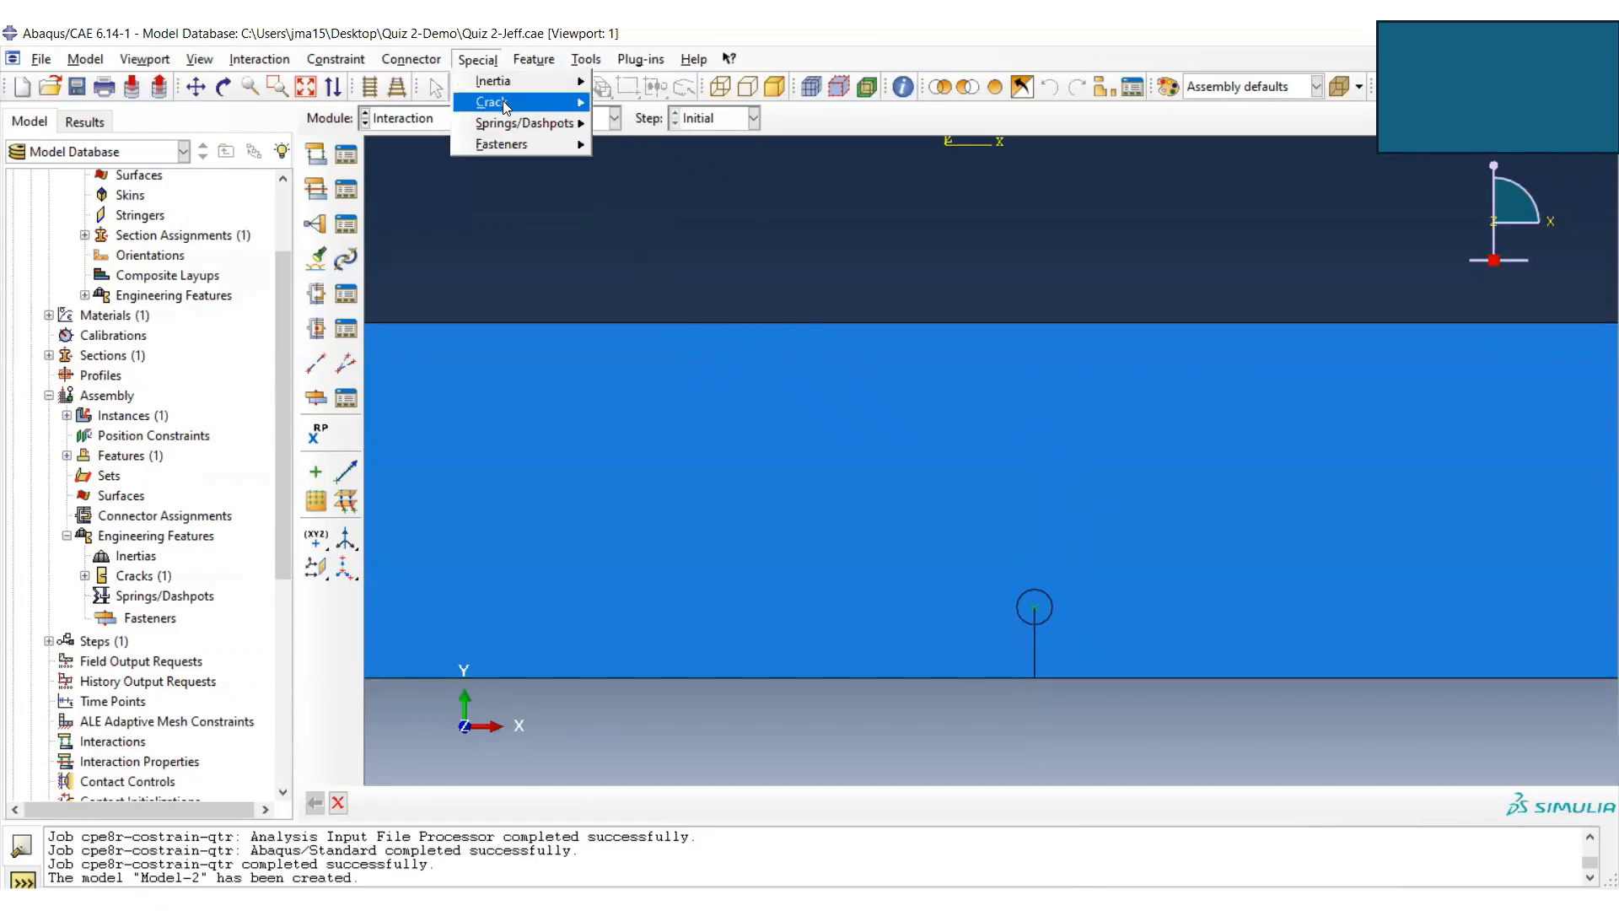
mouse_move(502, 99)
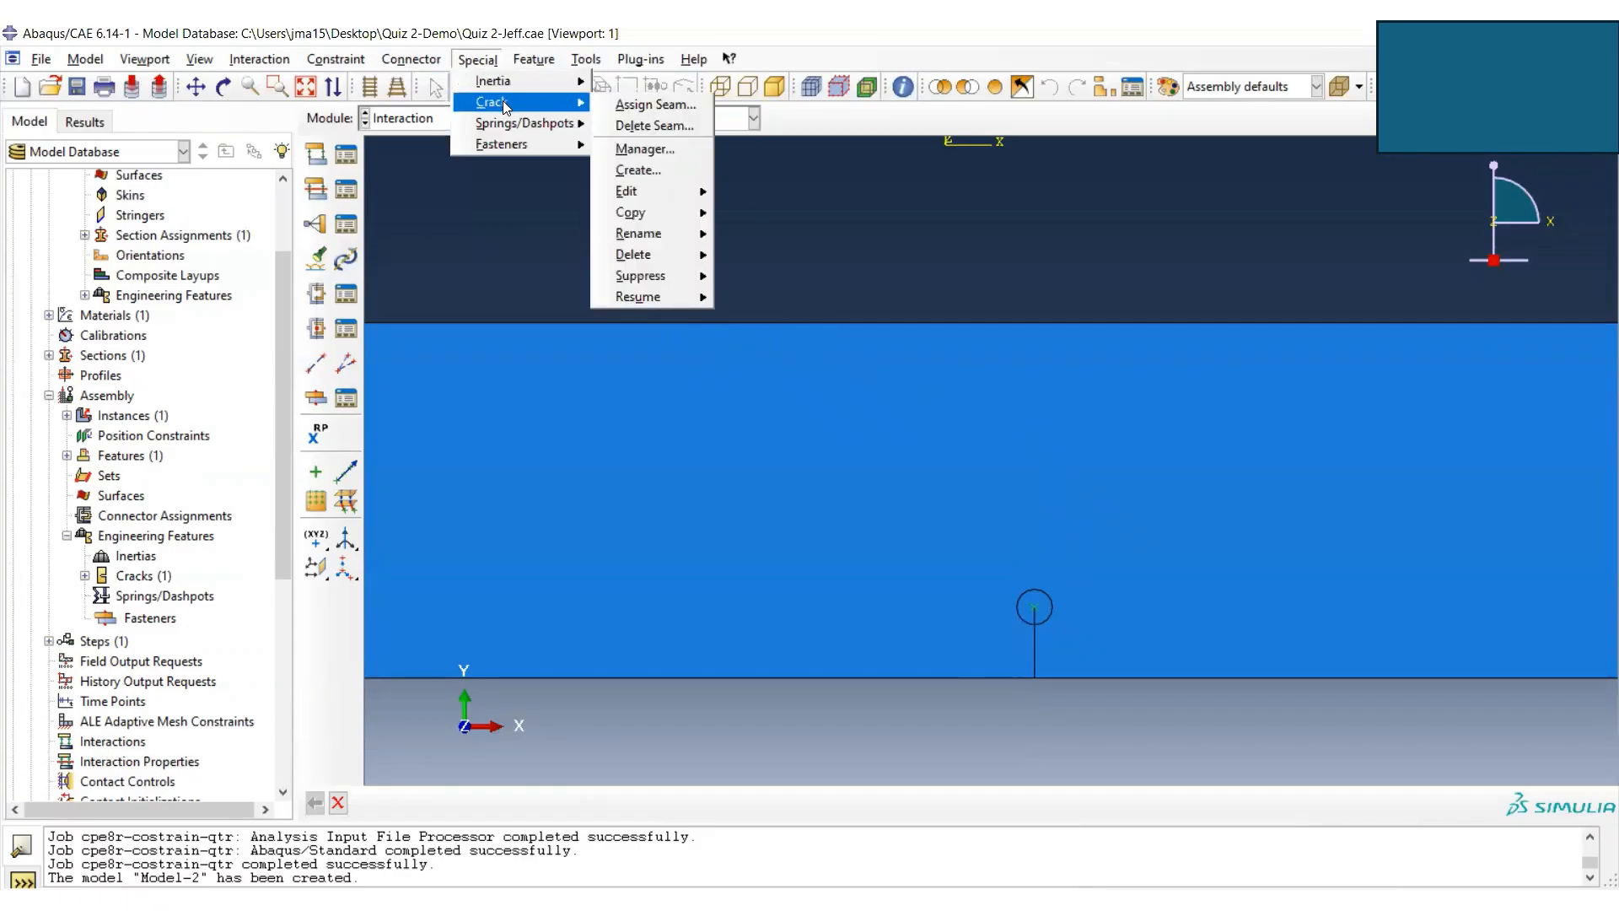
click(634, 104)
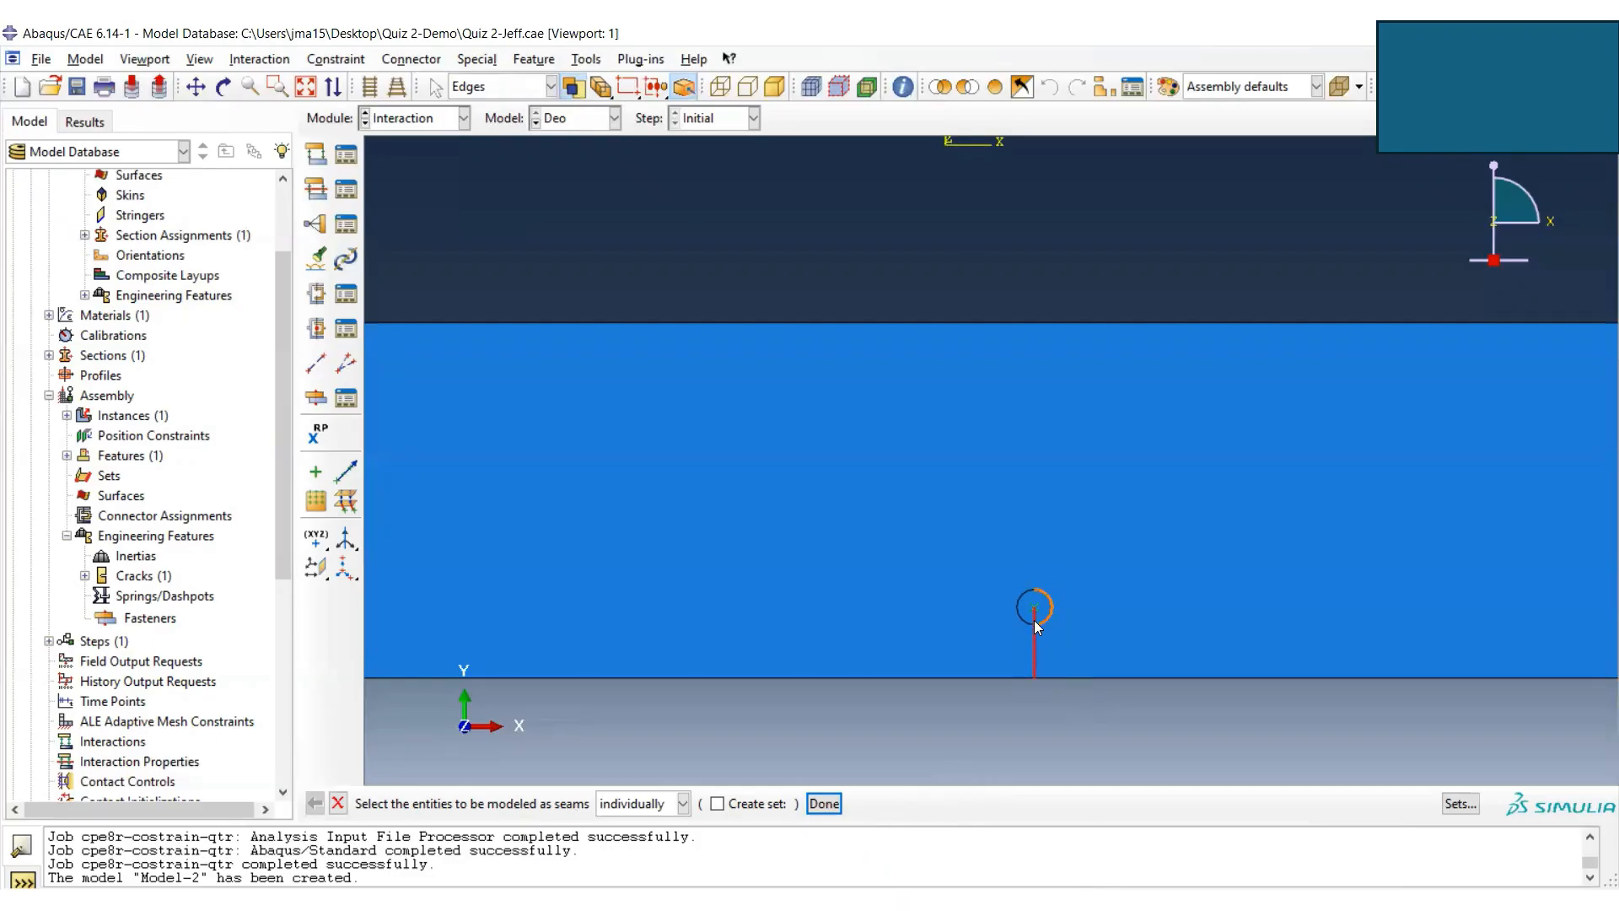
click(1034, 655)
middle_click(877, 760)
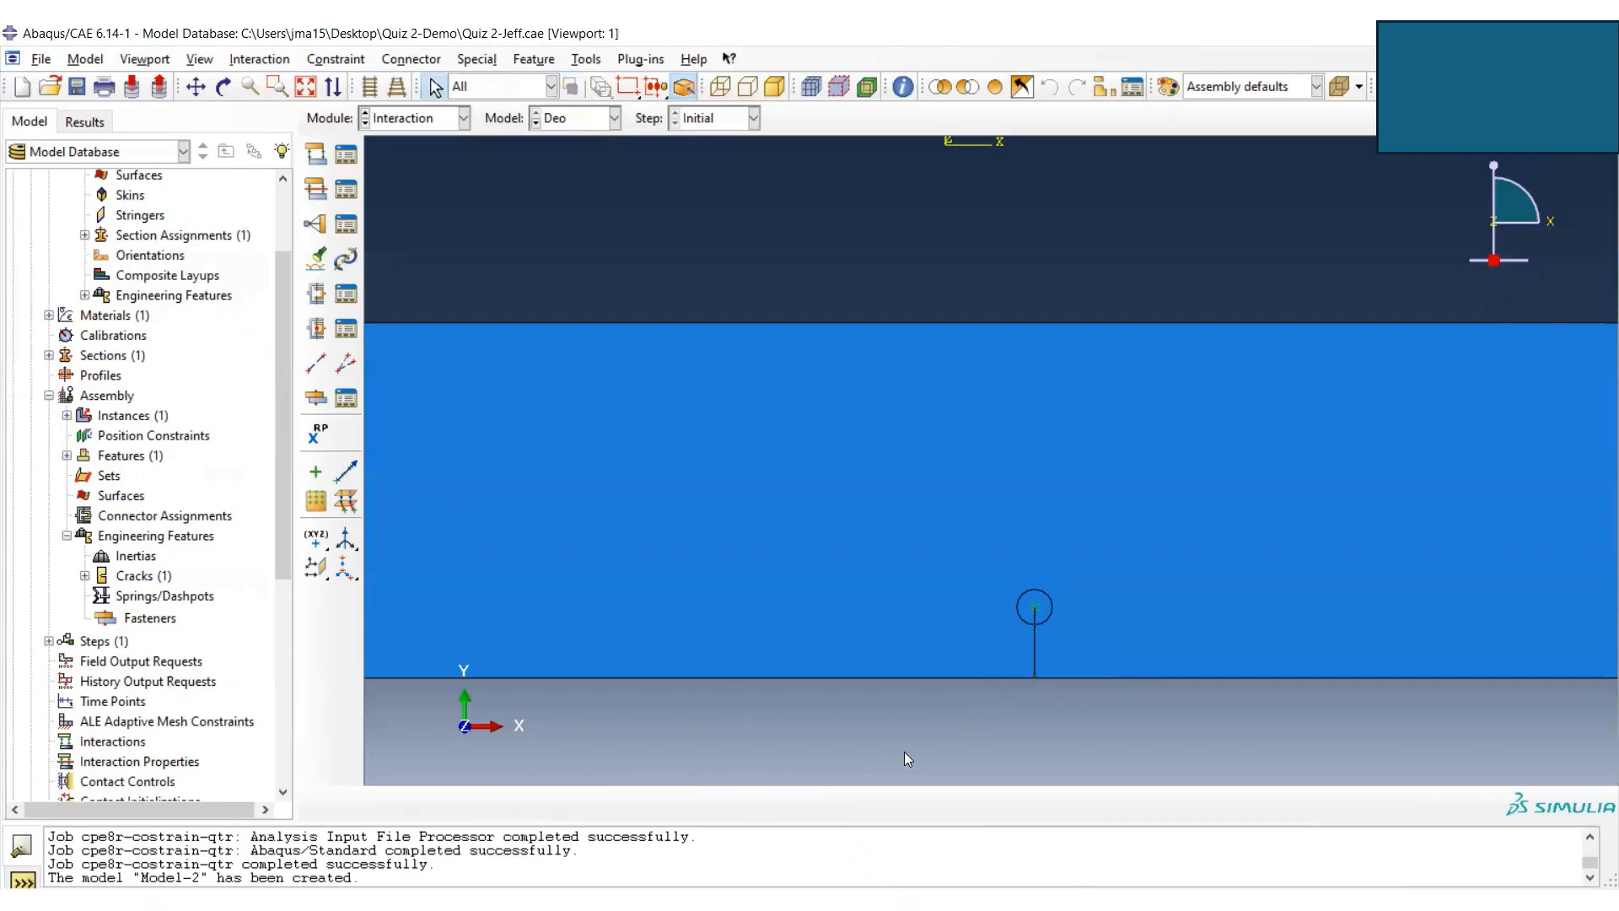
- Reassign the crack seam to the vertical crack line up to the circle's centre and save the model database
click(478, 59)
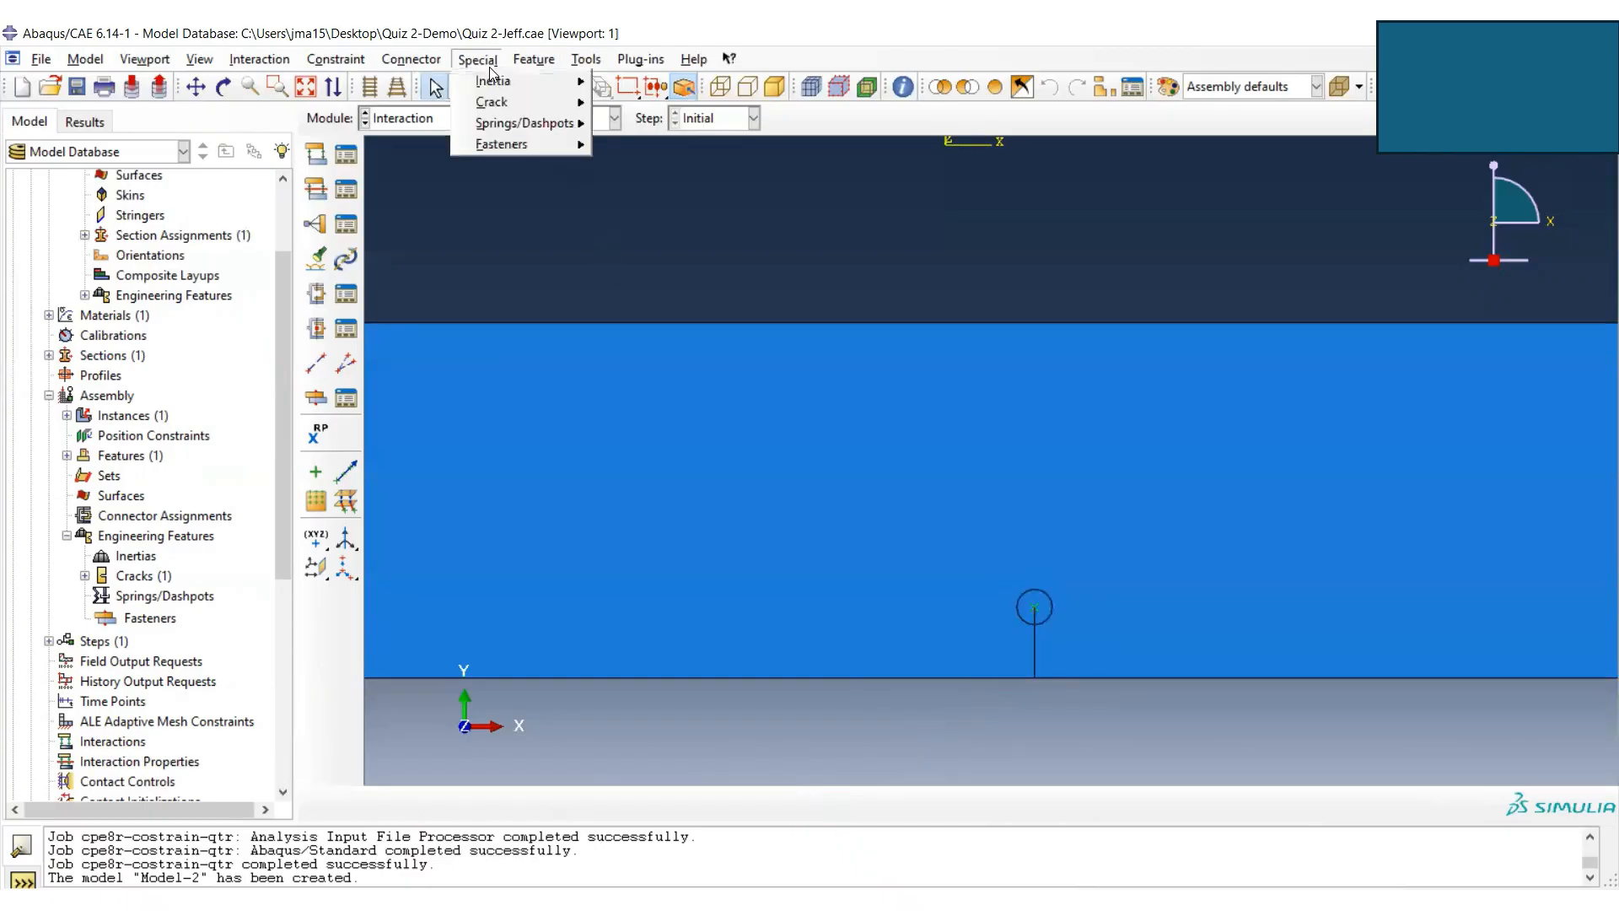
mouse_move(499, 99)
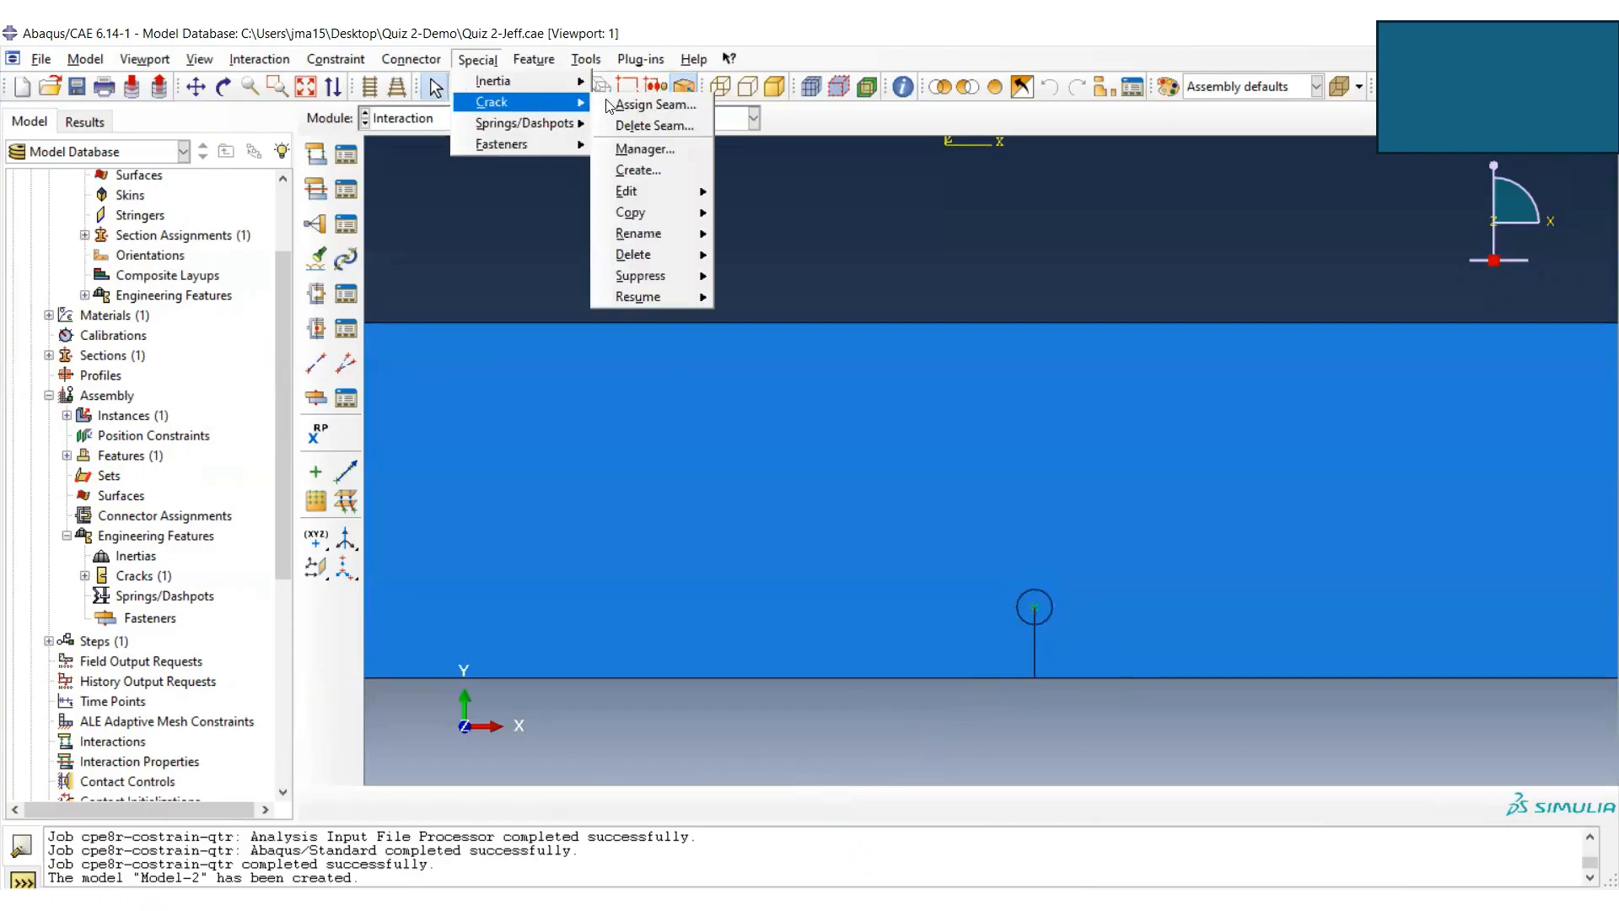
click(628, 106)
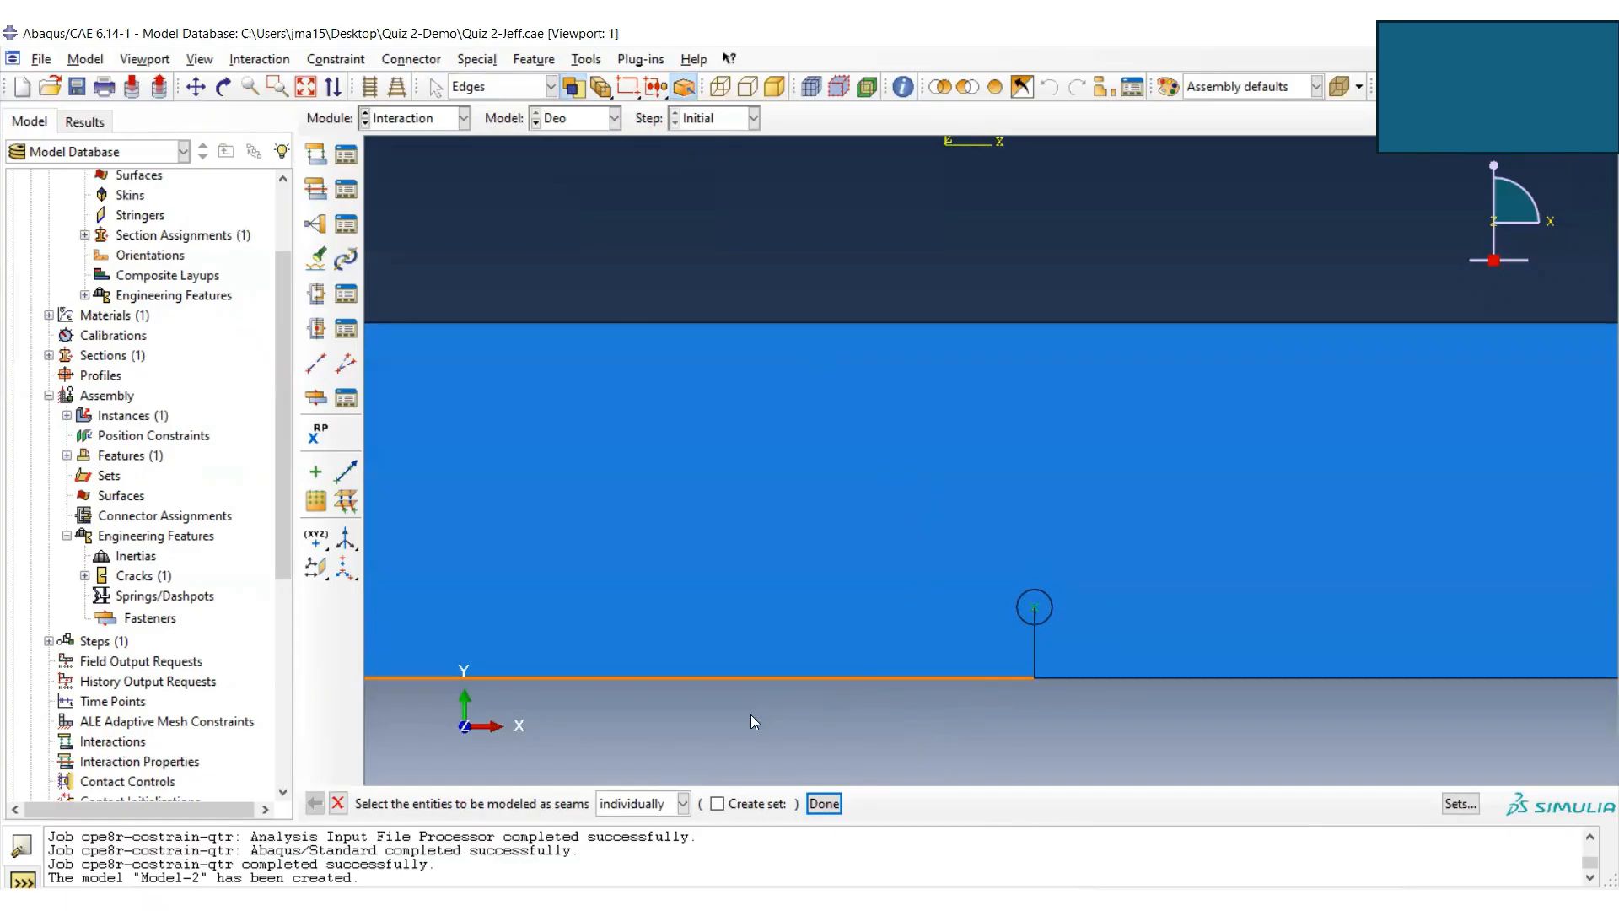
scroll(1098, 619, up, 4)
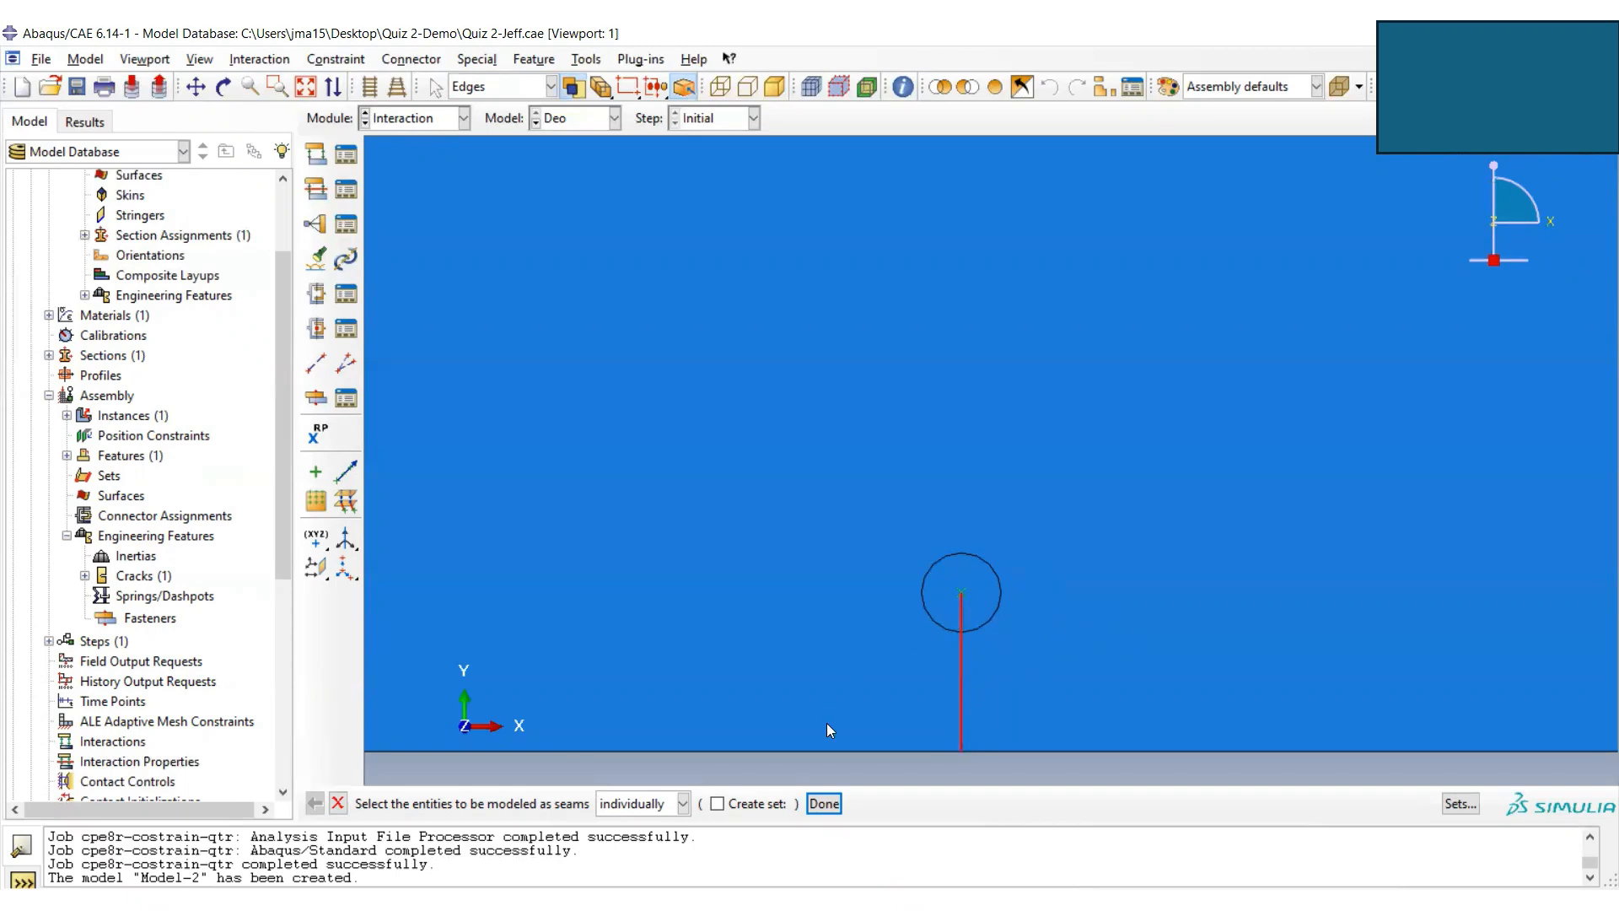
click(824, 803)
click(75, 86)
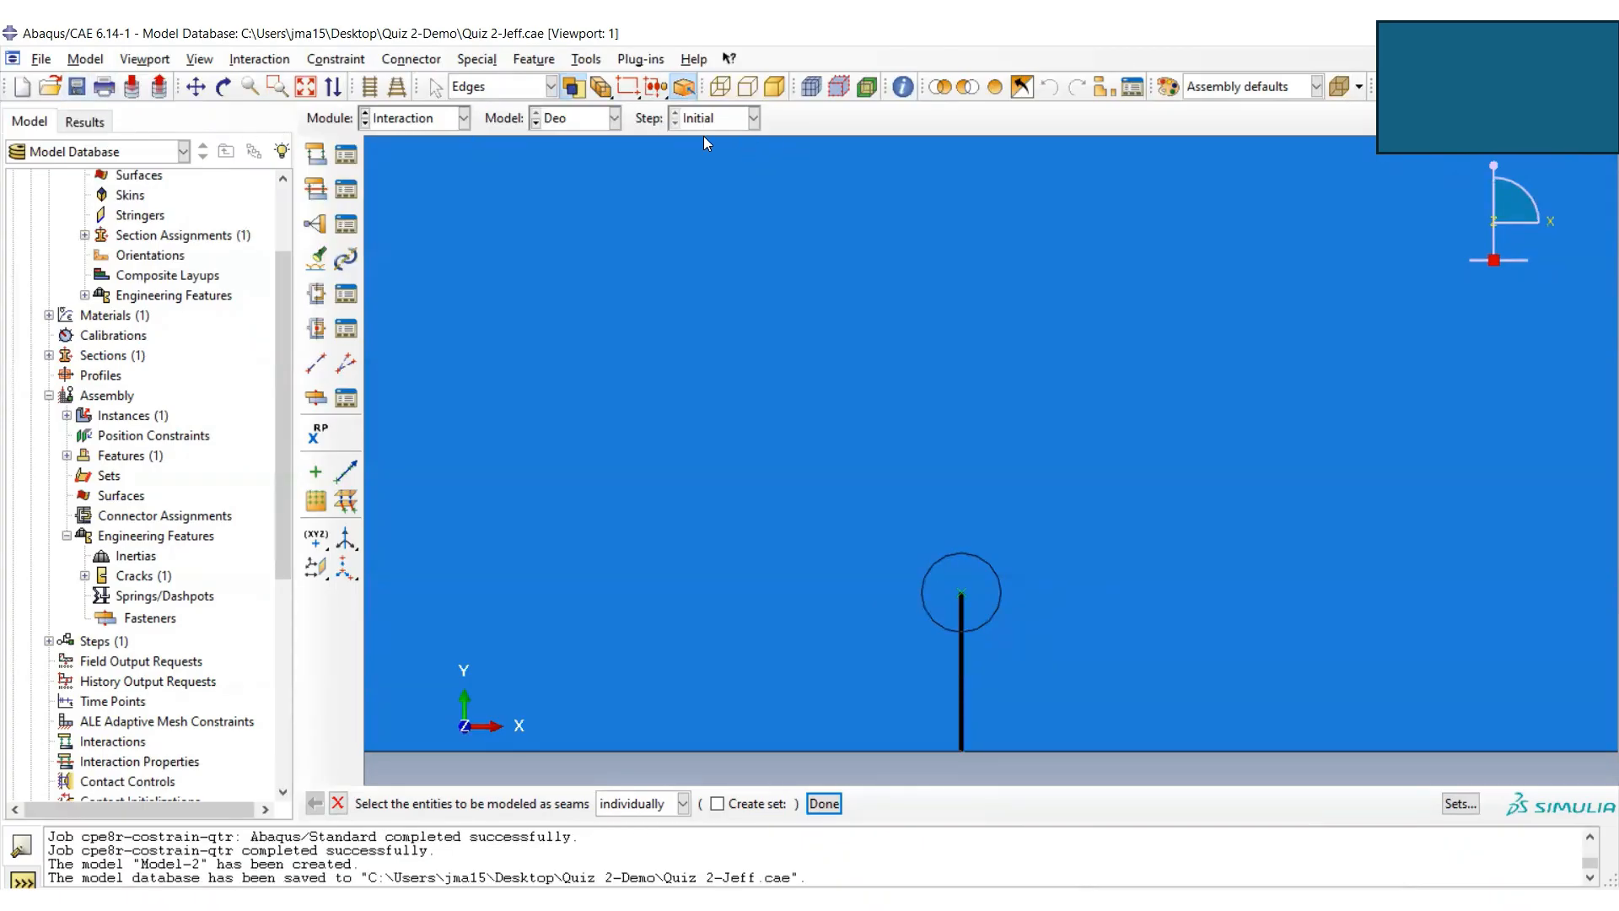
- Fit the whole beam in the viewport and collapse the Parts and Assembly branches of the Deo model
click(306, 88)
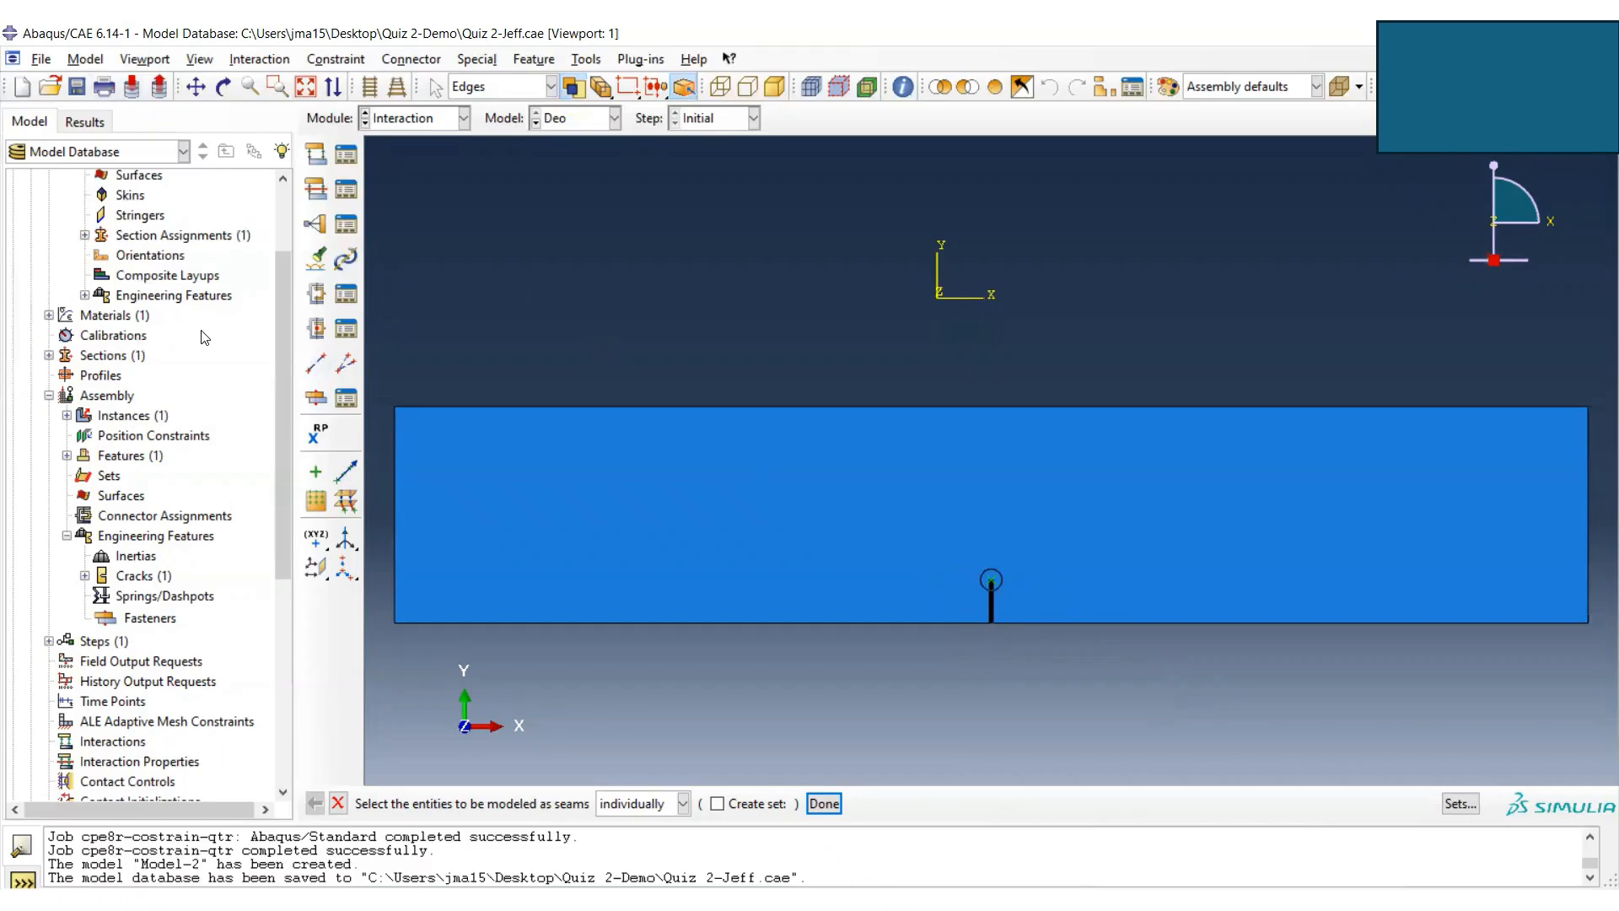
scroll(205, 337, up, 2)
scroll(205, 337, up, 3)
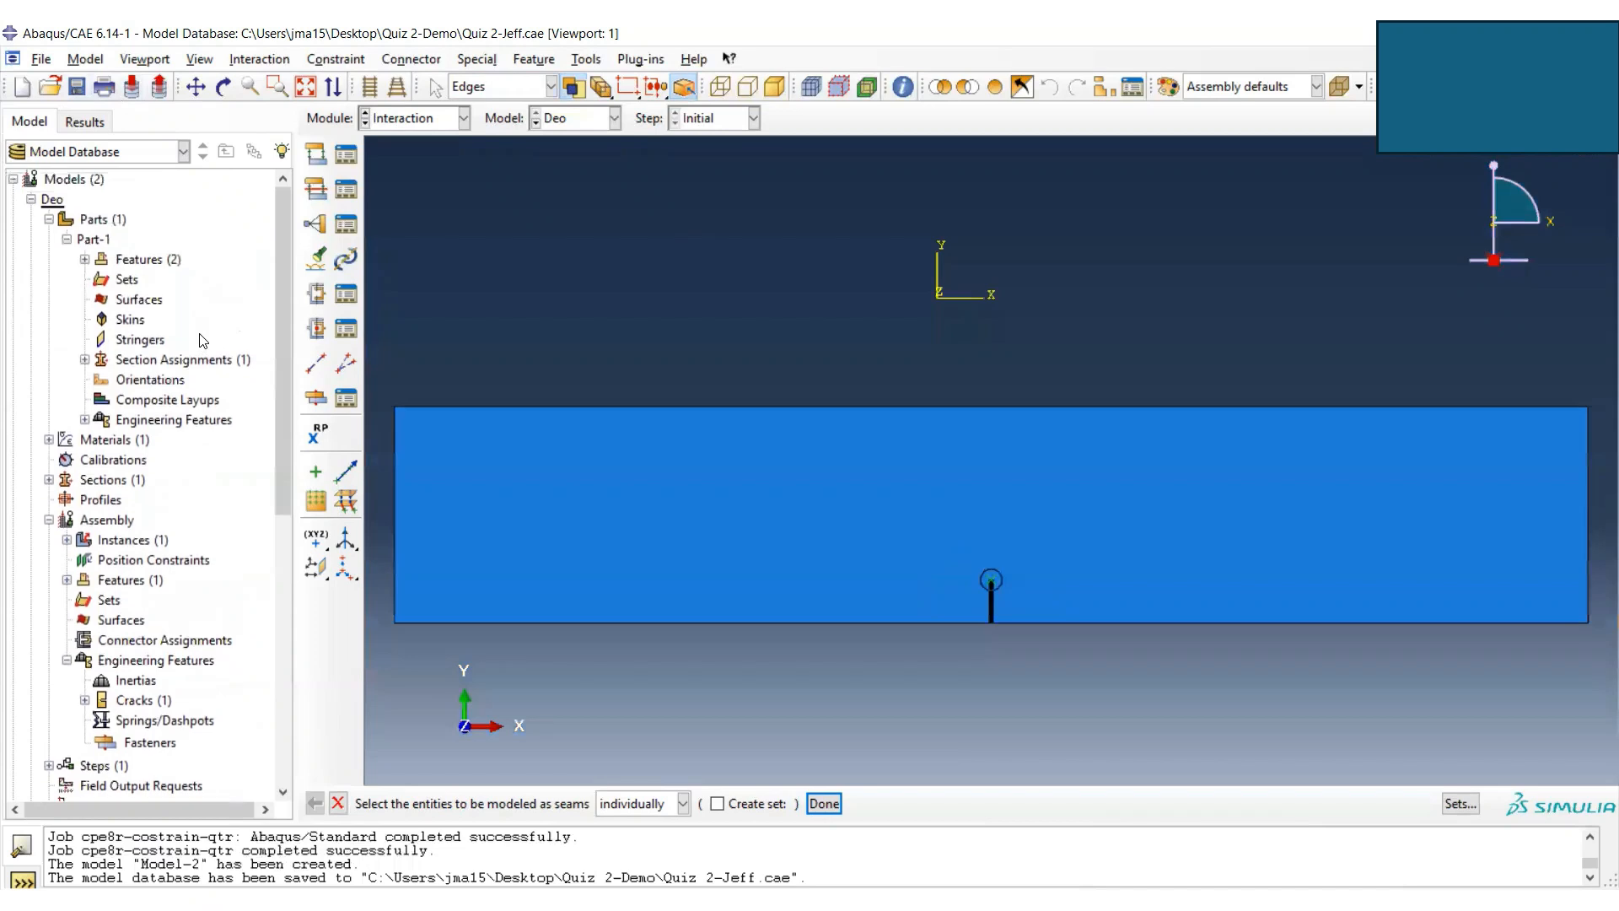
click(49, 220)
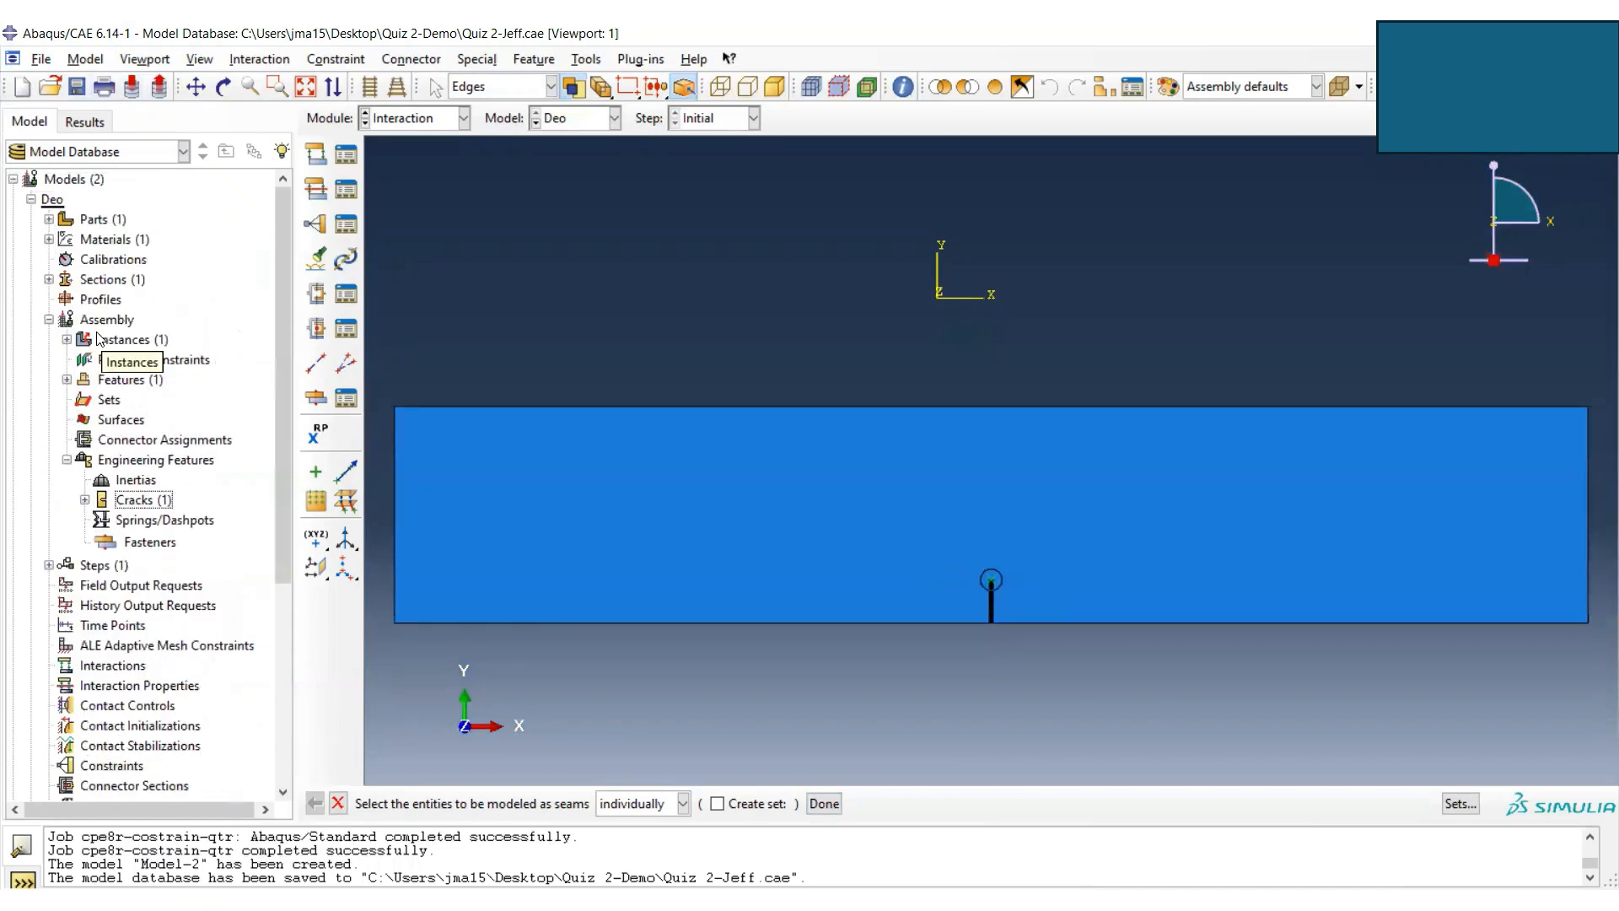
click(49, 319)
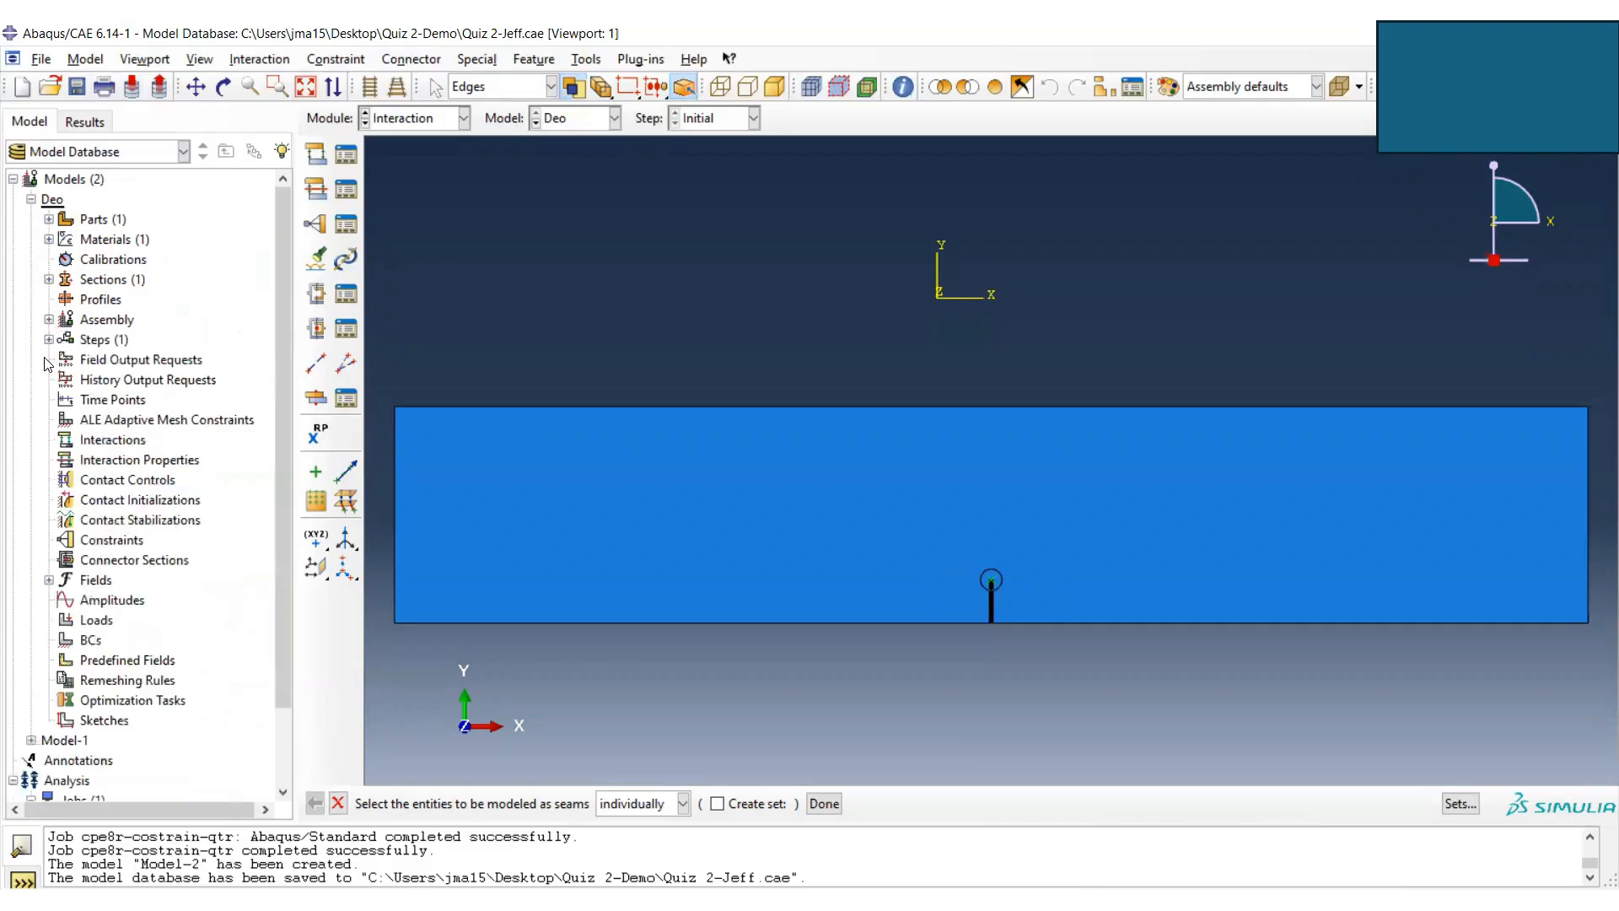
double_click(143, 380)
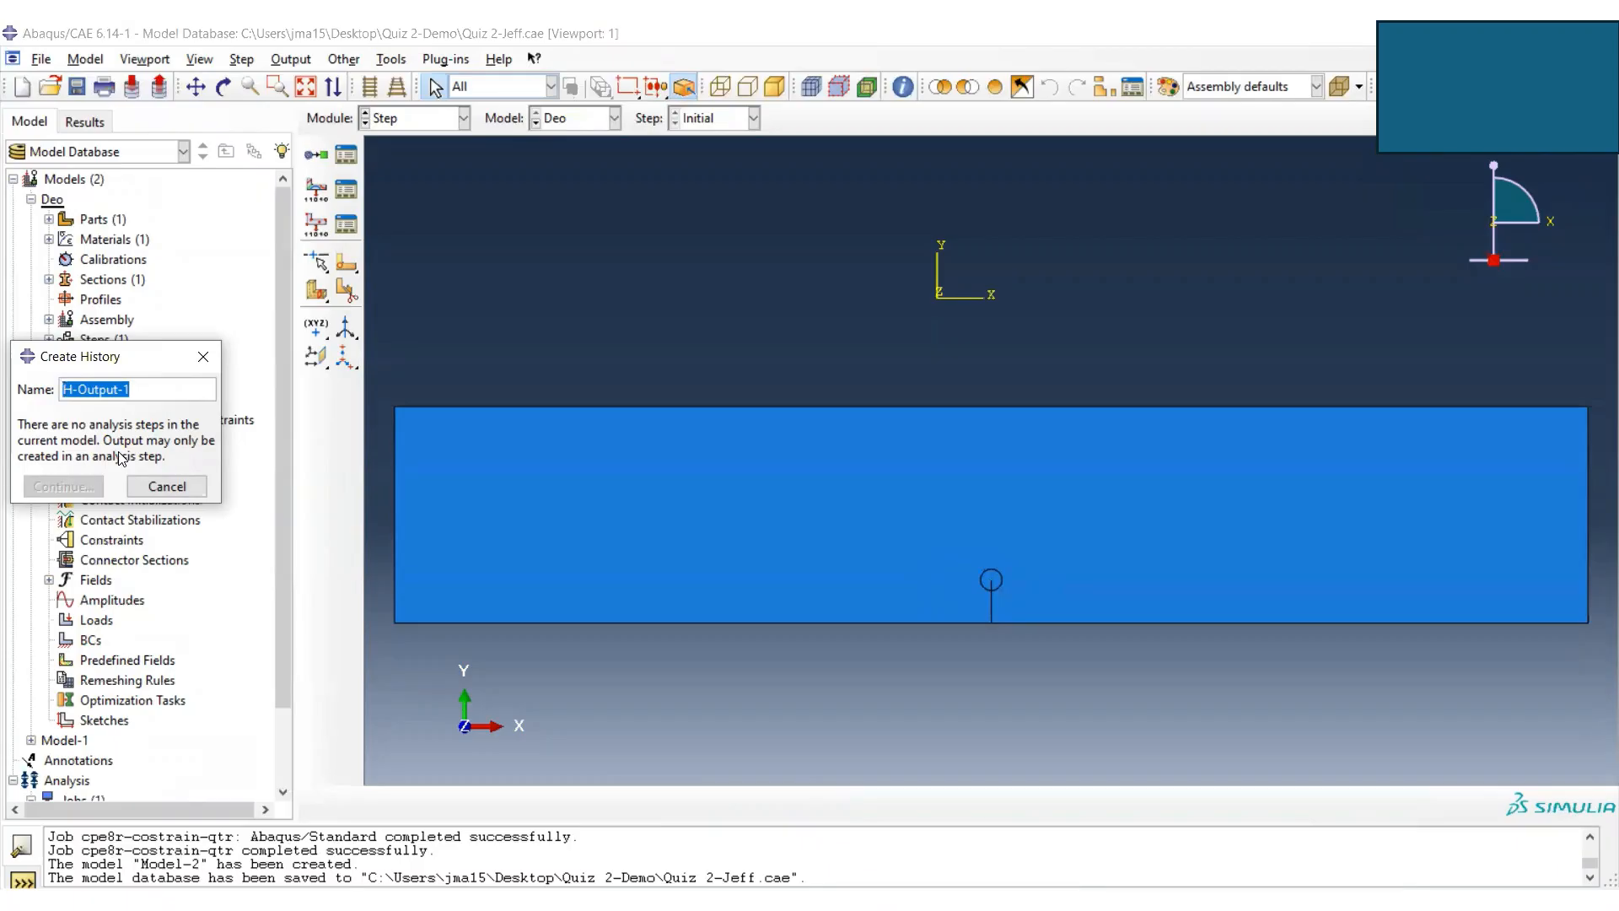
text(Contour Integral history)
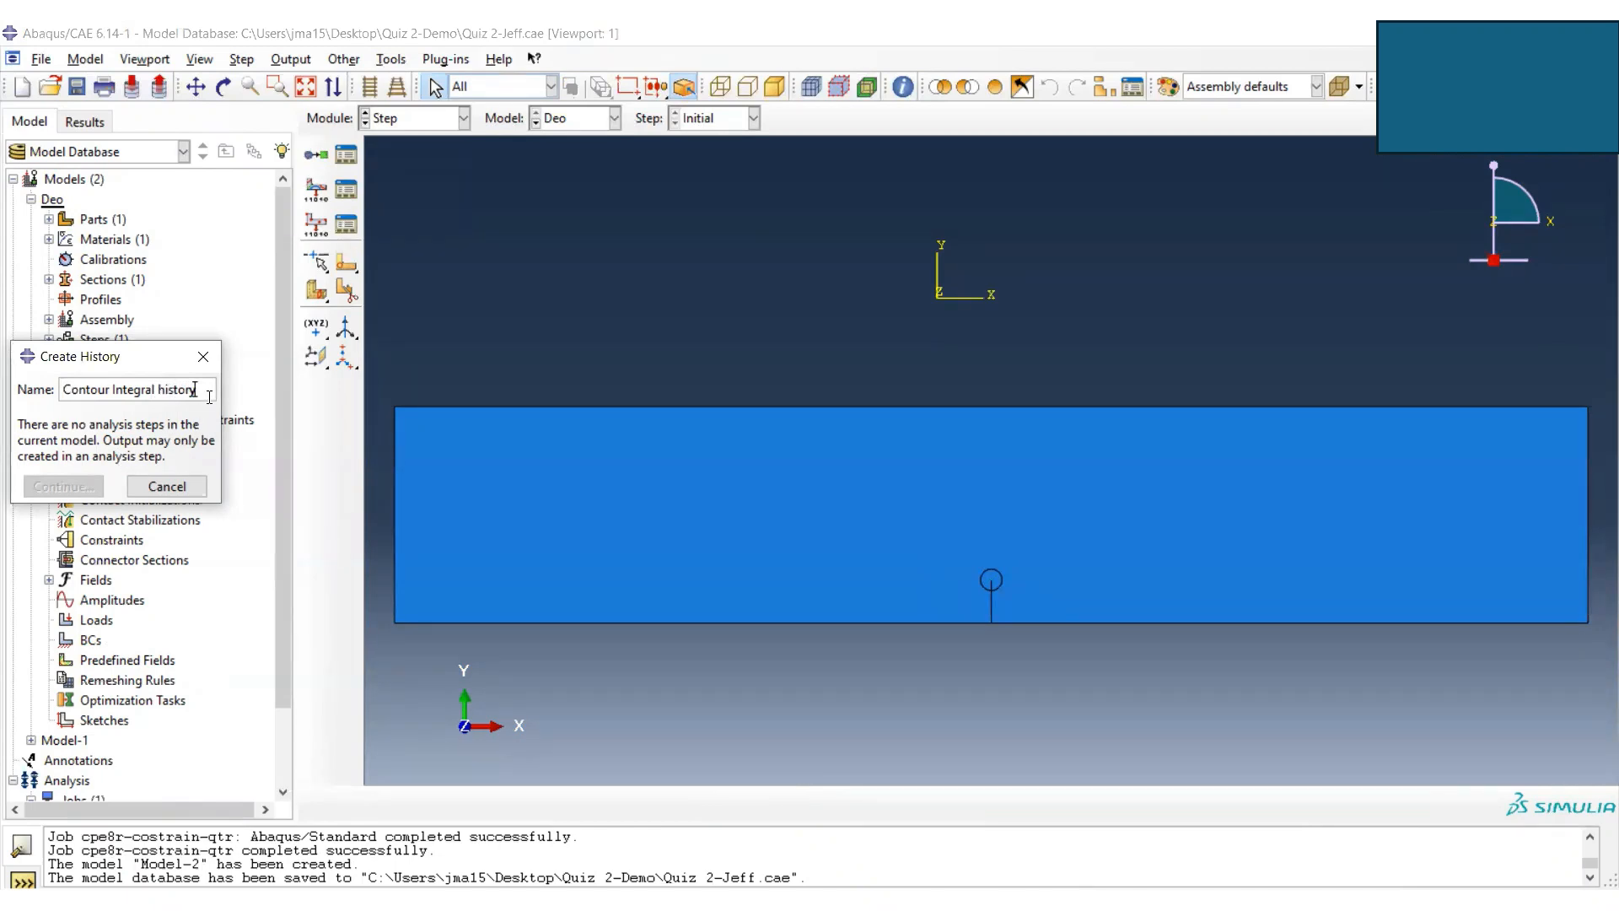
click(182, 486)
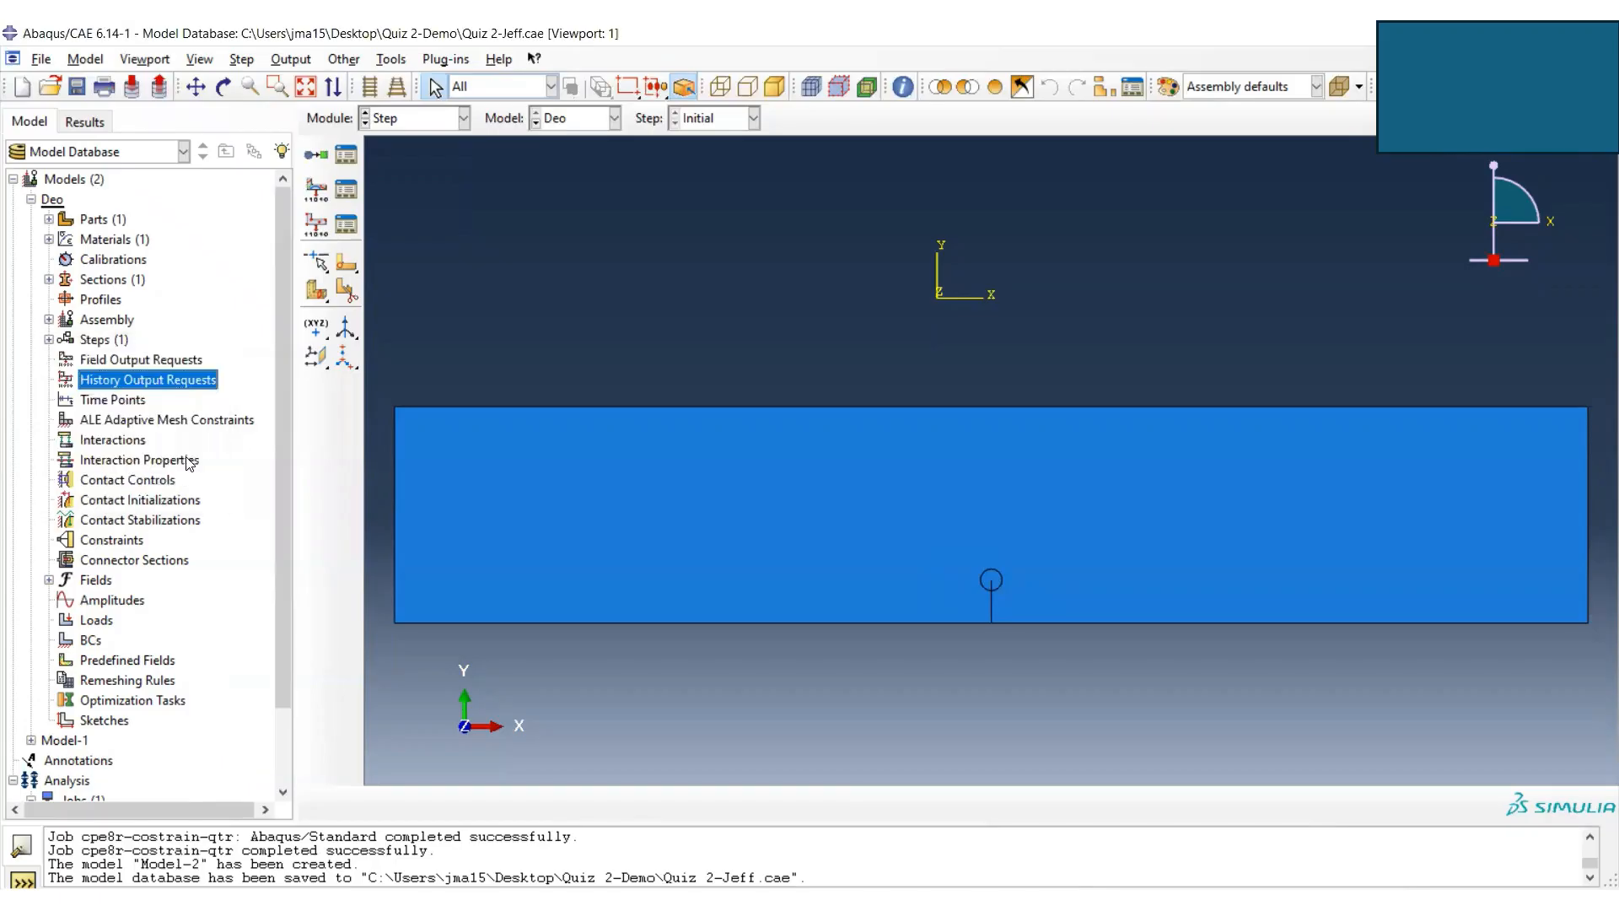
- Create a Static, General analysis step after Initial with Nlgeom set to On
double_click(108, 340)
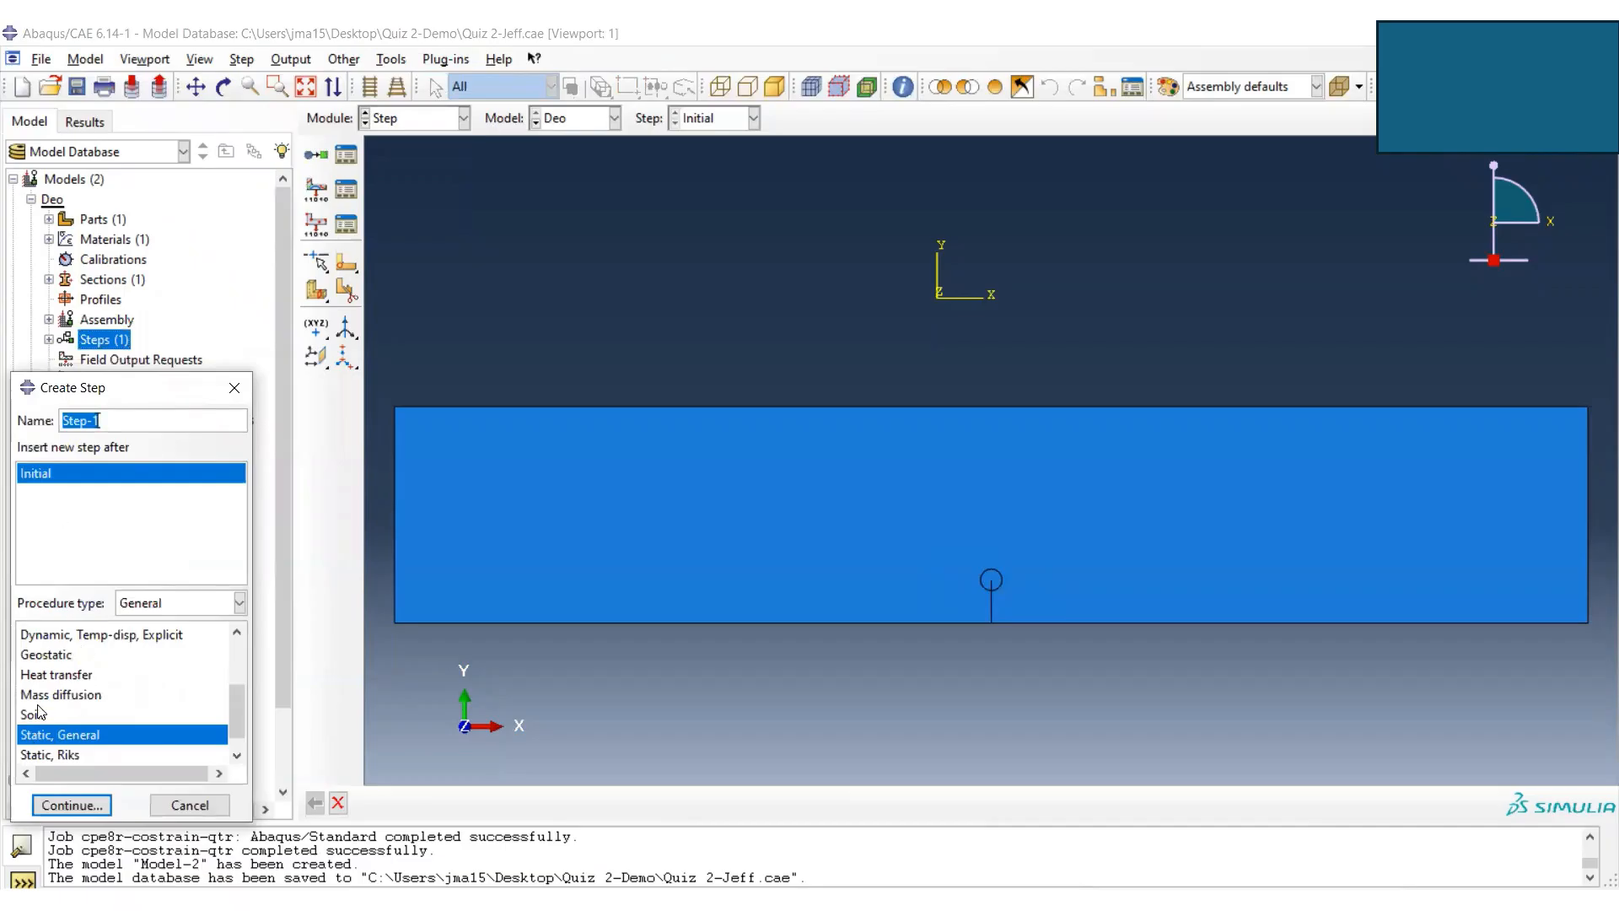
click(75, 805)
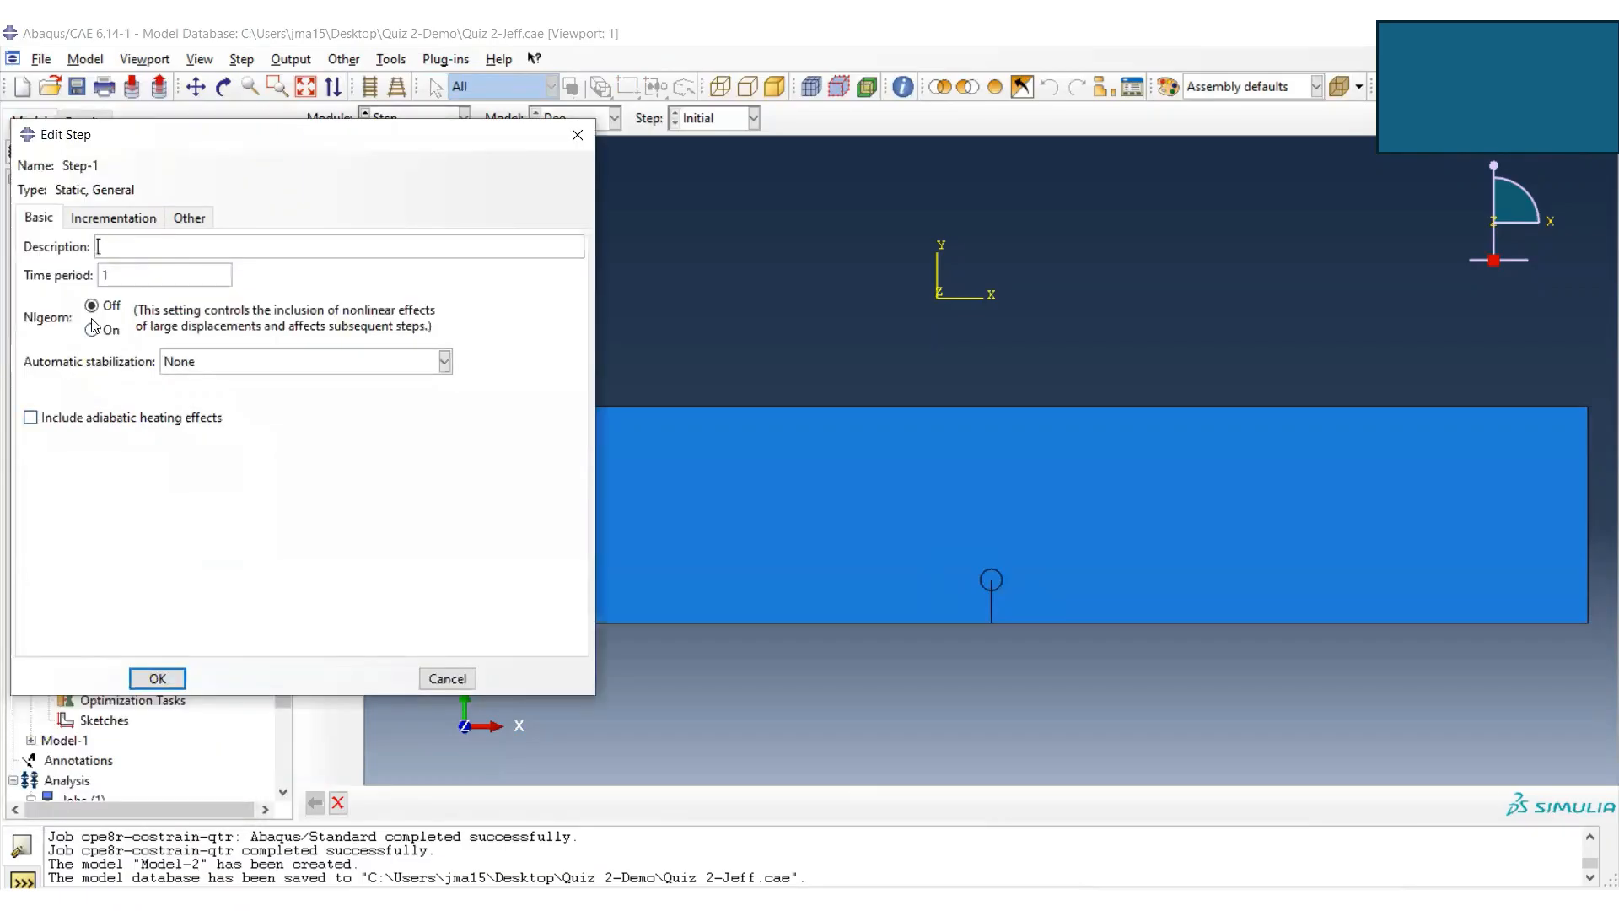
click(93, 330)
click(158, 680)
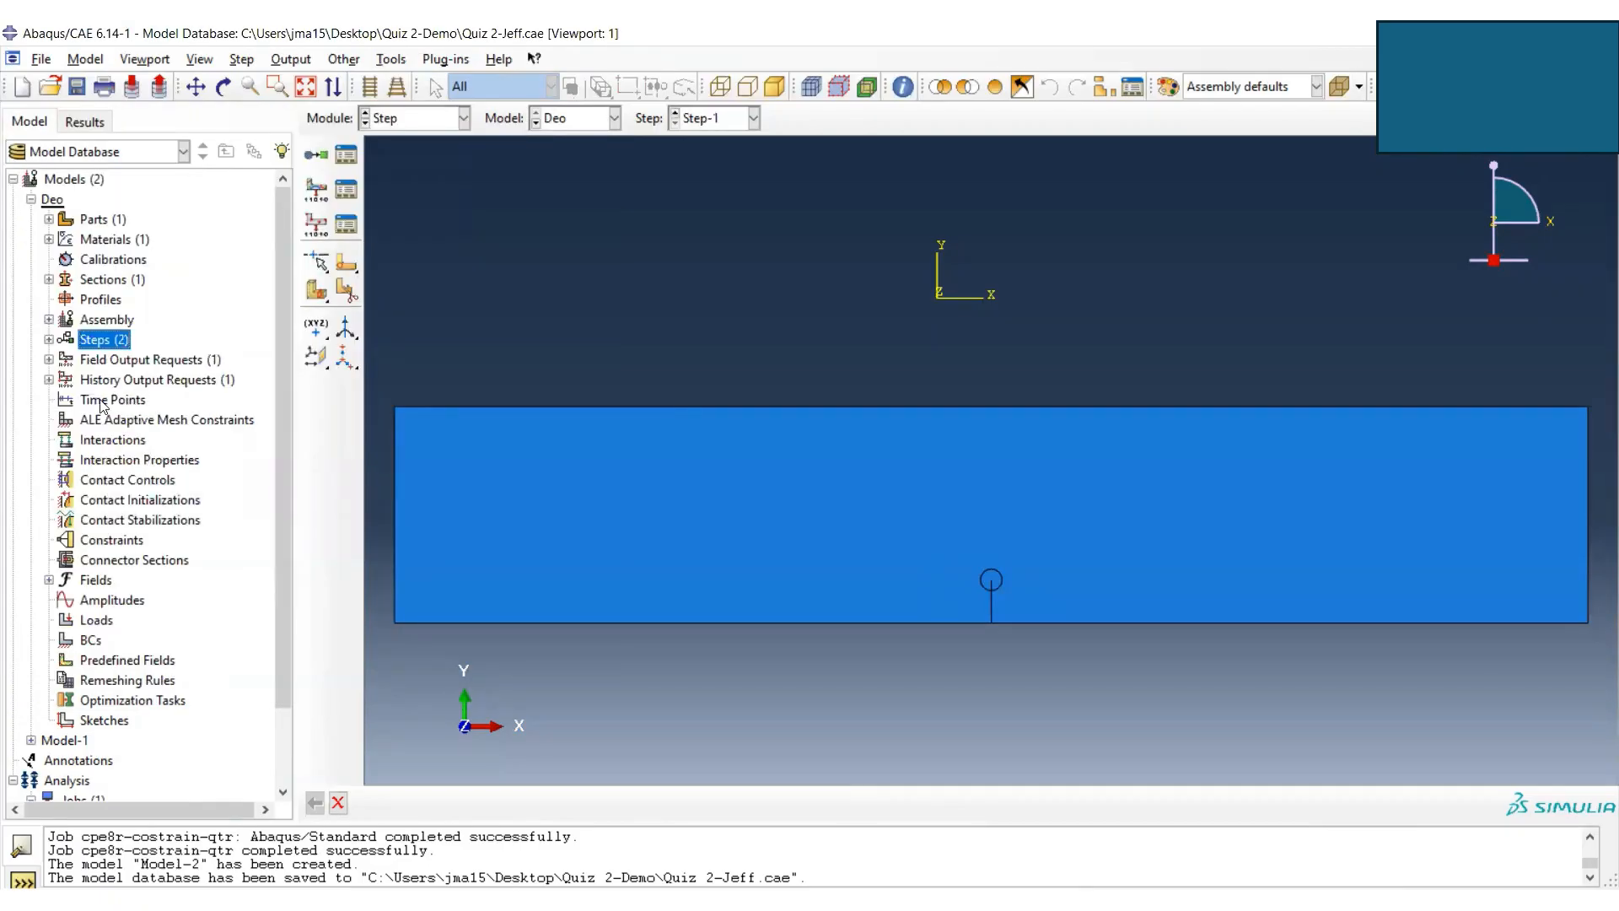
- Create a history output request named COntour Integral History in Step-1 for the crack domain Crack-1, with 5 contours
click(49, 379)
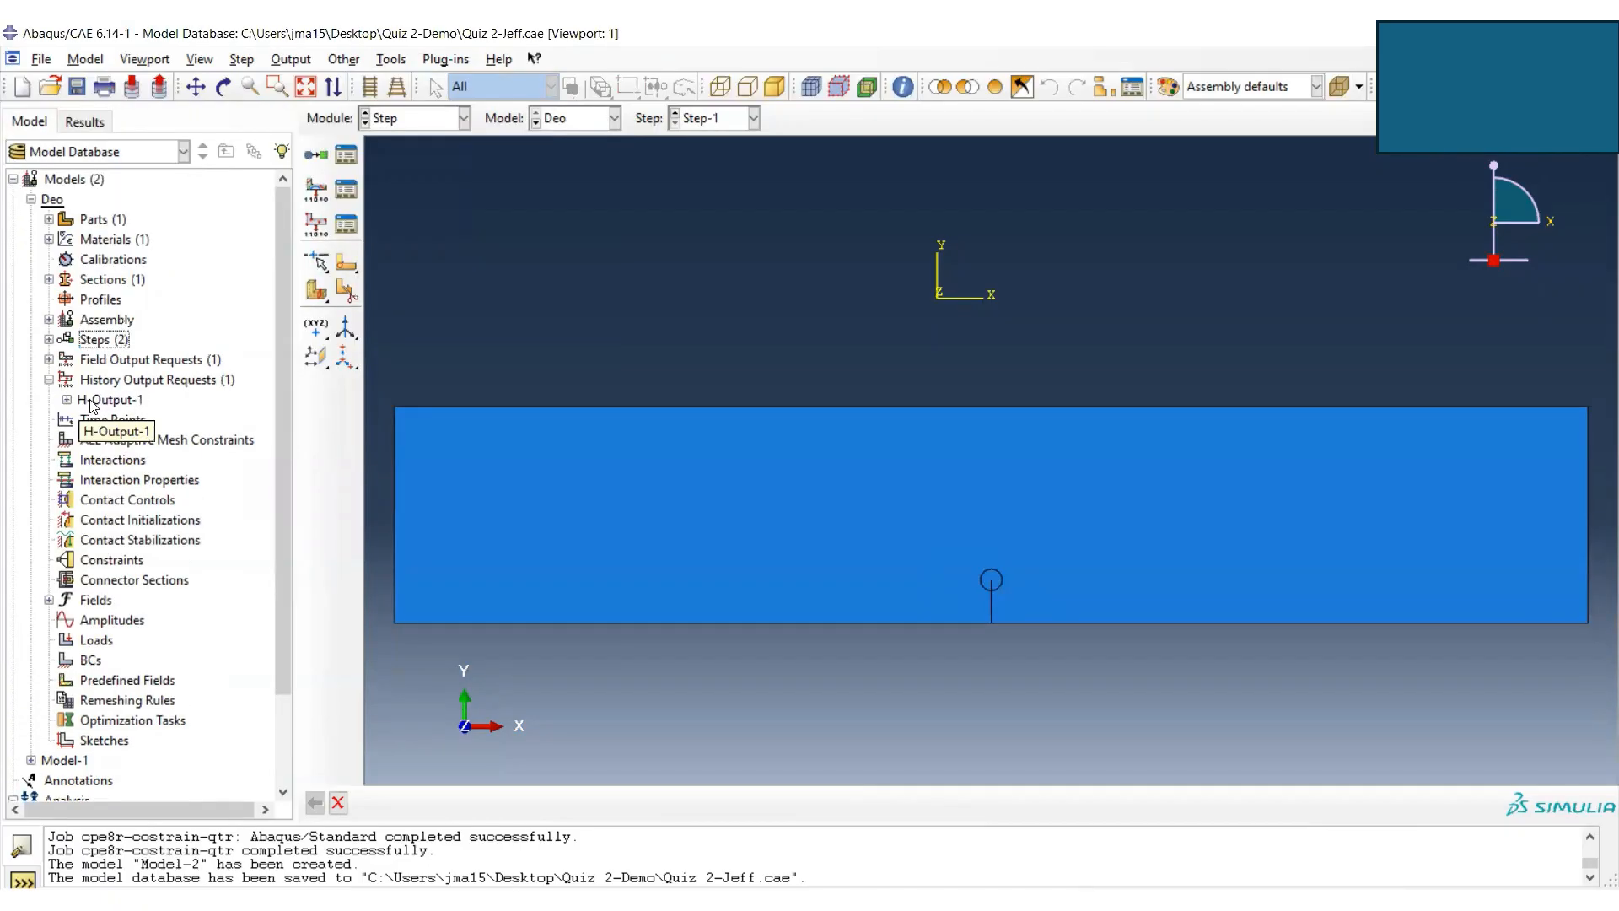
double_click(162, 381)
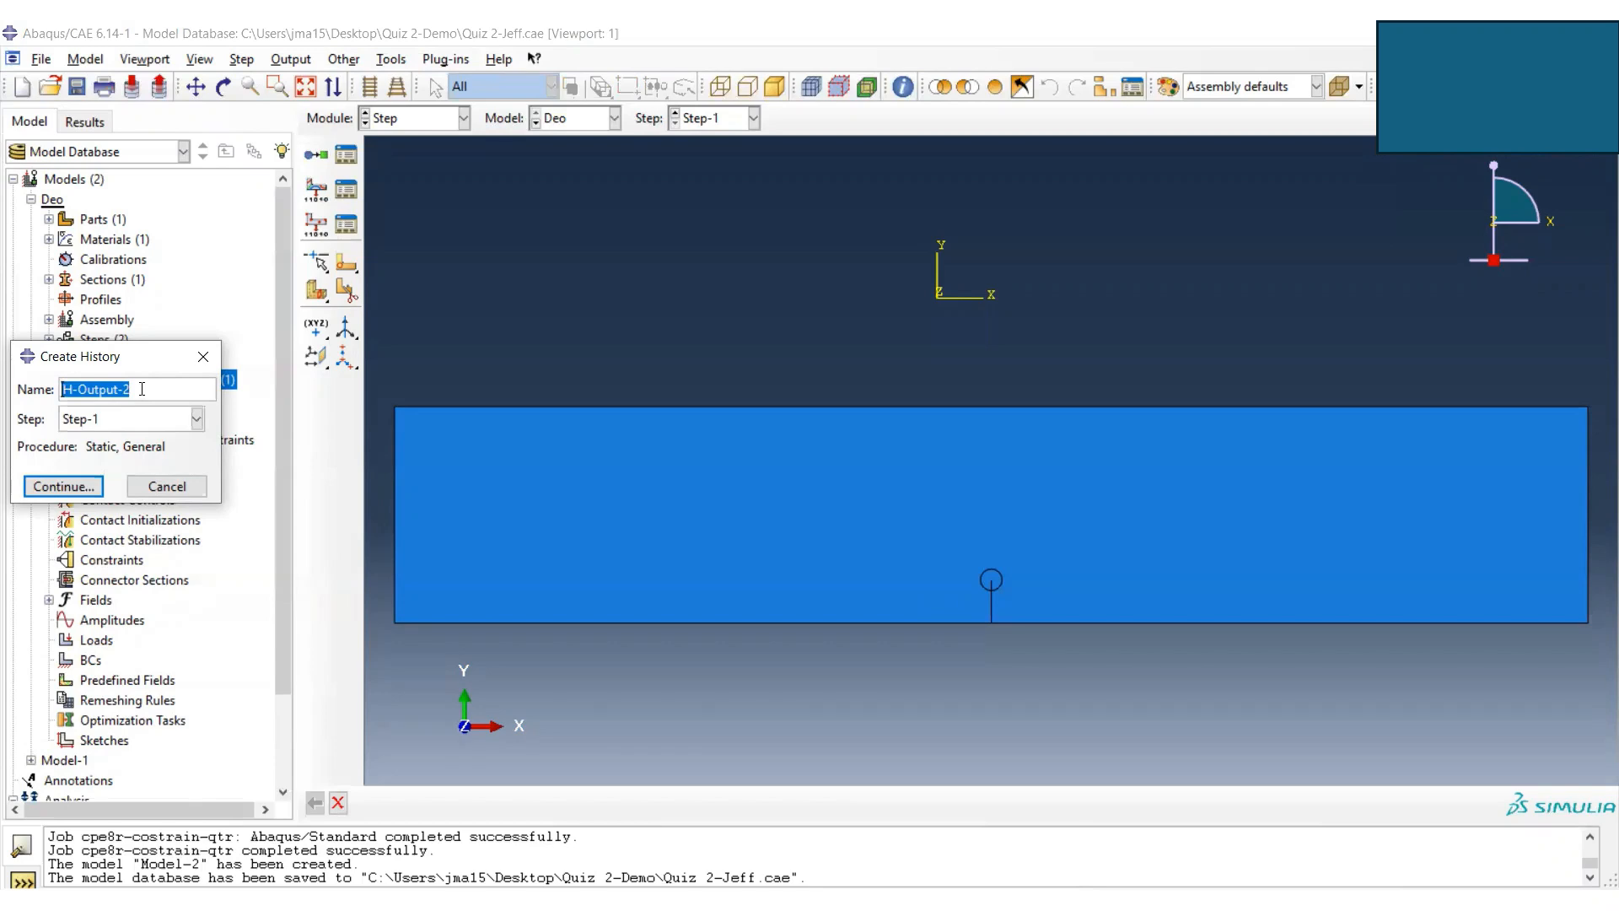
text(COntour Integral History)
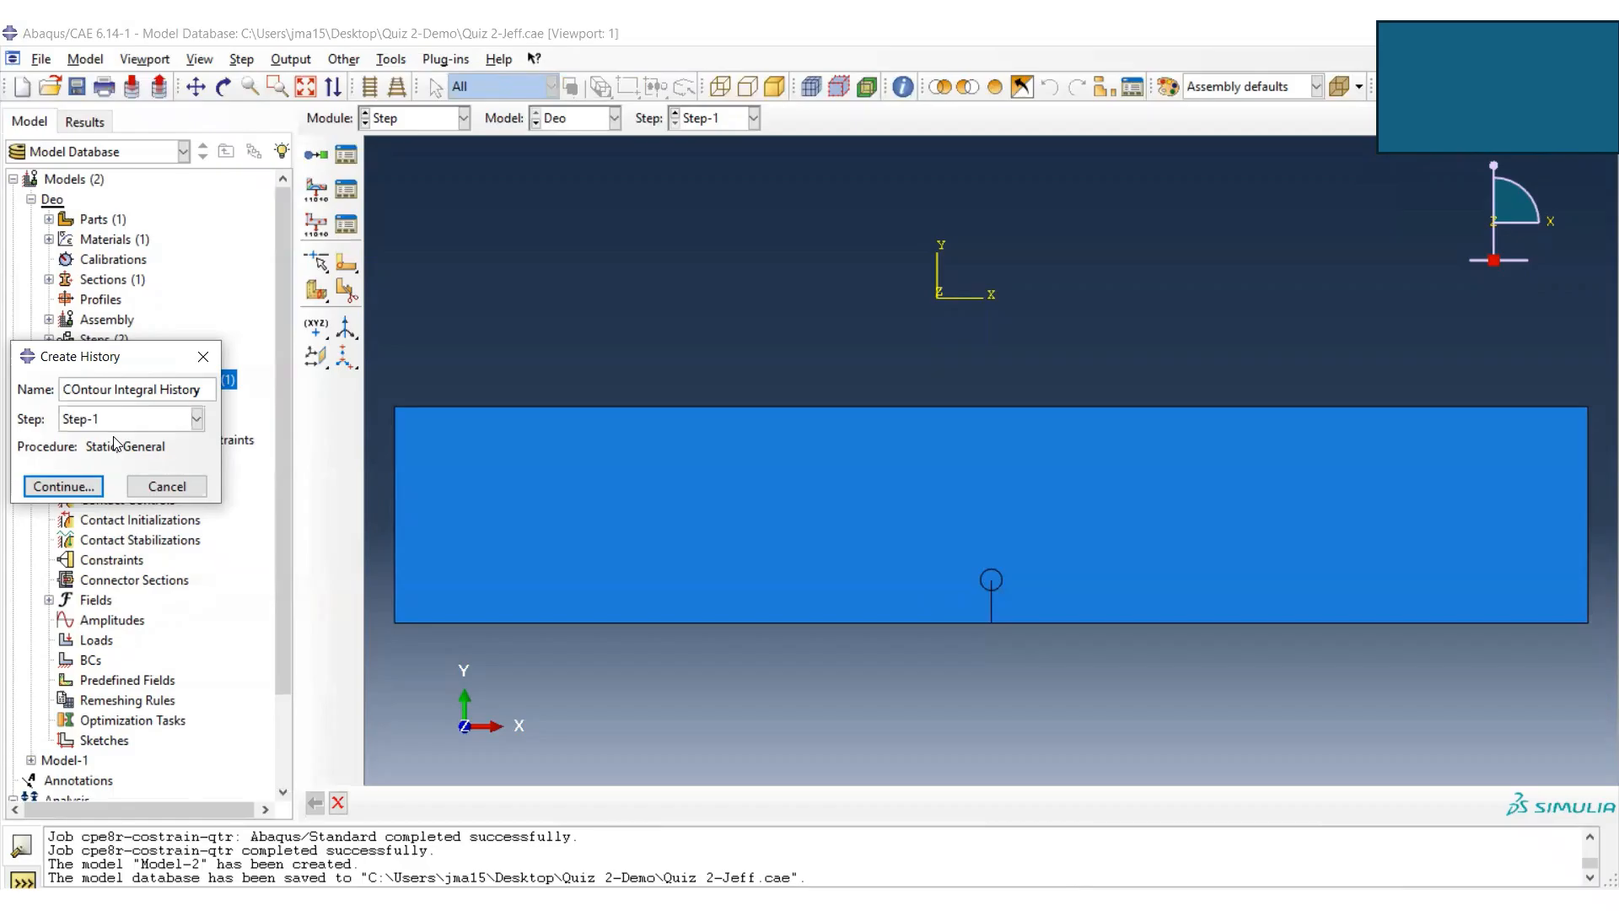
click(63, 492)
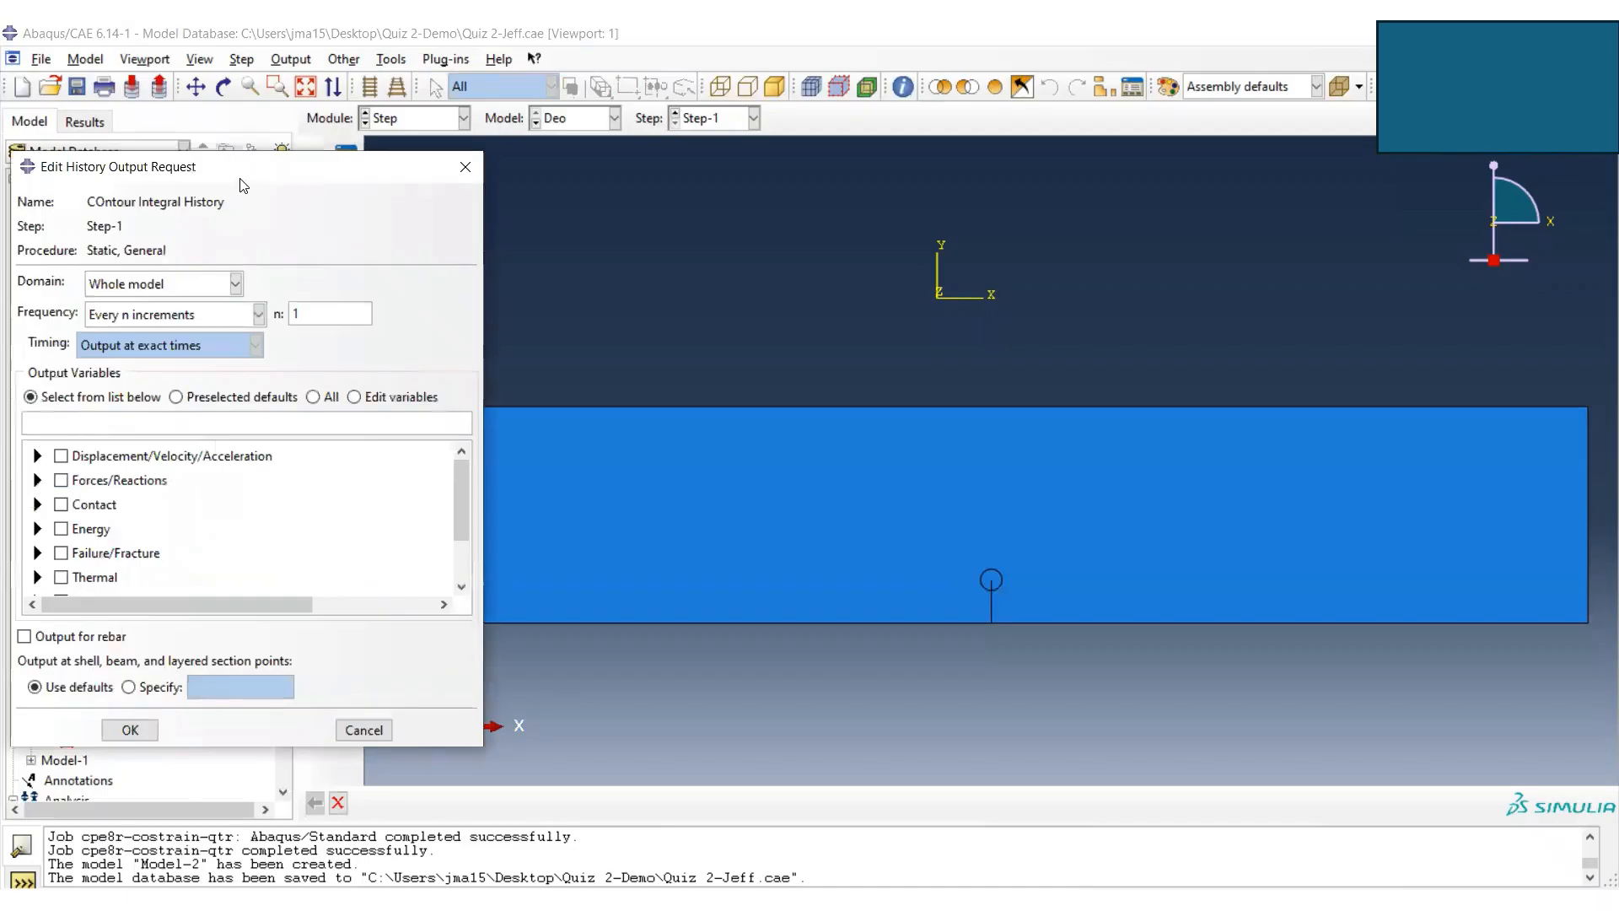
click(236, 285)
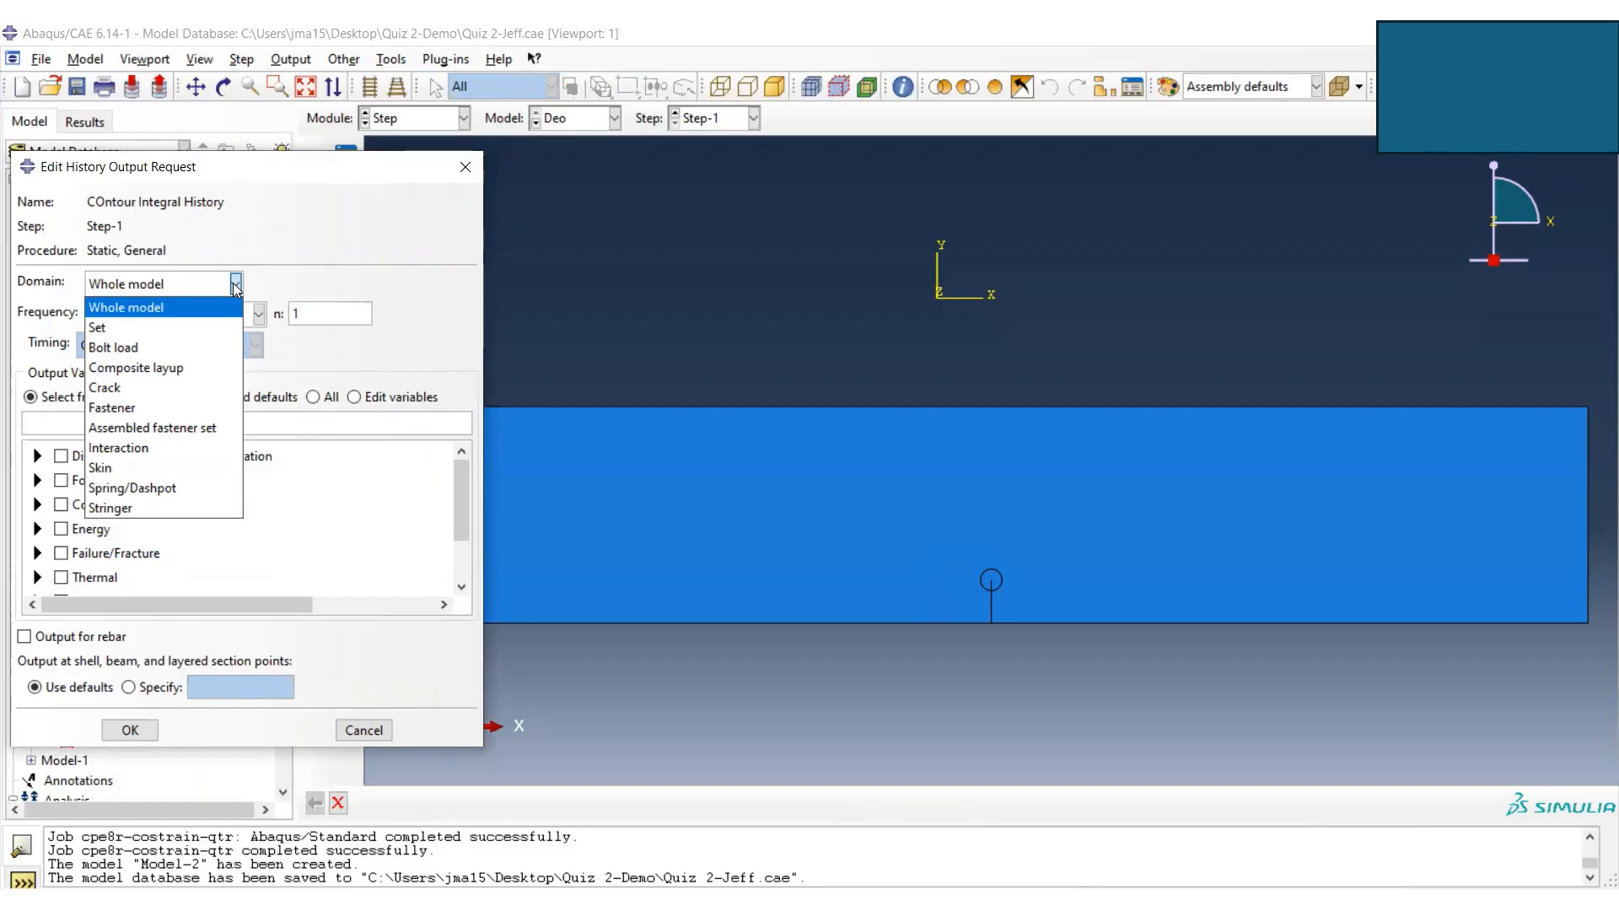
click(164, 385)
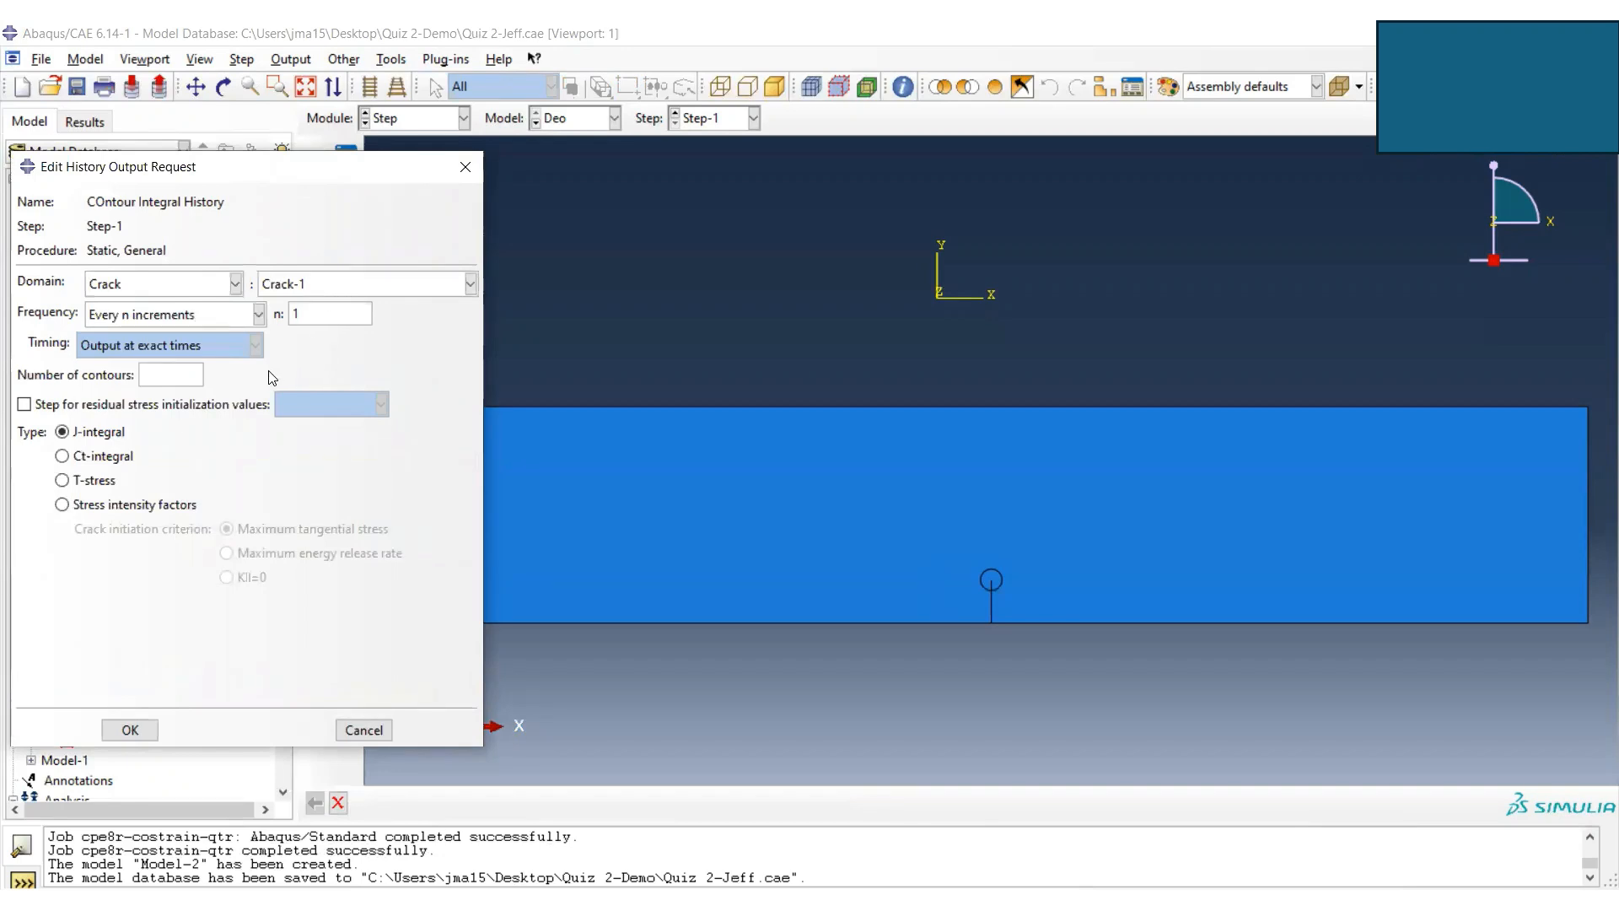
click(172, 381)
text(5)
click(131, 730)
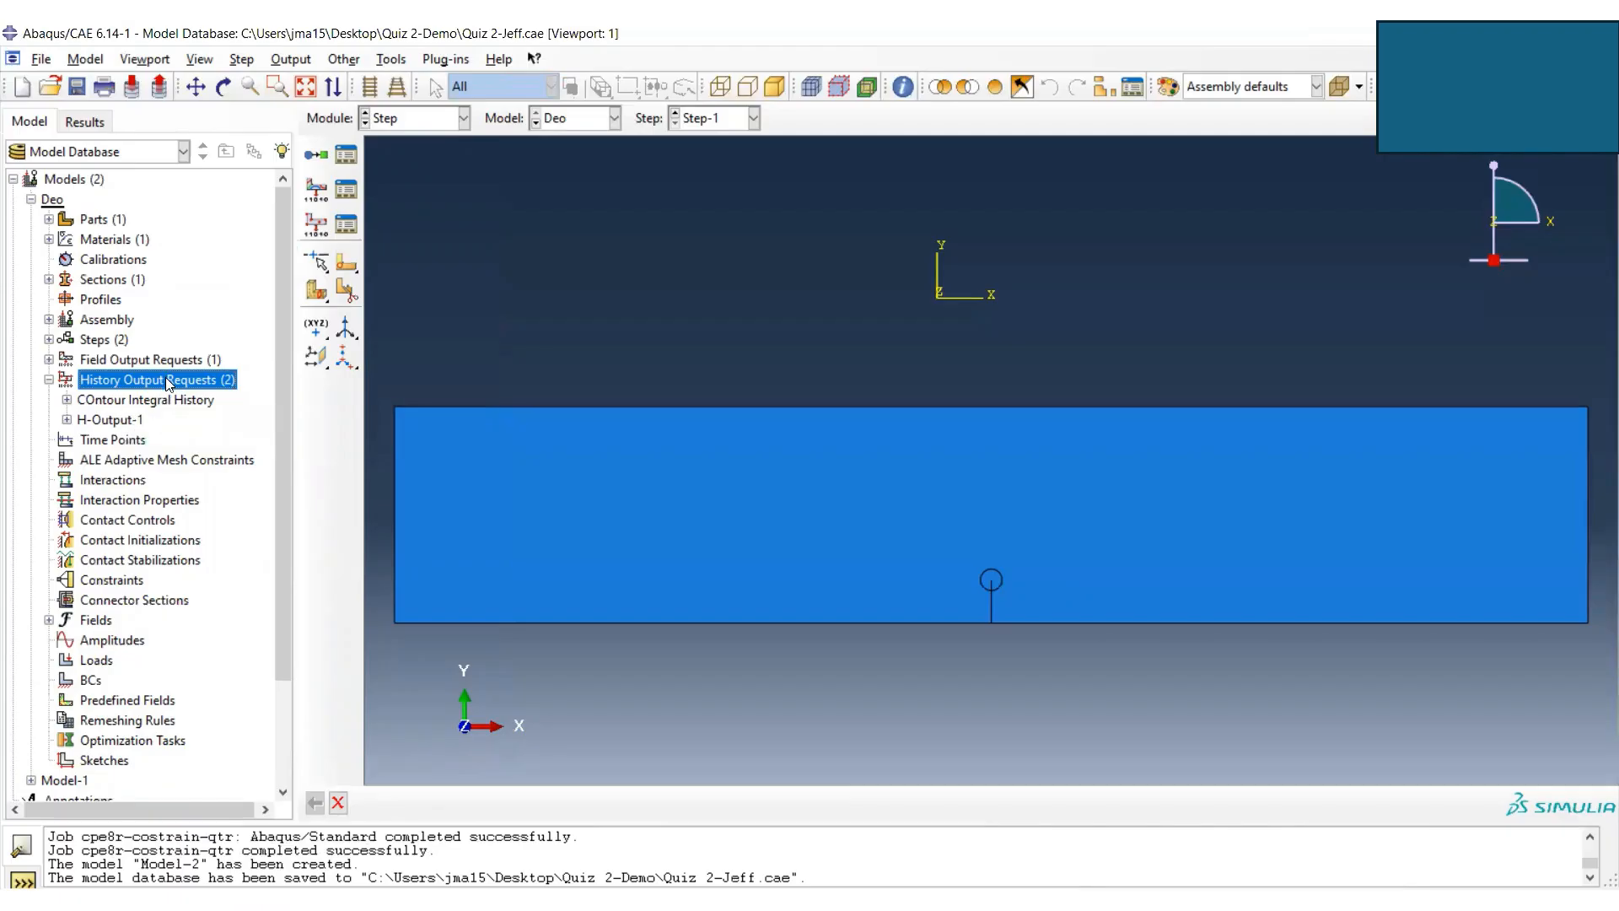
- Create a history output request named Stress Intensity Factor for Crack-1 in Step-1, with 5 contours and the stress intensity factors type
double_click(144, 385)
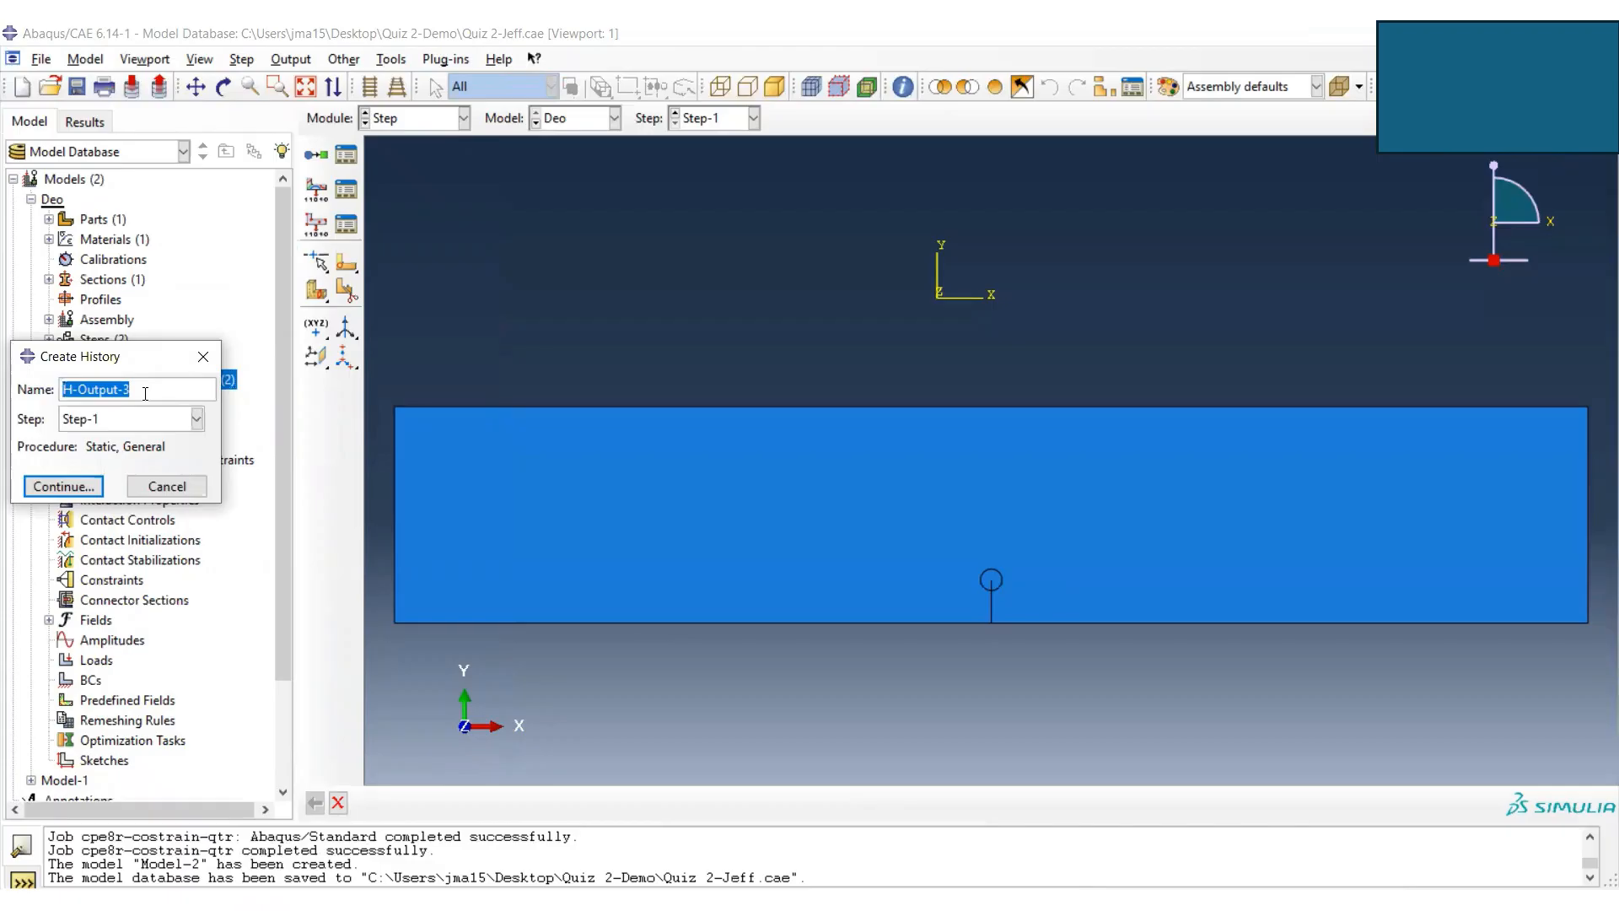
text(Stress Intensity Factor)
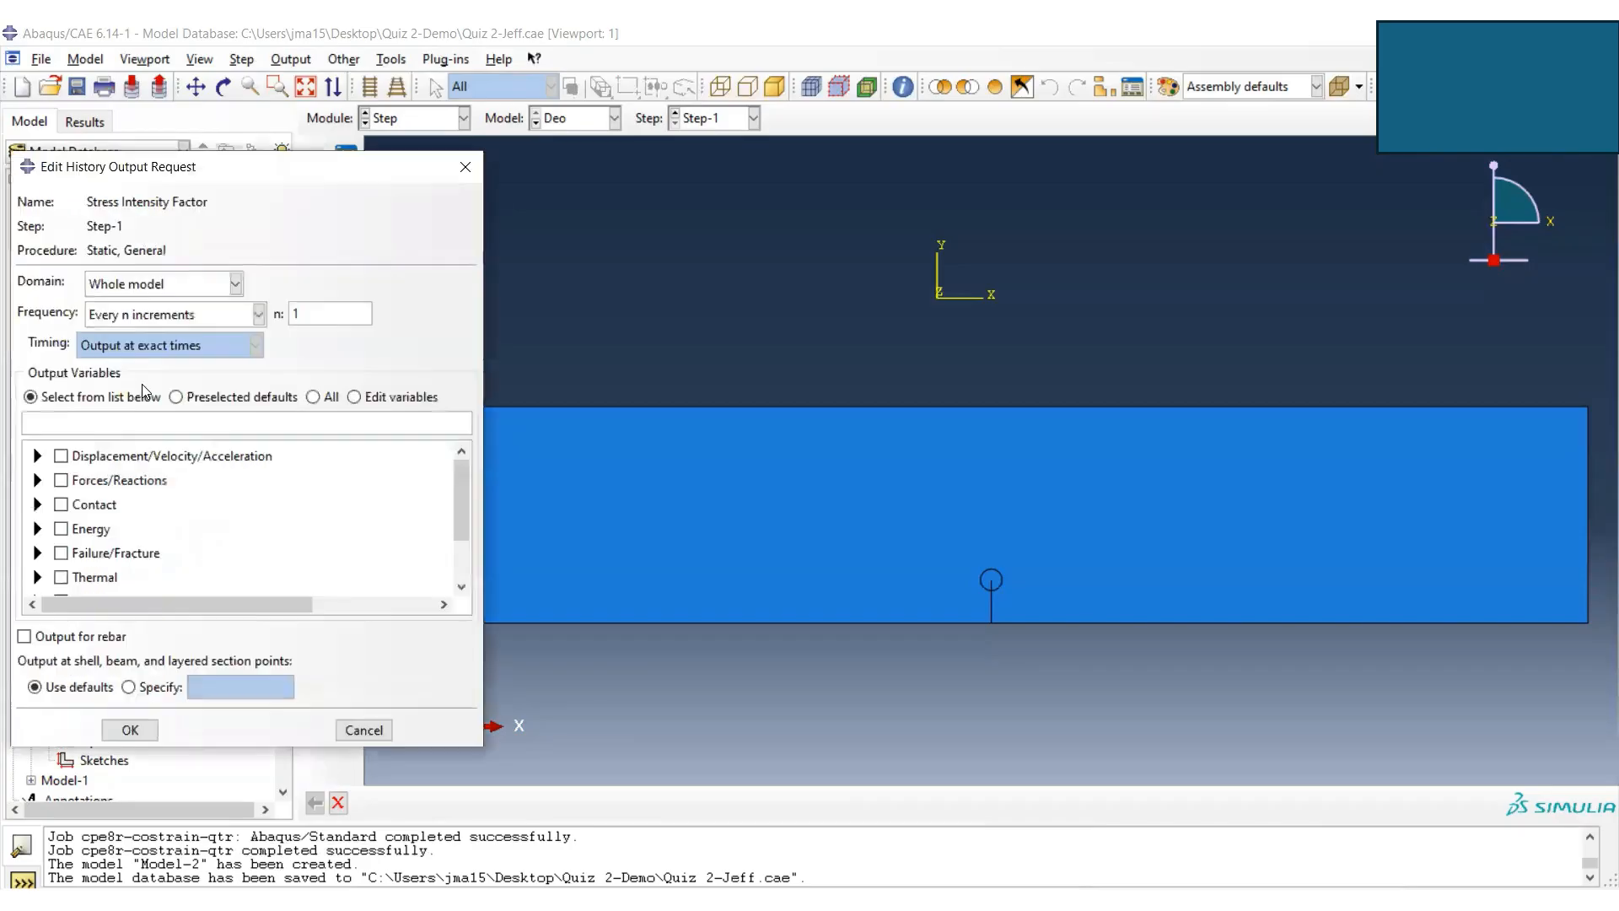
key(Return)
click(235, 285)
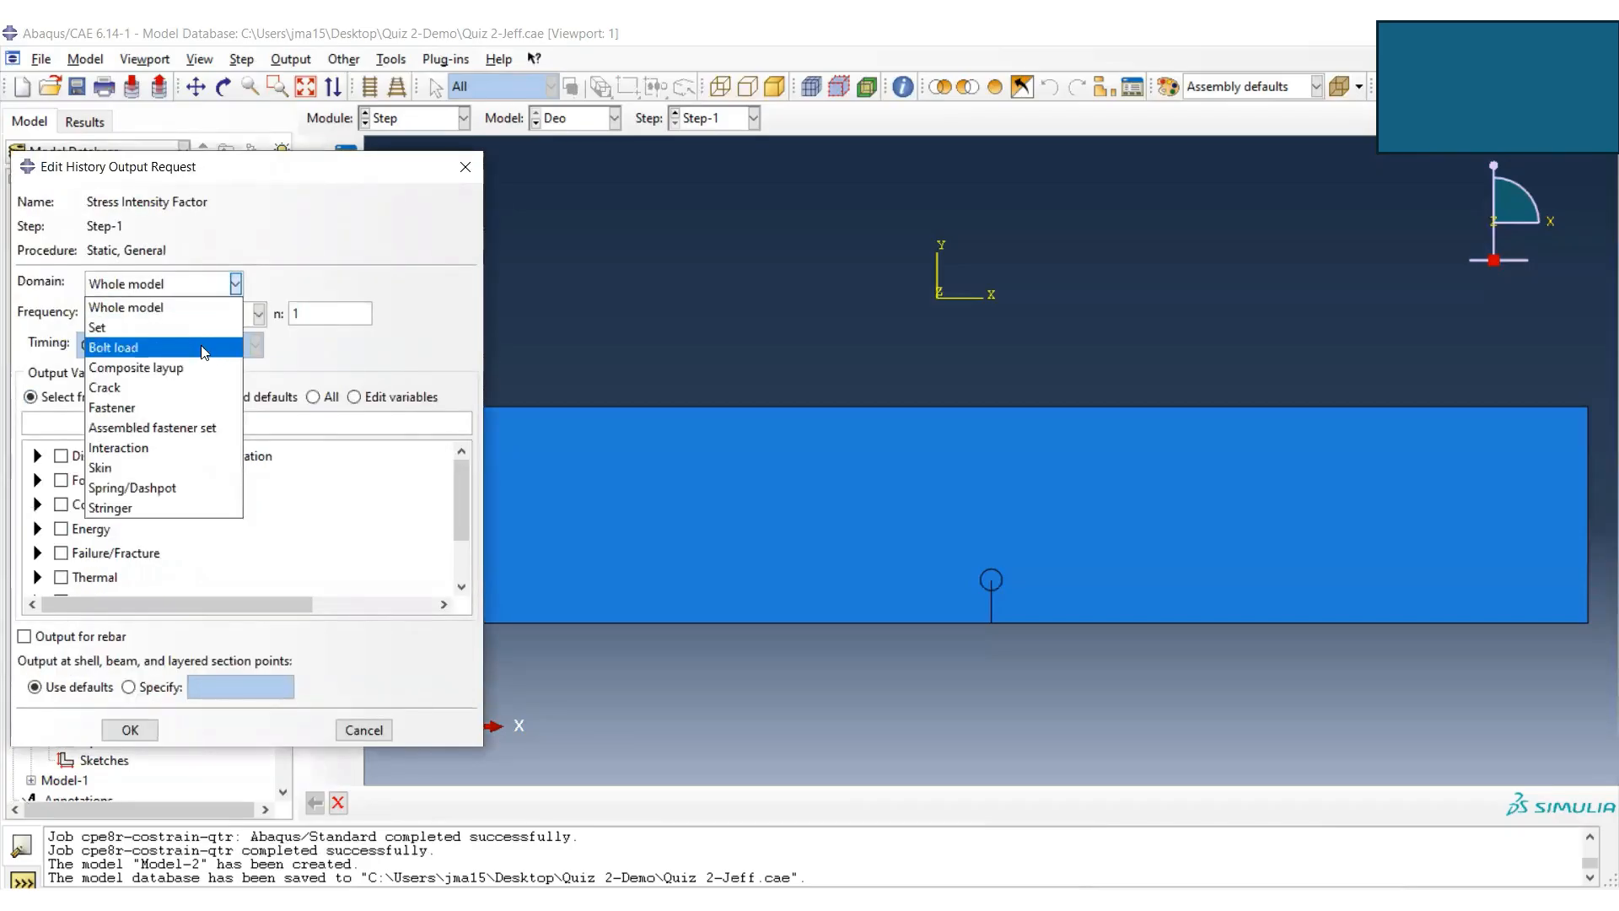
click(202, 387)
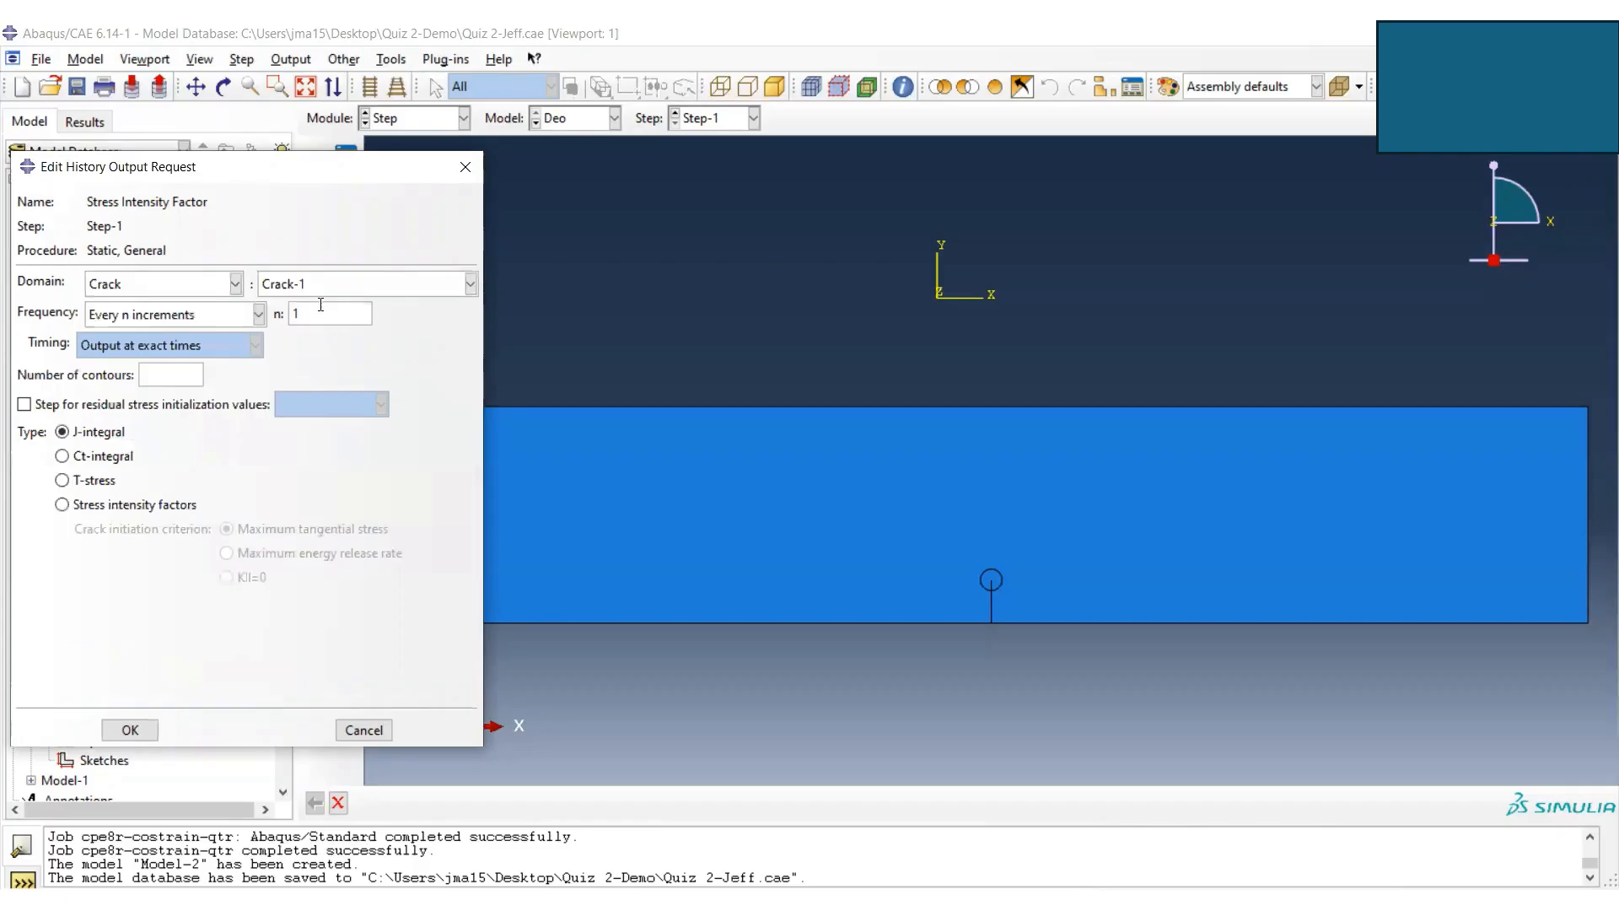
click(167, 372)
text(5)
click(76, 504)
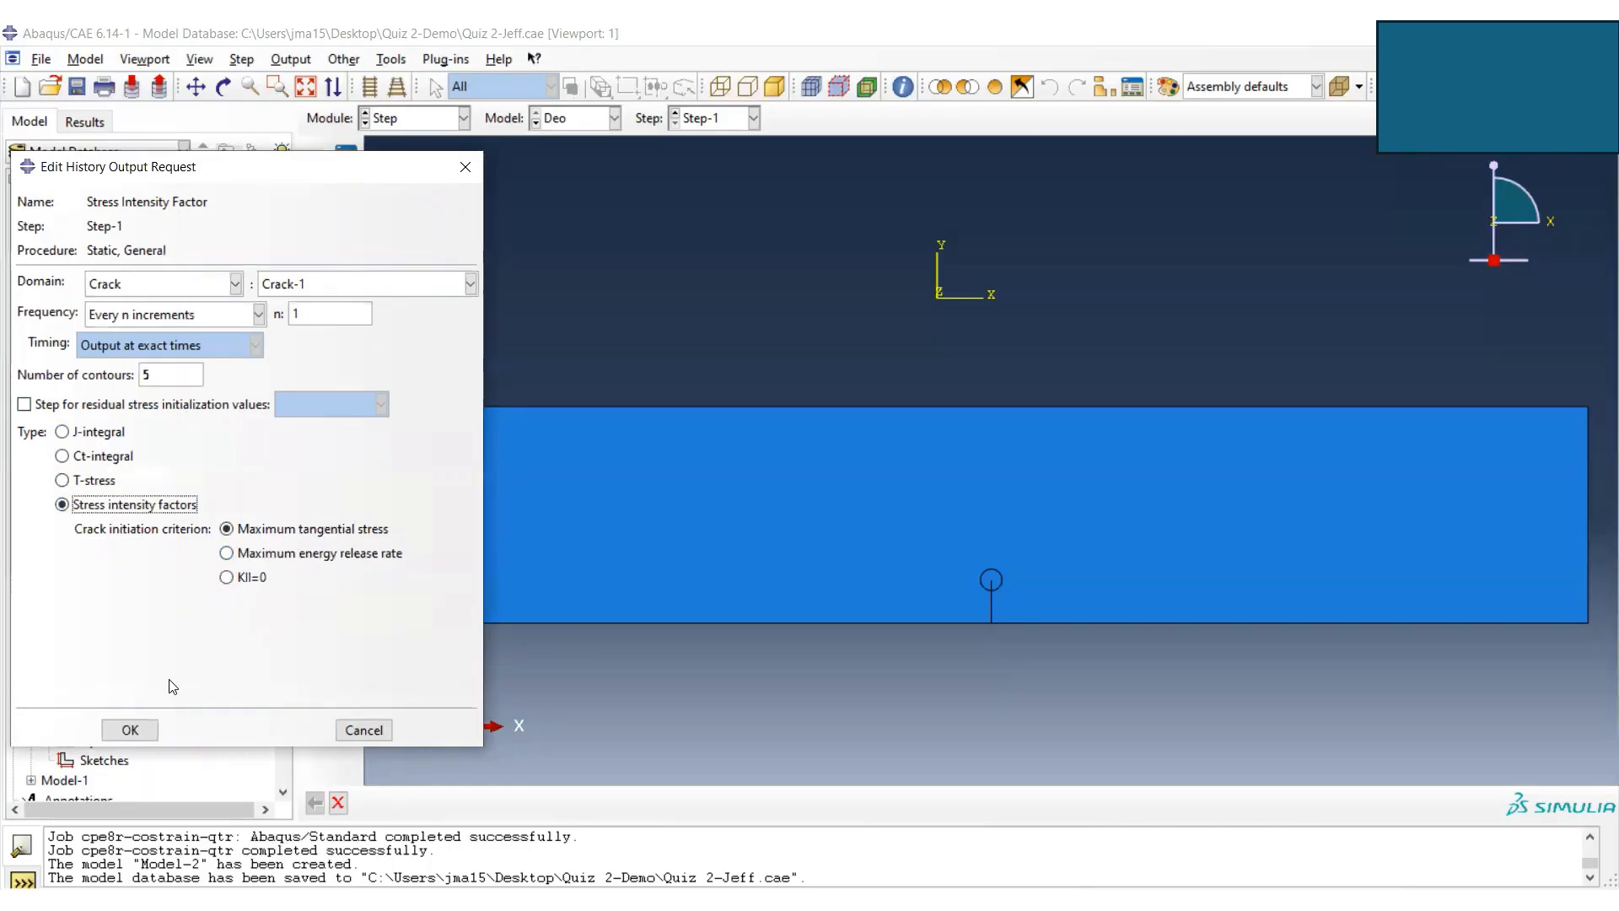
click(133, 733)
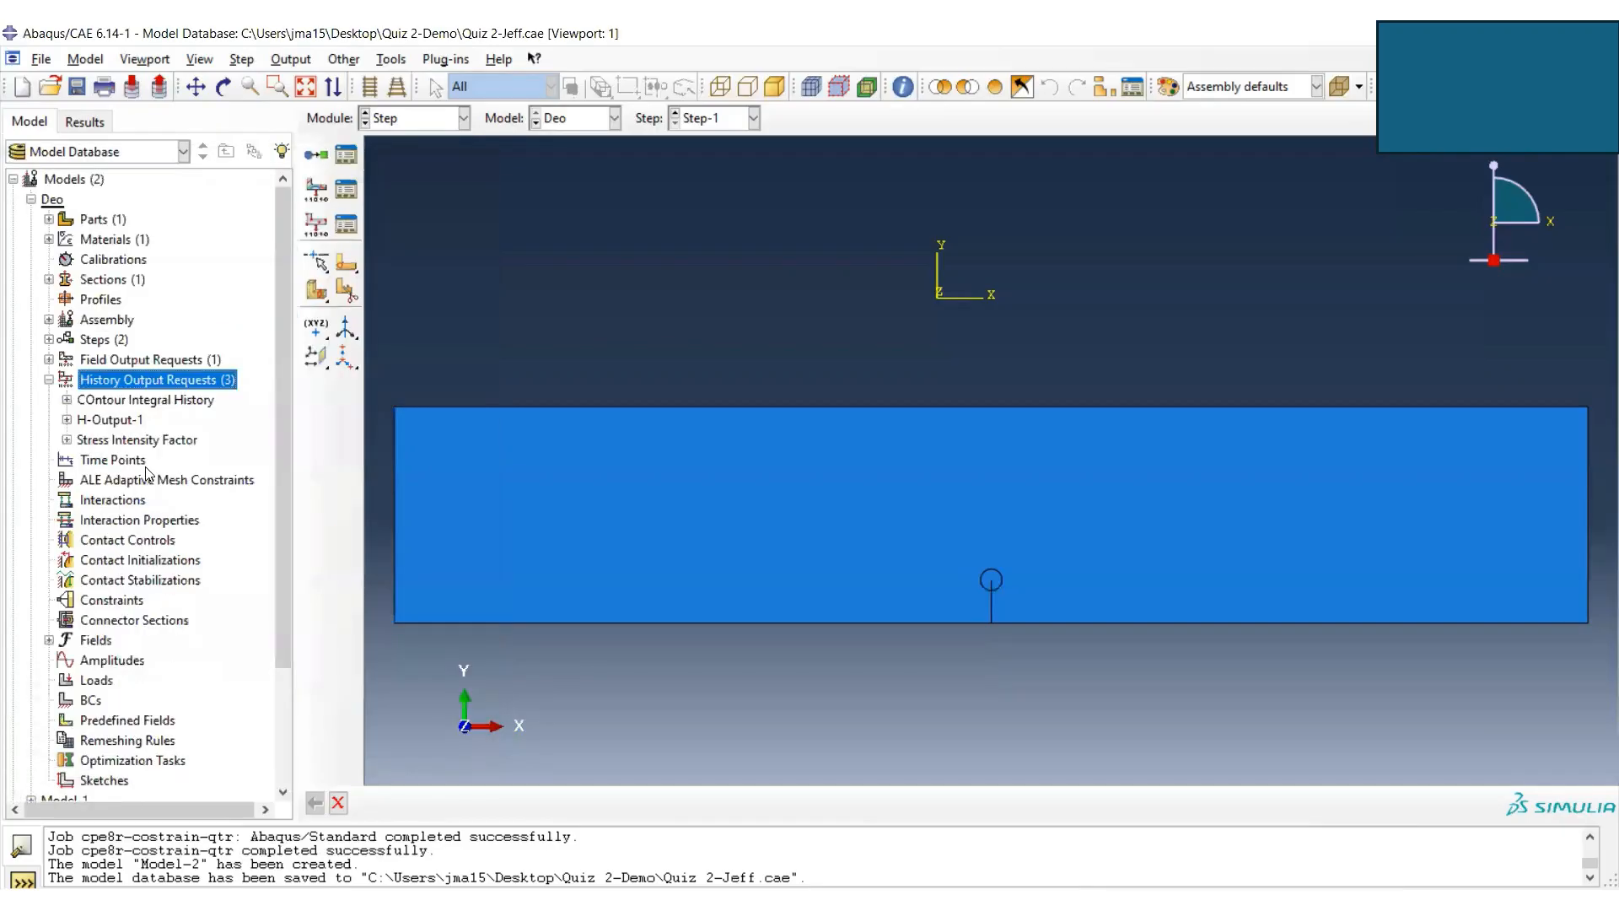
- Review the settings of the COntour Integral History and Stress Intensity Factor requests, and save the model database
click(145, 402)
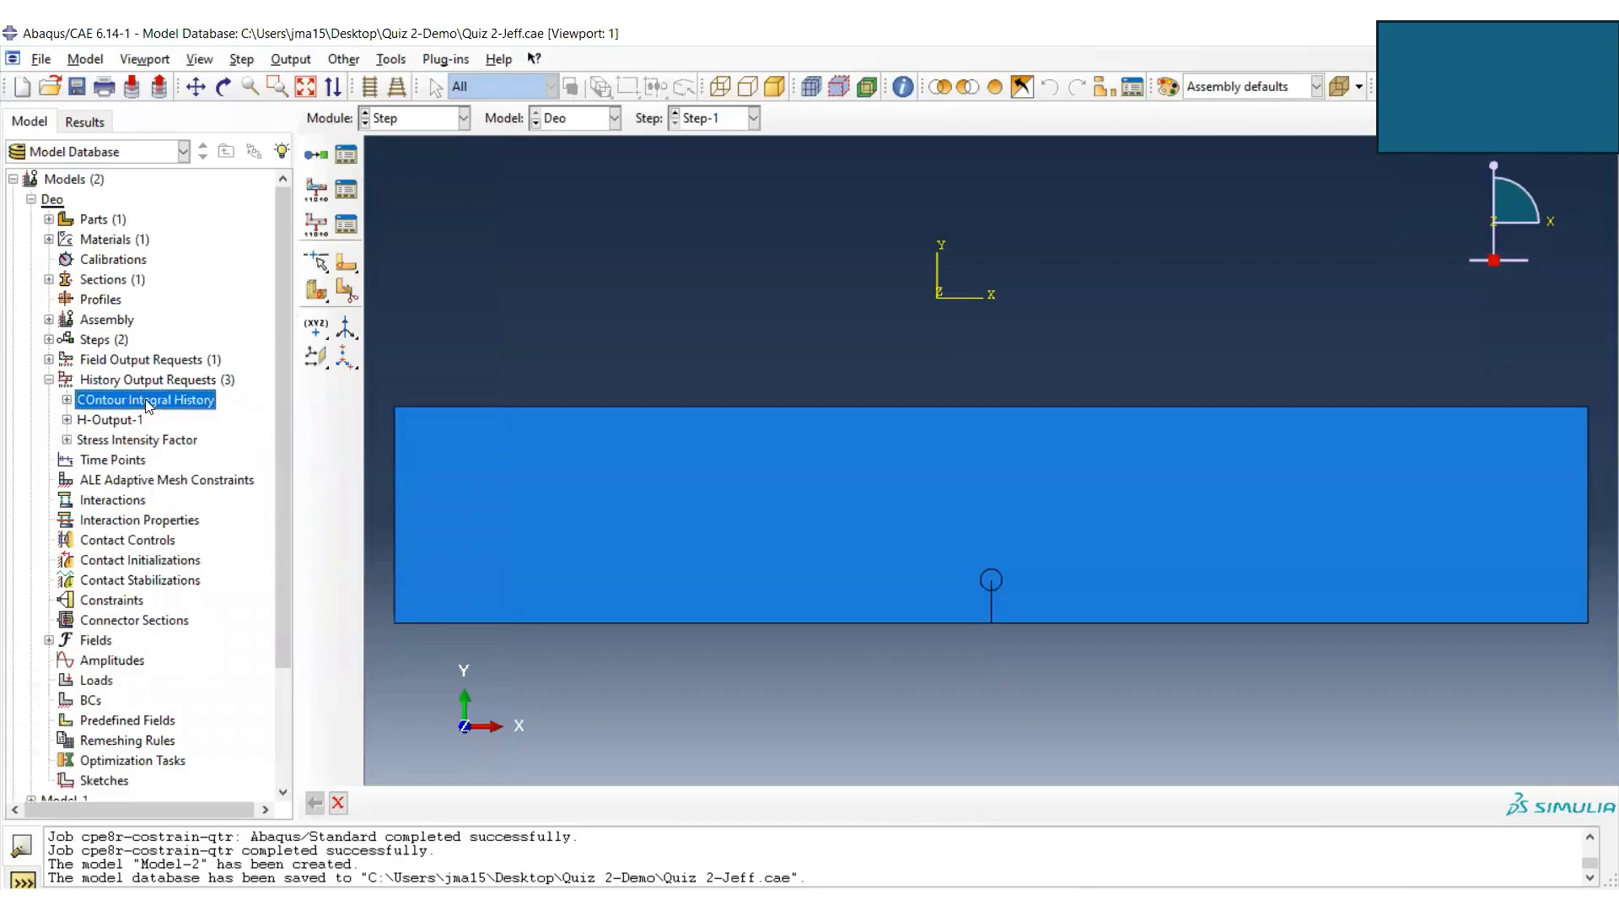
right_click(146, 403)
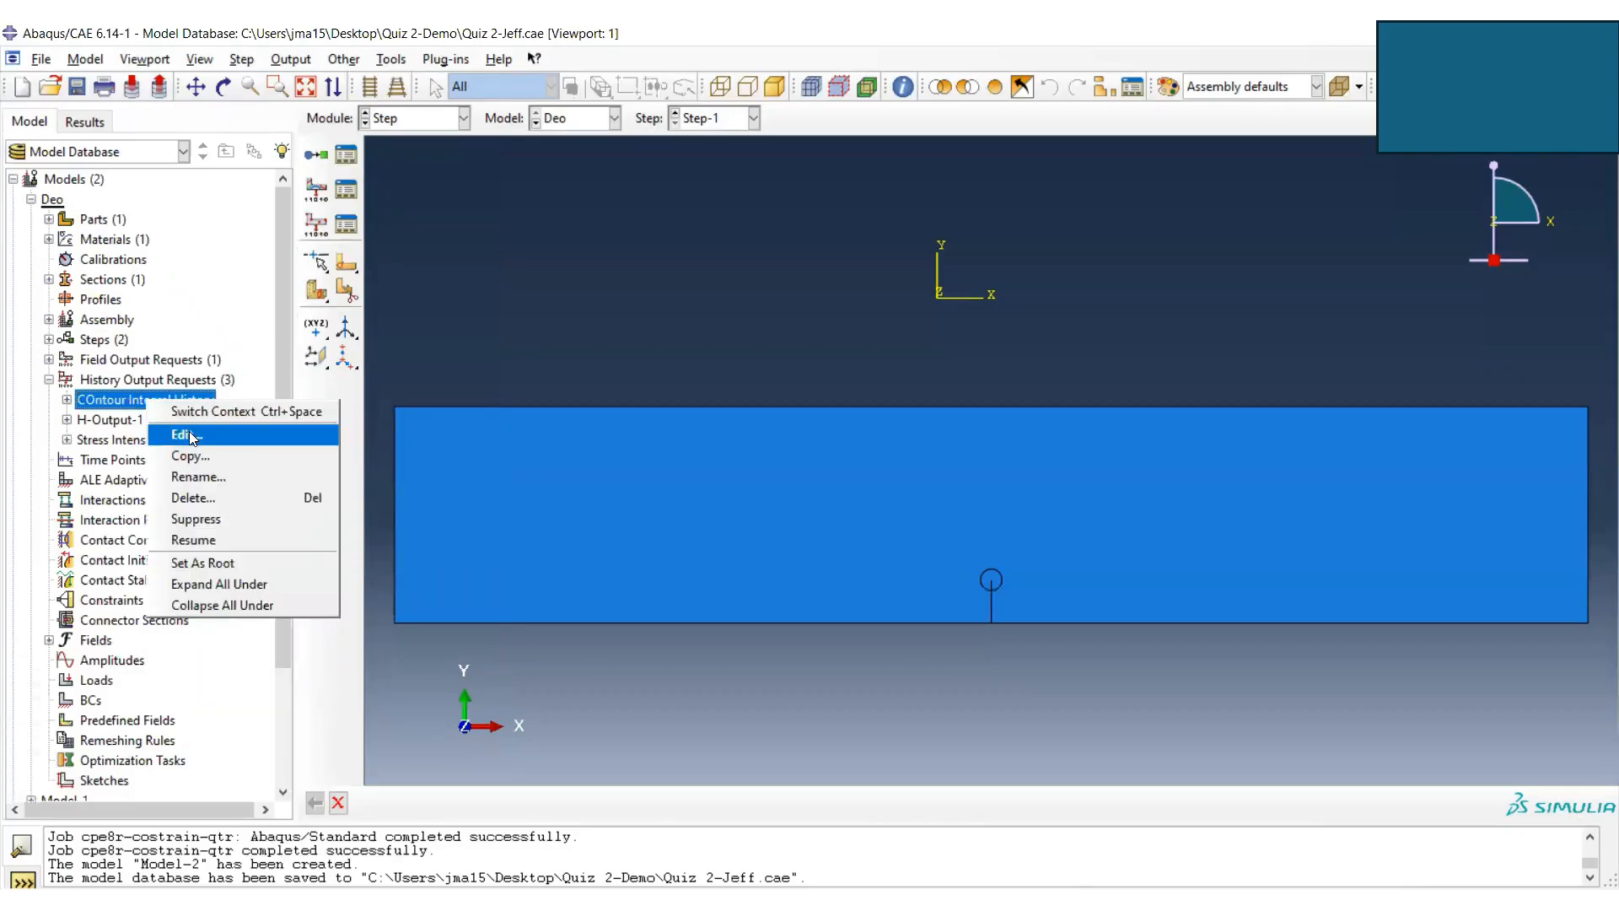
click(181, 438)
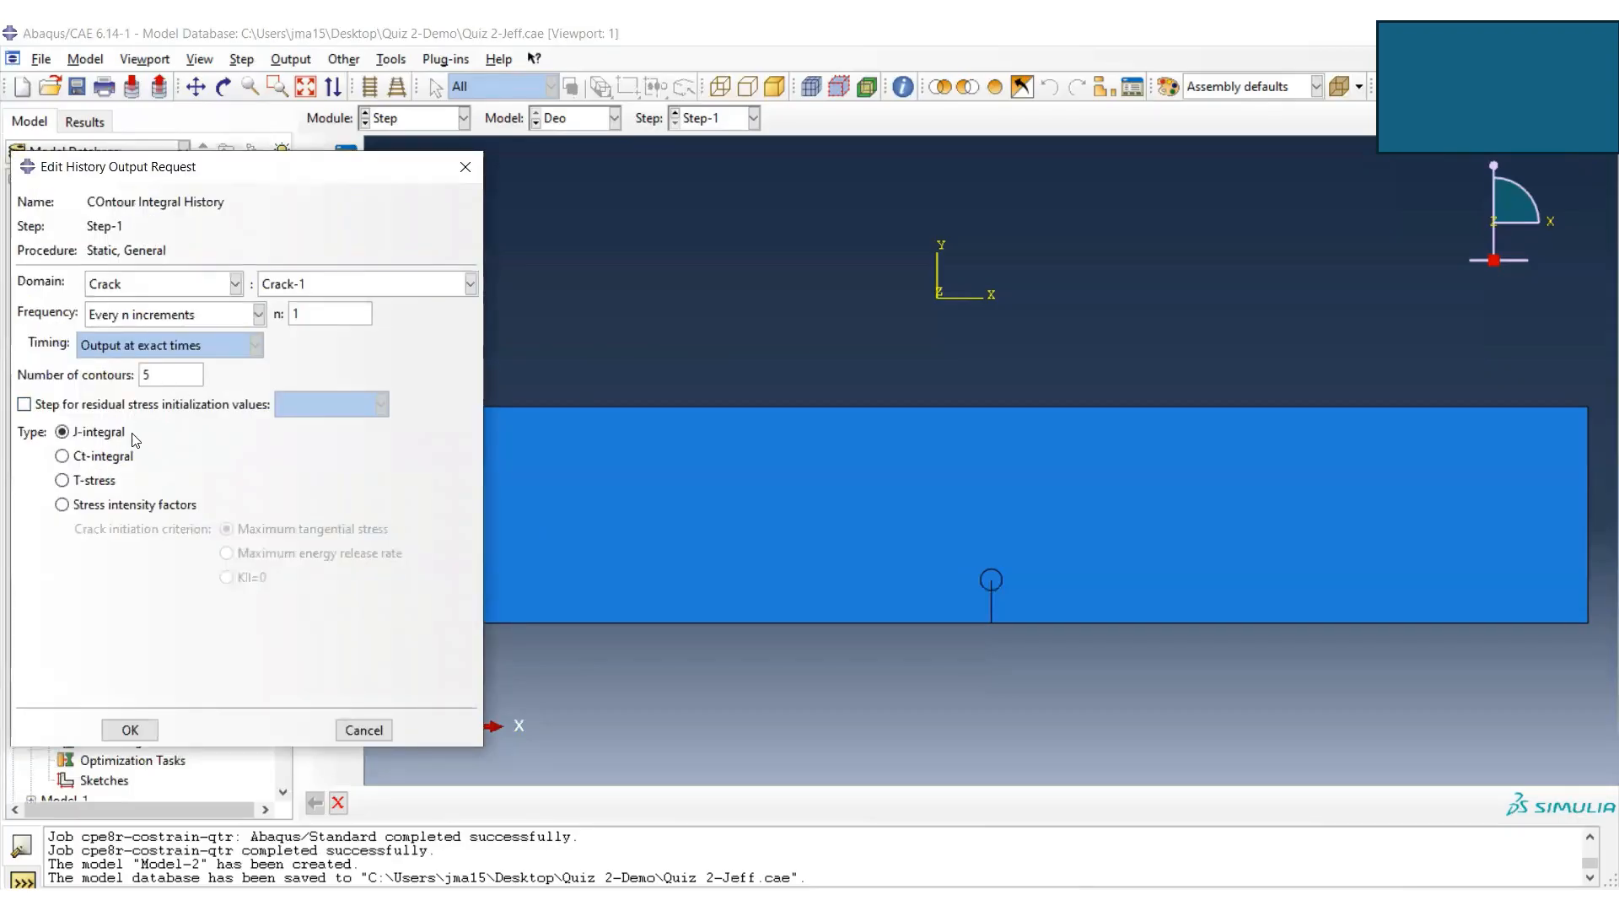
click(130, 729)
click(129, 440)
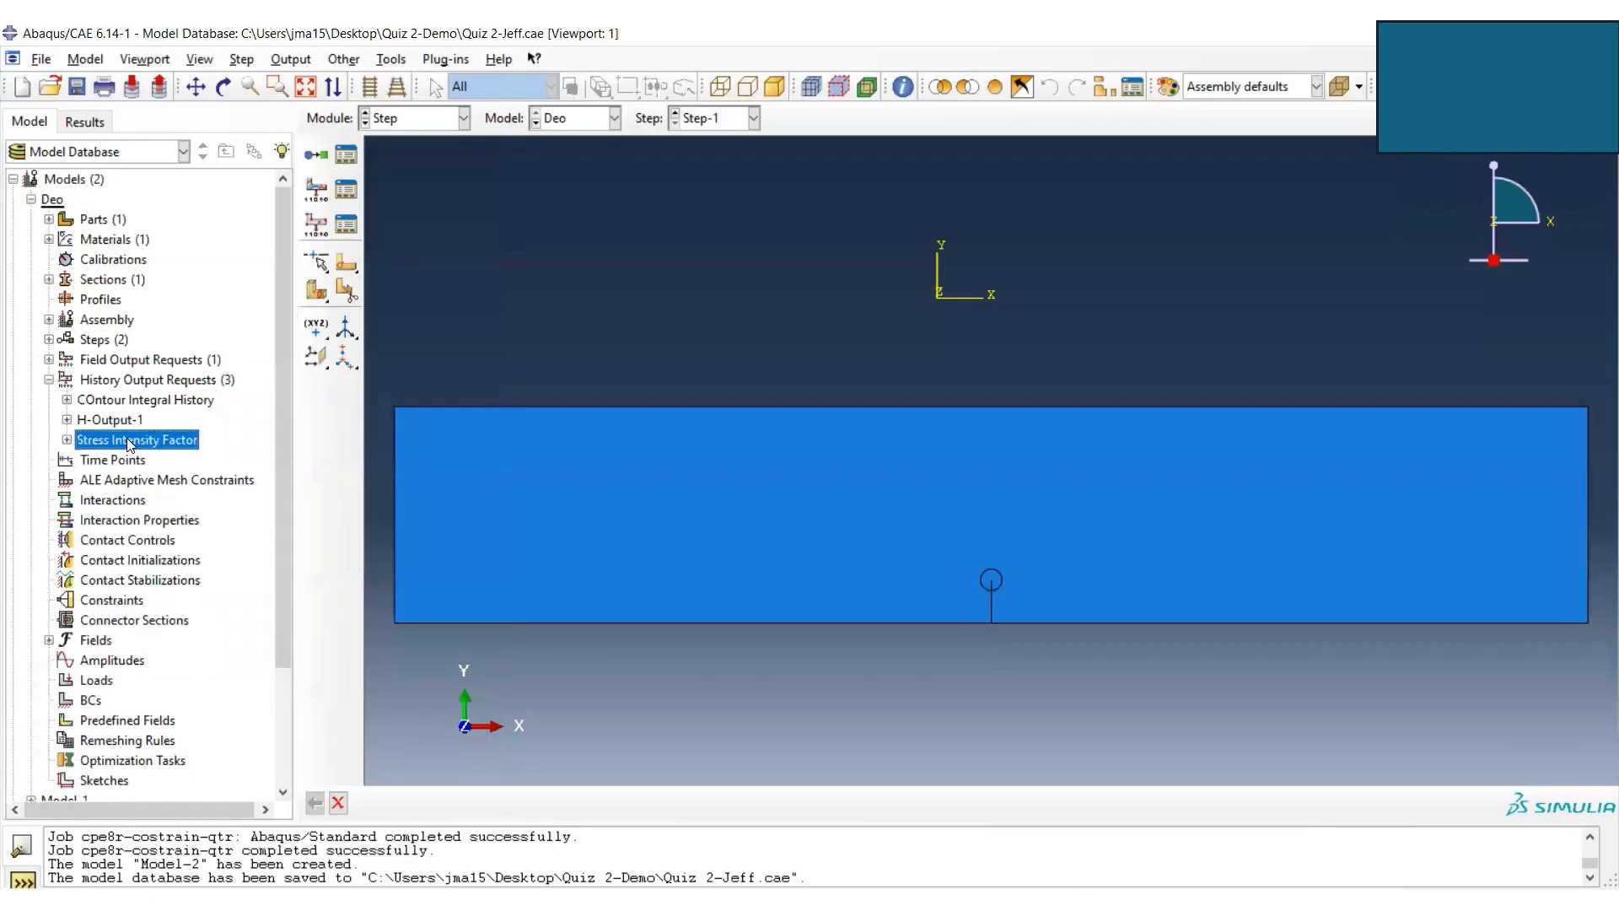
right_click(129, 440)
click(148, 473)
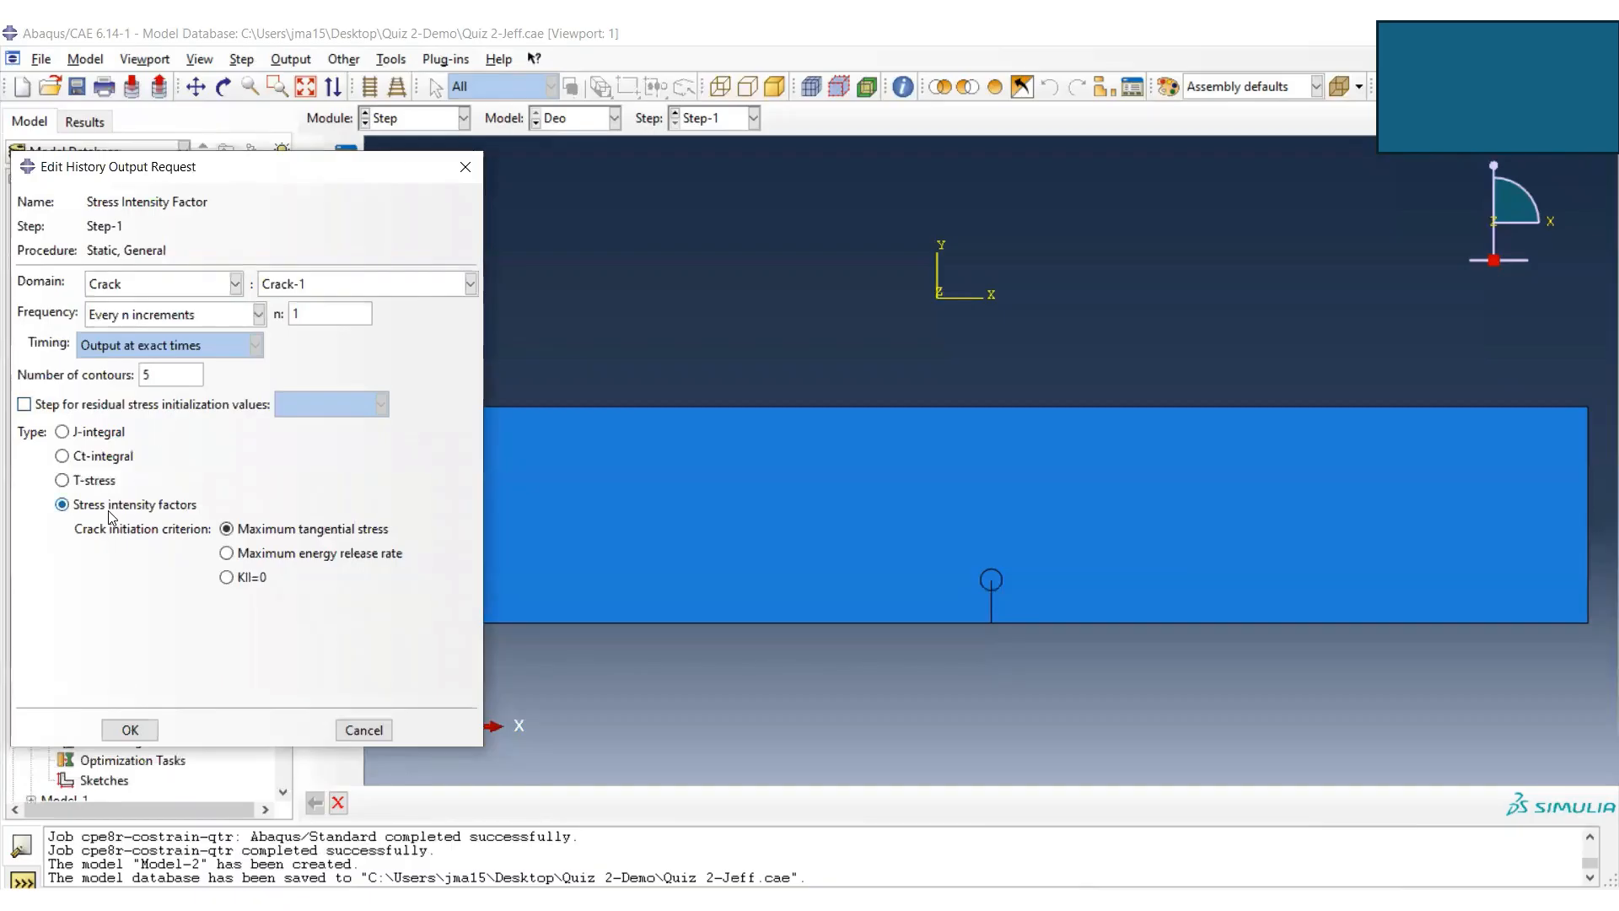
click(131, 730)
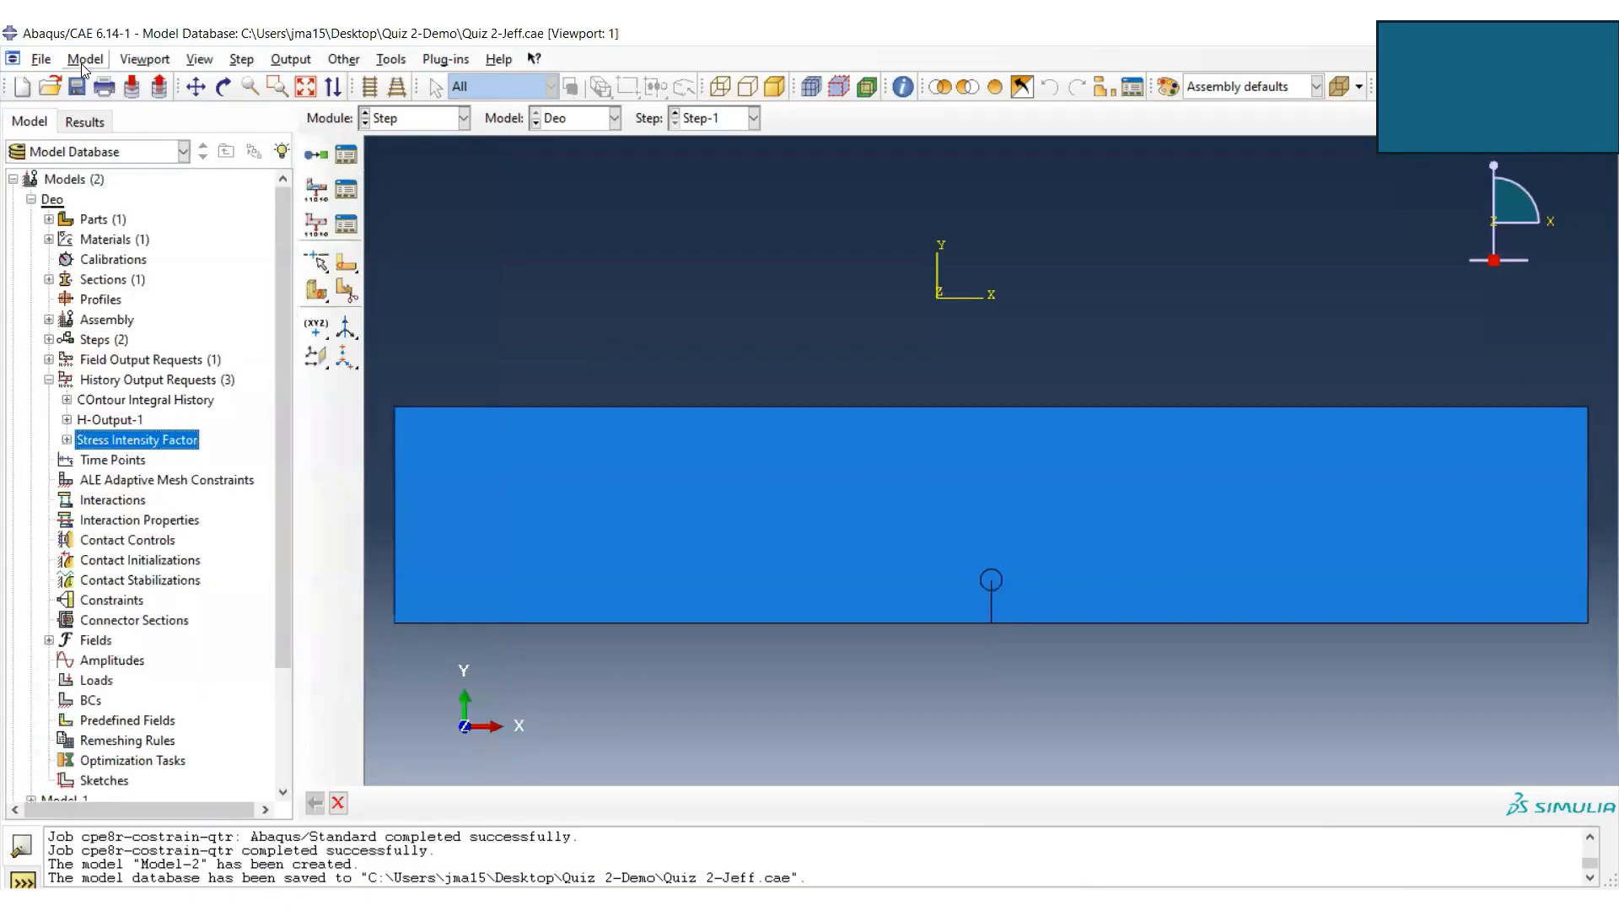
click(77, 86)
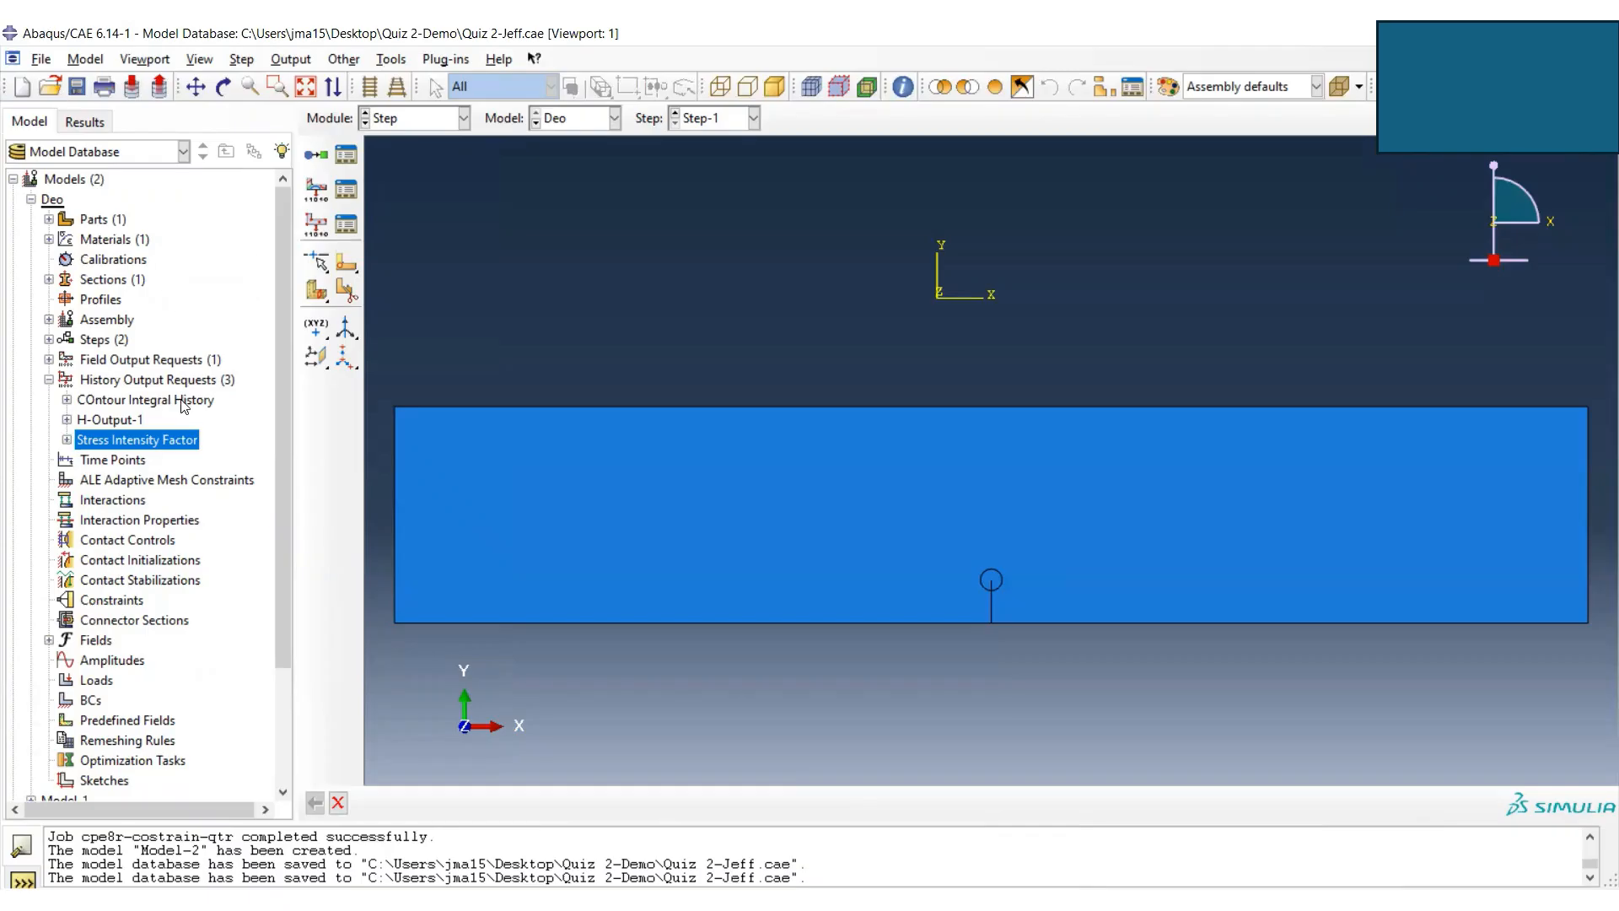
- Create a Displacement/Rotation boundary condition in Step-1 fixing U1 and U2 at 0 on the beam's left support point along the lower edge
drag(277, 423, 282, 504)
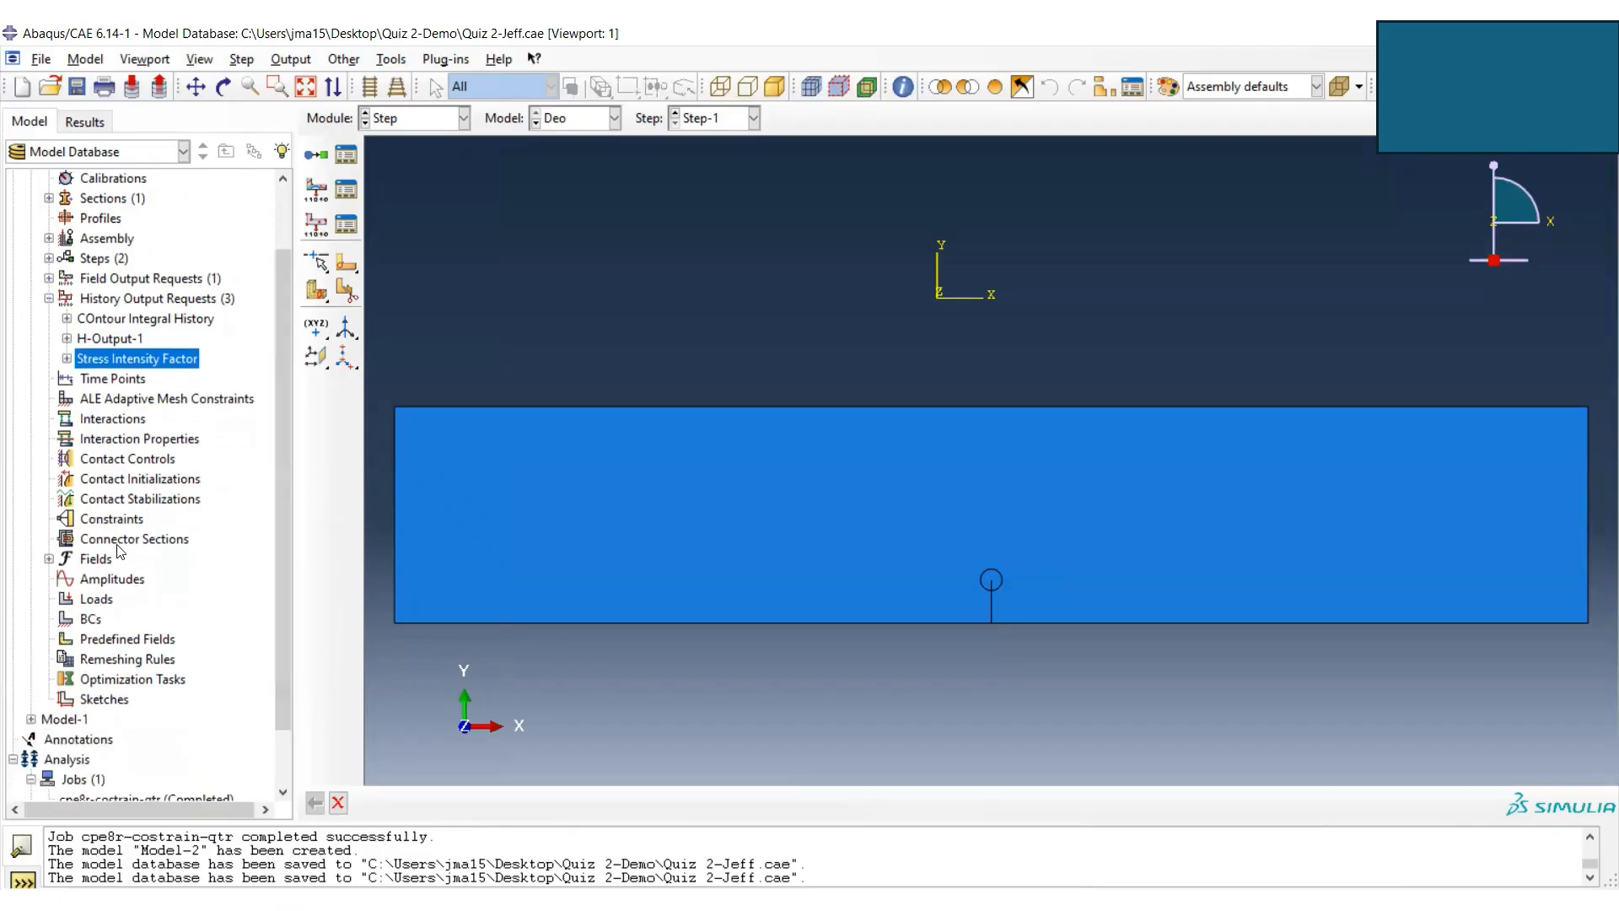
click(90, 620)
double_click(91, 620)
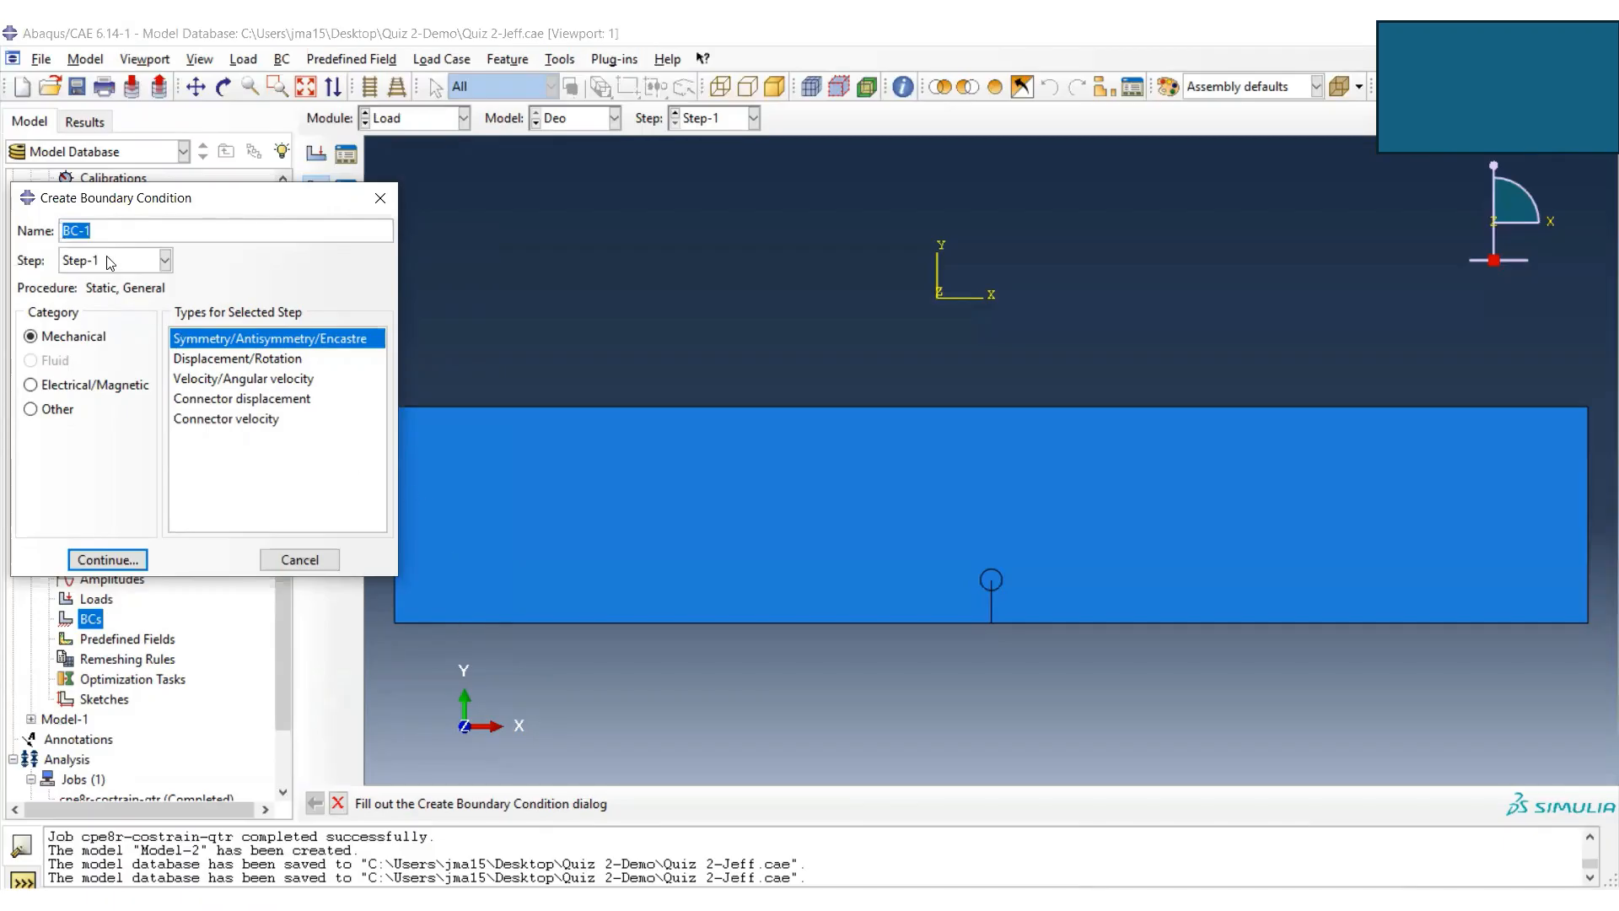
click(223, 360)
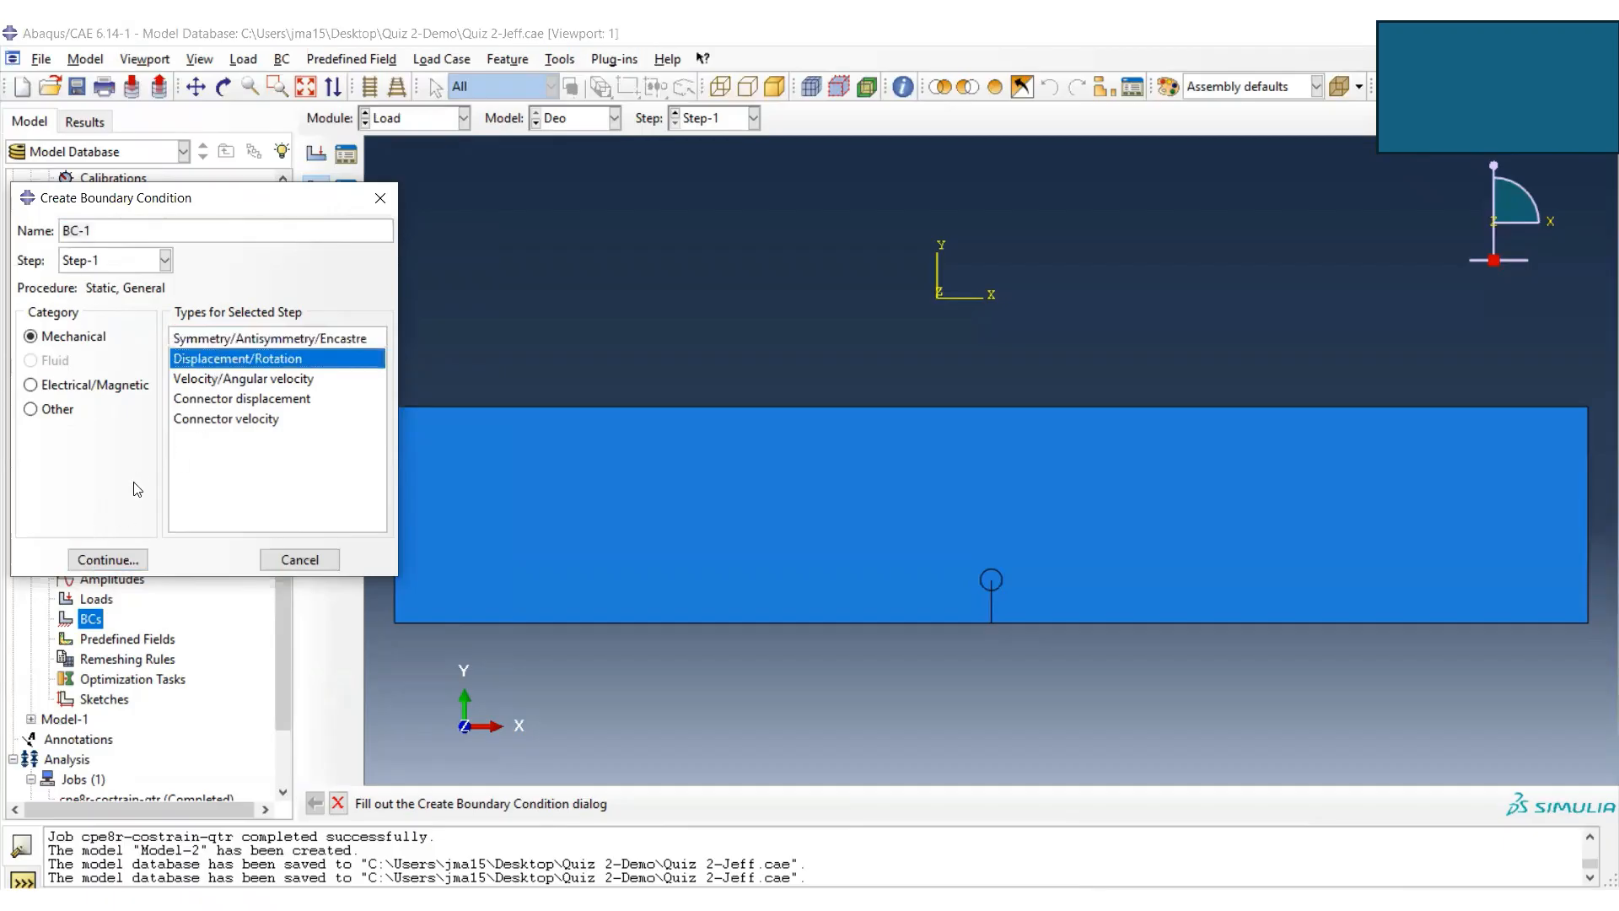
click(108, 559)
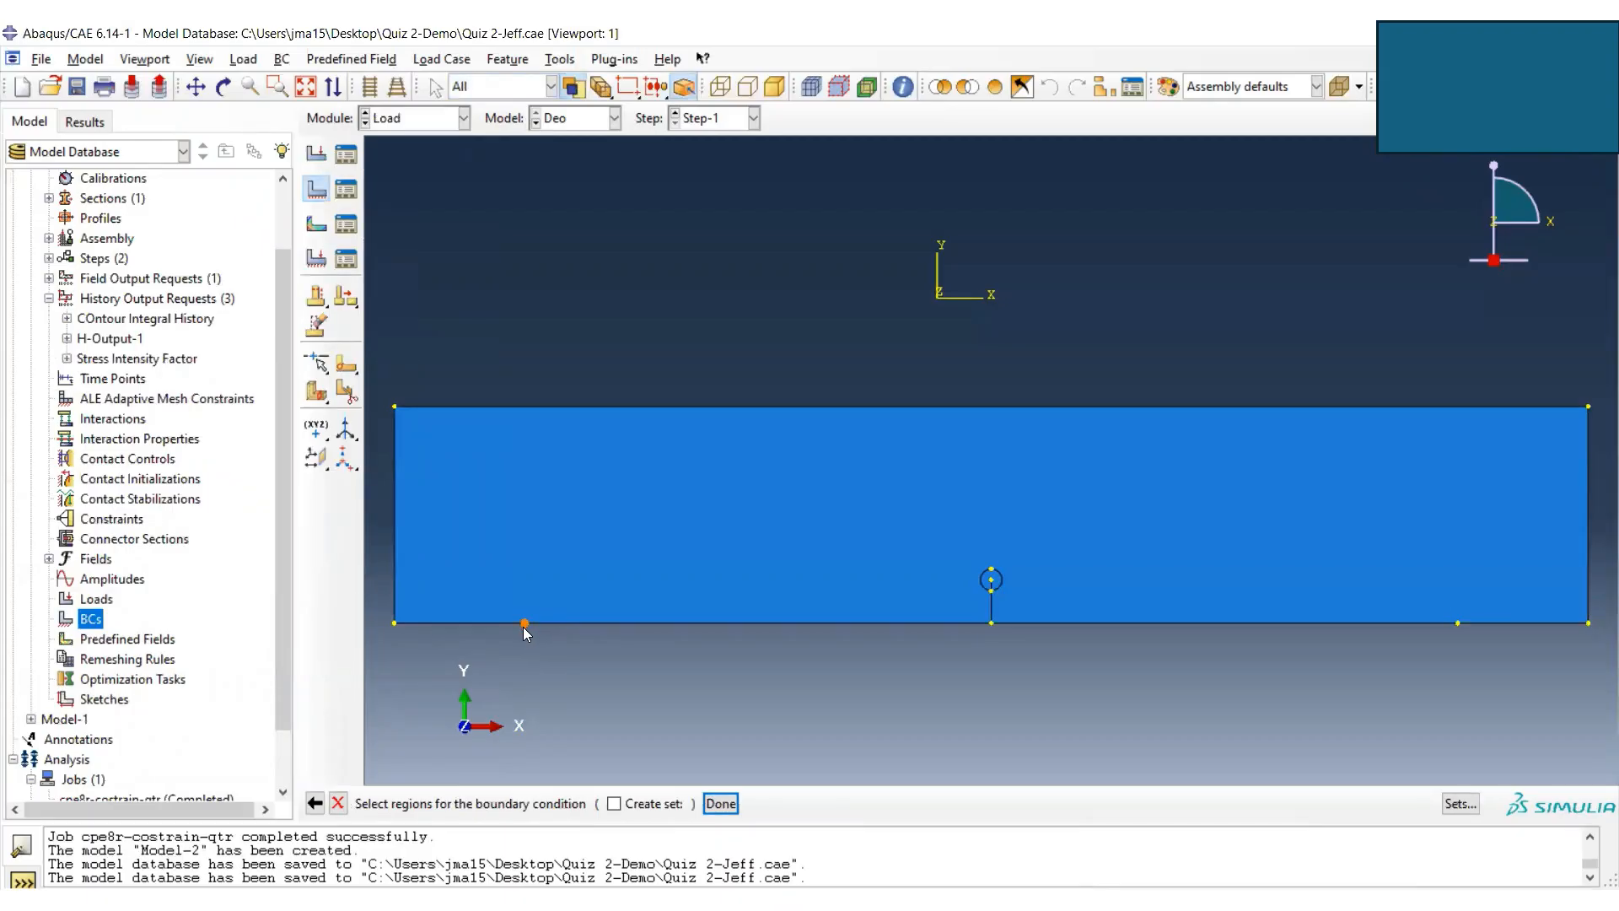
click(720, 803)
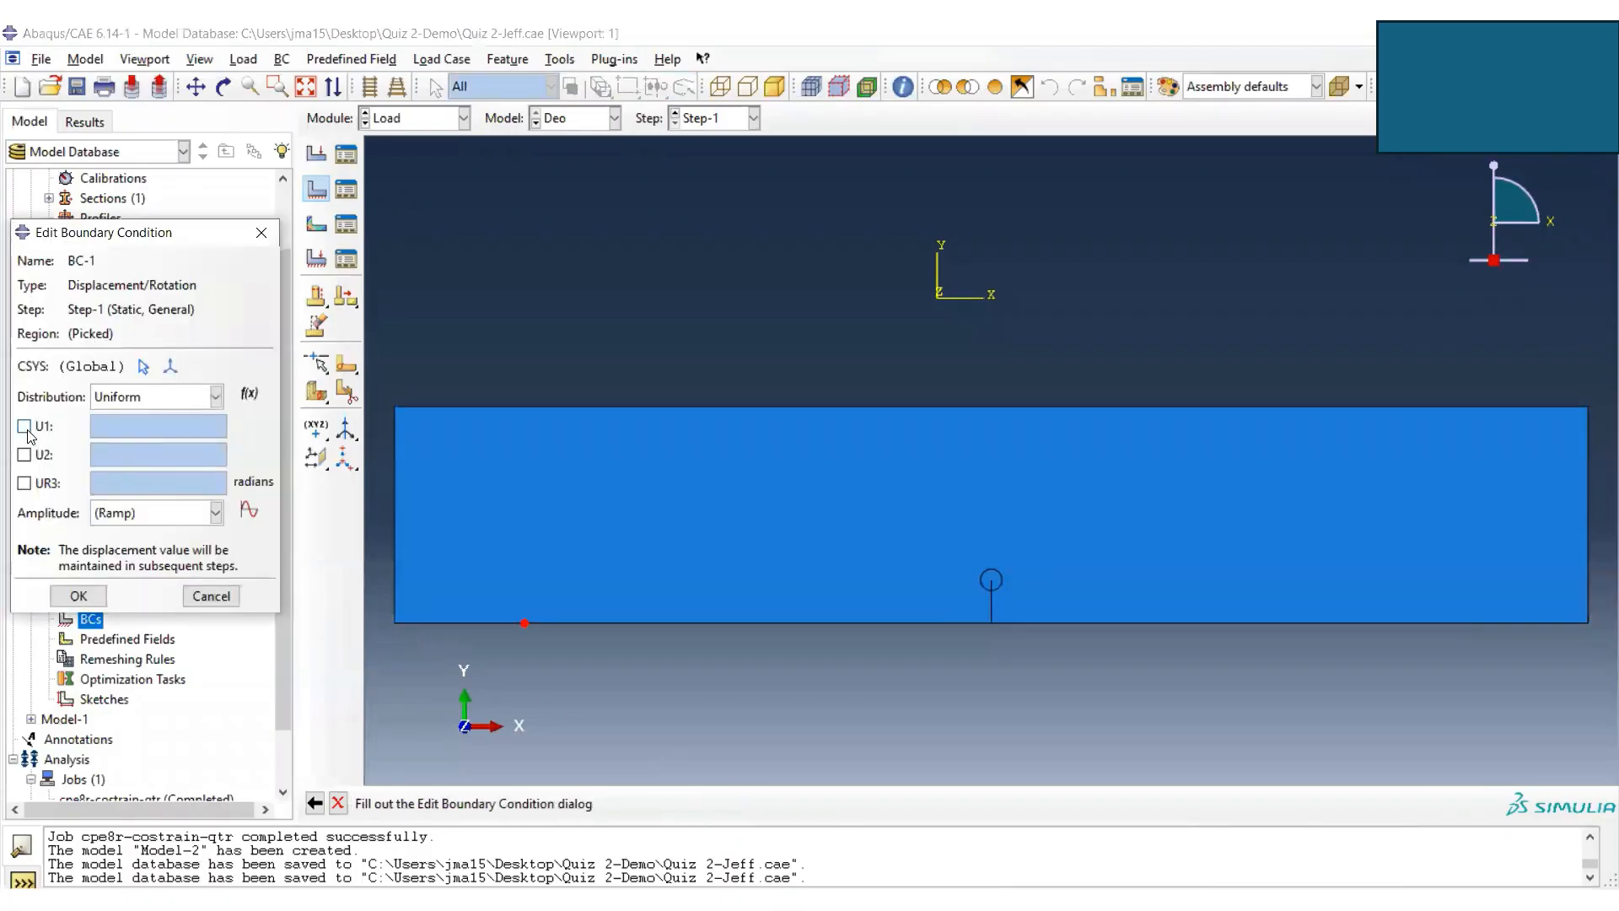
click(24, 426)
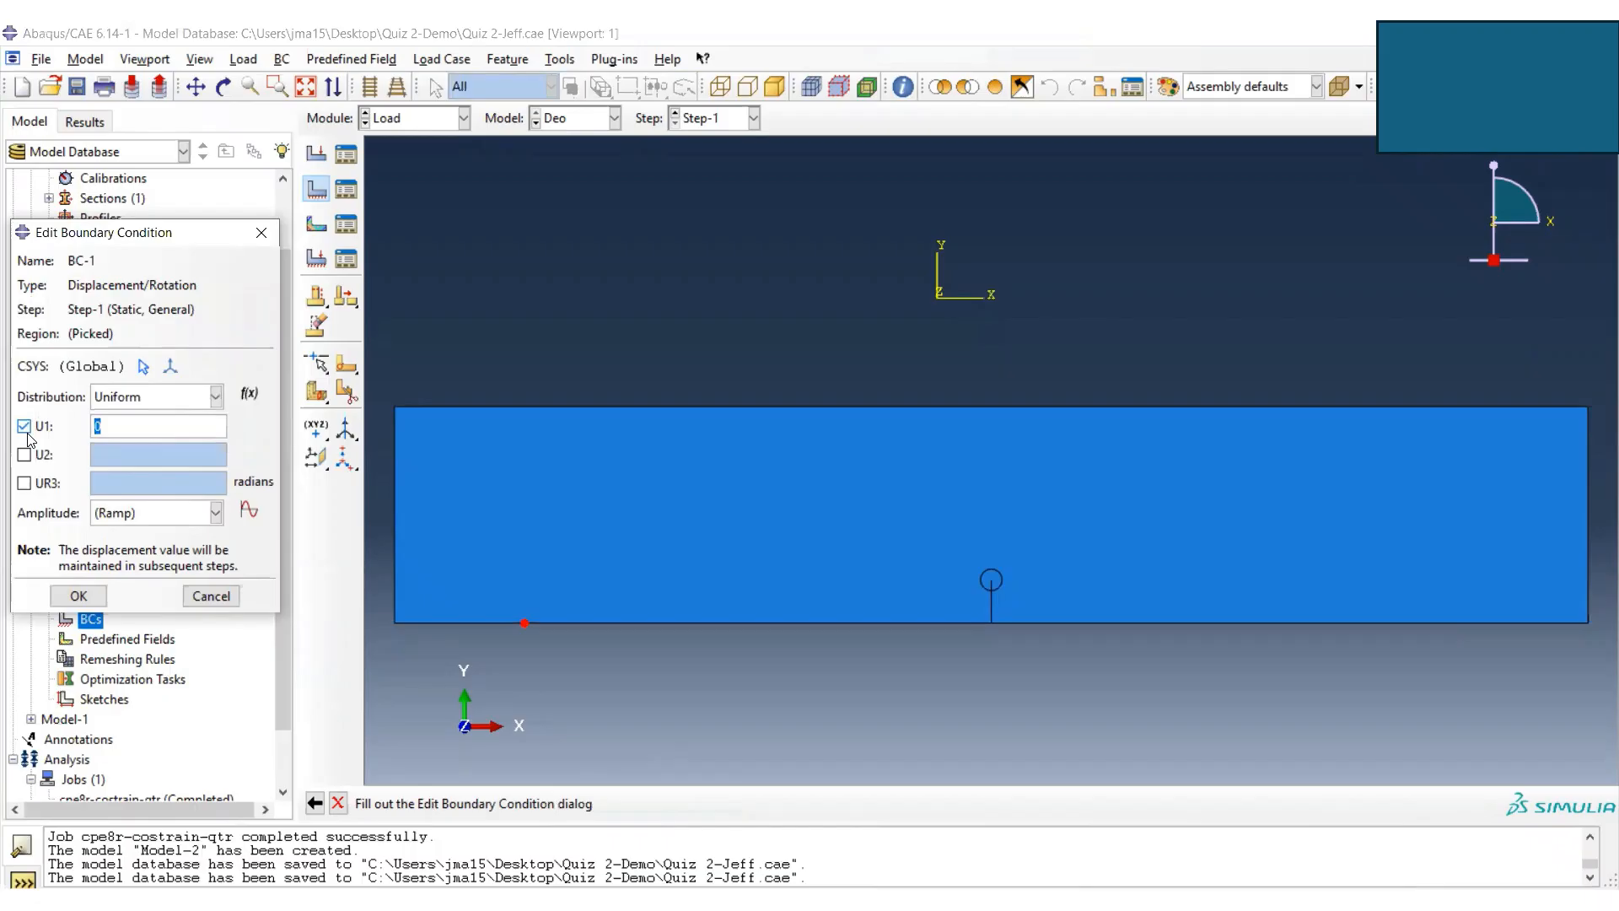
click(24, 455)
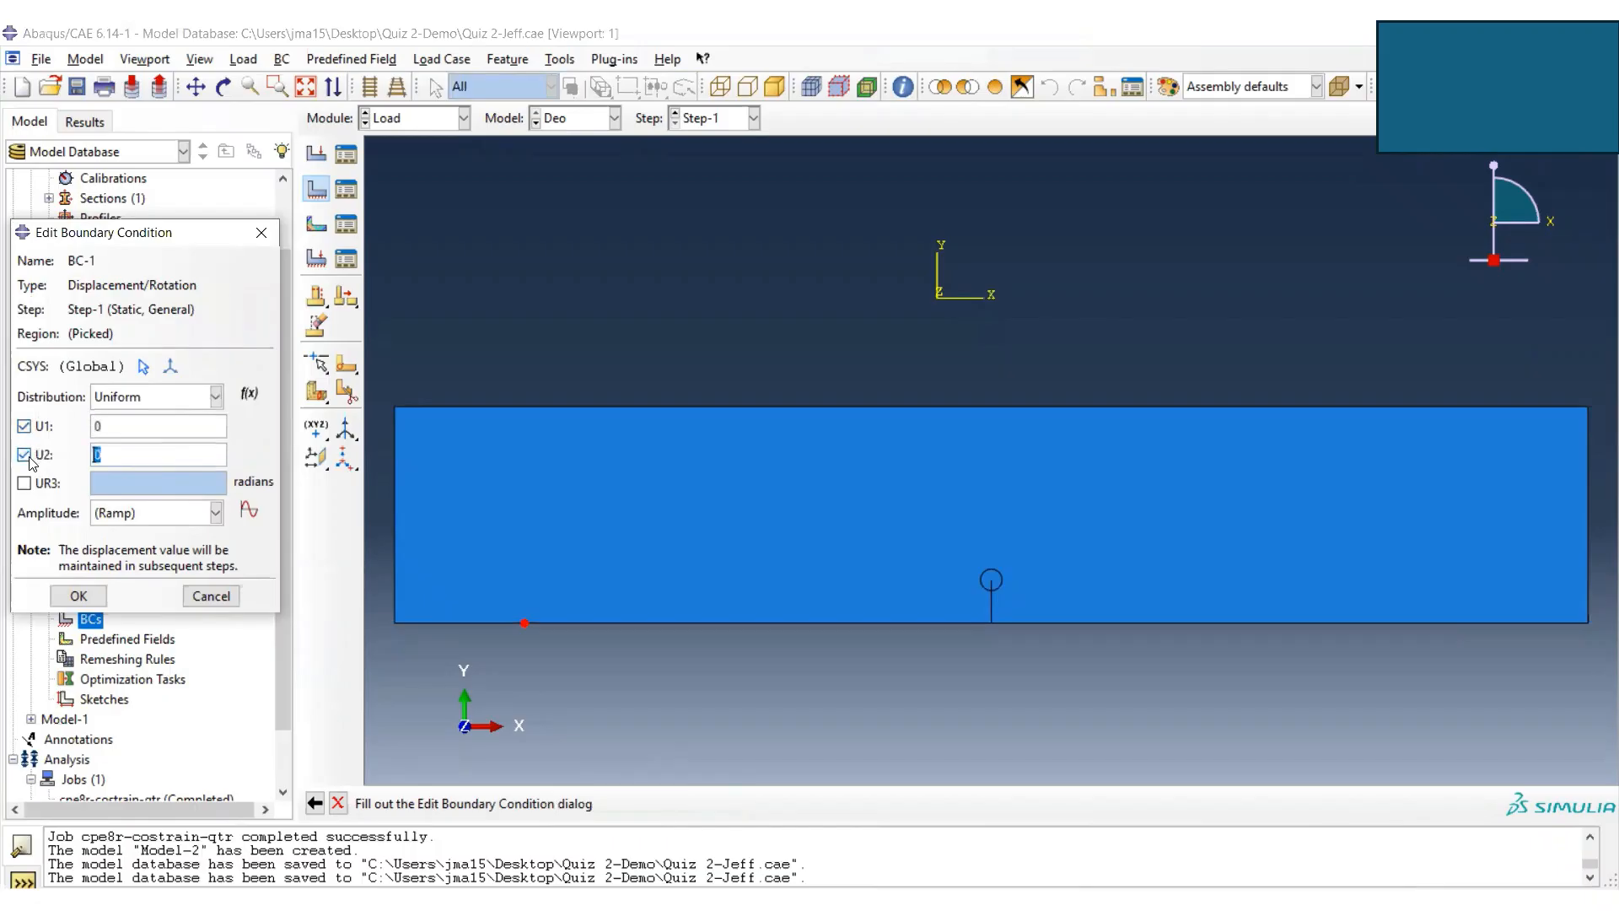
click(79, 596)
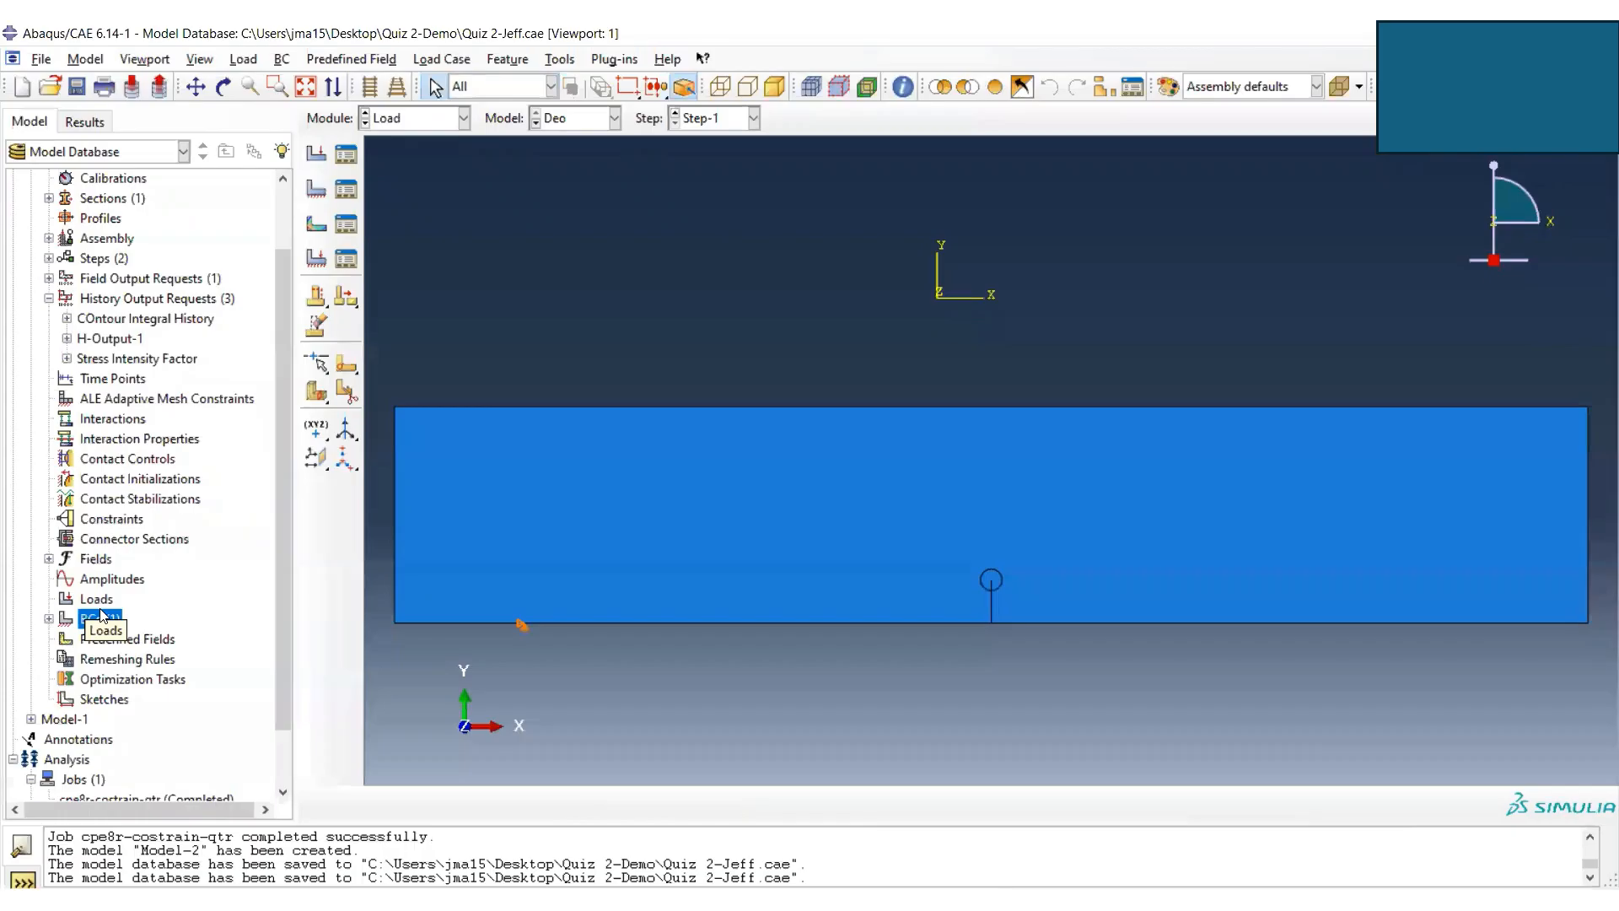
- Create a Displacement/Rotation boundary condition in Step-1 with U2 at 0 on the right support point of the lower edge, and save the model database
double_click(100, 617)
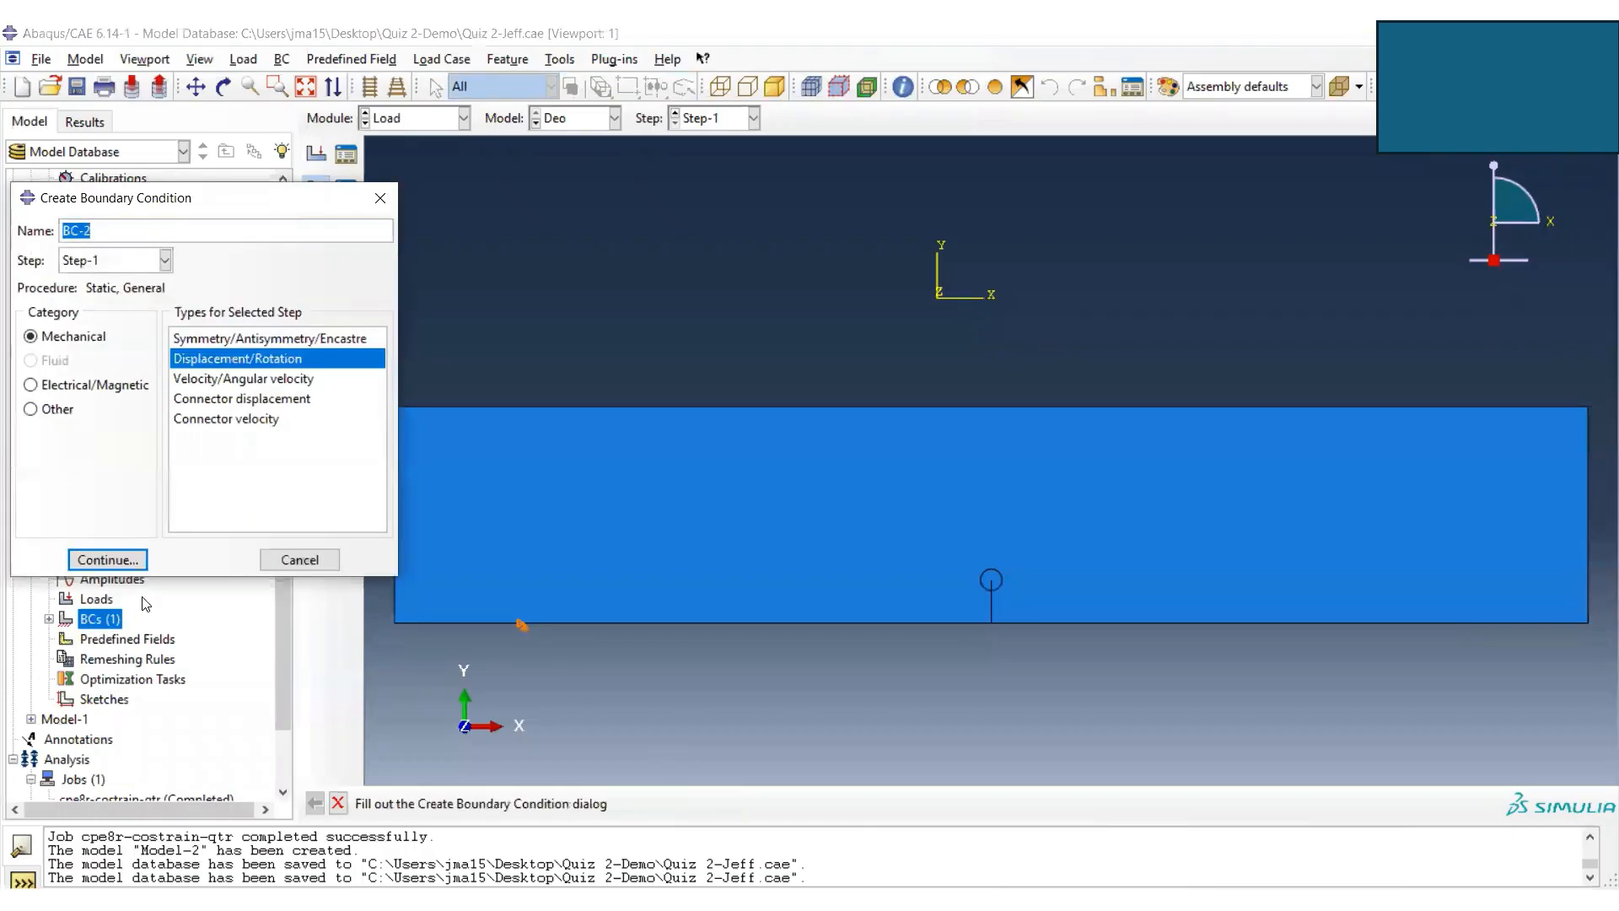
click(107, 559)
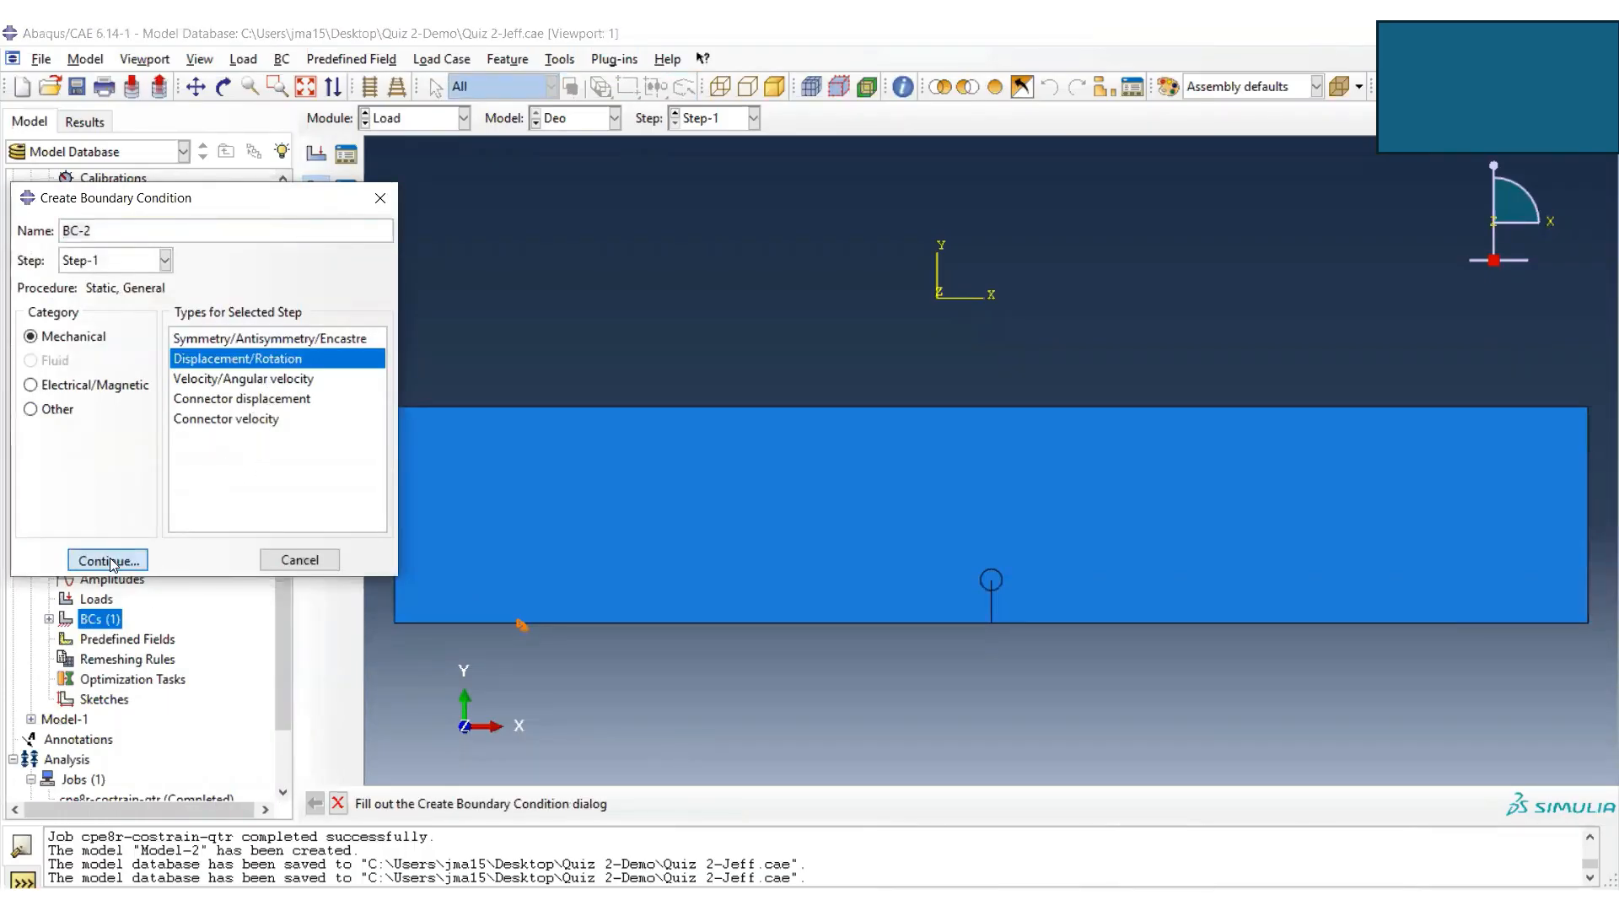
click(1459, 624)
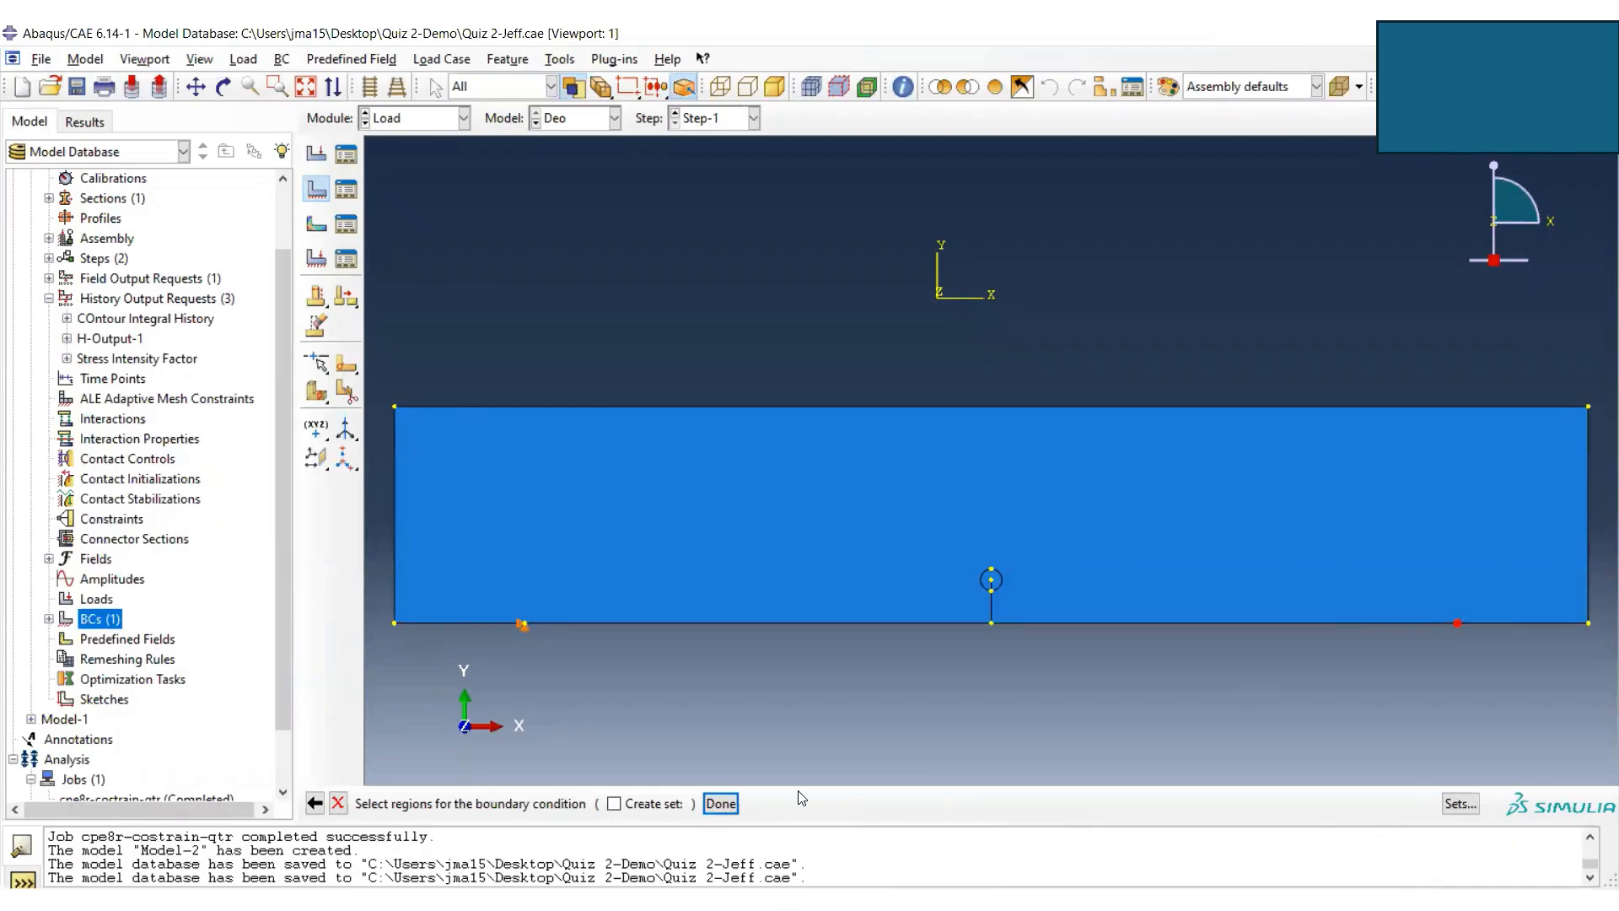
click(721, 804)
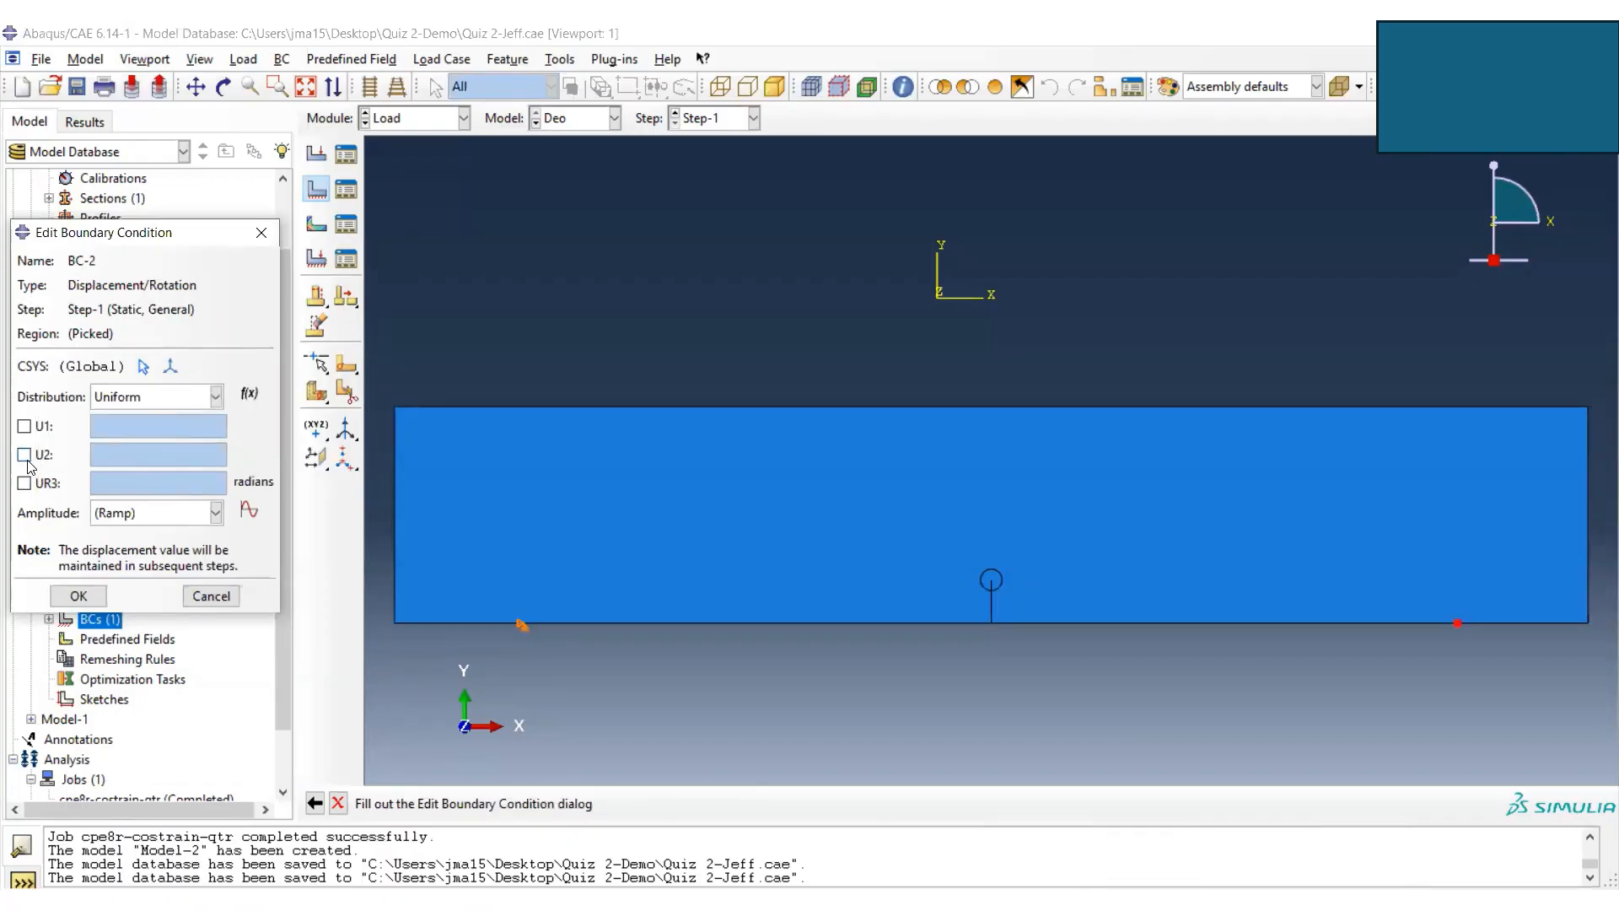
click(26, 455)
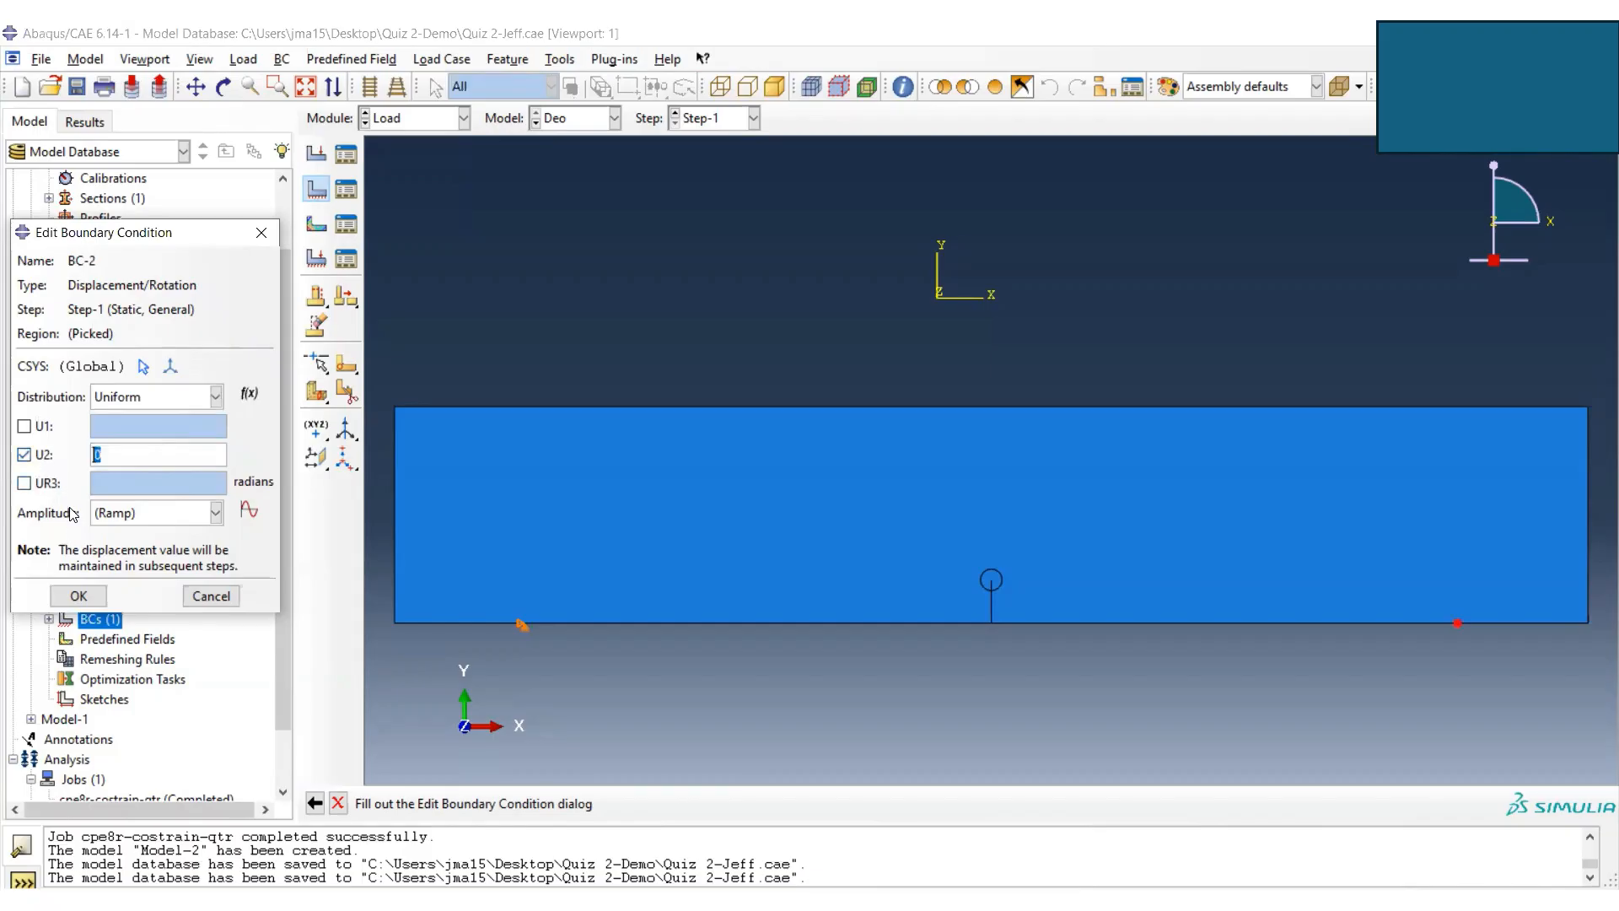
click(82, 597)
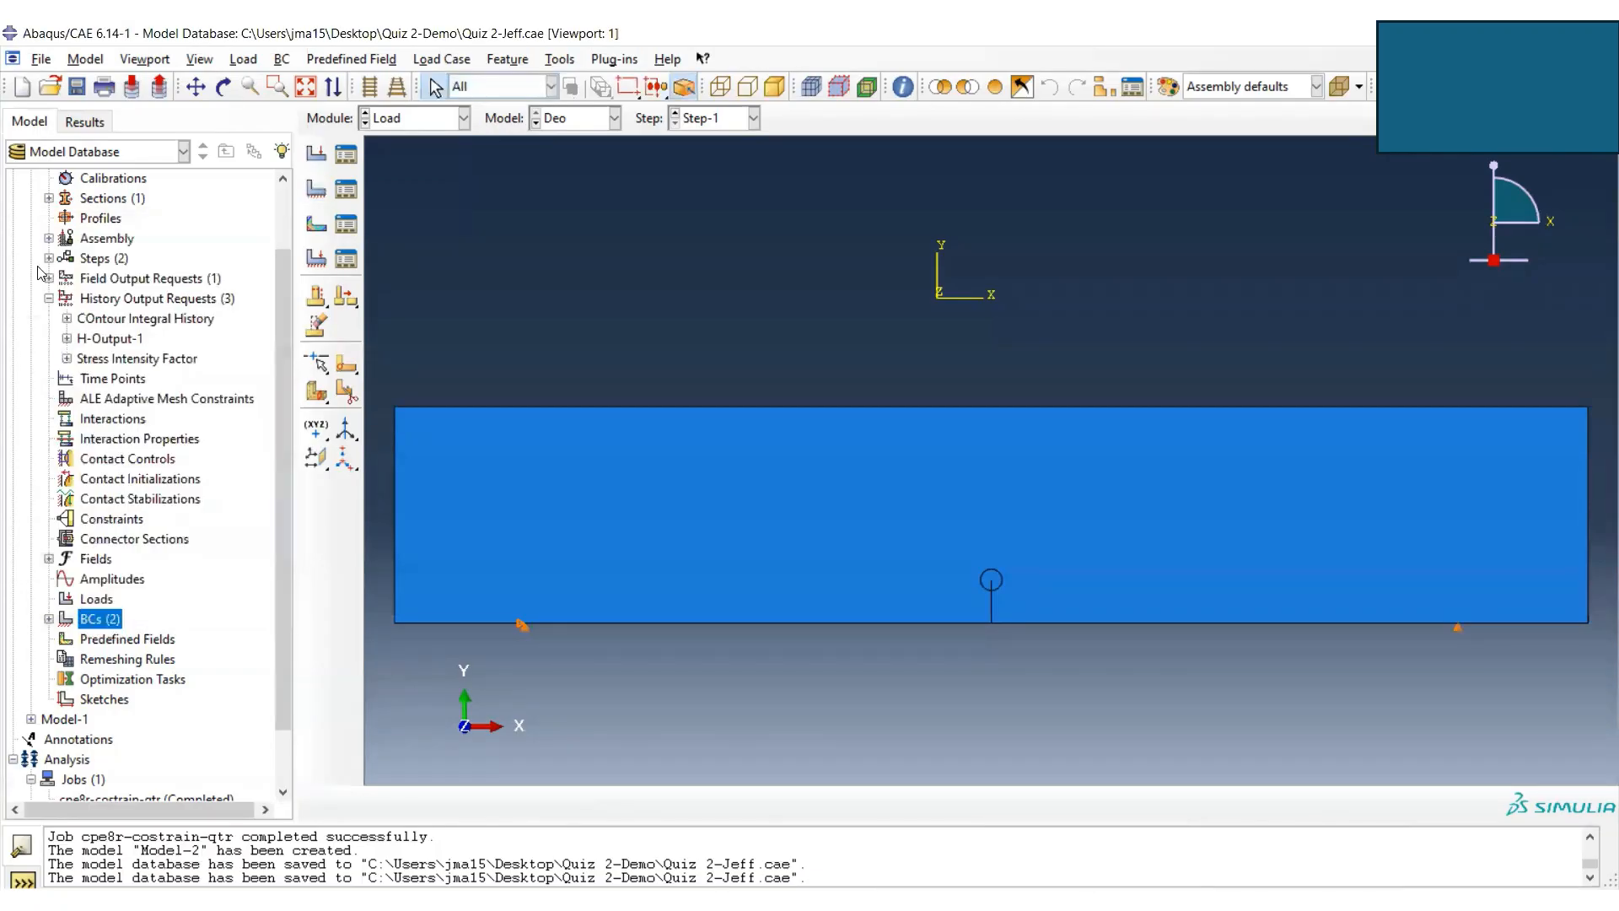
click(76, 87)
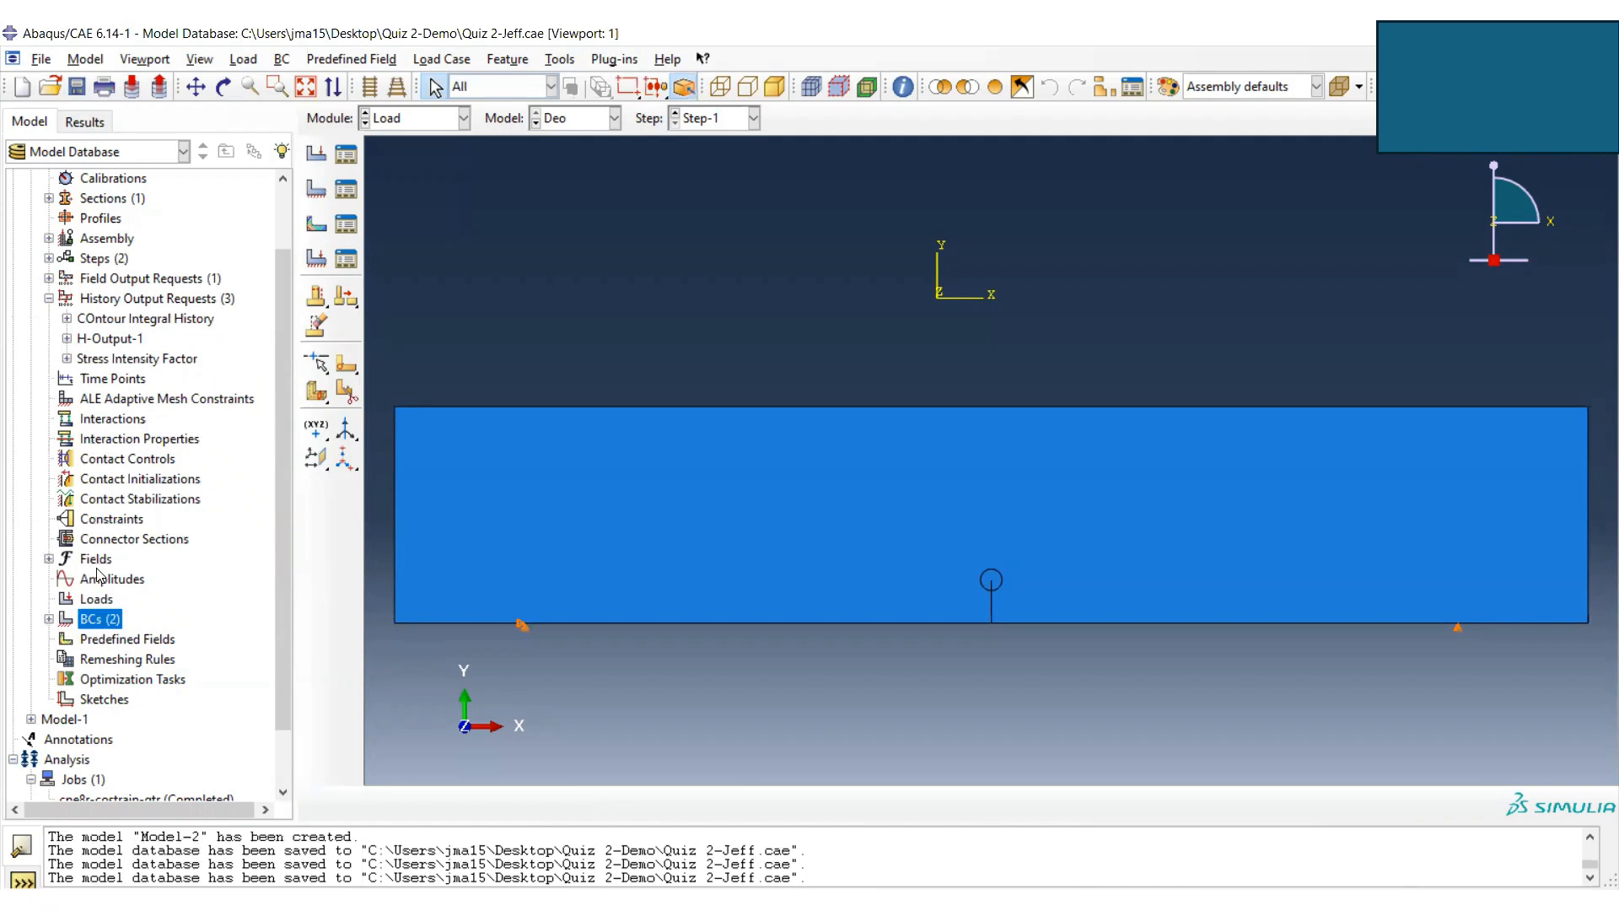
- Move both boundary conditions, BC-1 and BC-2, from Step-1 to the Initial step
right_click(100, 622)
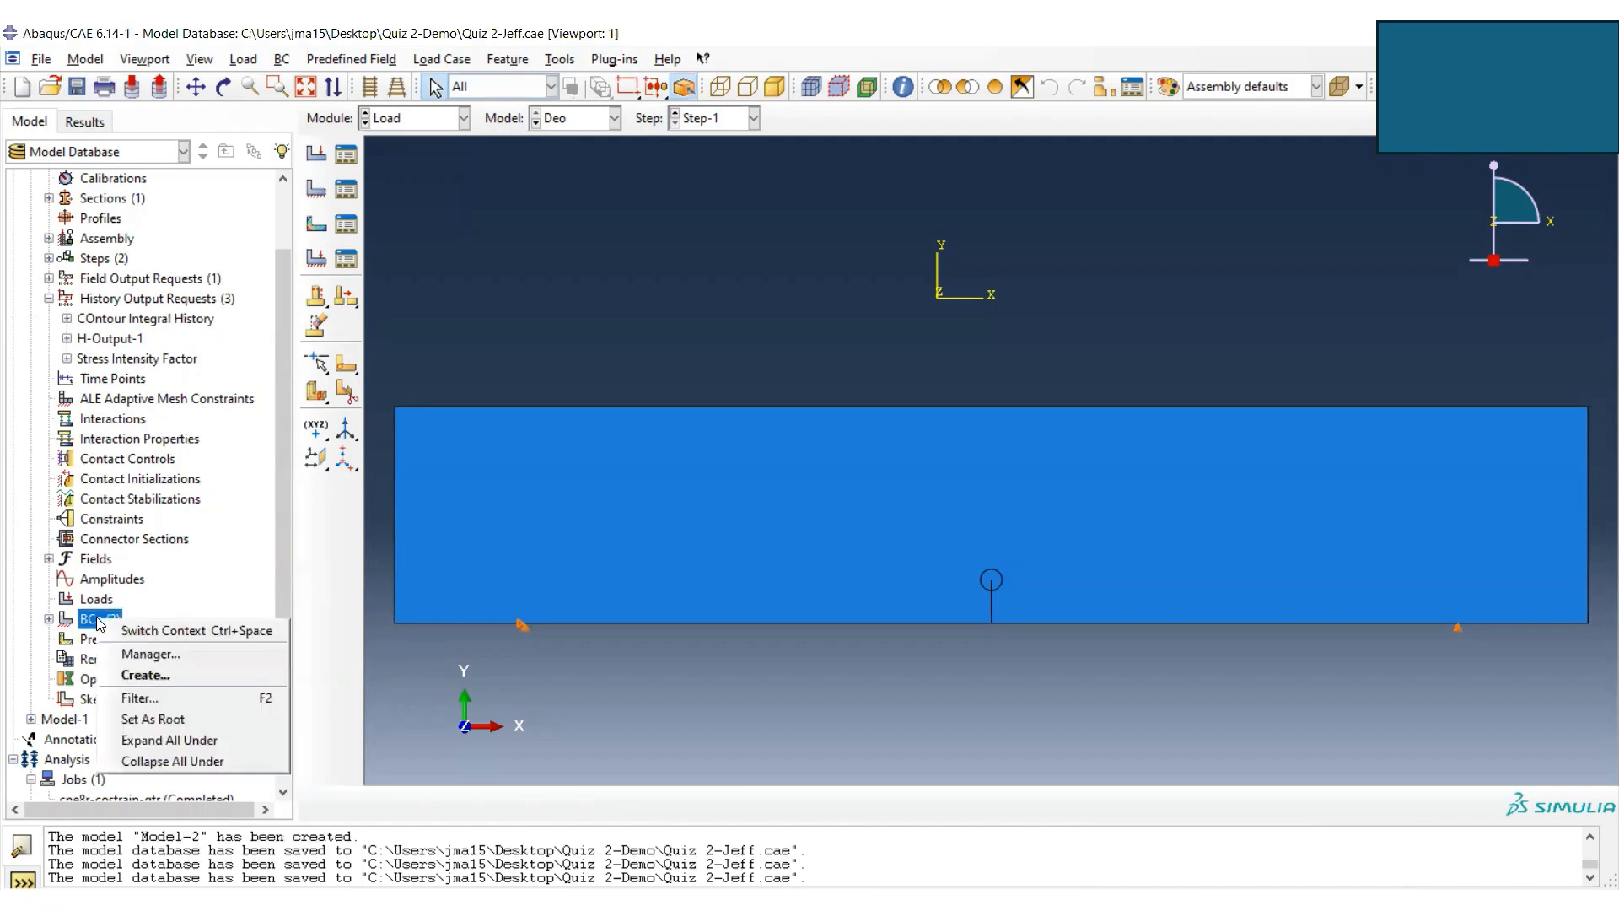
click(179, 662)
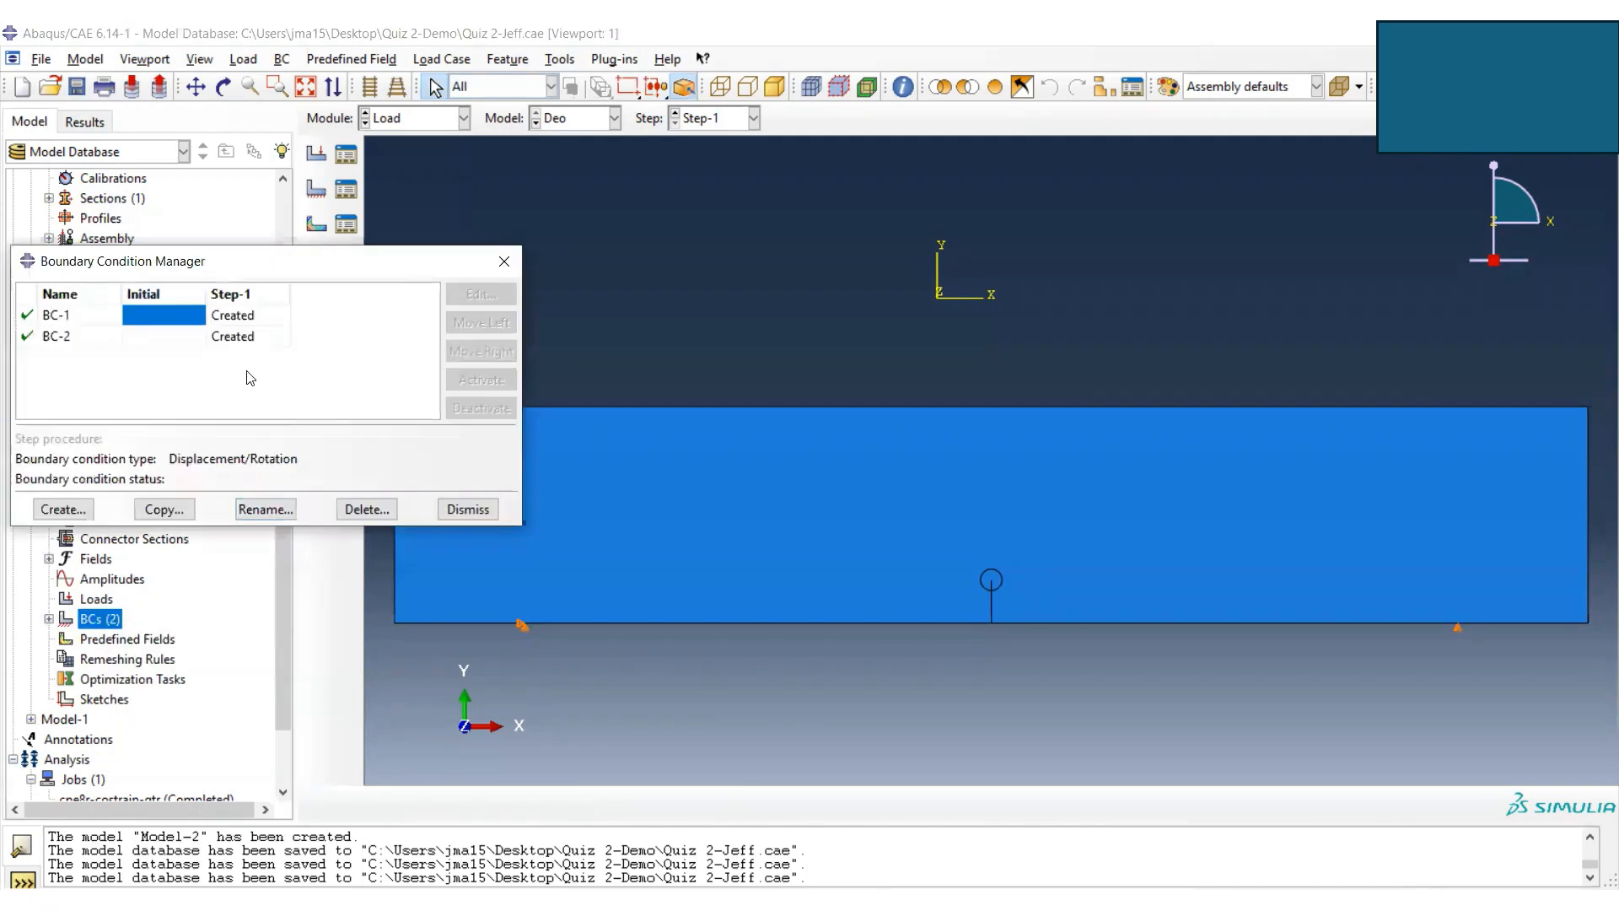
click(246, 319)
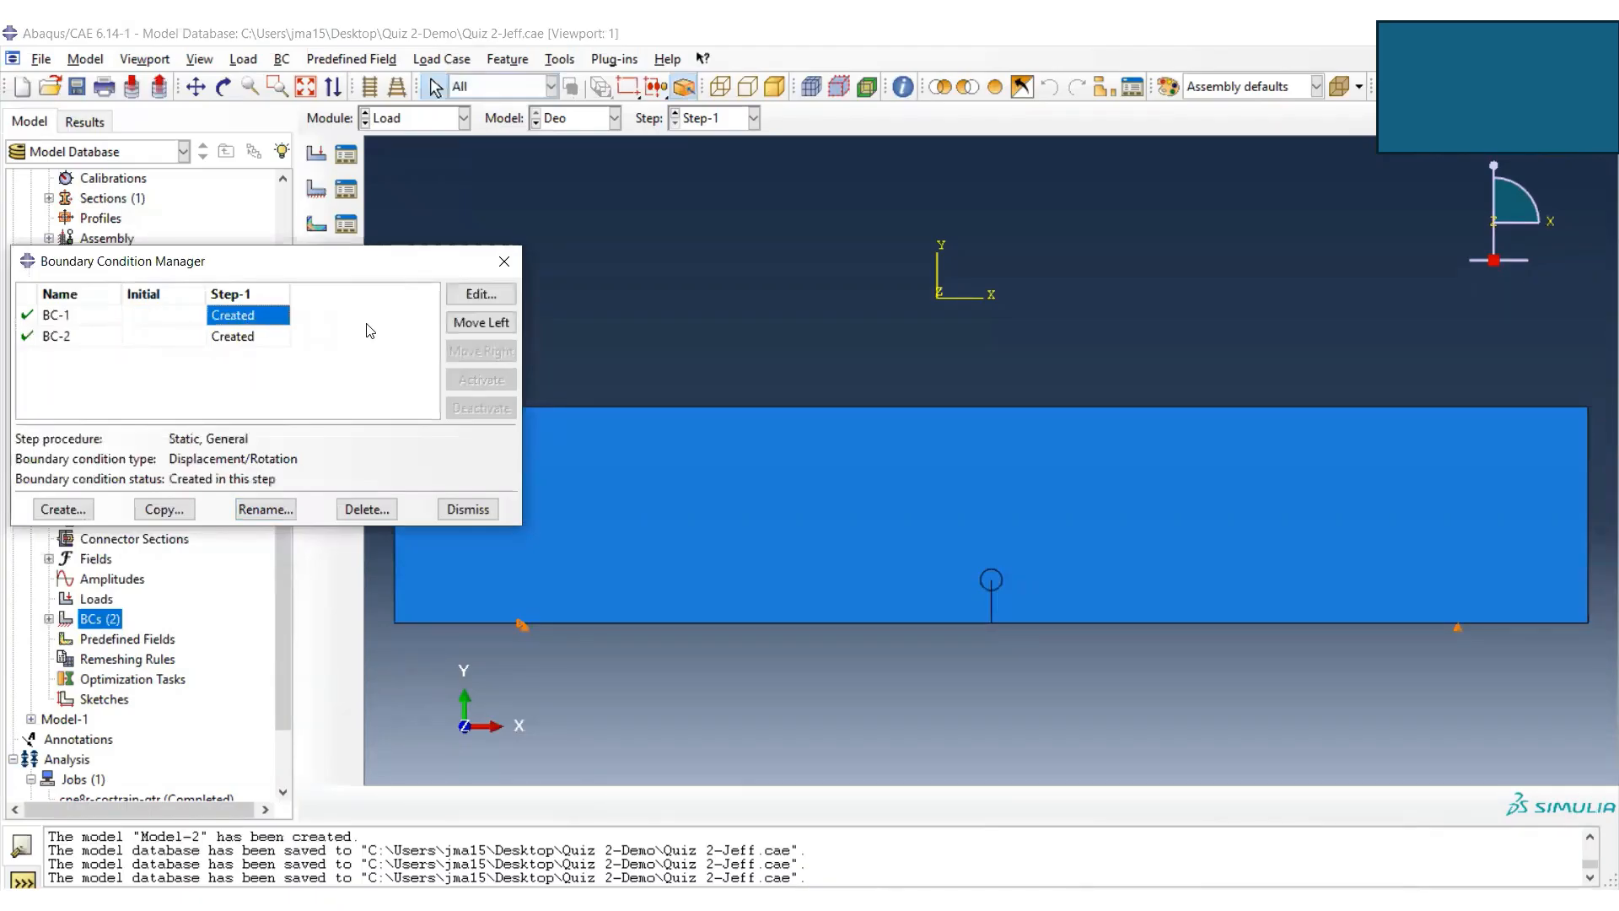
click(482, 323)
click(253, 336)
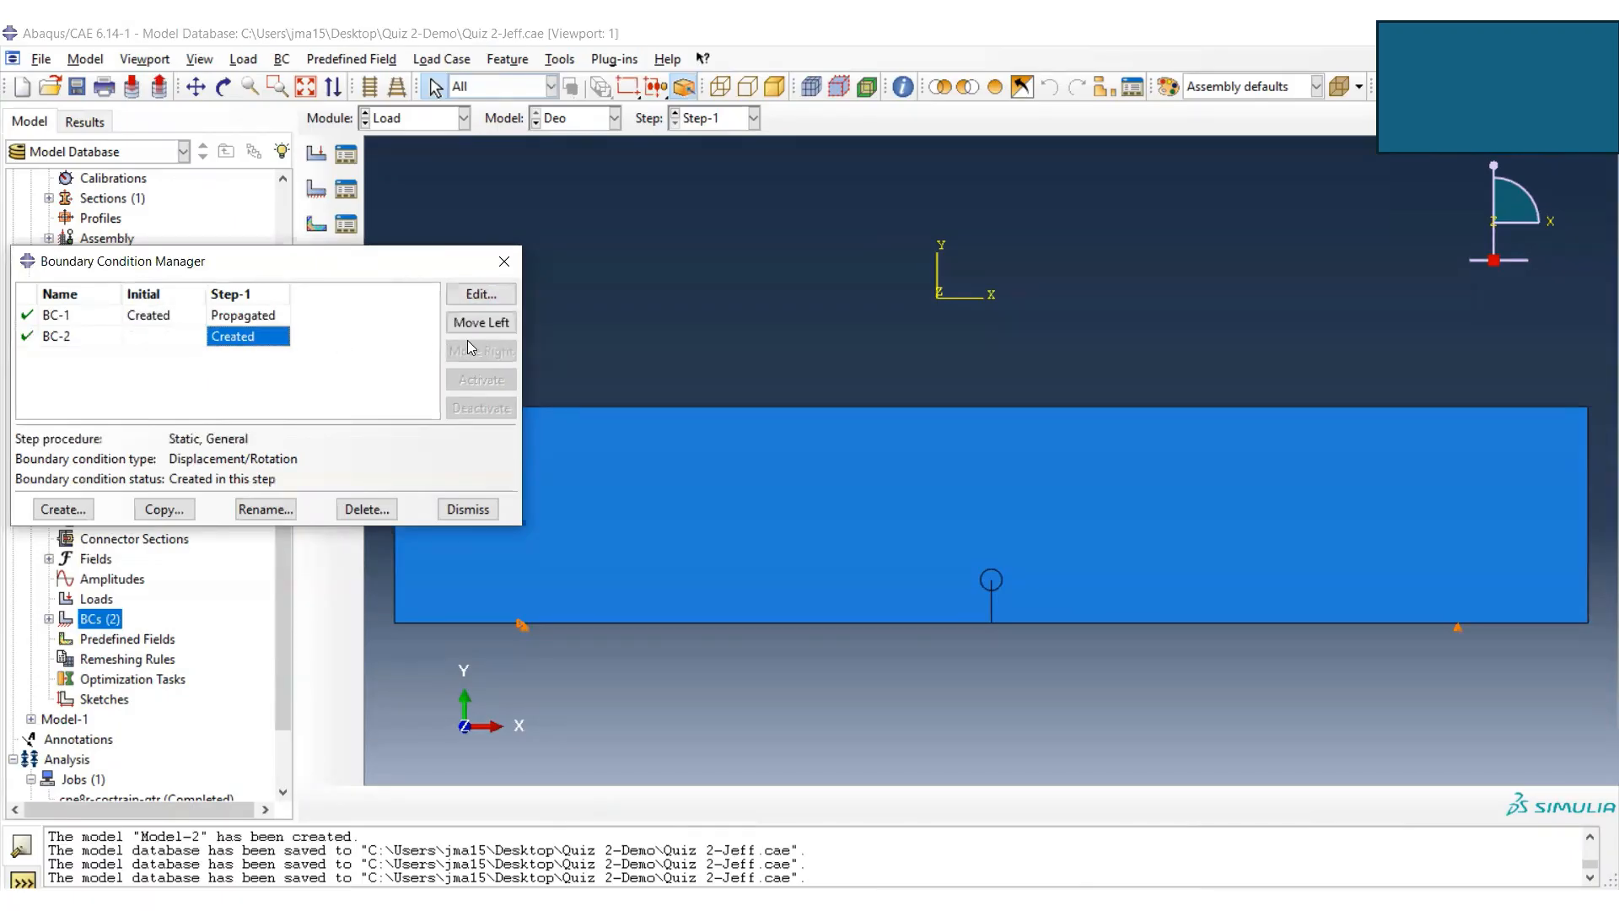
click(481, 322)
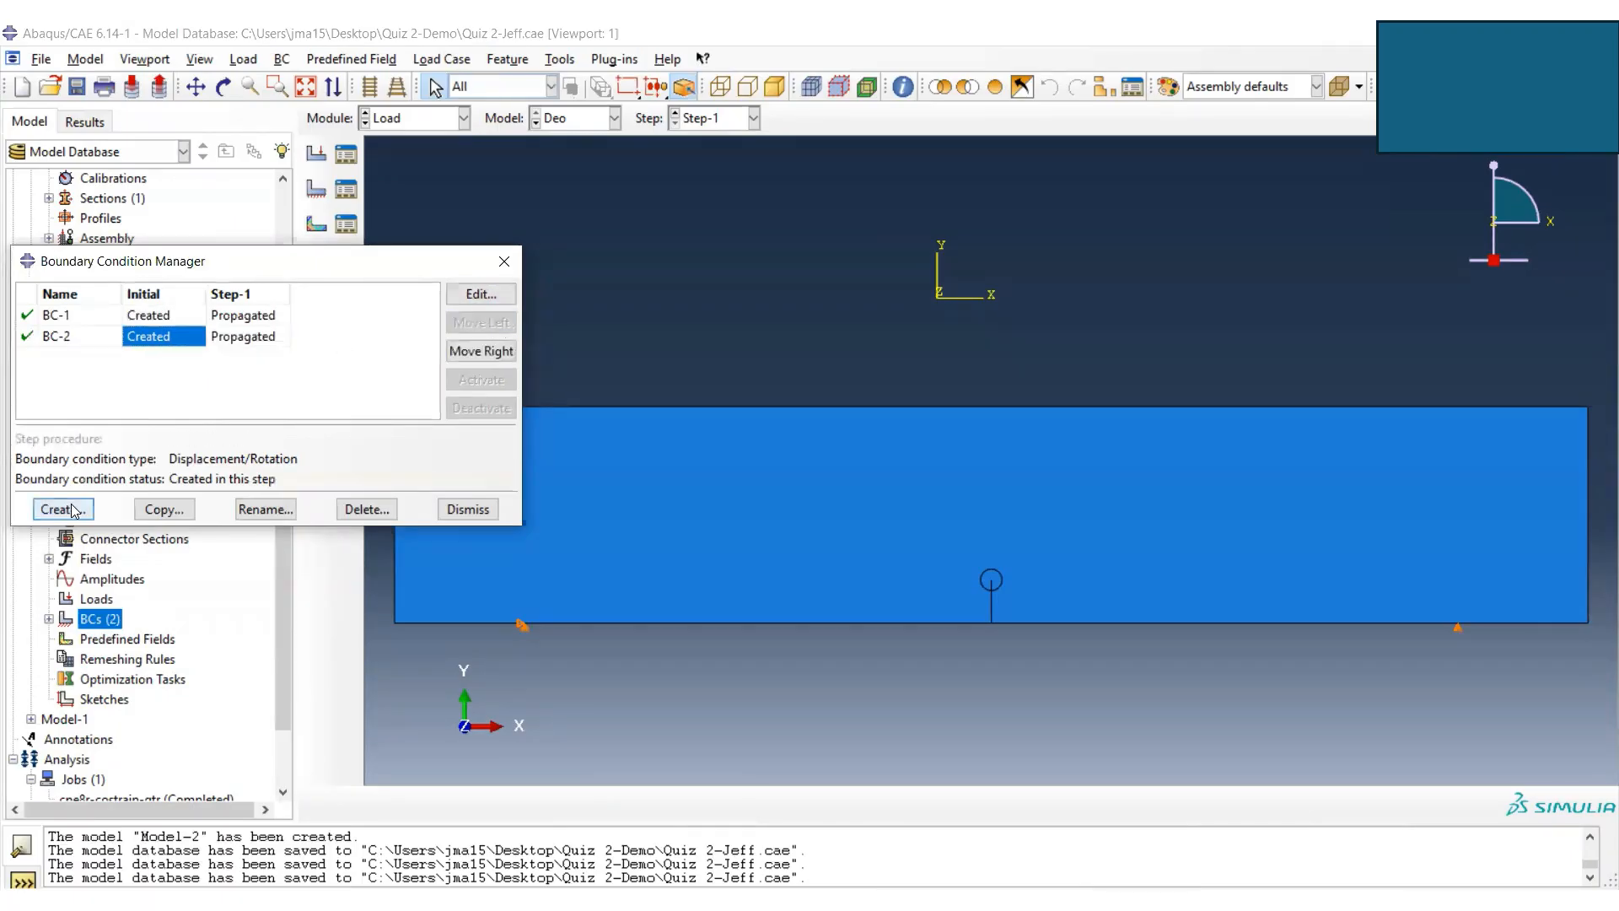
click(504, 261)
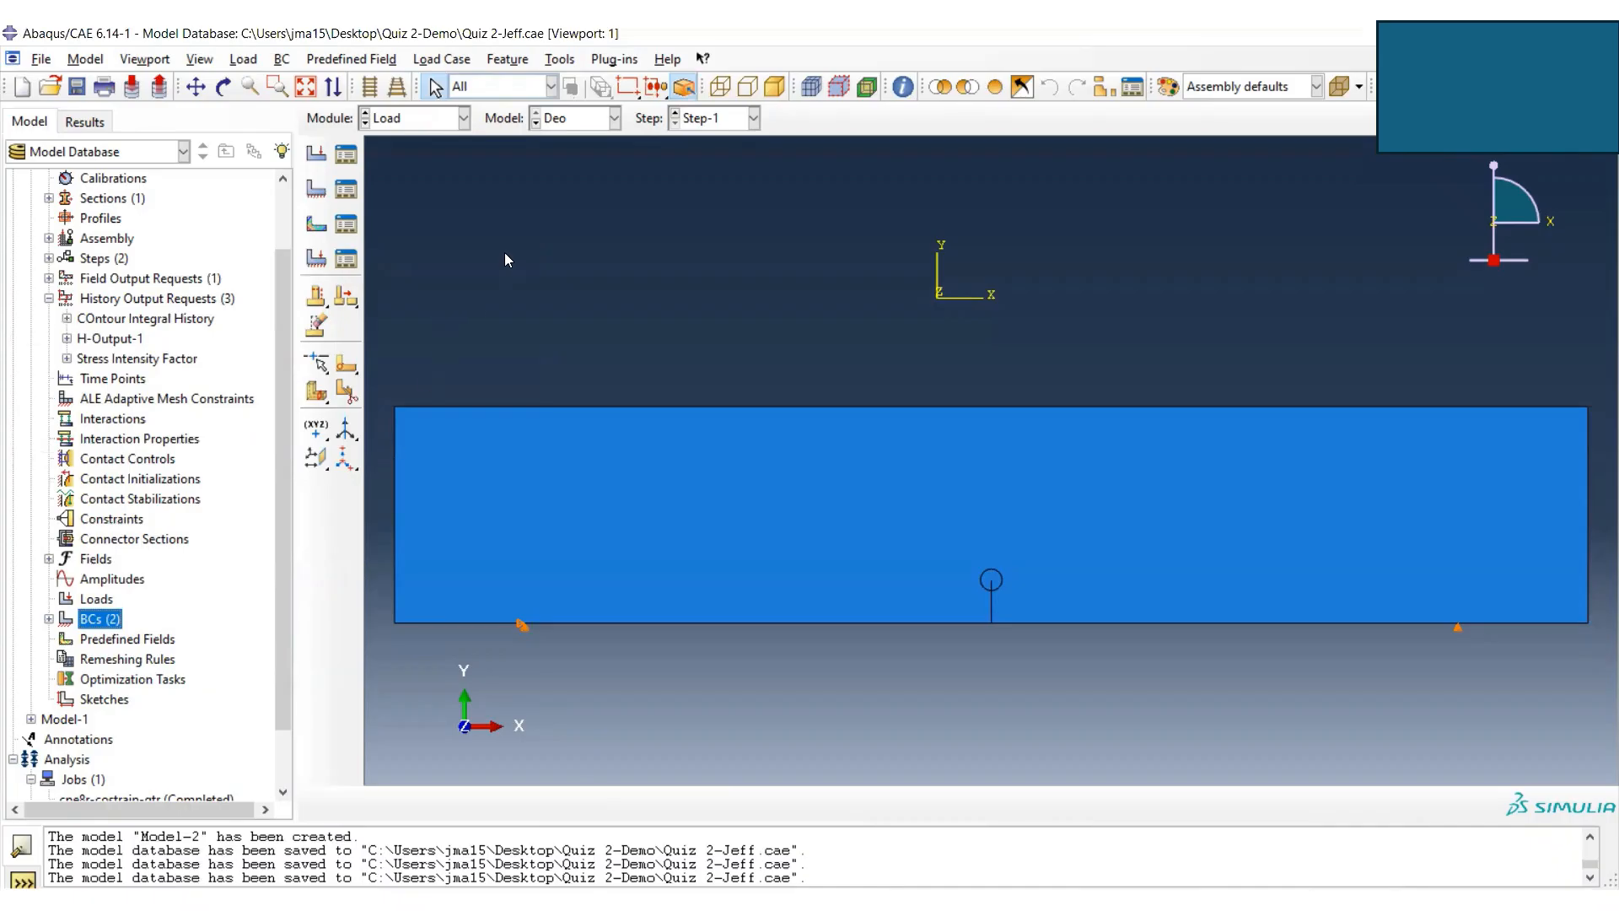
- Create reference points at the midpoints of the beam's left and right edges, and save the model database
click(560, 59)
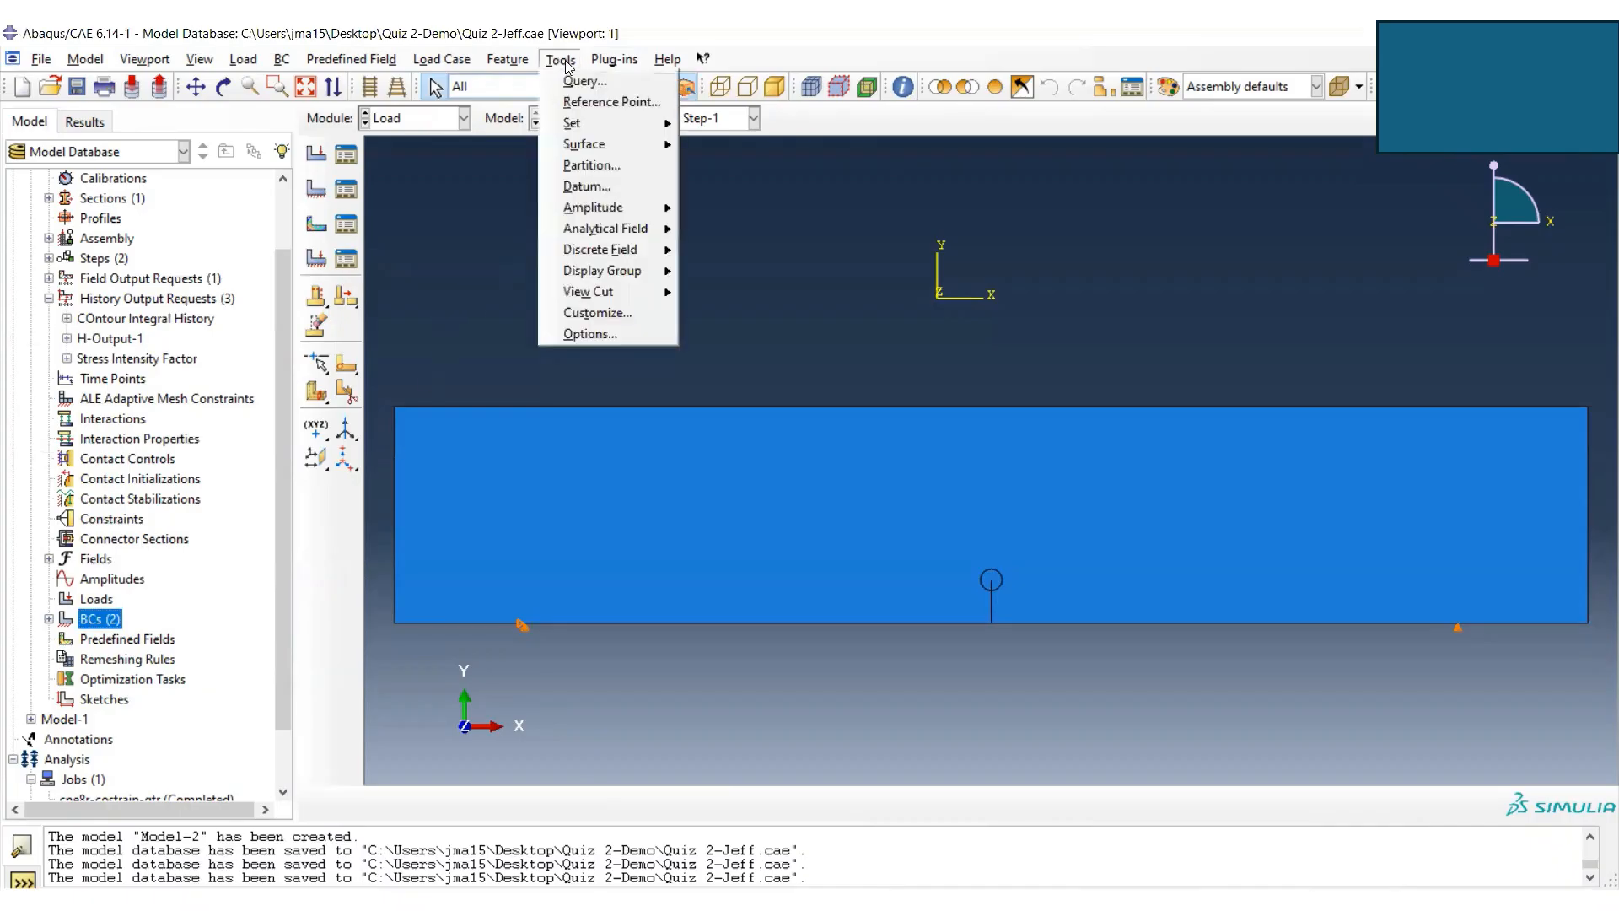
click(602, 101)
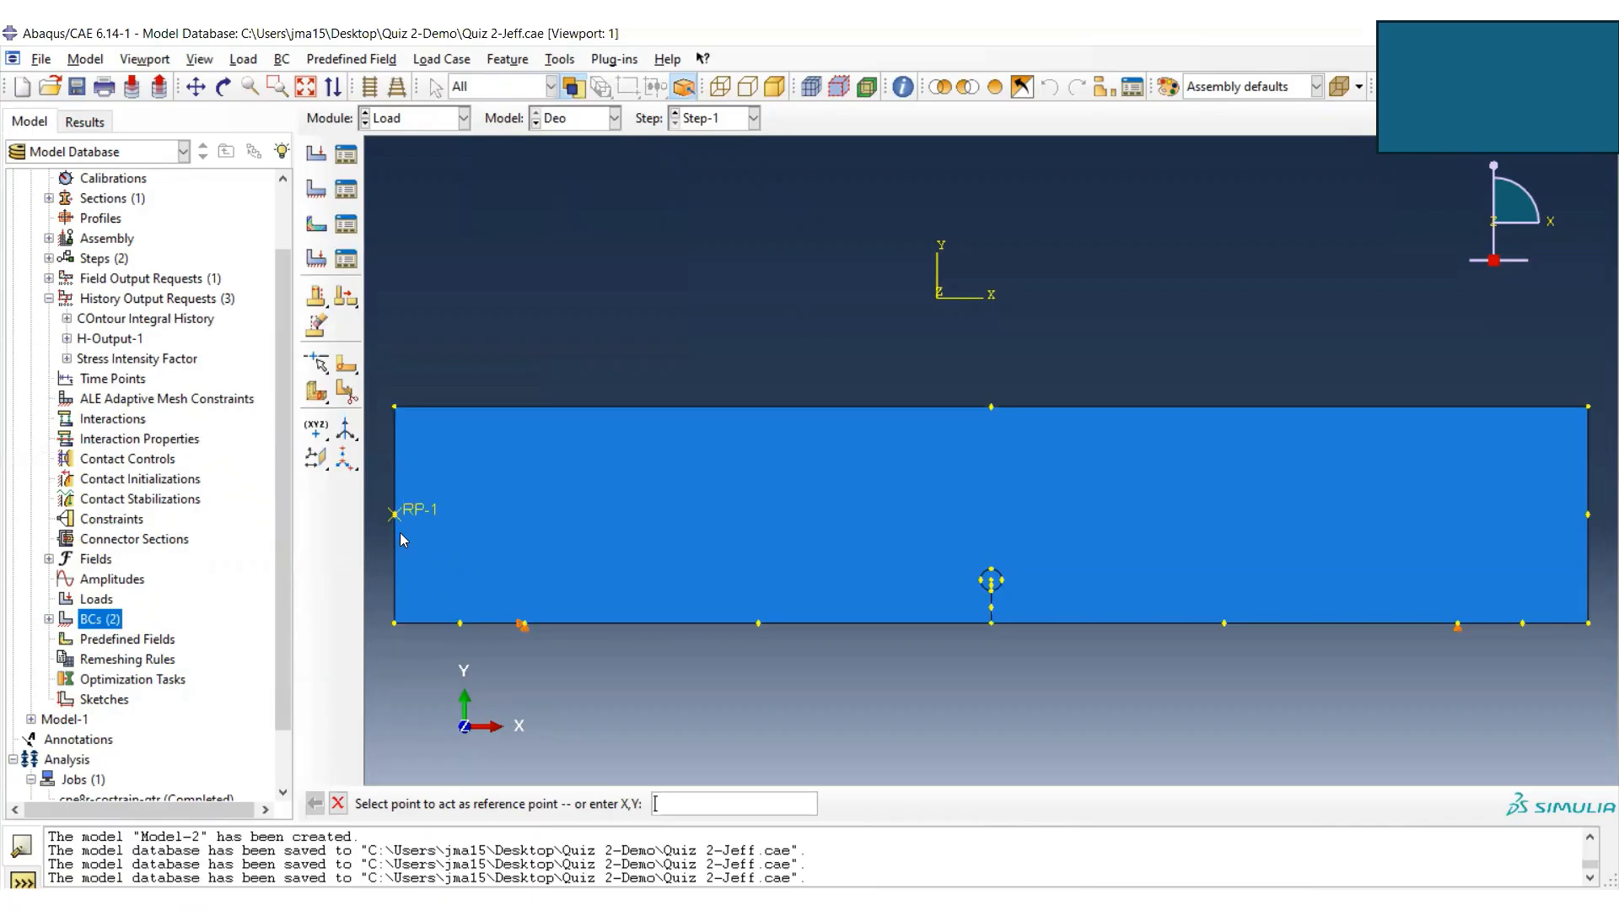
click(1588, 515)
click(77, 86)
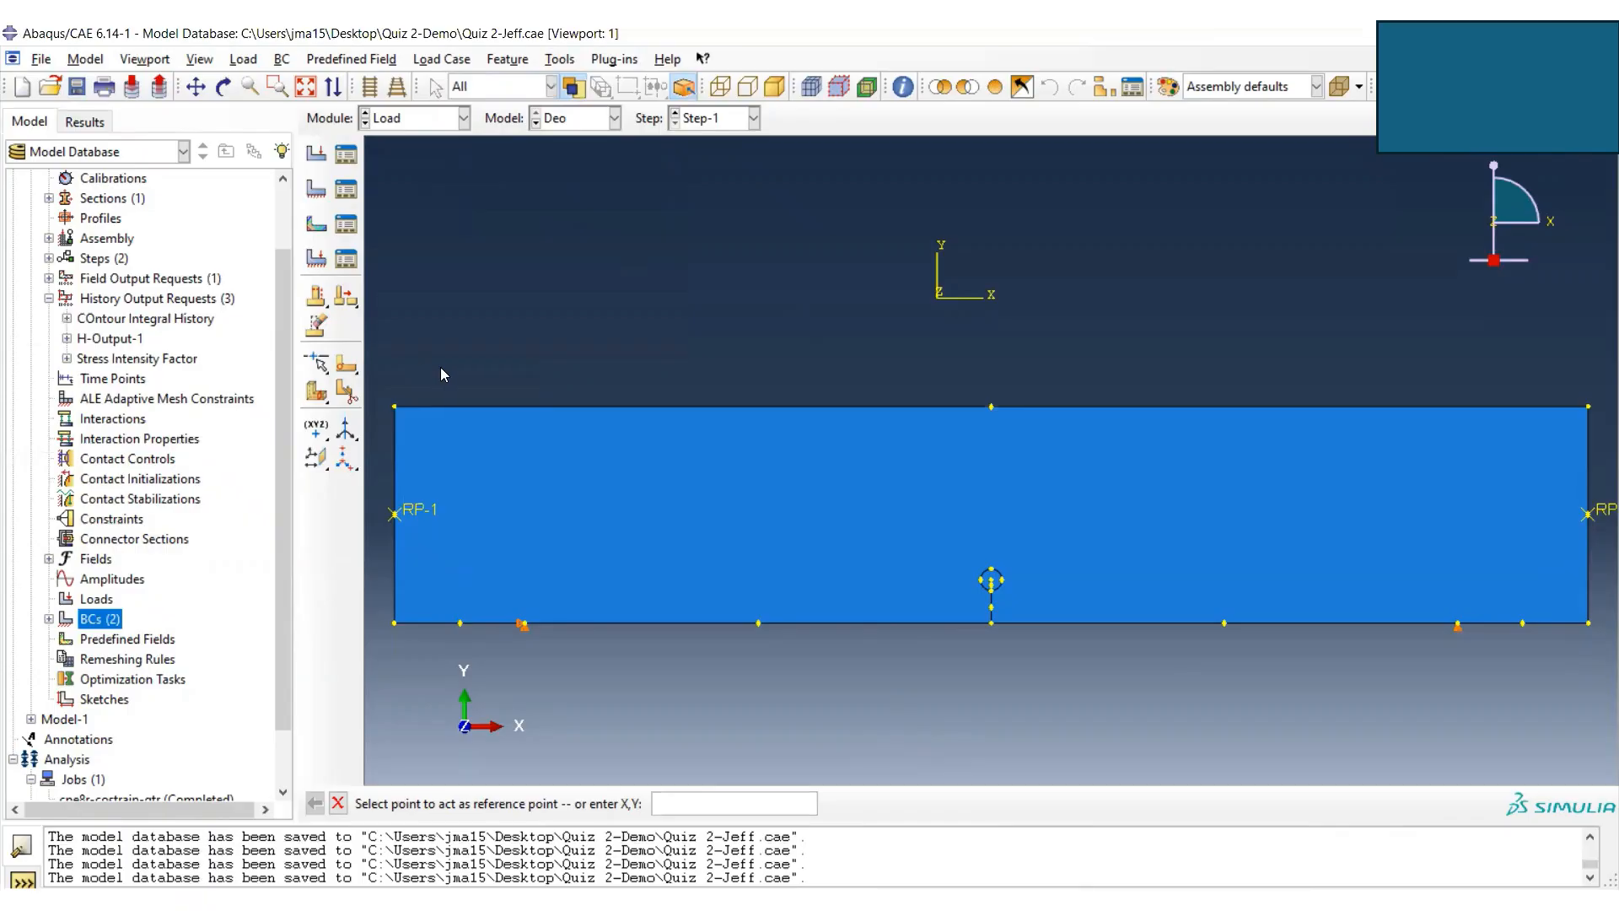
- Create an assembly geometry set named LeftEdge from the beam's left vertical edge
drag(287, 460, 280, 367)
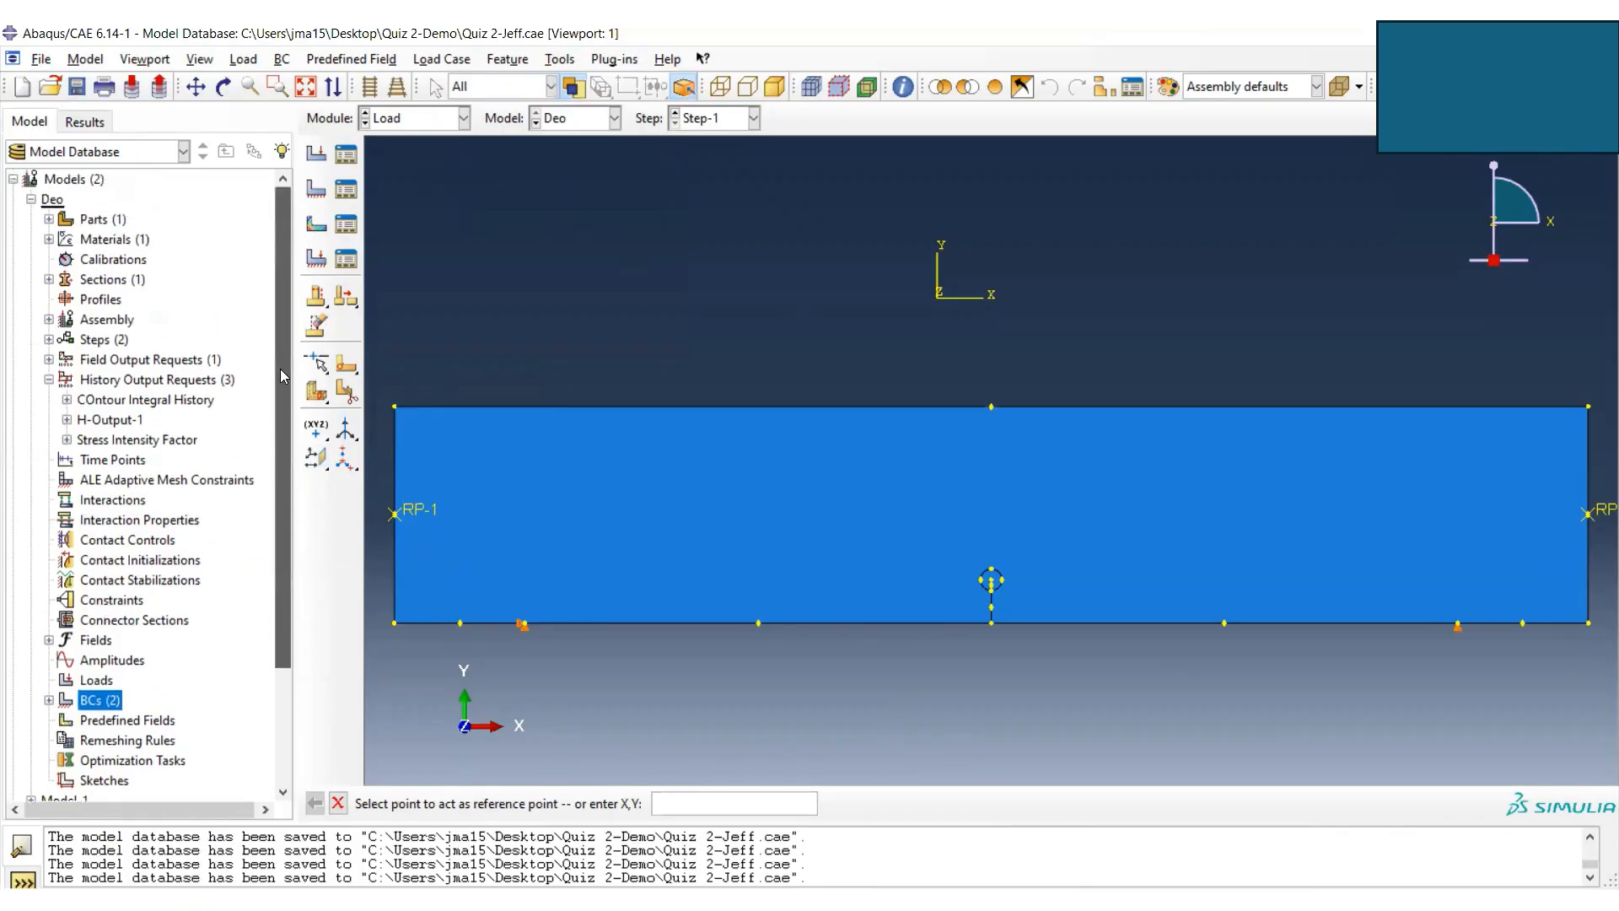
click(49, 319)
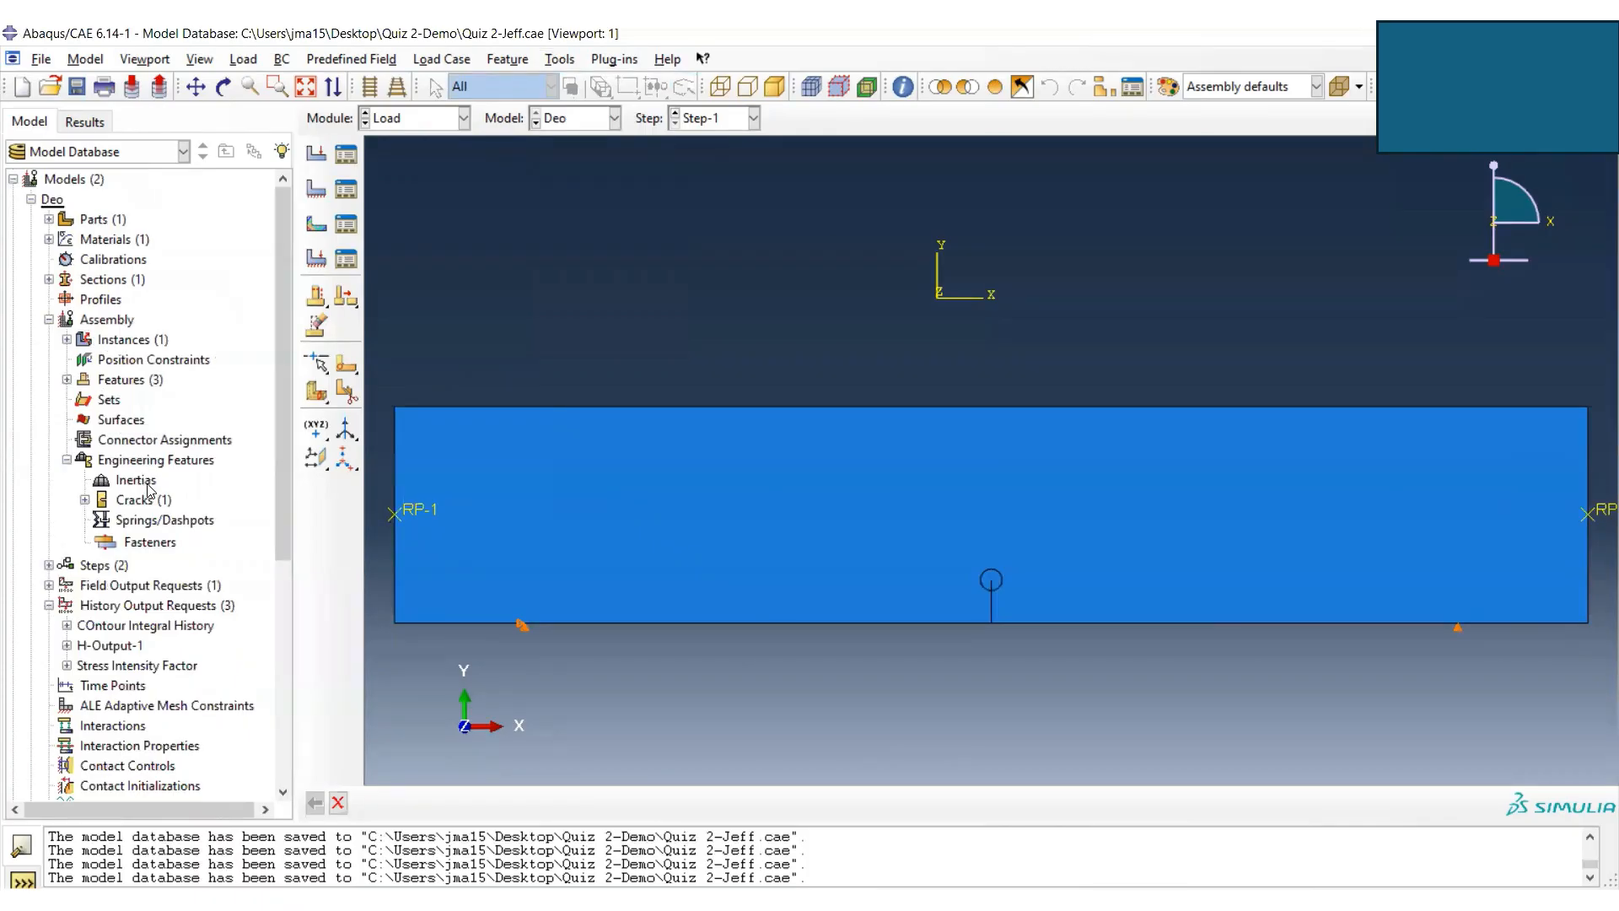
click(108, 403)
double_click(110, 403)
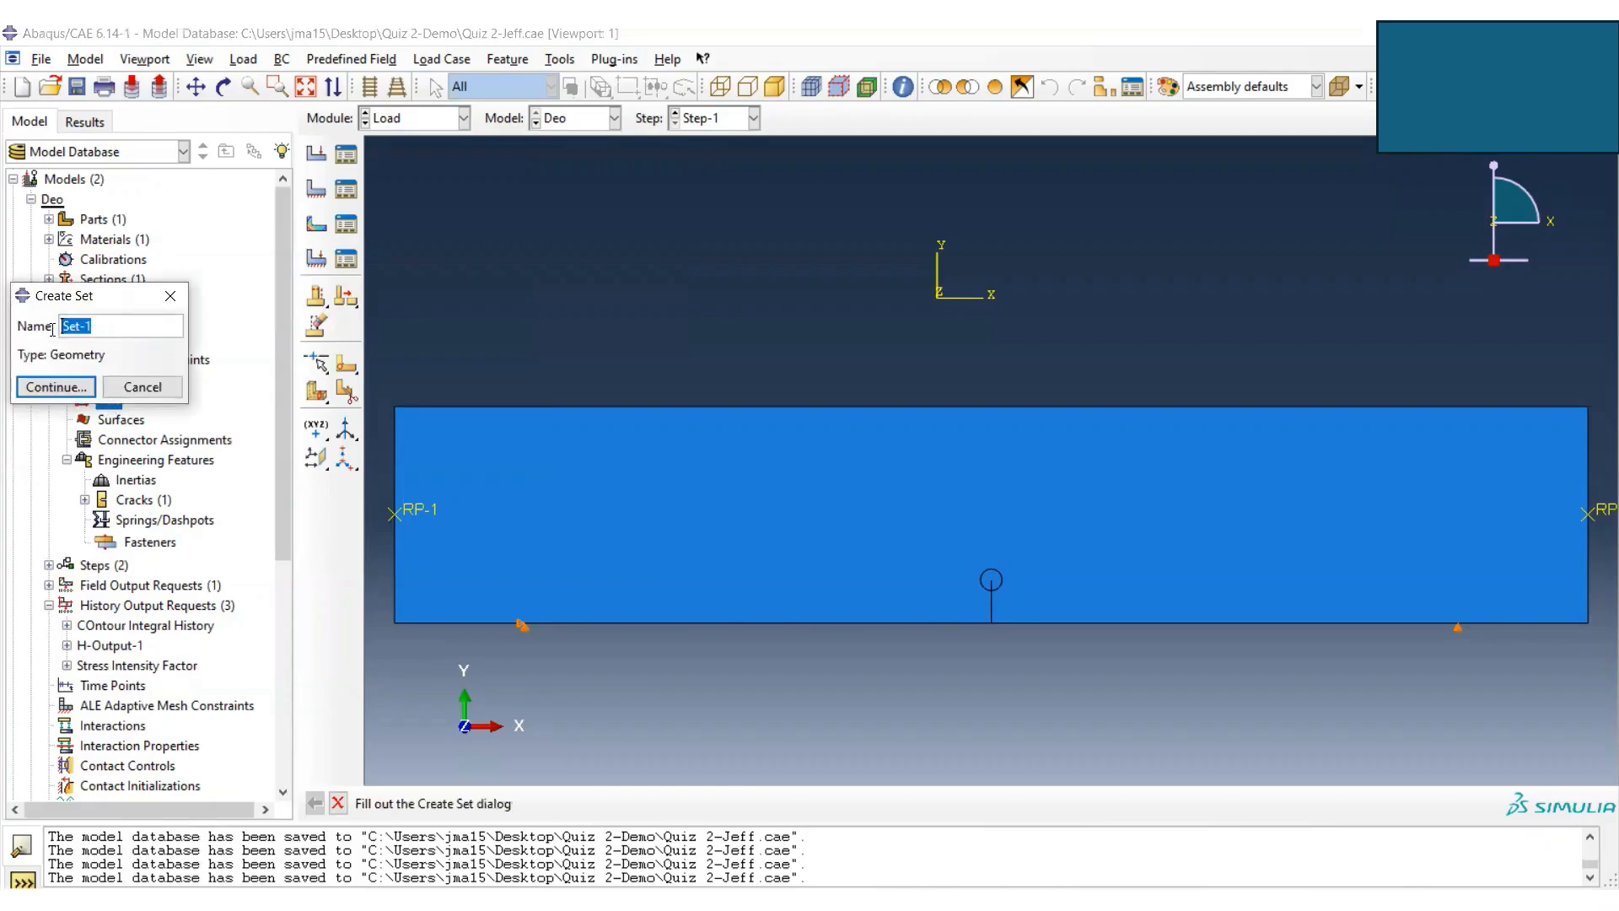
text(LeftEdge)
click(69, 390)
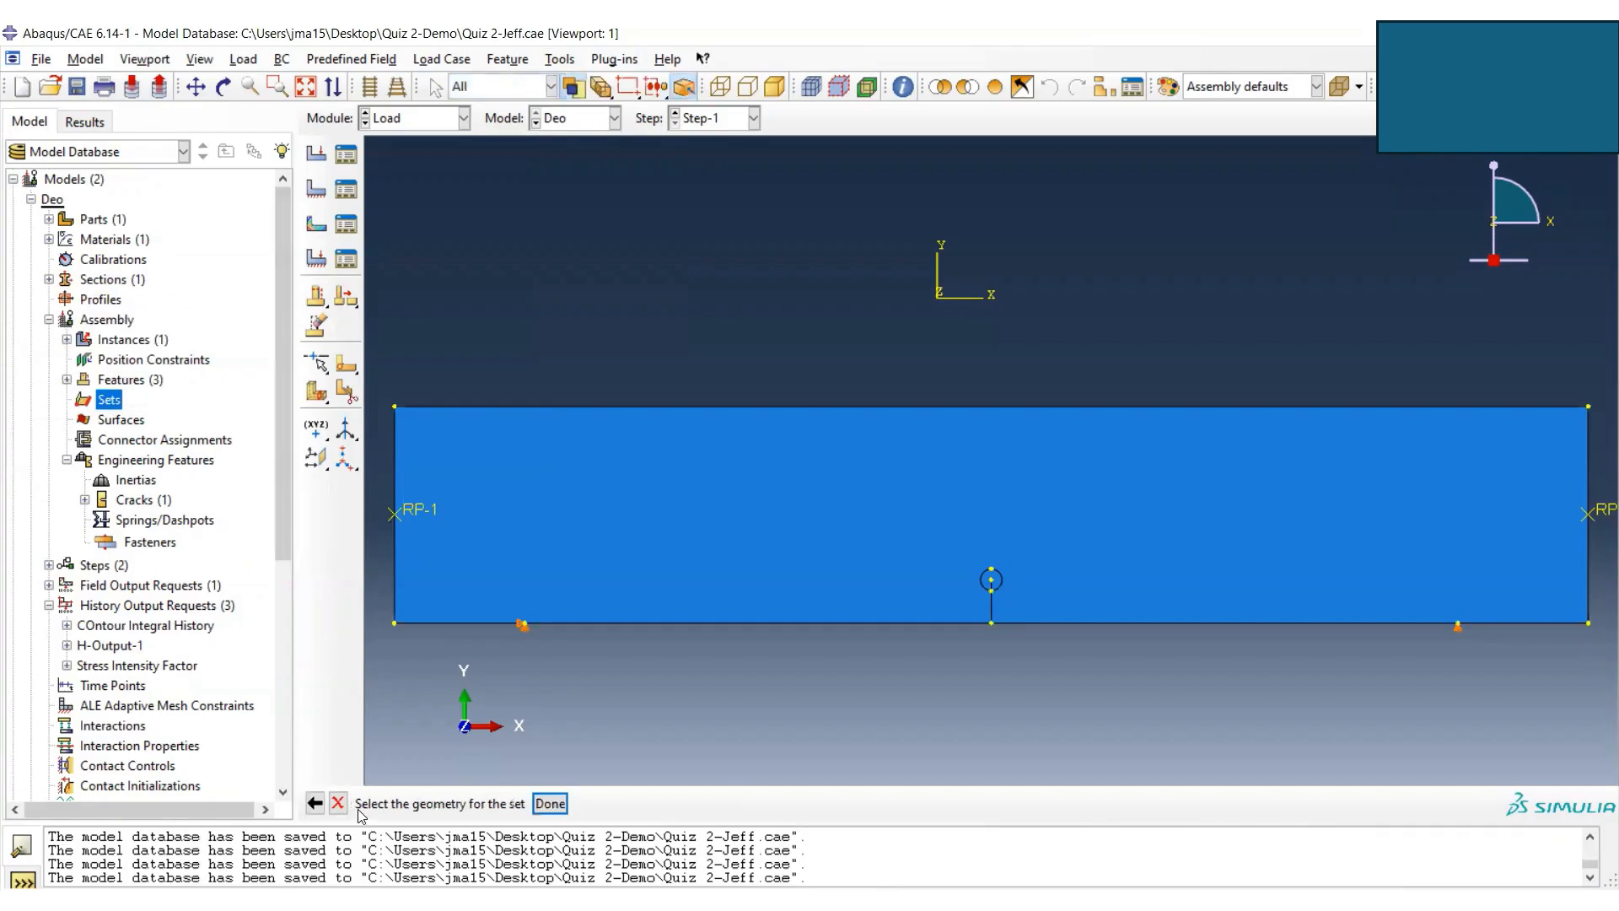
click(395, 560)
click(549, 804)
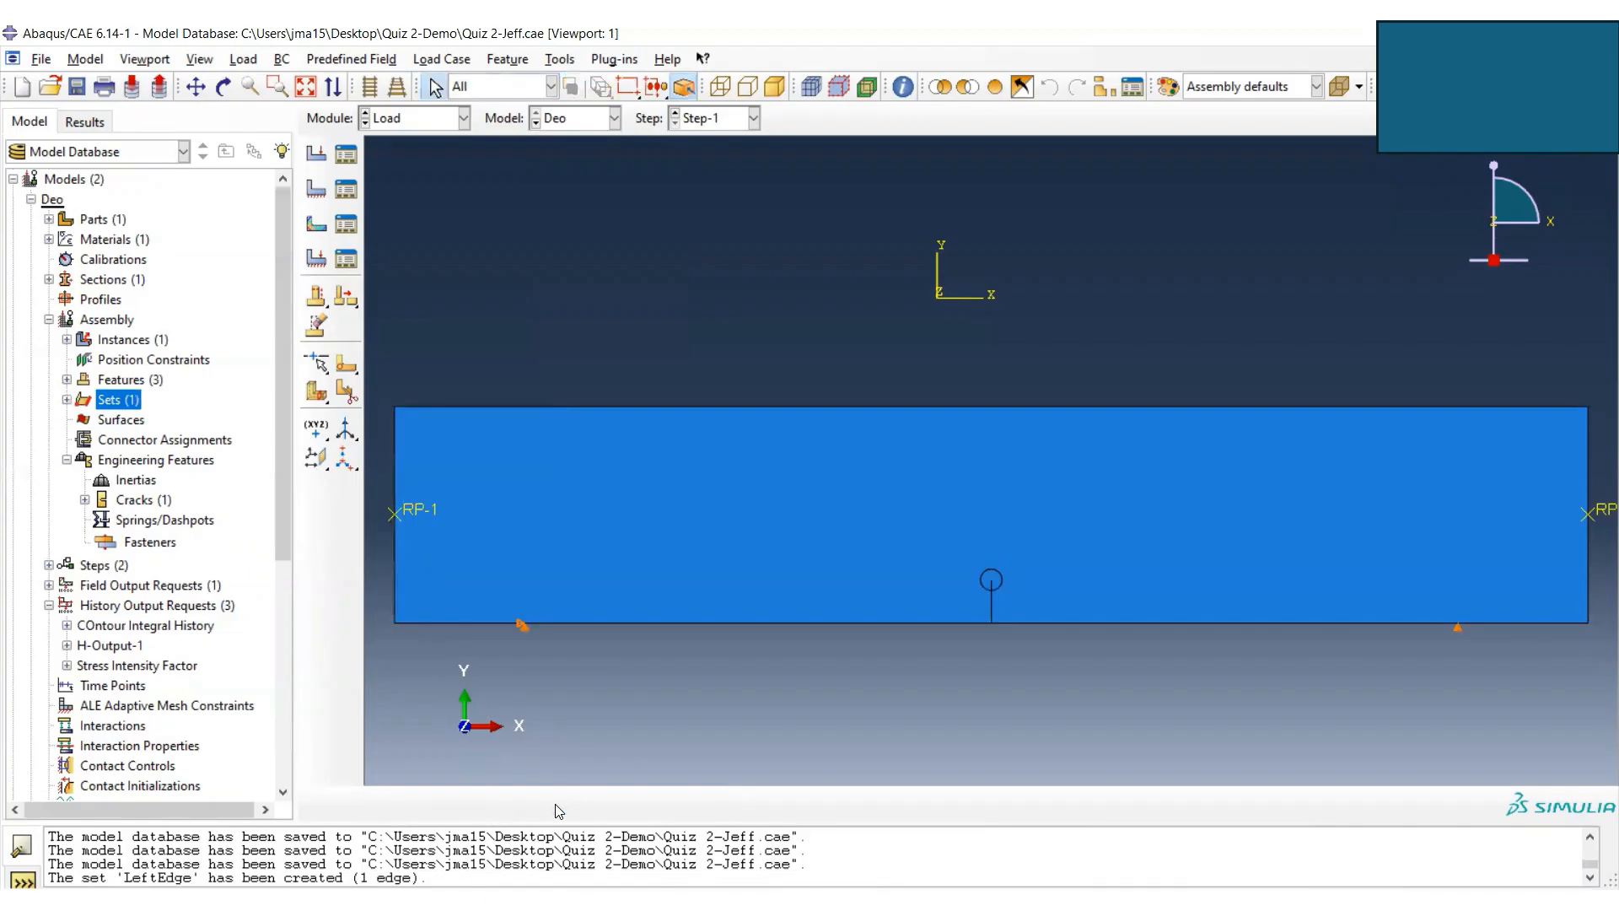
- Create an assembly geometry set named RightEdge from the beam's right vertical edge, and save the model database
double_click(118, 400)
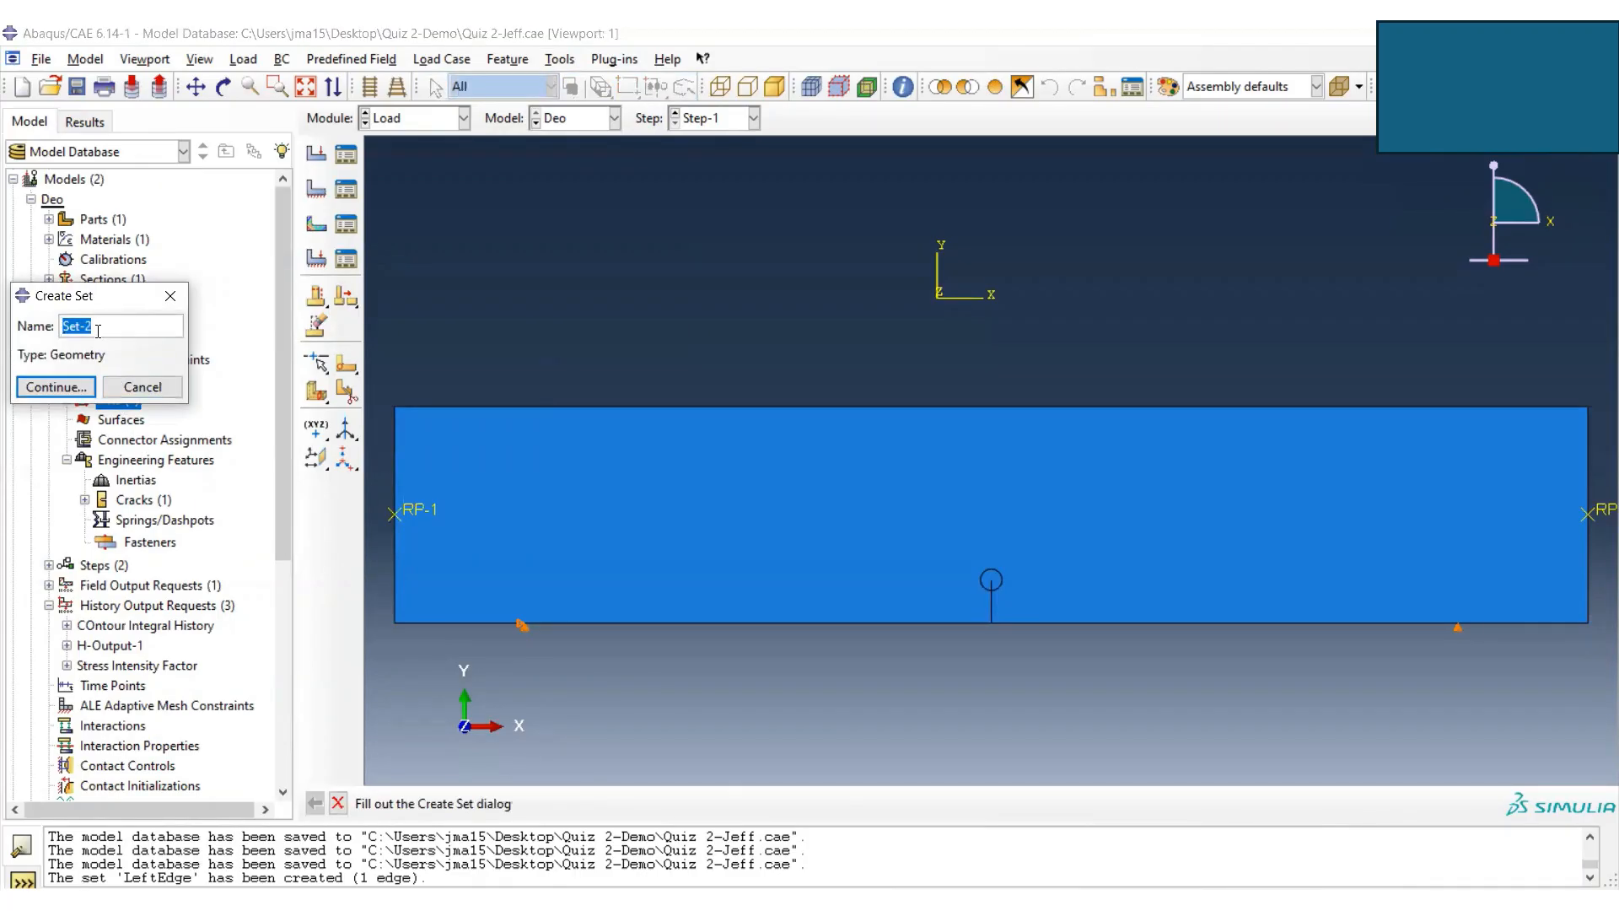
text(RightEdge)
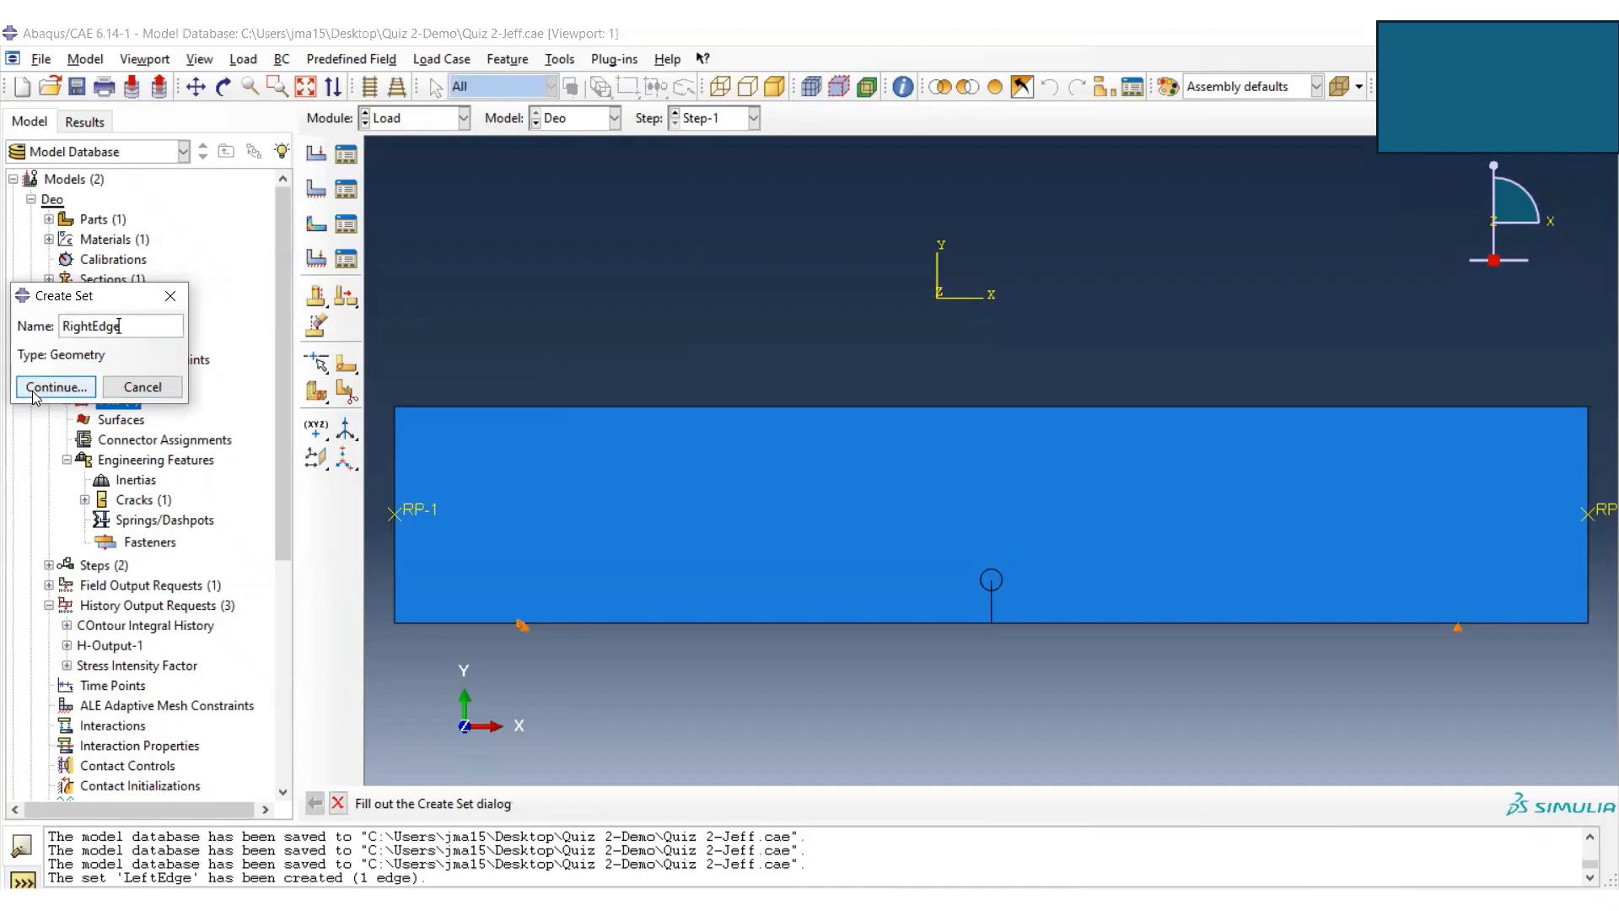
click(35, 395)
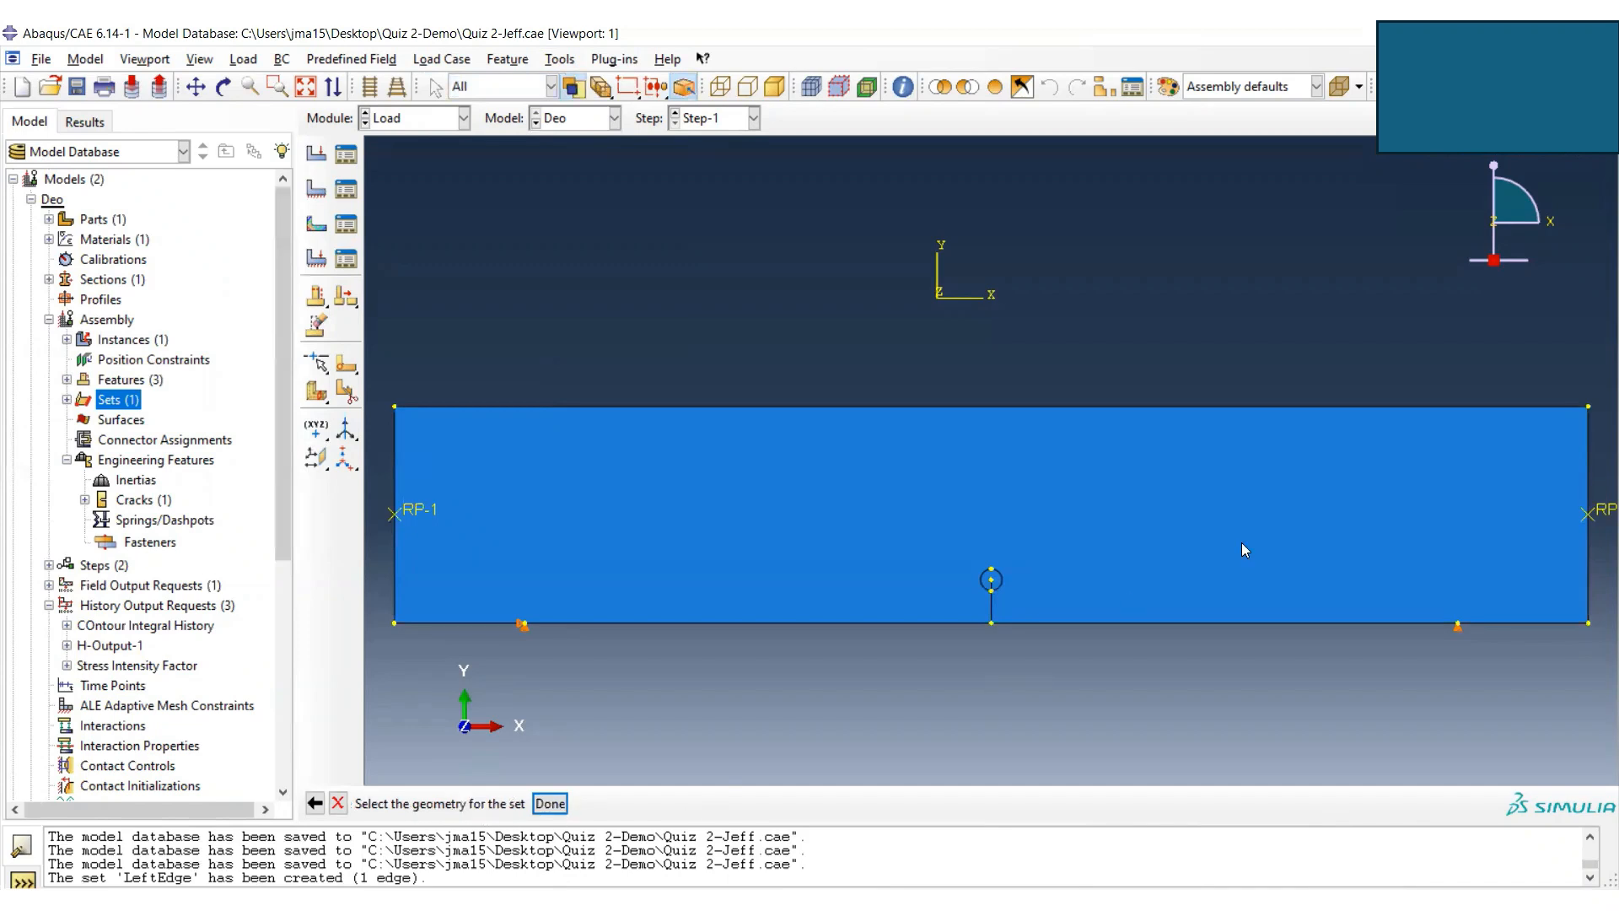
click(1590, 576)
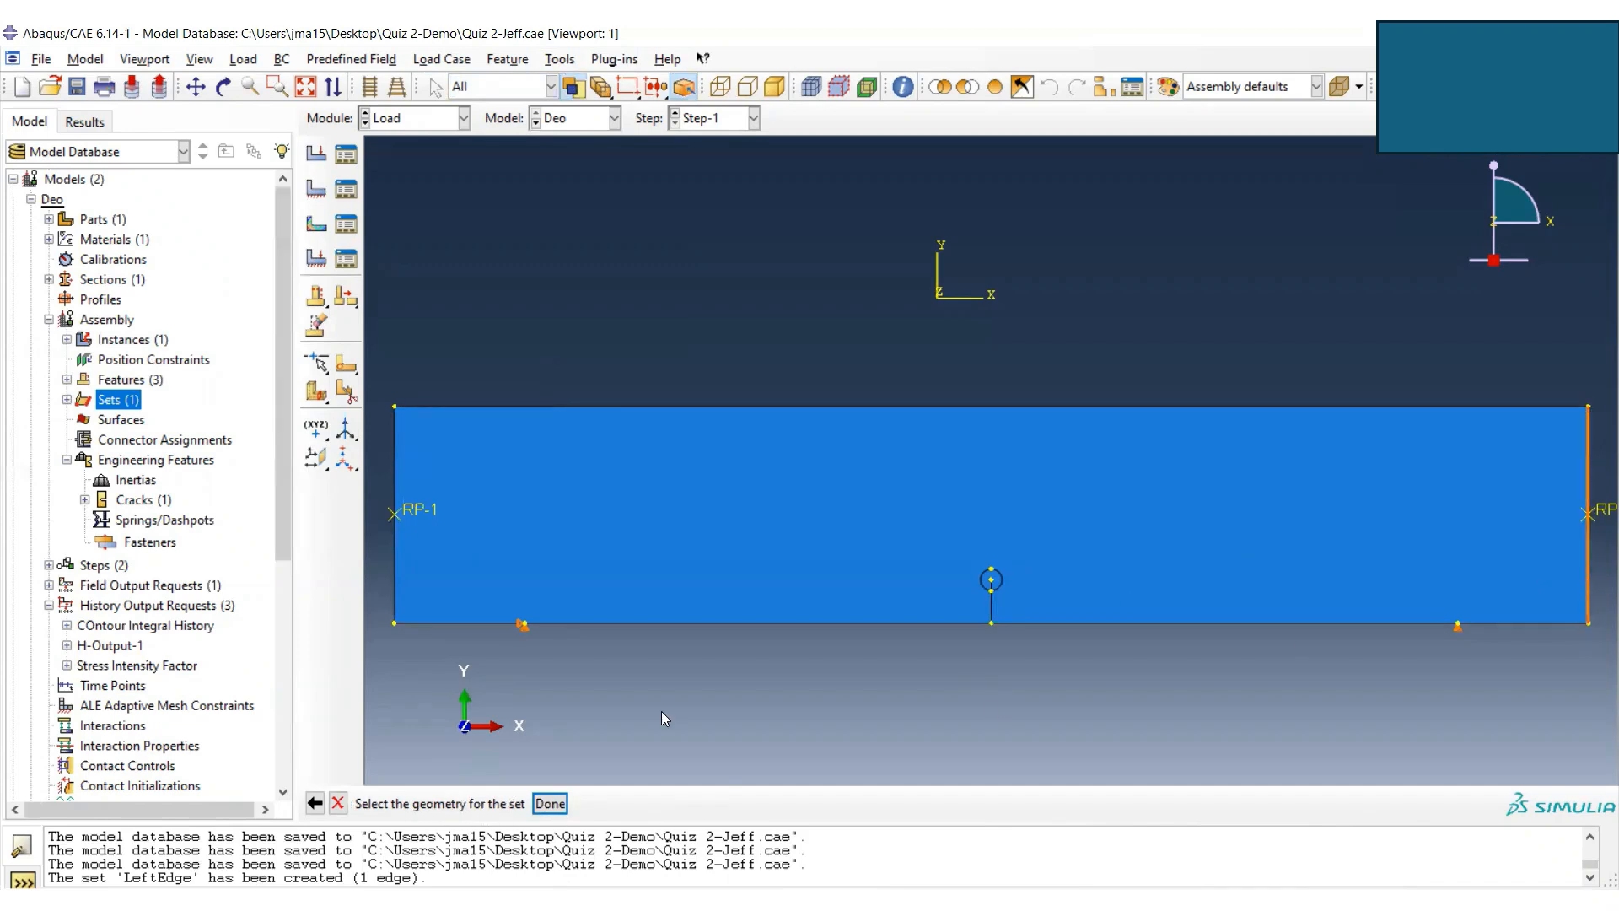
click(550, 805)
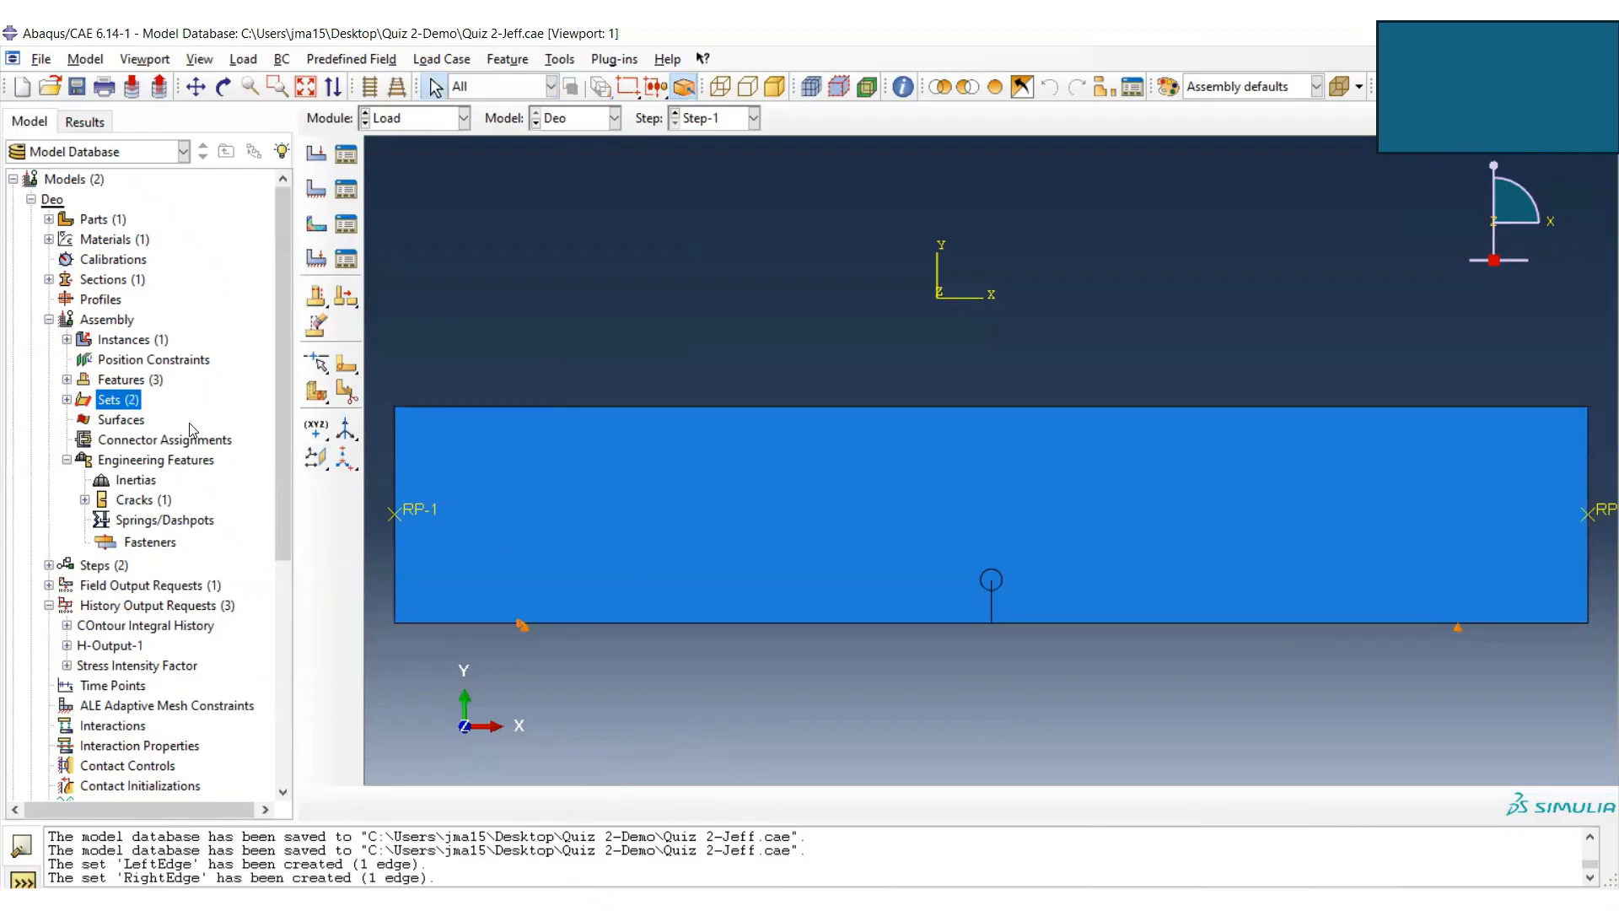
click(77, 86)
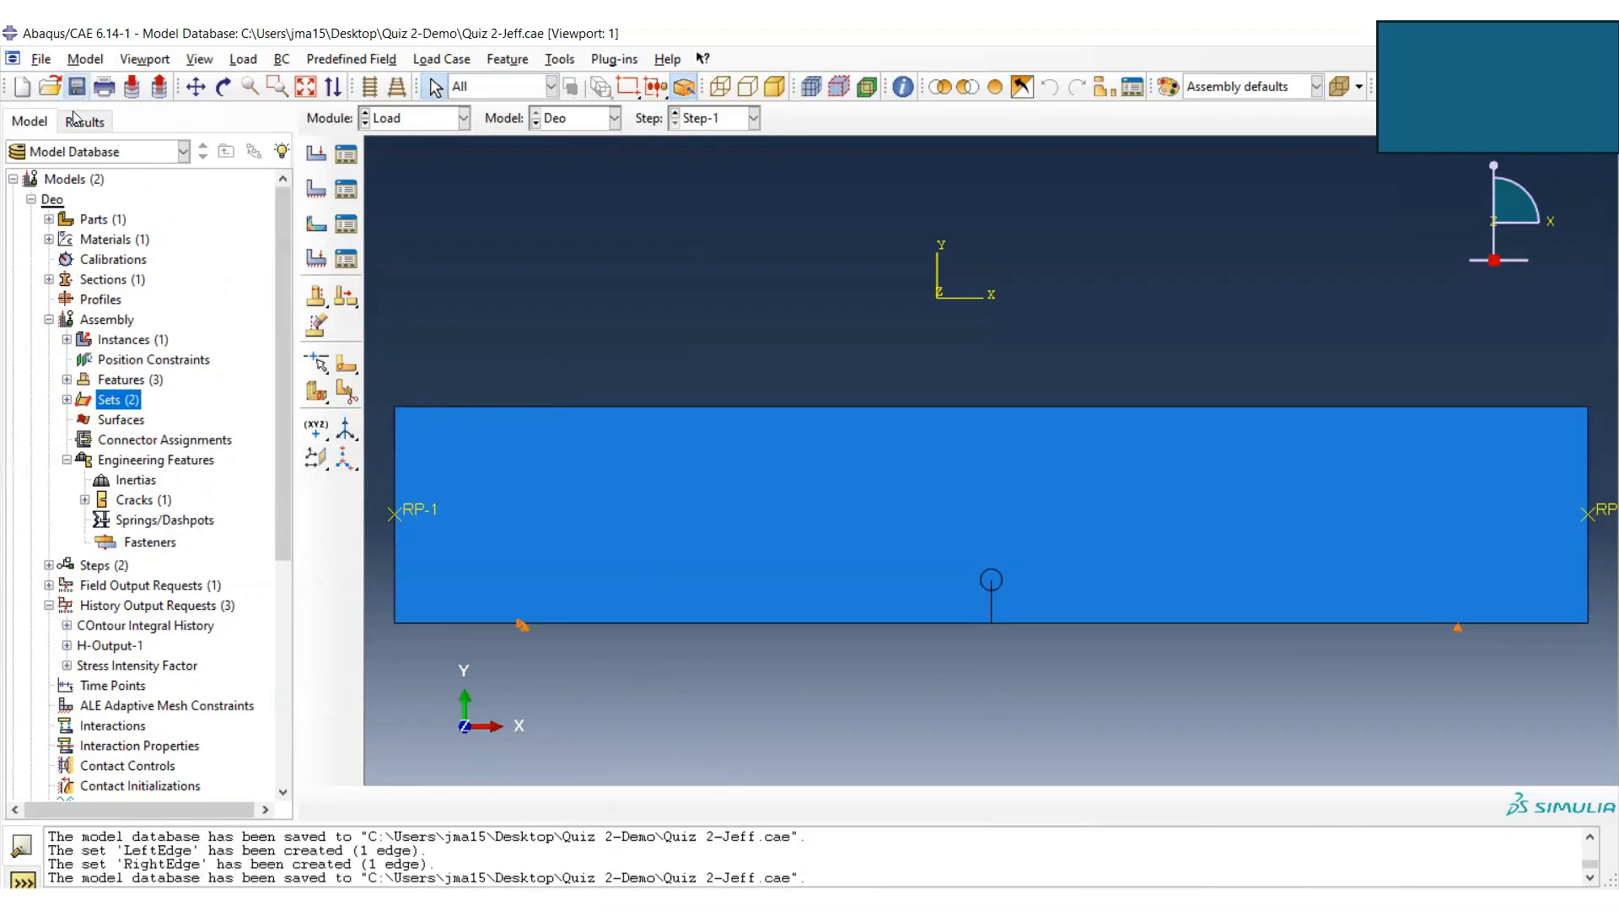
- Start a coupling constraint named Constraint-1-left with the left reference point RP-1 as its control point
drag(282, 434, 277, 575)
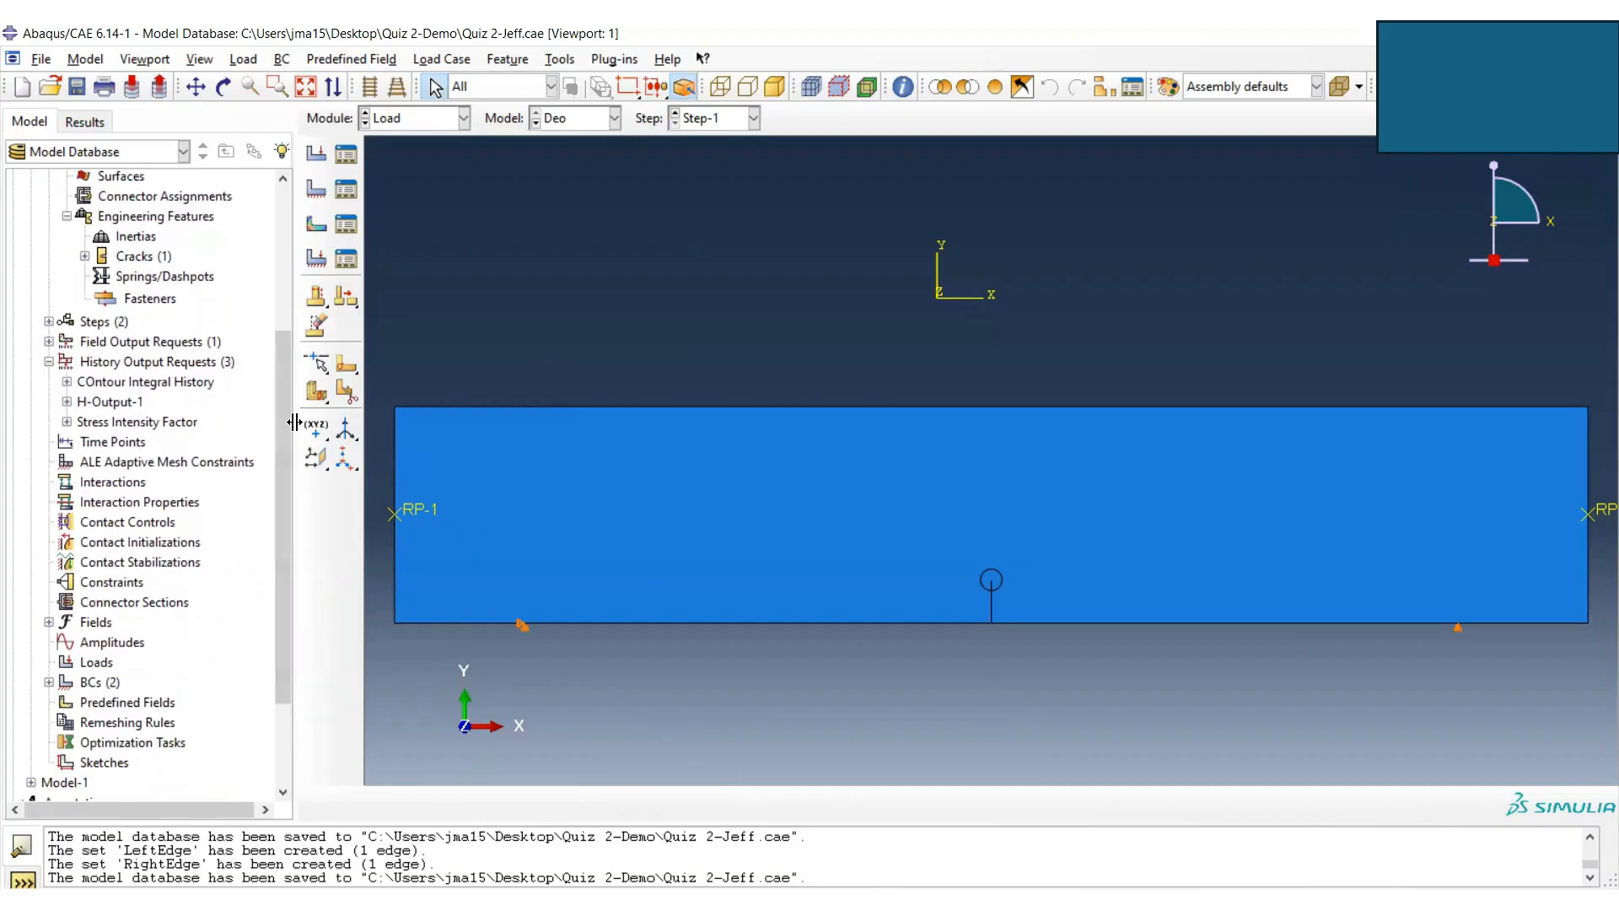
double_click(129, 588)
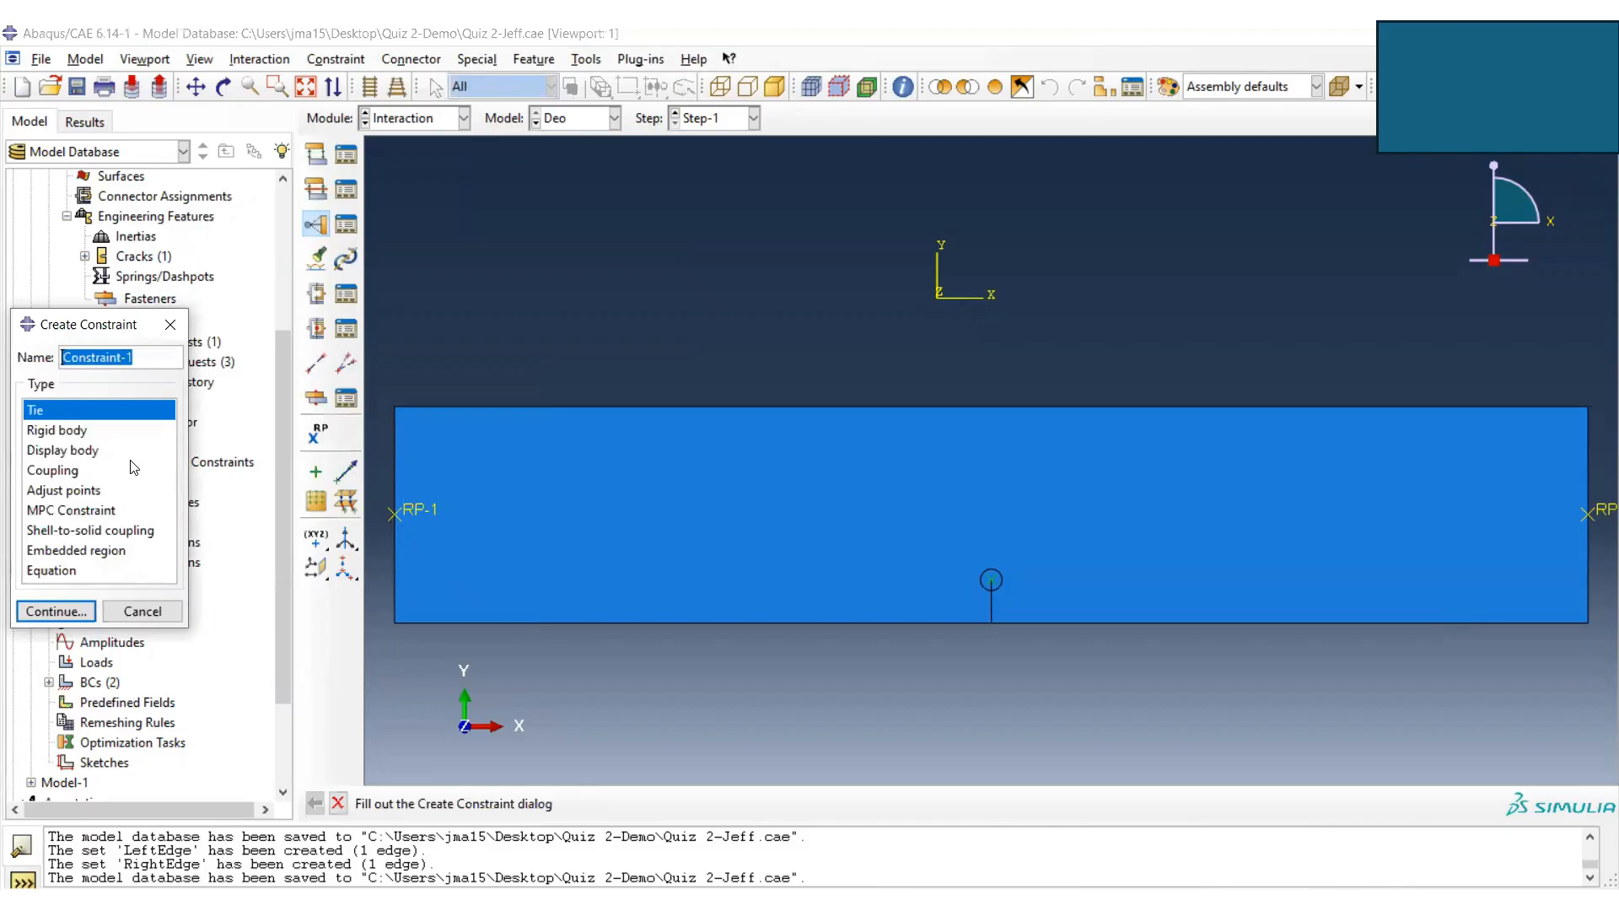
click(65, 472)
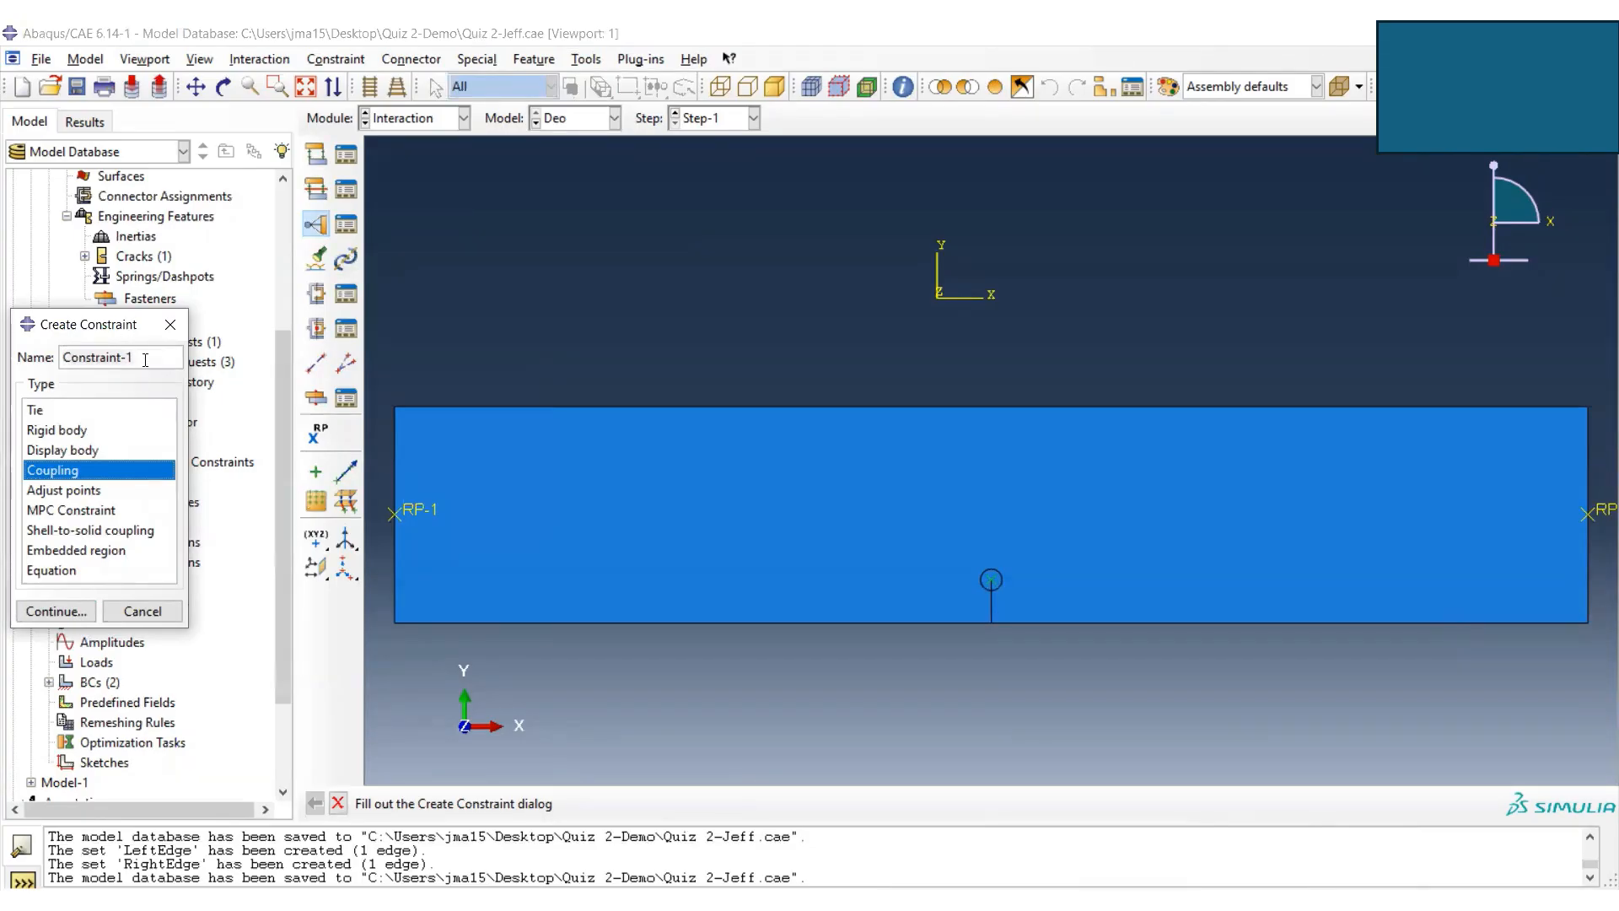
click(145, 360)
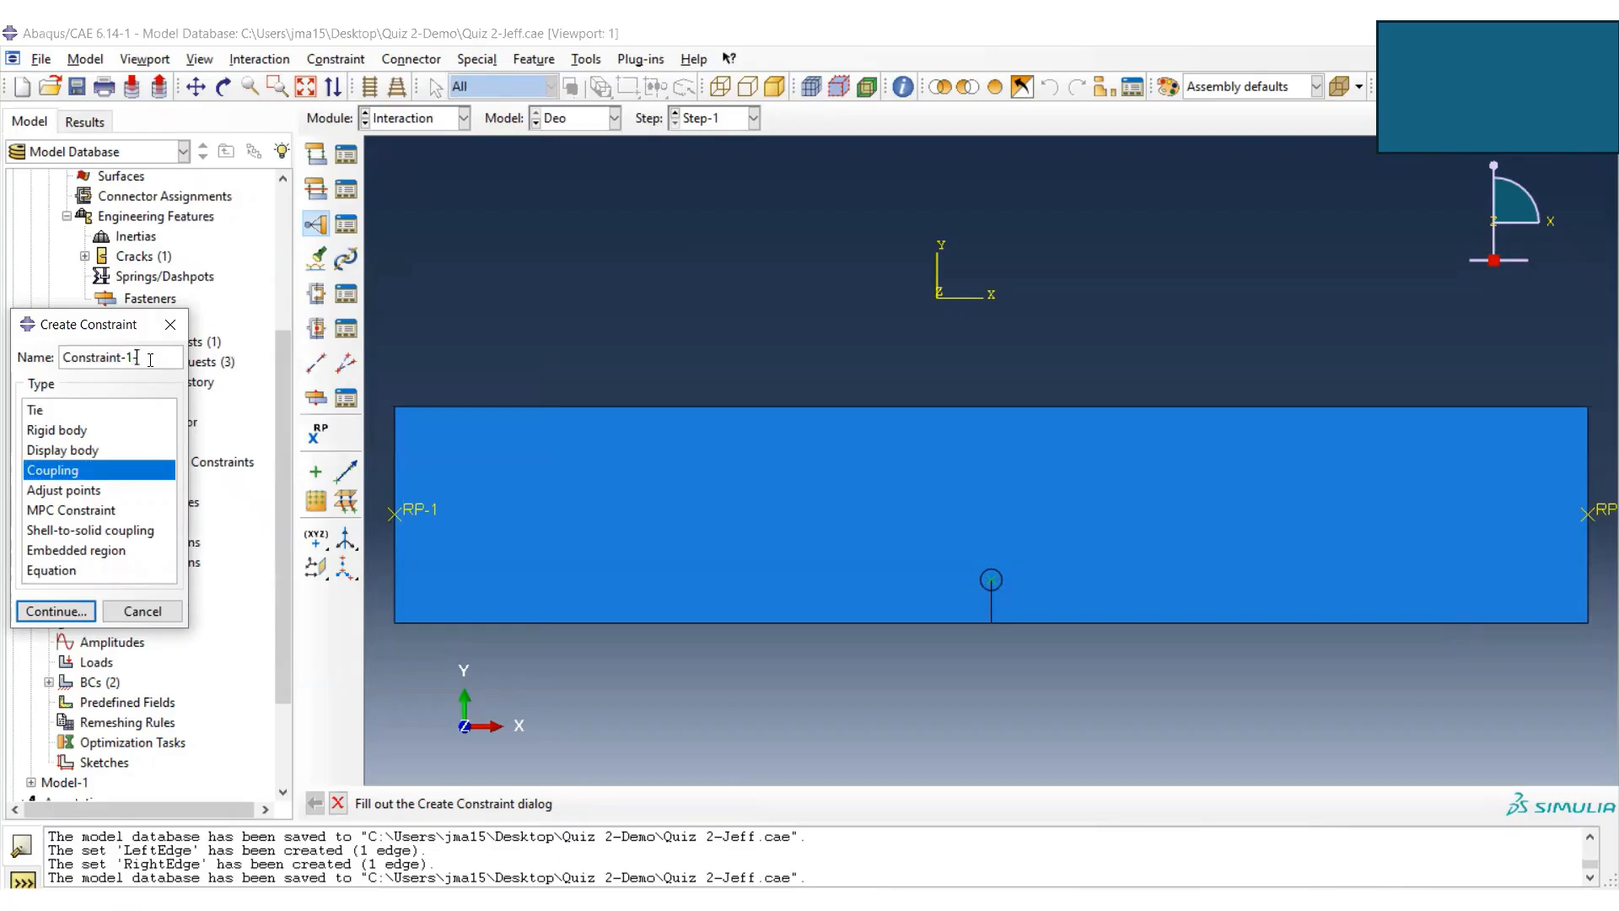
text(-left)
click(54, 610)
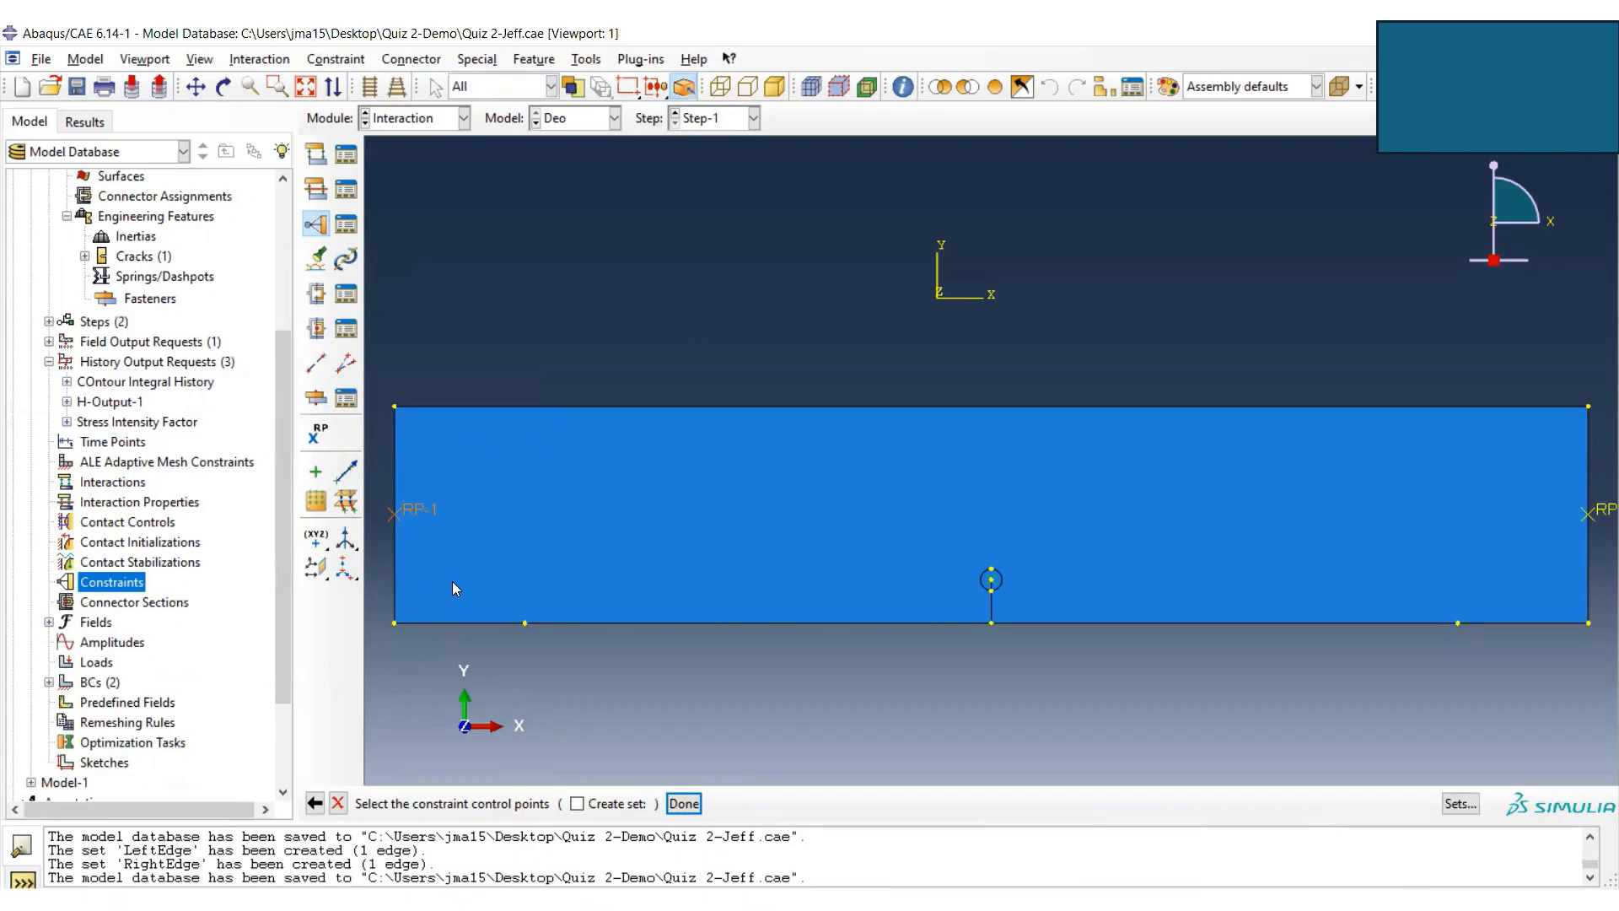
click(683, 803)
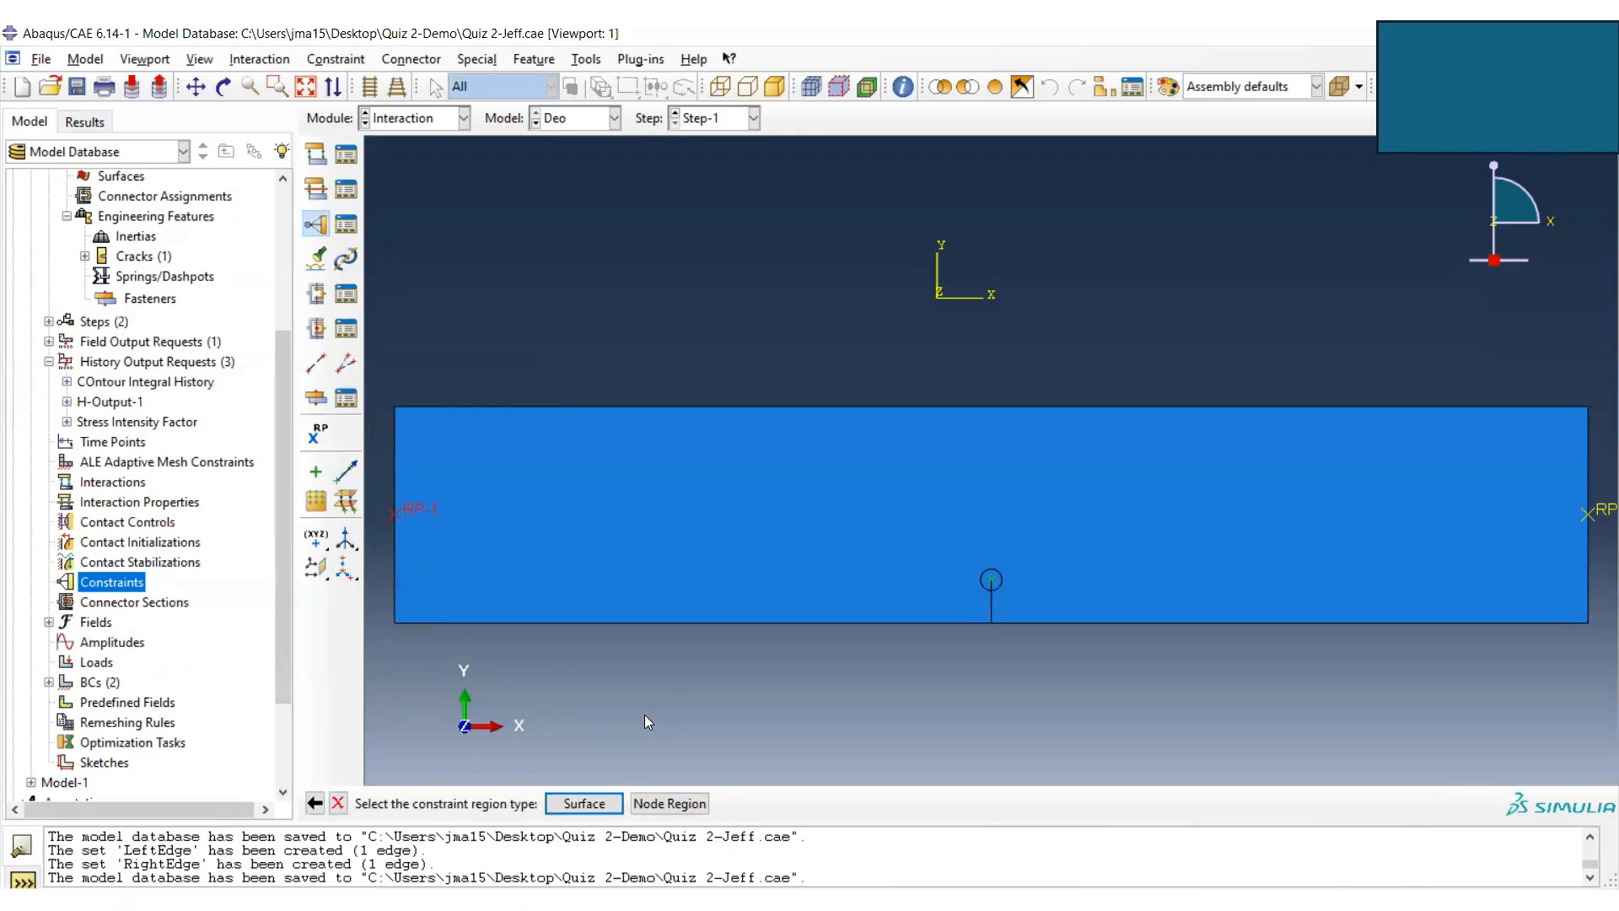
- Assign the LeftEdge set as the constraint's node region and create a kinematic coupling with U1, U2 and UR3 constrained
click(674, 812)
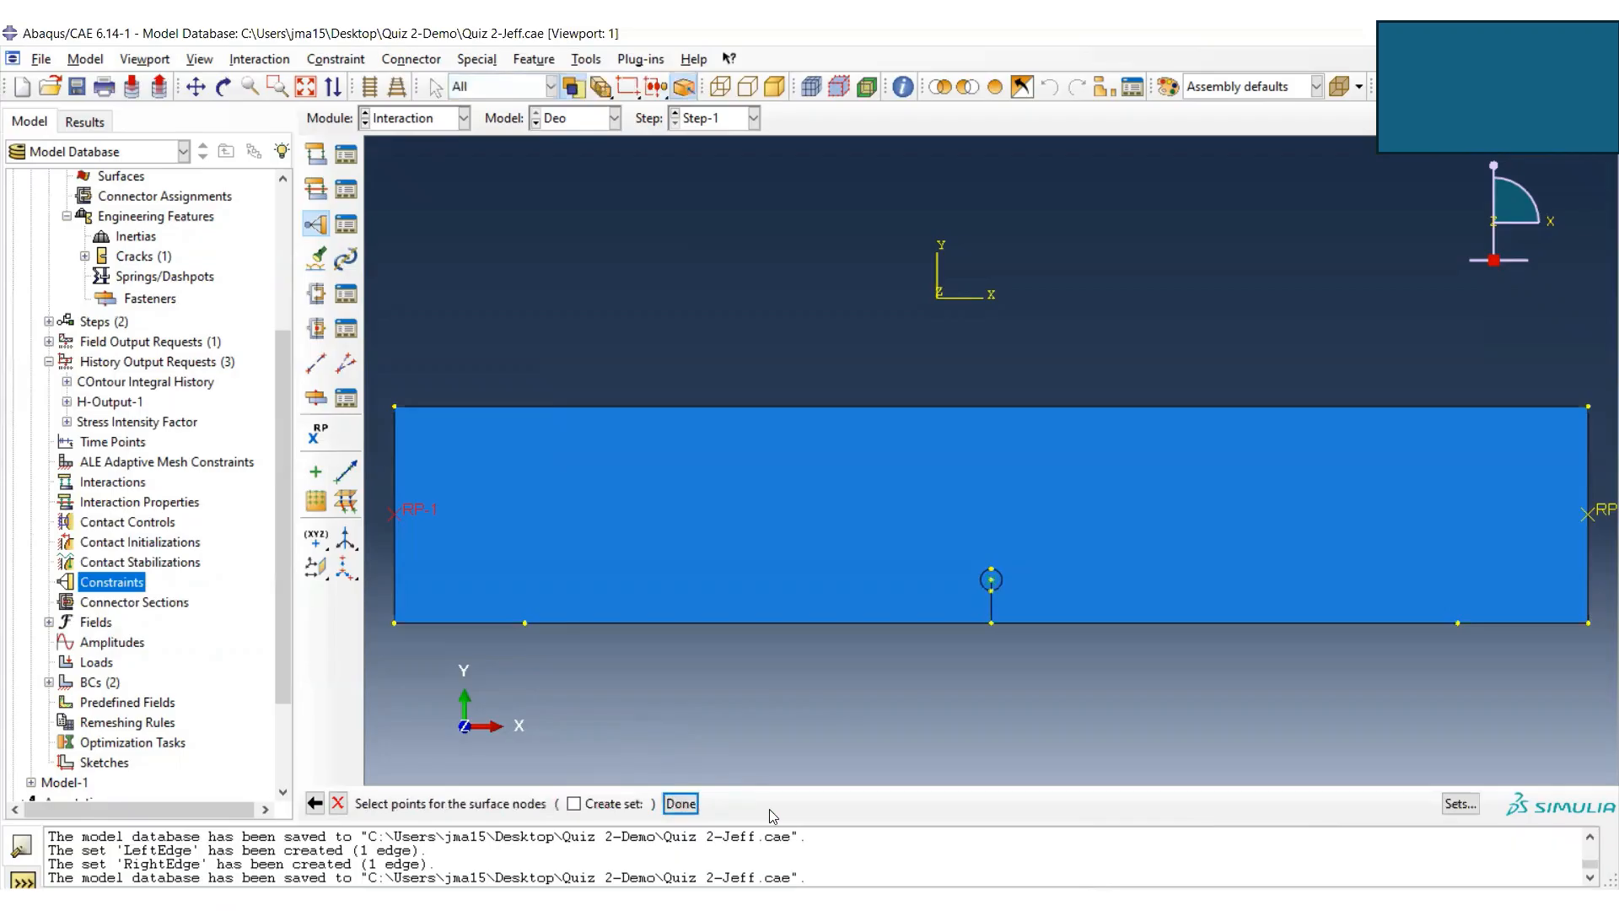
click(1460, 805)
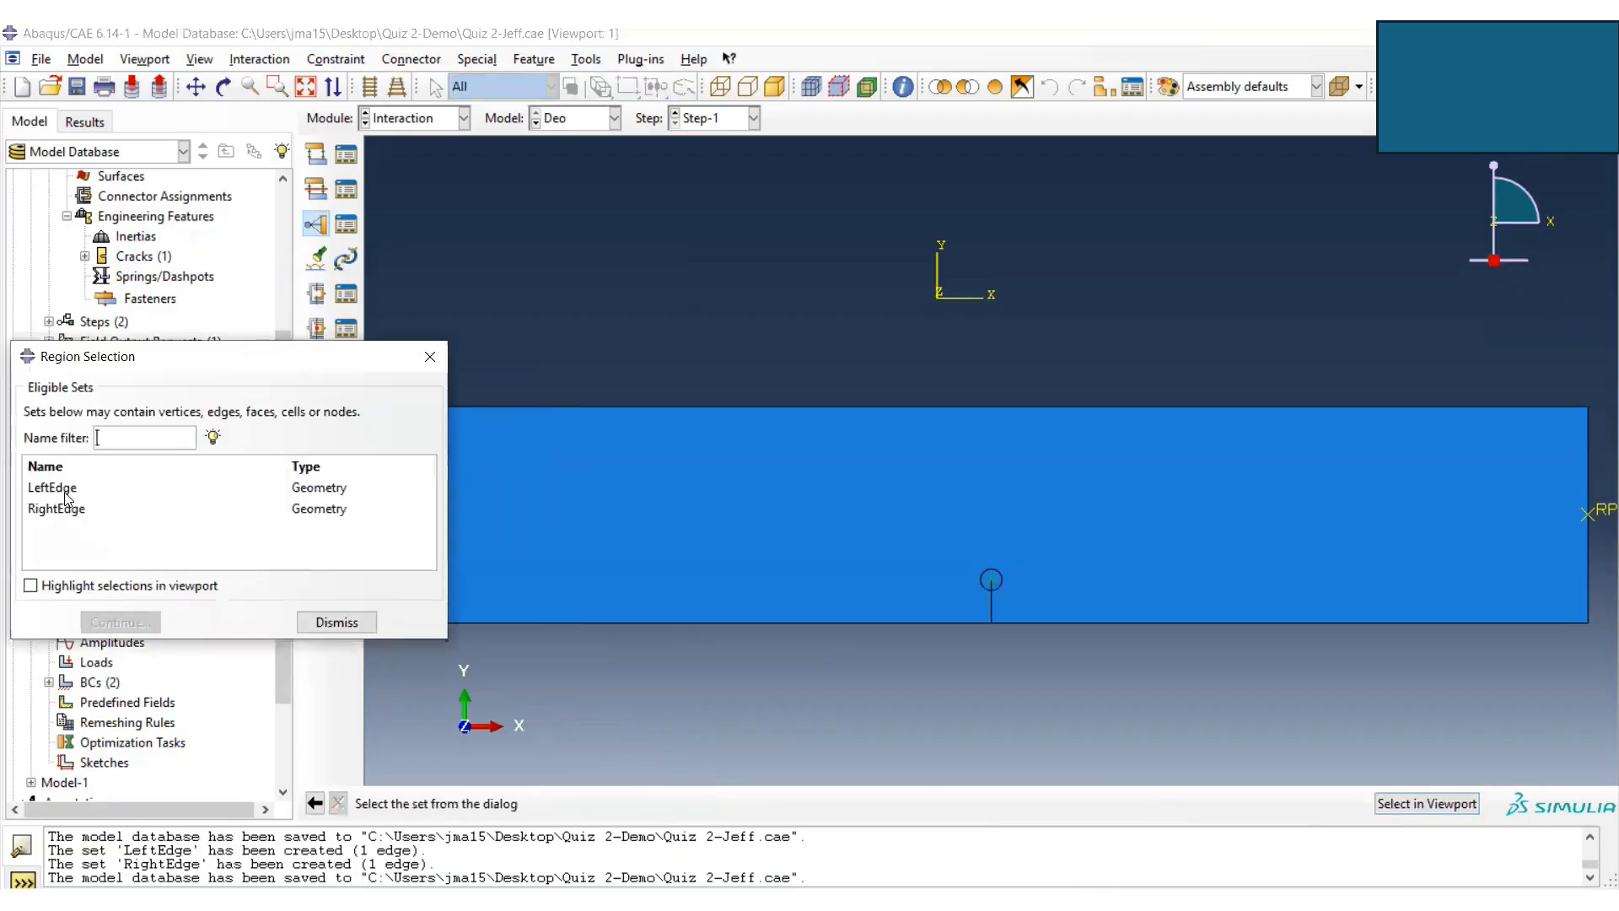
click(65, 494)
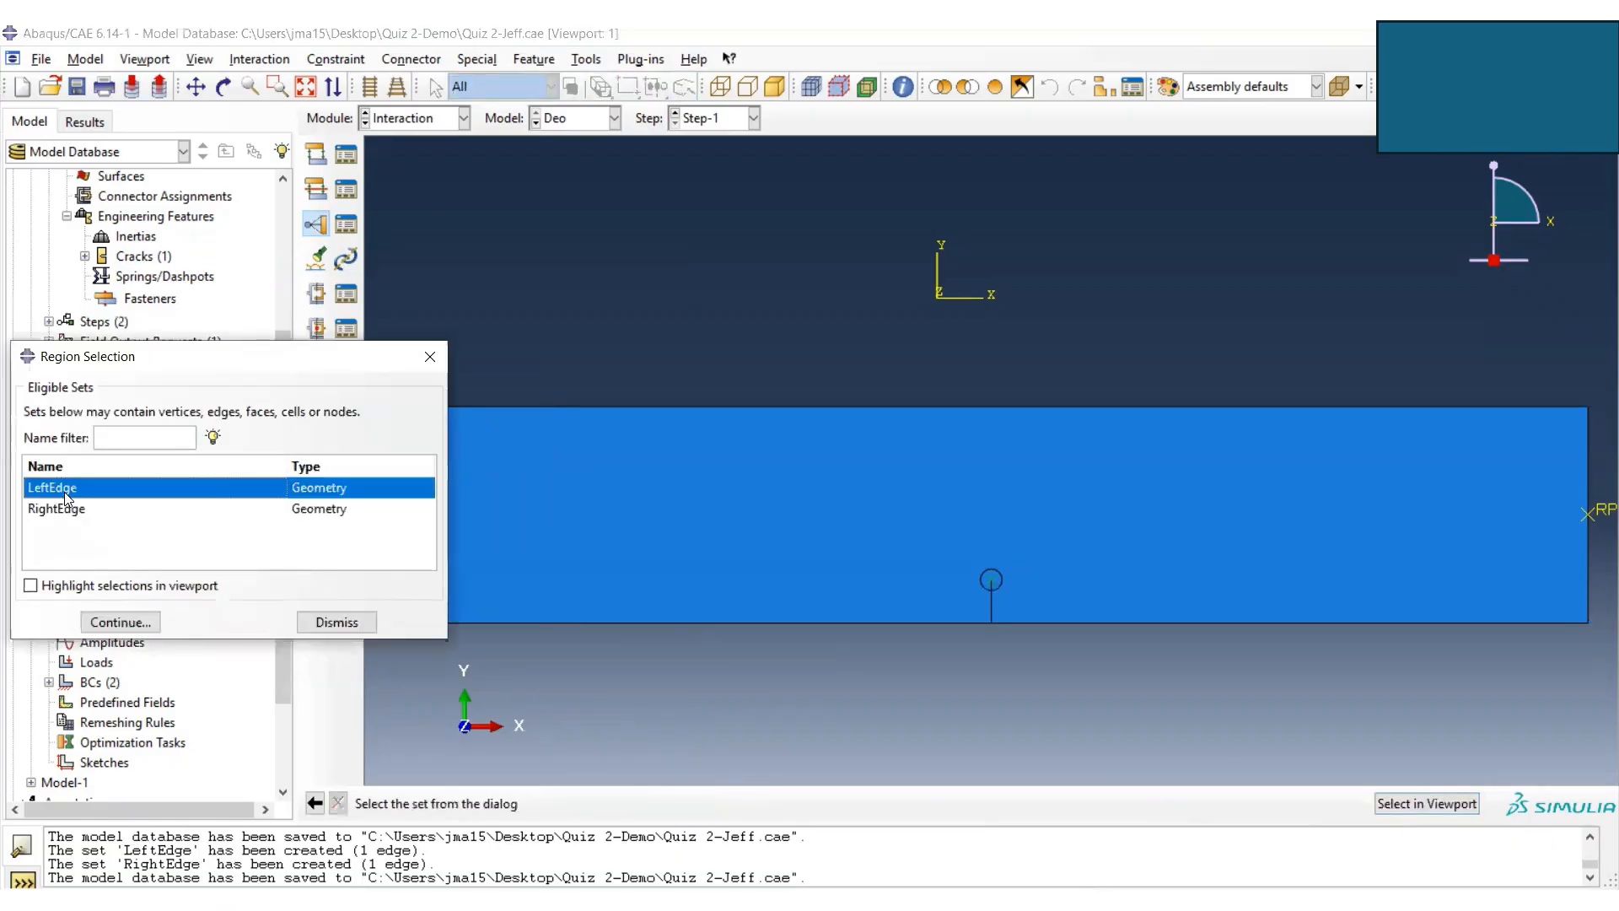
click(121, 624)
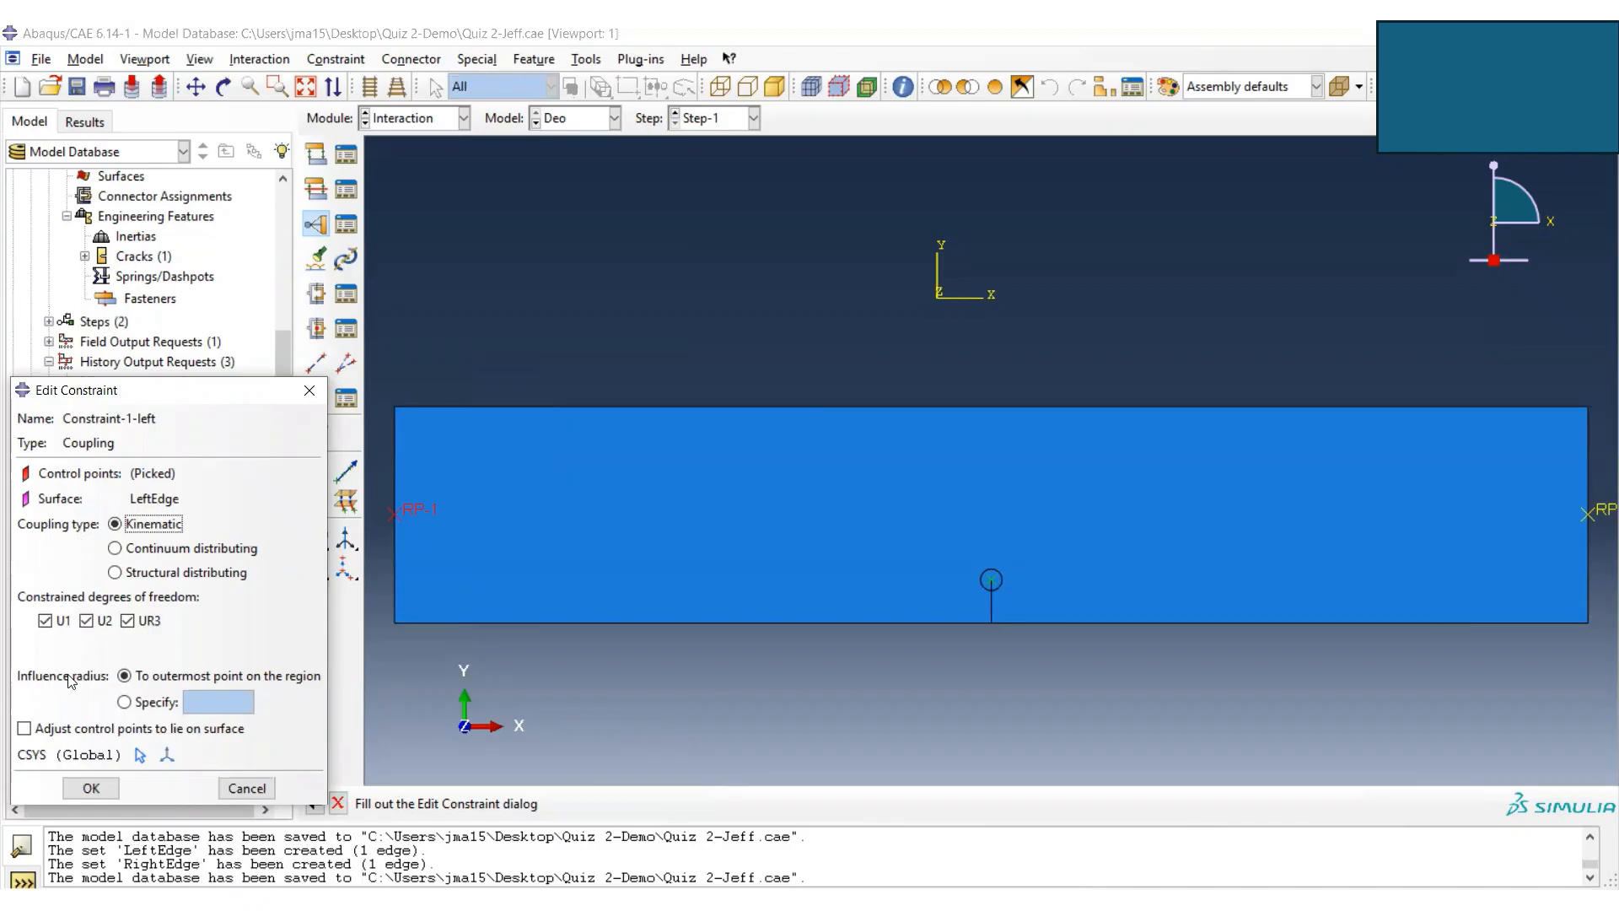
click(92, 790)
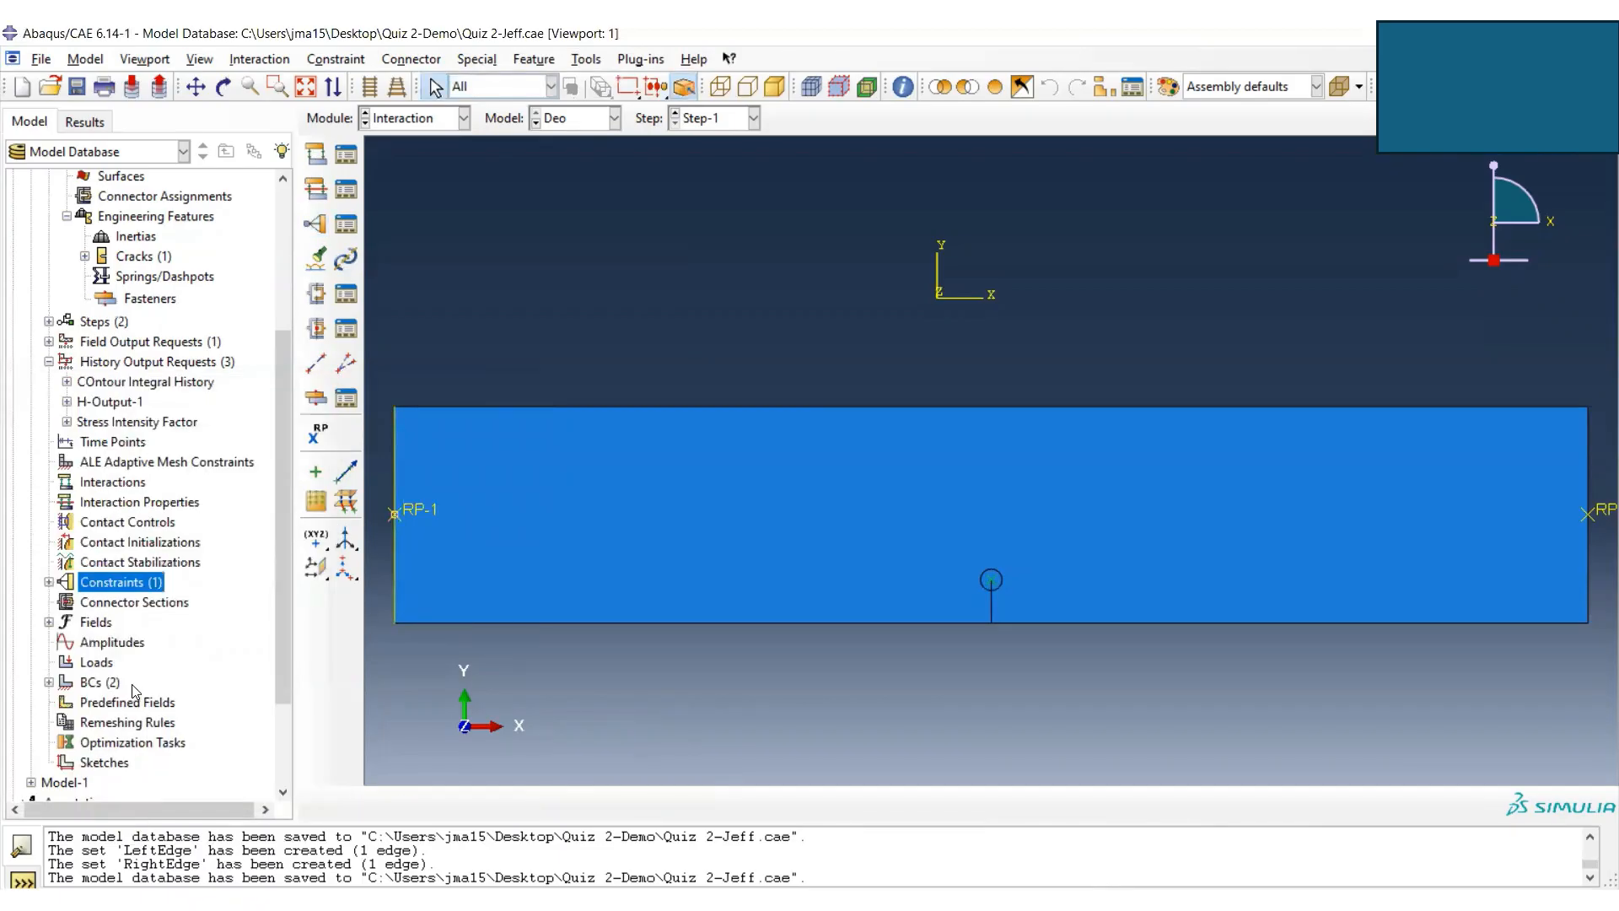
- Start a coupling constraint named Constraint-2-right with the reference point on the beam's right edge as its control point
double_click(137, 584)
click(167, 358)
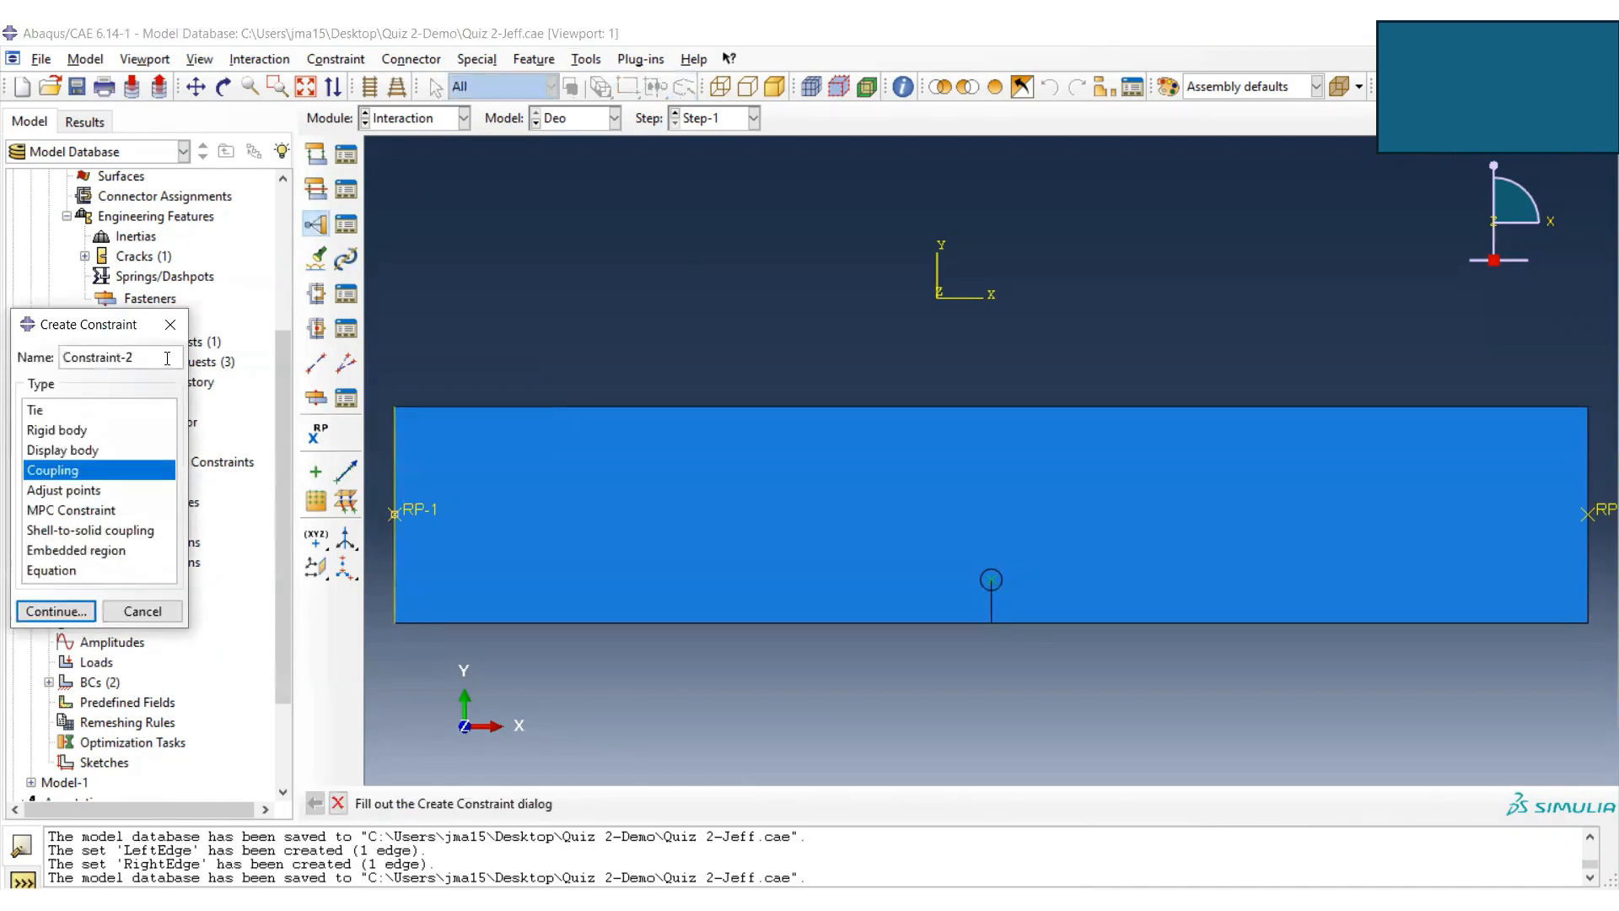
text(-right)
click(55, 611)
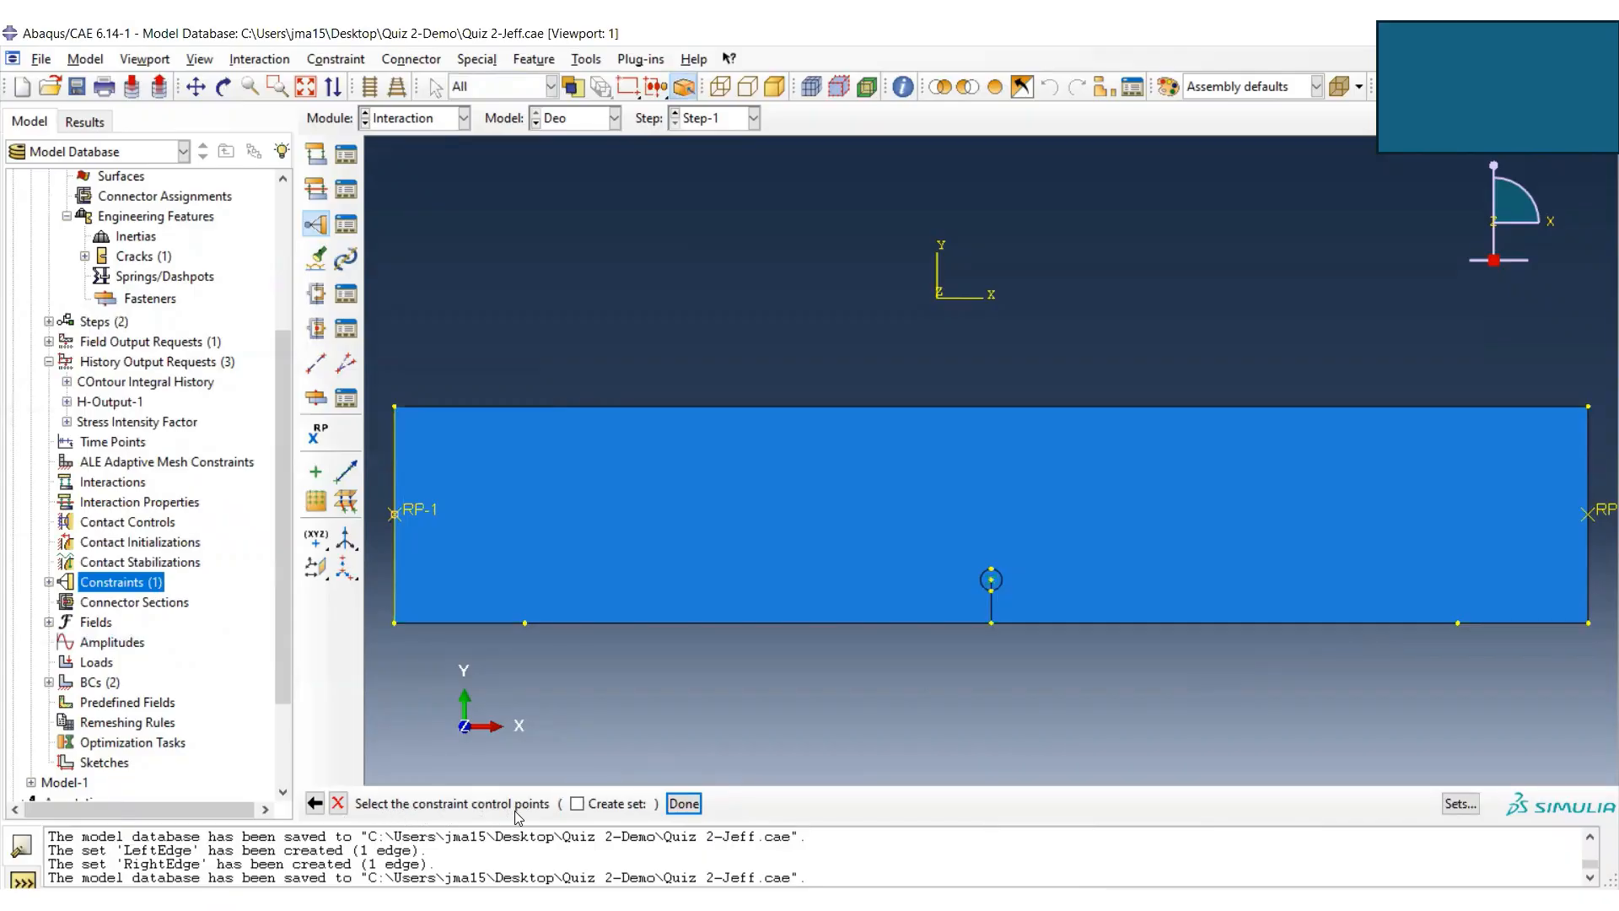
click(1588, 519)
click(684, 803)
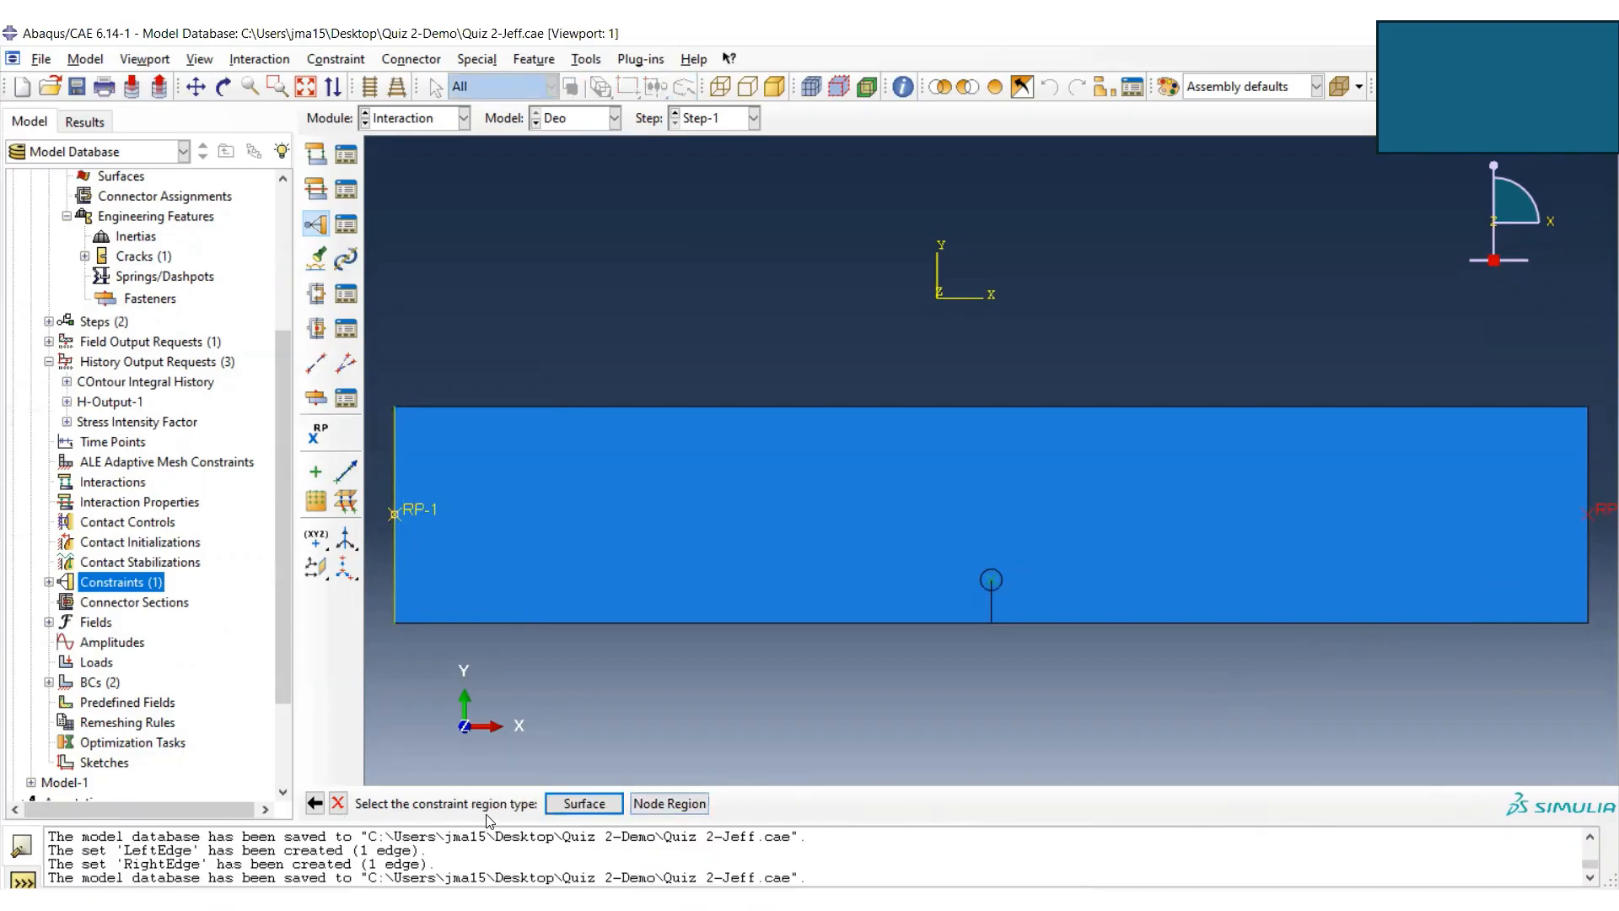
- Complete the kinematic coupling using the RightEdge set as its node region, and save the model database
click(671, 804)
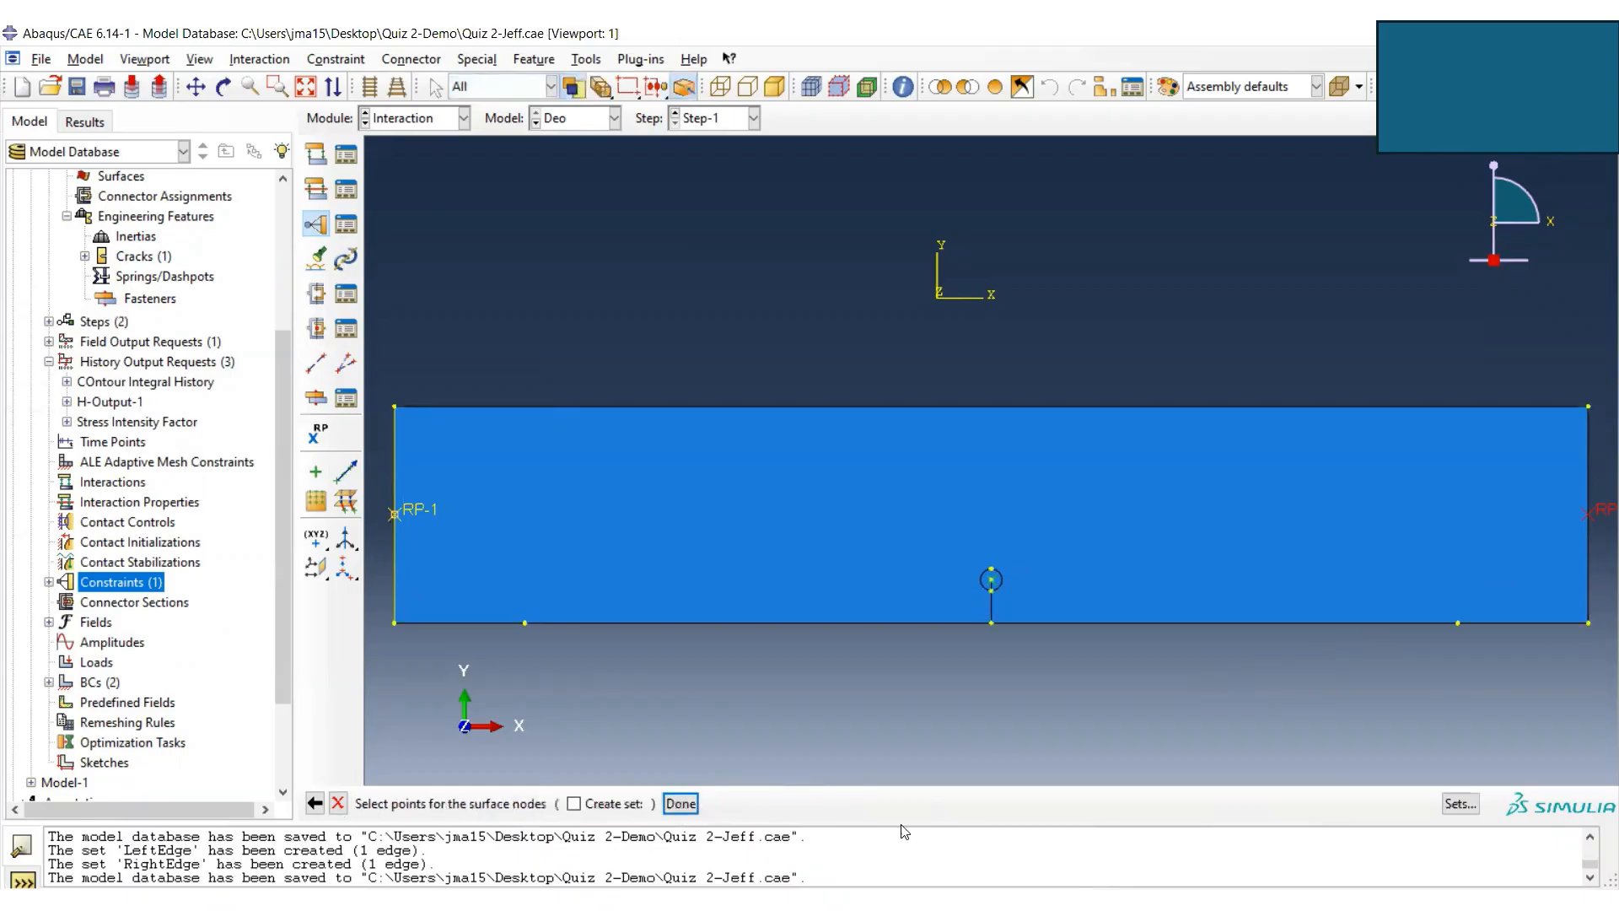
click(1460, 803)
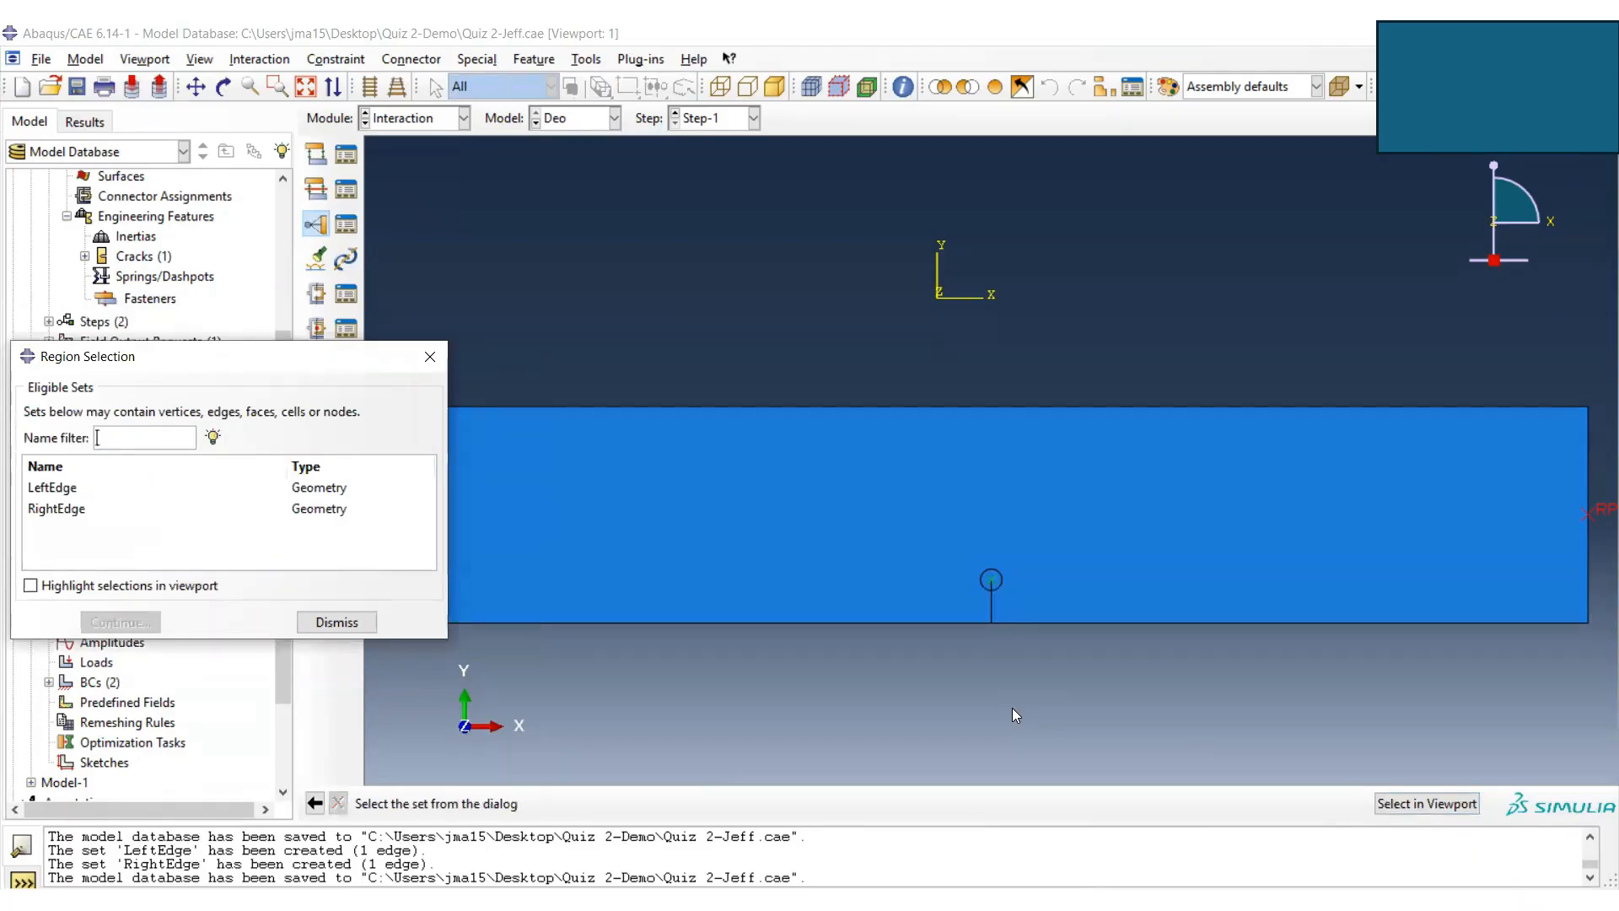
click(80, 509)
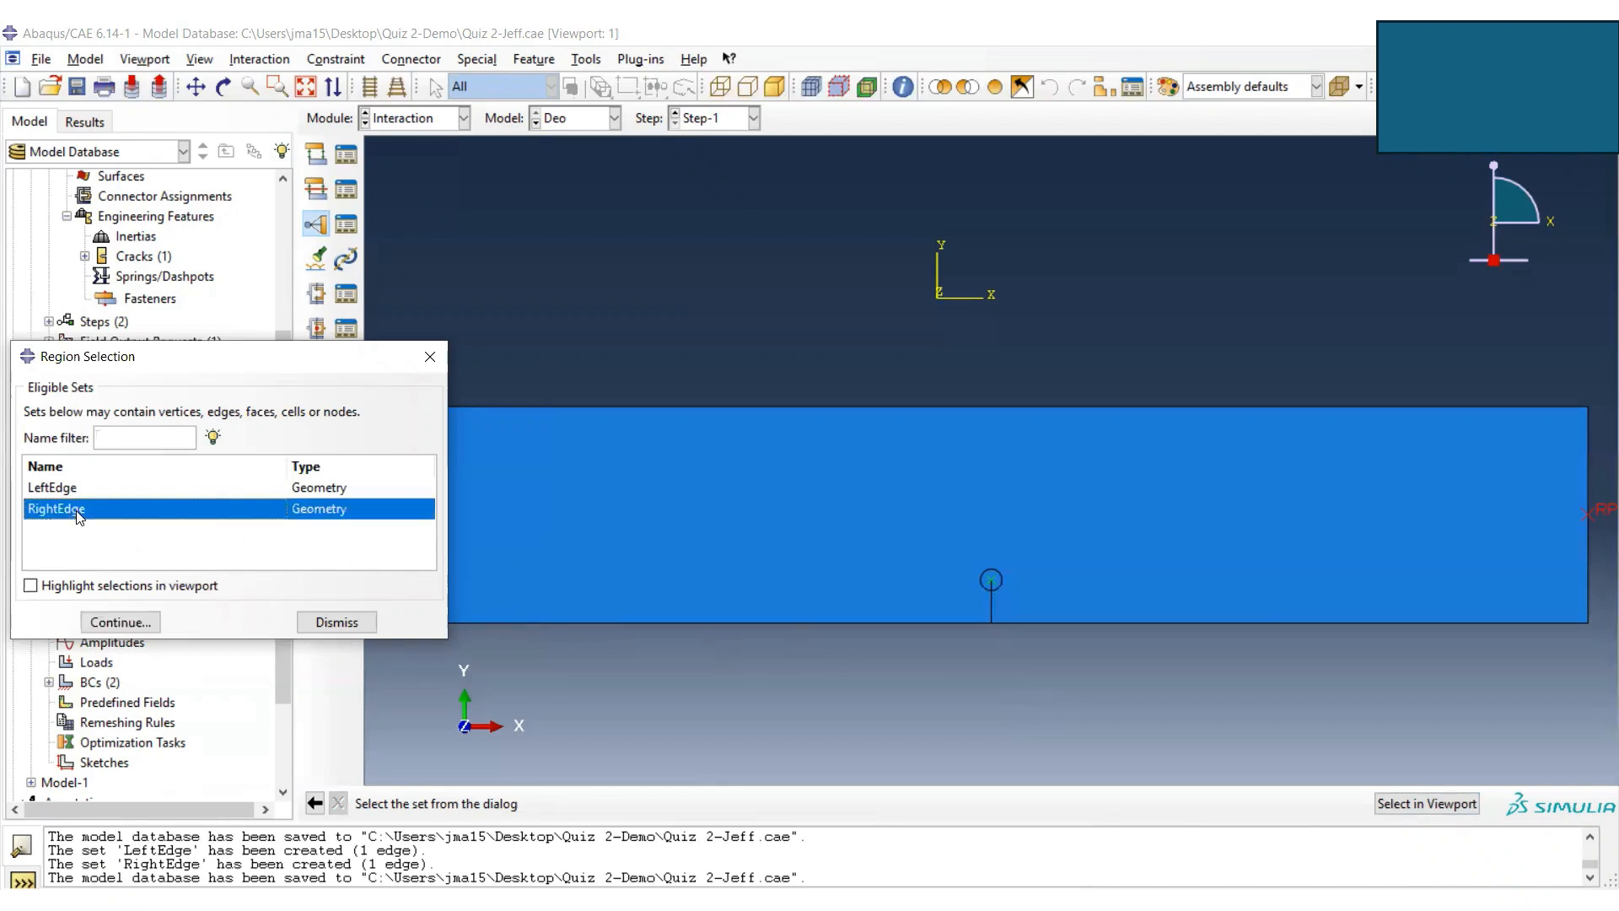
click(130, 626)
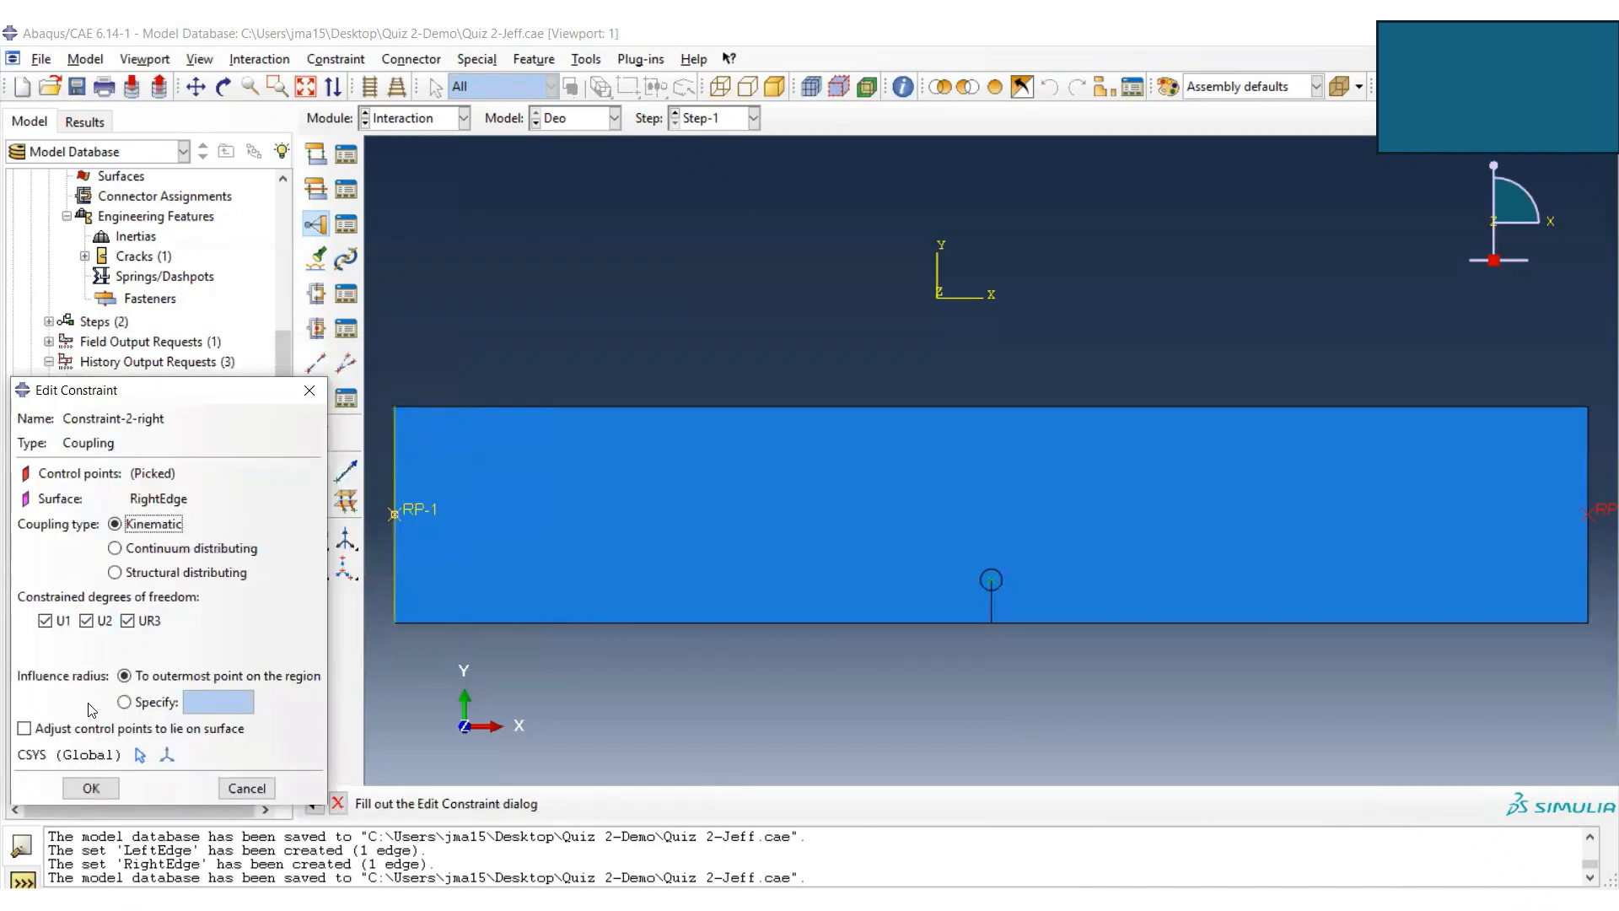
click(84, 791)
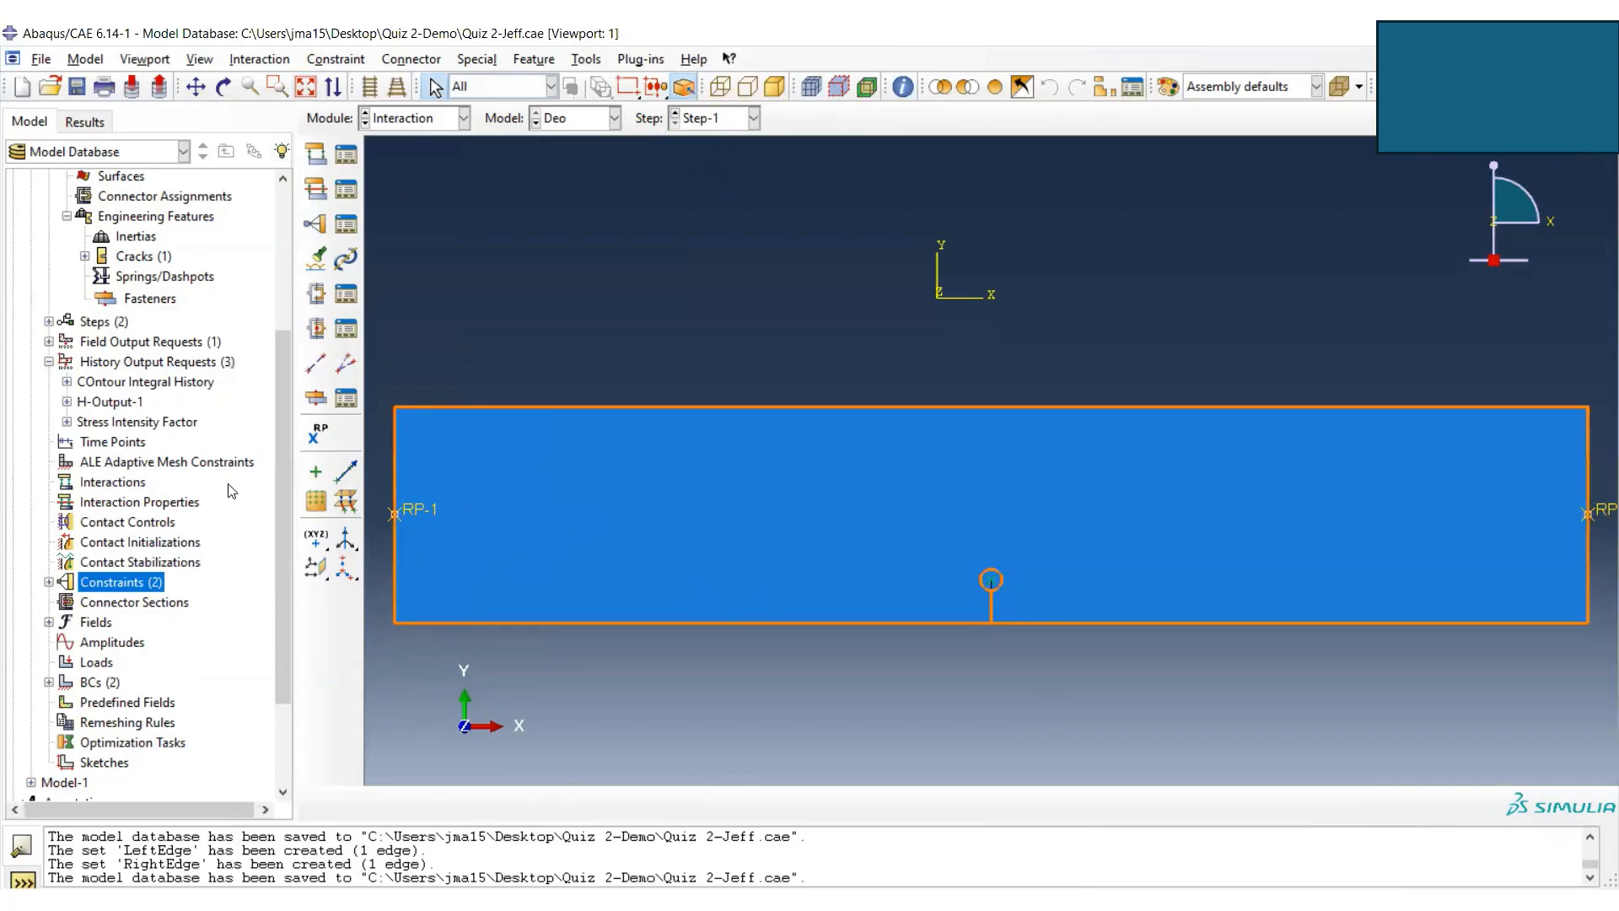
click(76, 87)
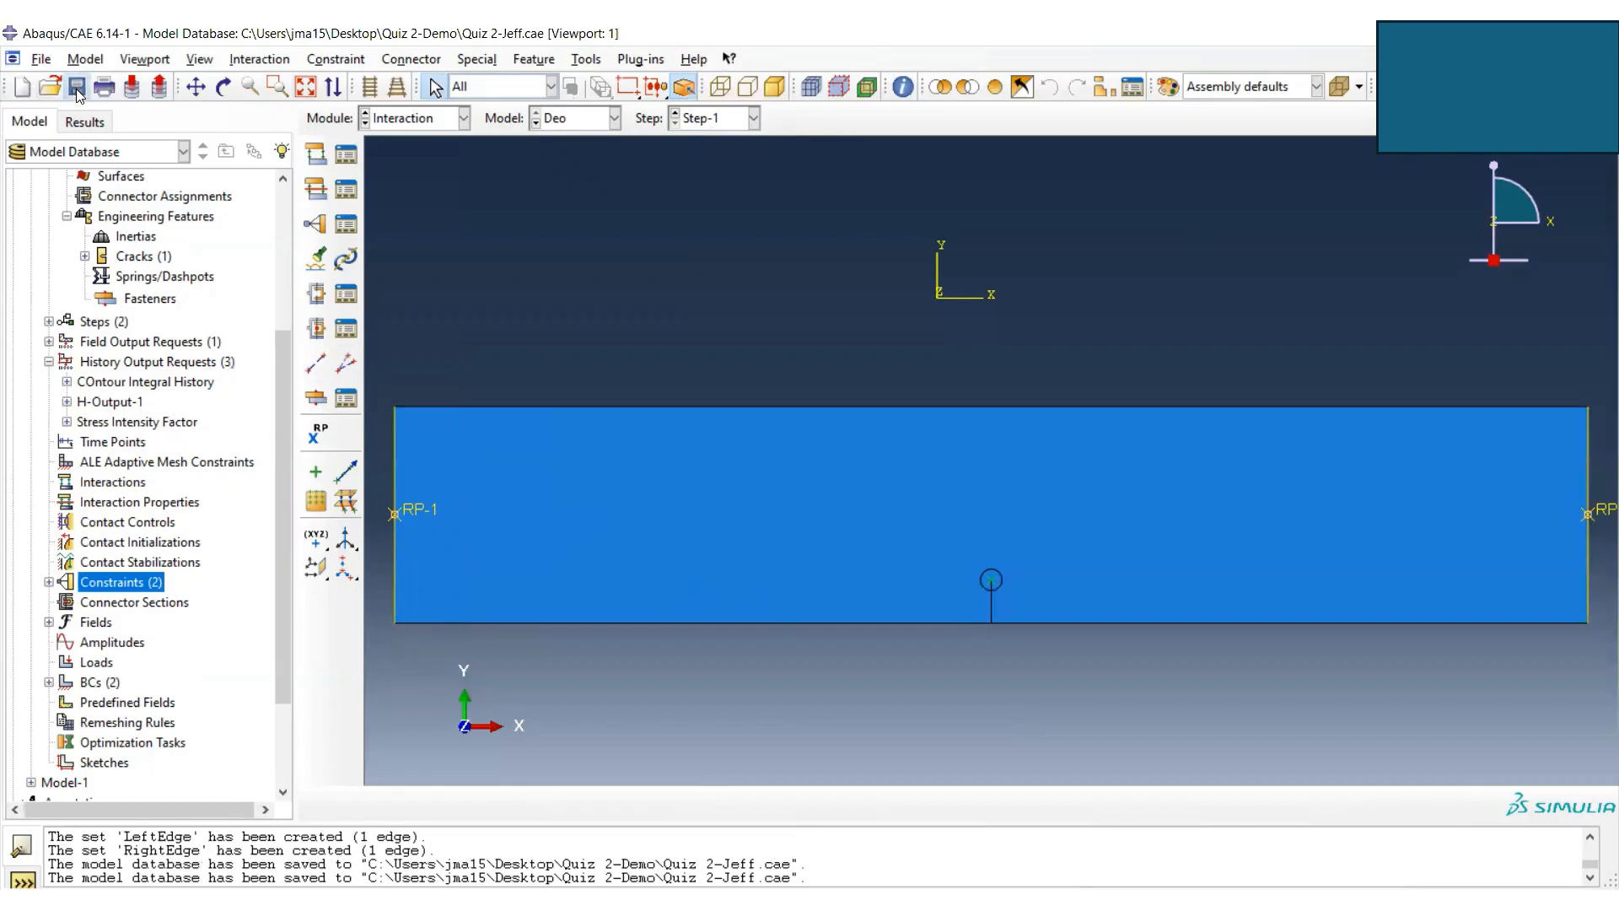
- Create a moment load named Load-1-left in Step-1 at the left reference point RP-1, with CM3 set to -1075
drag(282, 540, 282, 600)
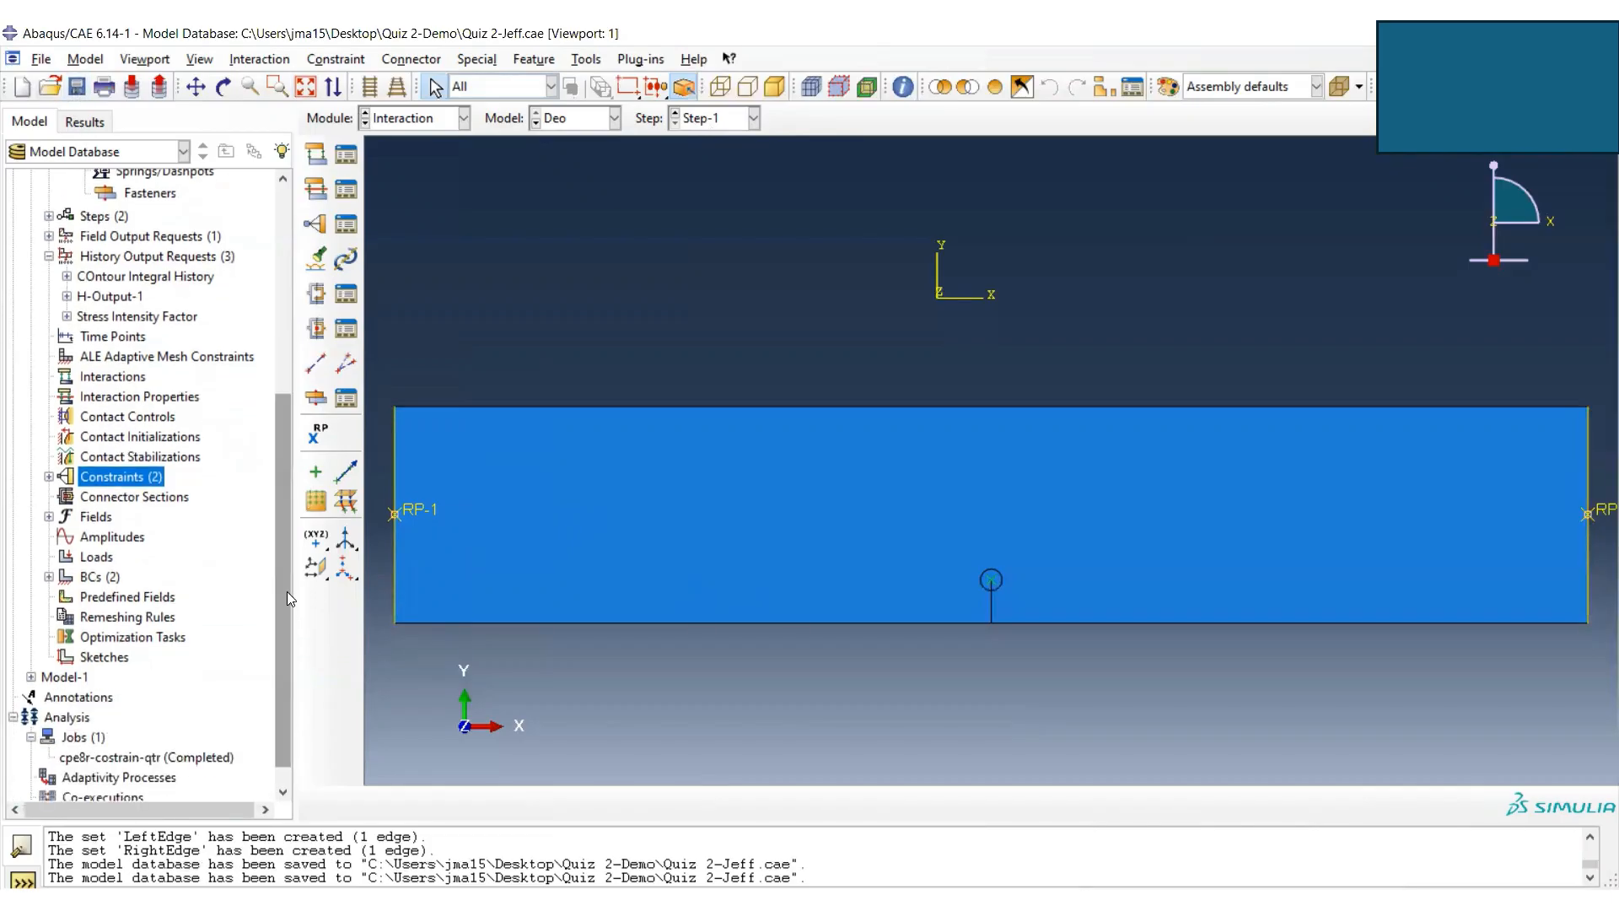
double_click(96, 558)
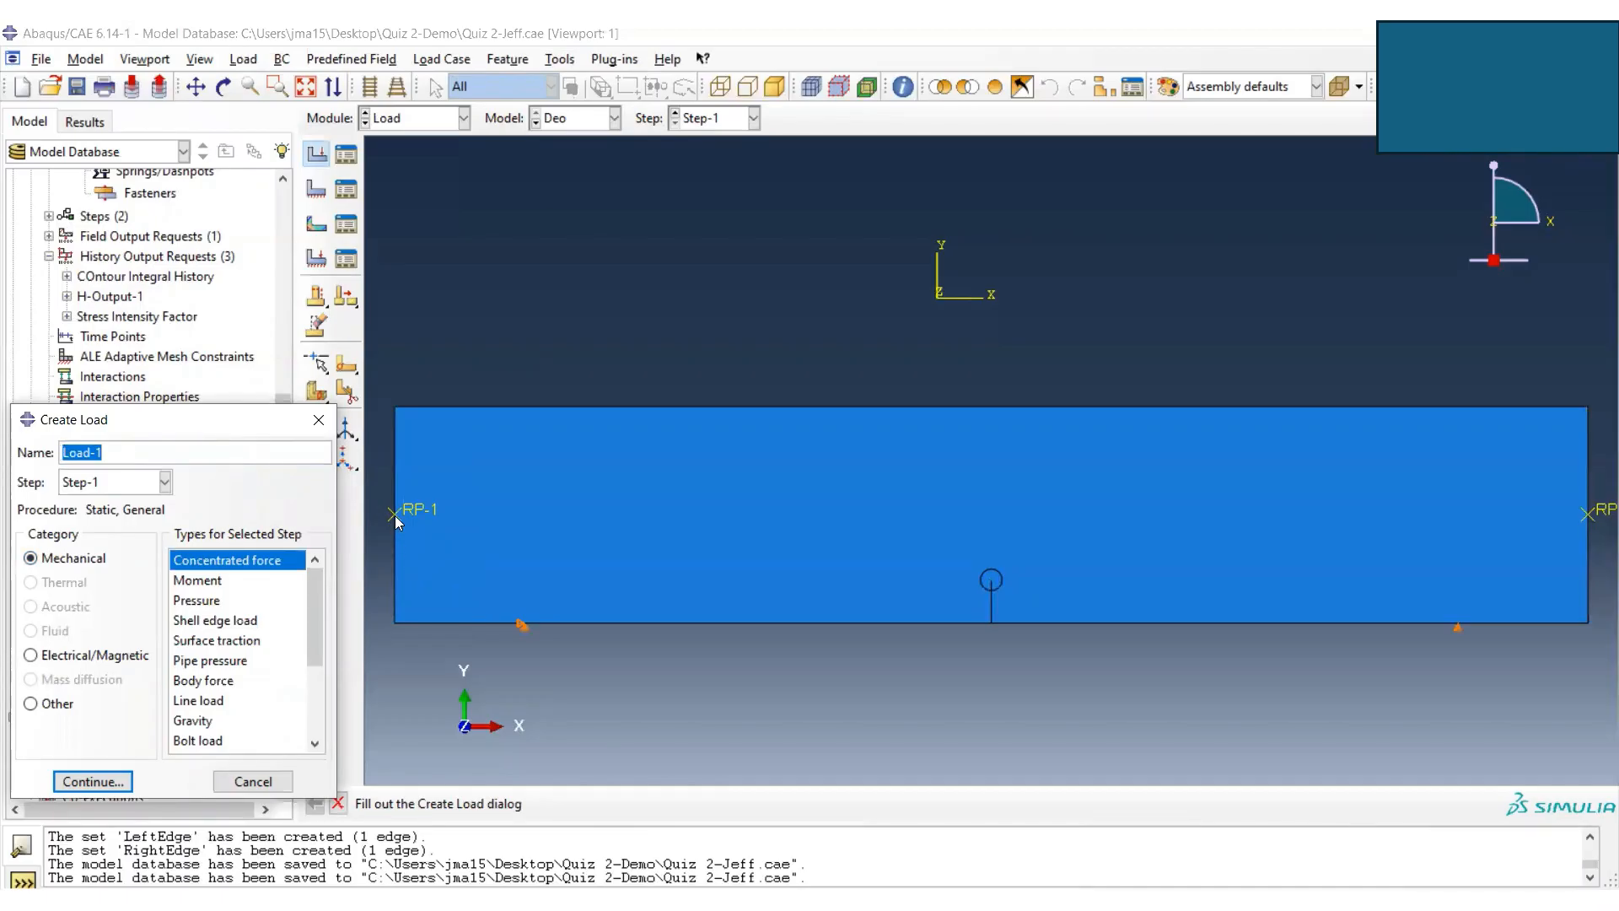
click(222, 587)
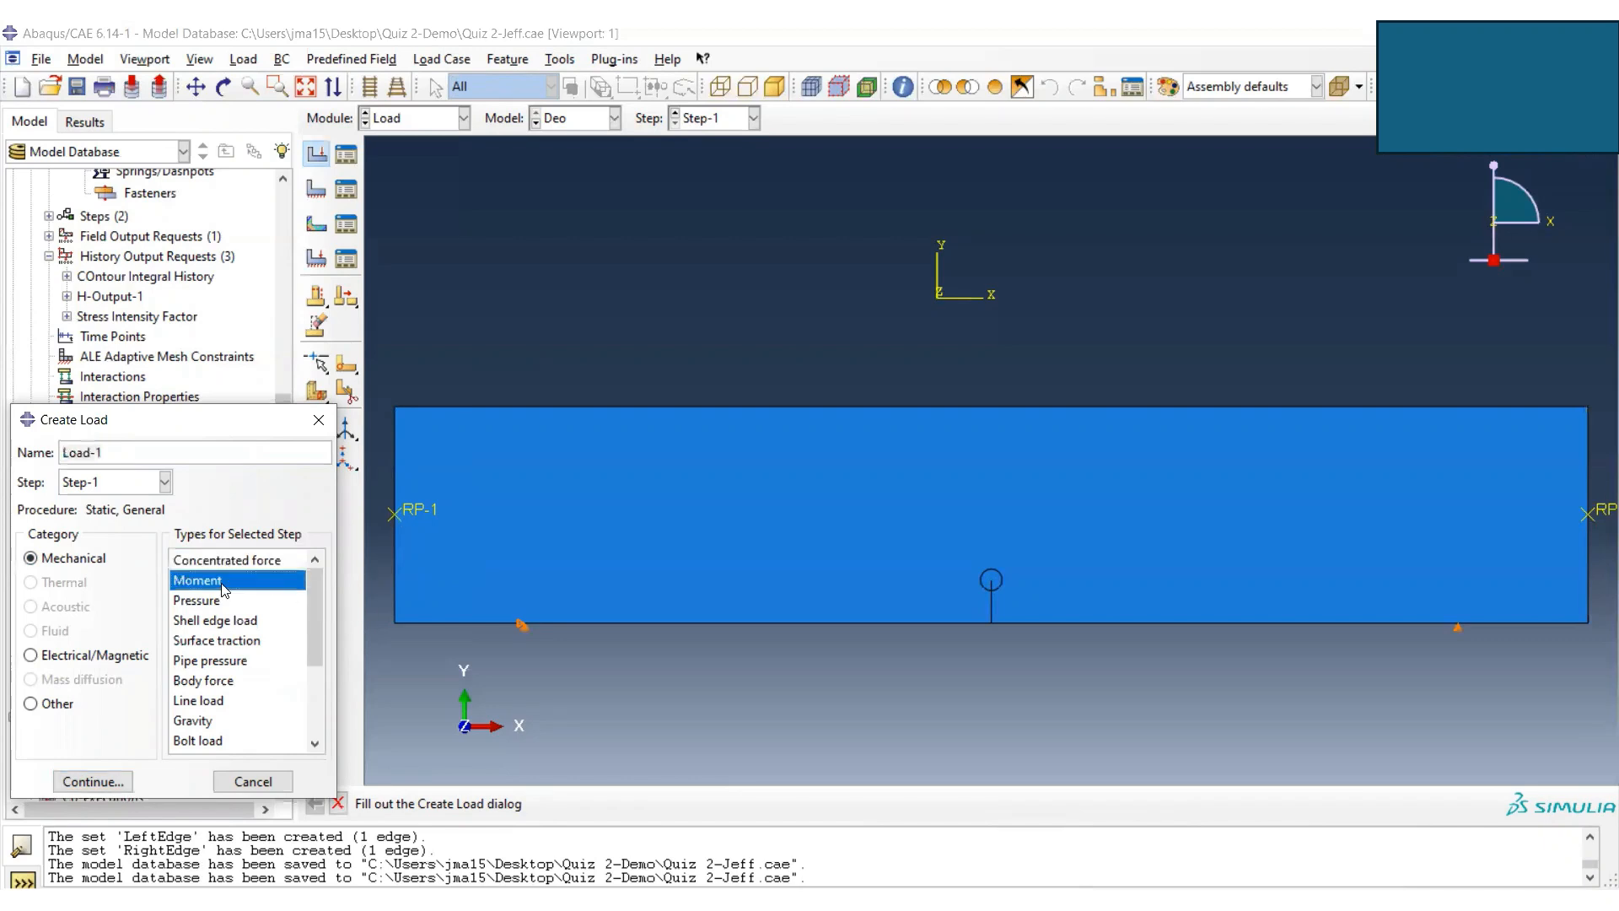
click(190, 455)
text(-left)
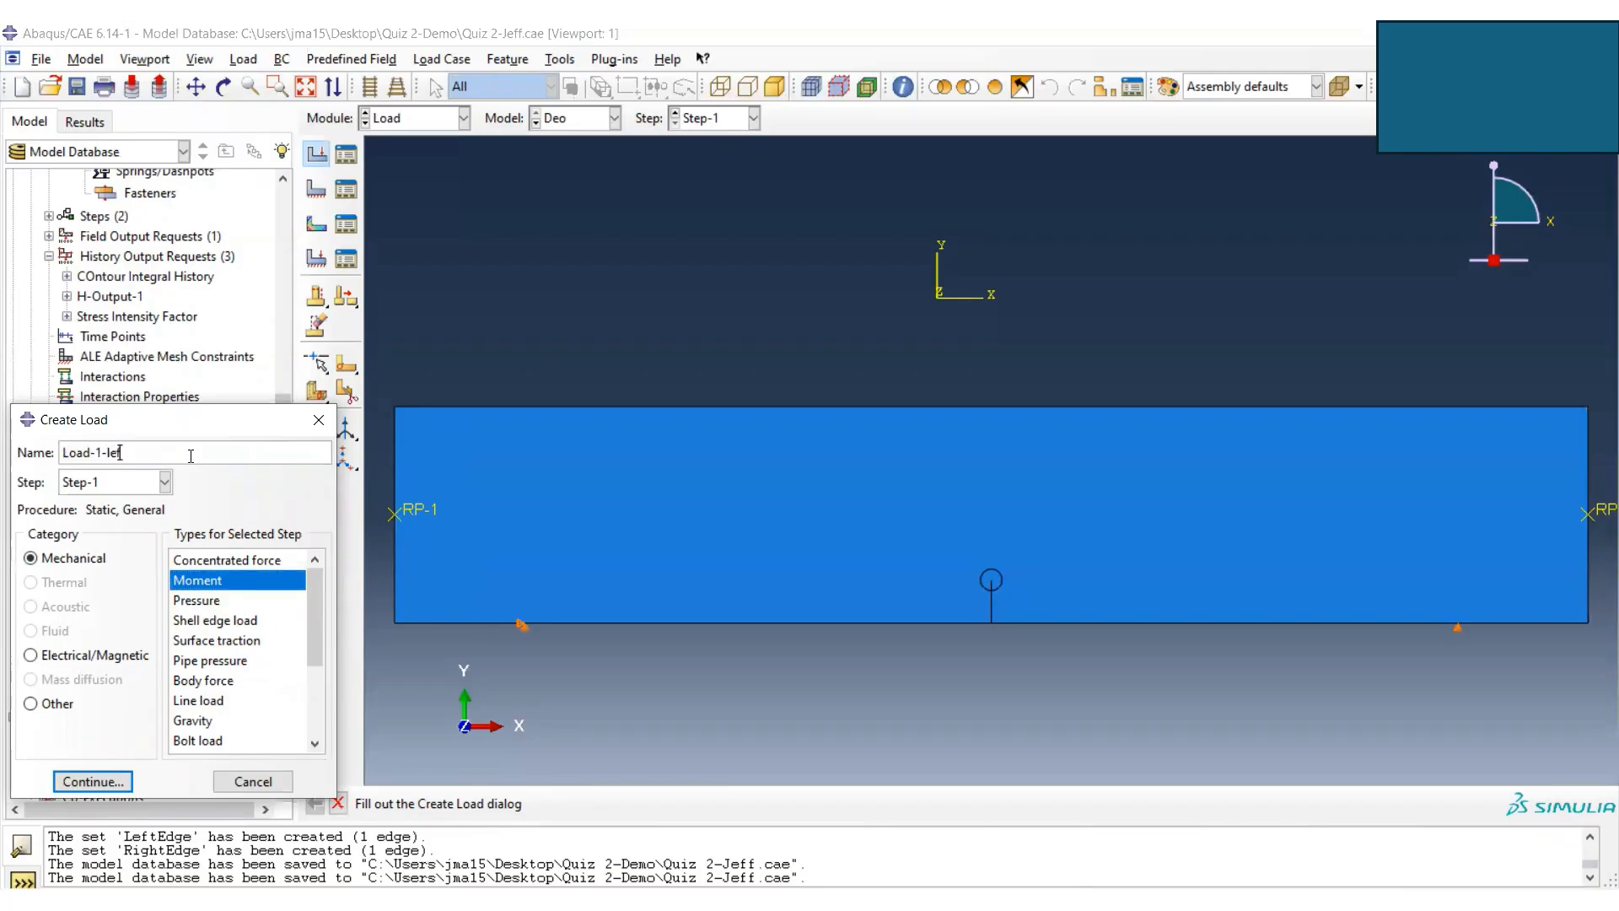
click(95, 782)
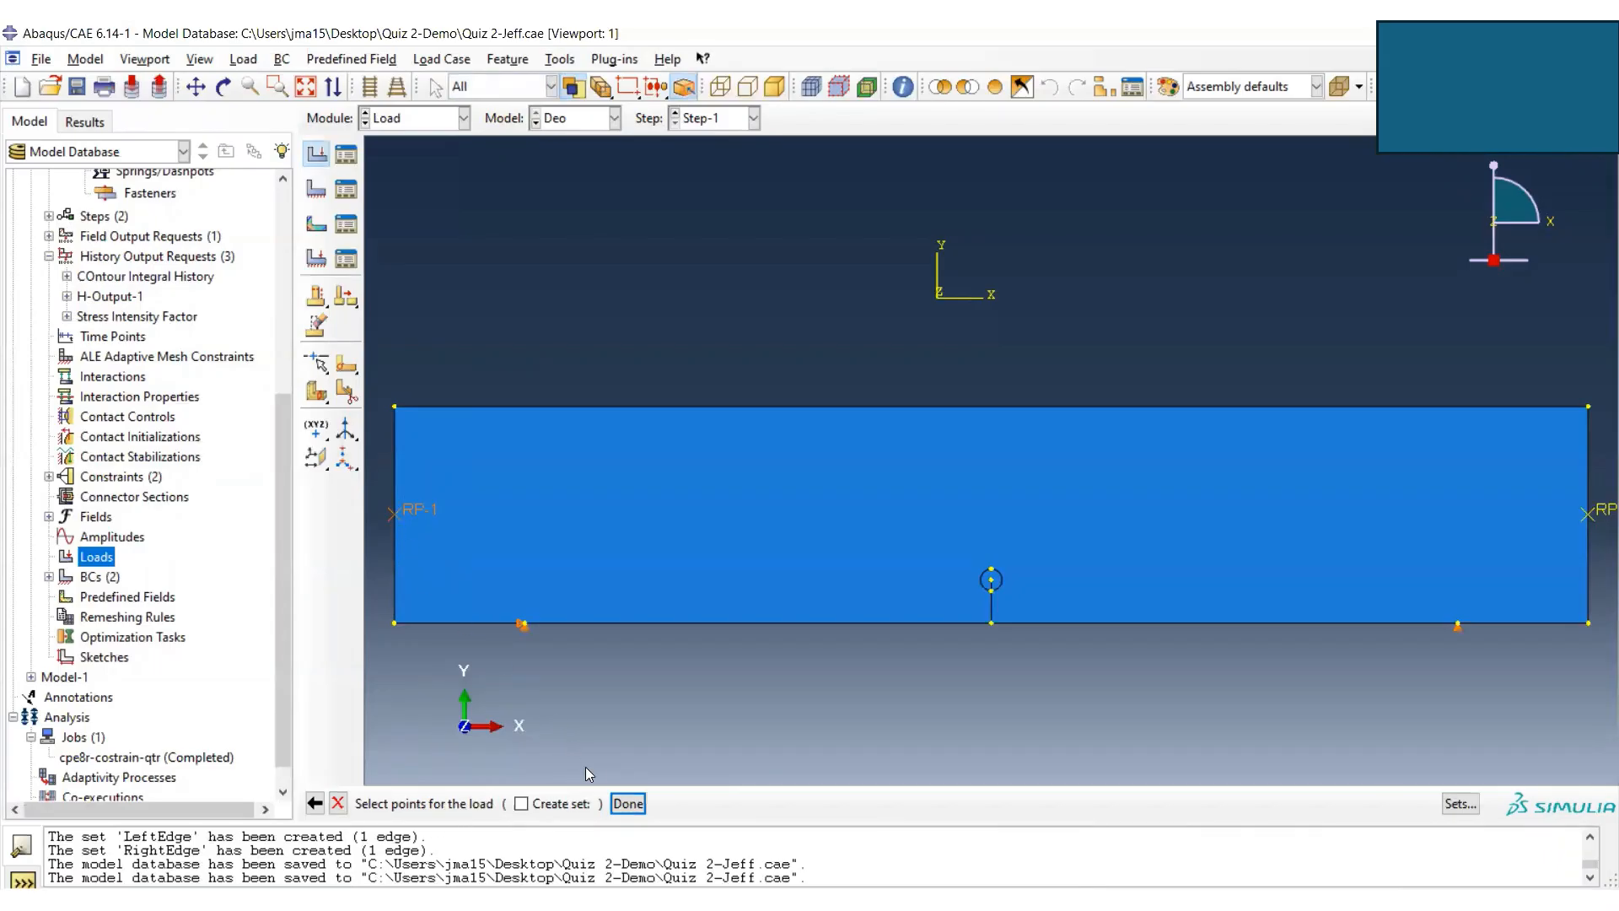
click(627, 802)
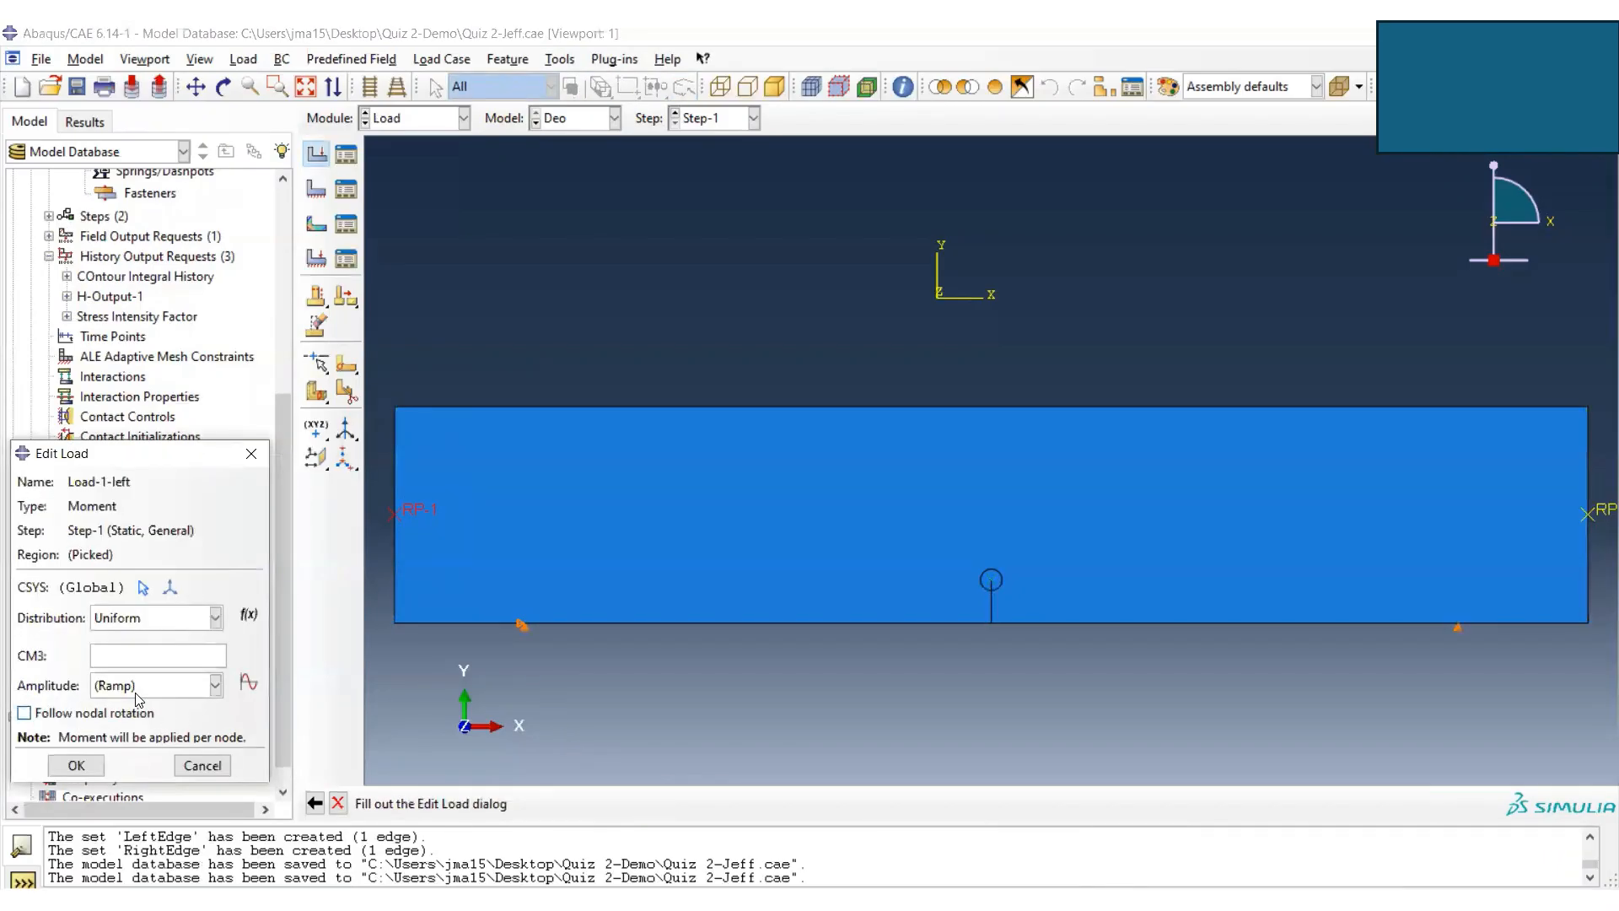
click(137, 656)
text(-)
text(1075)
click(75, 766)
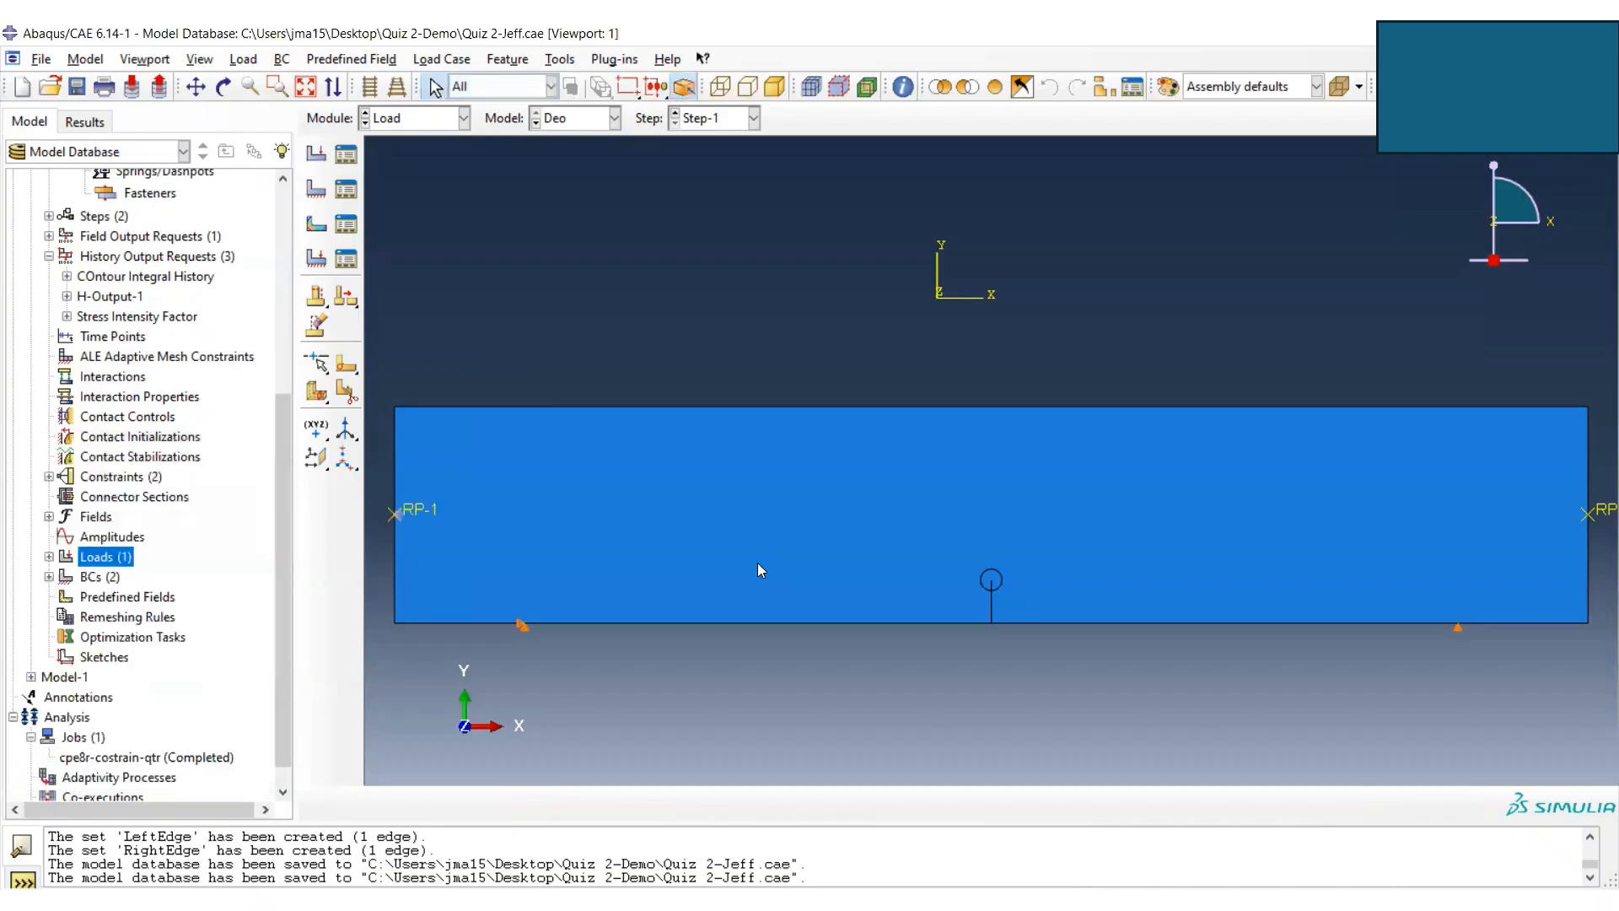
- Create a moment load named Load-2-right in Step-1 at the right reference point with CM3 set to 1075, and save the model database
double_click(121, 560)
click(140, 453)
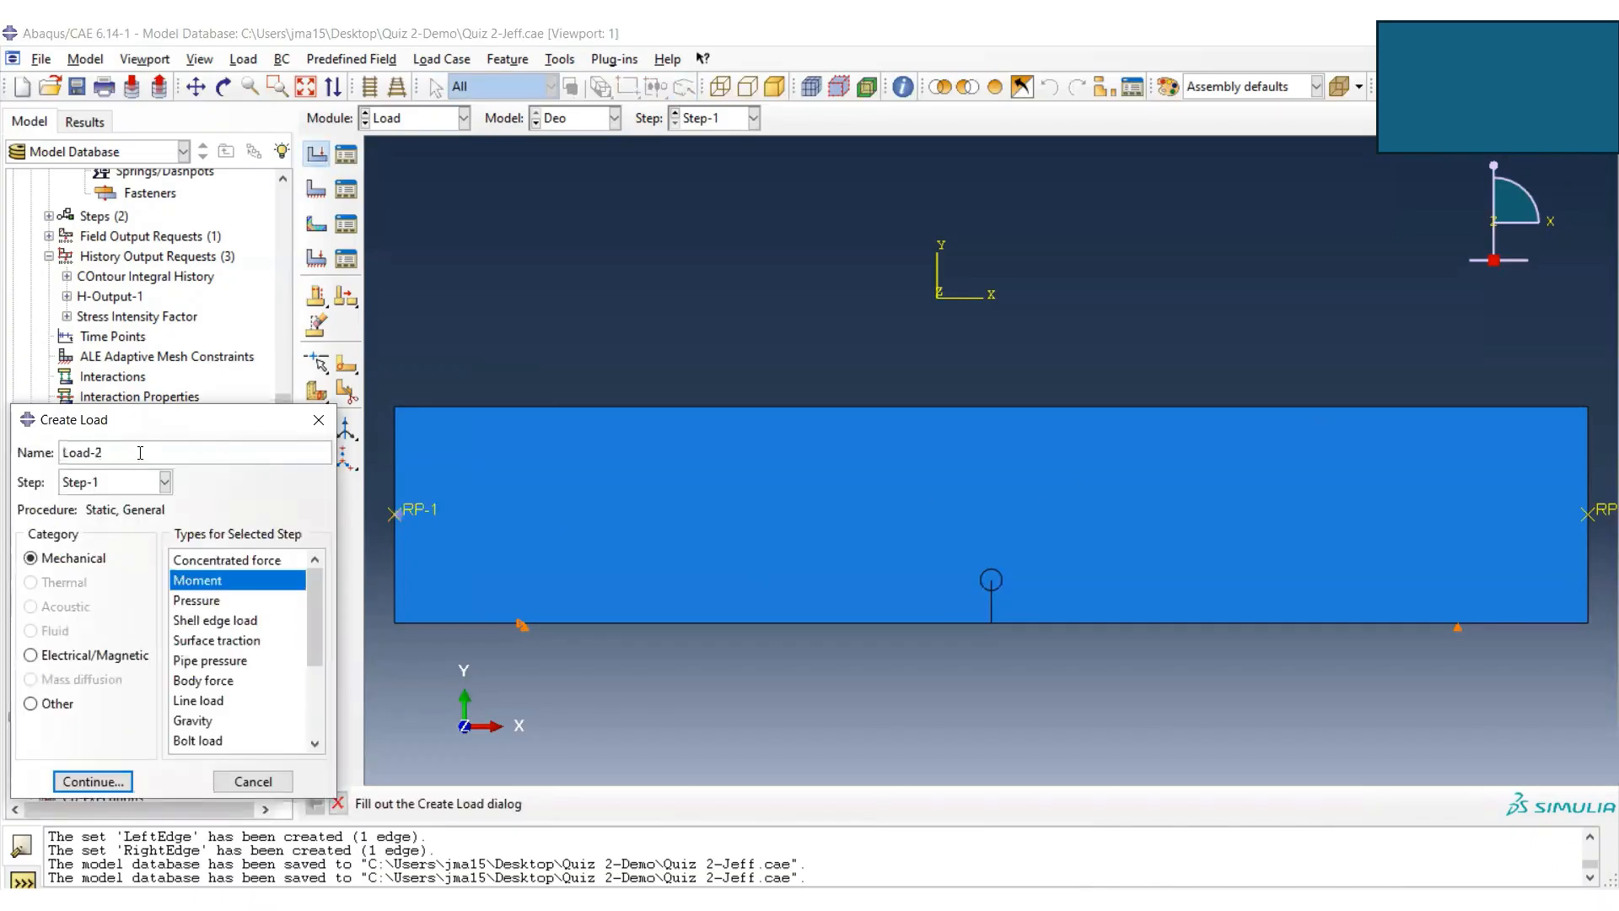
text(-)
text(ight)
click(101, 782)
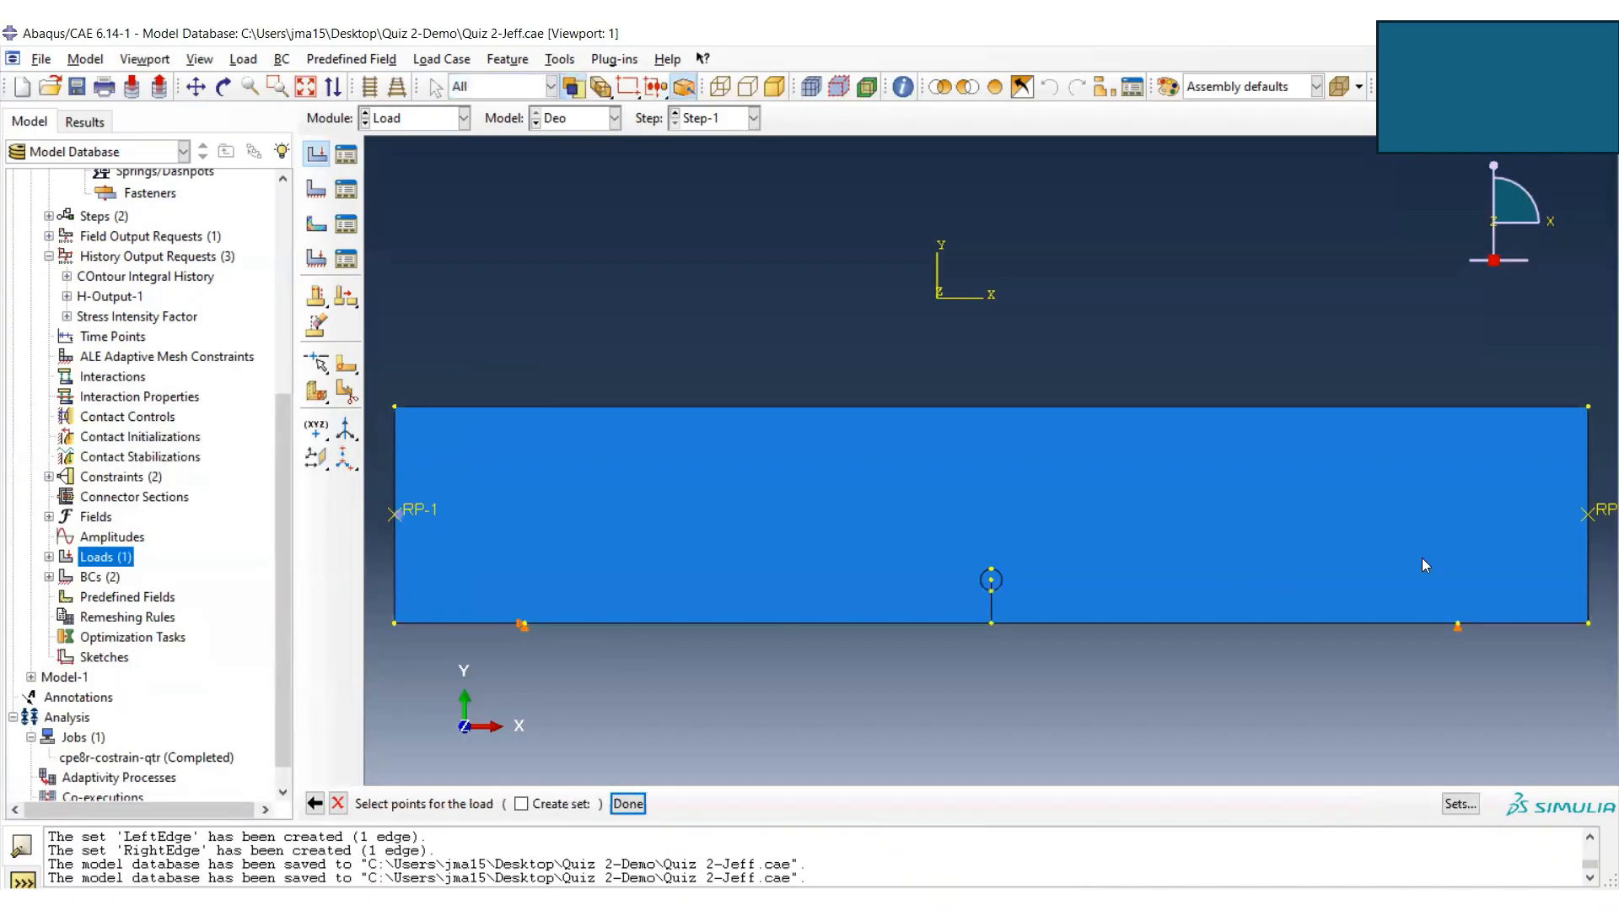
click(1589, 513)
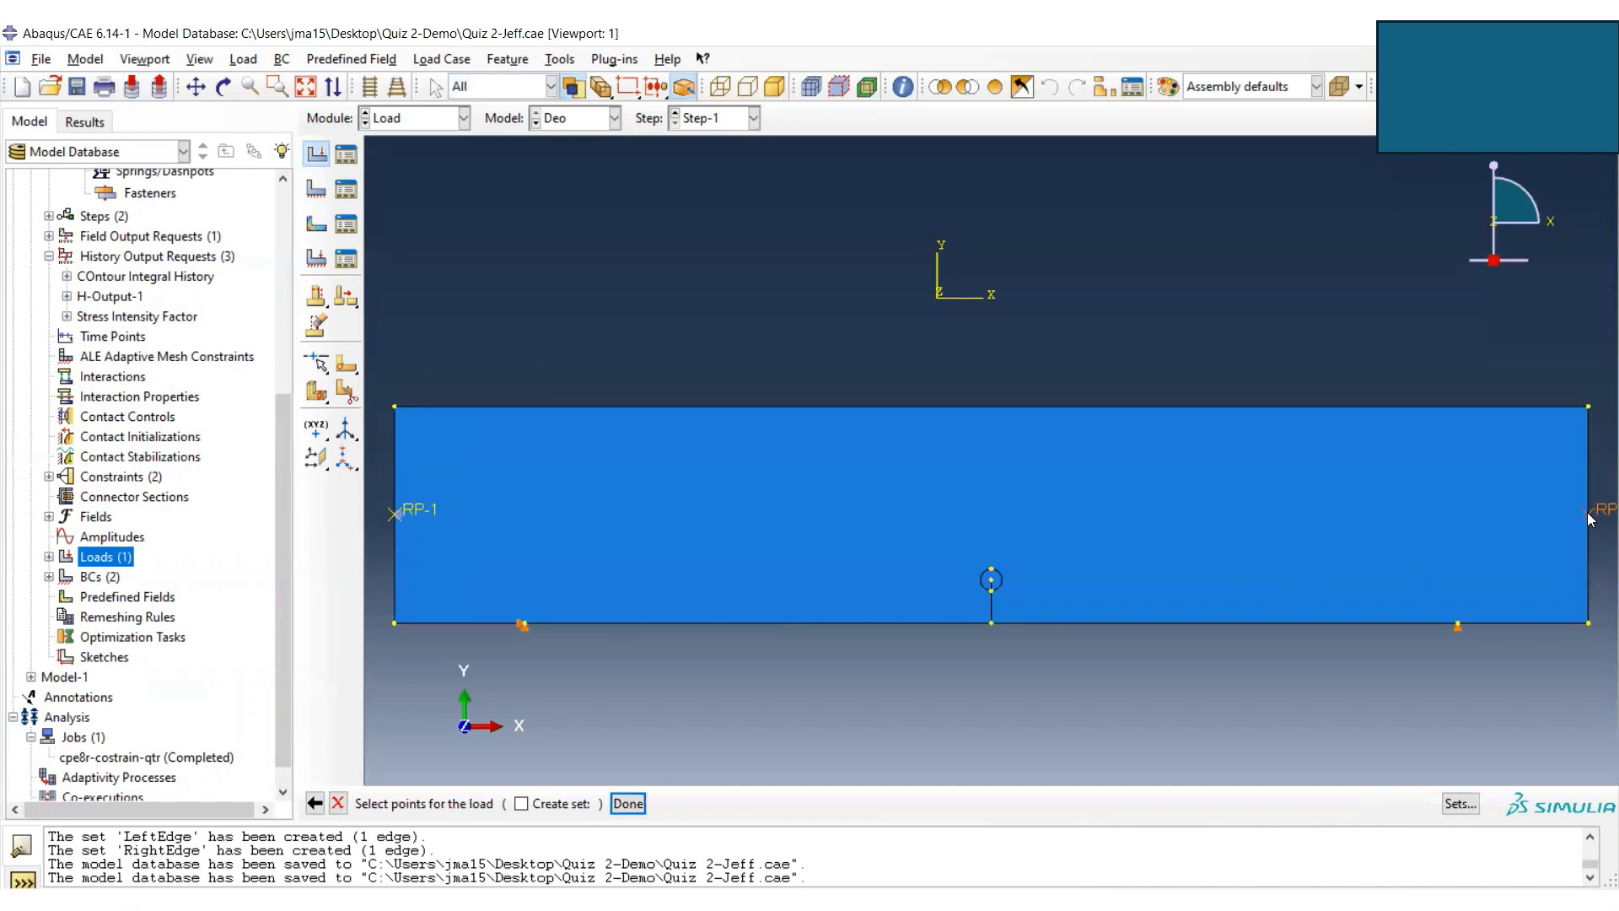
click(627, 803)
click(117, 654)
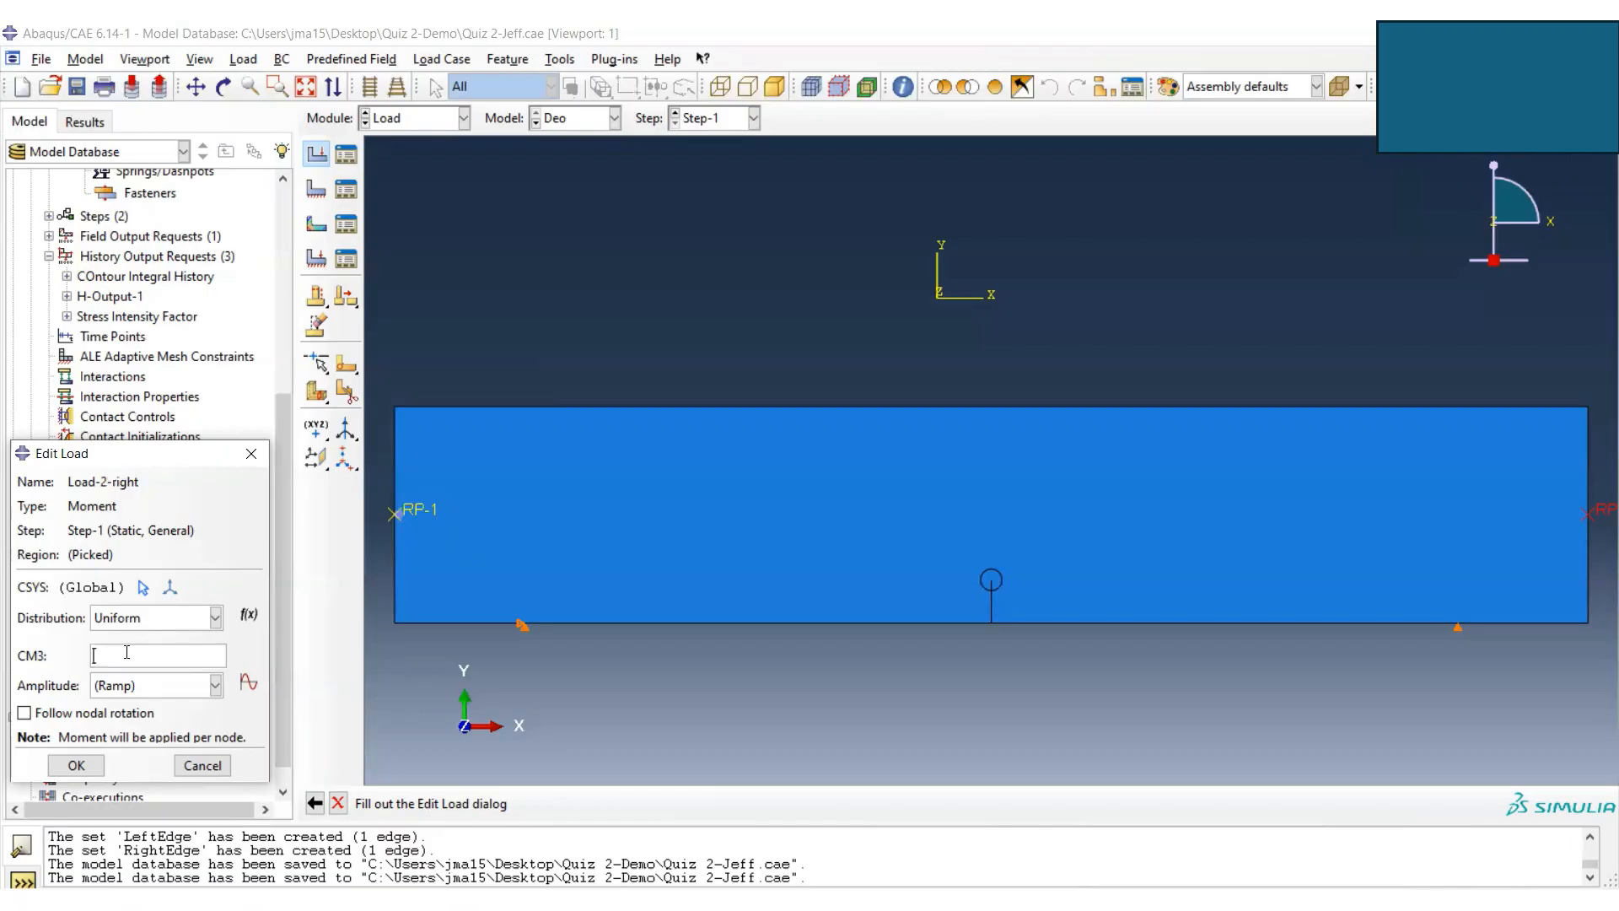
text(1075)
click(76, 765)
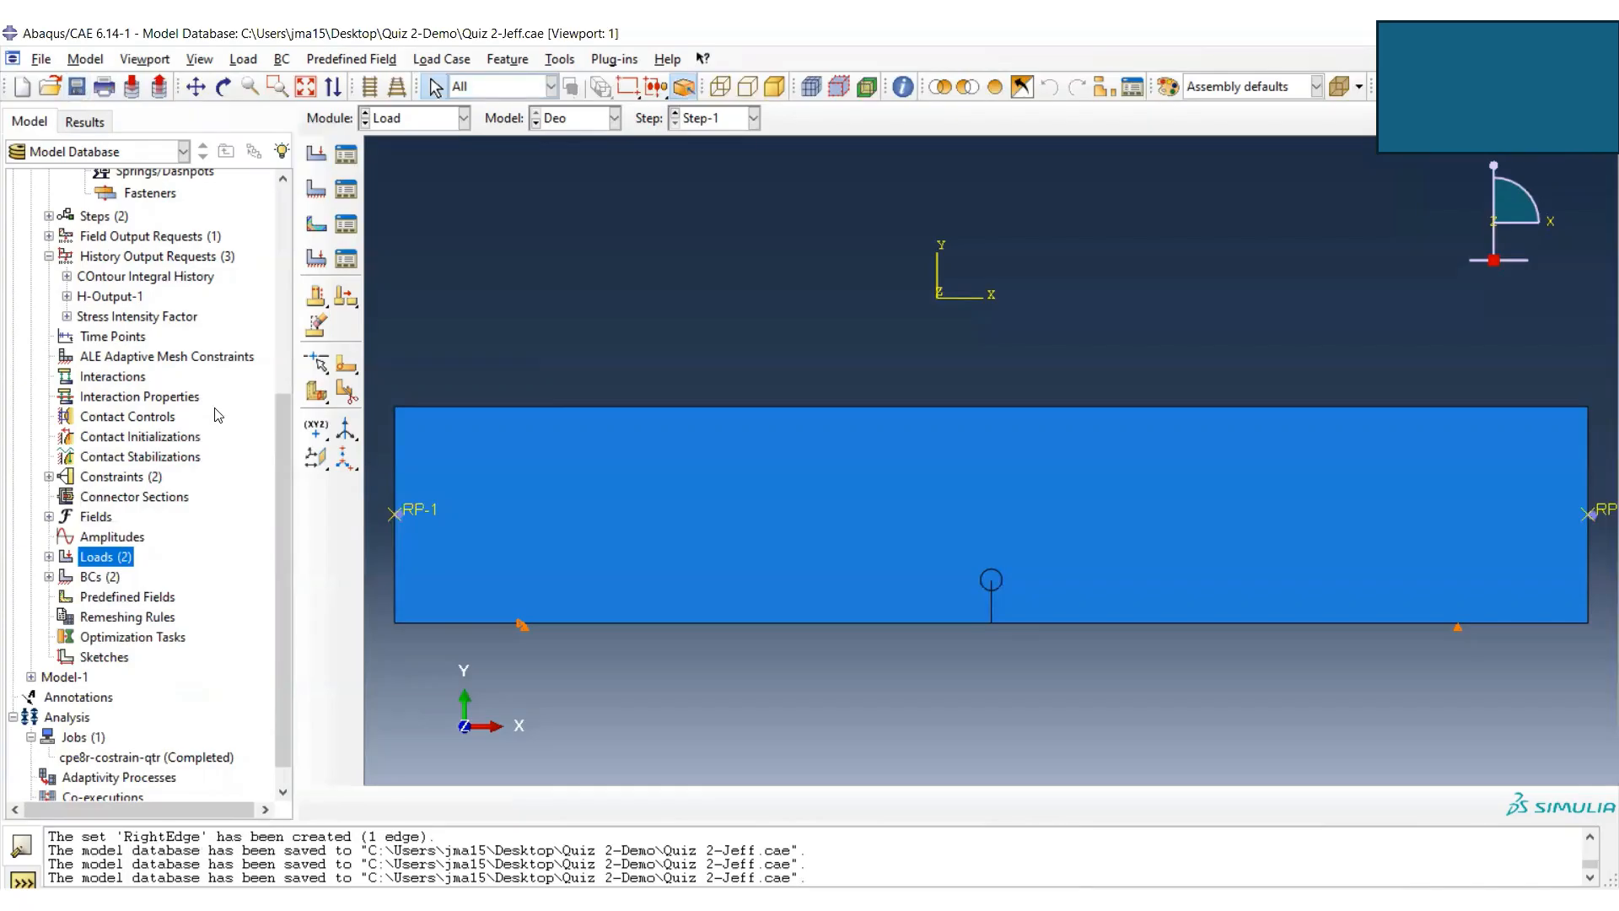
- Check the step assignment of both moment loads in the load manager, and select the model's boundary conditions
right_click(113, 556)
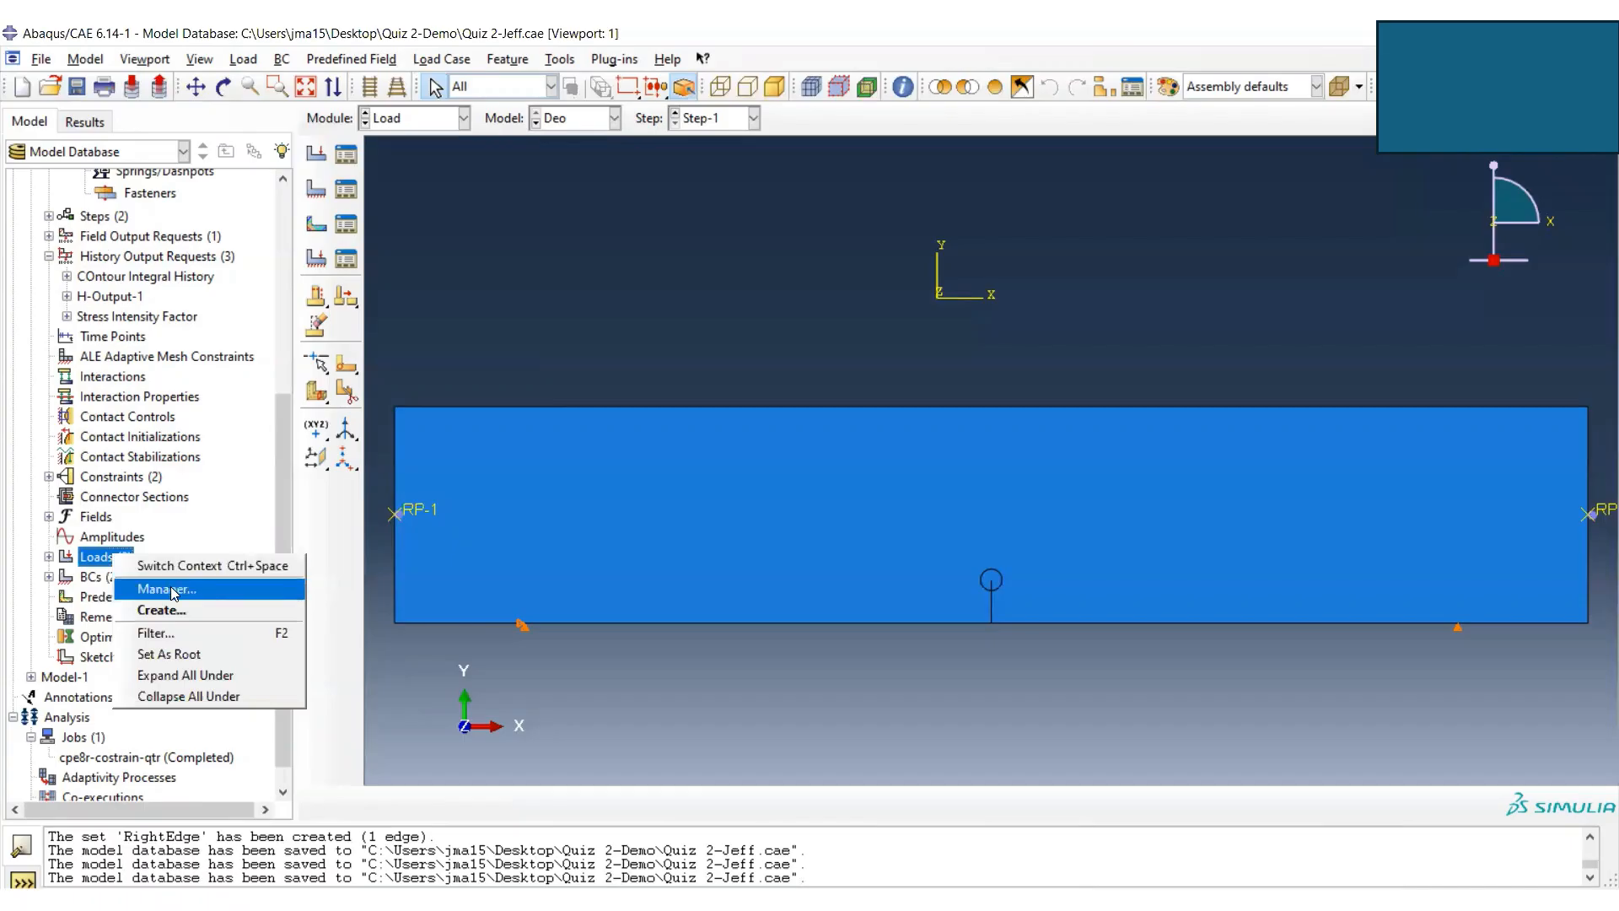
click(171, 591)
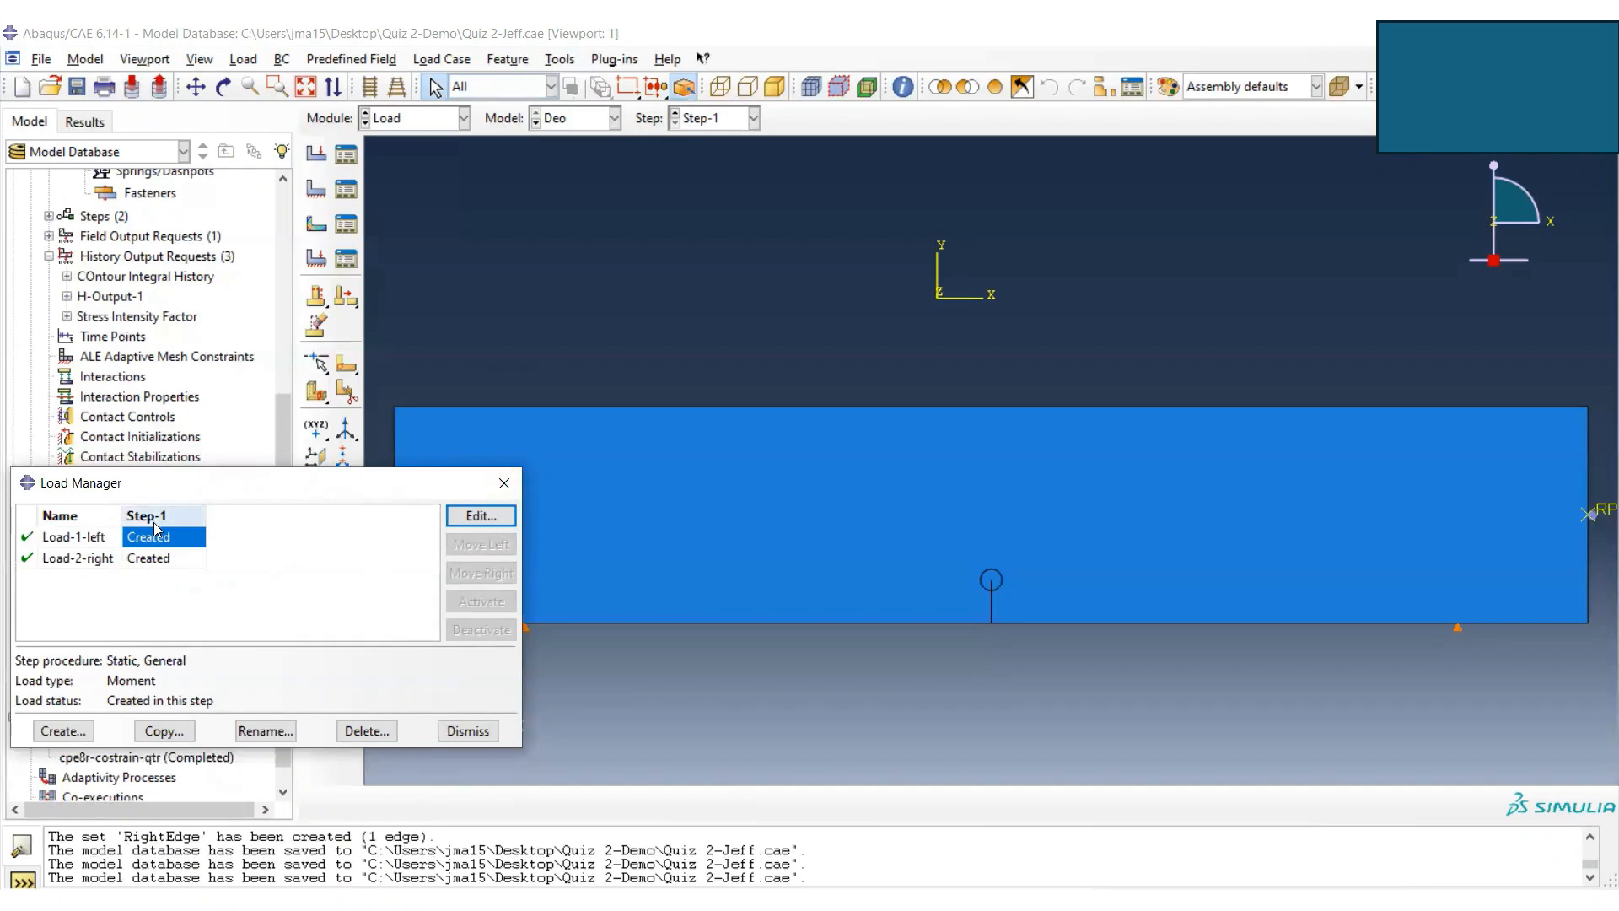
click(504, 483)
click(95, 578)
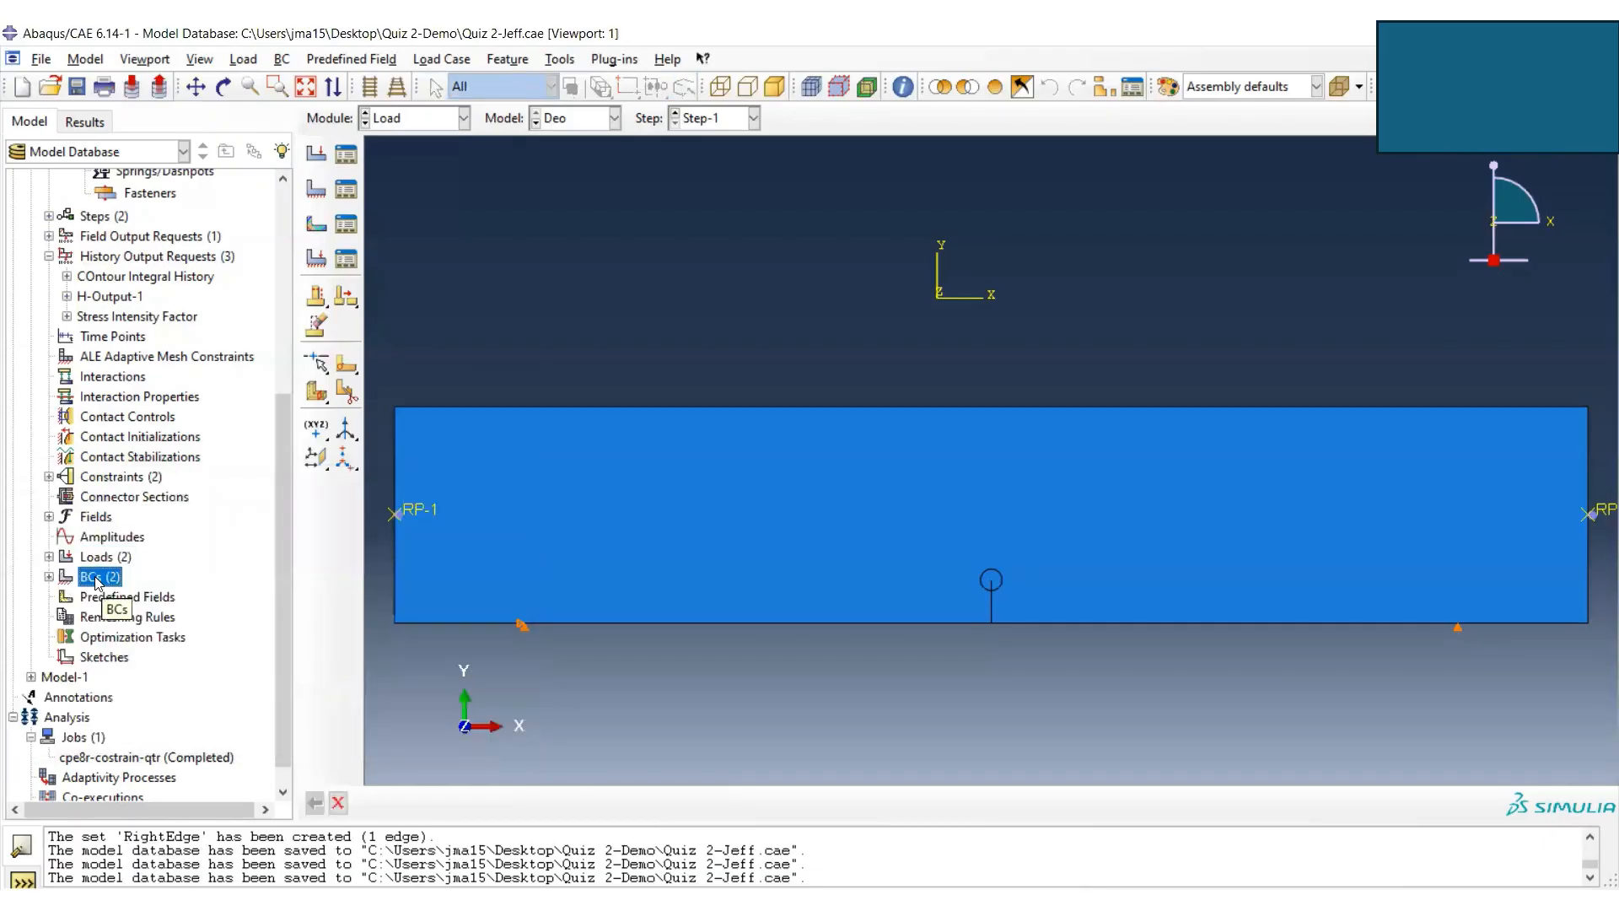
- Check the step assignment of both boundary conditions in the boundary condition manager, and save the model database
right_click(96, 580)
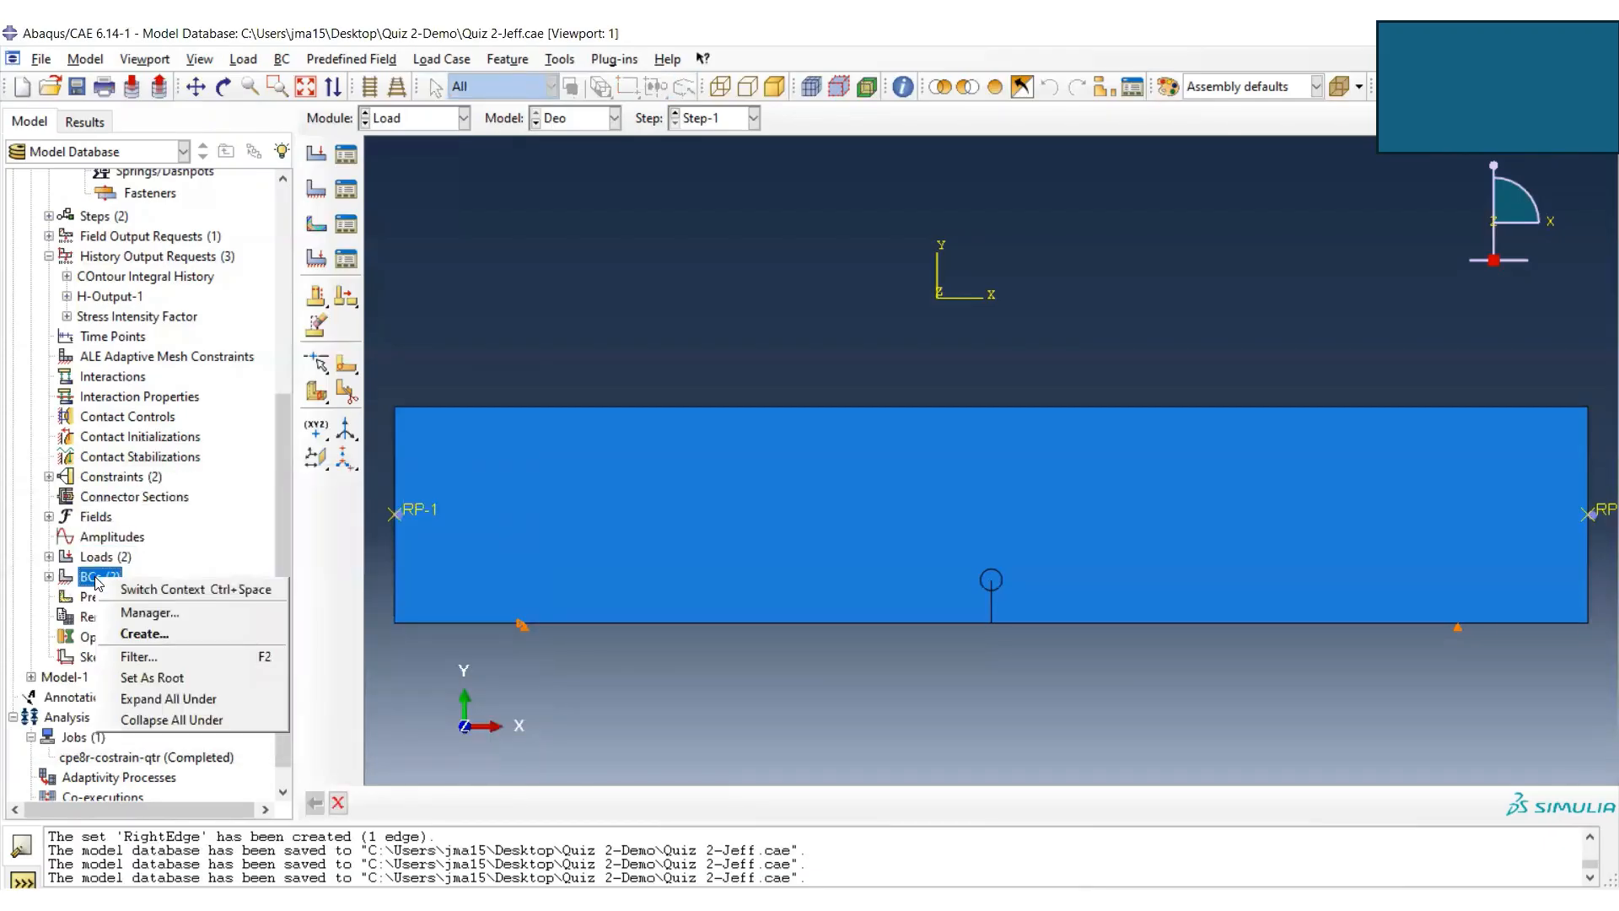
click(147, 616)
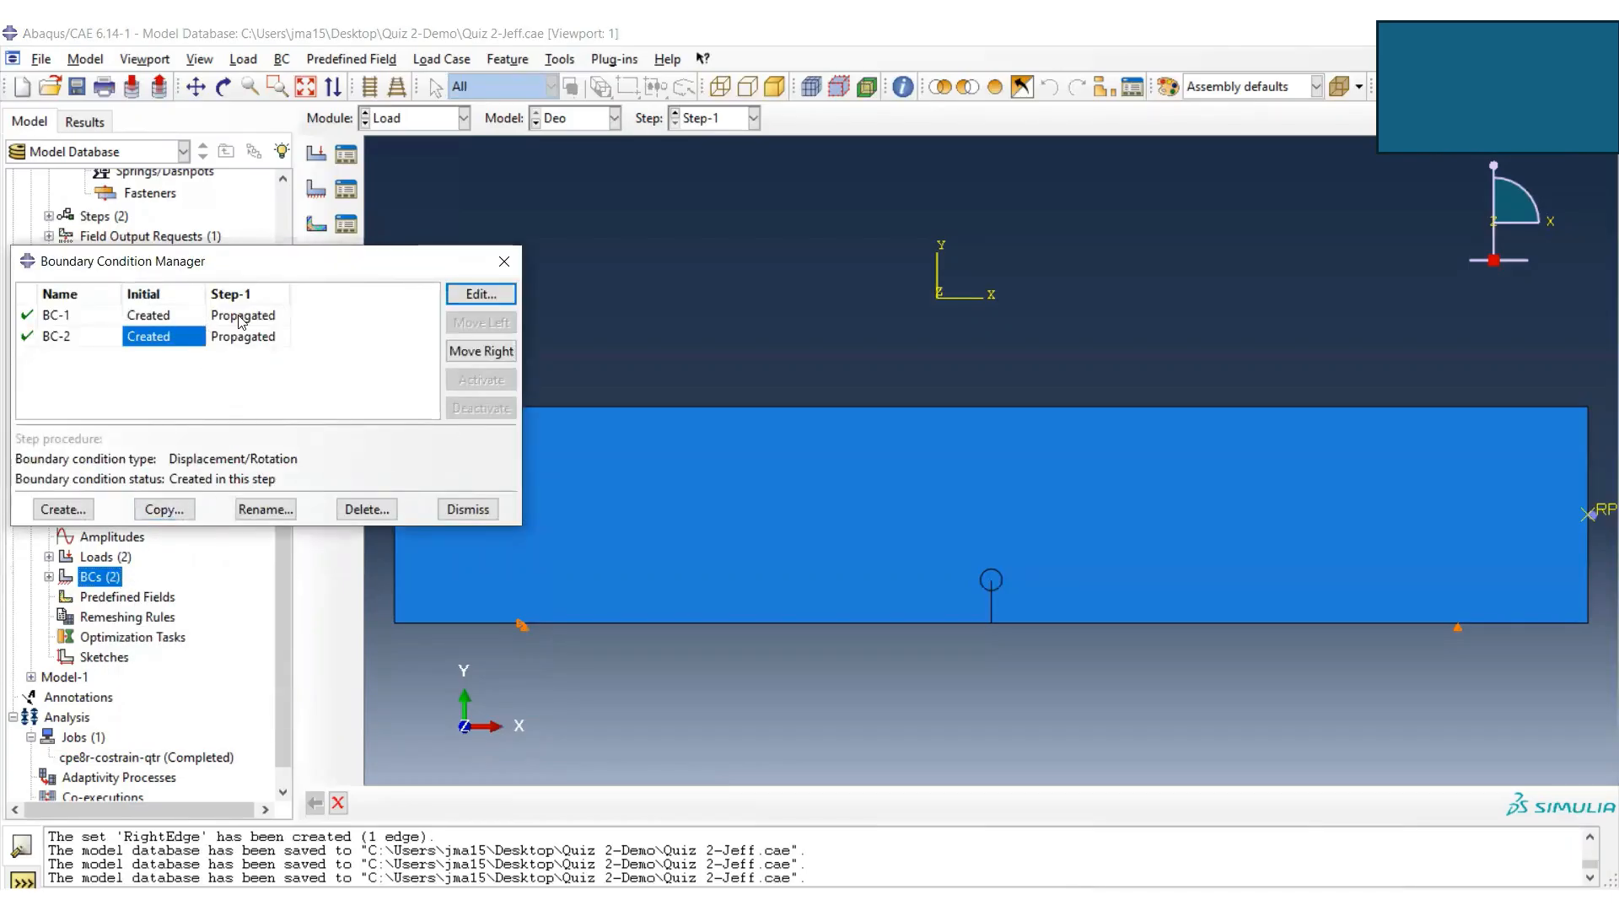
click(505, 261)
click(78, 86)
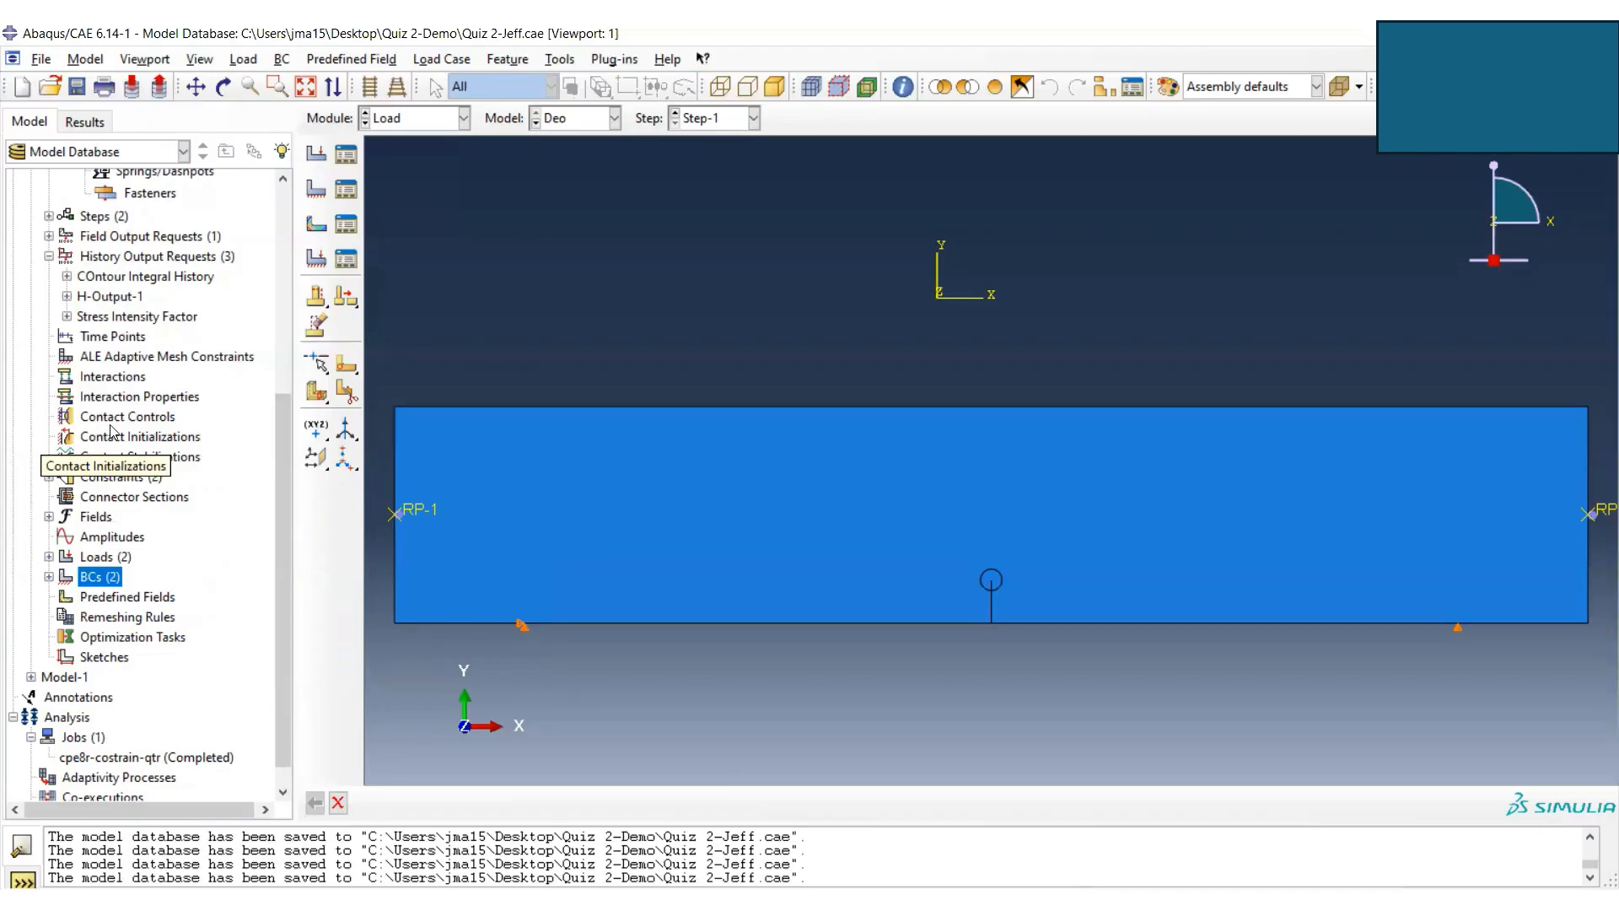
- Select the assembly instance Part-1-1 and switch to the Mesh module
scroll(110, 430, up, 6)
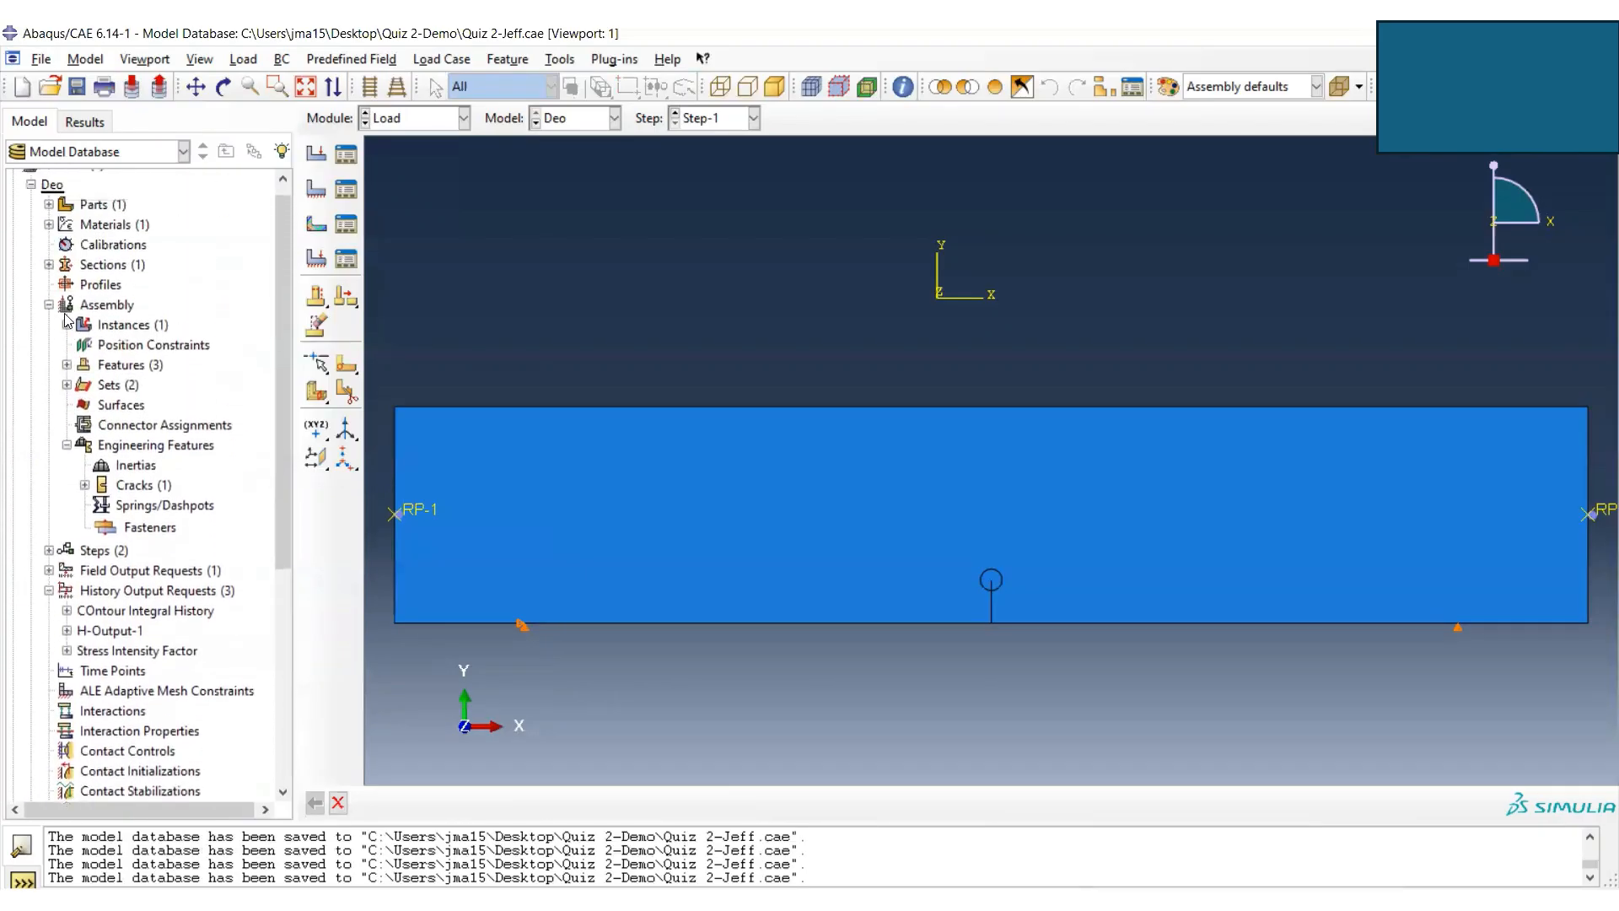
click(66, 339)
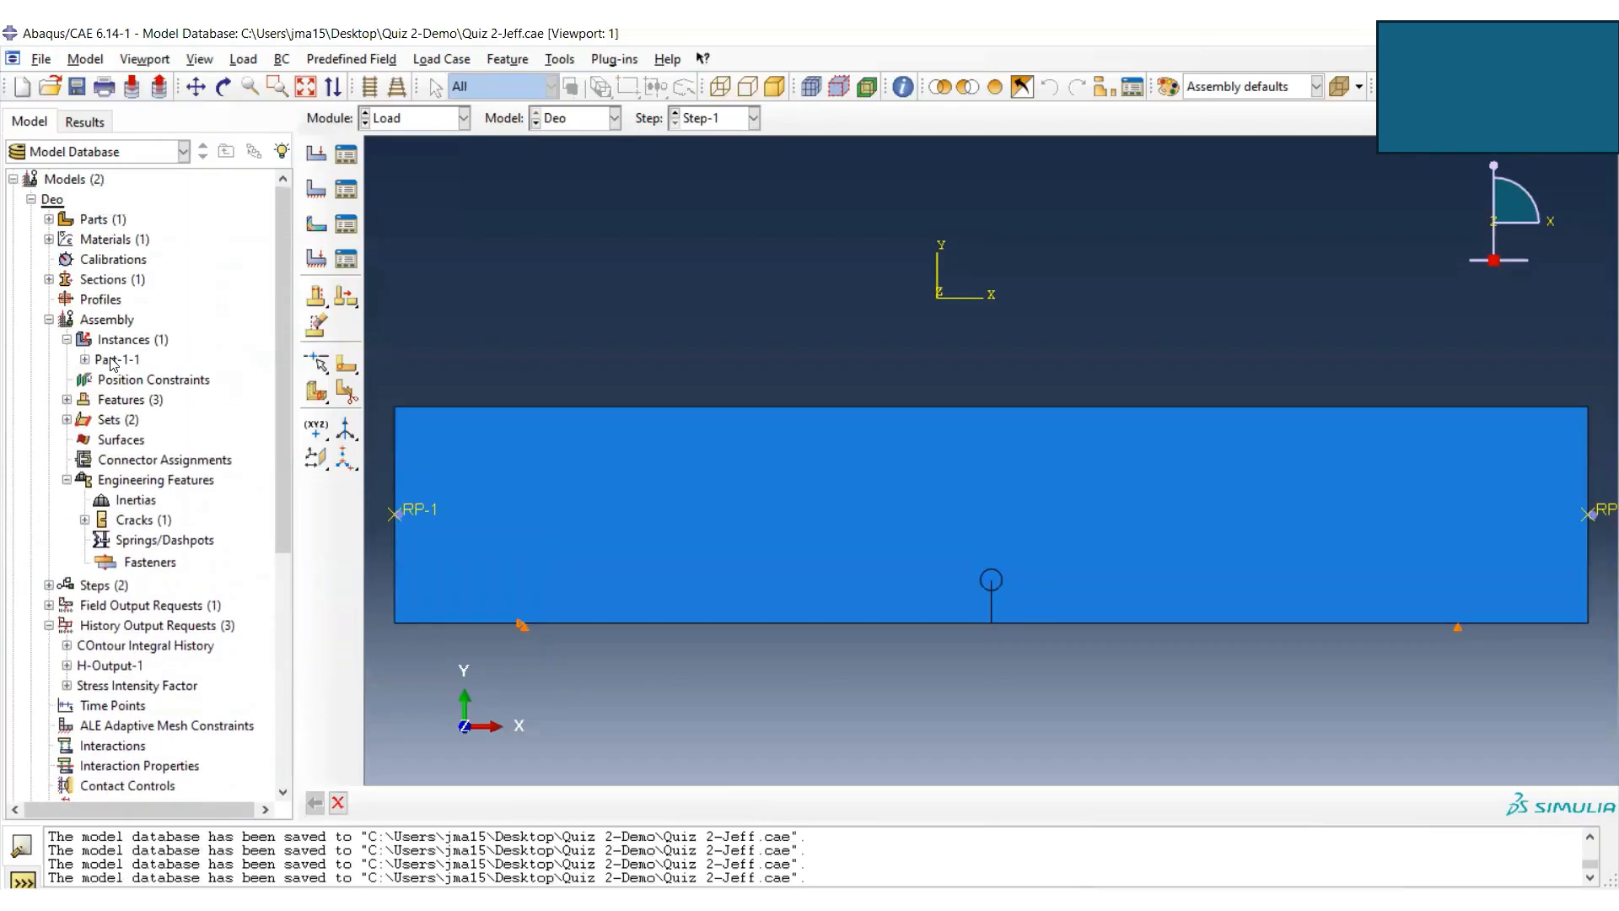
click(114, 361)
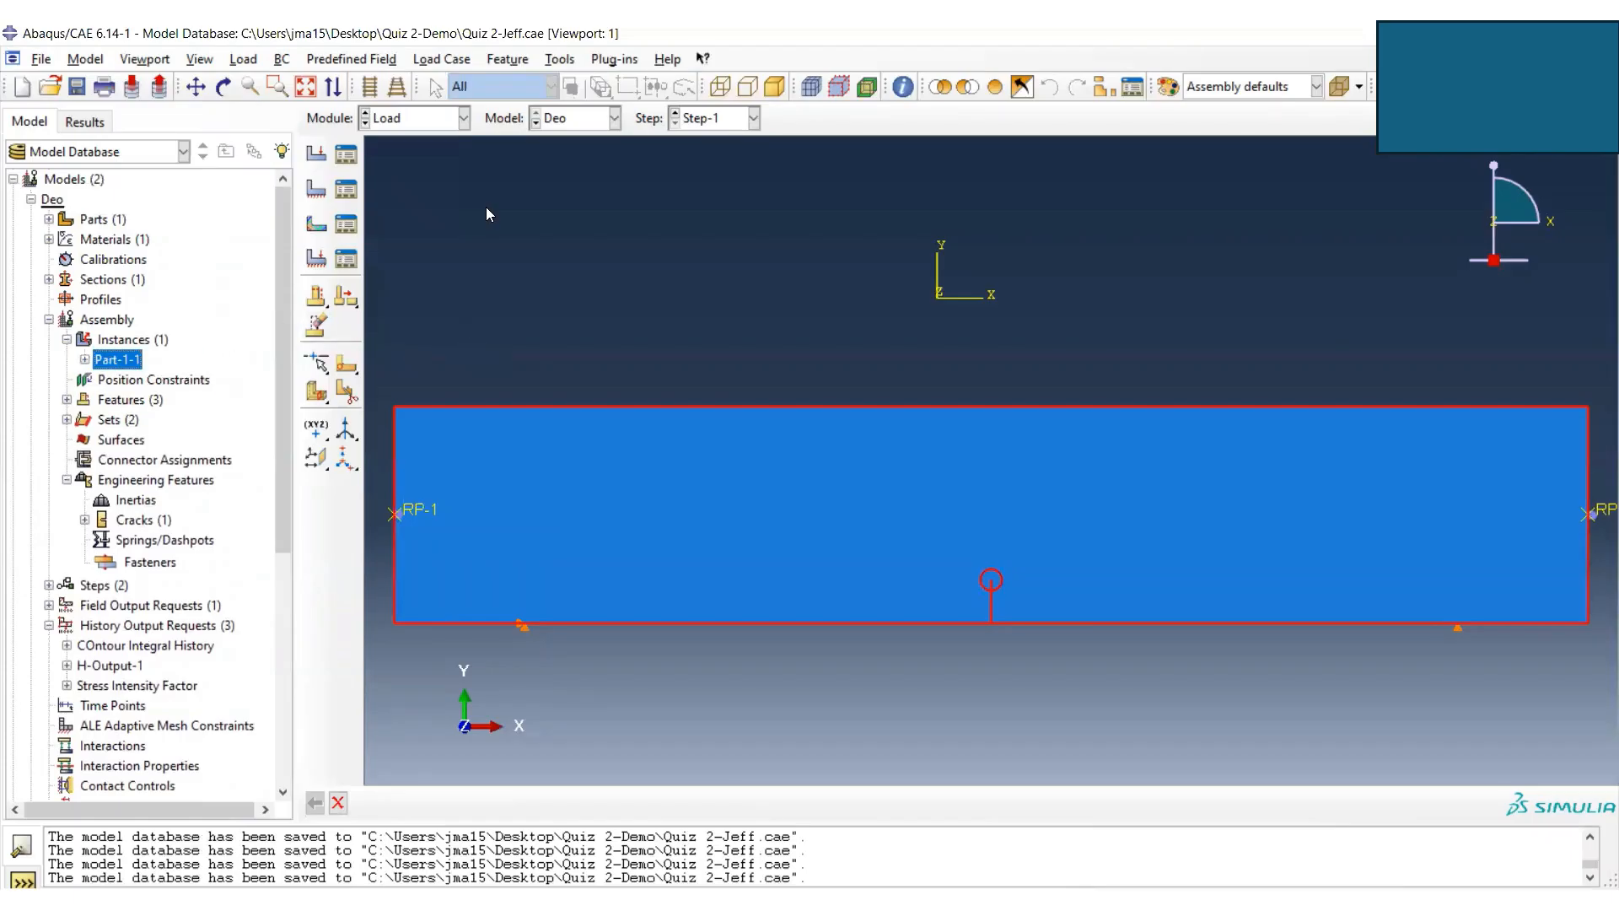
click(462, 126)
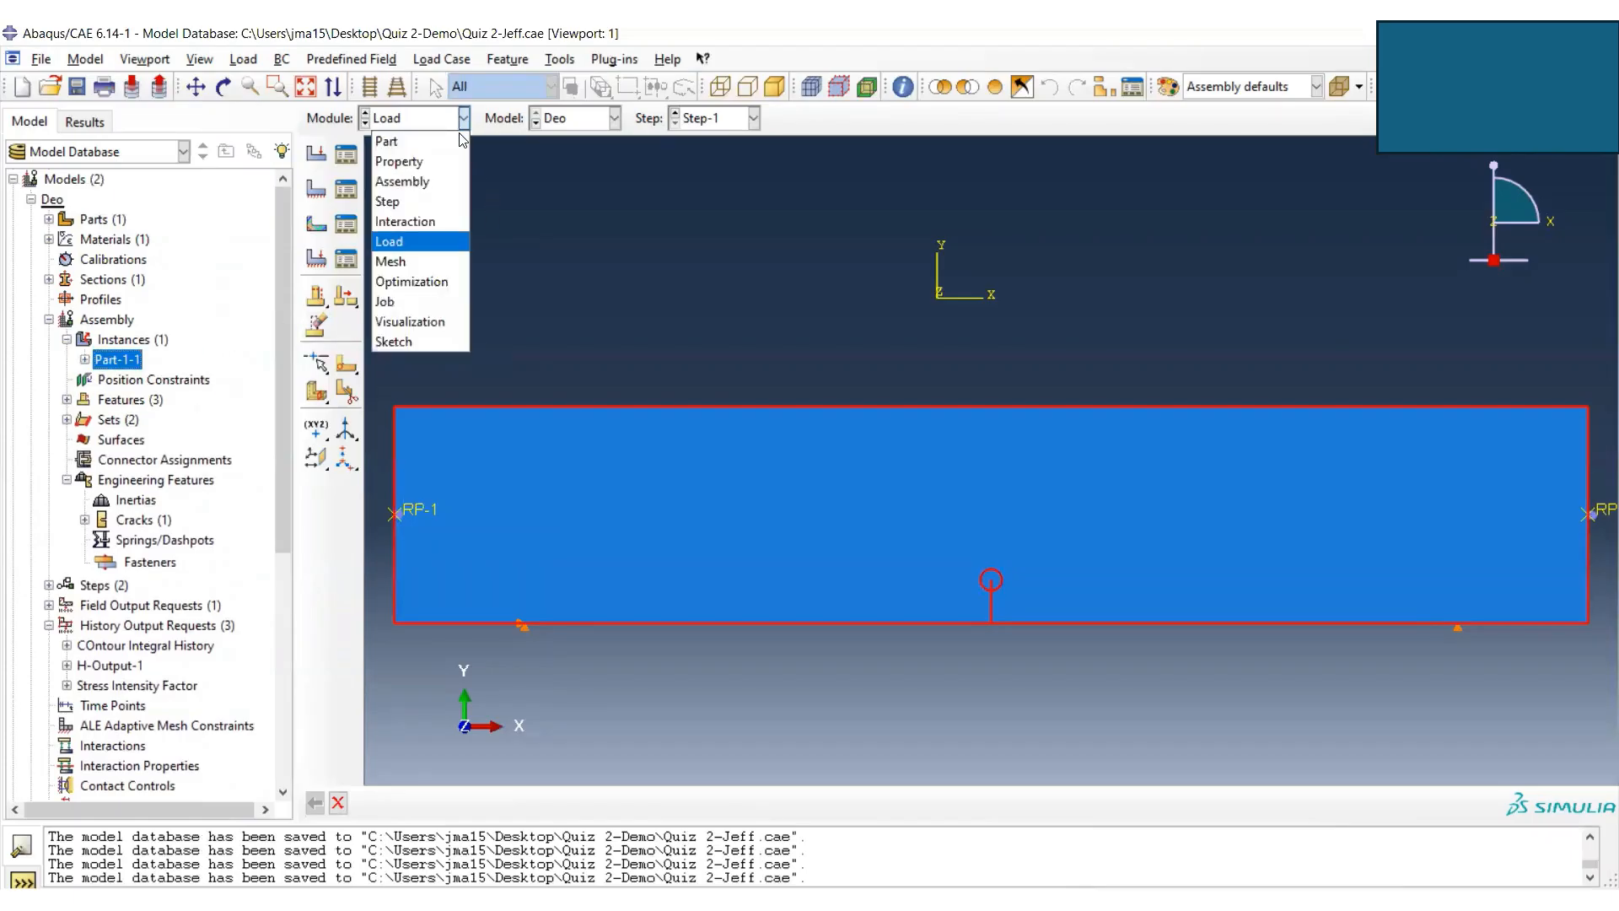
click(420, 255)
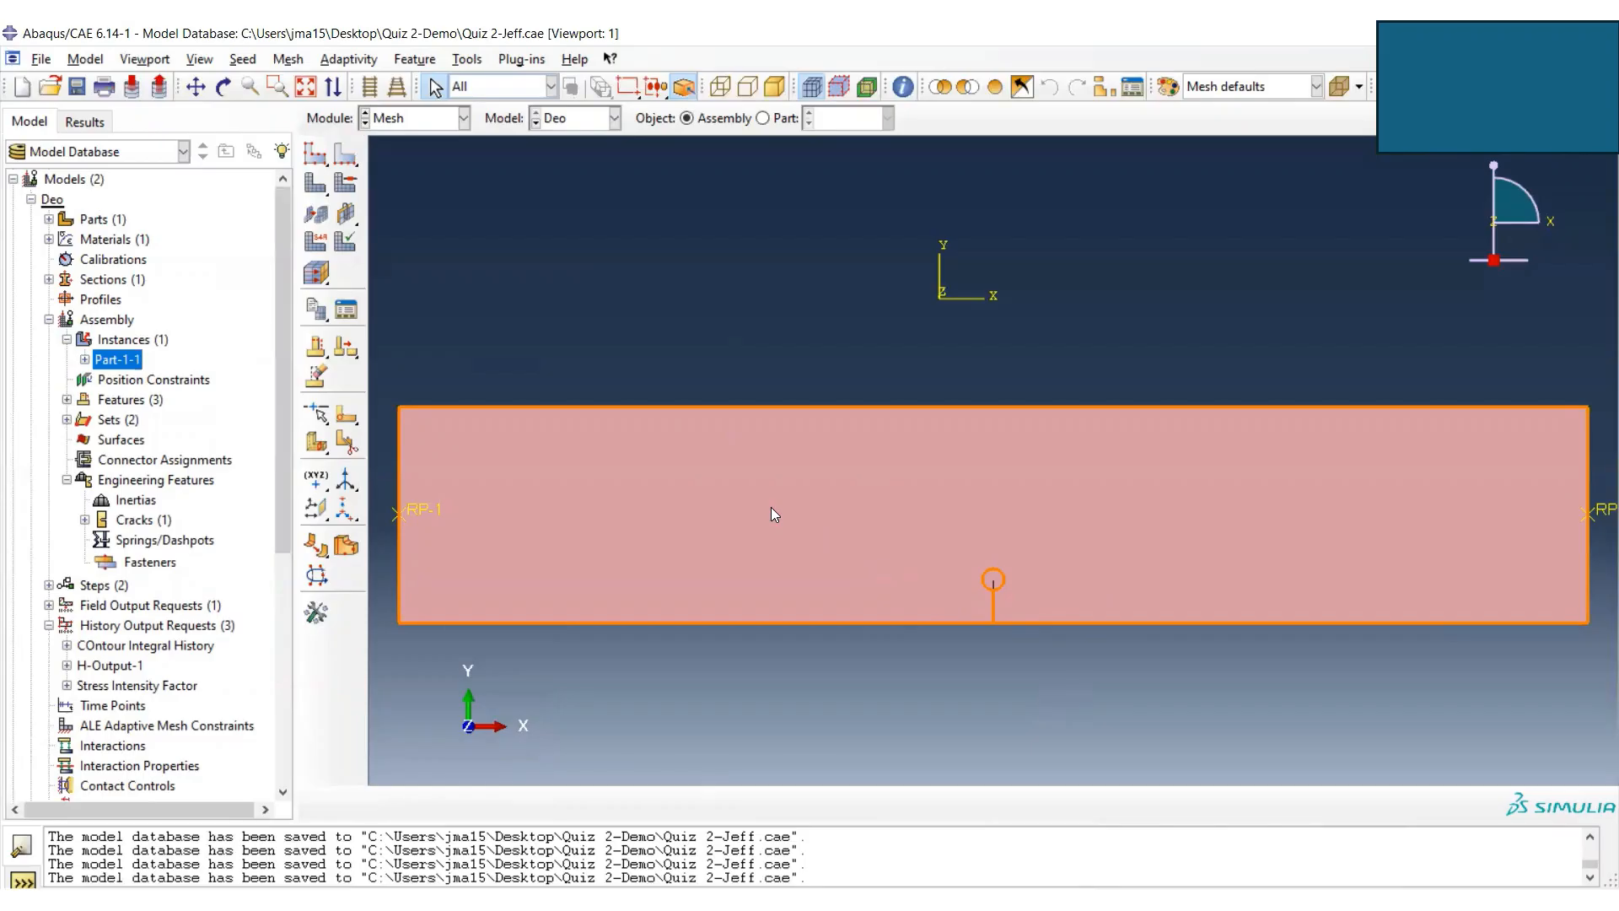
- Seed the part instance with an approximate global size of 1.0
click(321, 163)
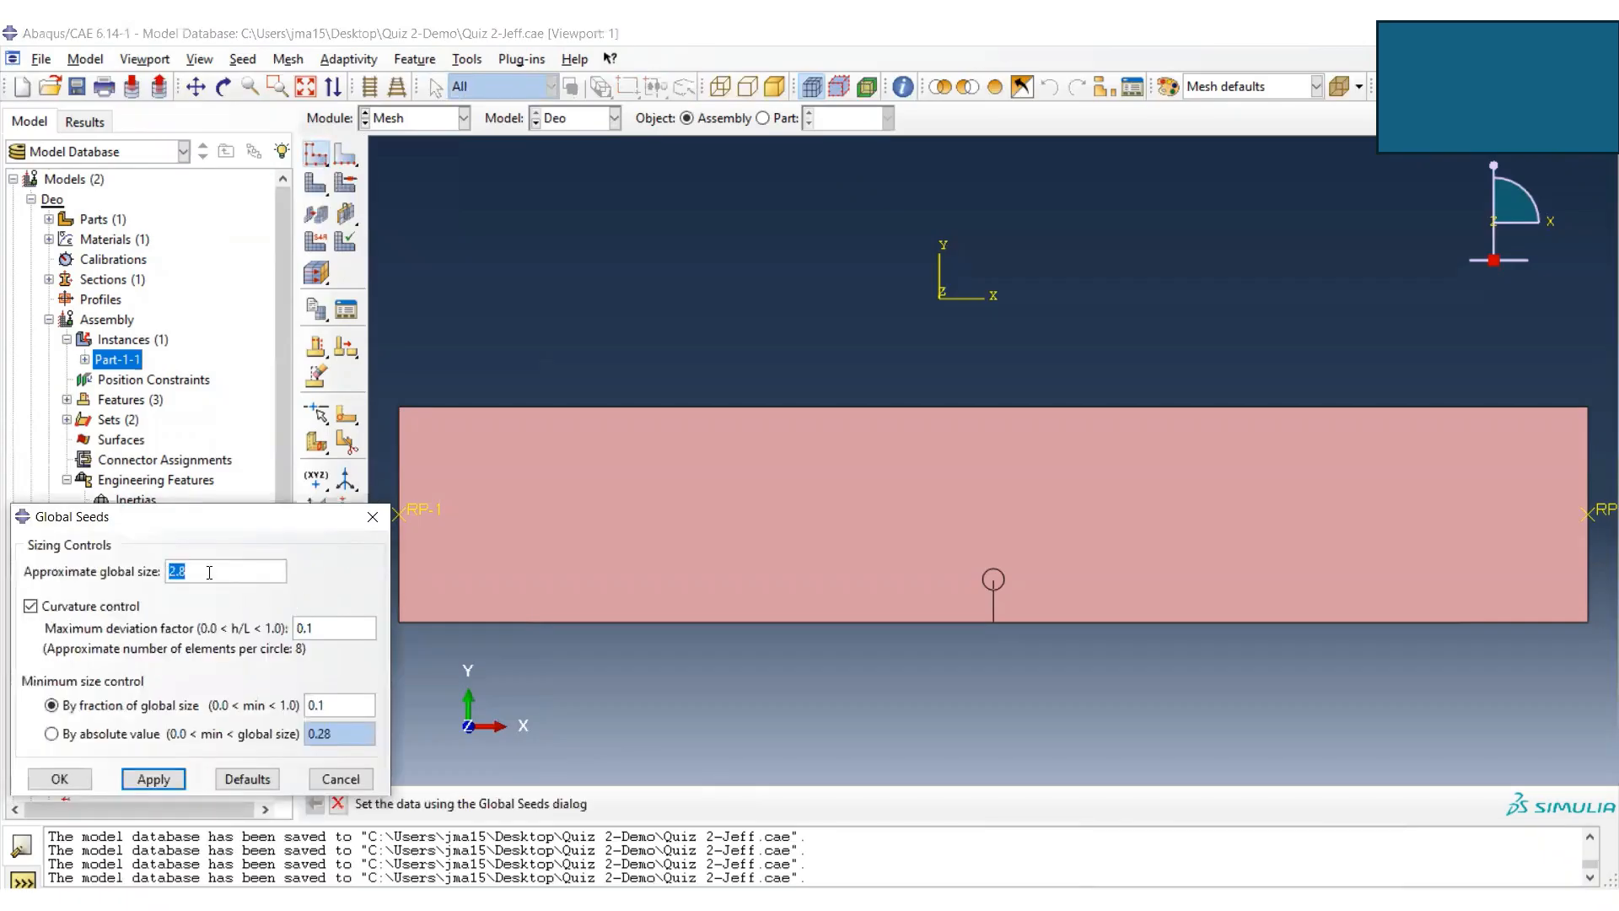
text(1.0)
click(64, 779)
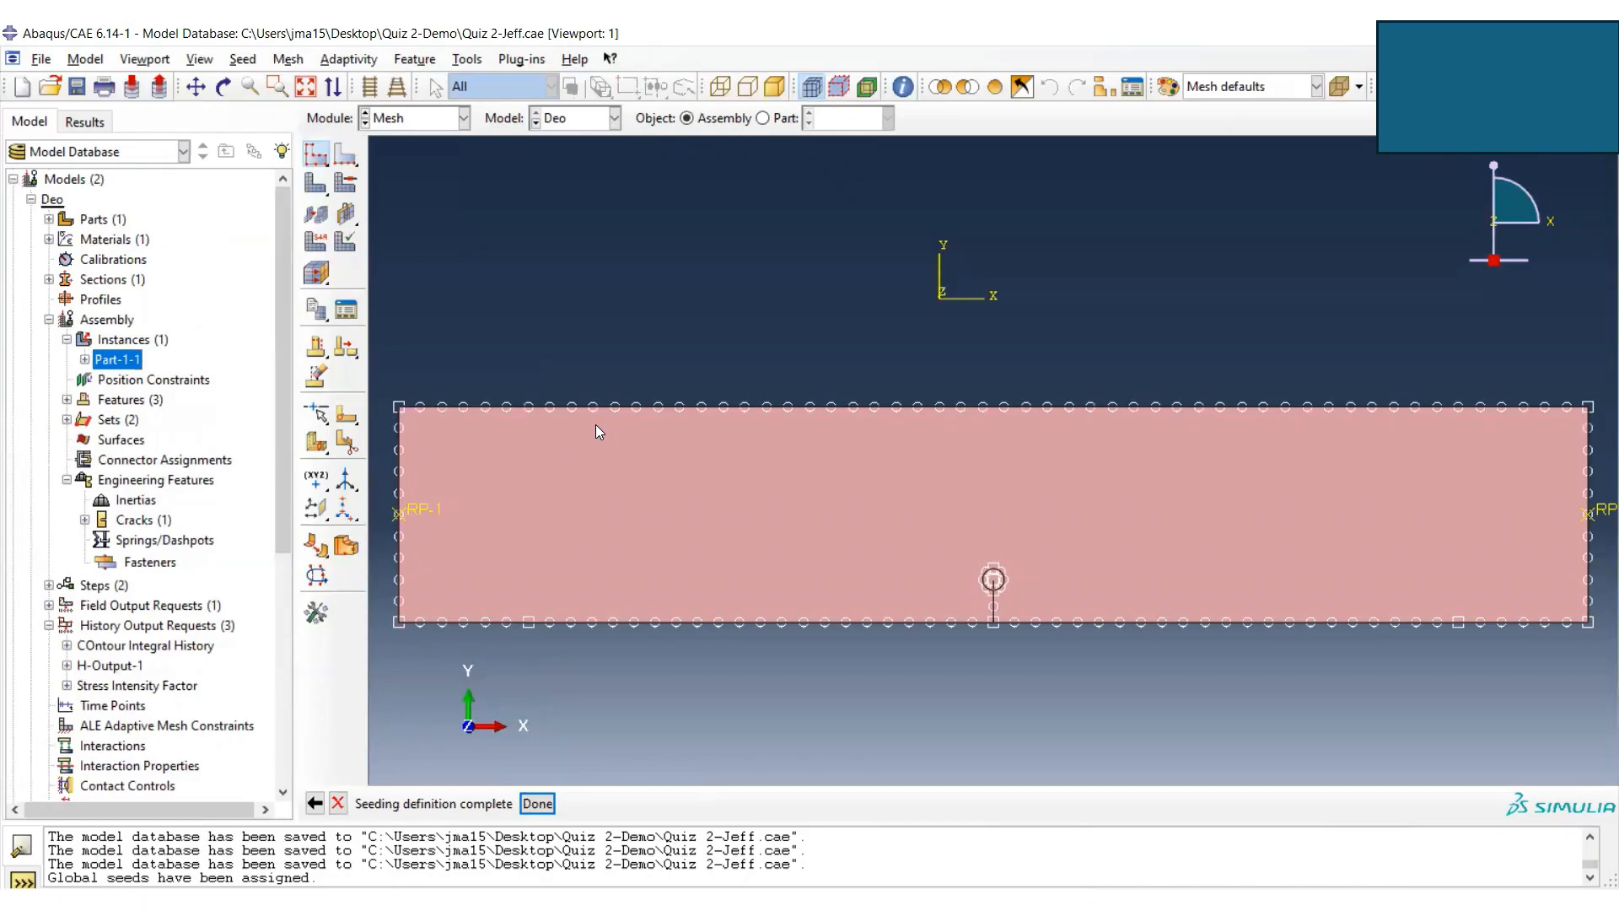
- Assign local seeds by number to both arcs of the circle around the crack tip, with 16 elements each and increase-only seed constraints
click(346, 154)
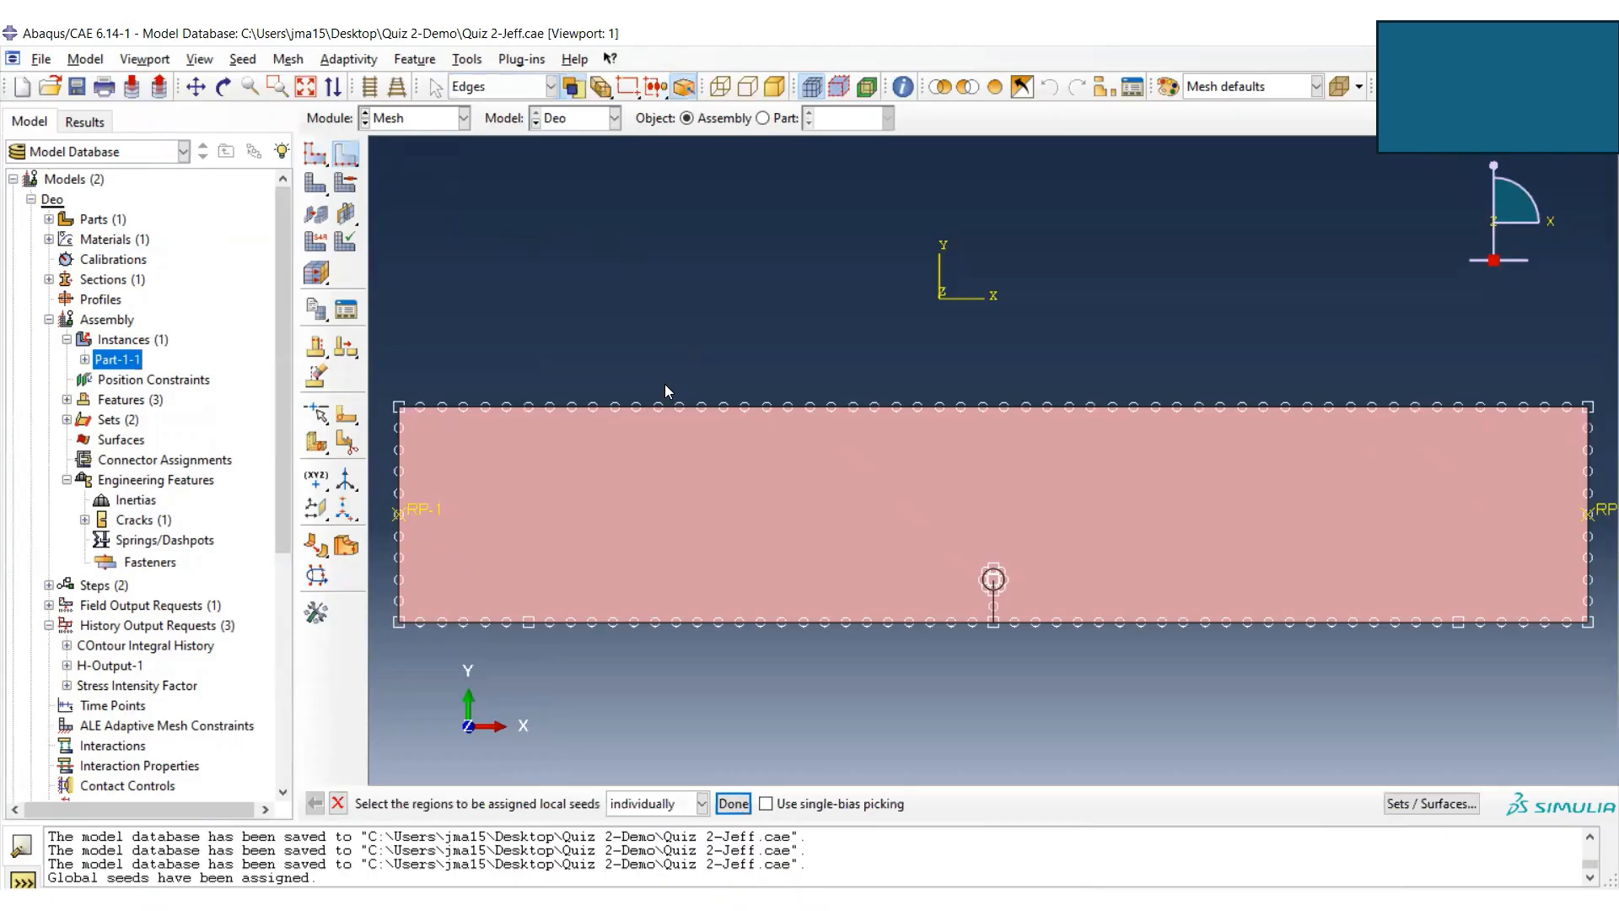
scroll(803, 460, down, 5)
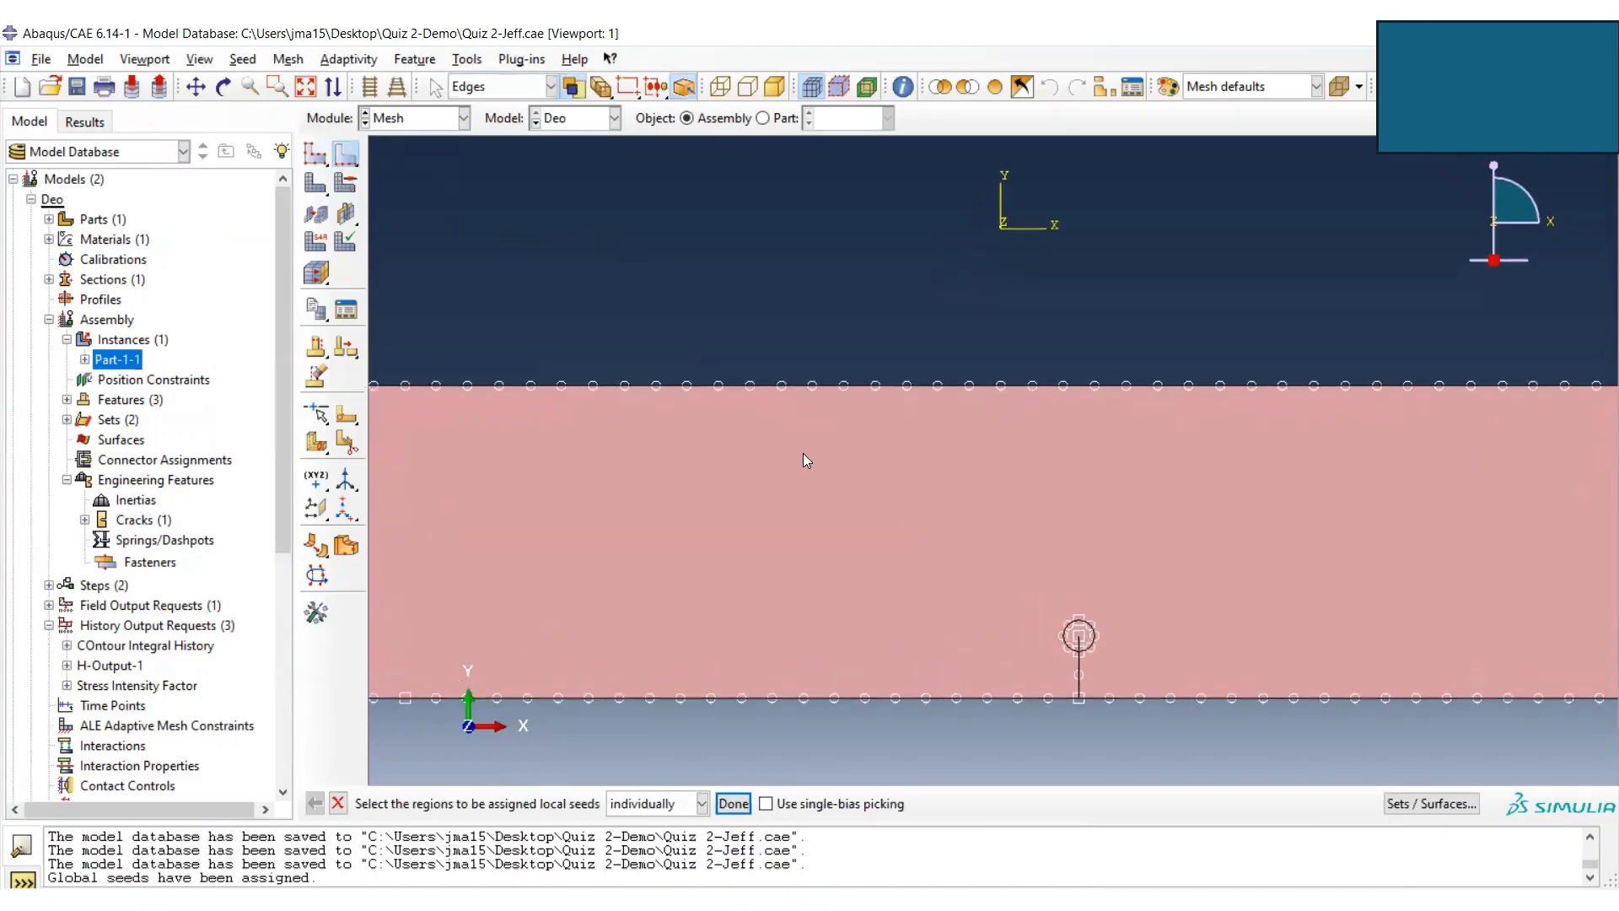
scroll(802, 453, down, 1)
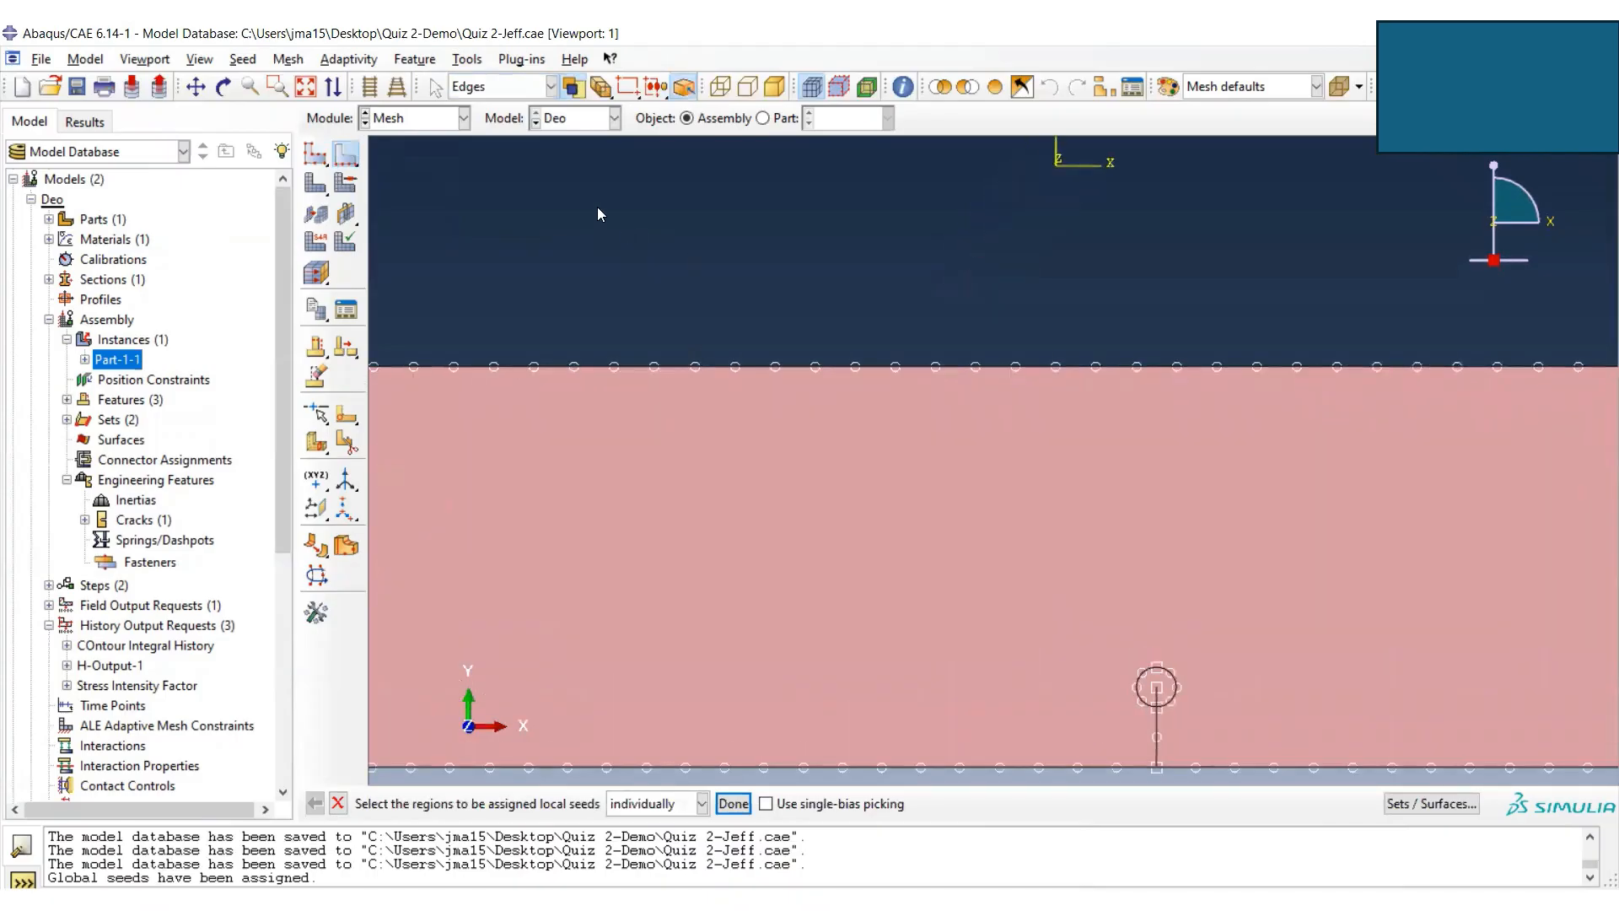
click(198, 87)
drag(994, 567, 888, 468)
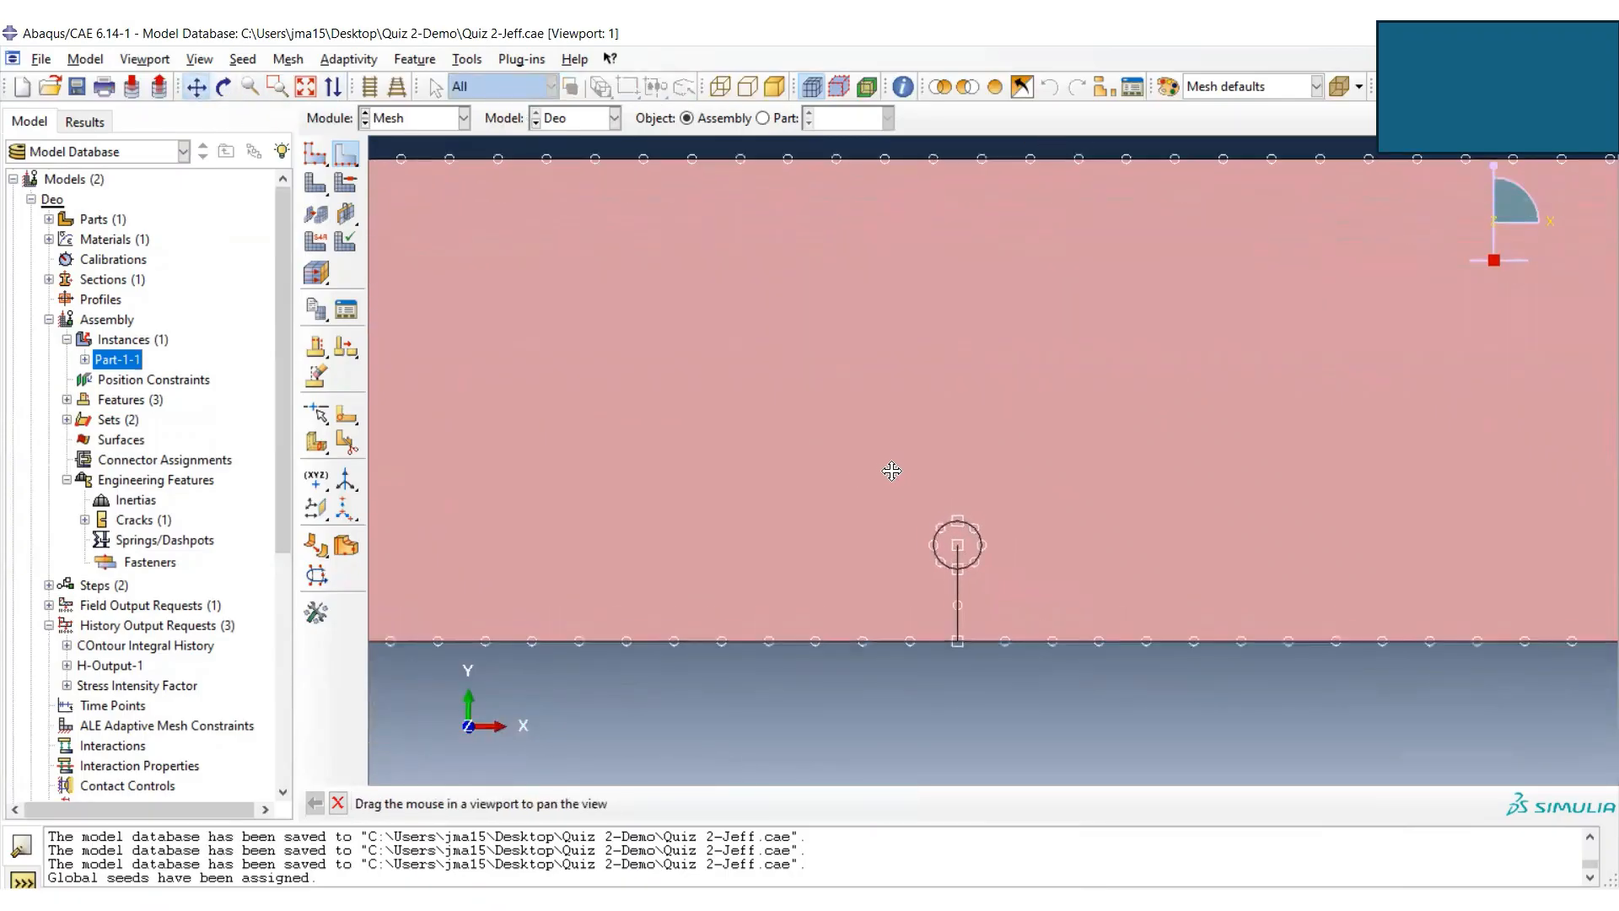
scroll(889, 470, down, 1)
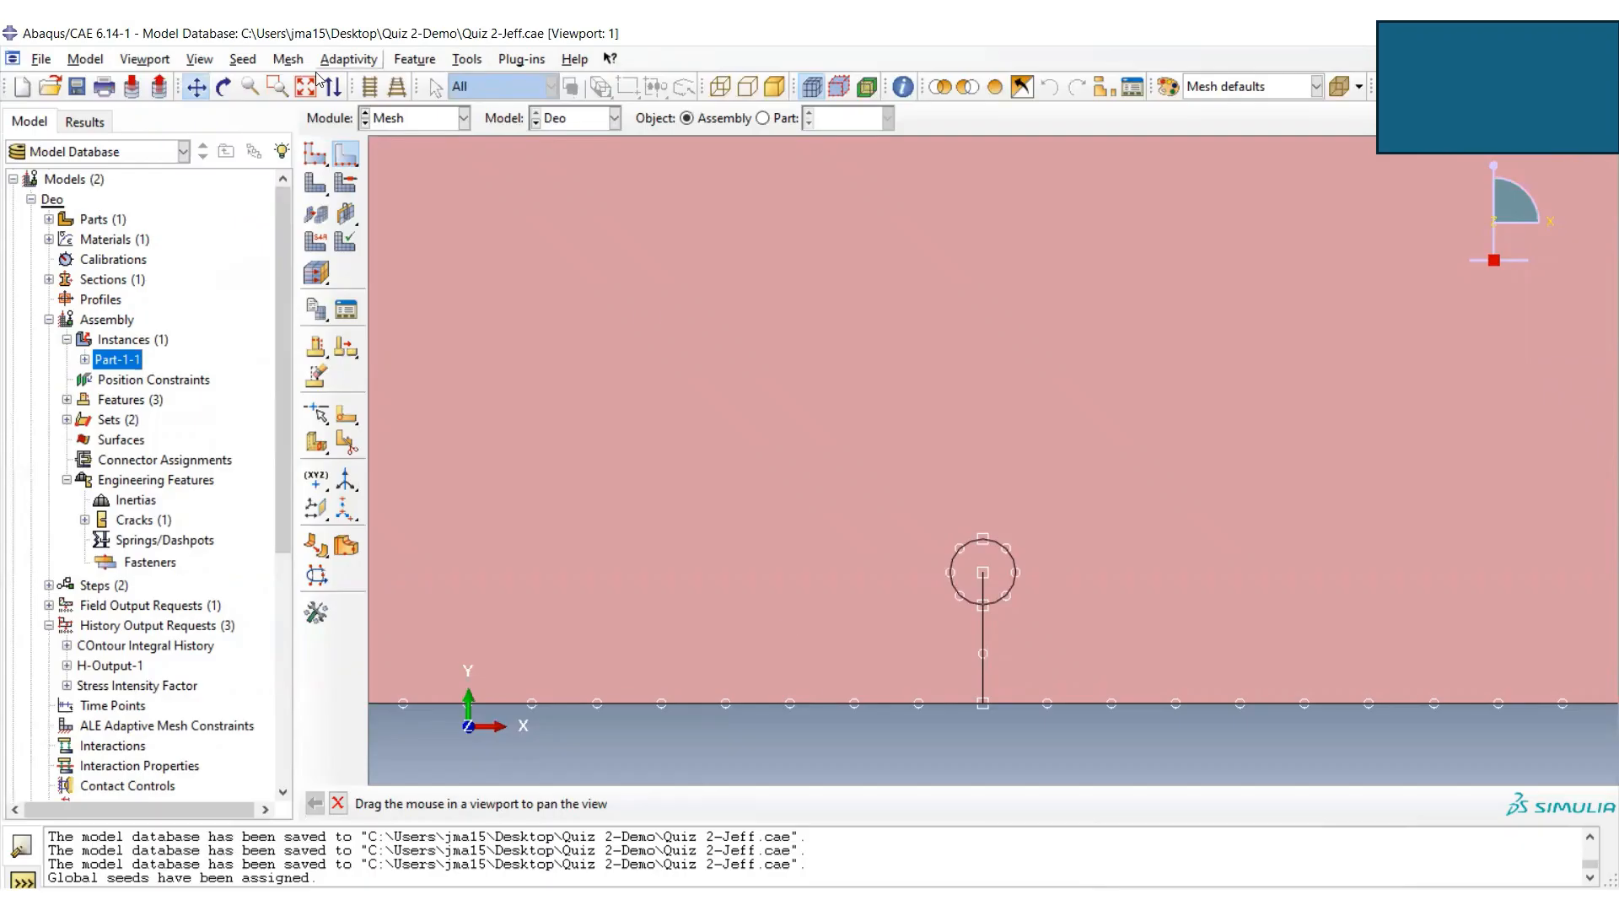
click(346, 153)
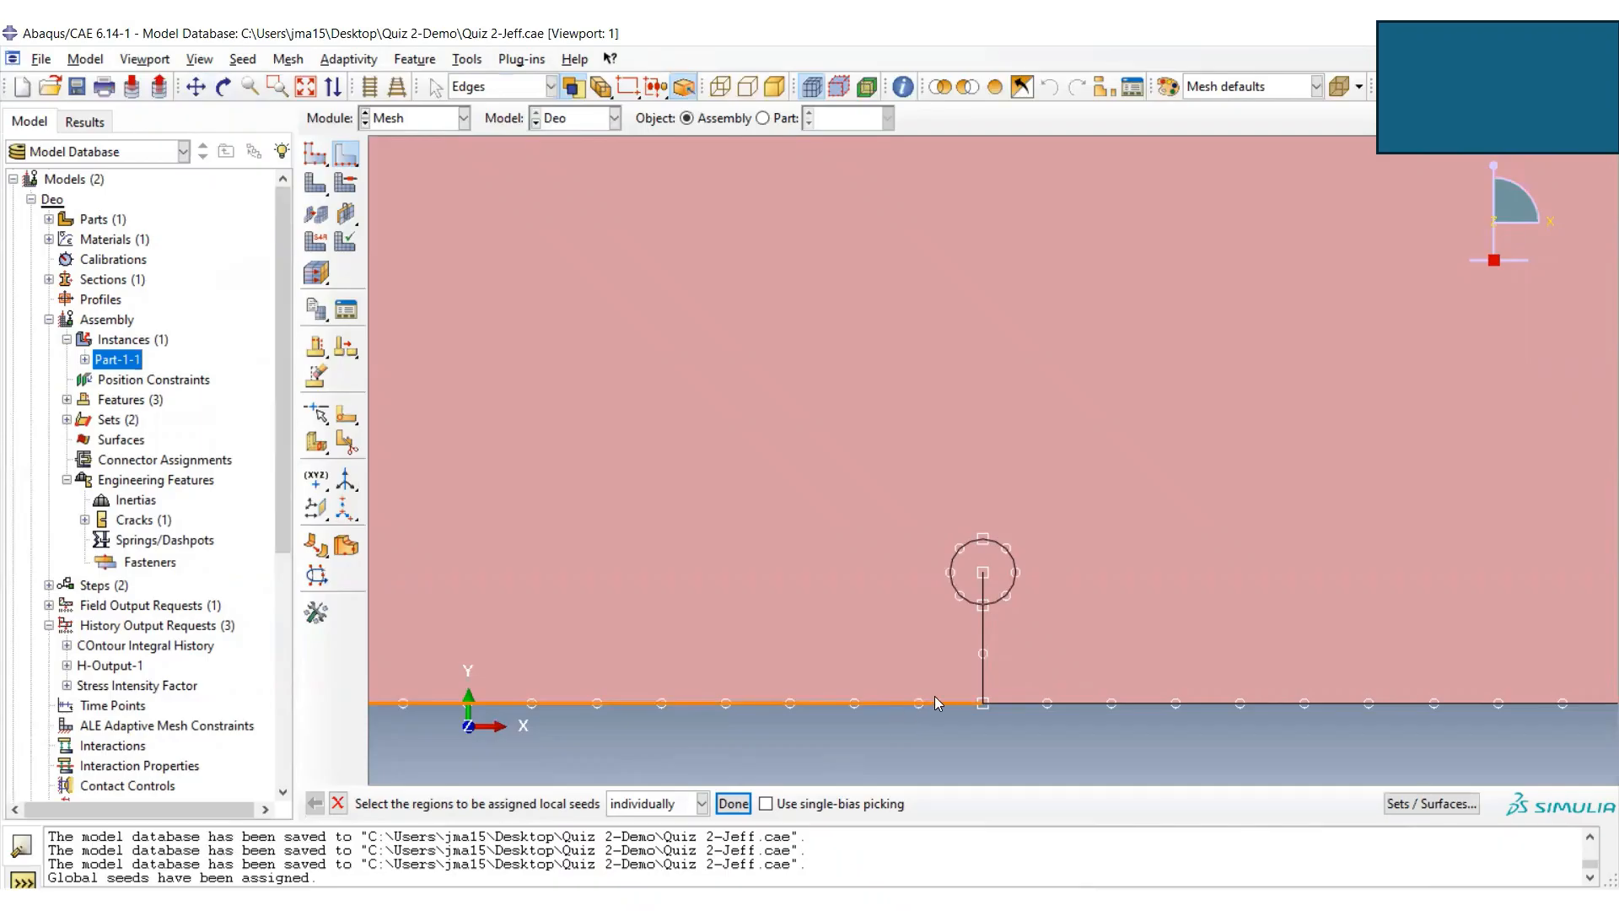
click(953, 565)
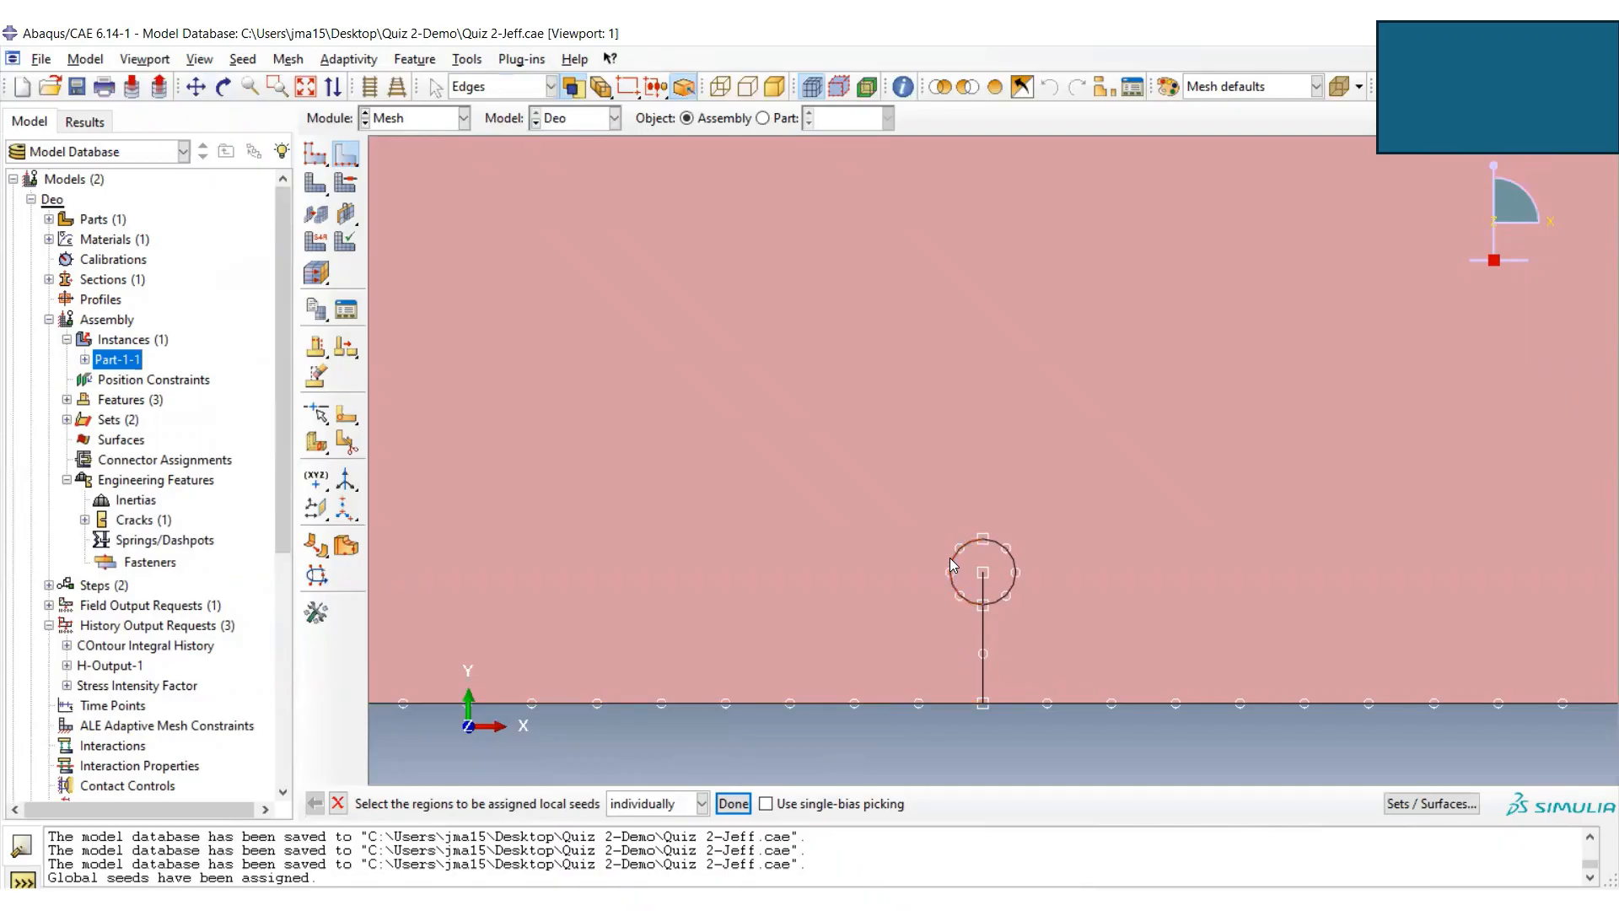
shift+click(1014, 570)
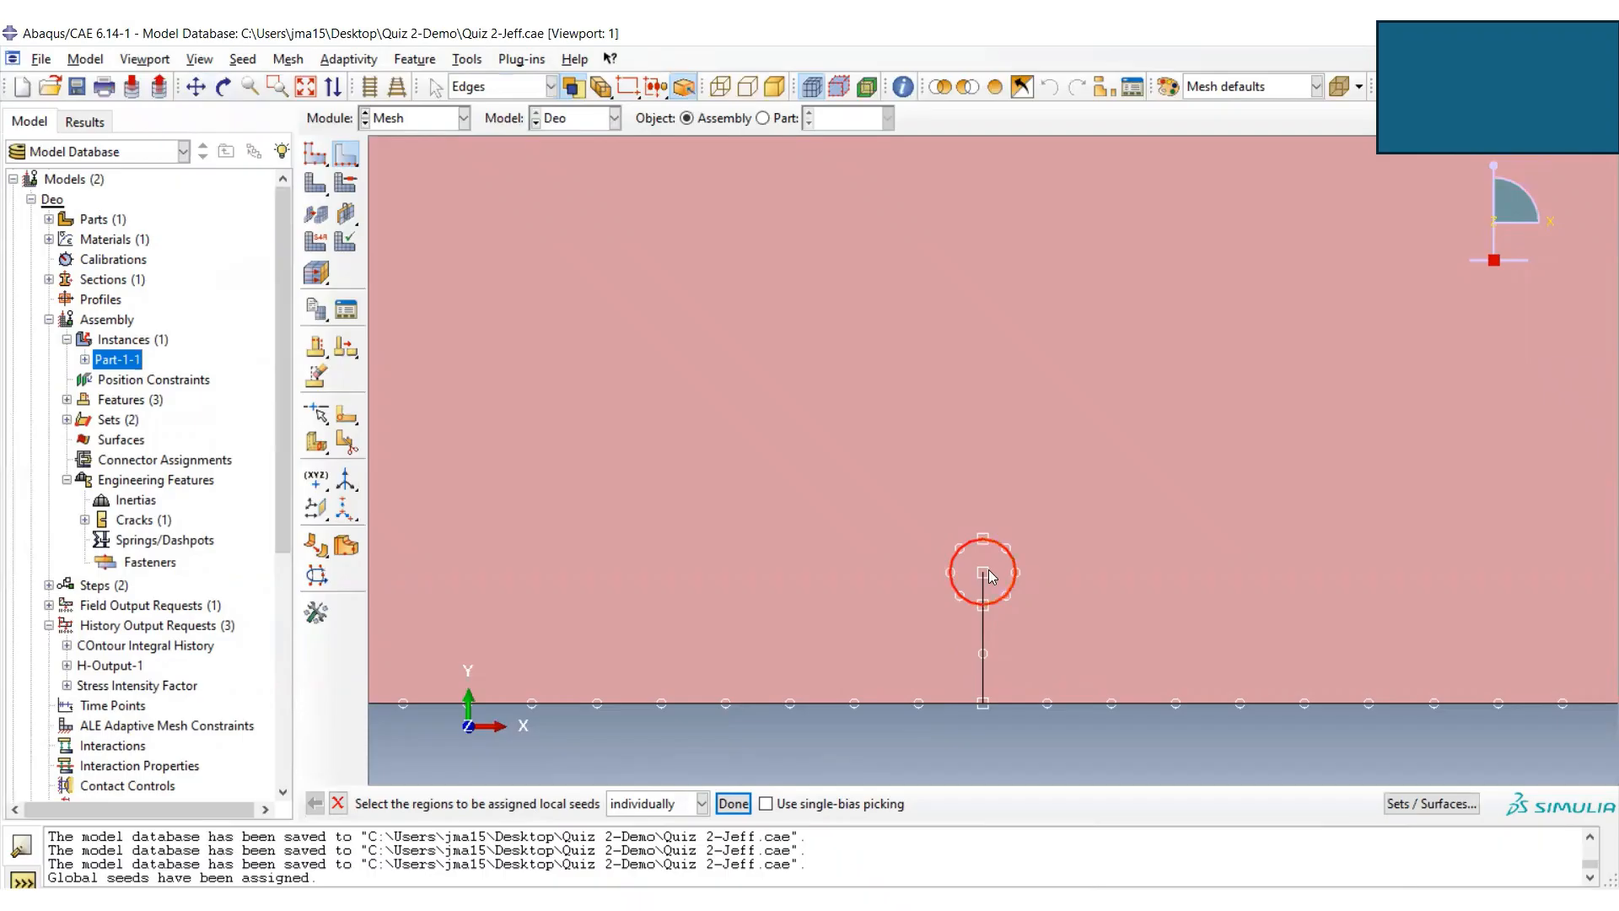
click(733, 803)
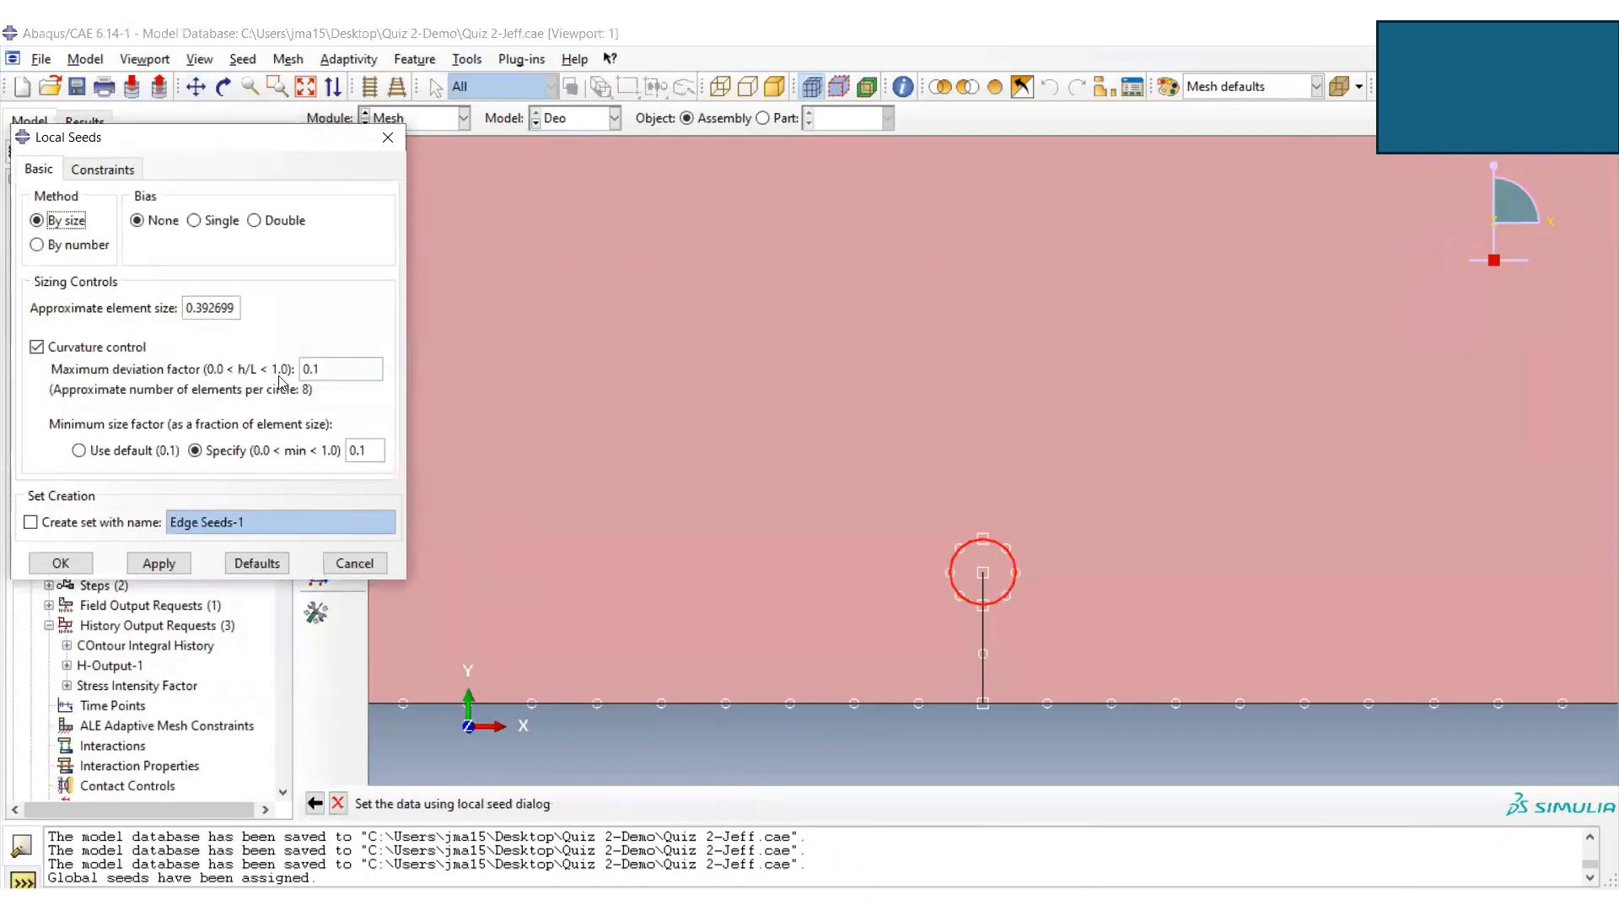
click(65, 245)
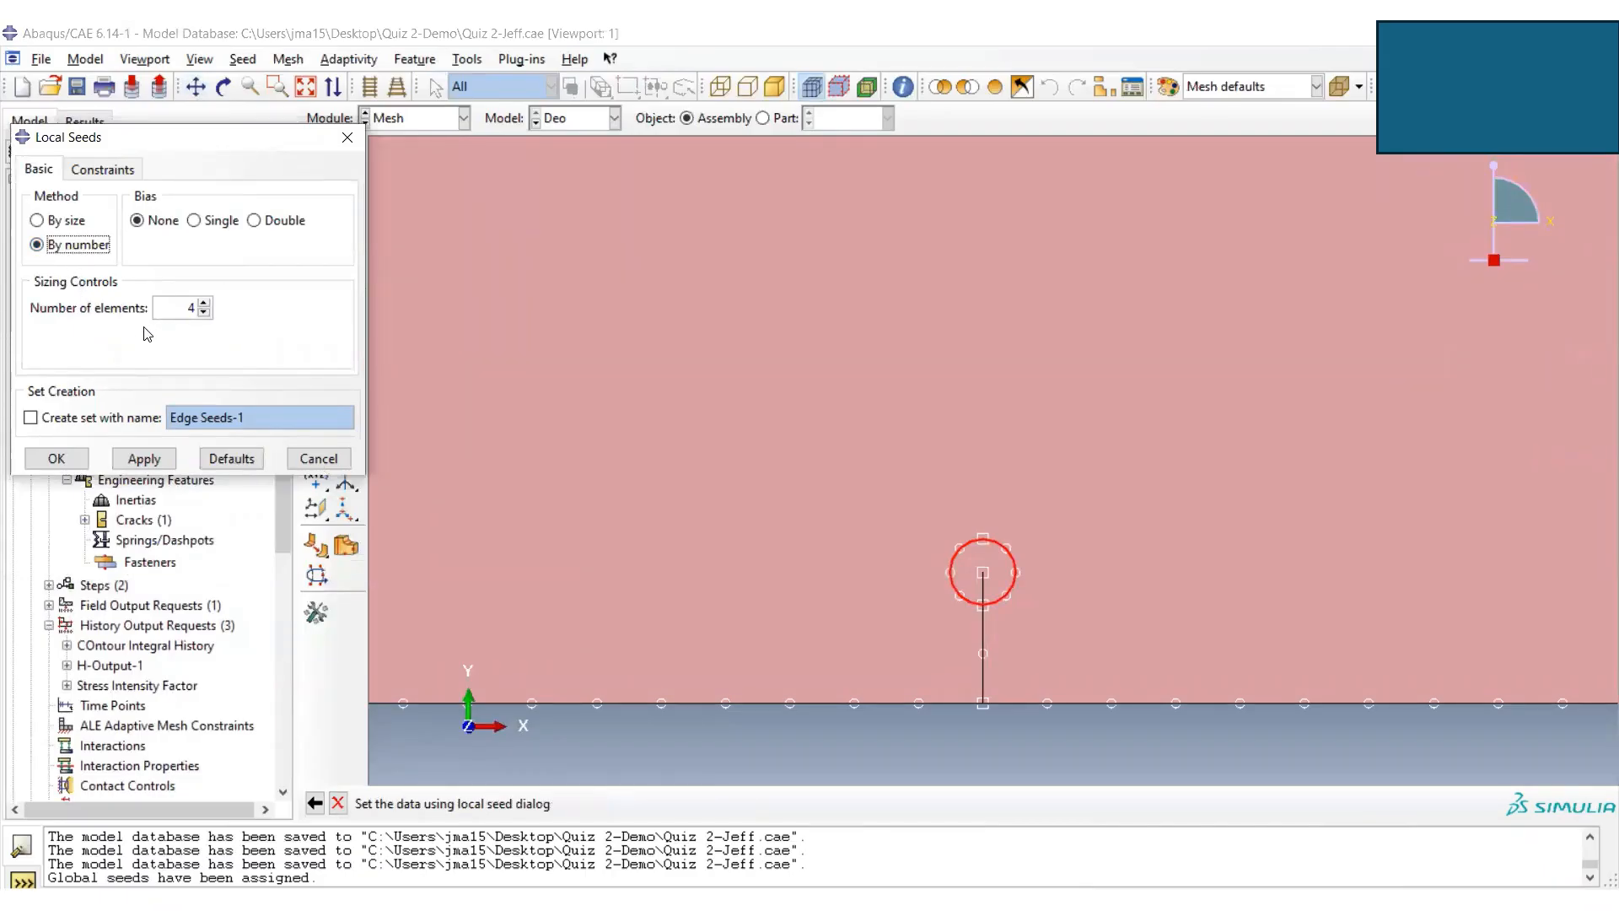
double_click(193, 308)
text(16)
click(187, 313)
click(118, 171)
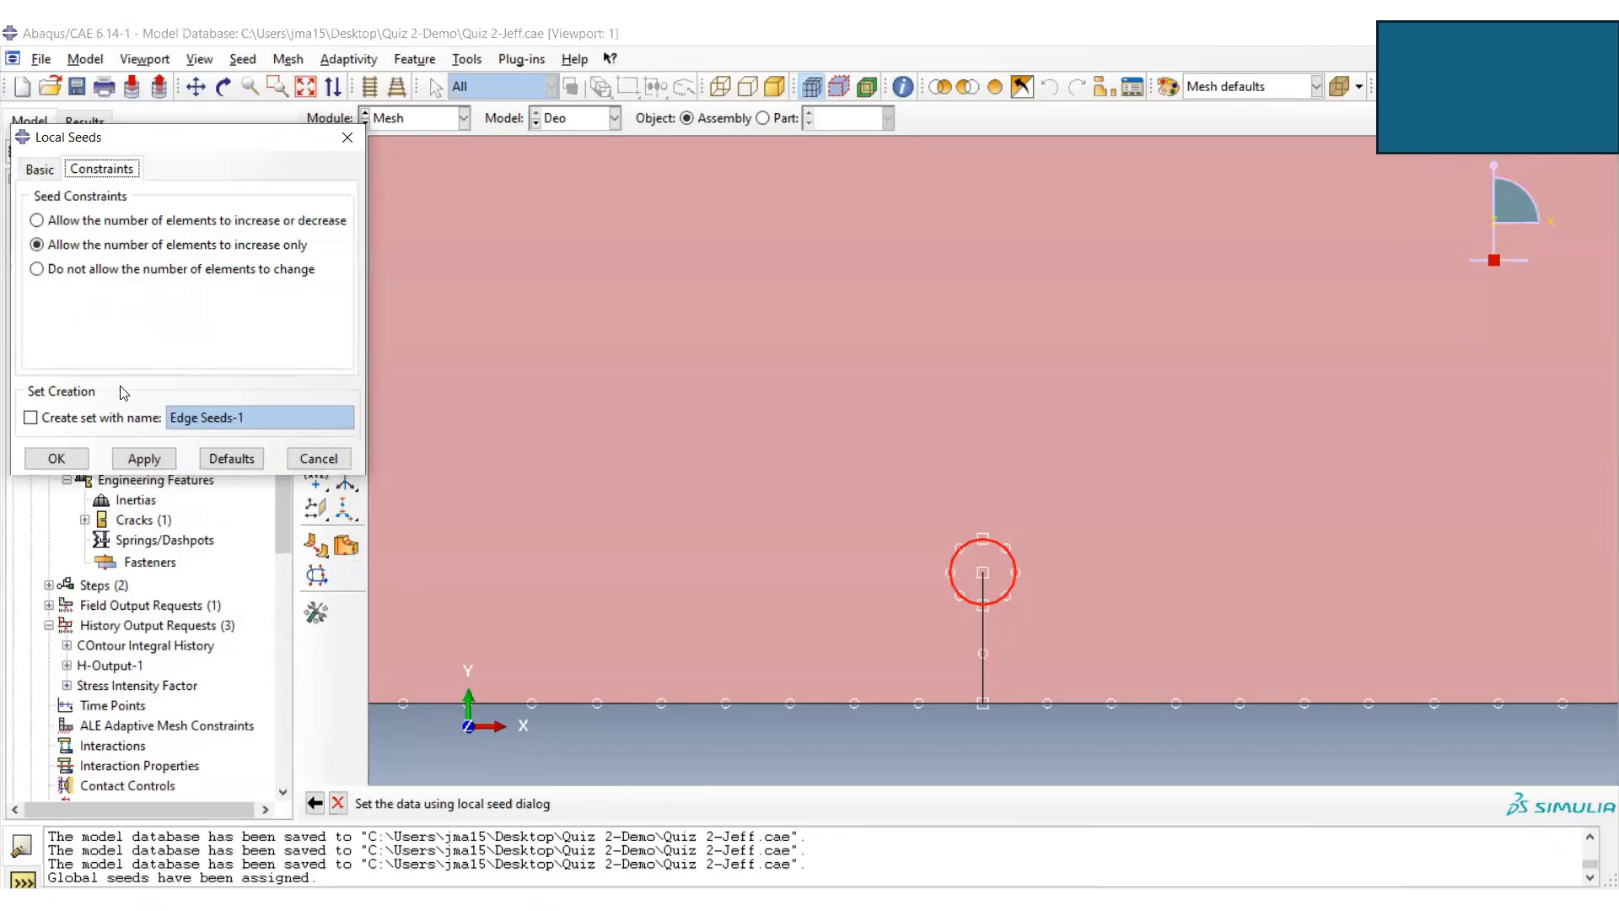
click(57, 463)
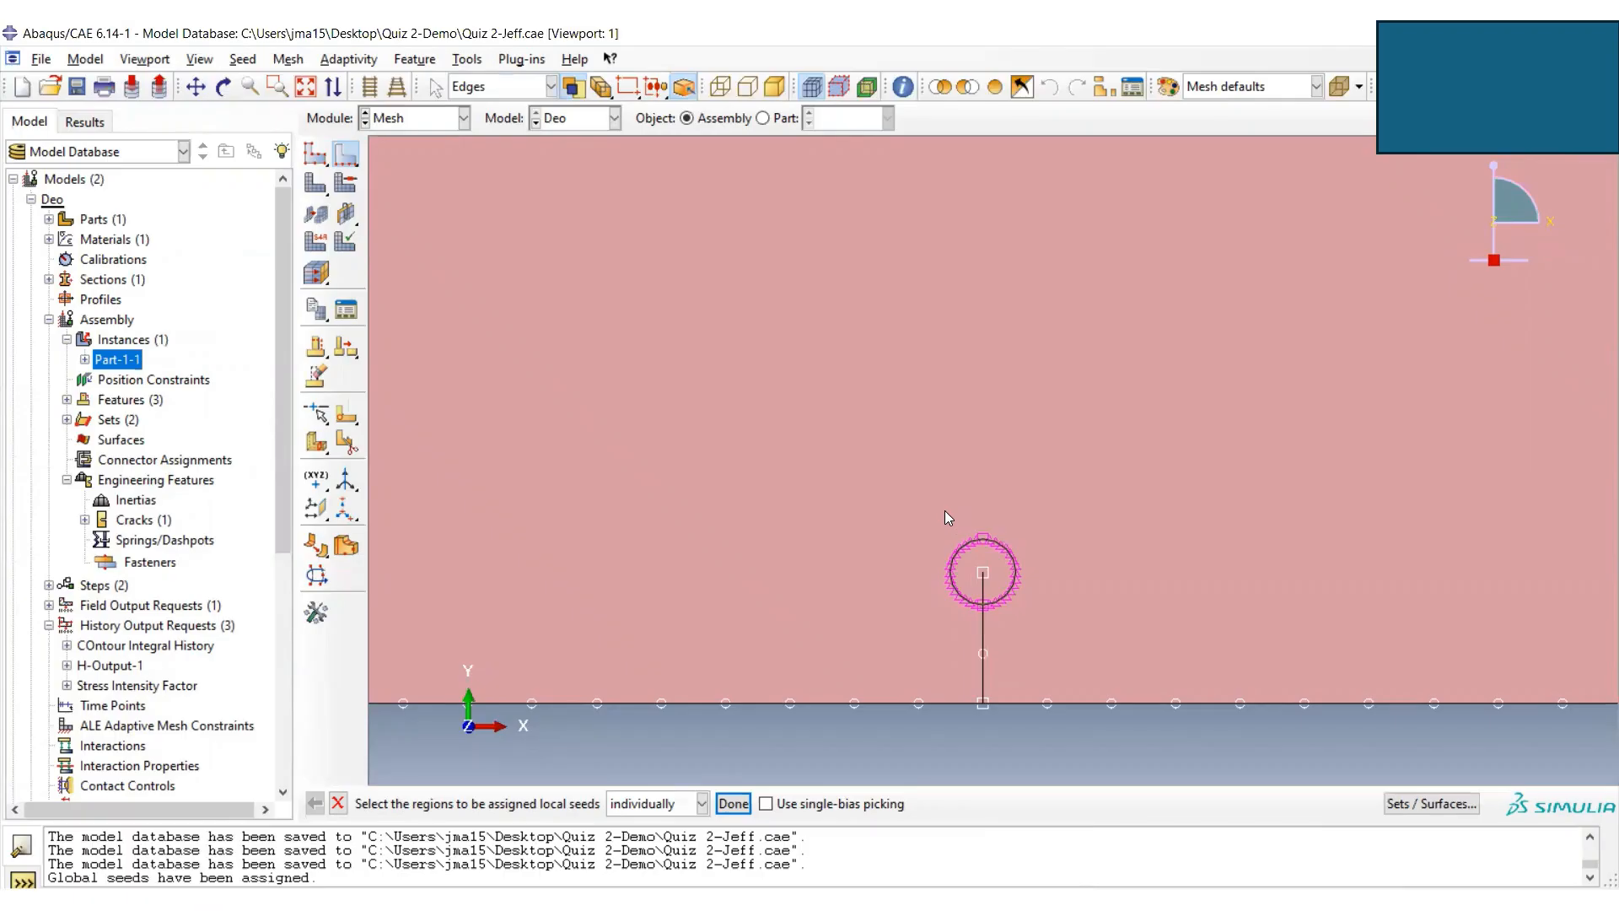
- Assign local seeds by number to the crack segment inside the circle, with 4 elements and the increase-only seed constraint
scroll(944, 509, up, 1)
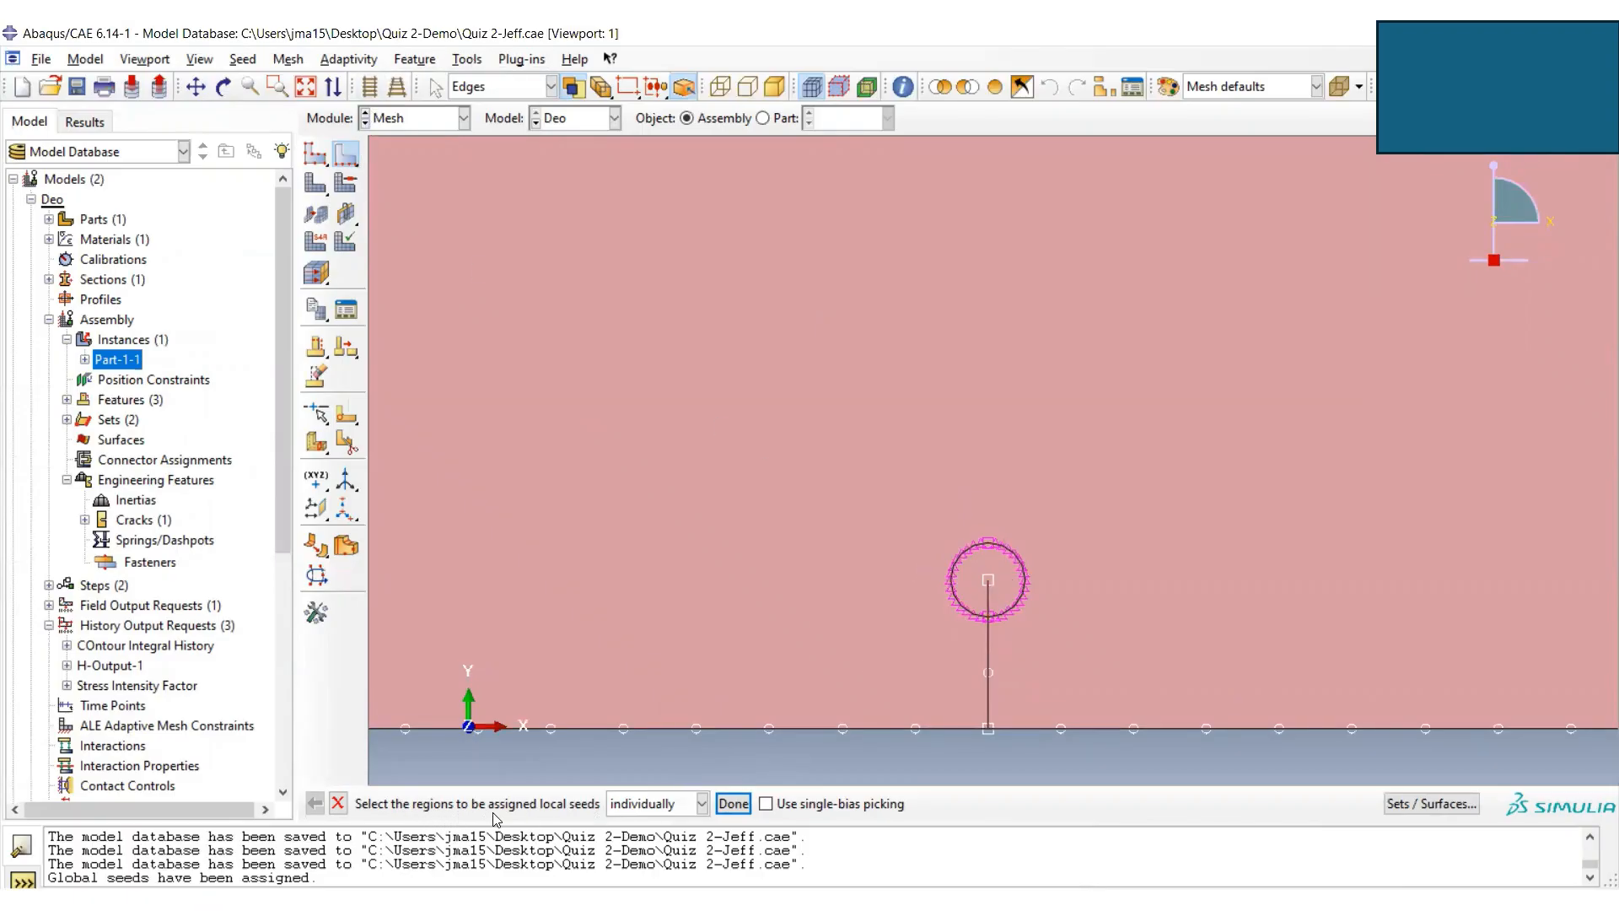
click(990, 601)
click(733, 803)
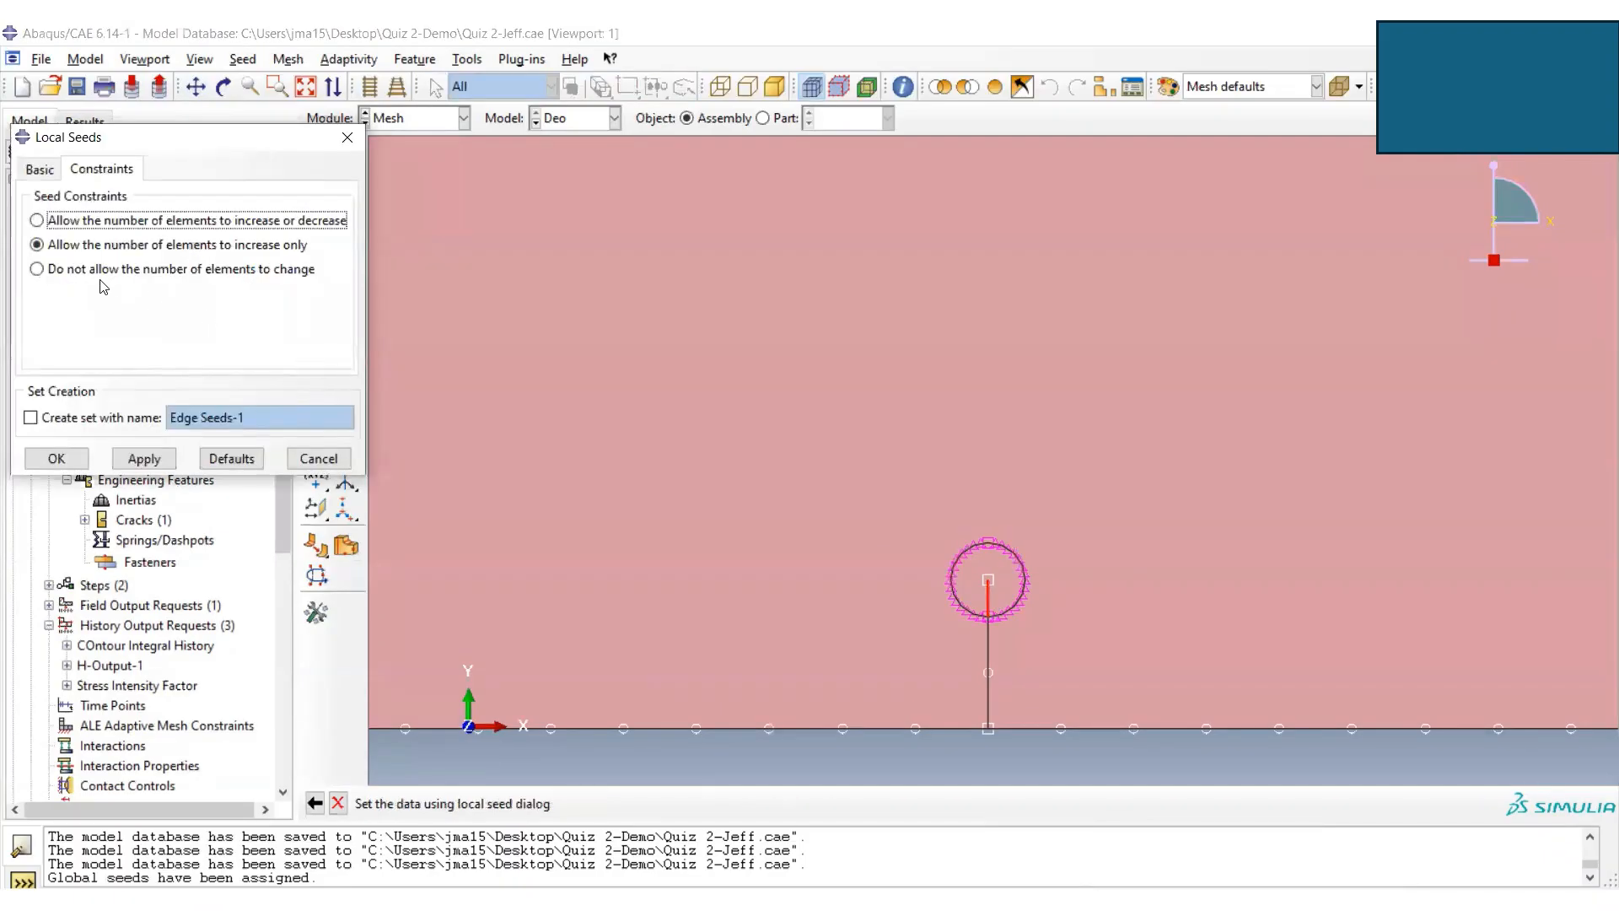
click(39, 170)
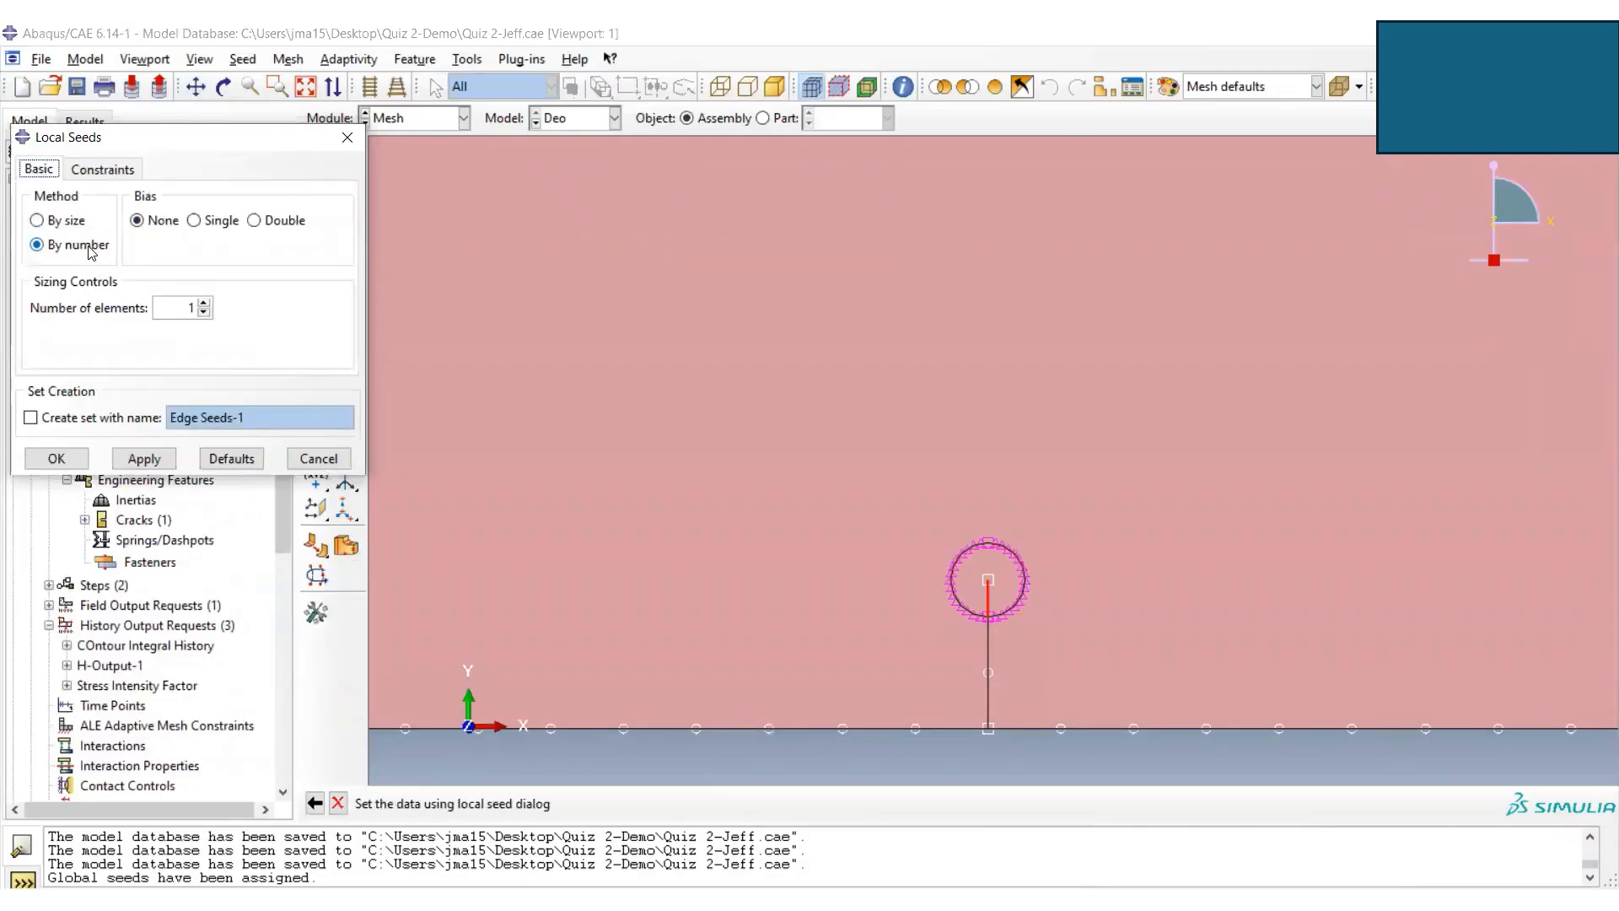
drag(187, 305, 200, 306)
text(4)
click(102, 170)
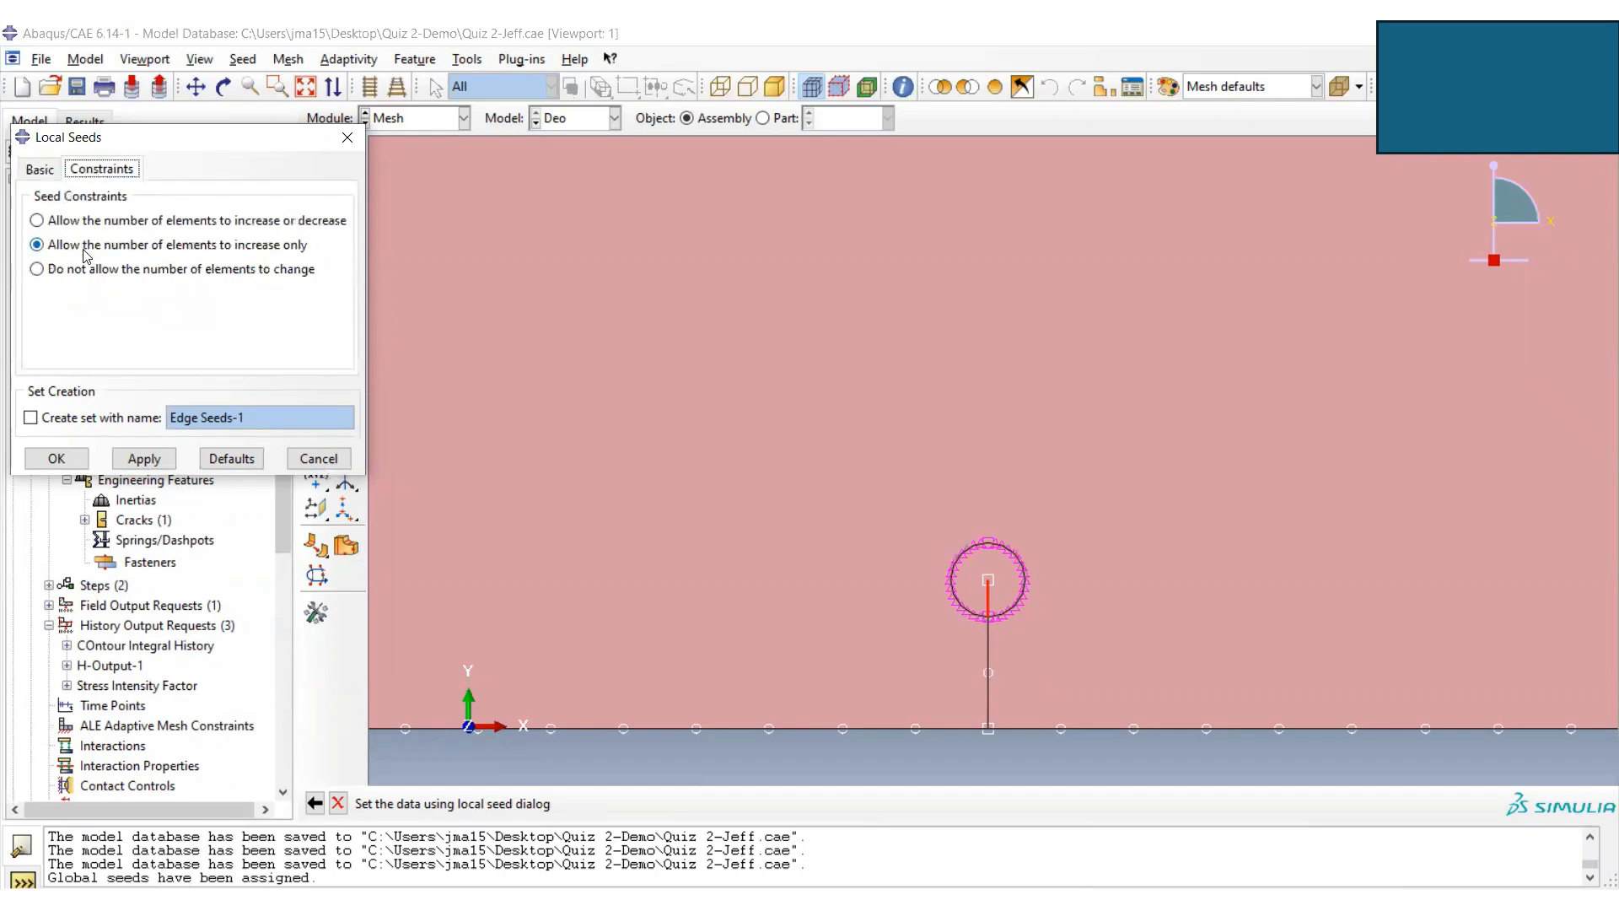
click(56, 453)
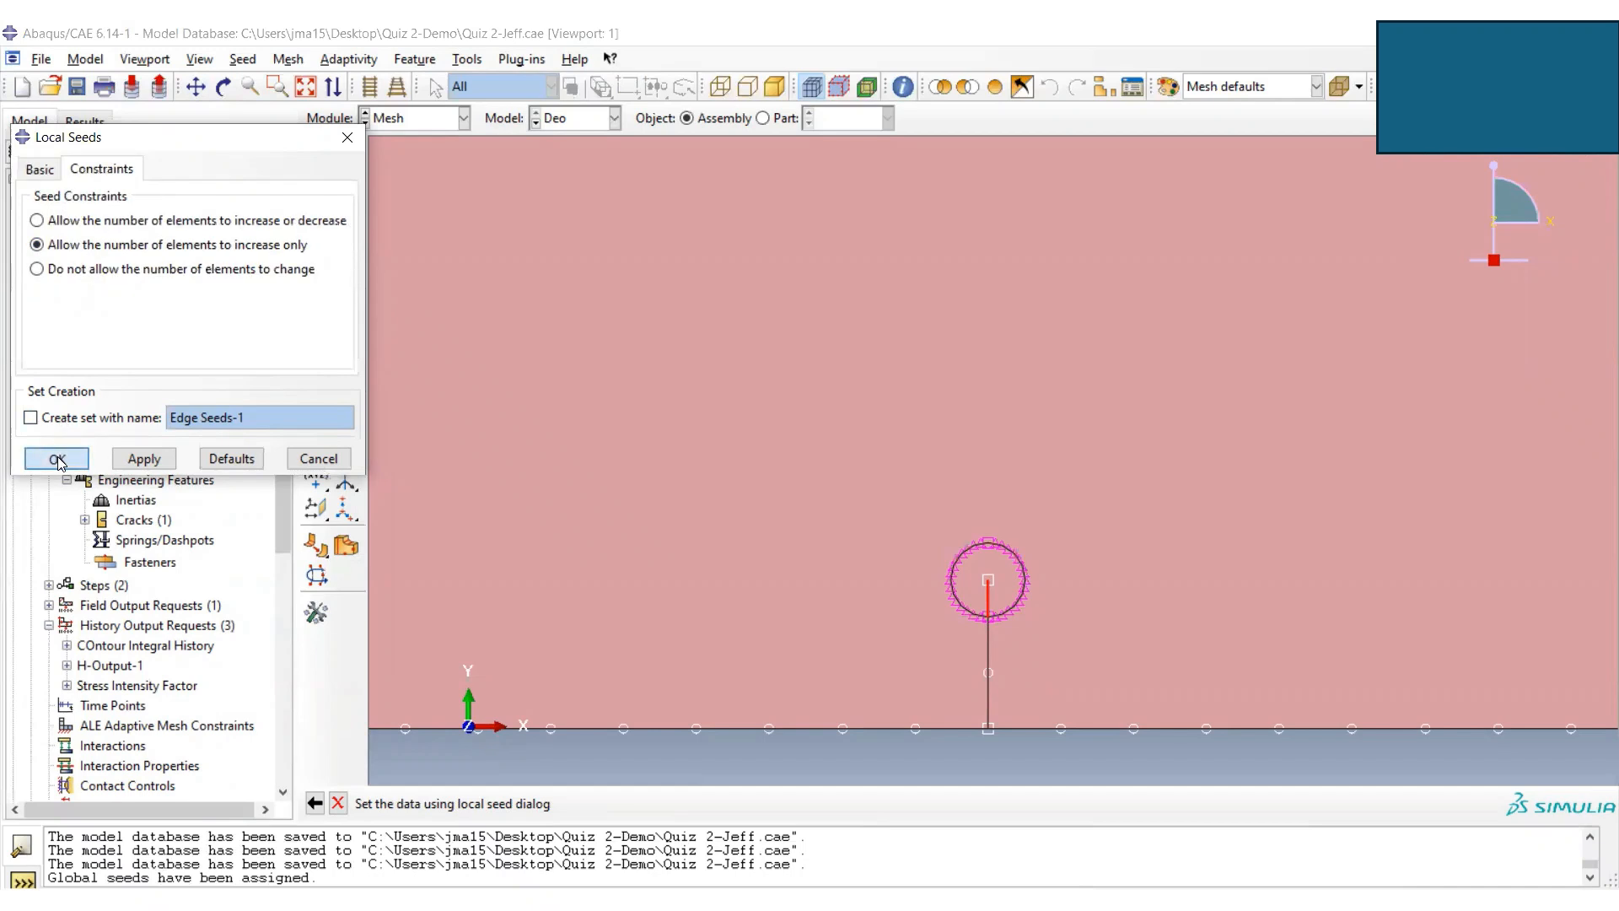
click(58, 459)
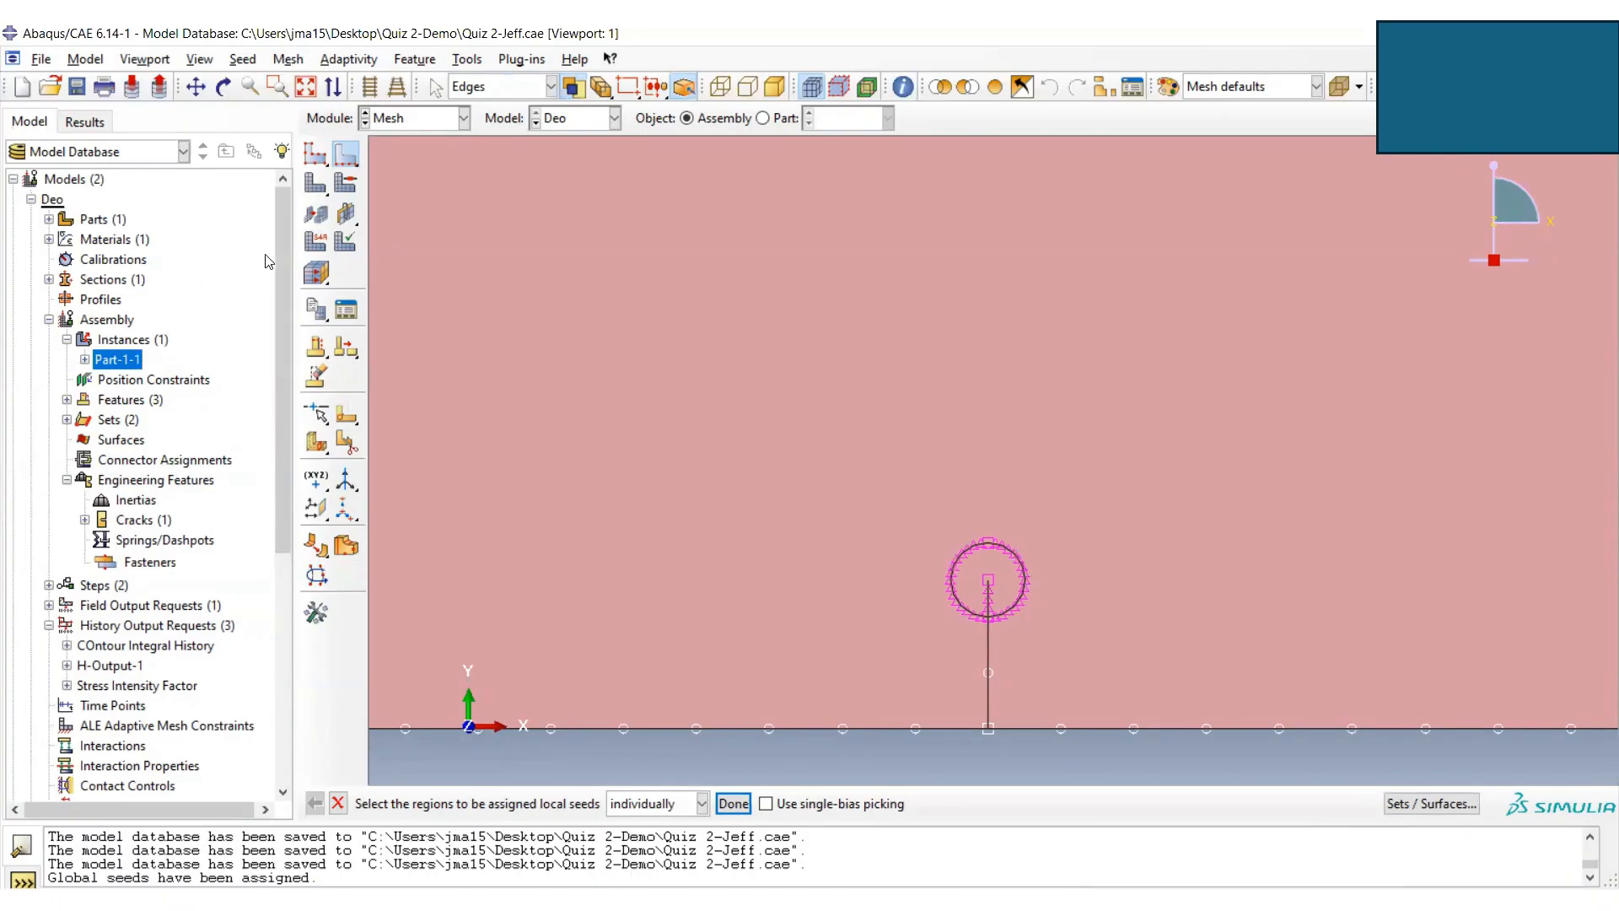
- Set the mesh controls of the circular crack-tip region to quad-dominated elements with the Sweep technique
click(353, 193)
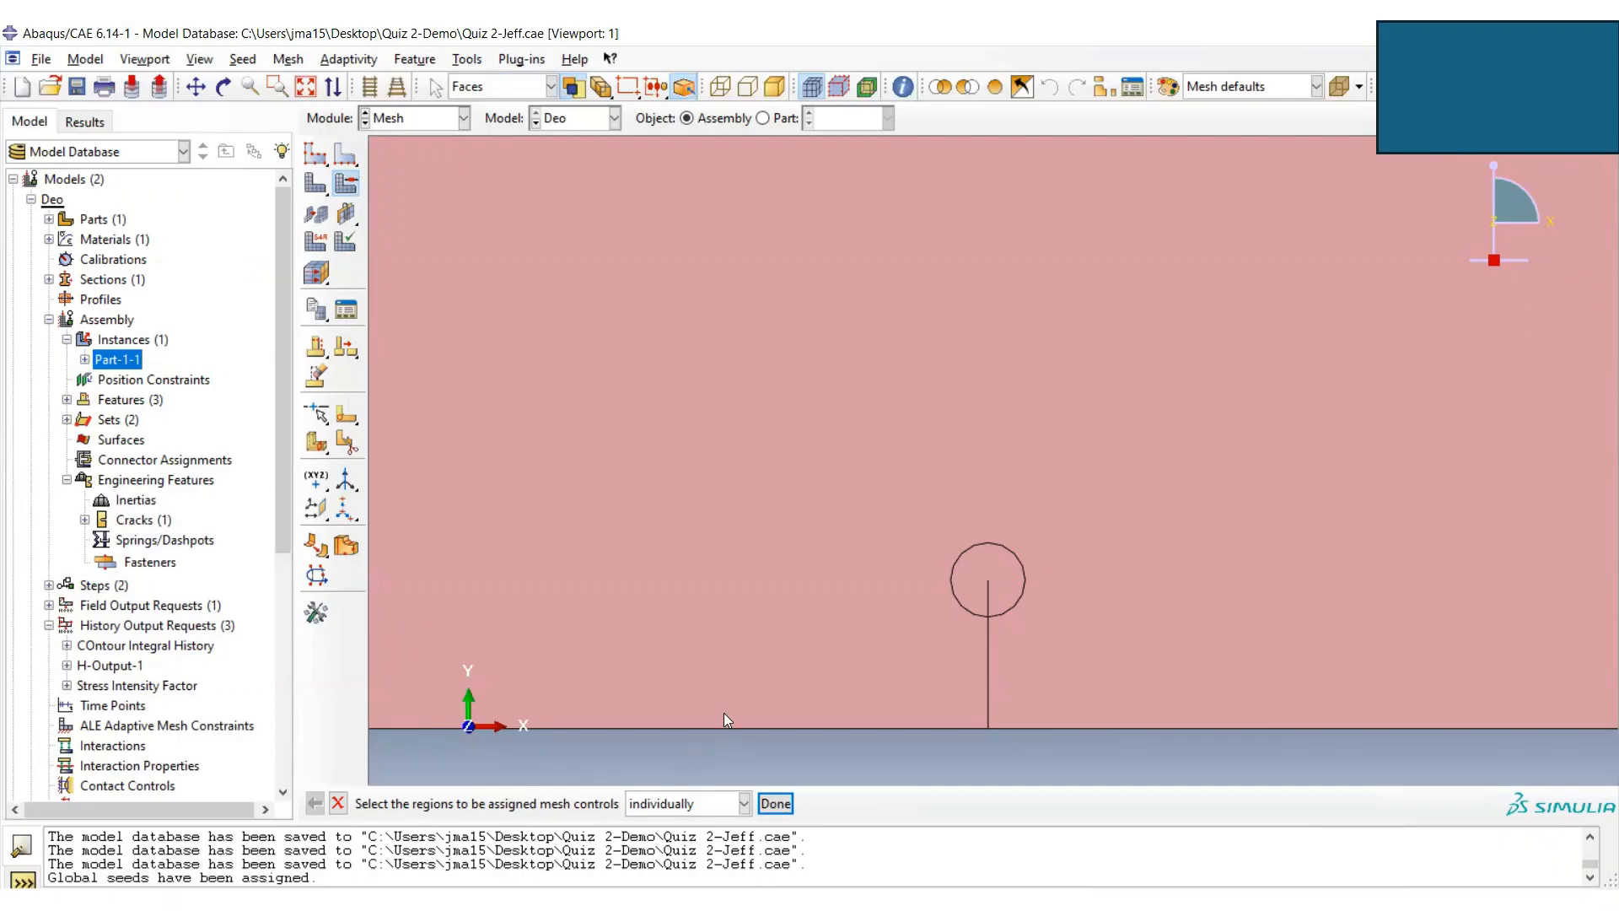
click(971, 569)
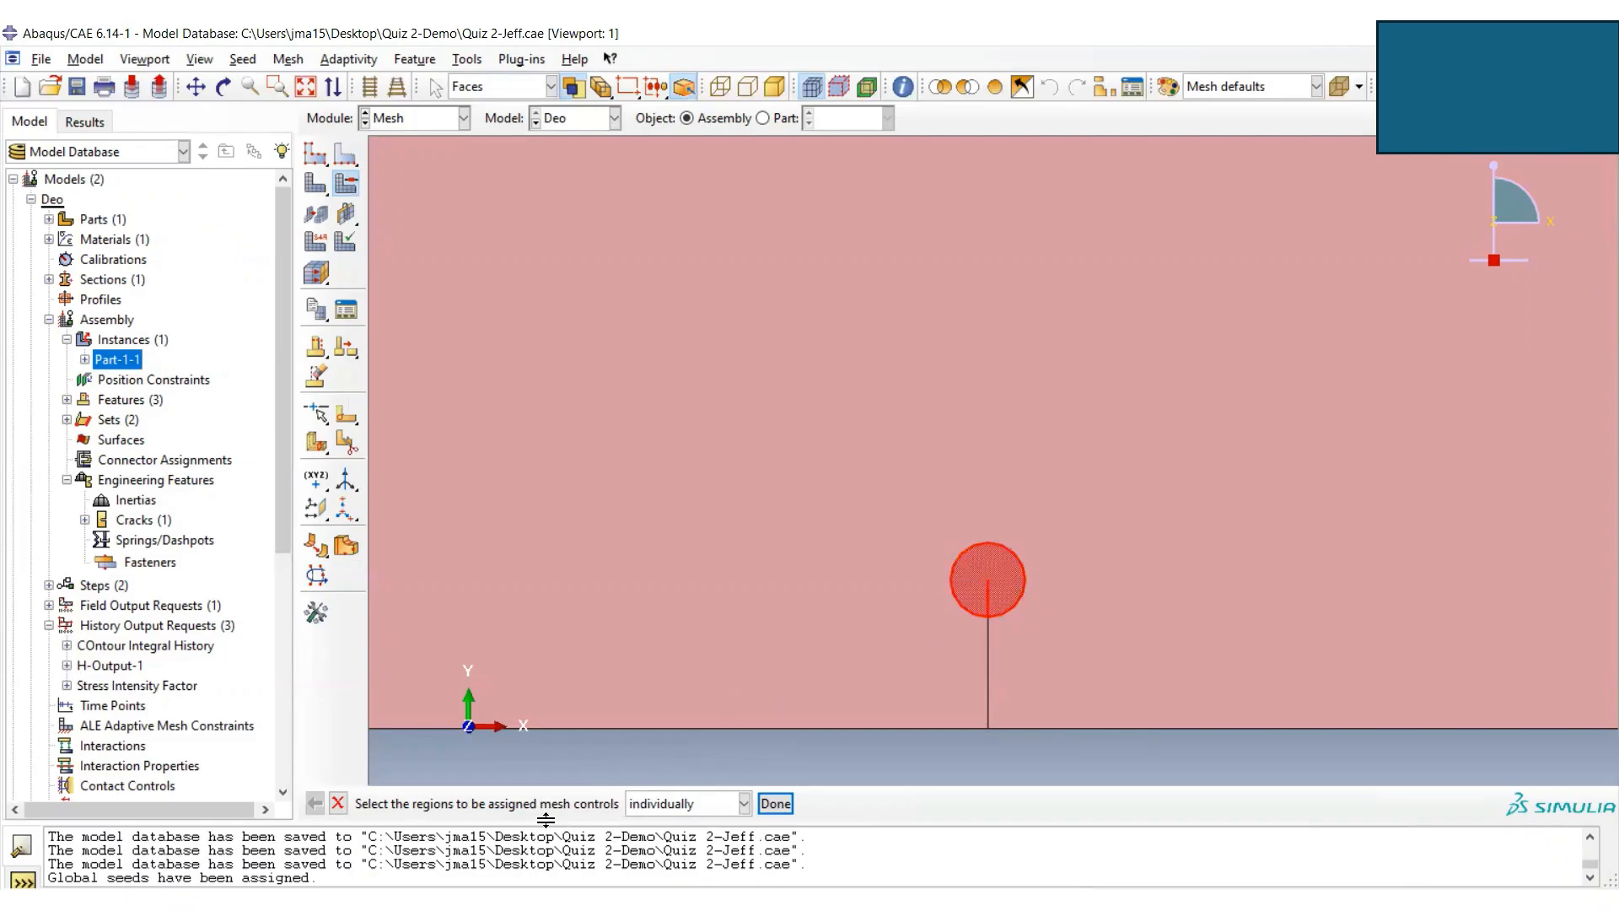
click(775, 805)
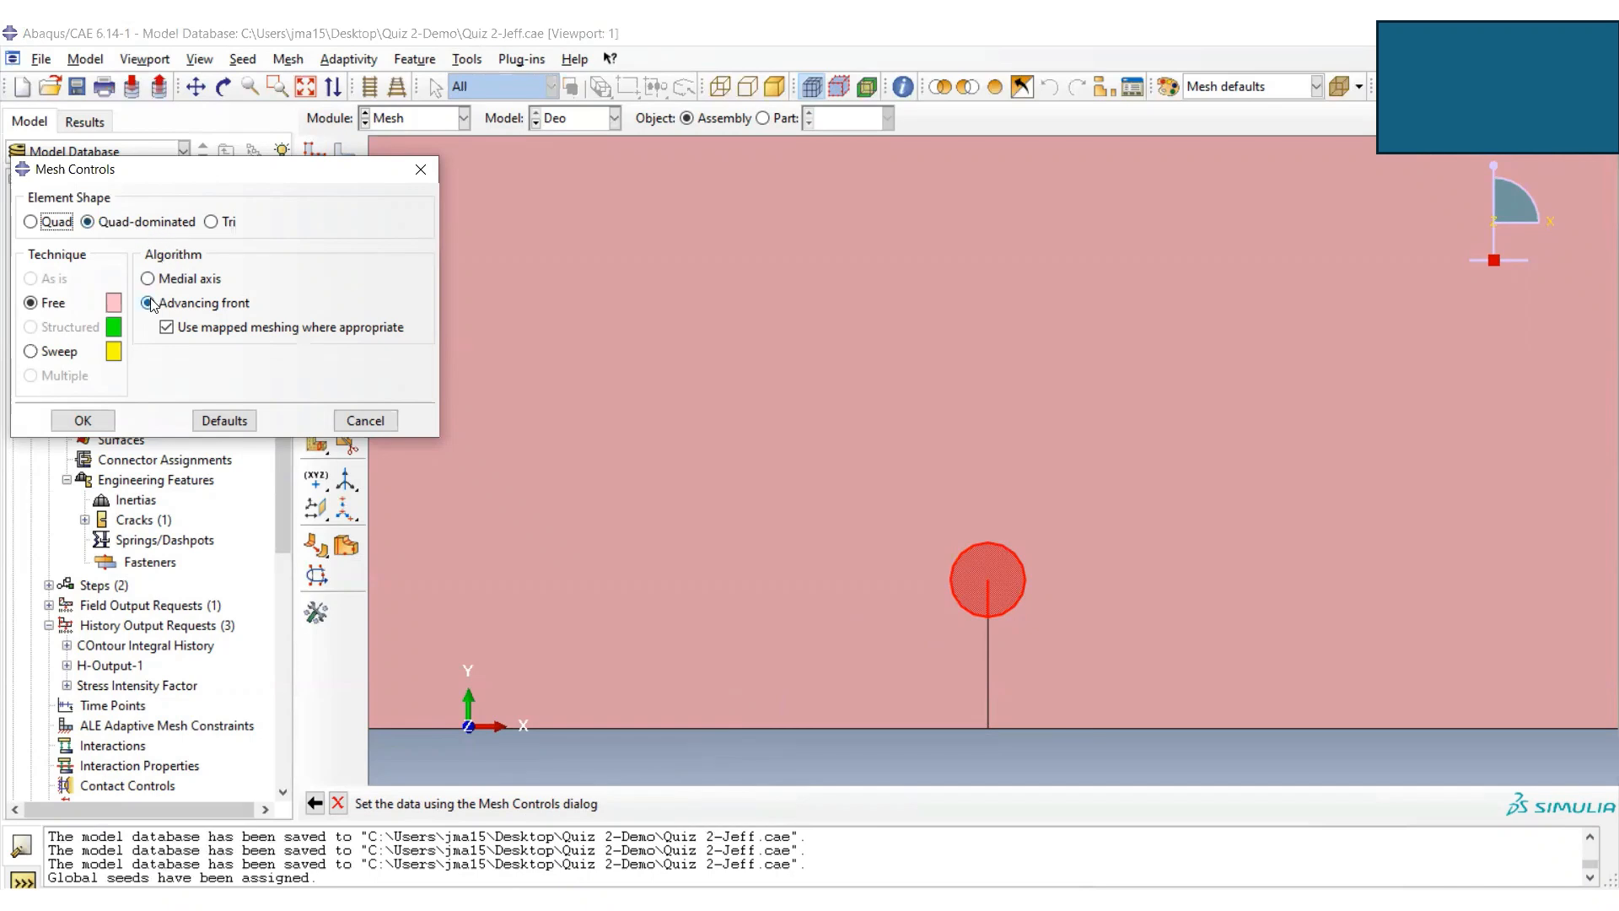
click(57, 354)
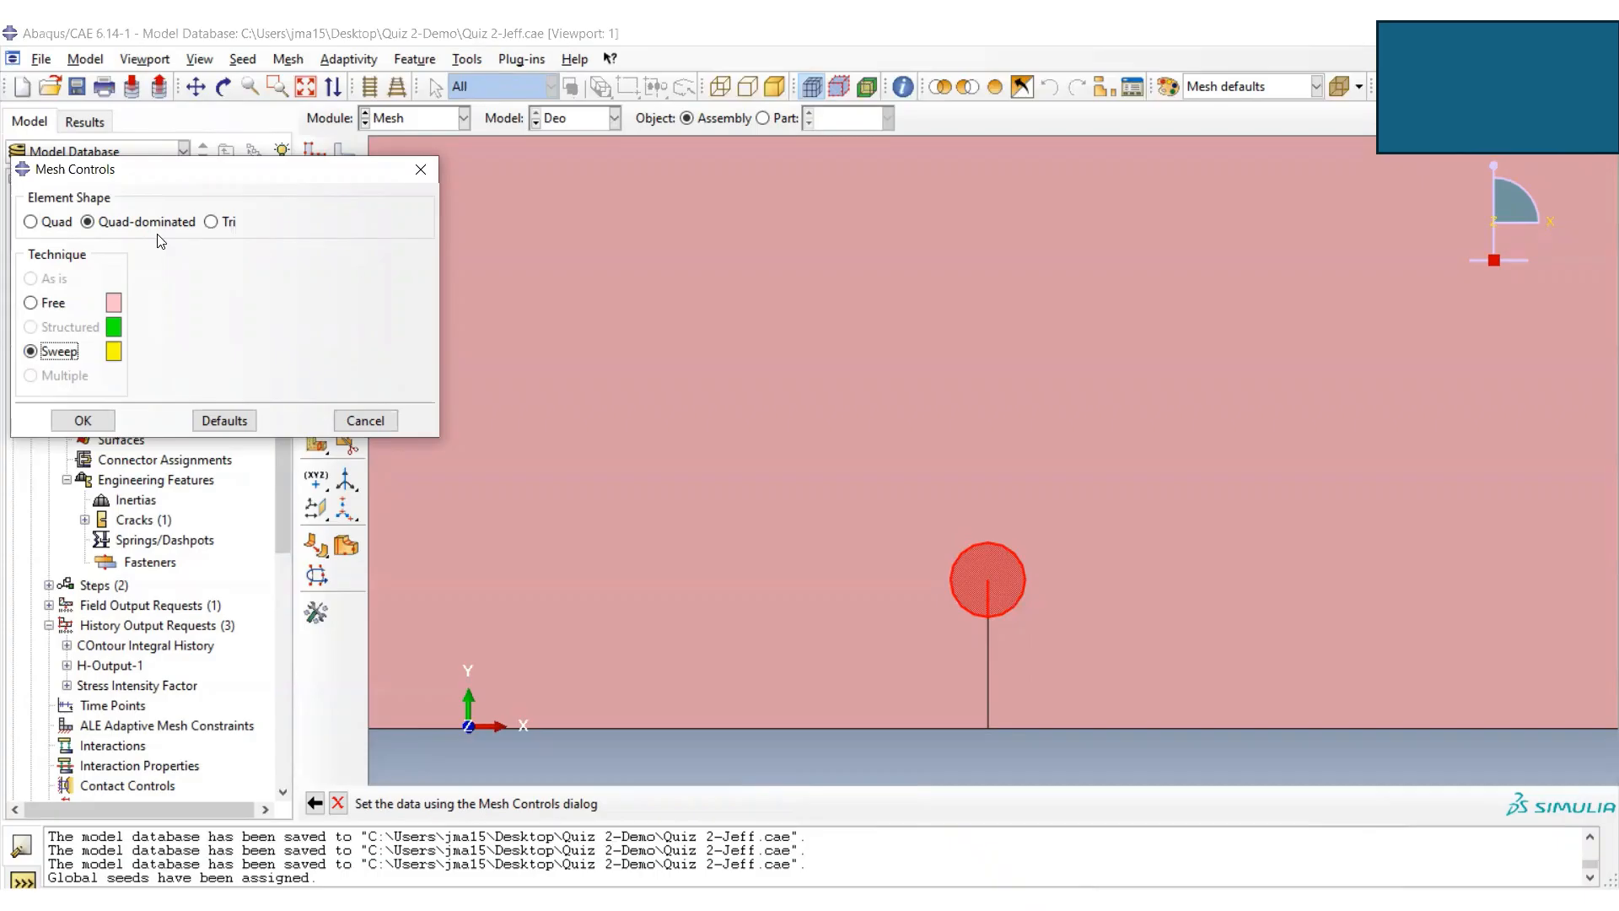
click(82, 426)
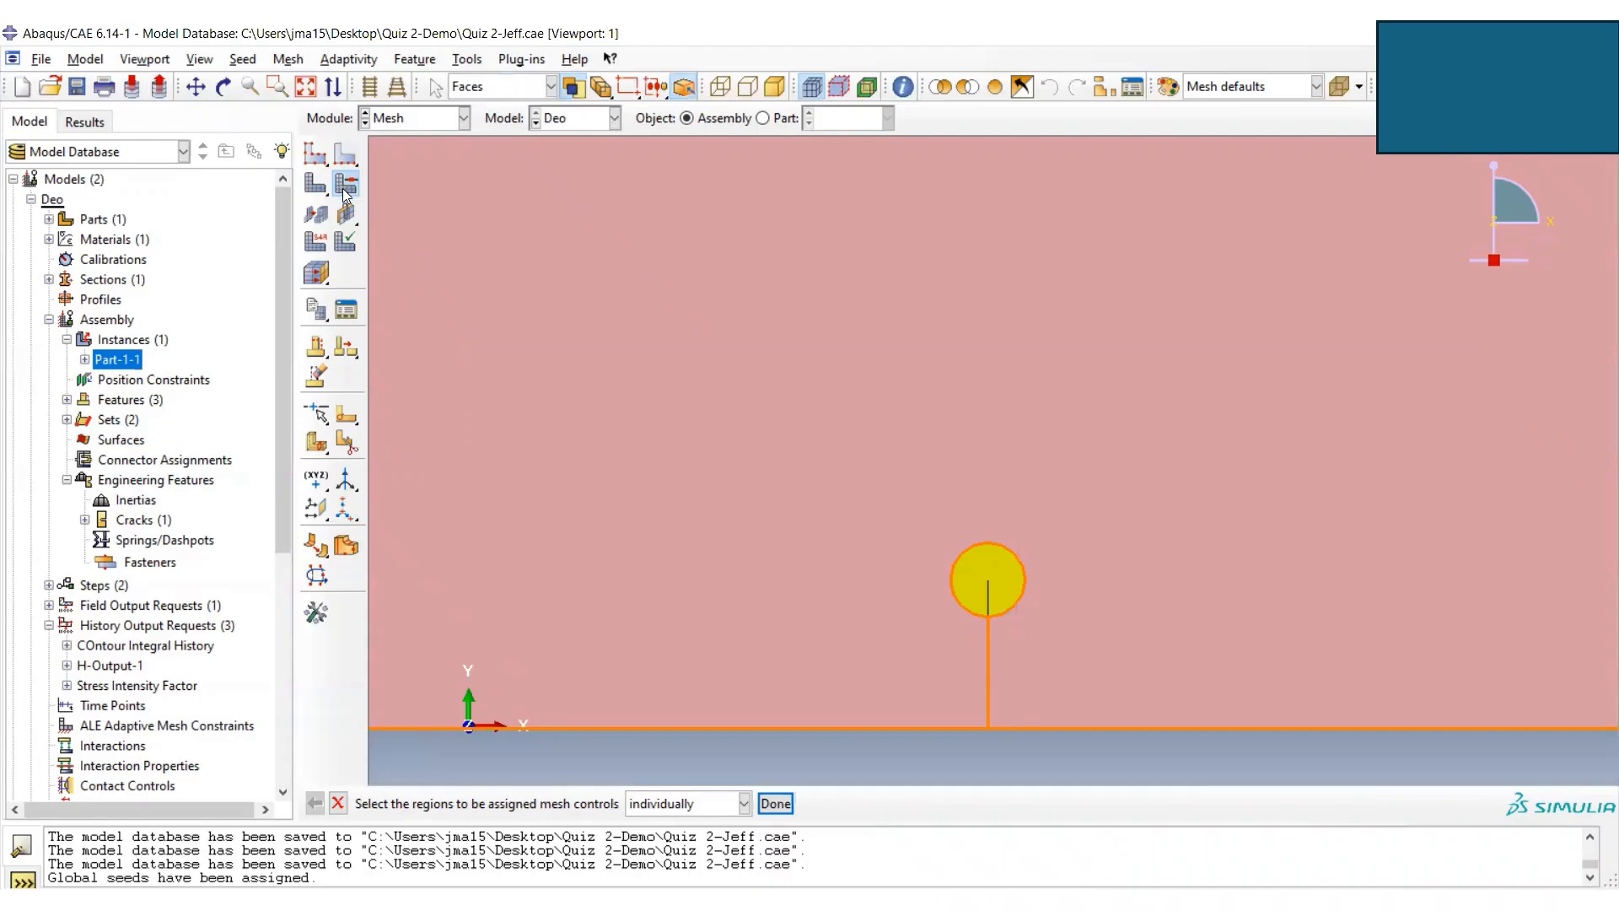
- Set the mesh controls of the outer beam region to Quad elements with the Free technique and the Medial axis algorithm
click(618, 567)
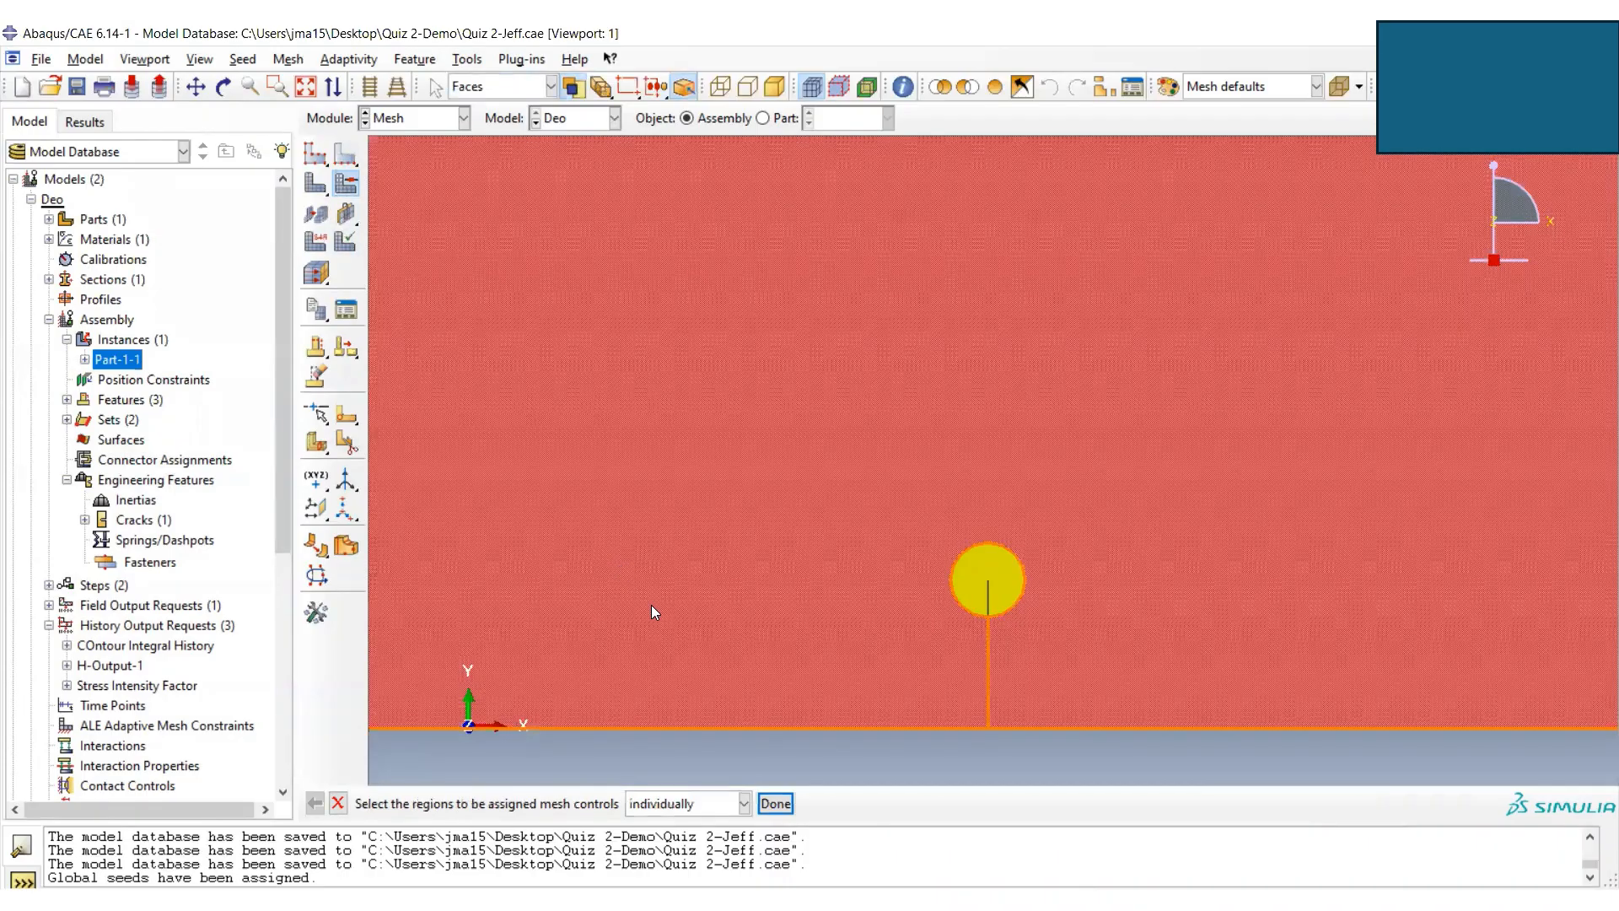
click(776, 803)
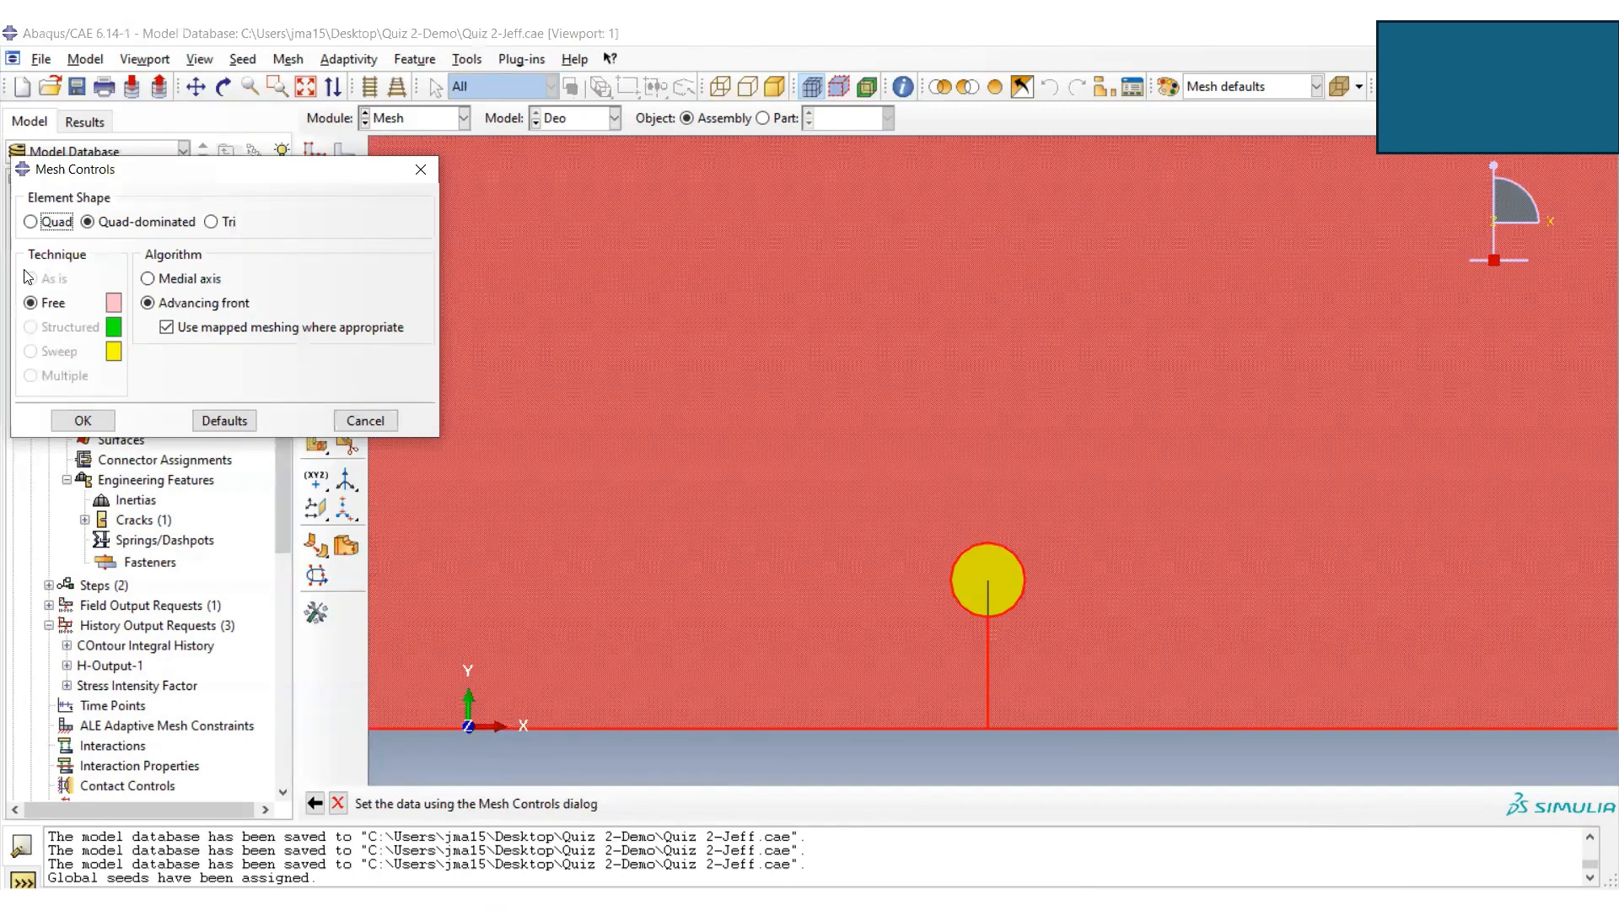
click(37, 224)
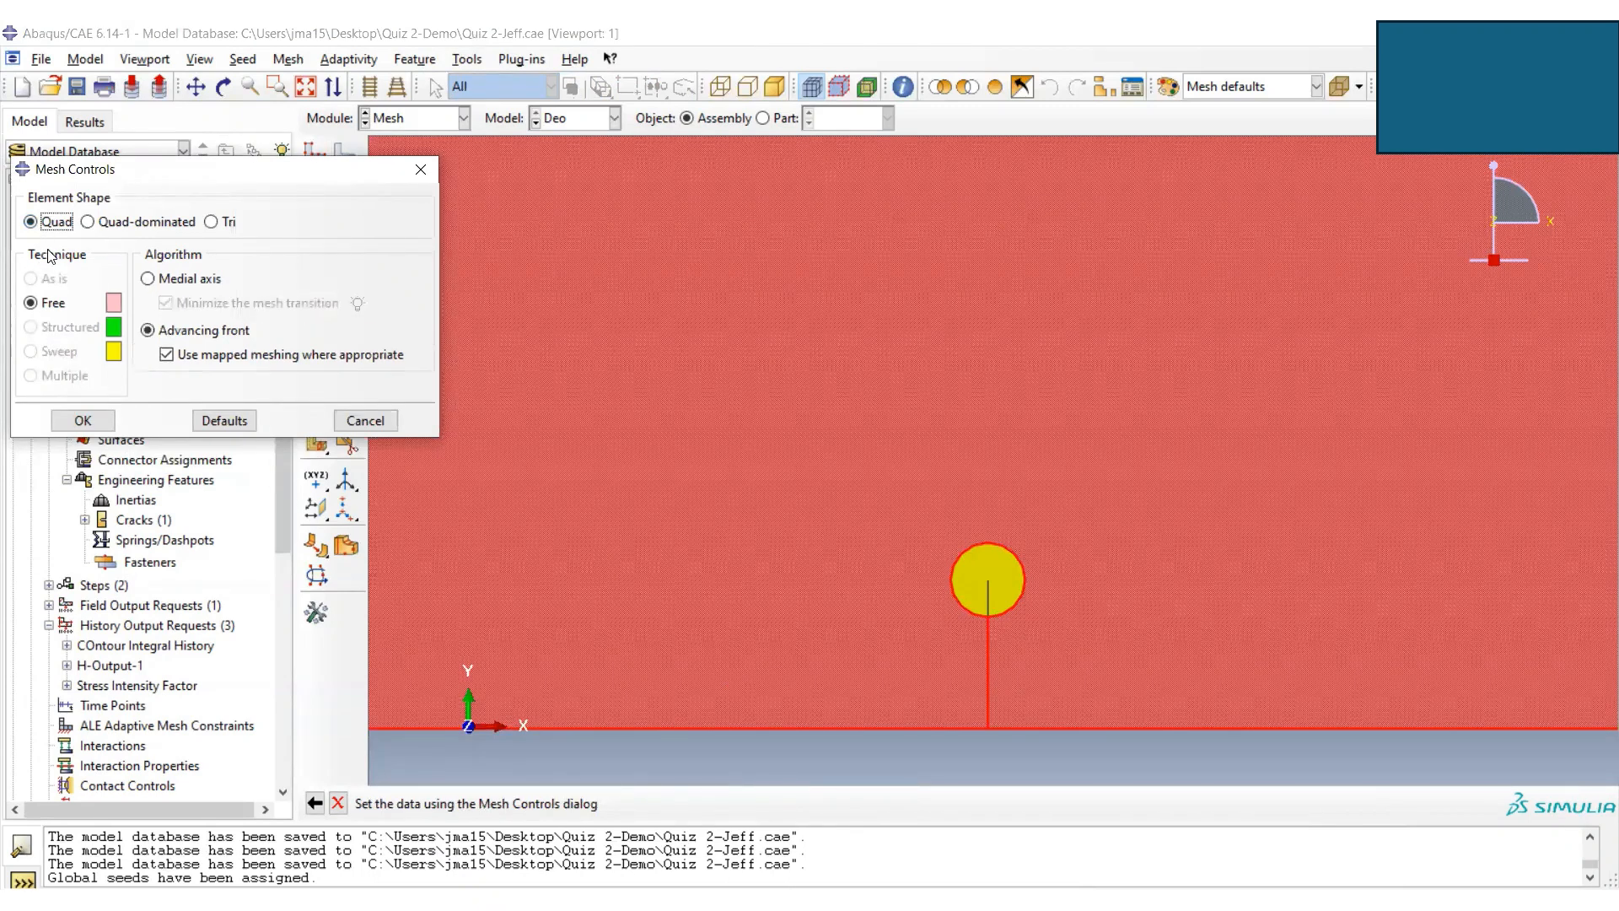
click(148, 279)
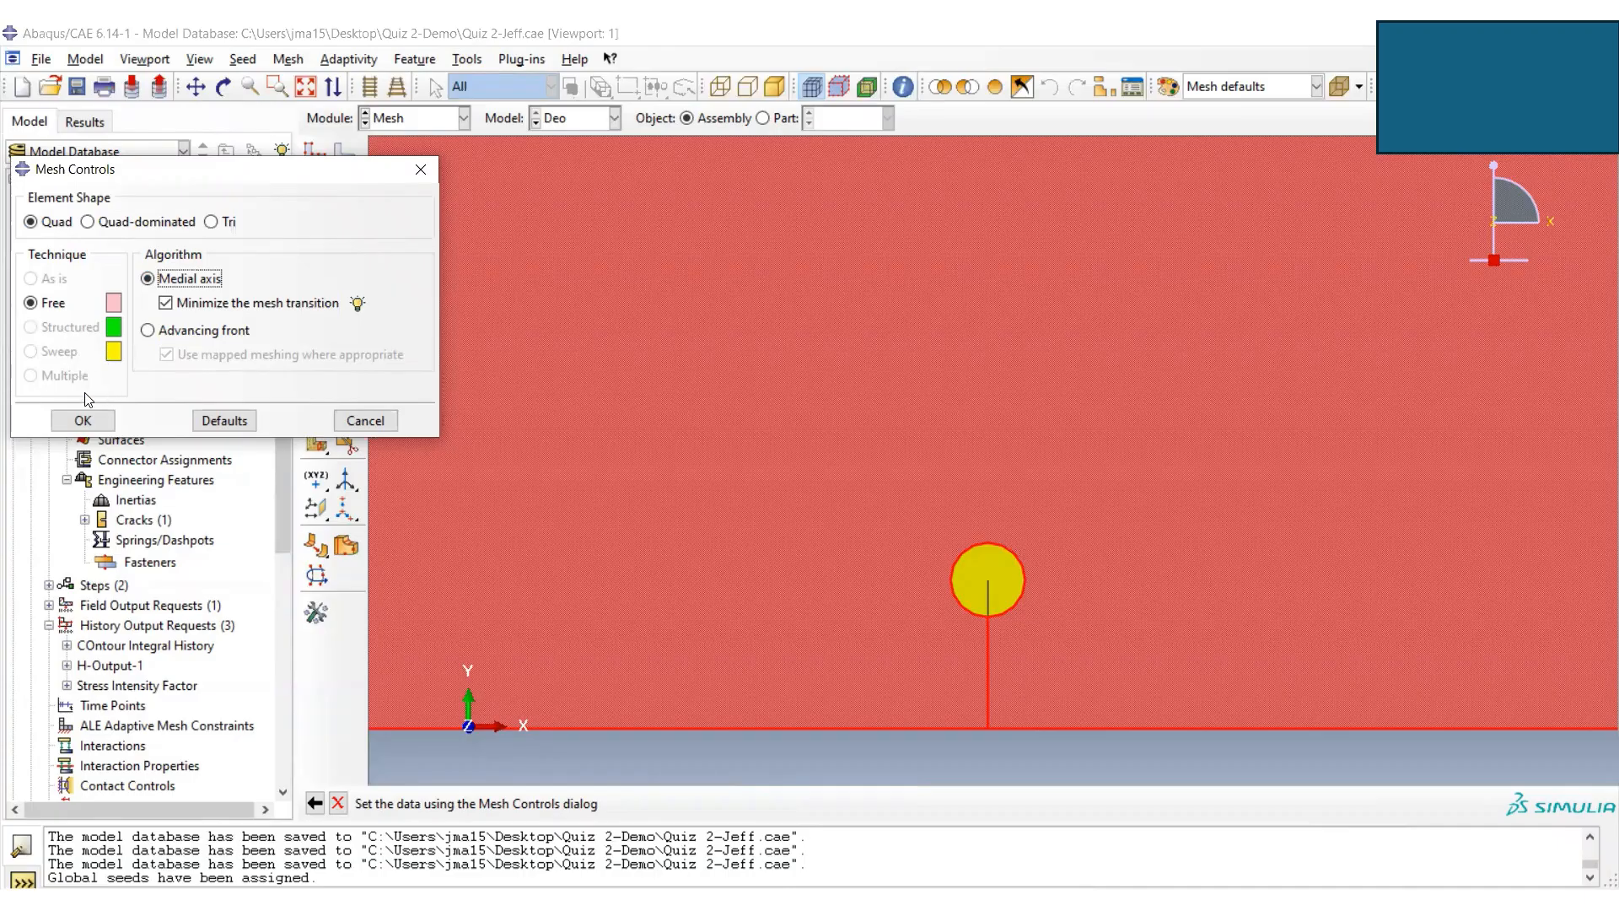
click(86, 424)
click(87, 423)
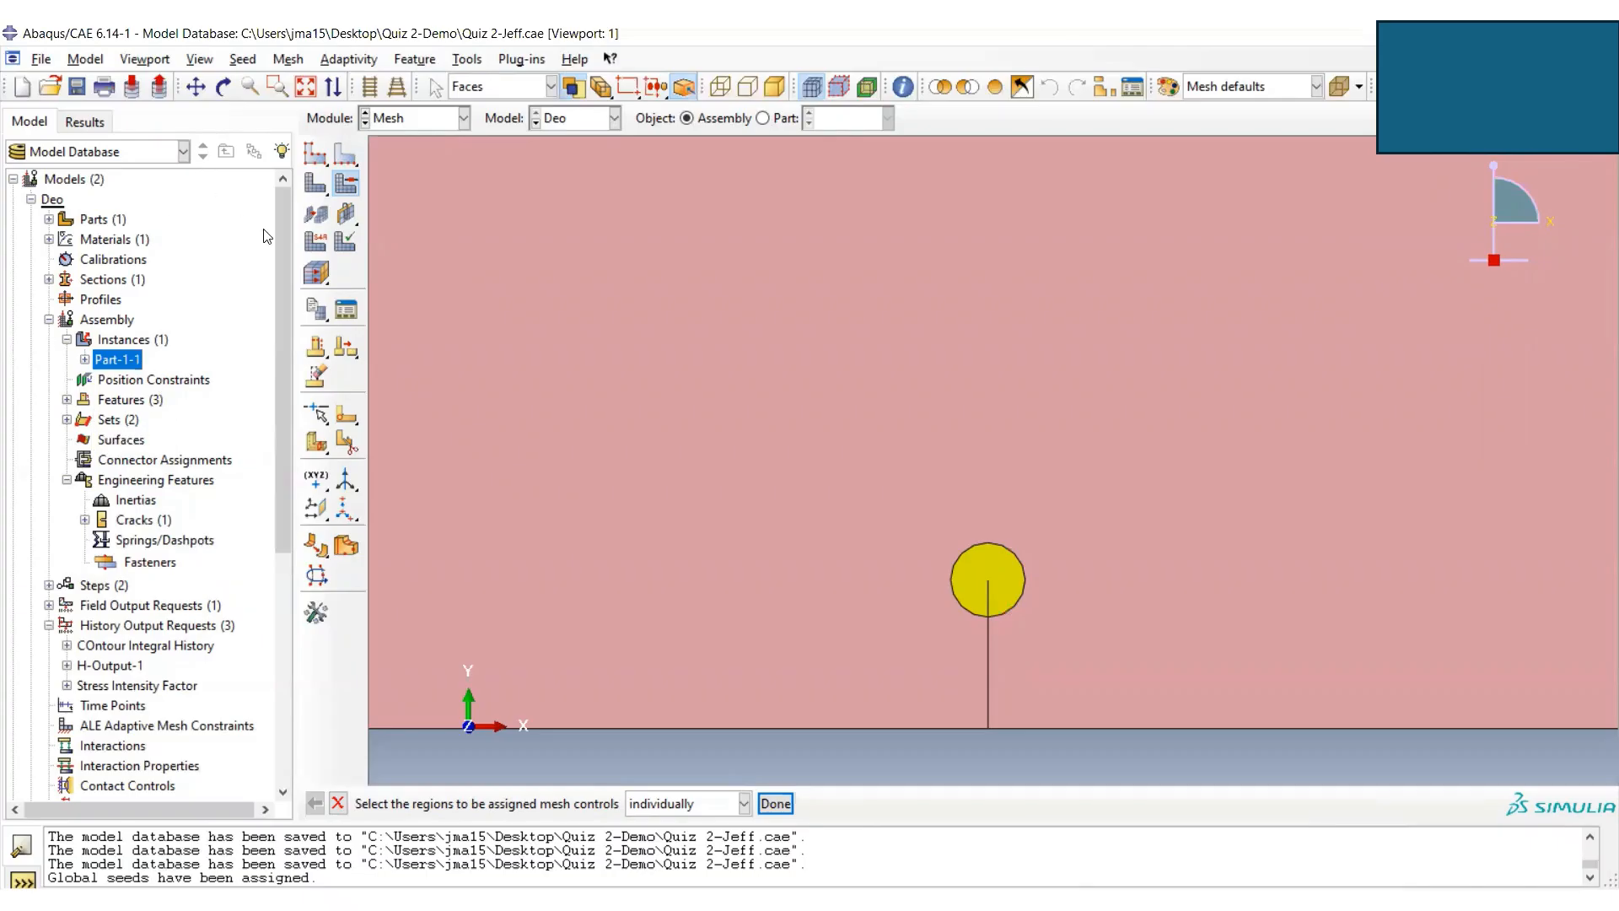
- Assign quadratic Plane Strain elements with reduced integration (CPE8R) from the Standard library to both the beam and crack-tip regions
click(319, 245)
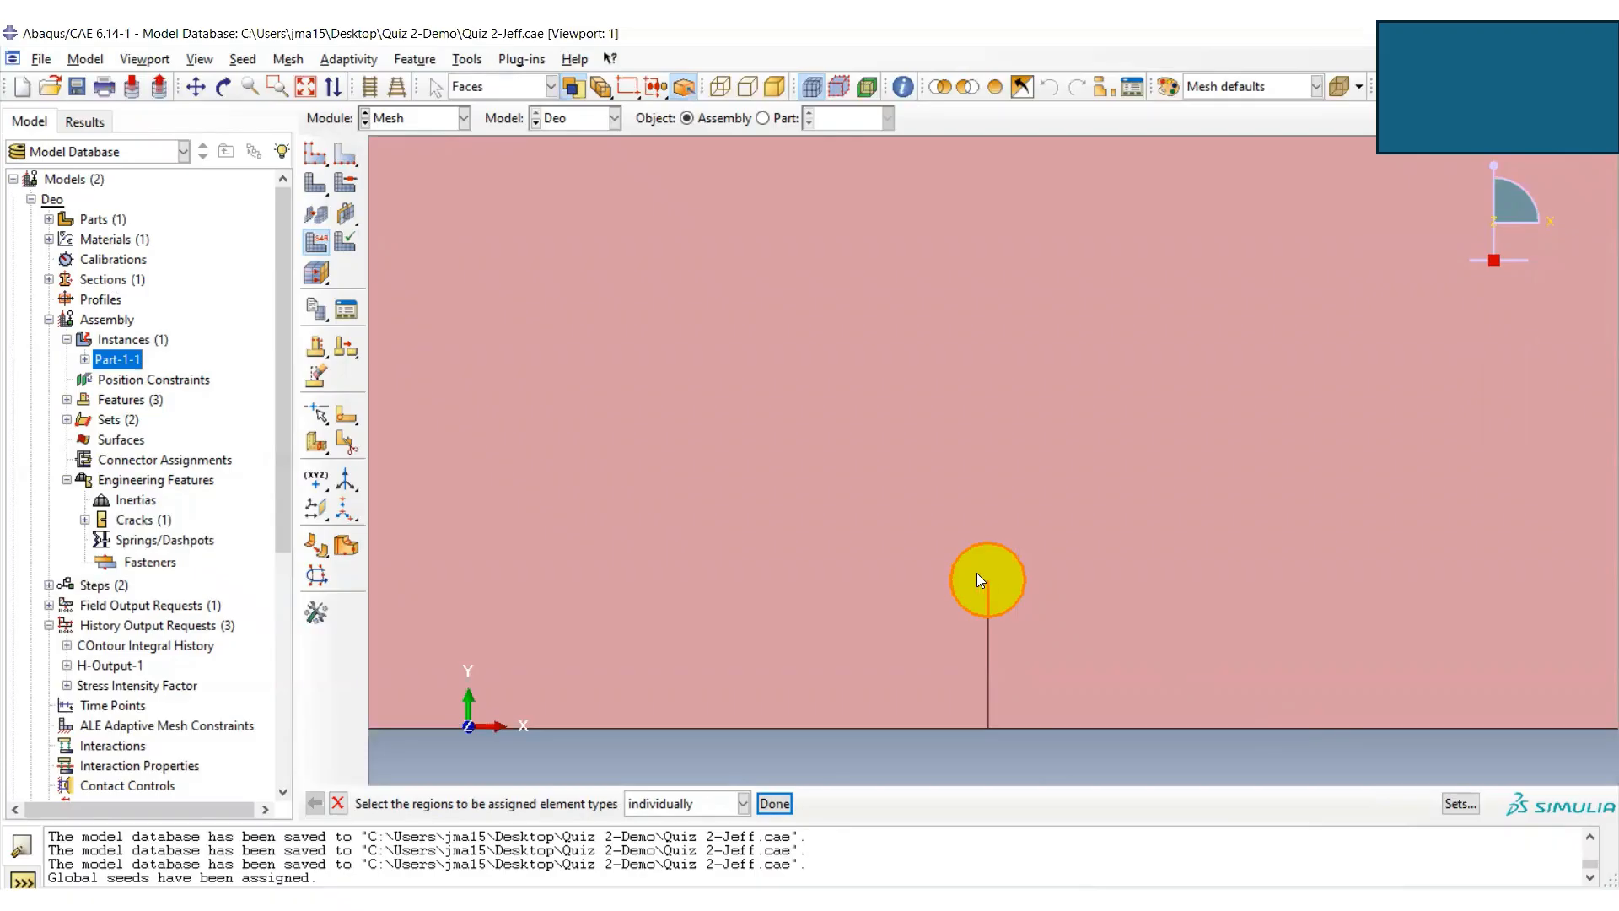
click(822, 495)
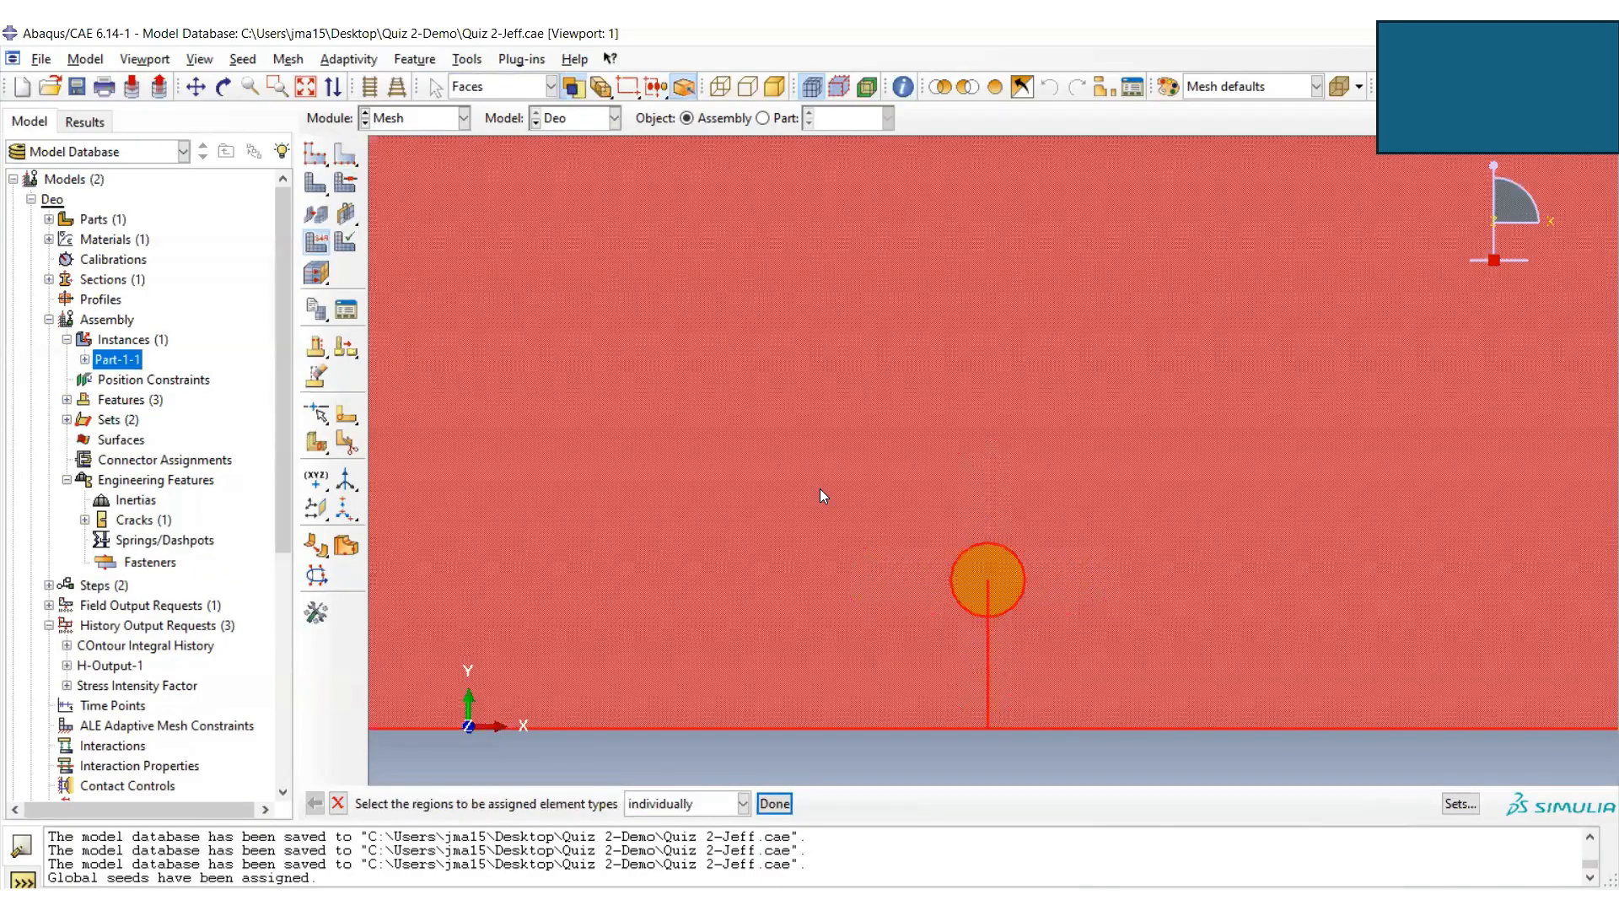
click(774, 803)
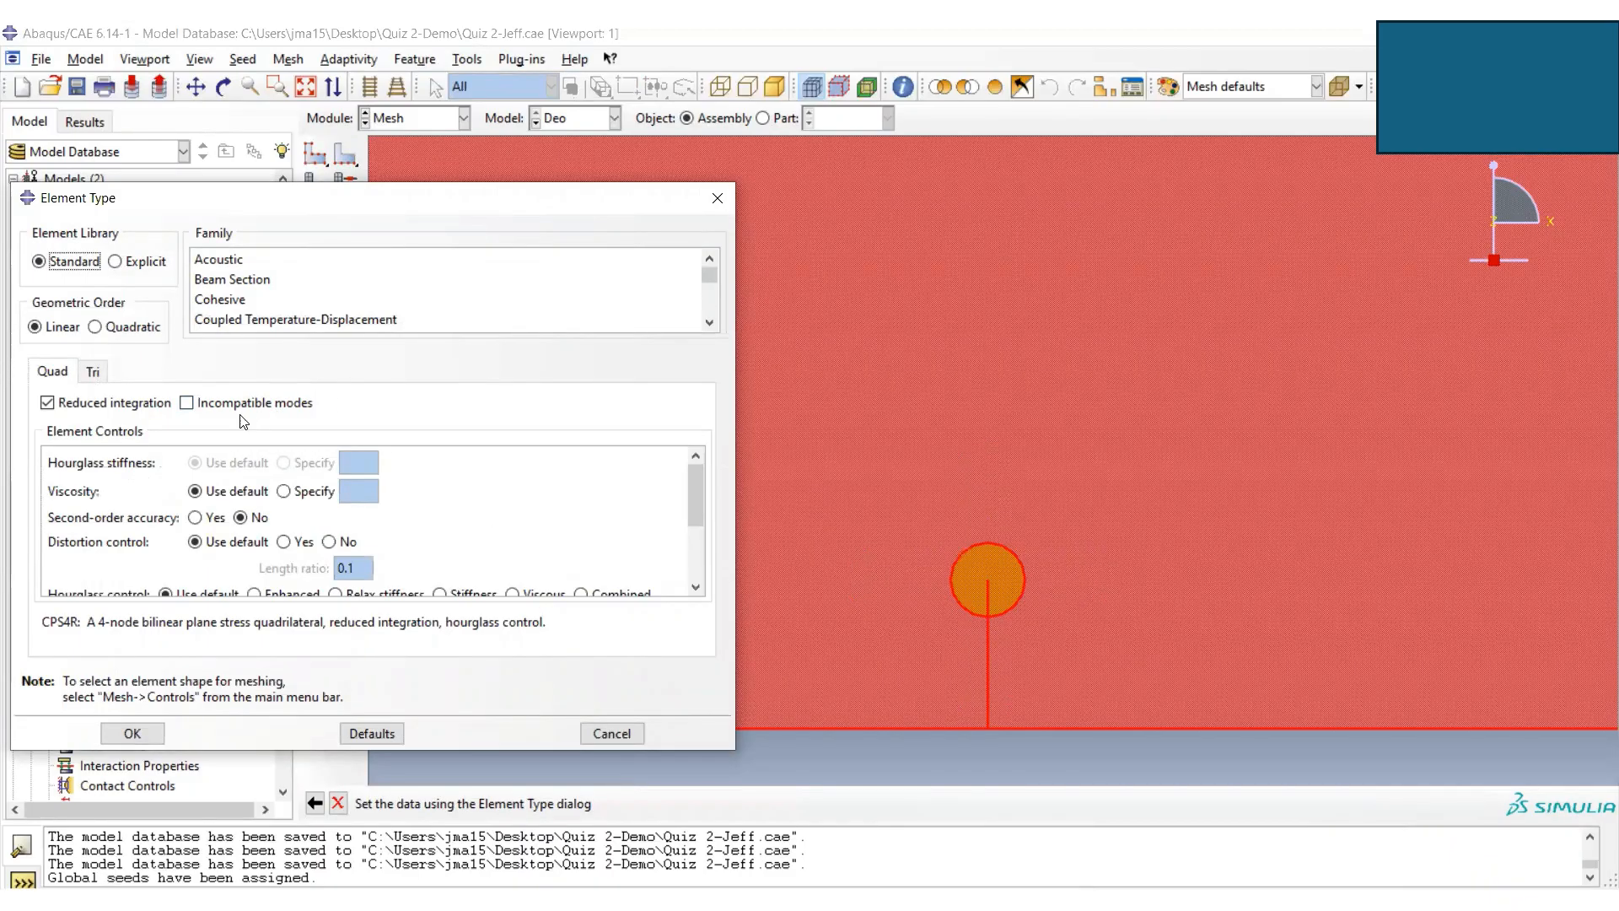
click(137, 331)
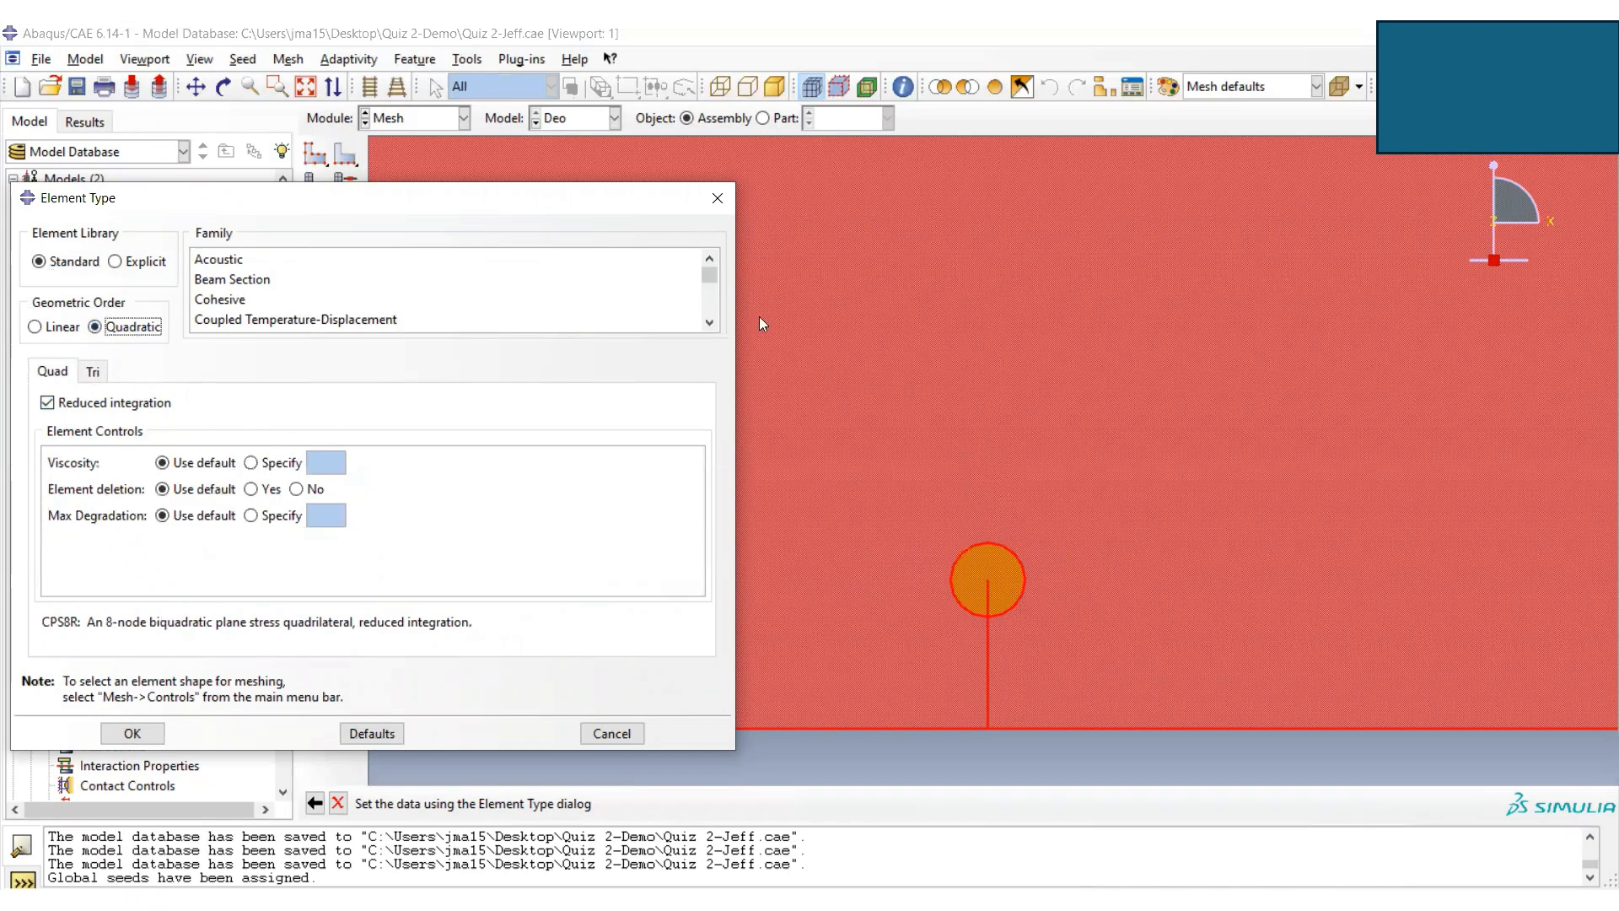
drag(706, 279, 707, 304)
click(267, 279)
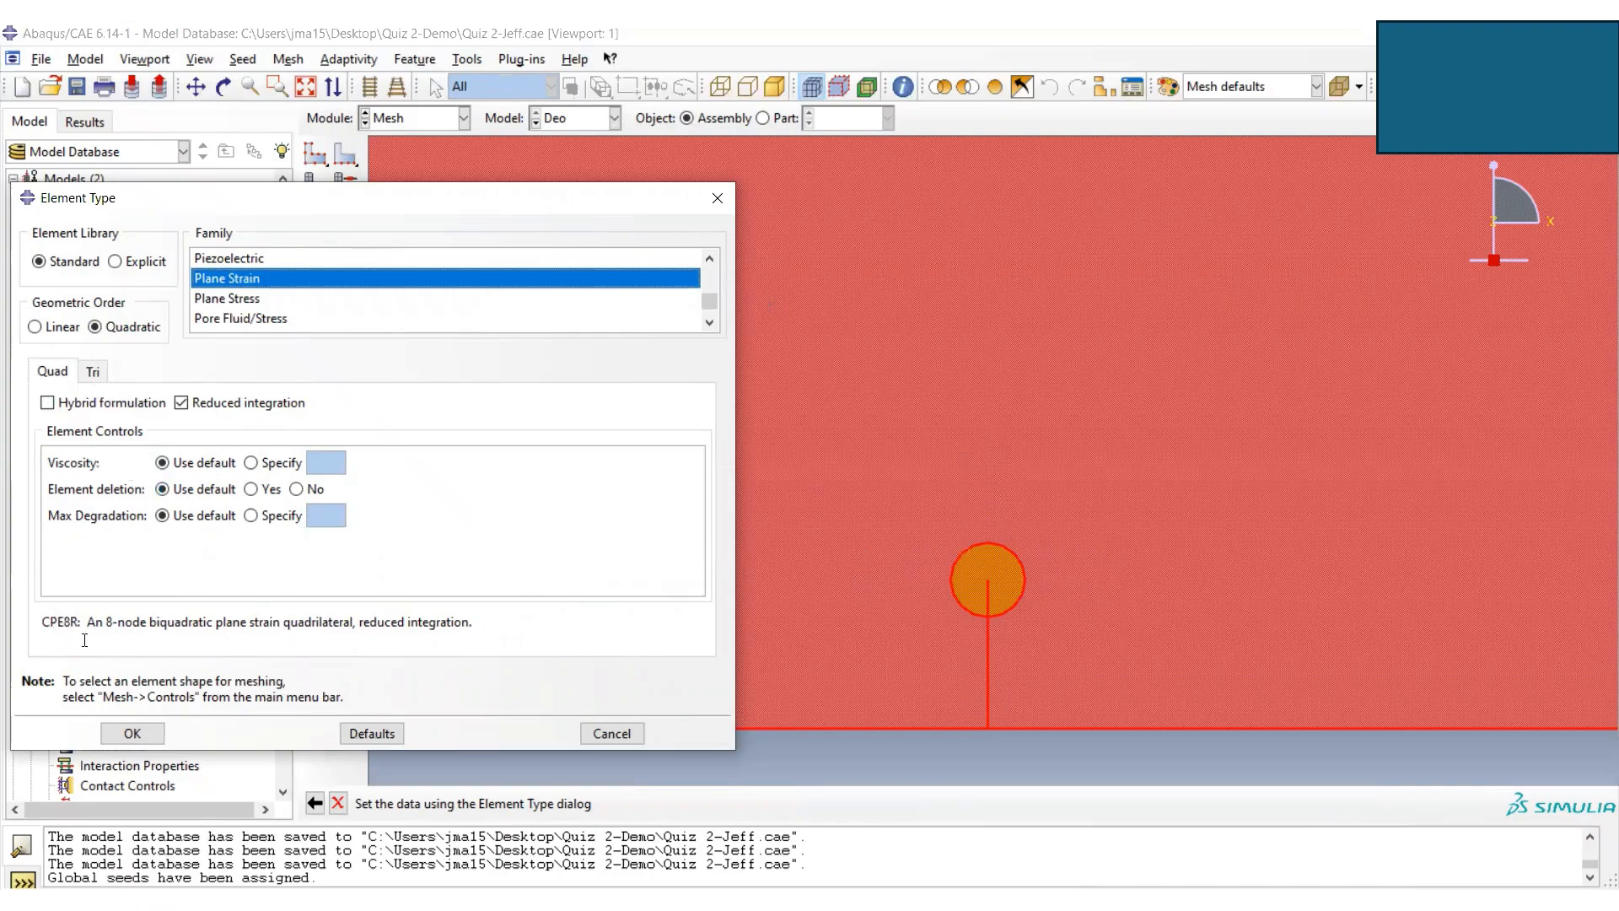
click(132, 735)
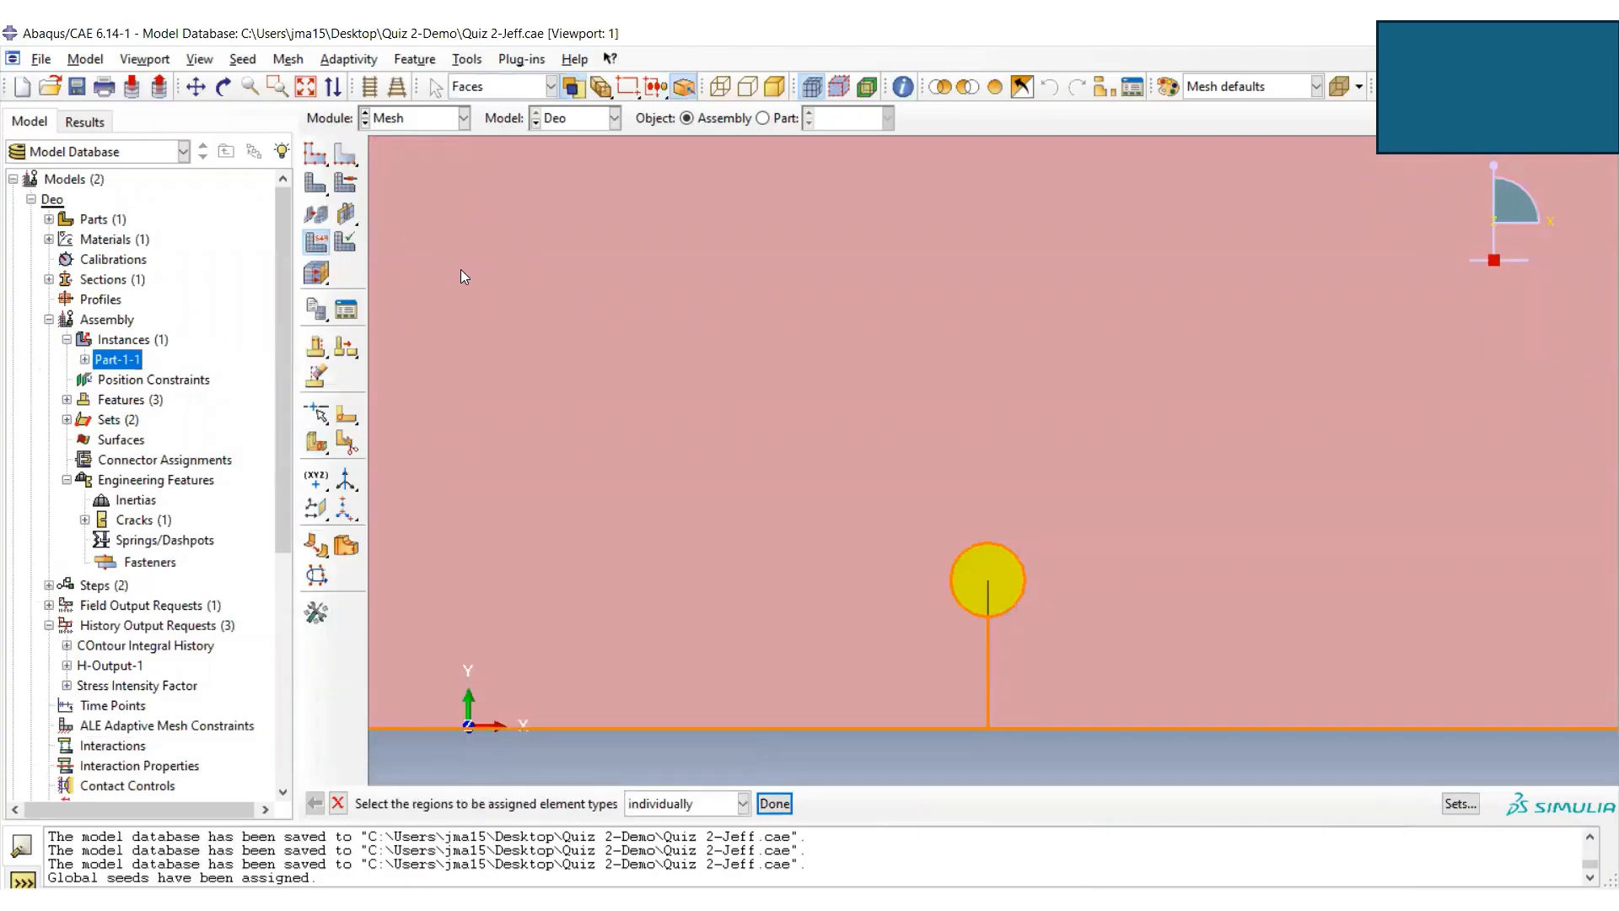
- Mesh the part instance and save the model database
click(317, 192)
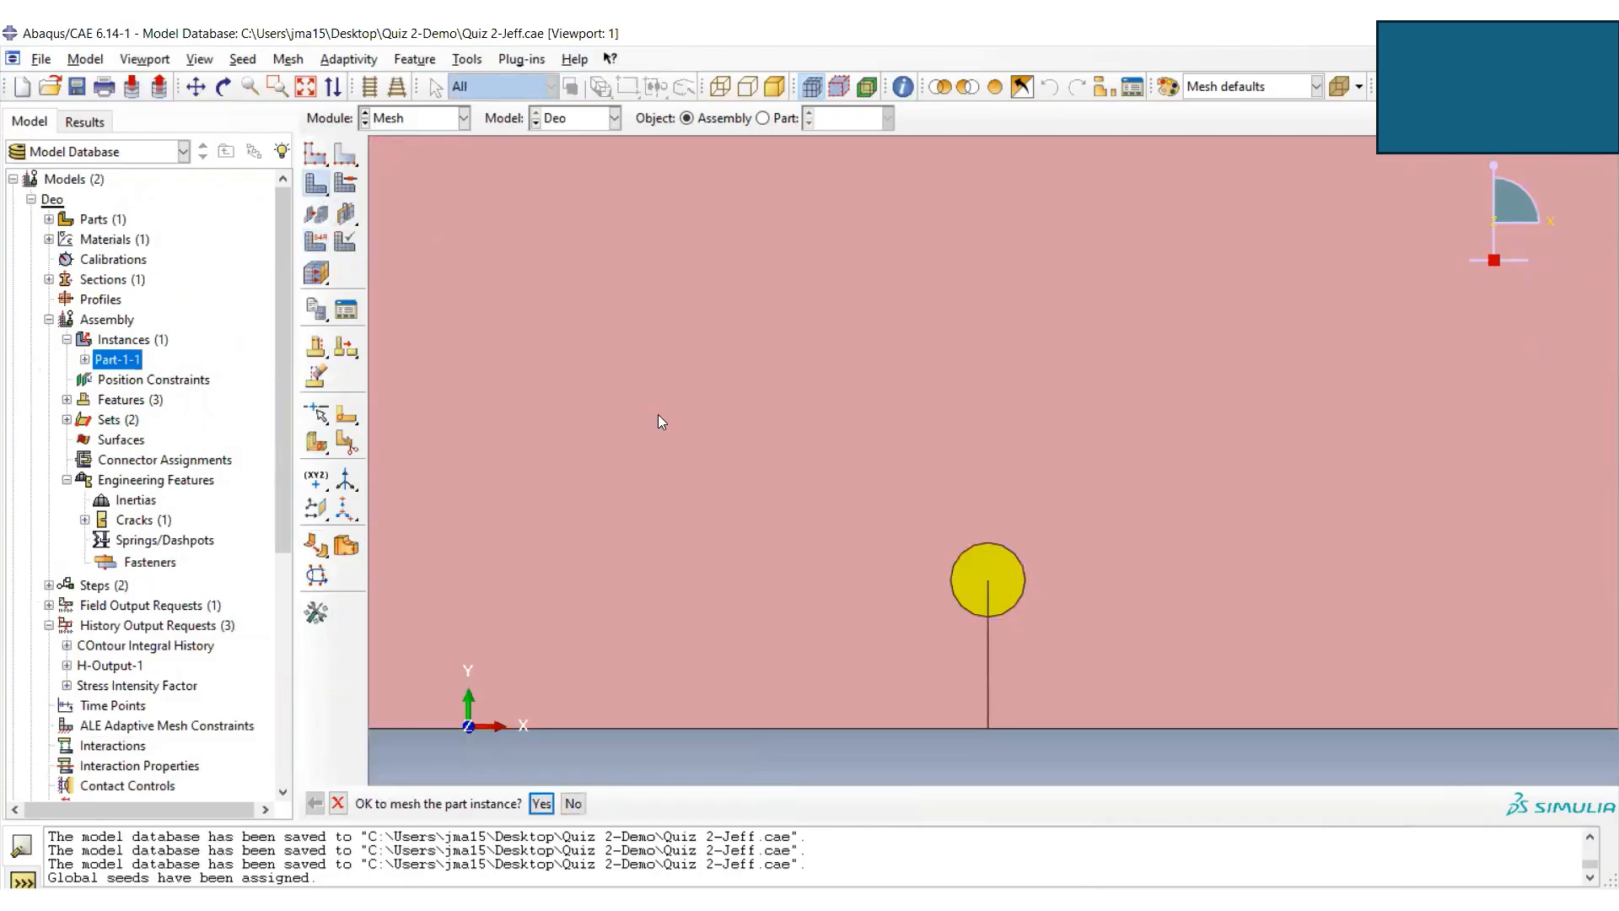
click(541, 805)
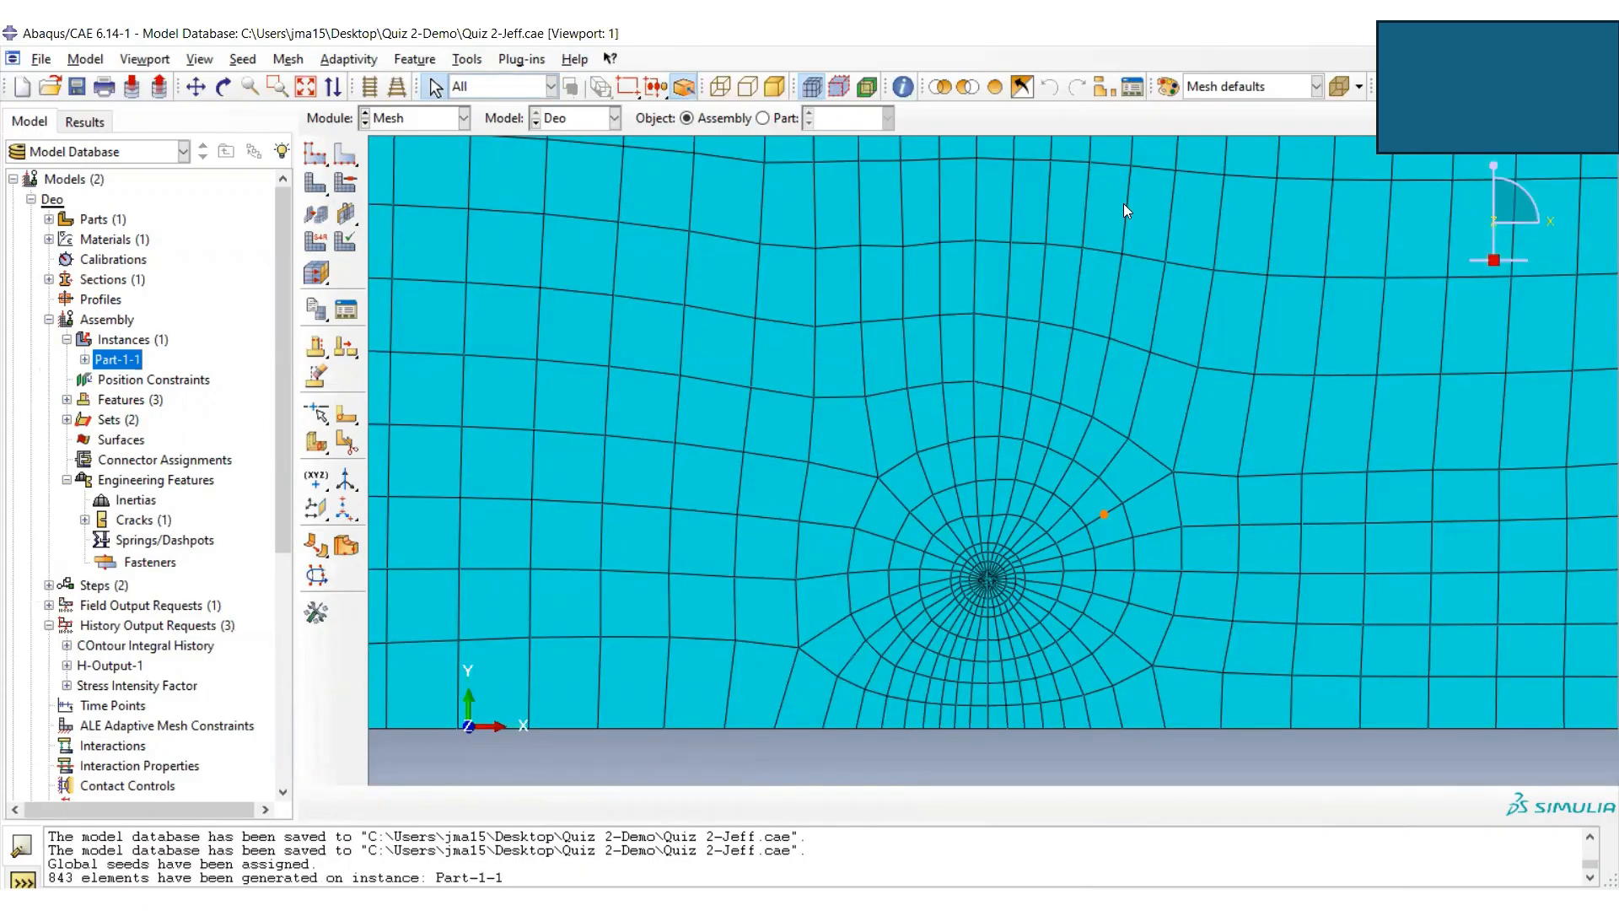
click(76, 87)
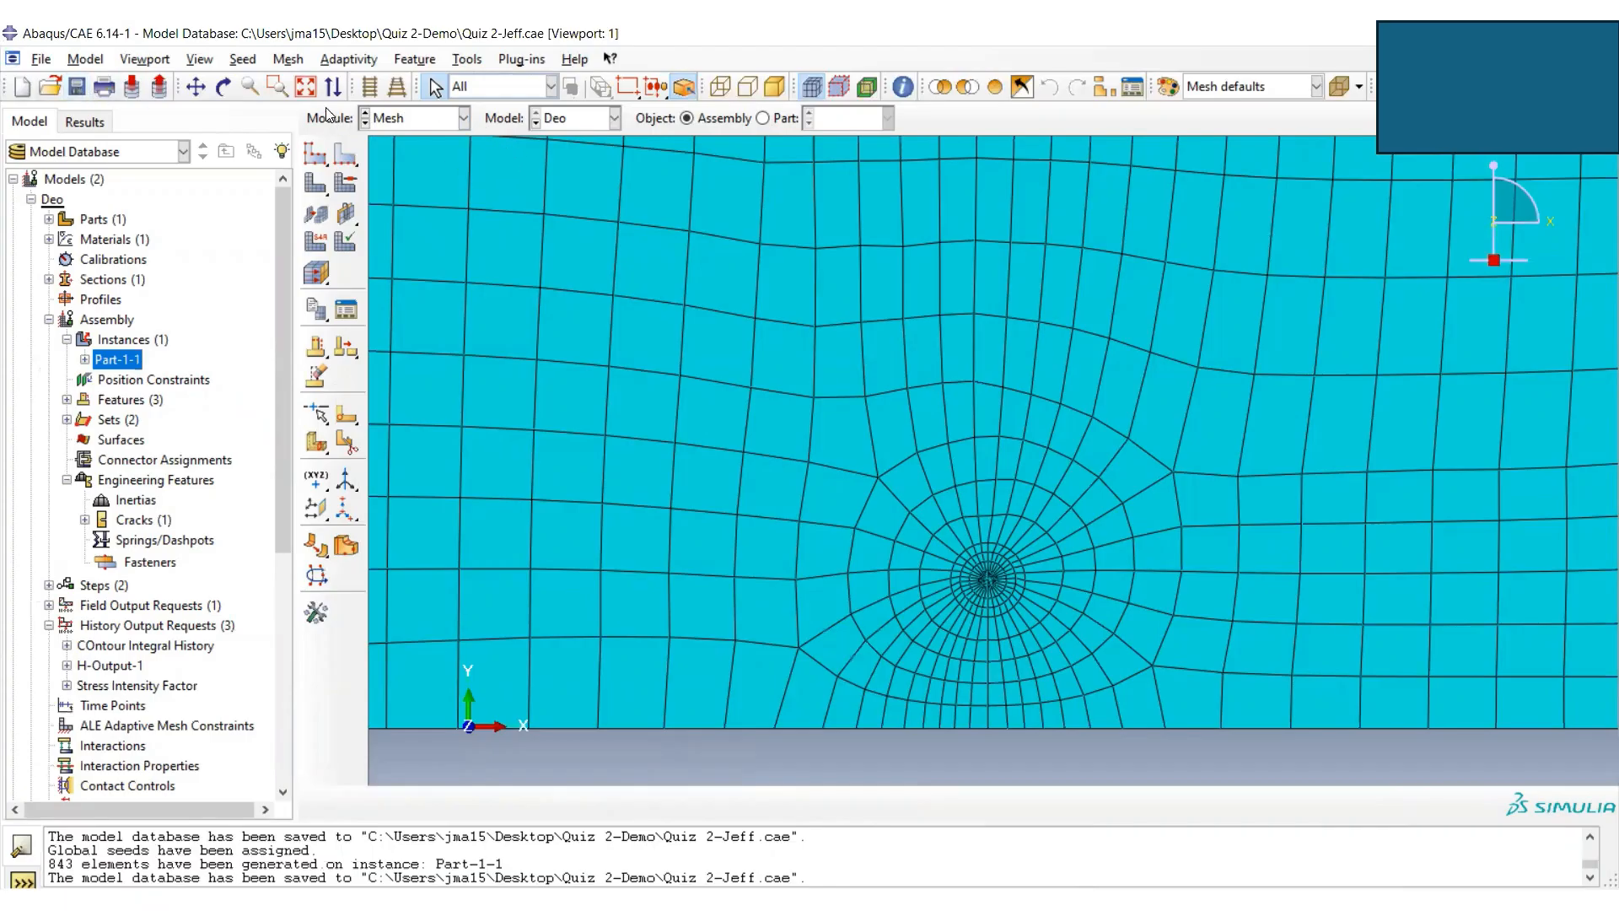
- Query an element in the innermost ring at the crack tip to check its type and nodal connectivity
click(305, 86)
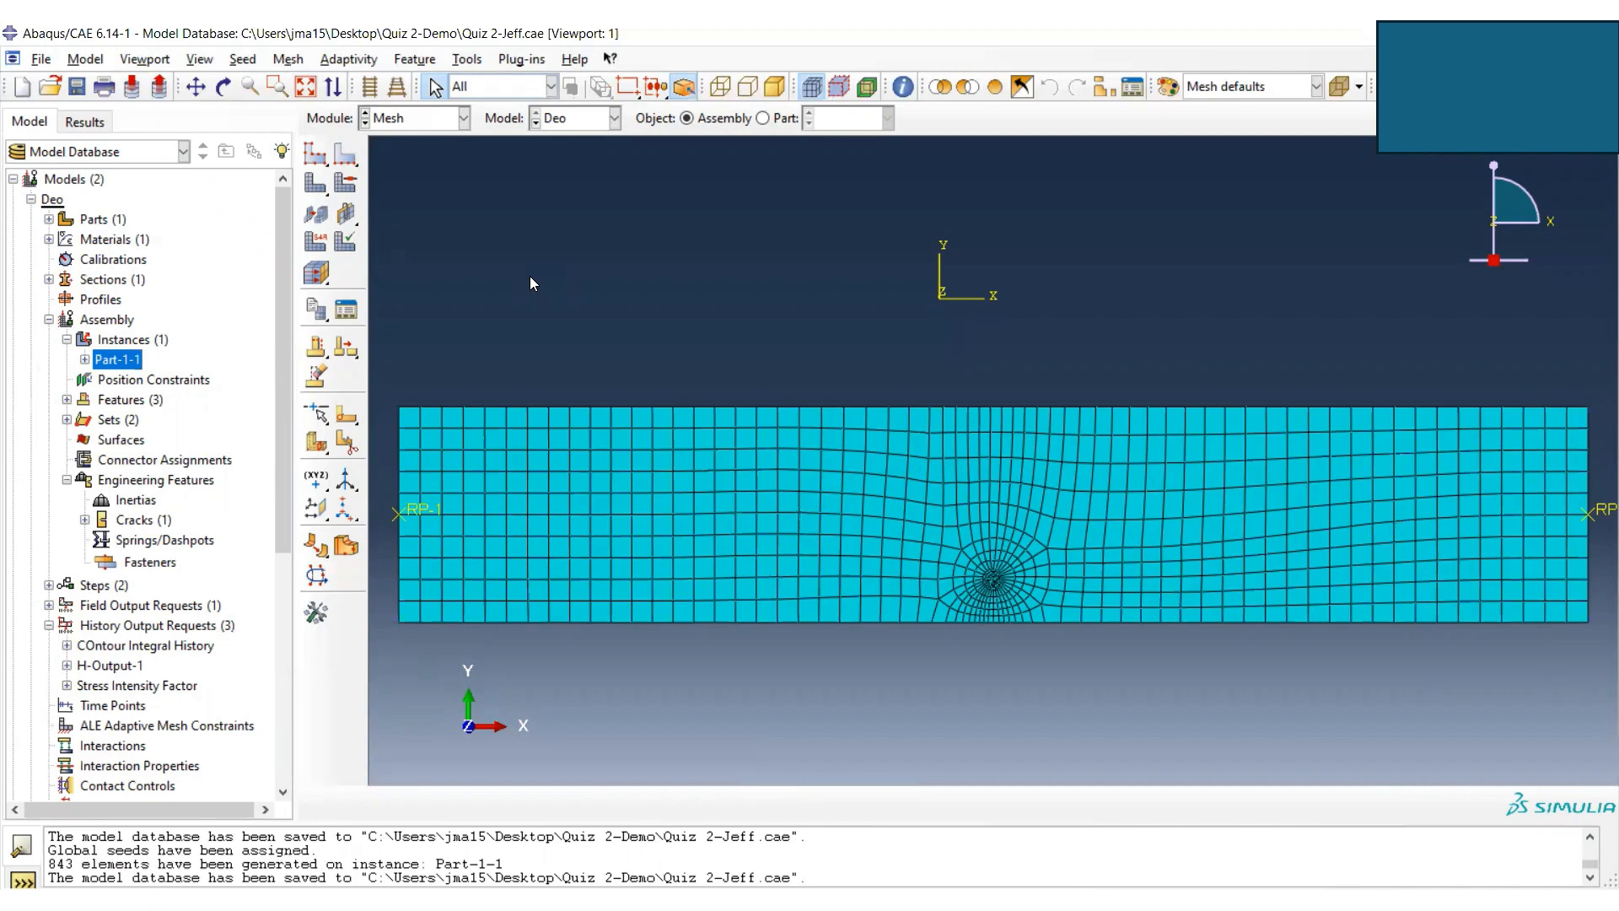
click(468, 59)
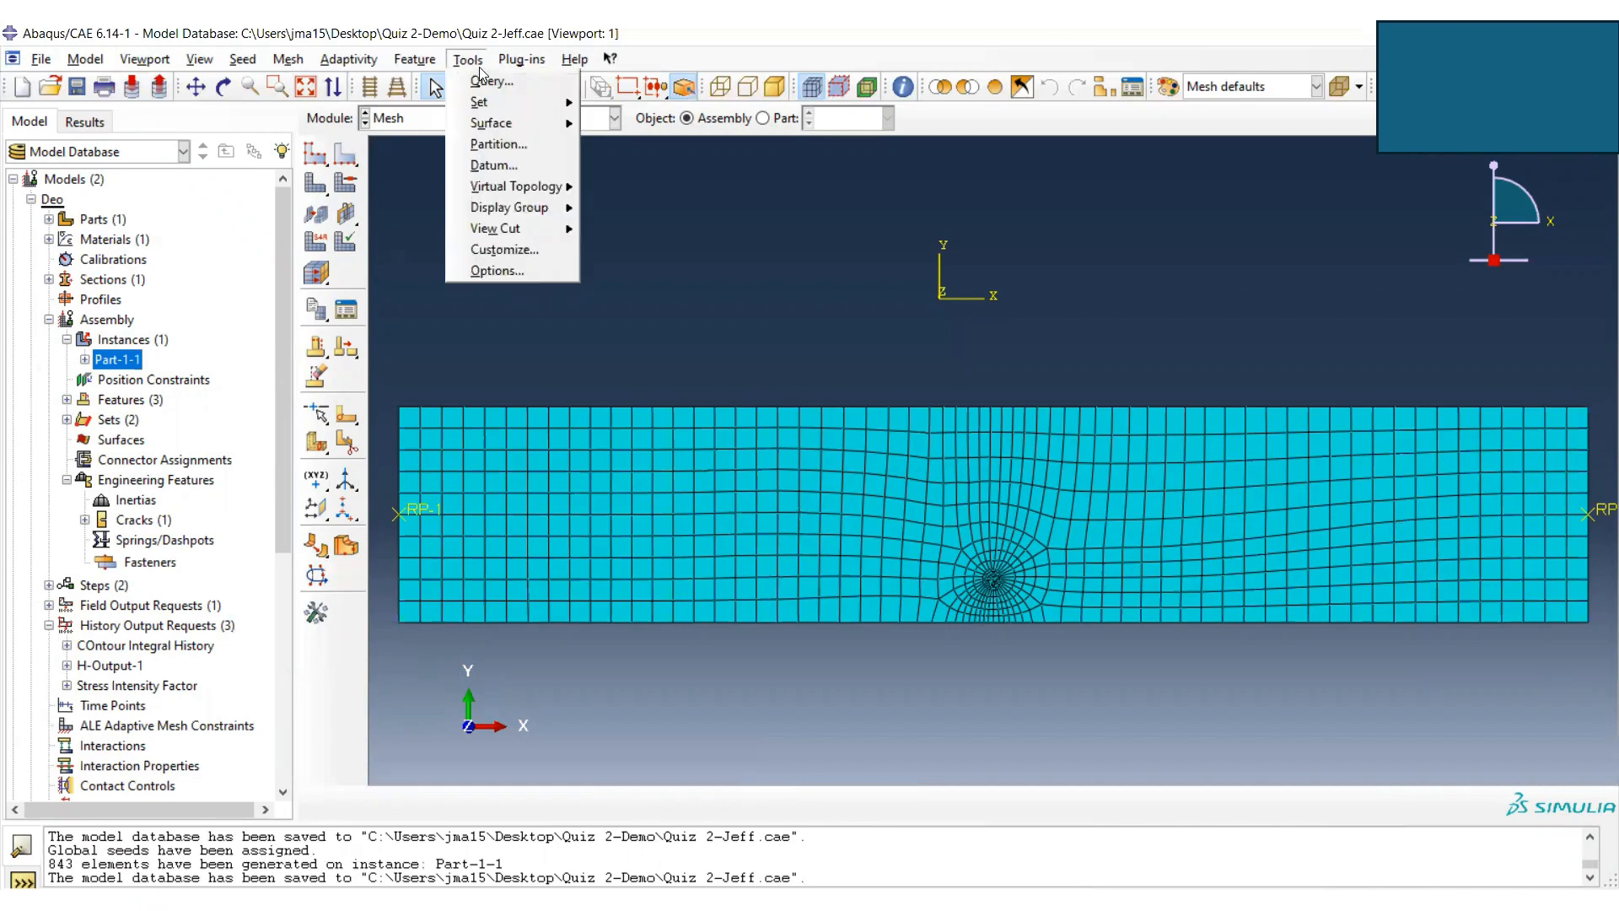
click(494, 83)
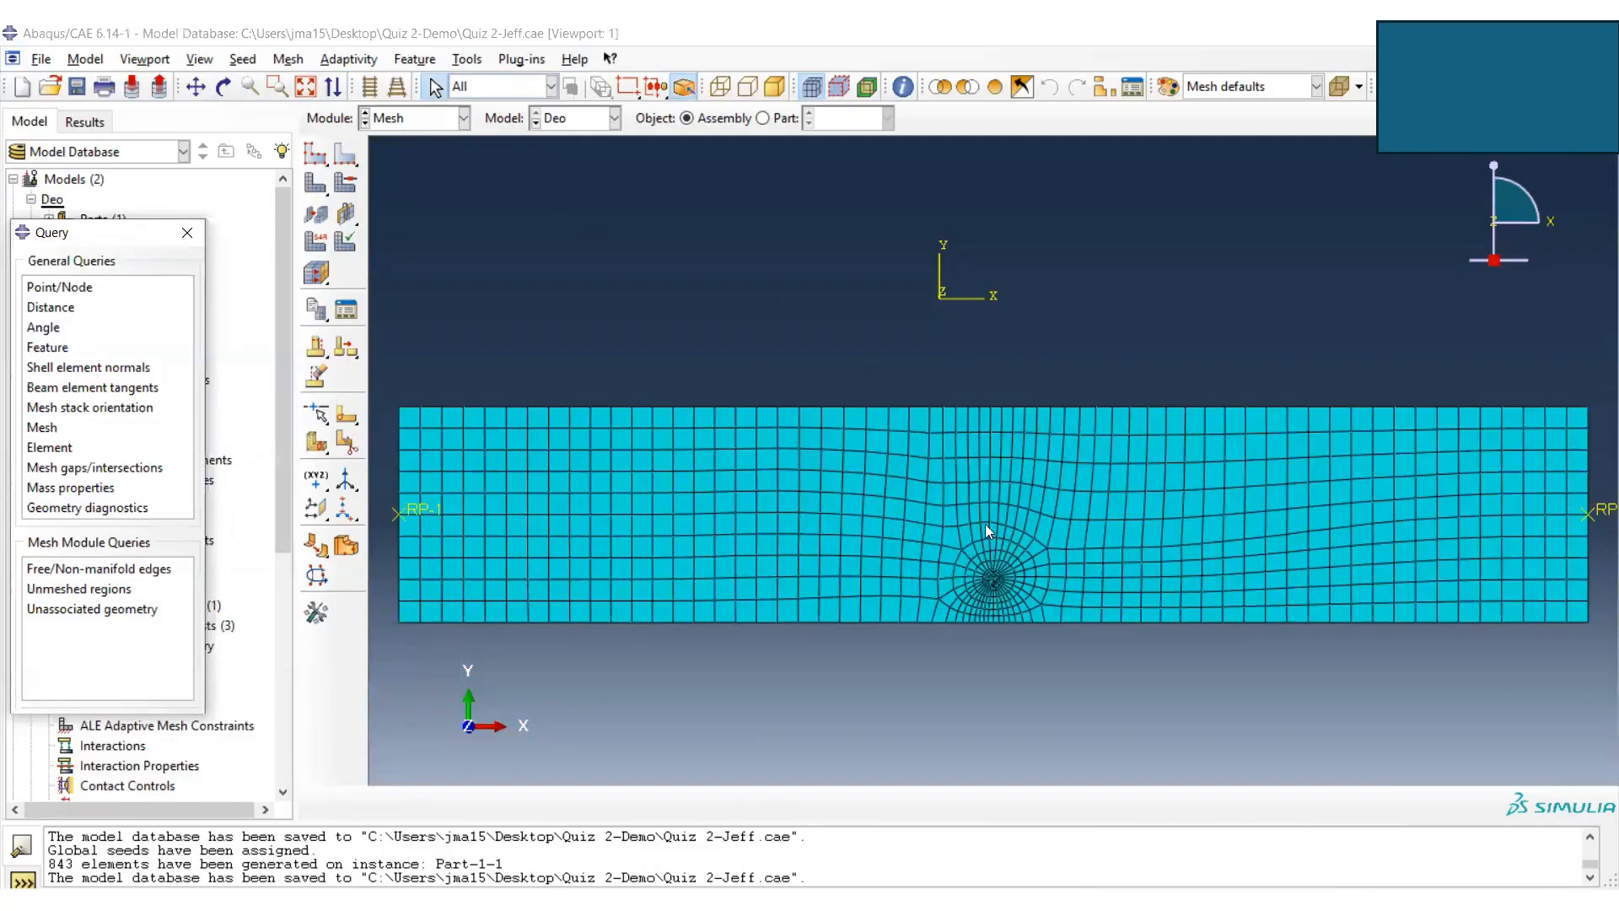
scroll(988, 529, down, 1)
scroll(981, 529, down, 5)
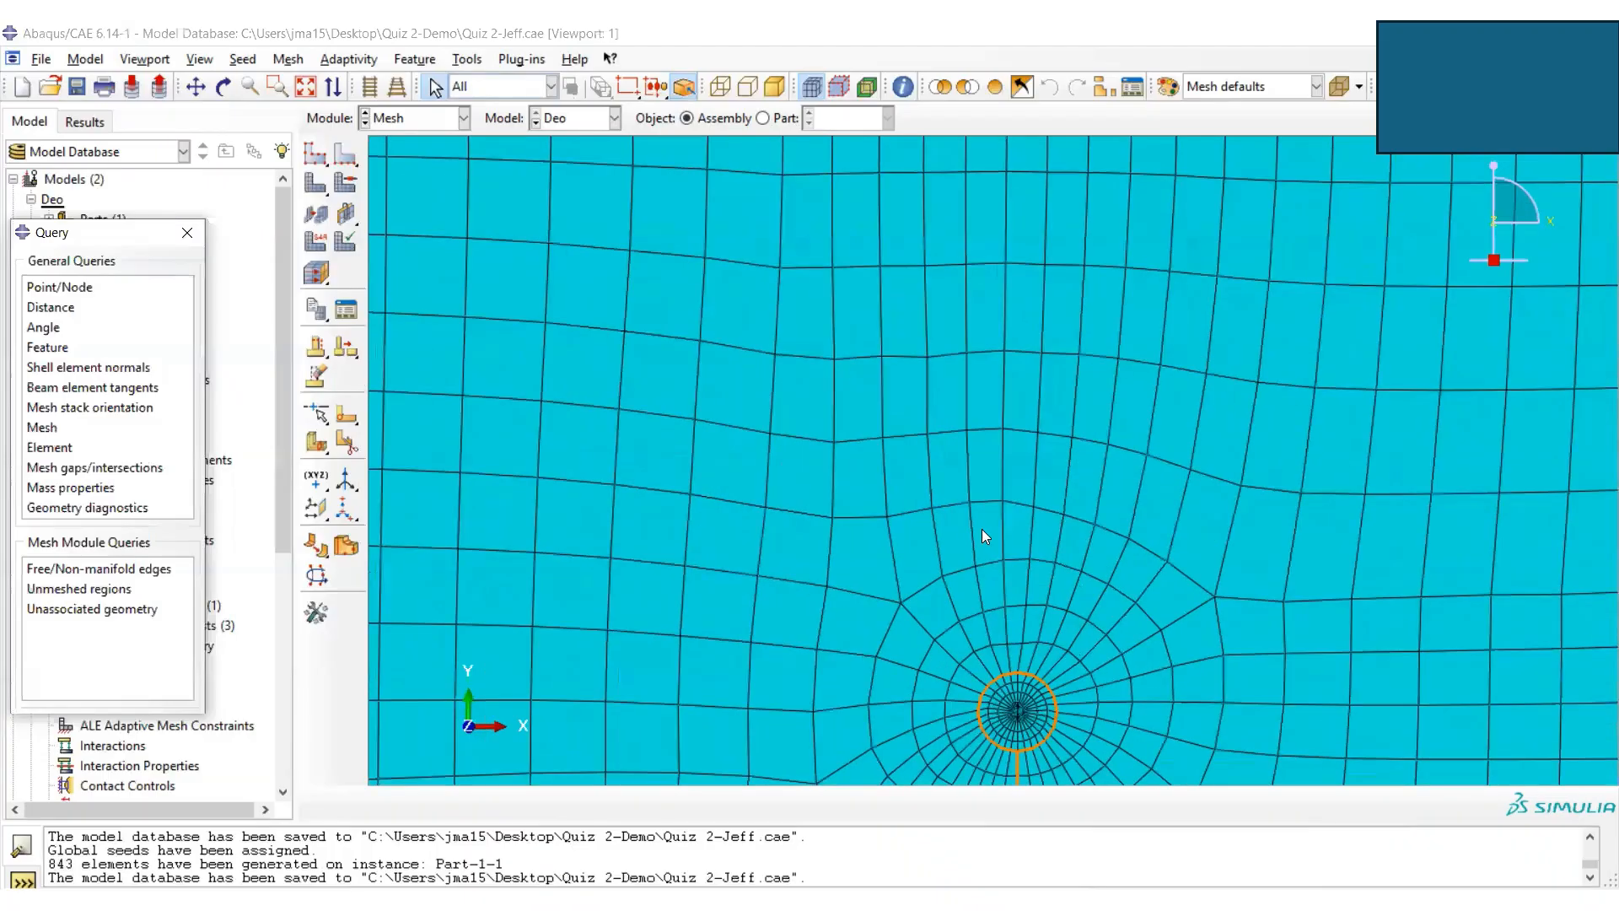
click(195, 93)
drag(780, 462, 731, 2)
scroll(990, 378, down, 4)
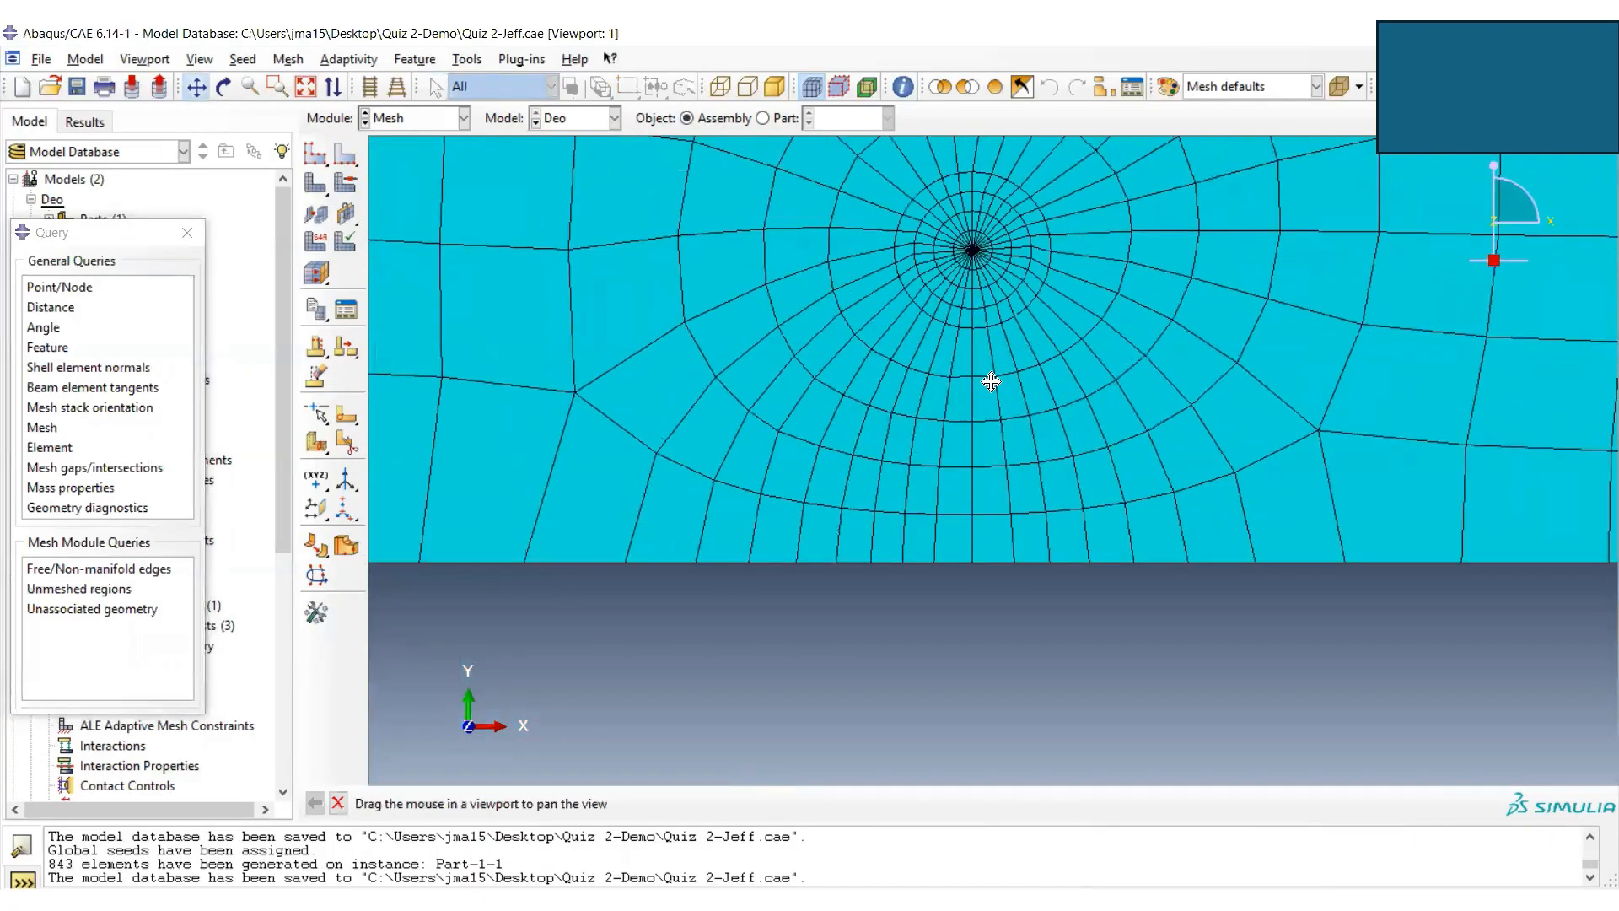
drag(994, 325, 857, 589)
scroll(849, 412, down, 6)
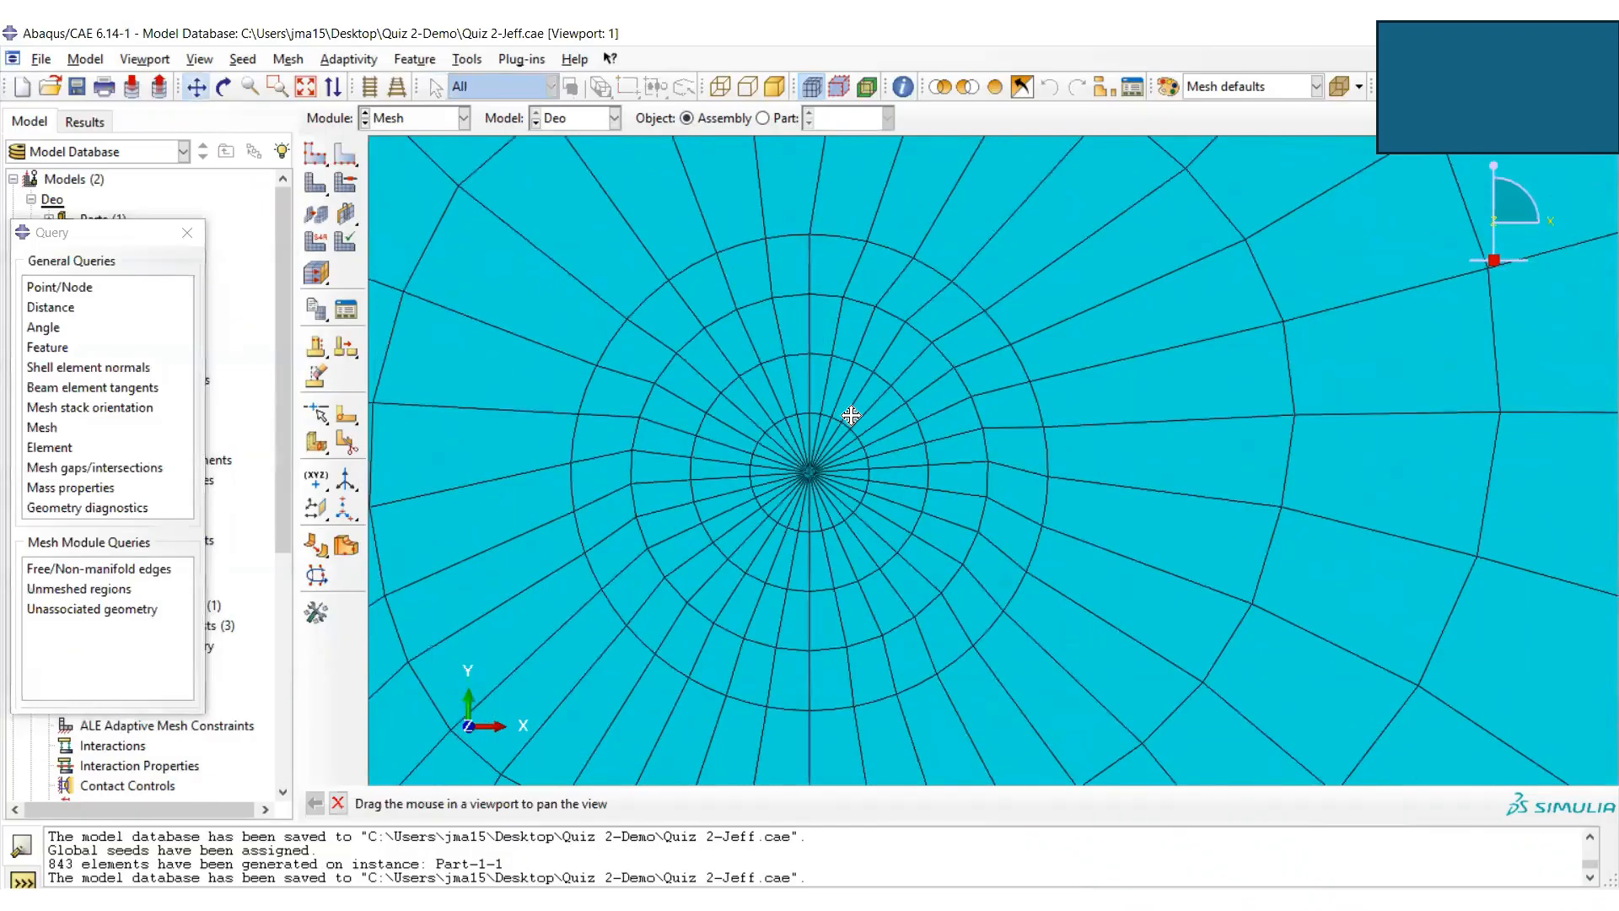
click(49, 447)
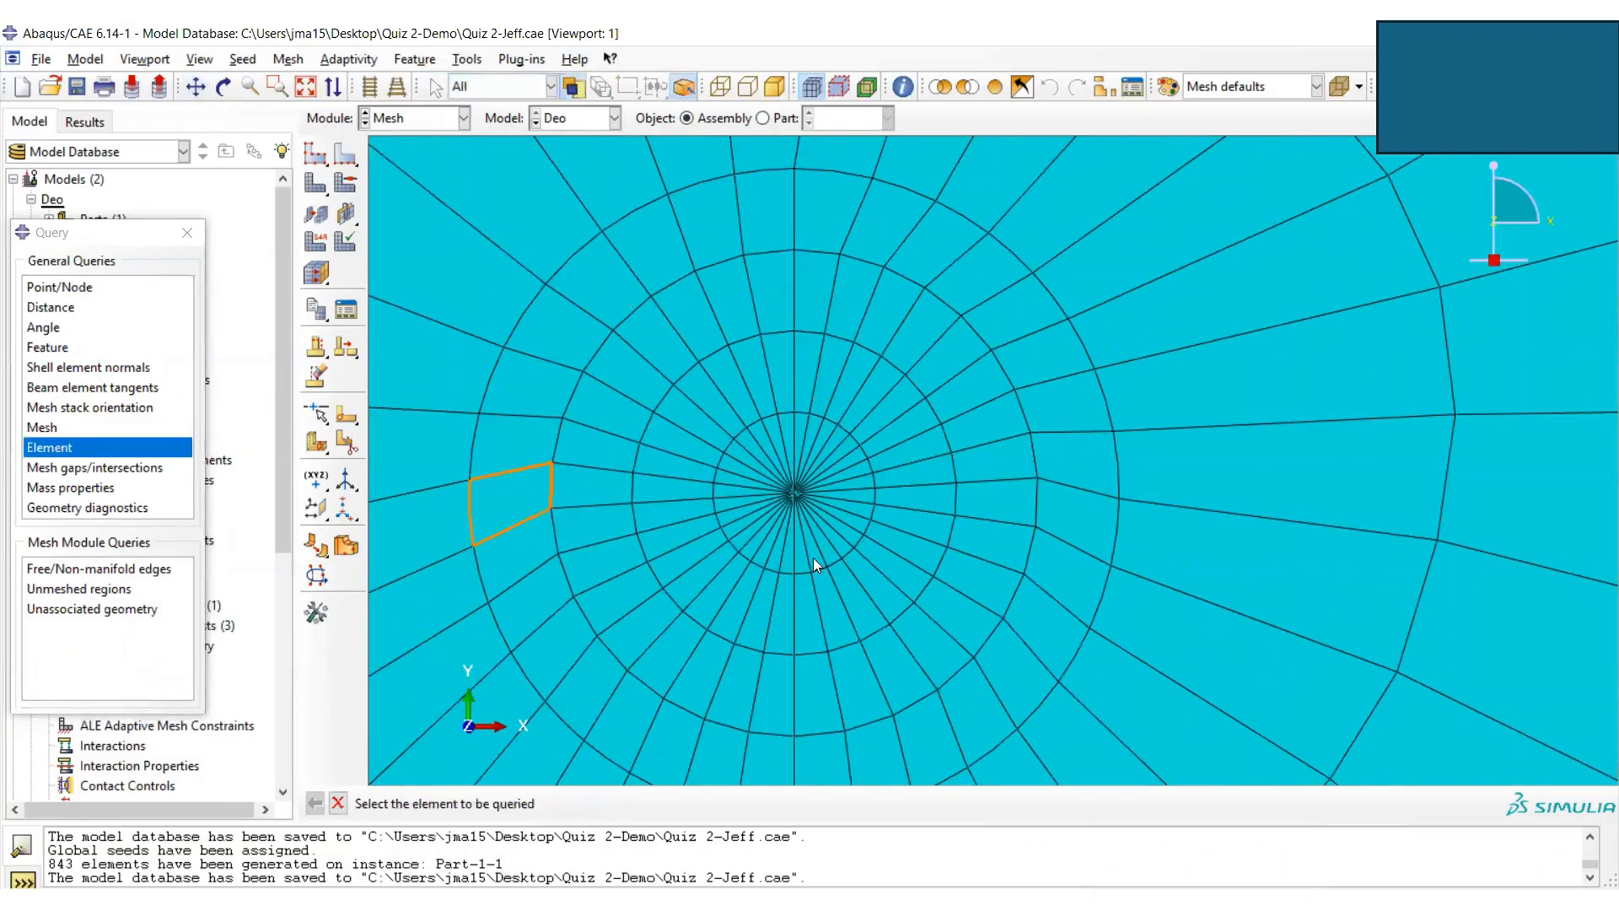
click(815, 565)
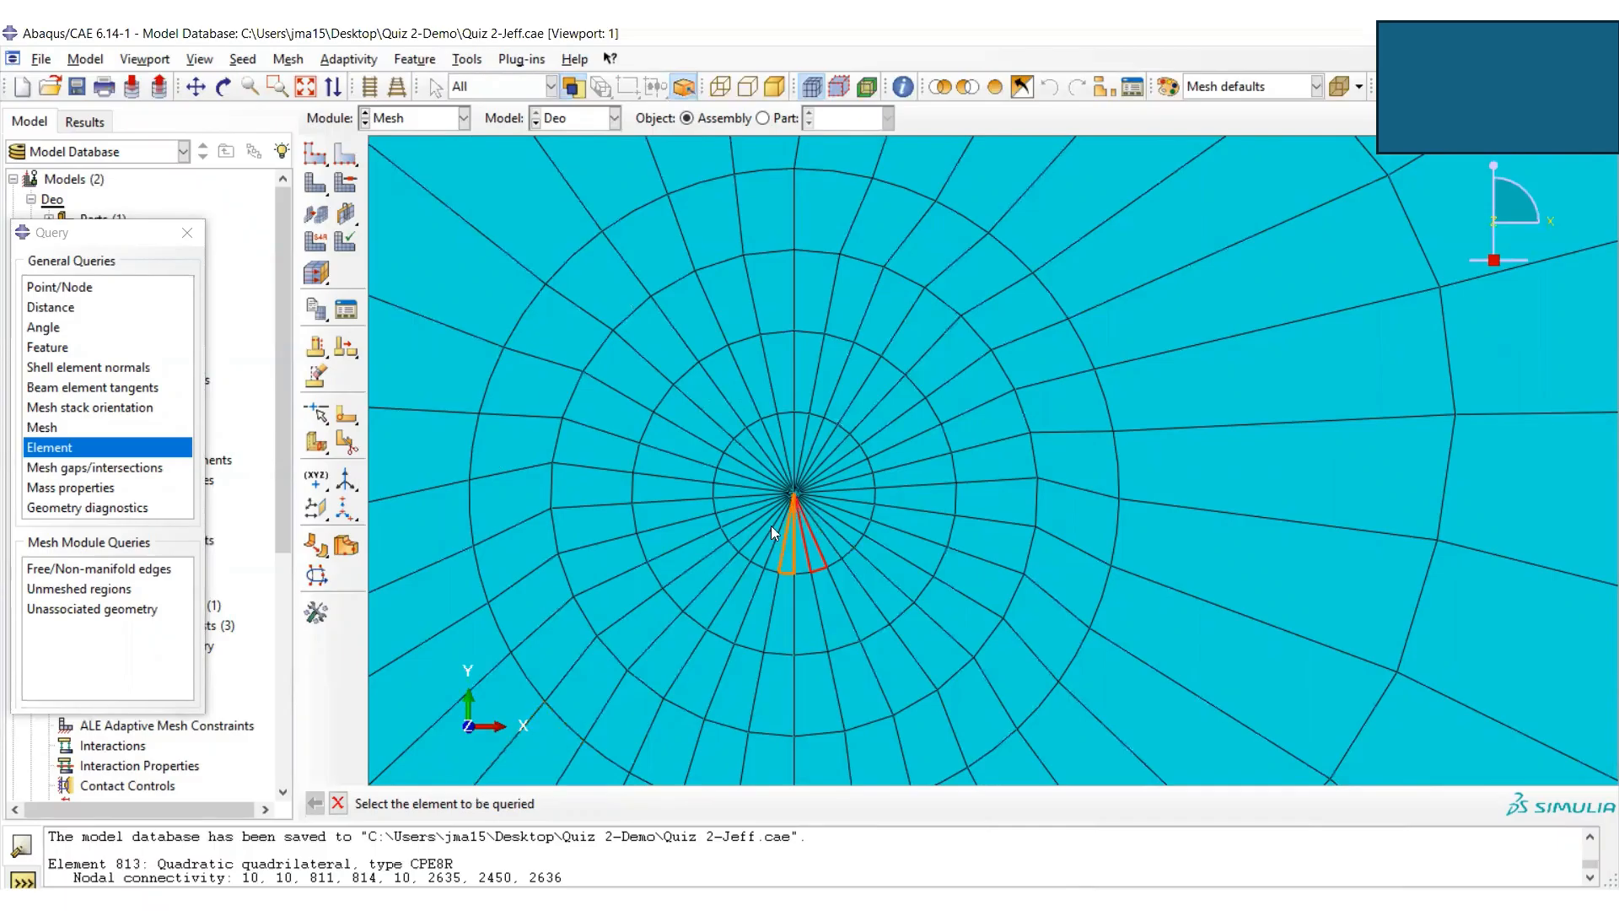
click(188, 233)
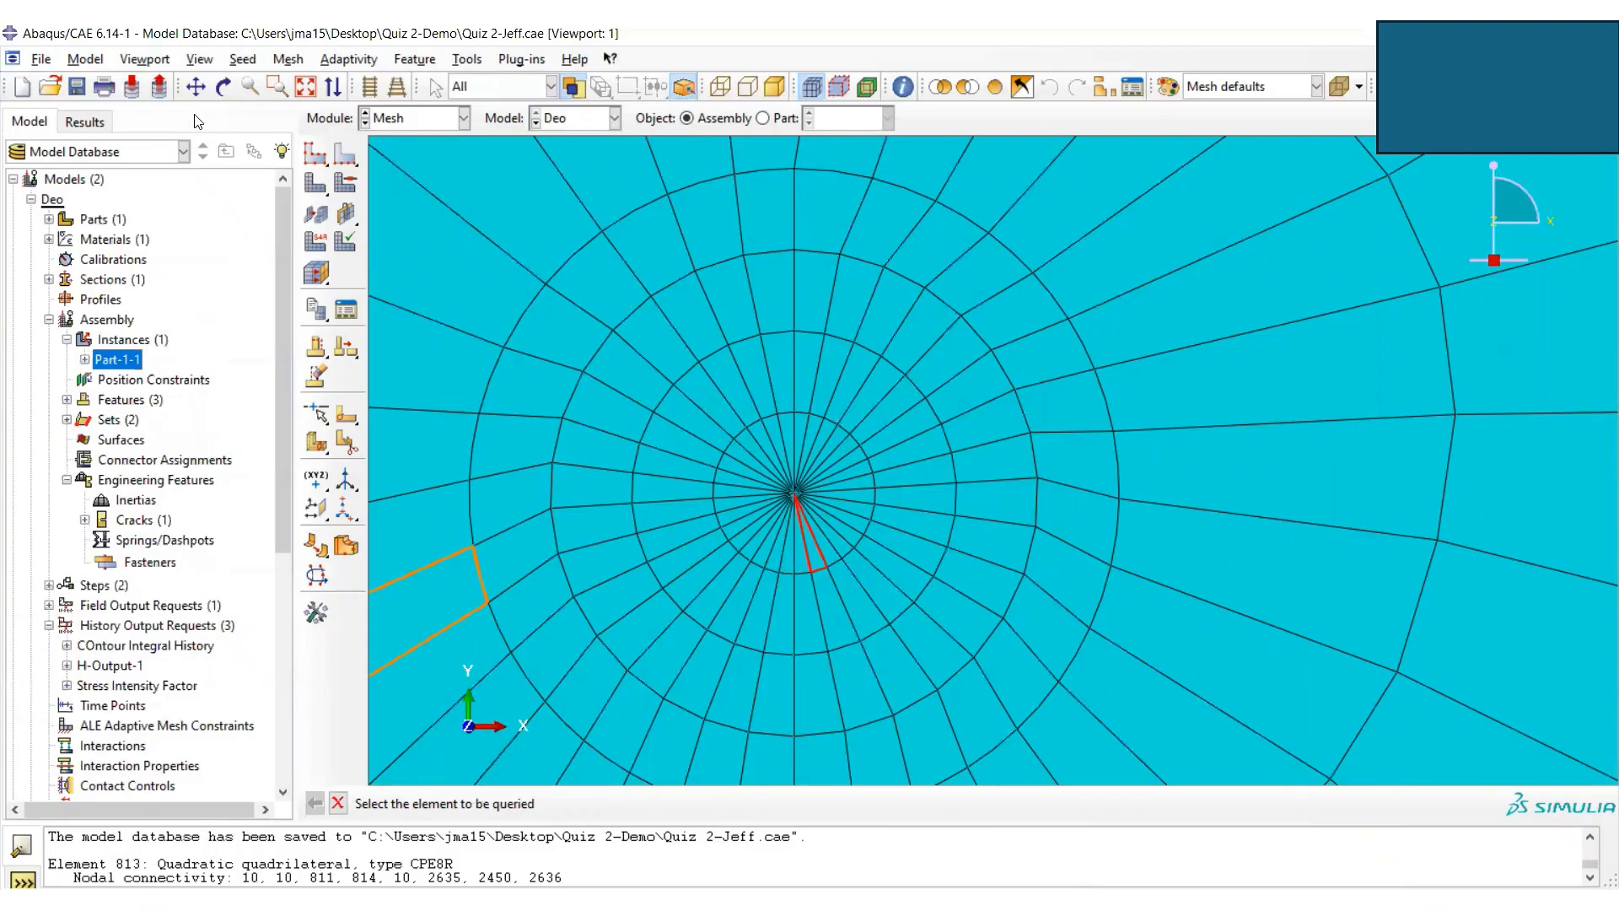
- Save the model database and create a full-analysis job named cpe8r-focused-demo for the model Deo
click(77, 87)
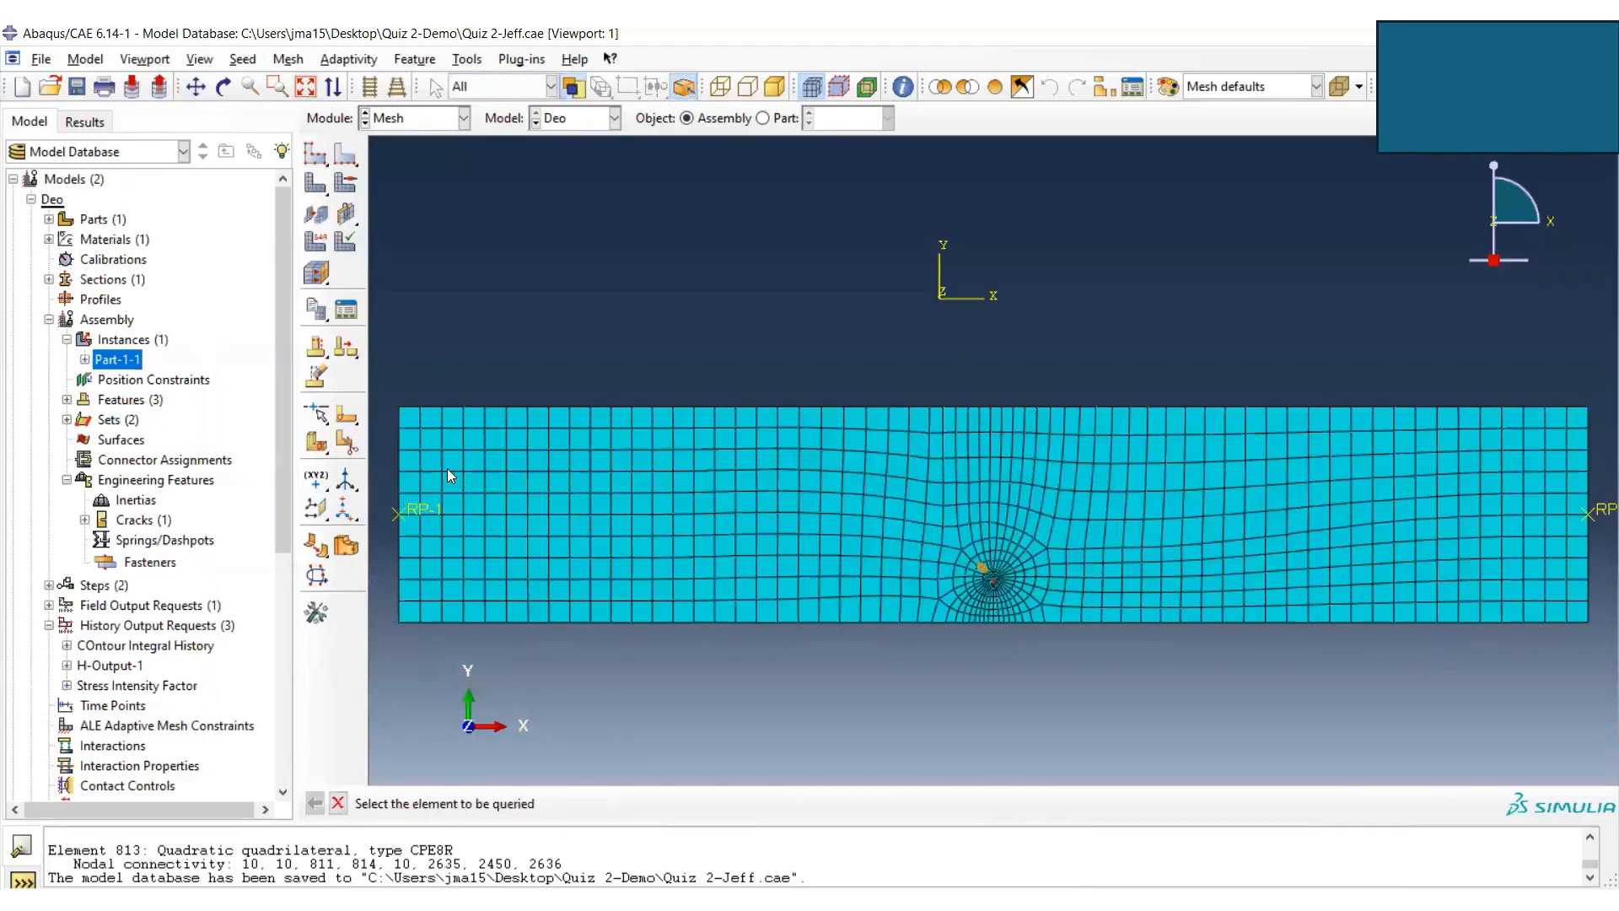
drag(282, 547, 282, 781)
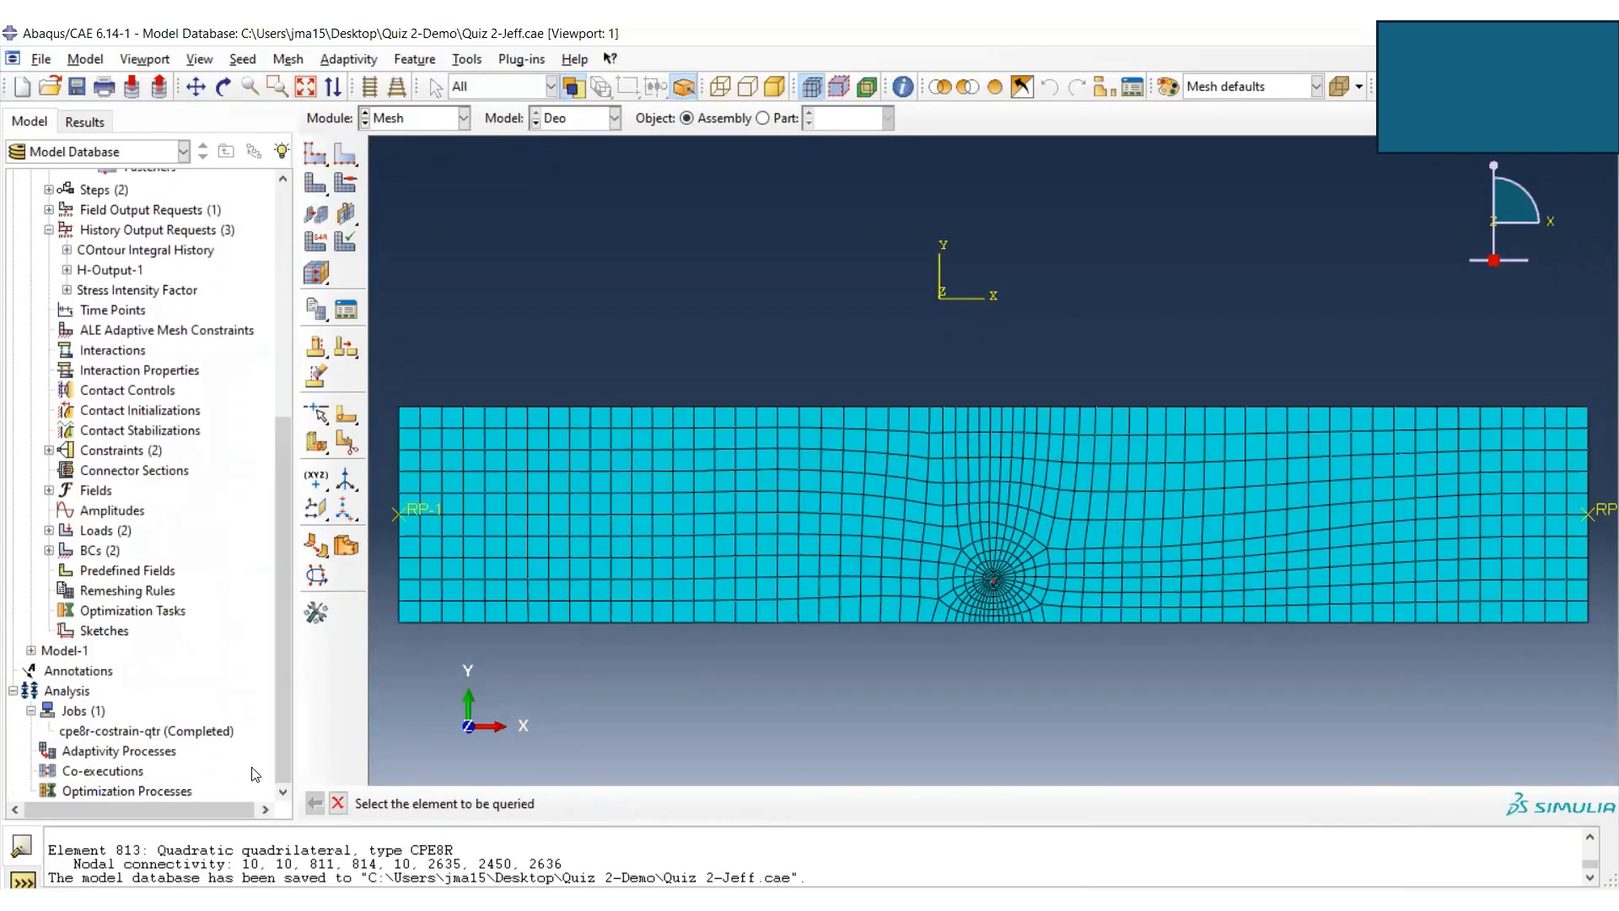
click(84, 713)
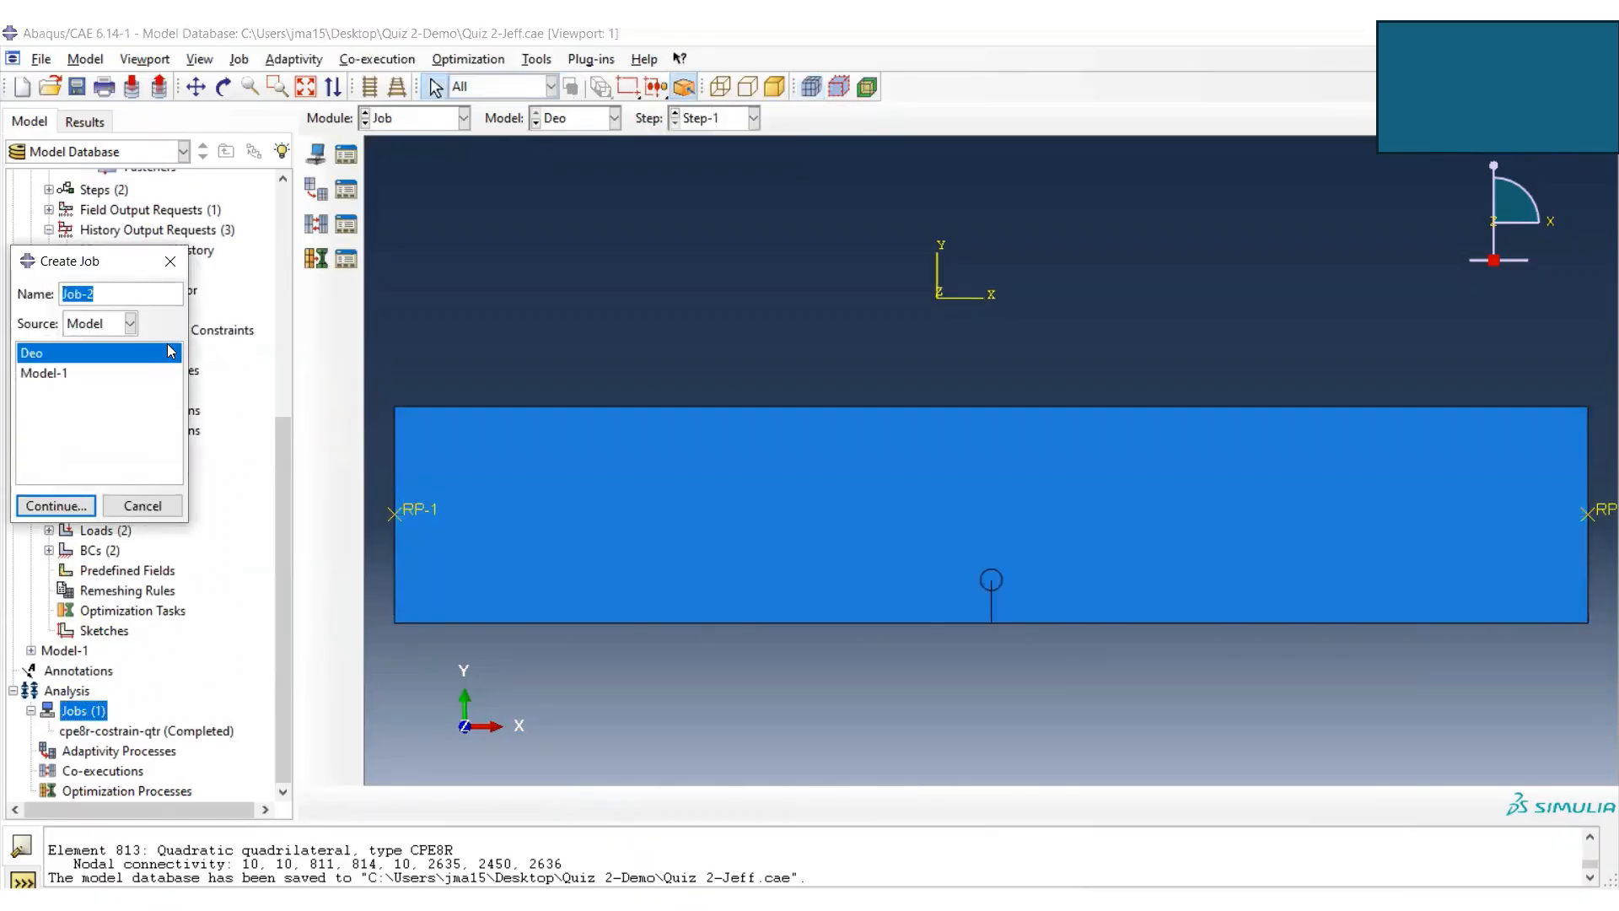
text(cpe8r)
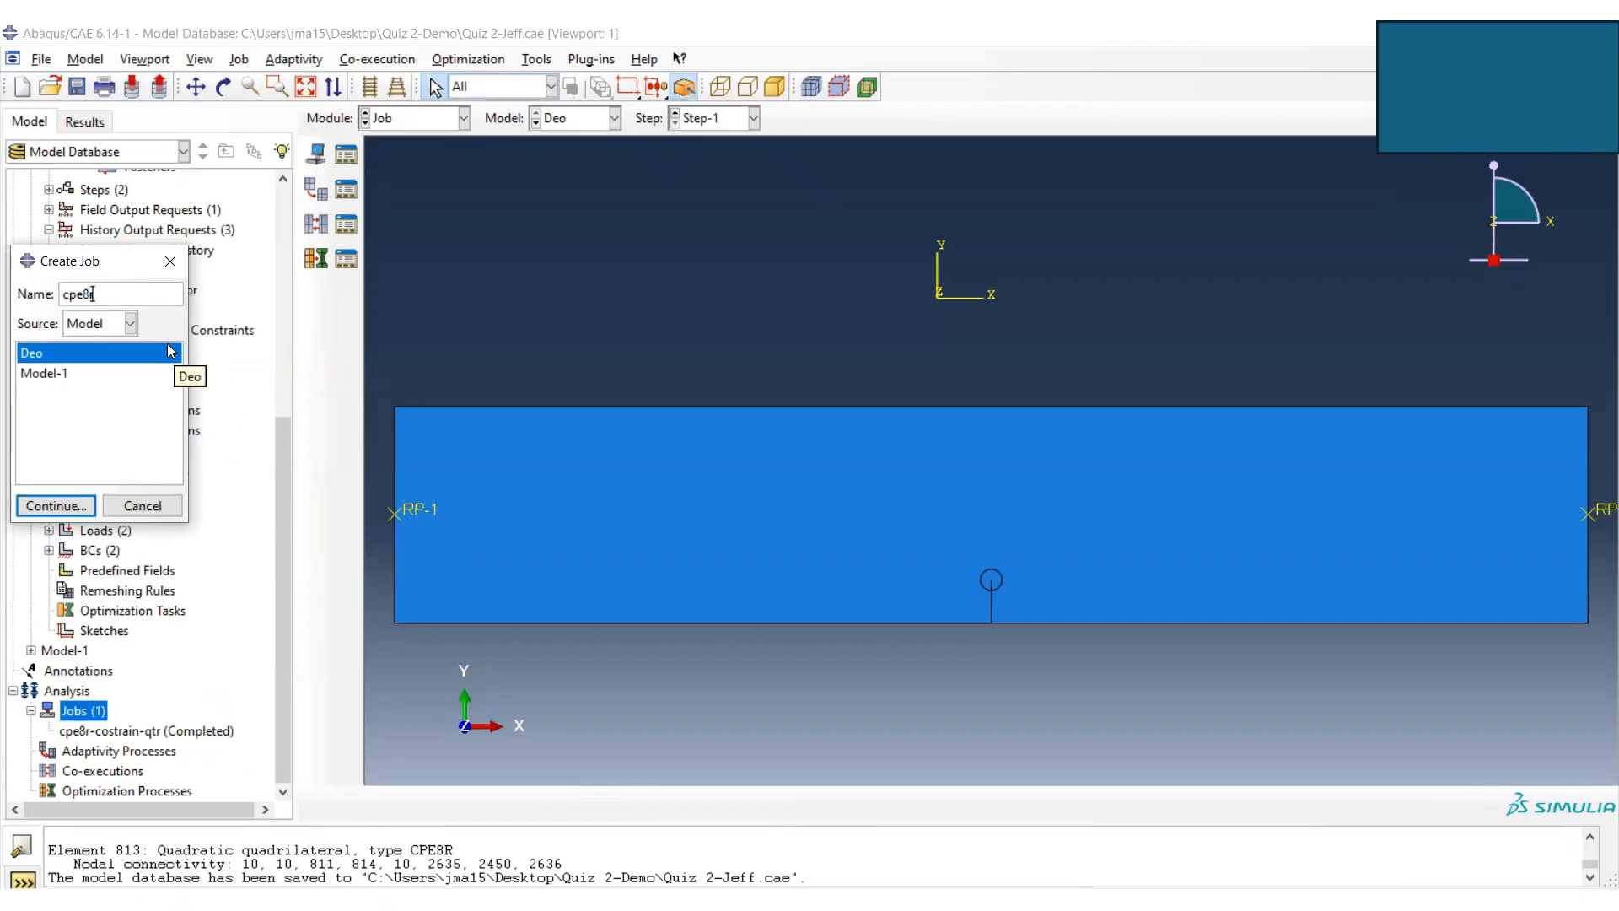
text(-focused-demo)
click(59, 509)
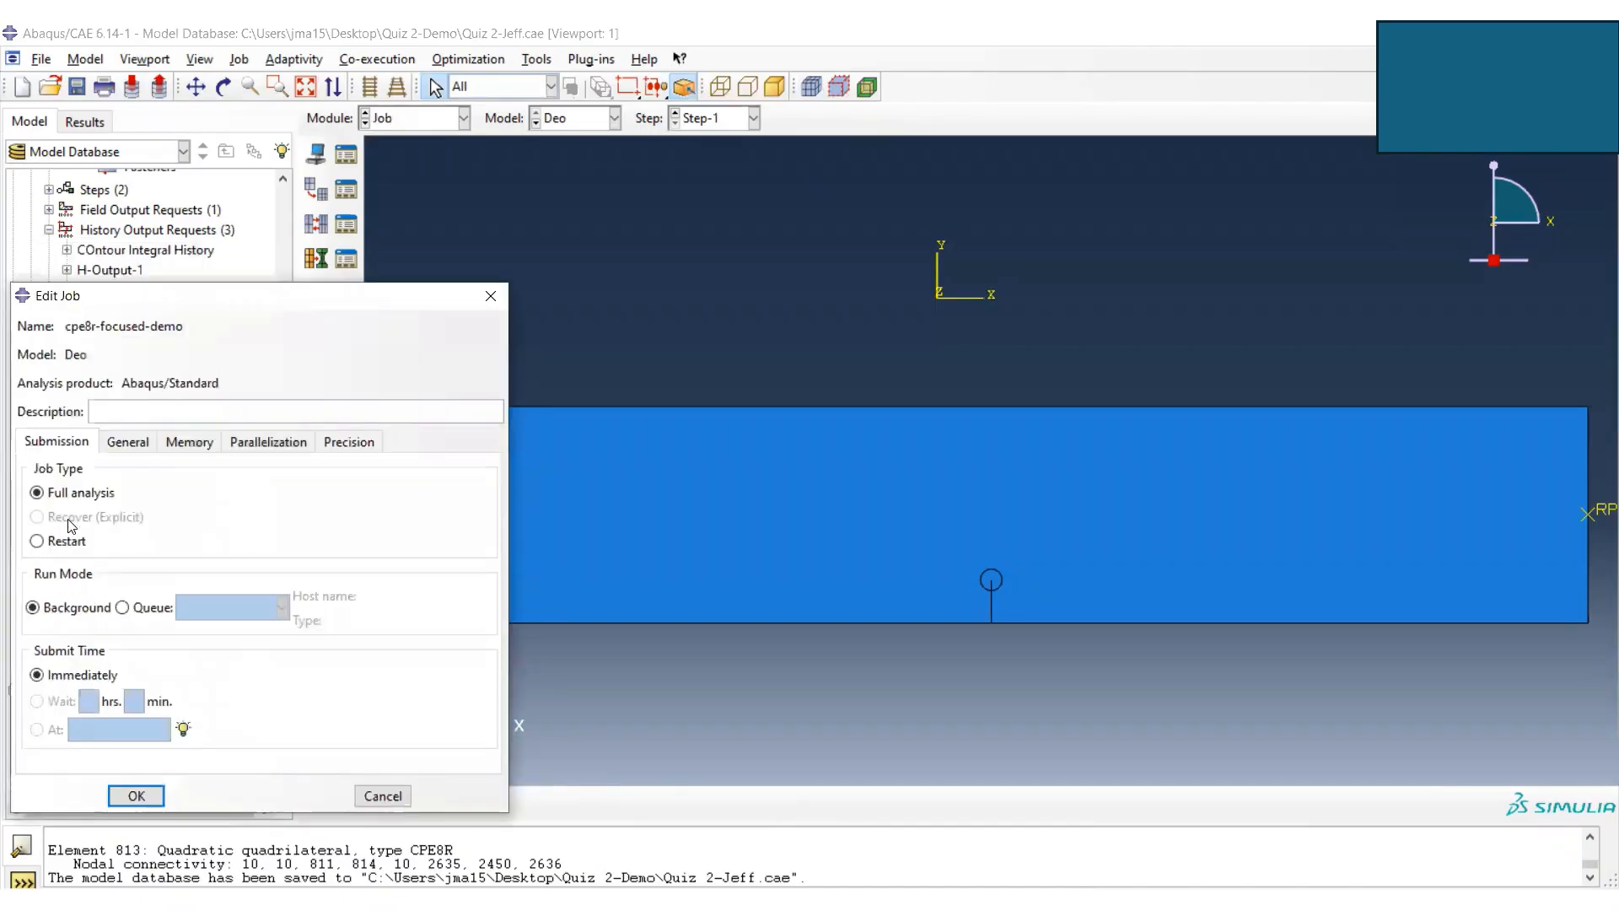
click(136, 797)
scroll(275, 721, down, 1)
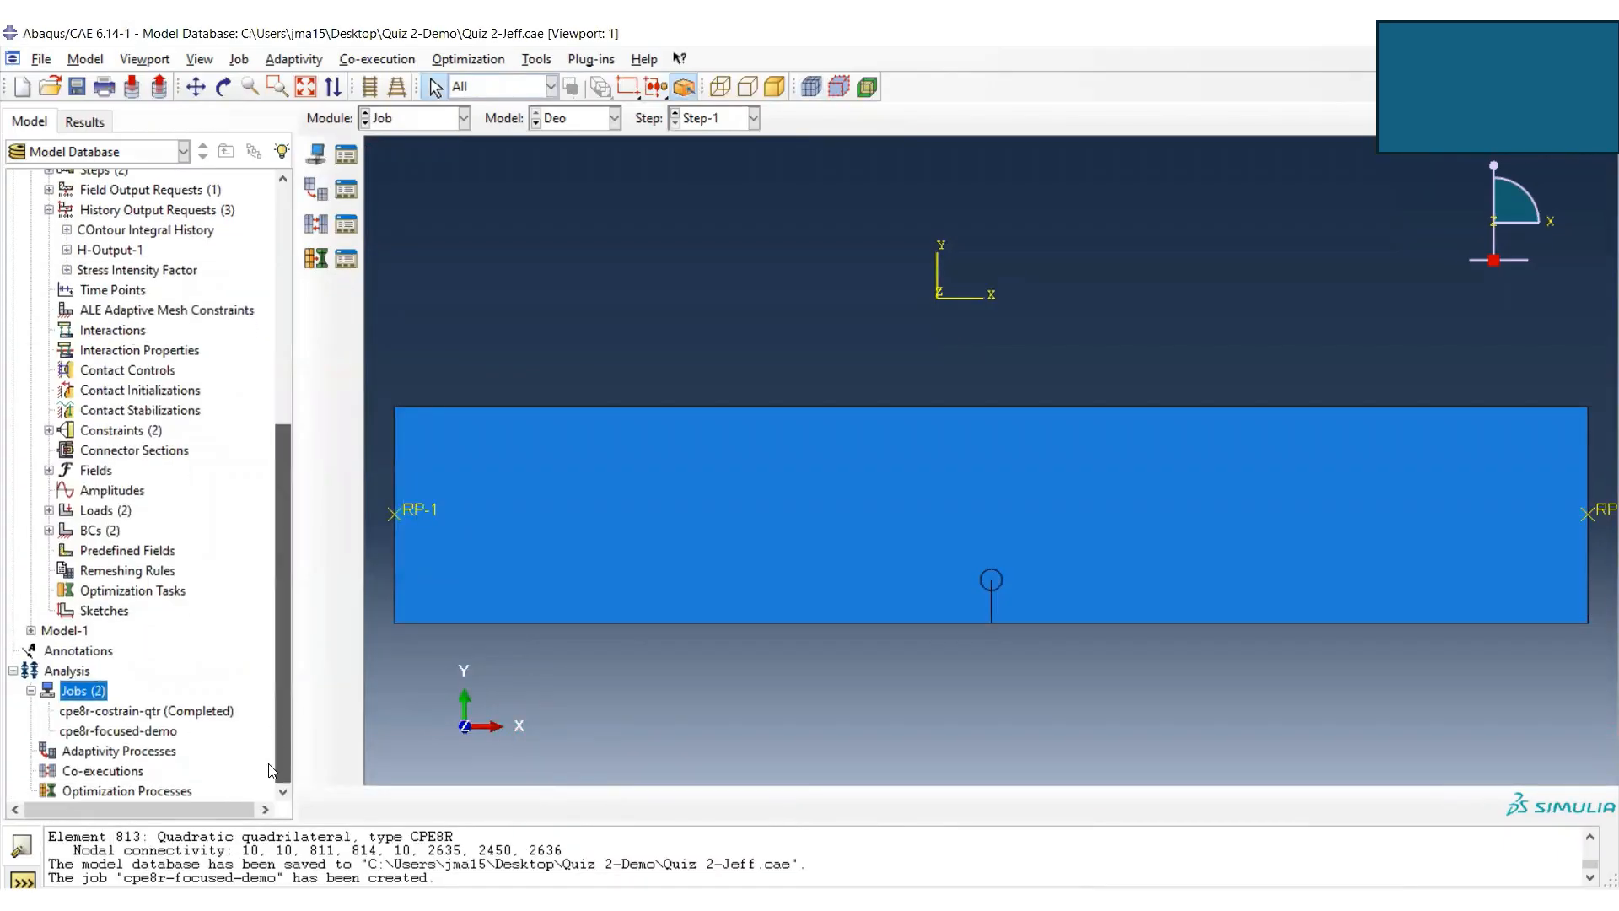
- Submit the job cpe8r-focused-demo for analysis
click(137, 732)
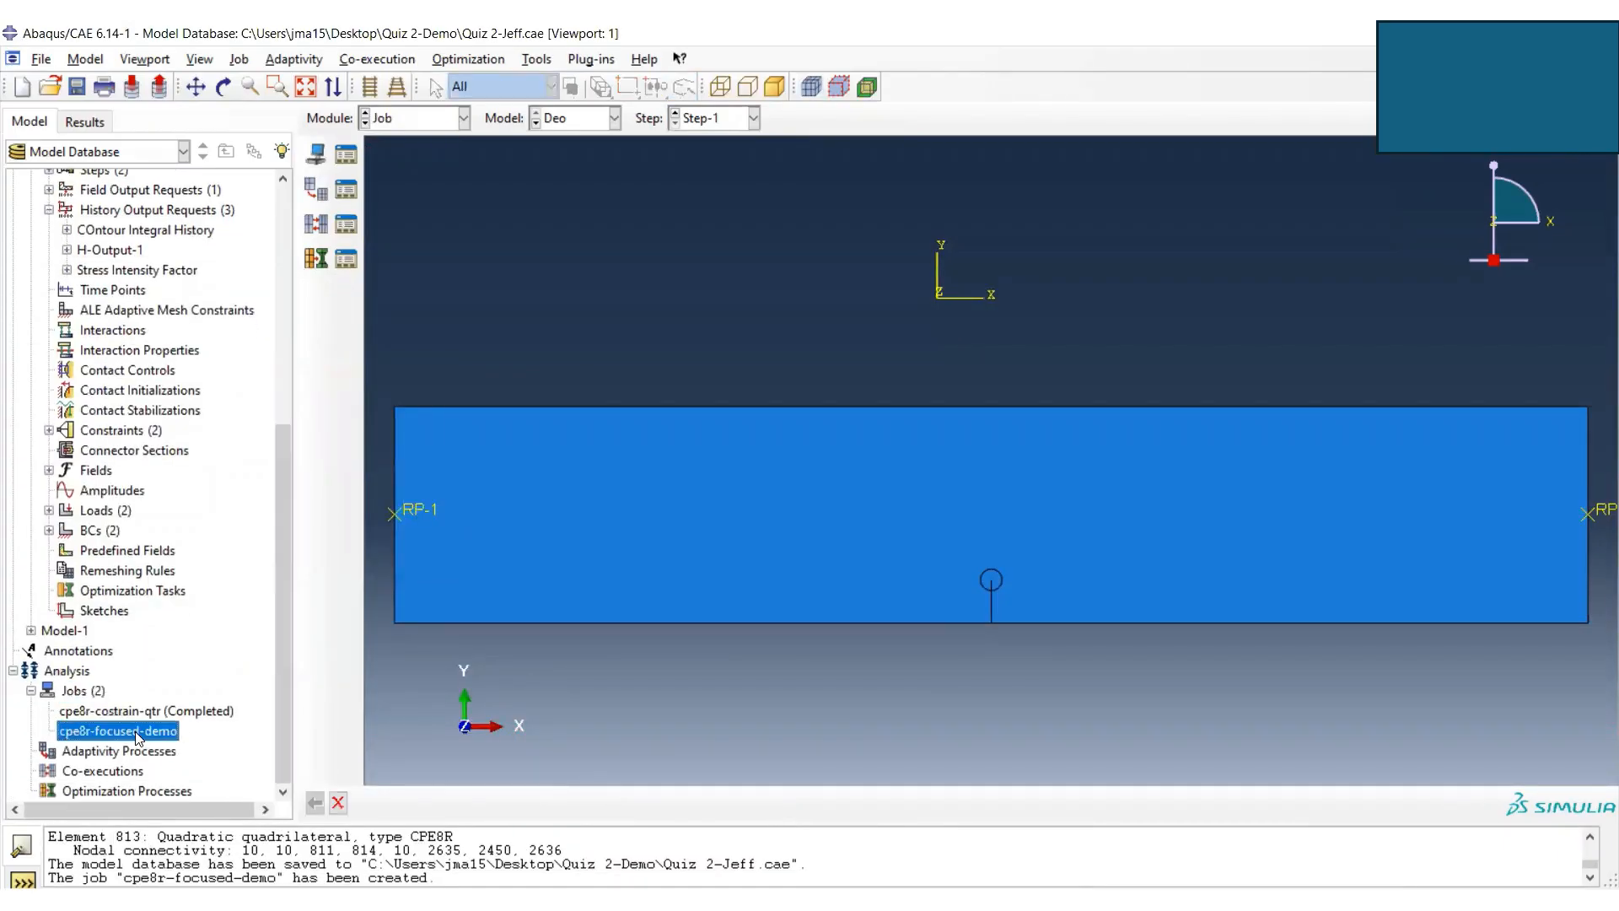
right_click(138, 737)
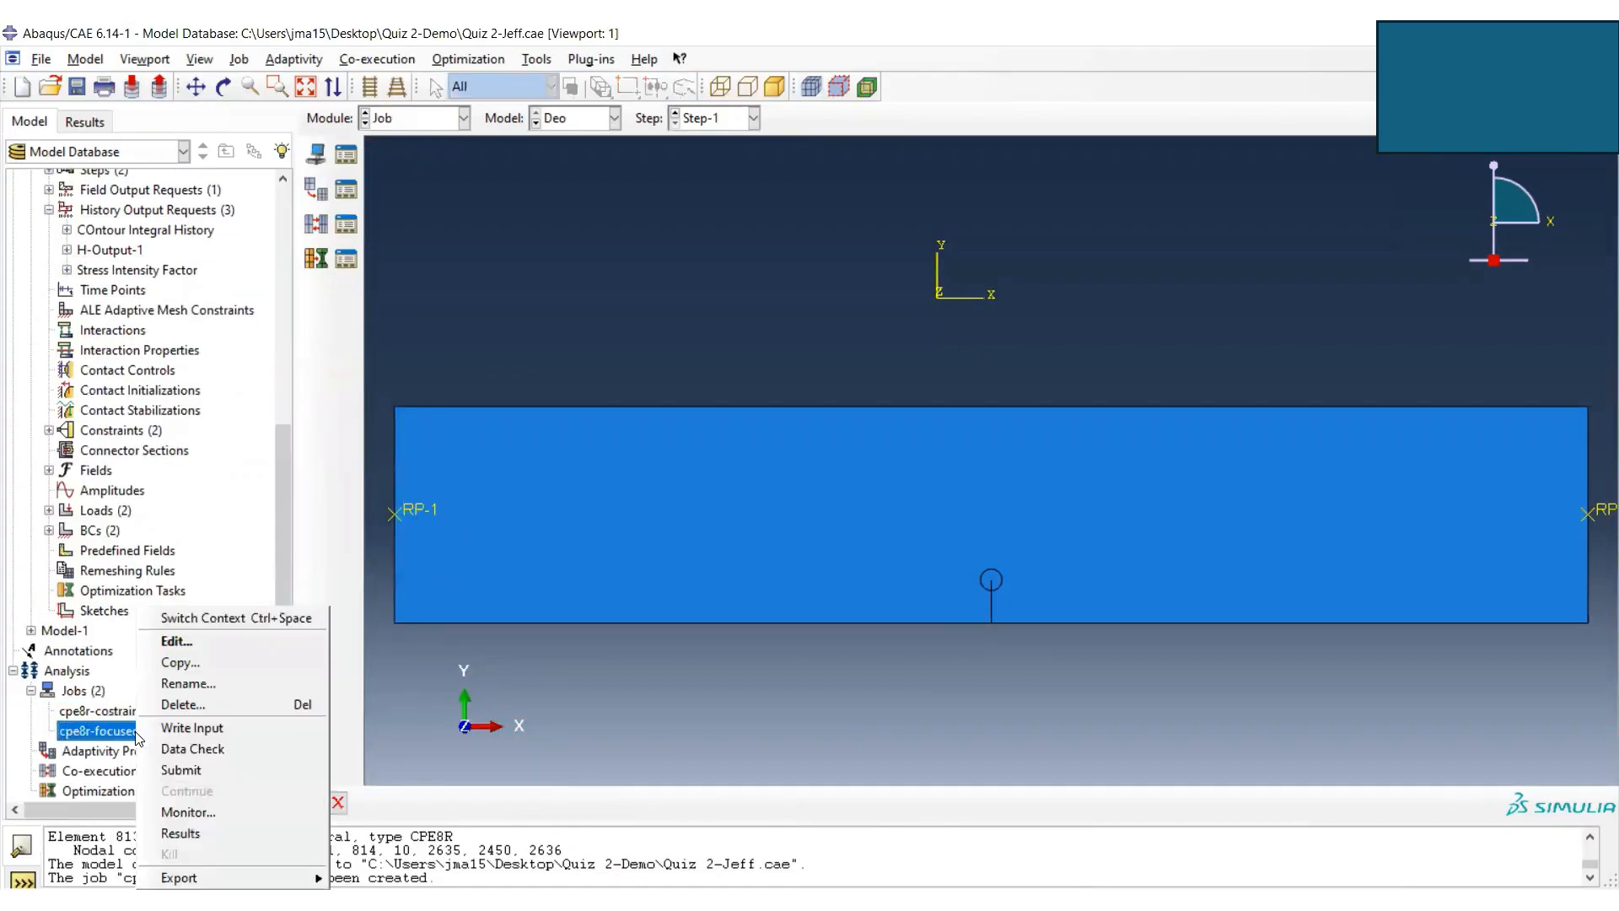
click(217, 769)
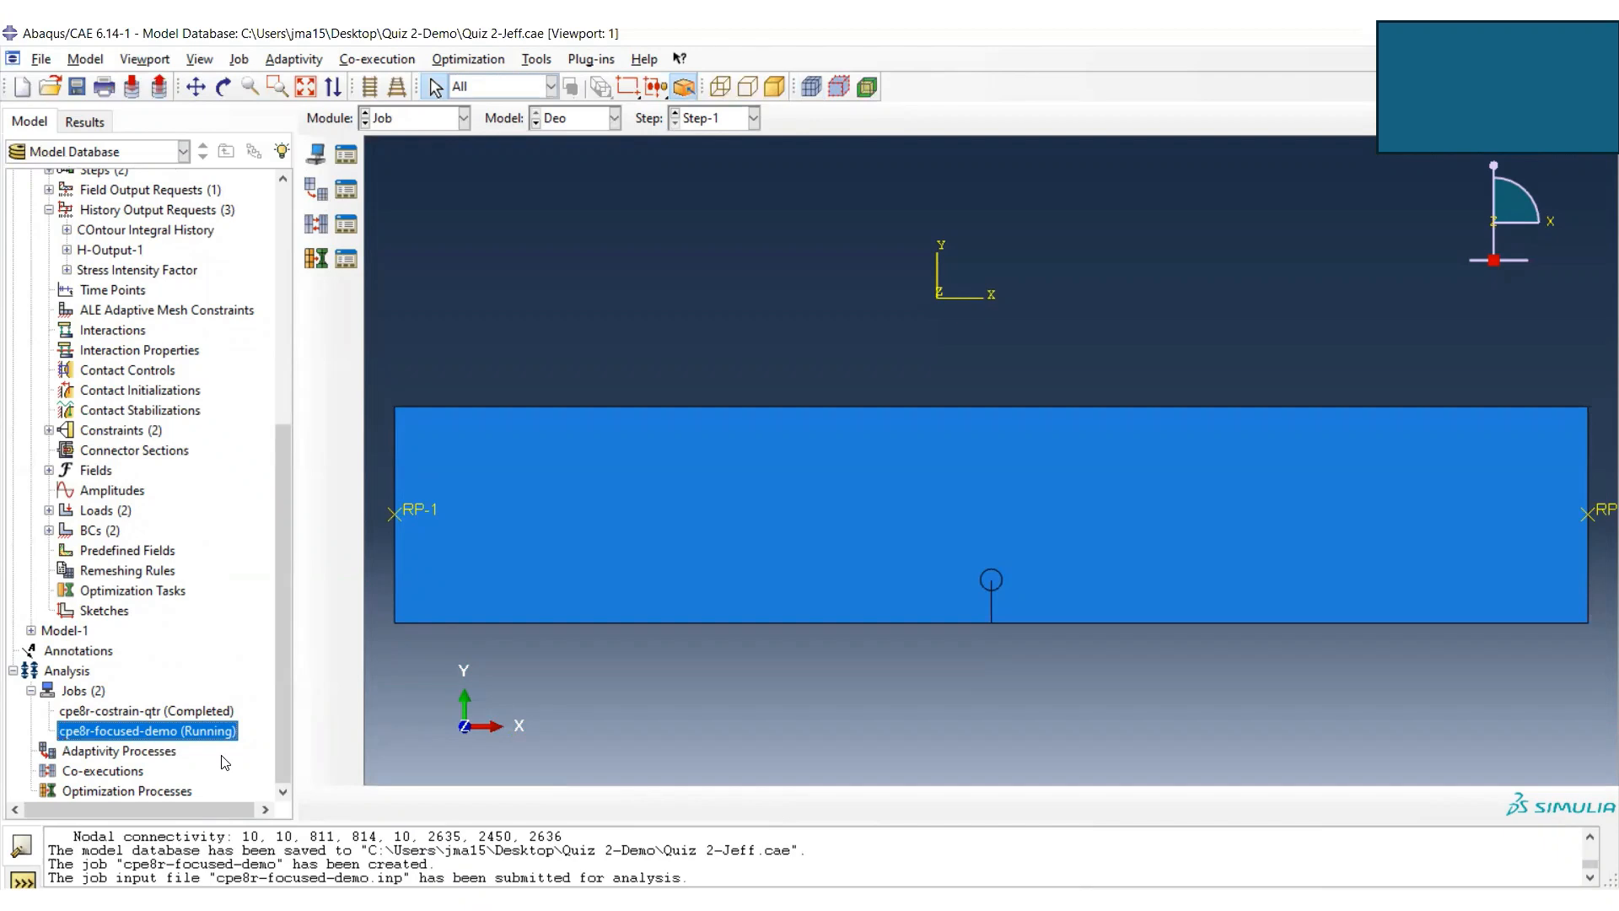
- Monitor the cpe8r-focused-demo job and open its results for visualization
right_click(207, 736)
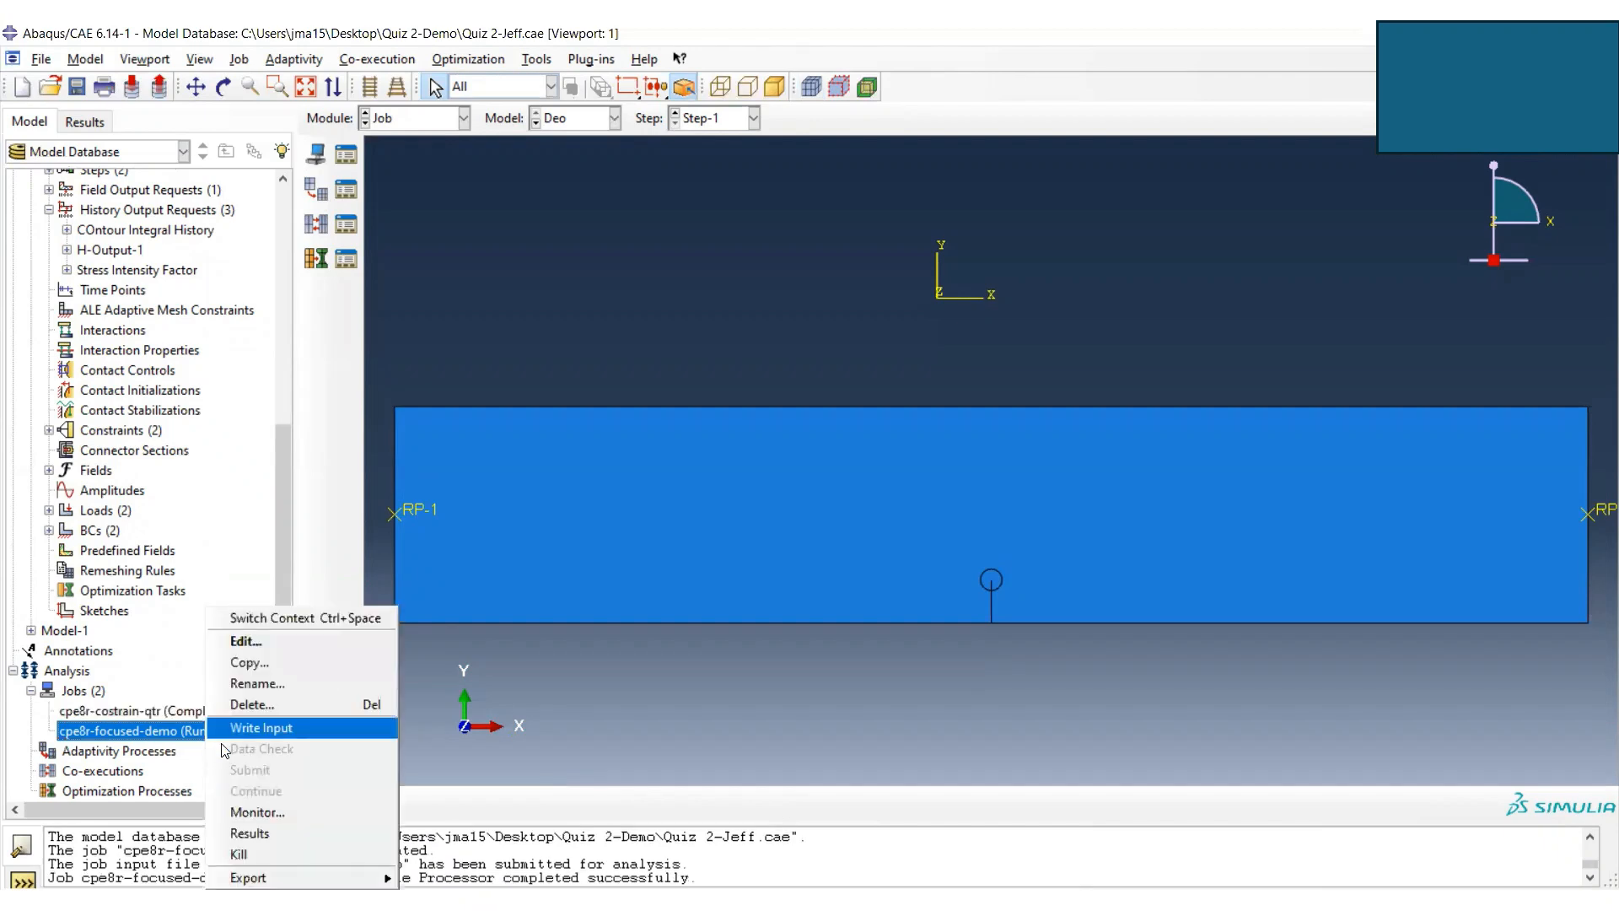
click(307, 812)
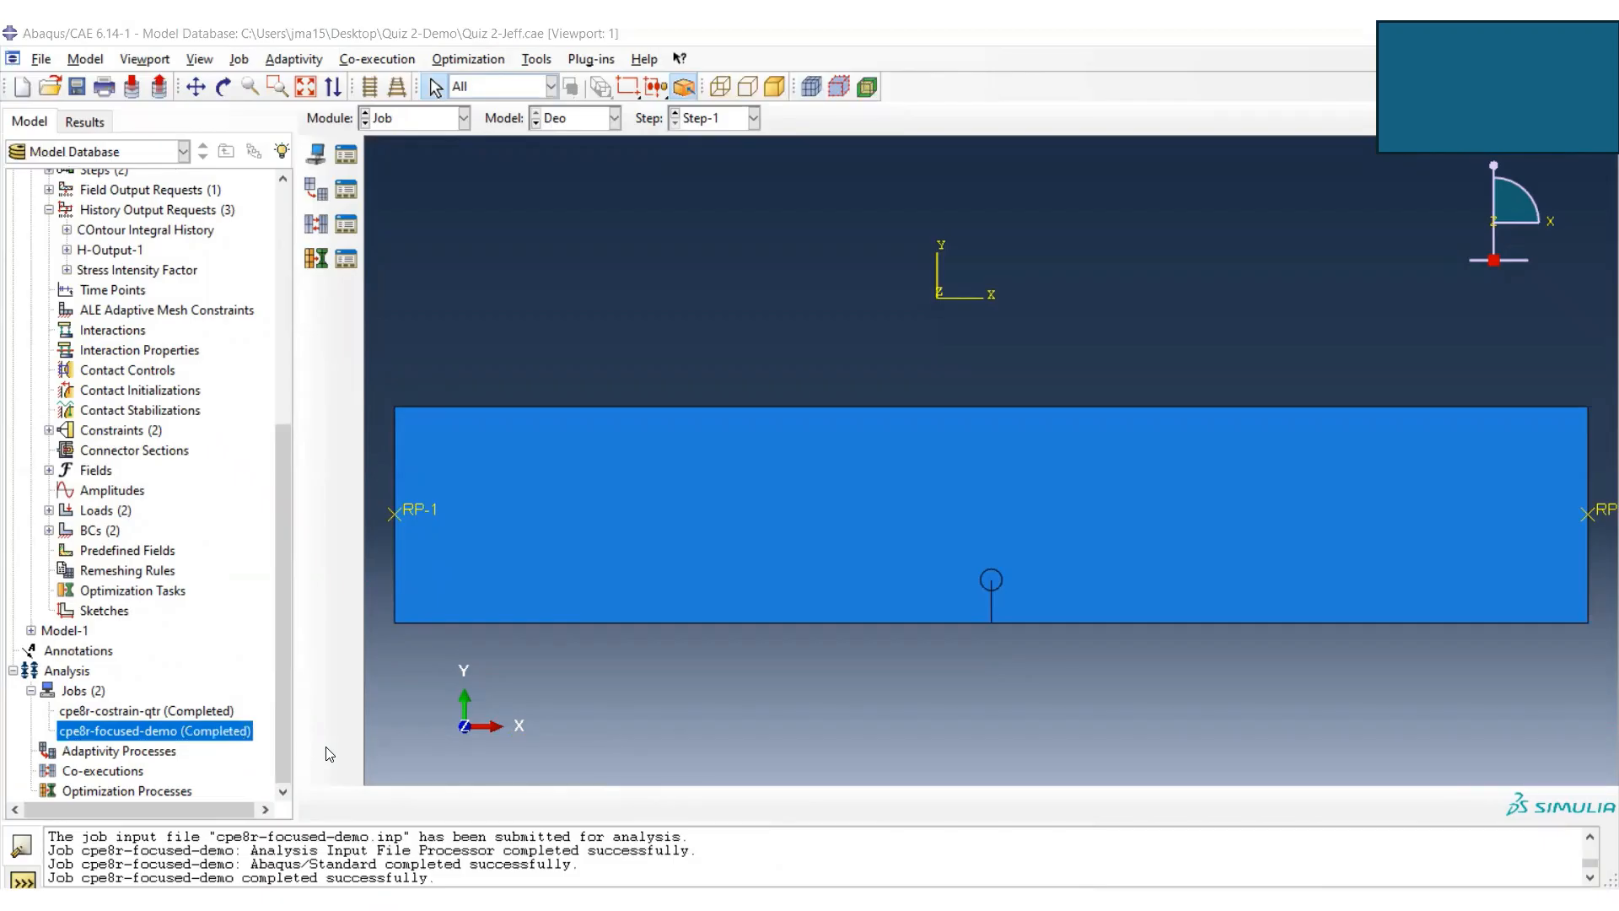
right_click(166, 734)
click(252, 828)
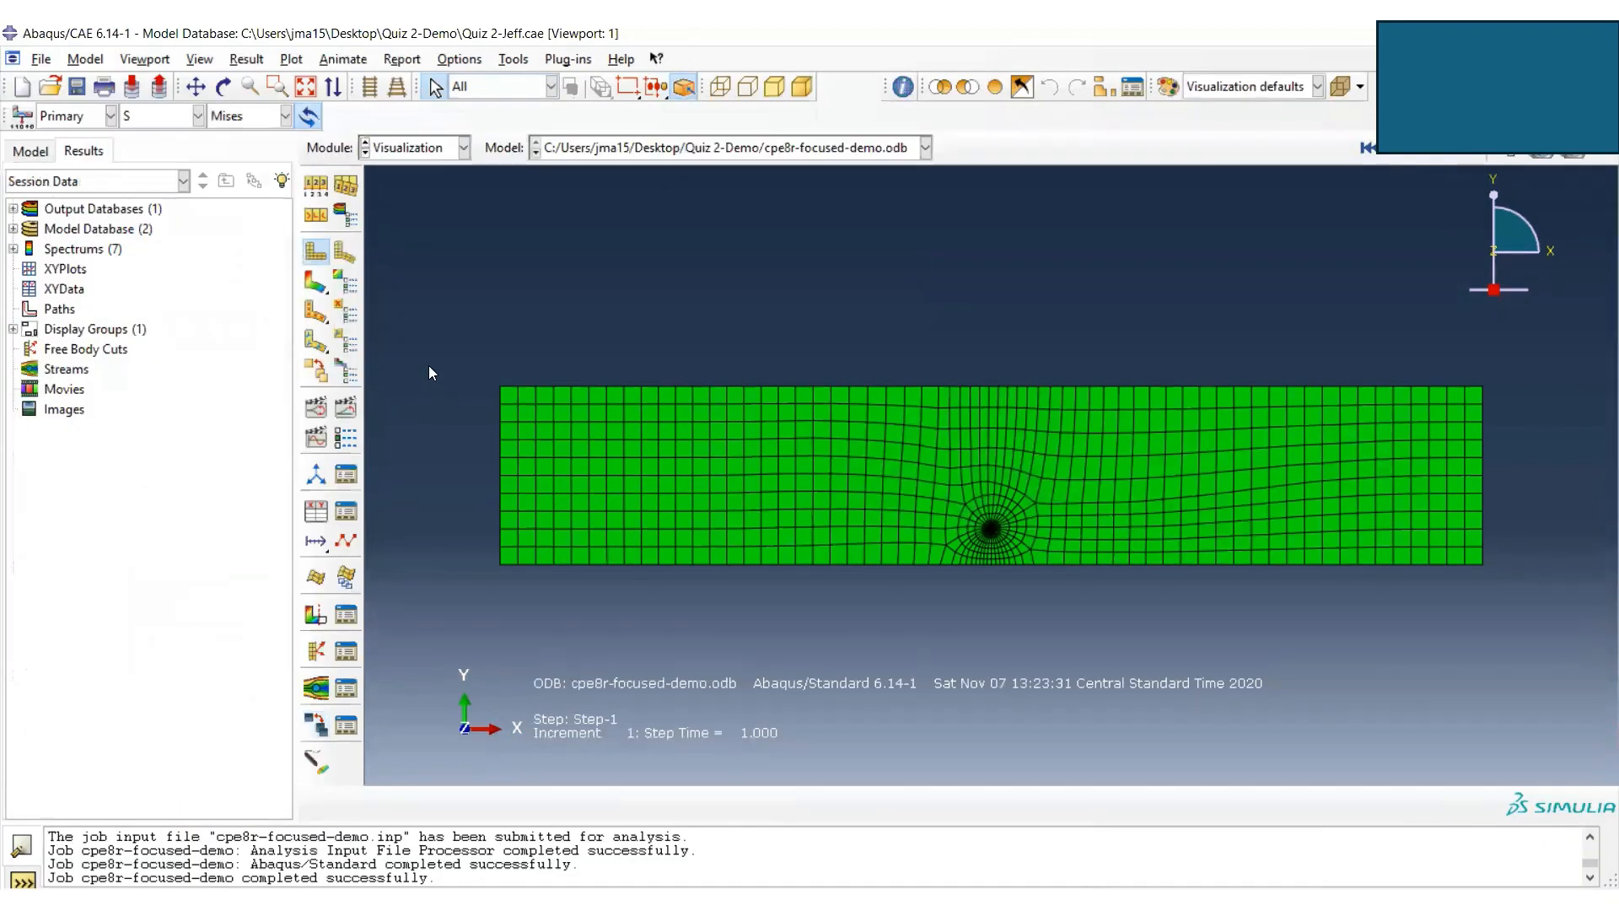
- Plot the Mises stress contours on the deformed beam with a uniform deformation scale factor of 120
click(317, 285)
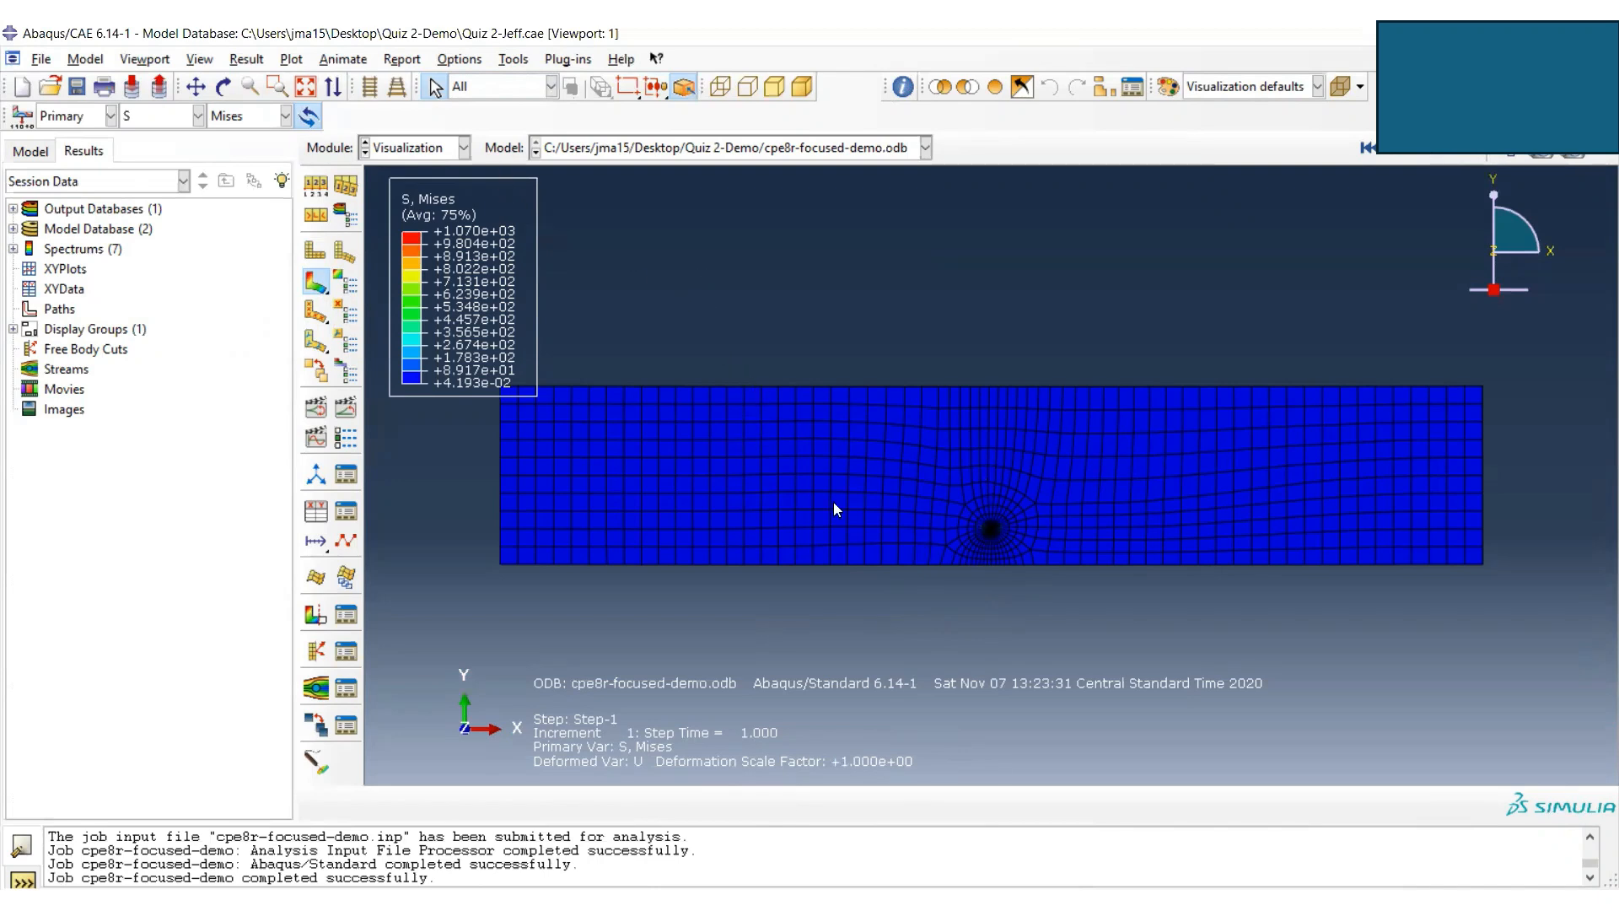
click(512, 61)
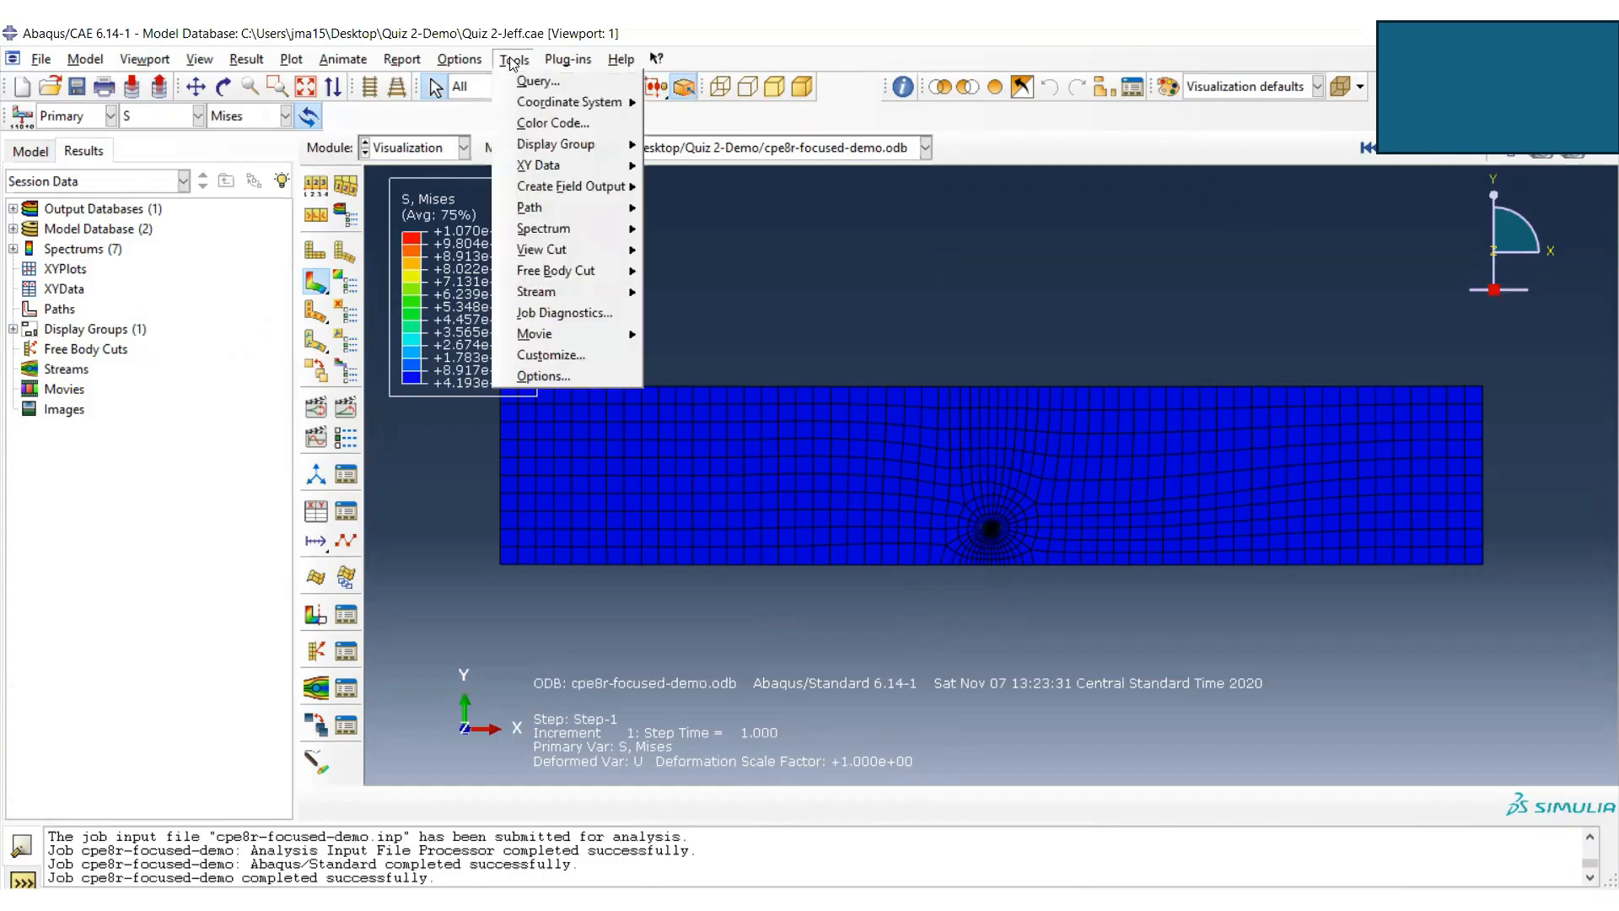
click(478, 82)
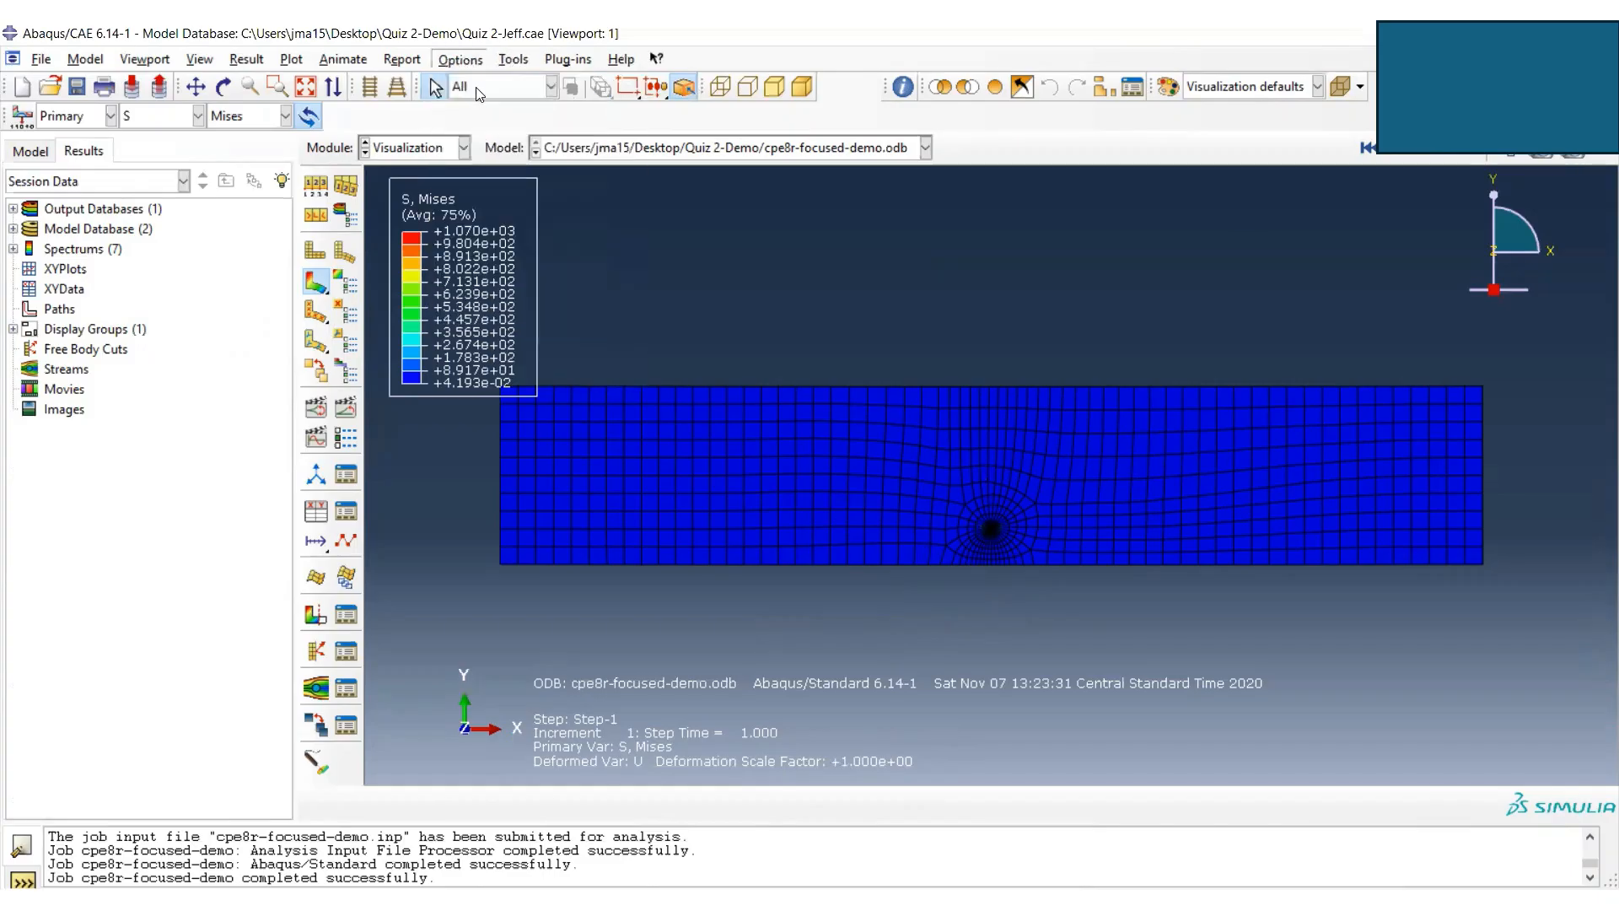
click(71, 547)
click(84, 577)
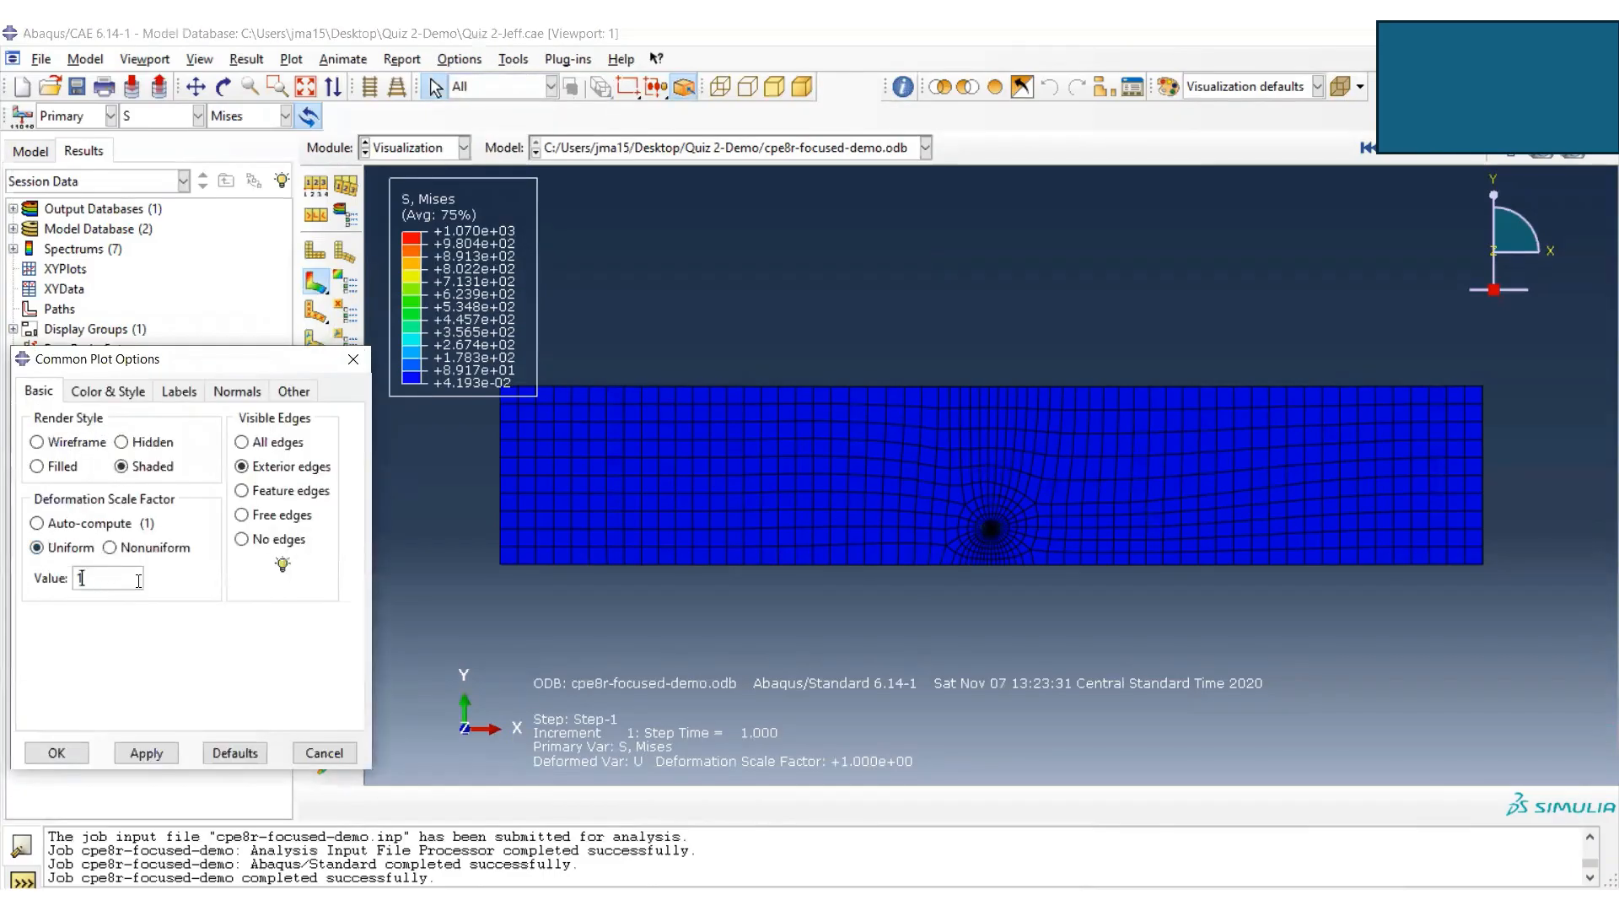
text(20)
click(51, 753)
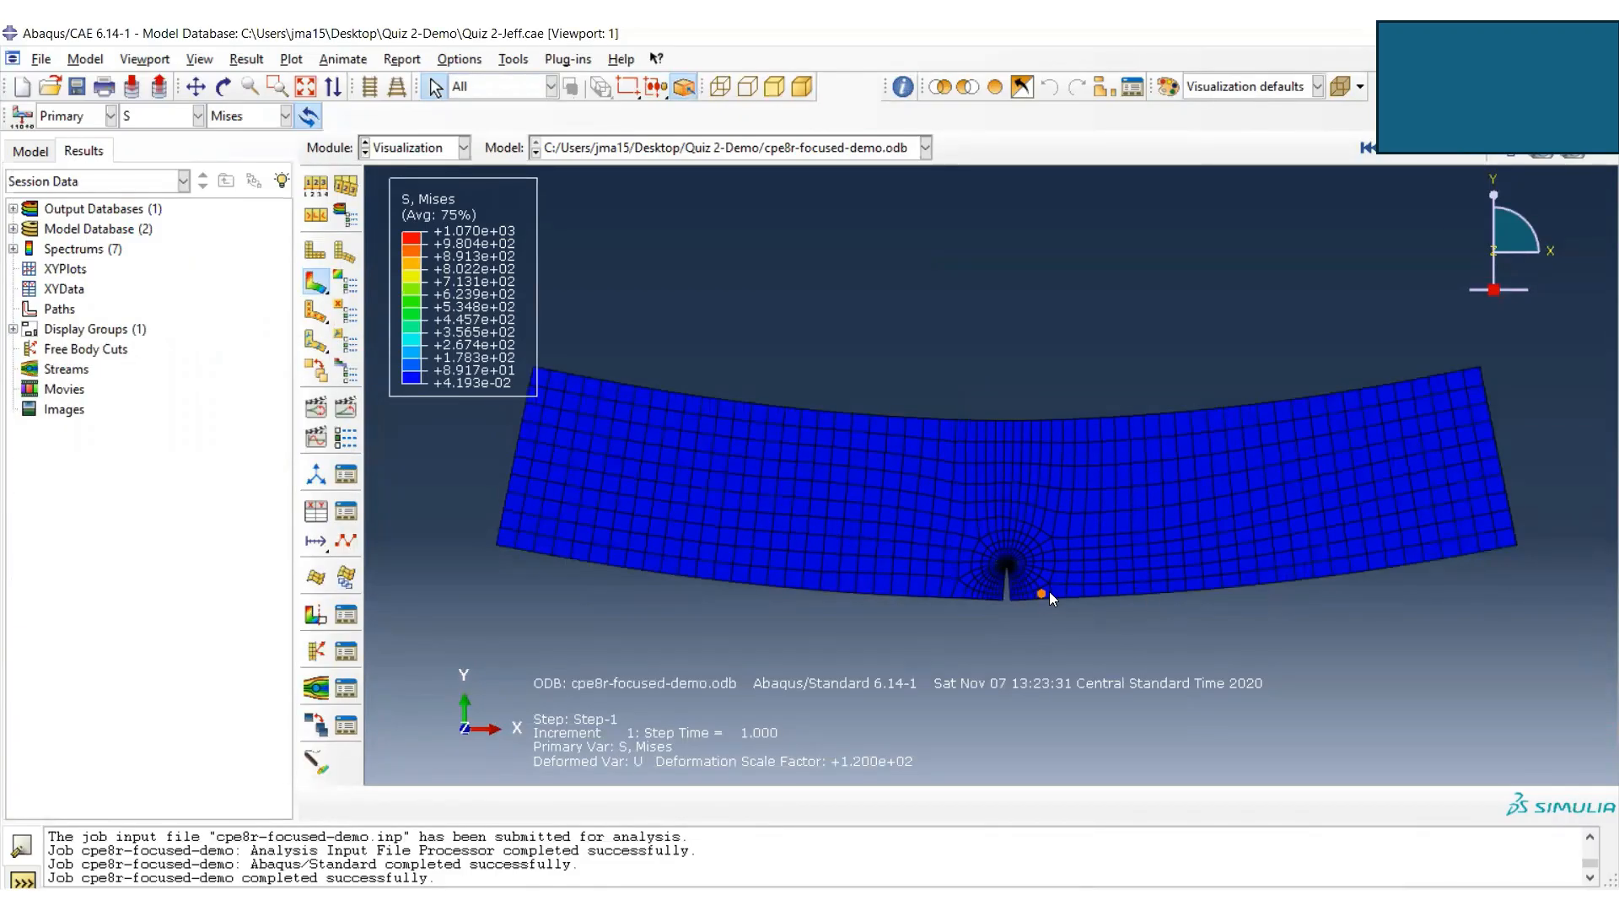
- Play the time-history animation of the beam with looping playback, stop it, and save the model database
click(346, 417)
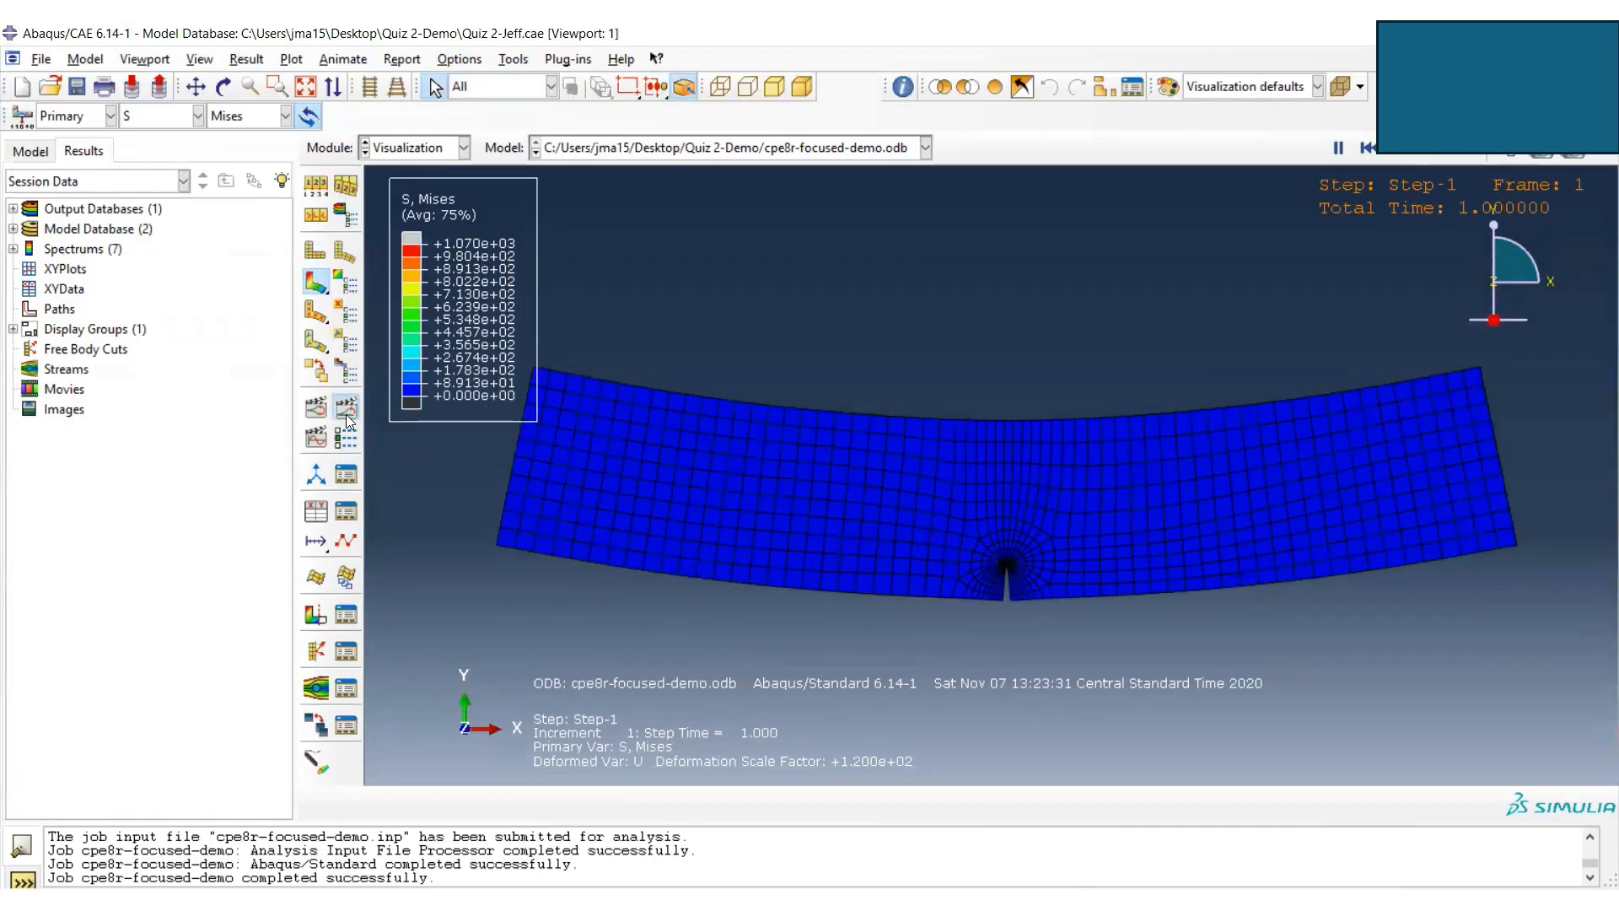
click(347, 442)
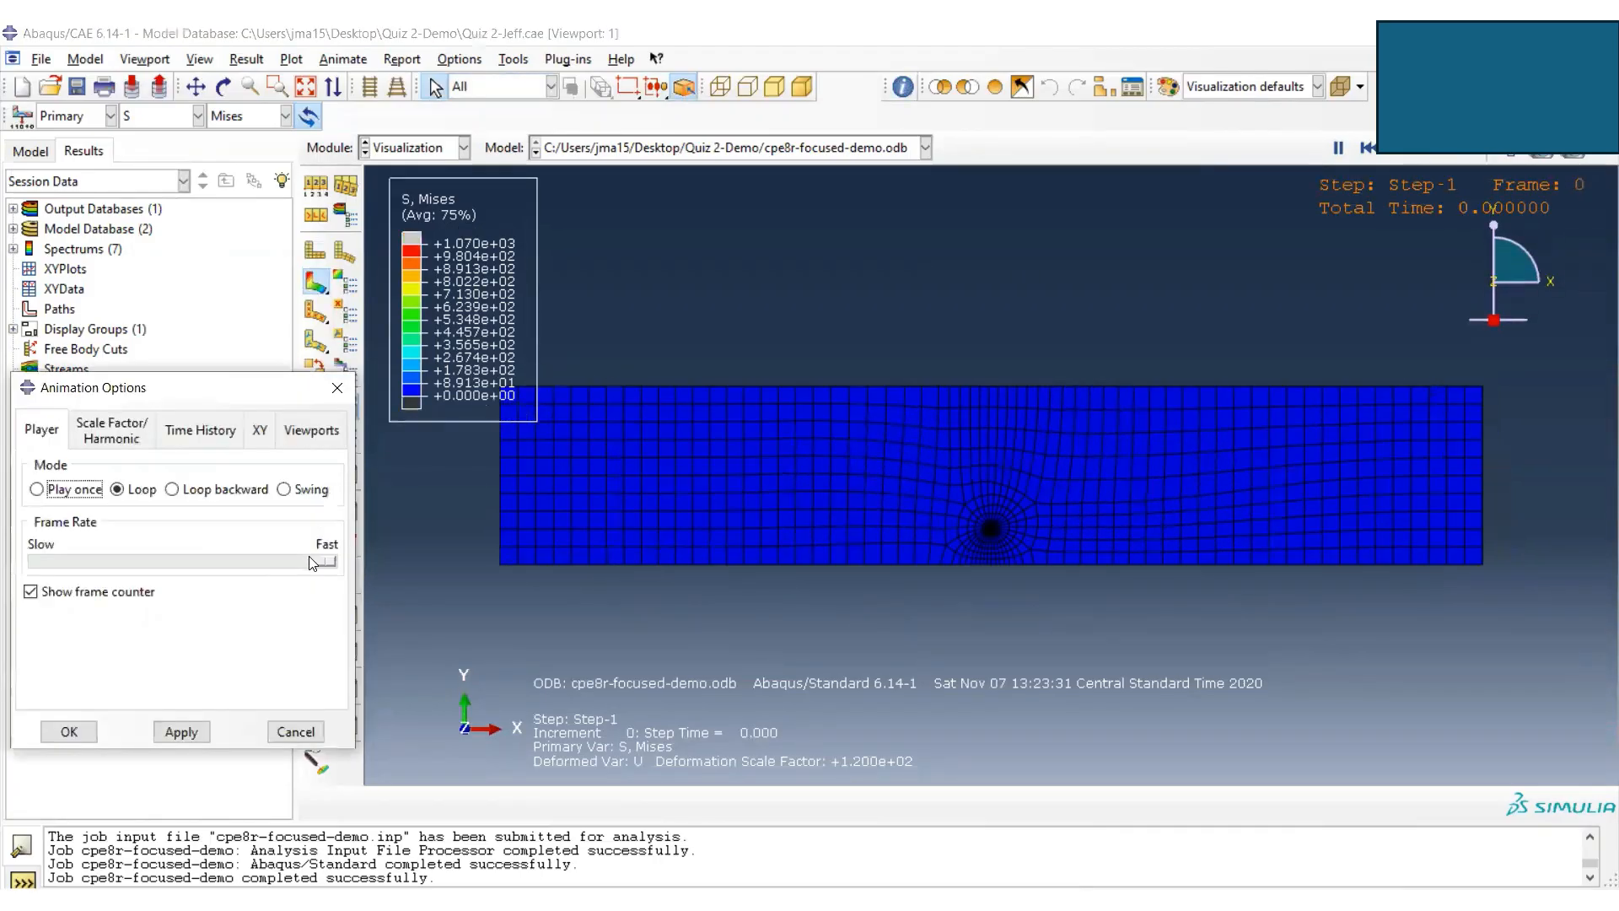
click(69, 731)
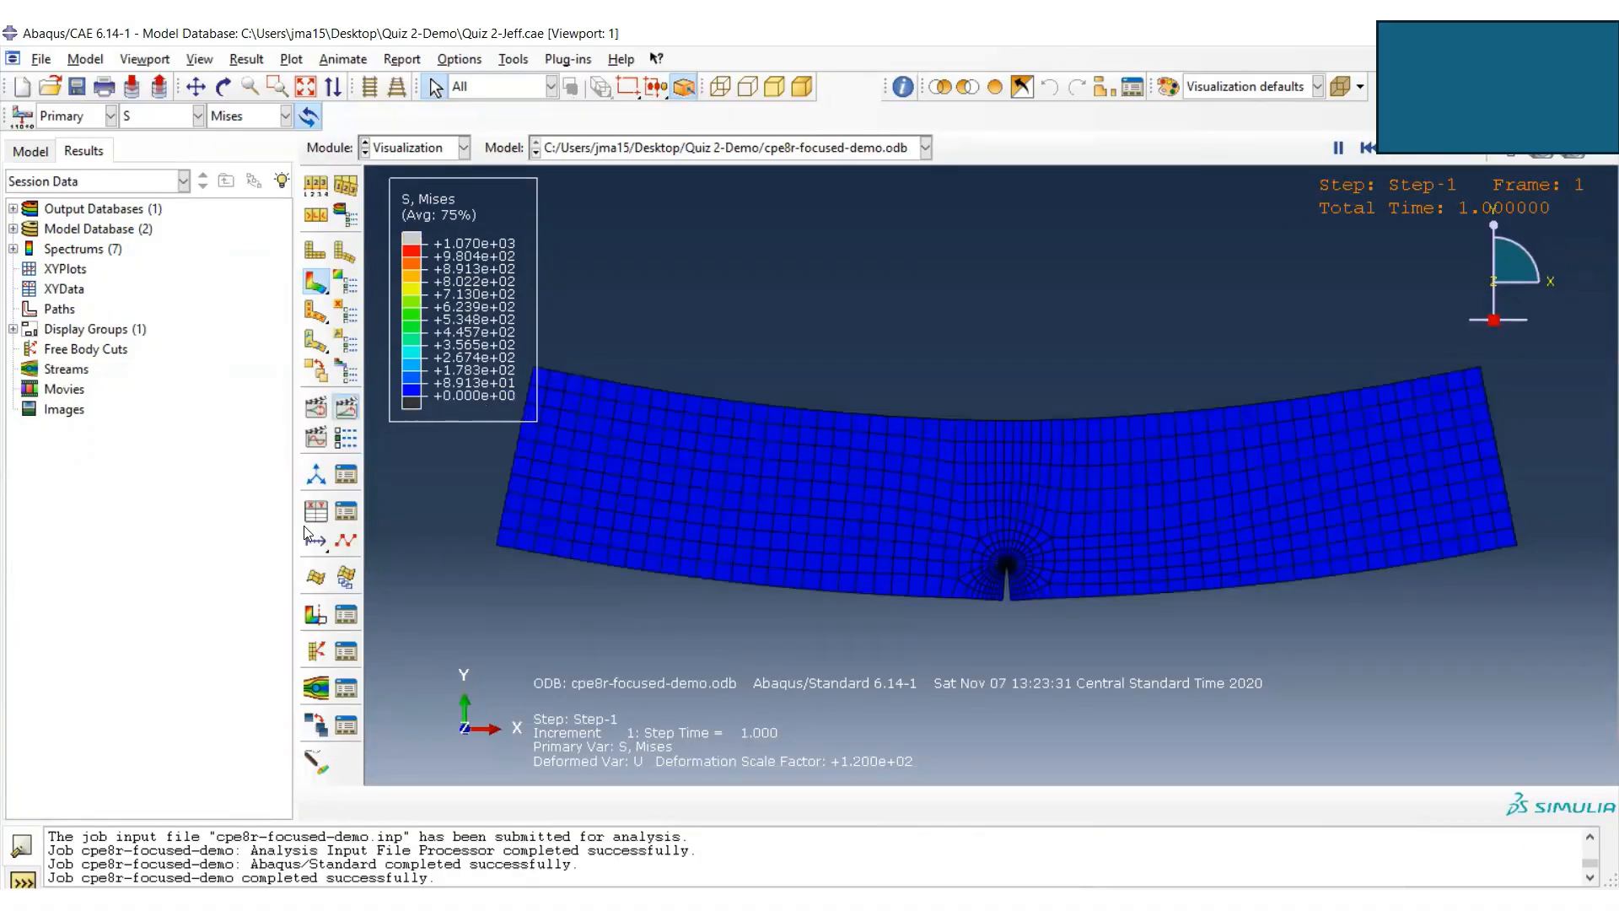
click(346, 408)
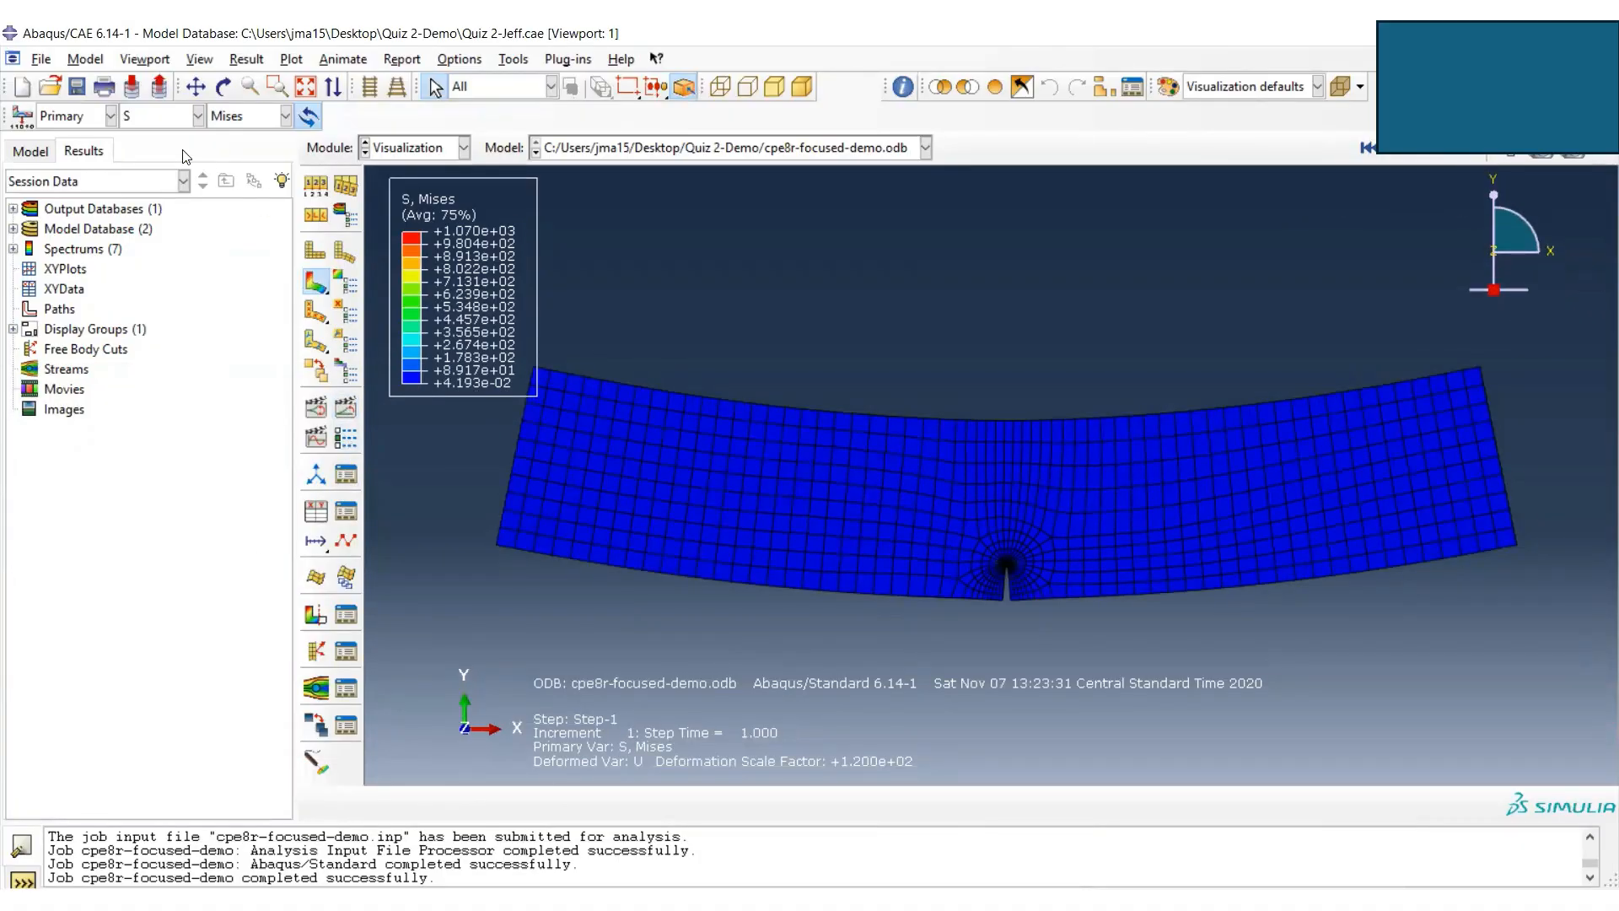
click(77, 87)
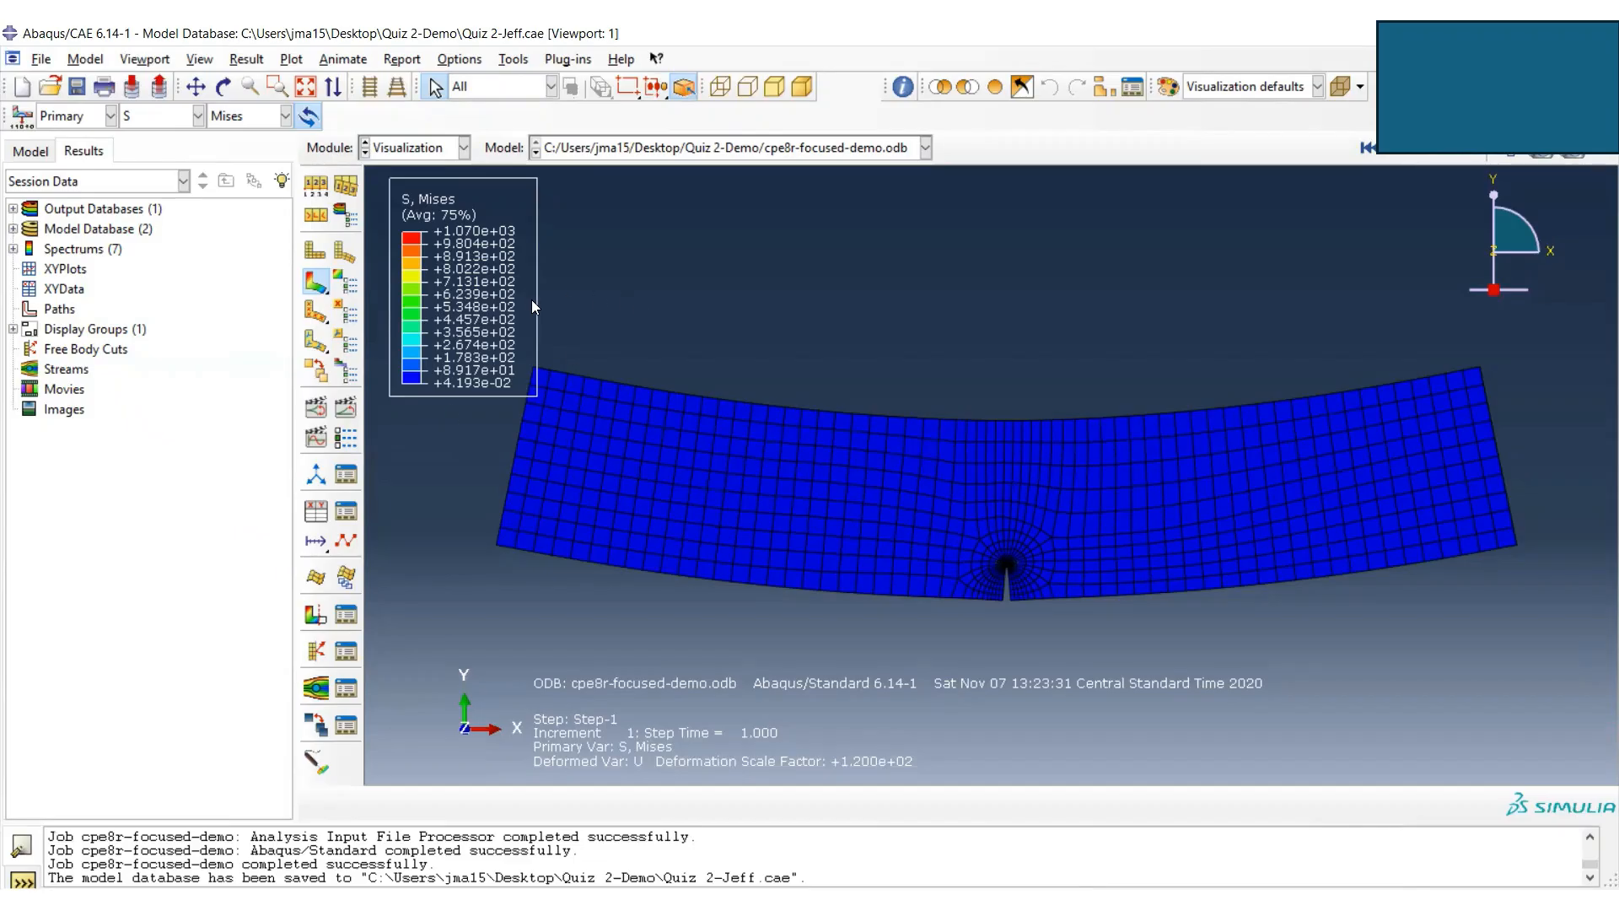
- Display the S11 stress component as the contour plot's primary field output variable
click(262, 61)
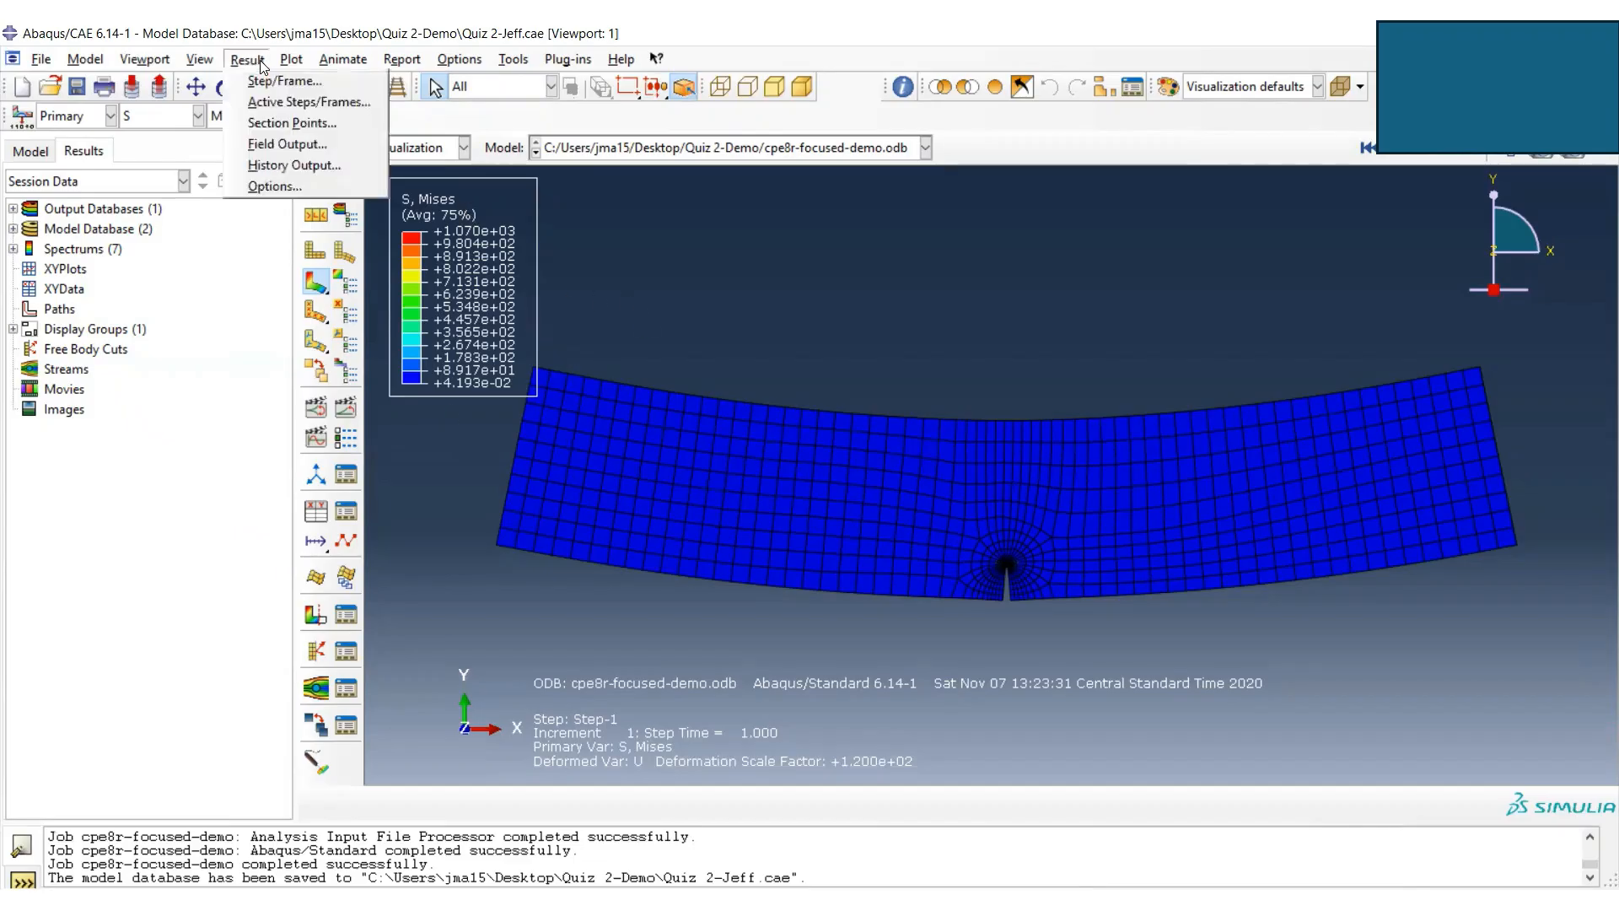
click(294, 143)
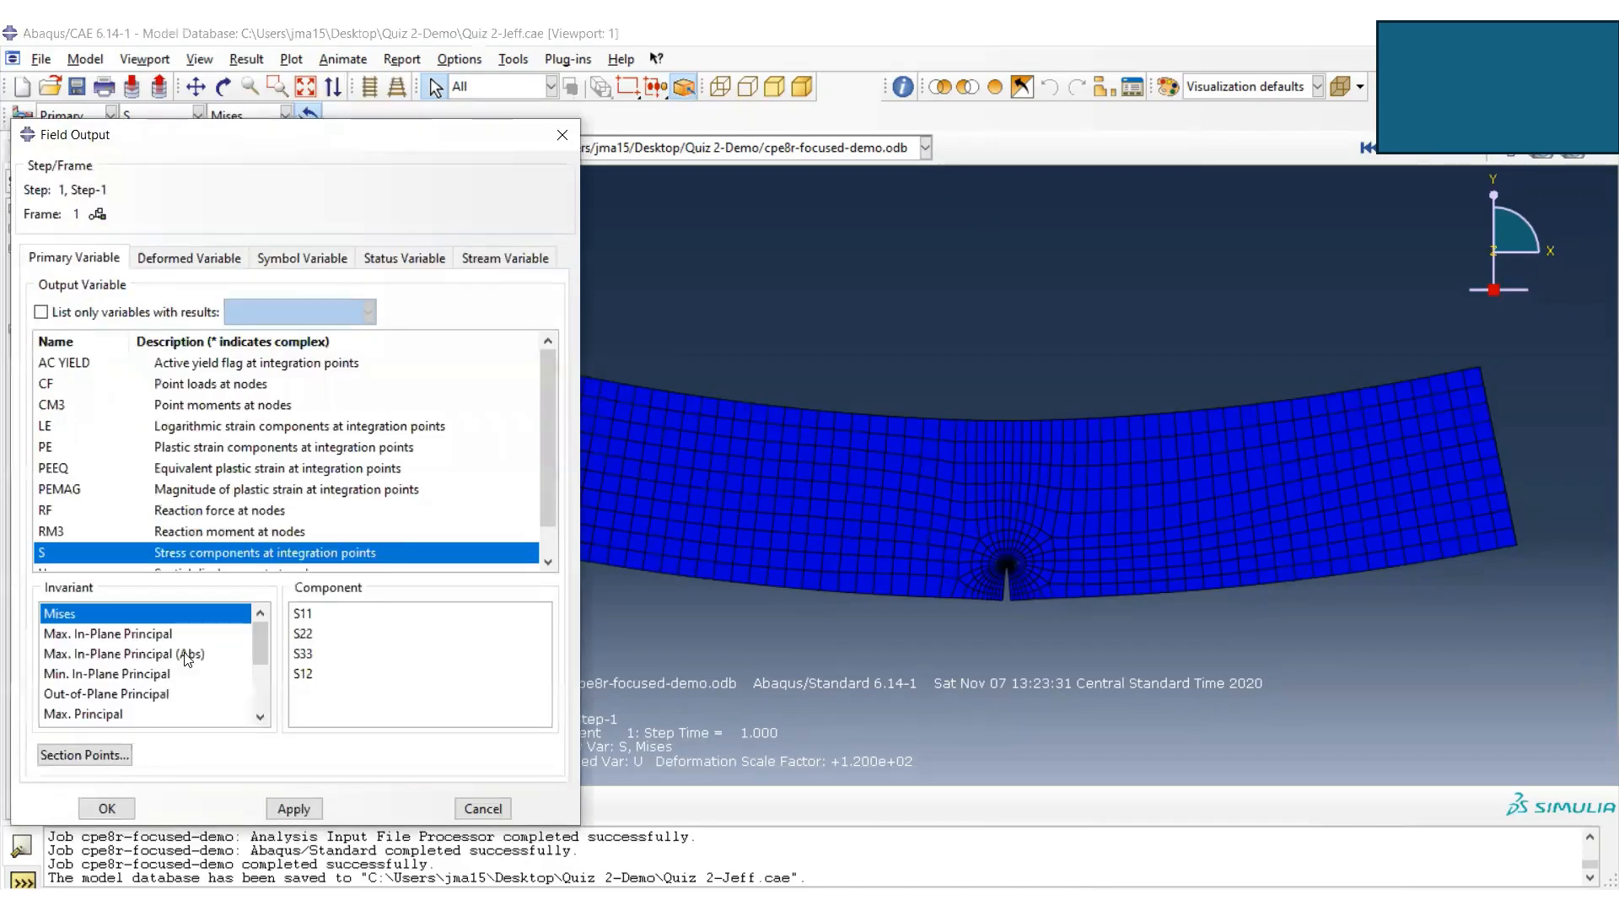
click(305, 613)
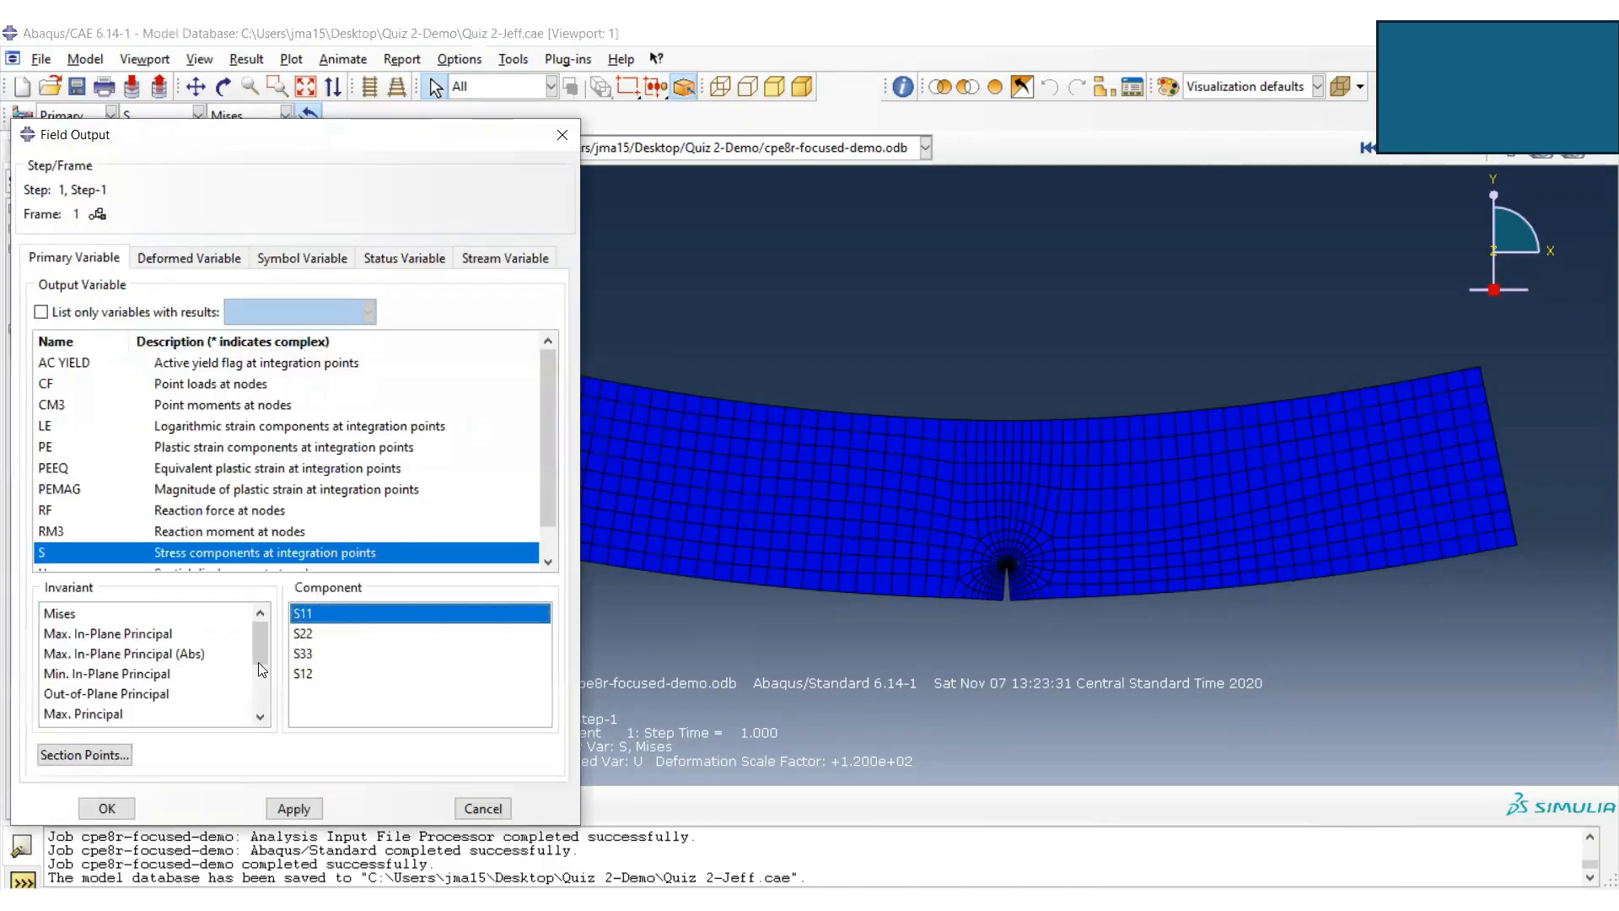
click(107, 808)
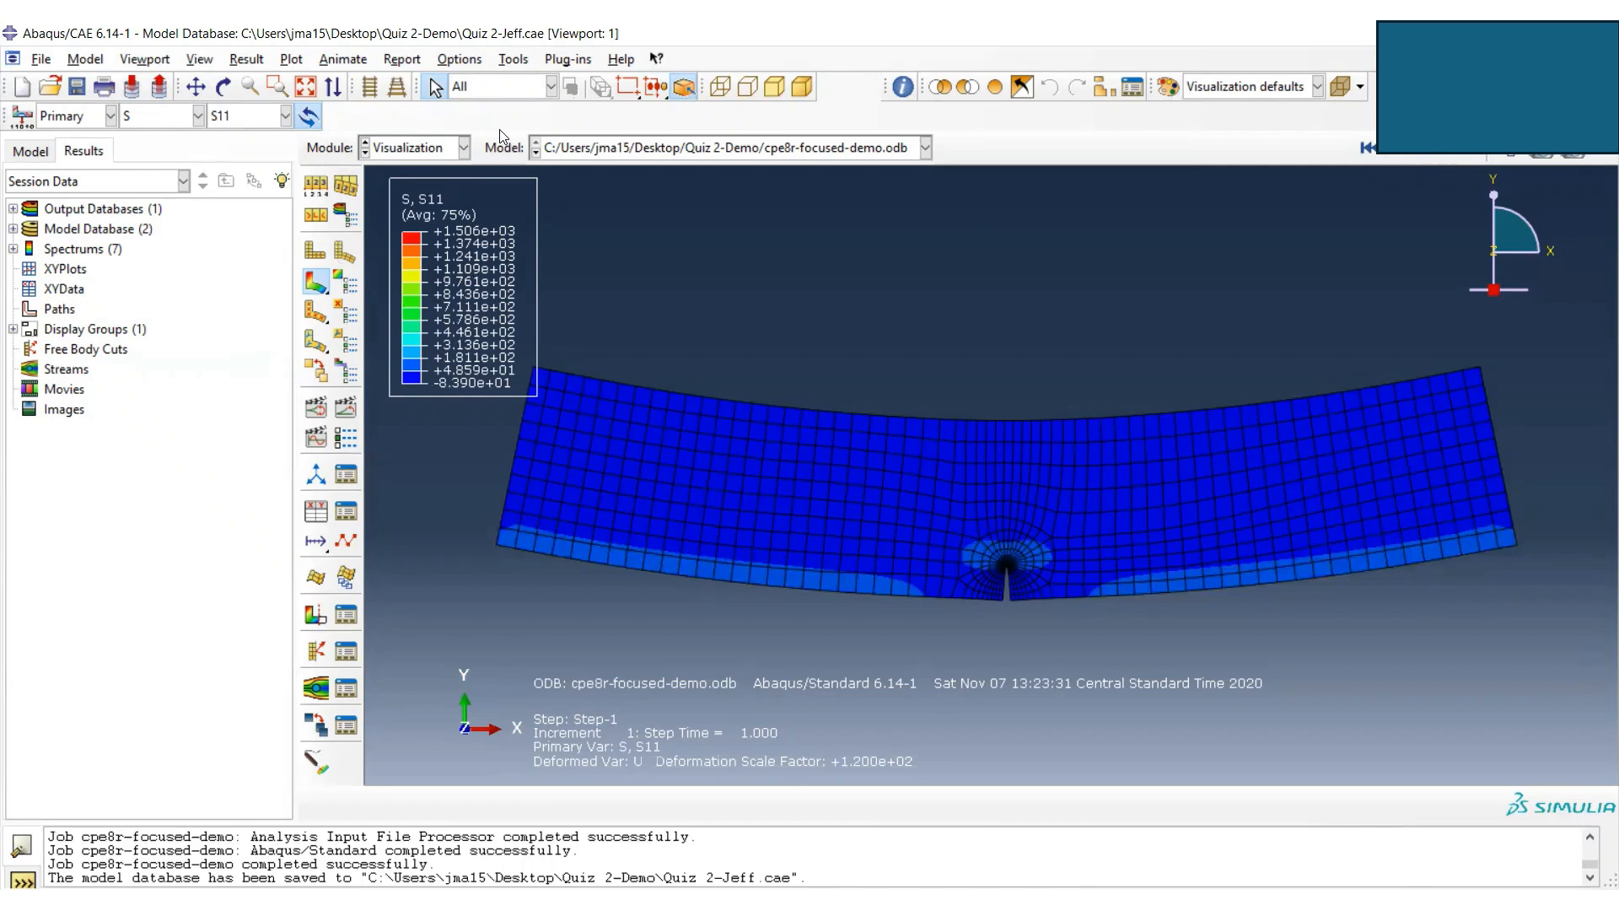
- Switch the contour plot of the deformed beam to the S22 stress component
click(249, 60)
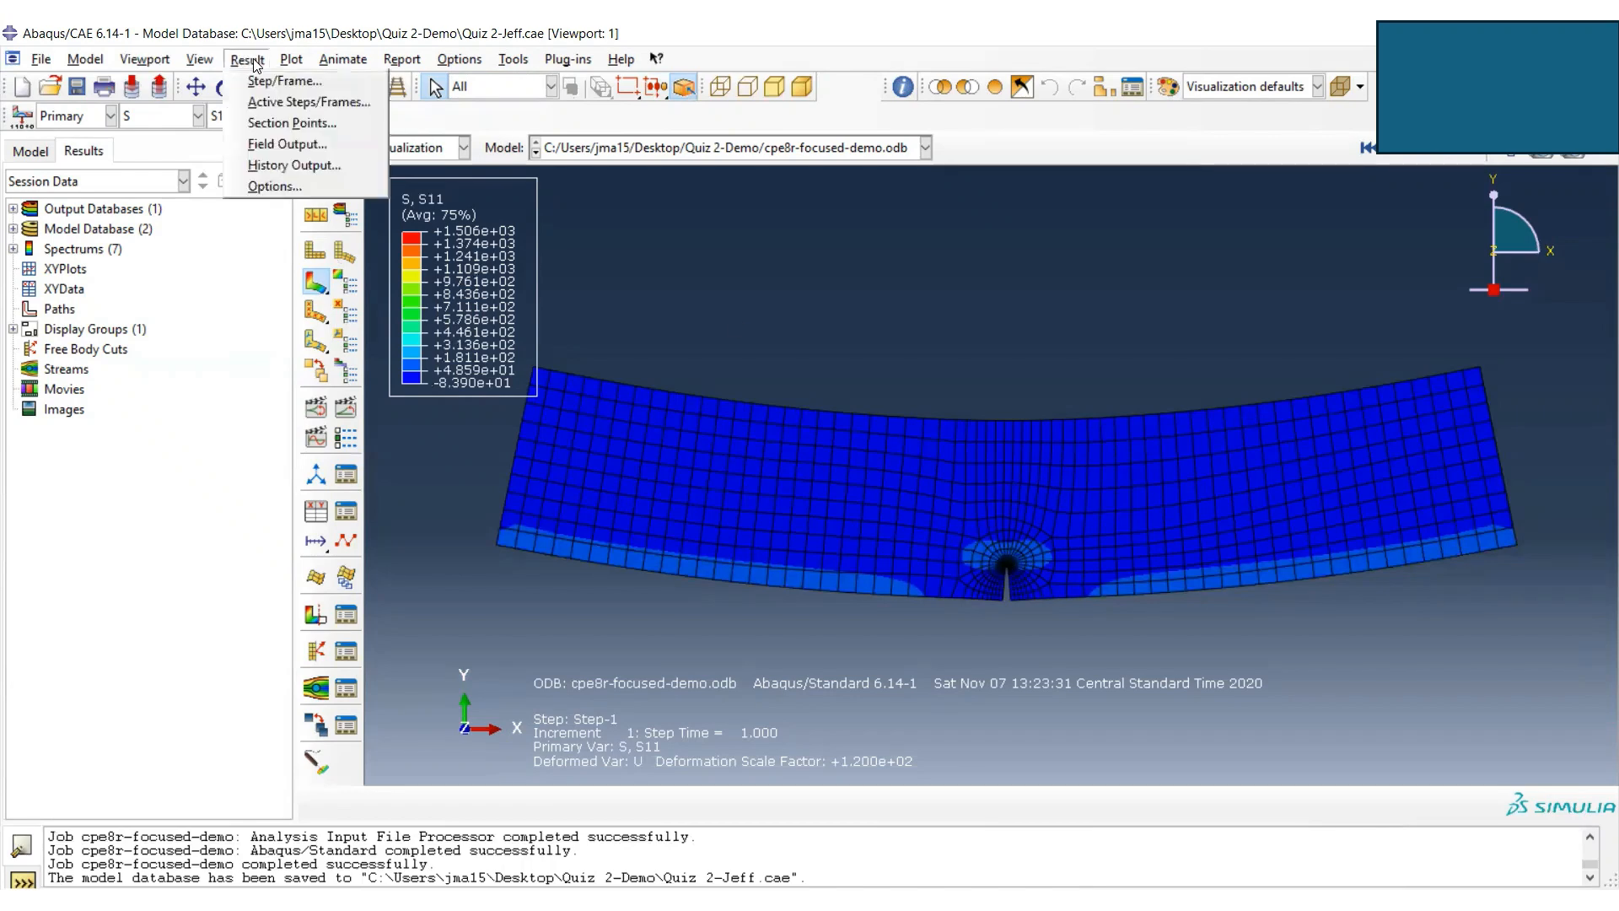
click(296, 145)
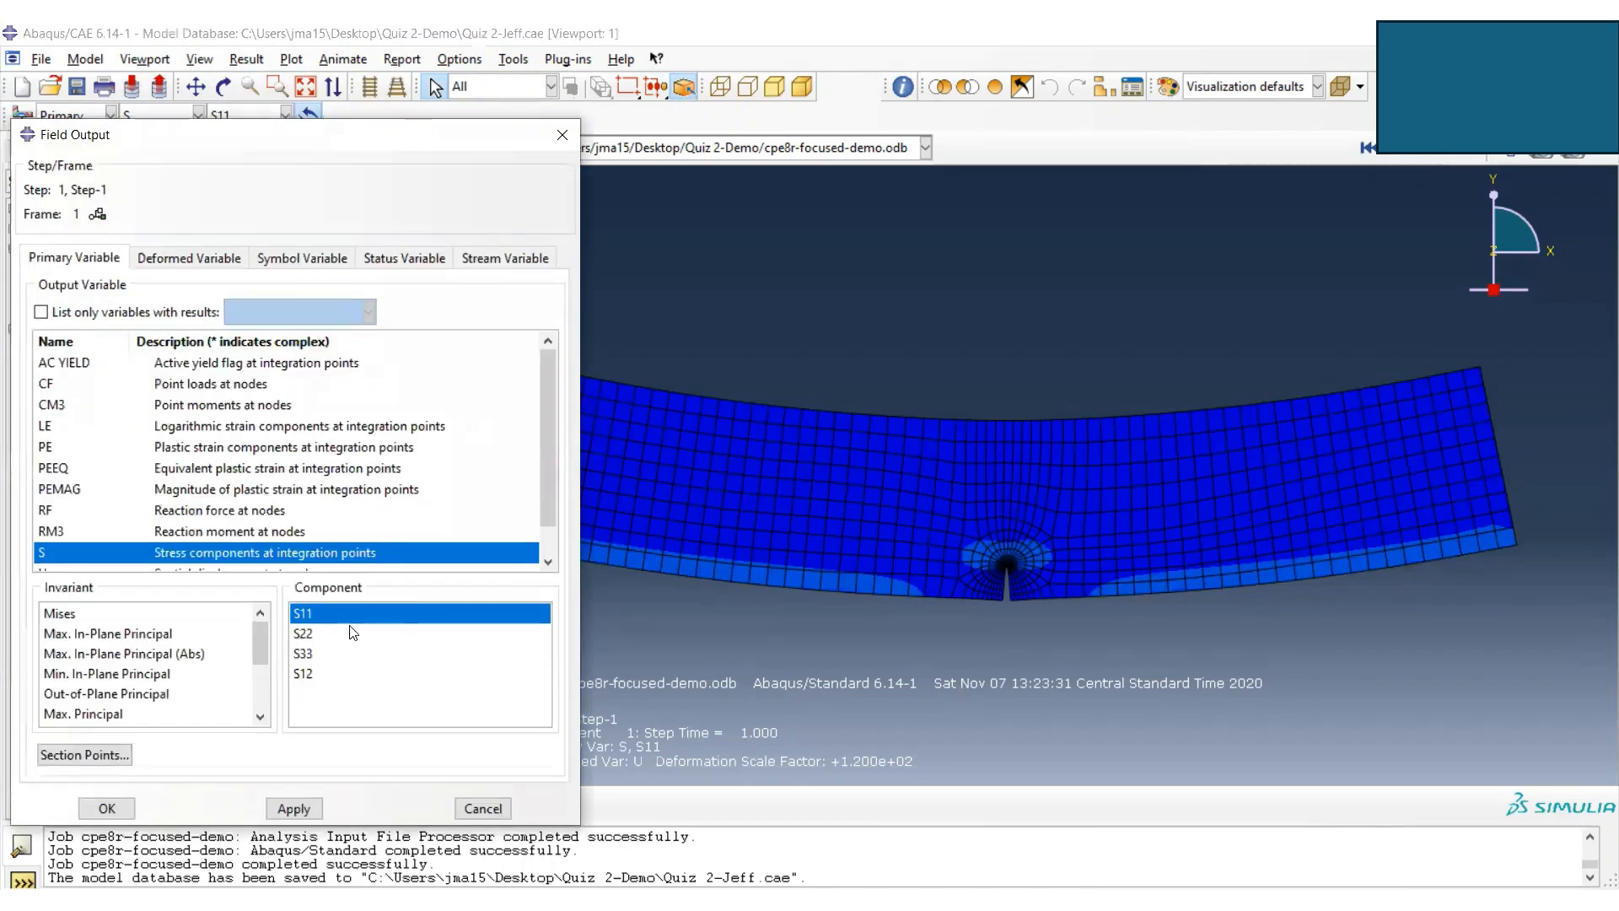
click(344, 633)
click(106, 809)
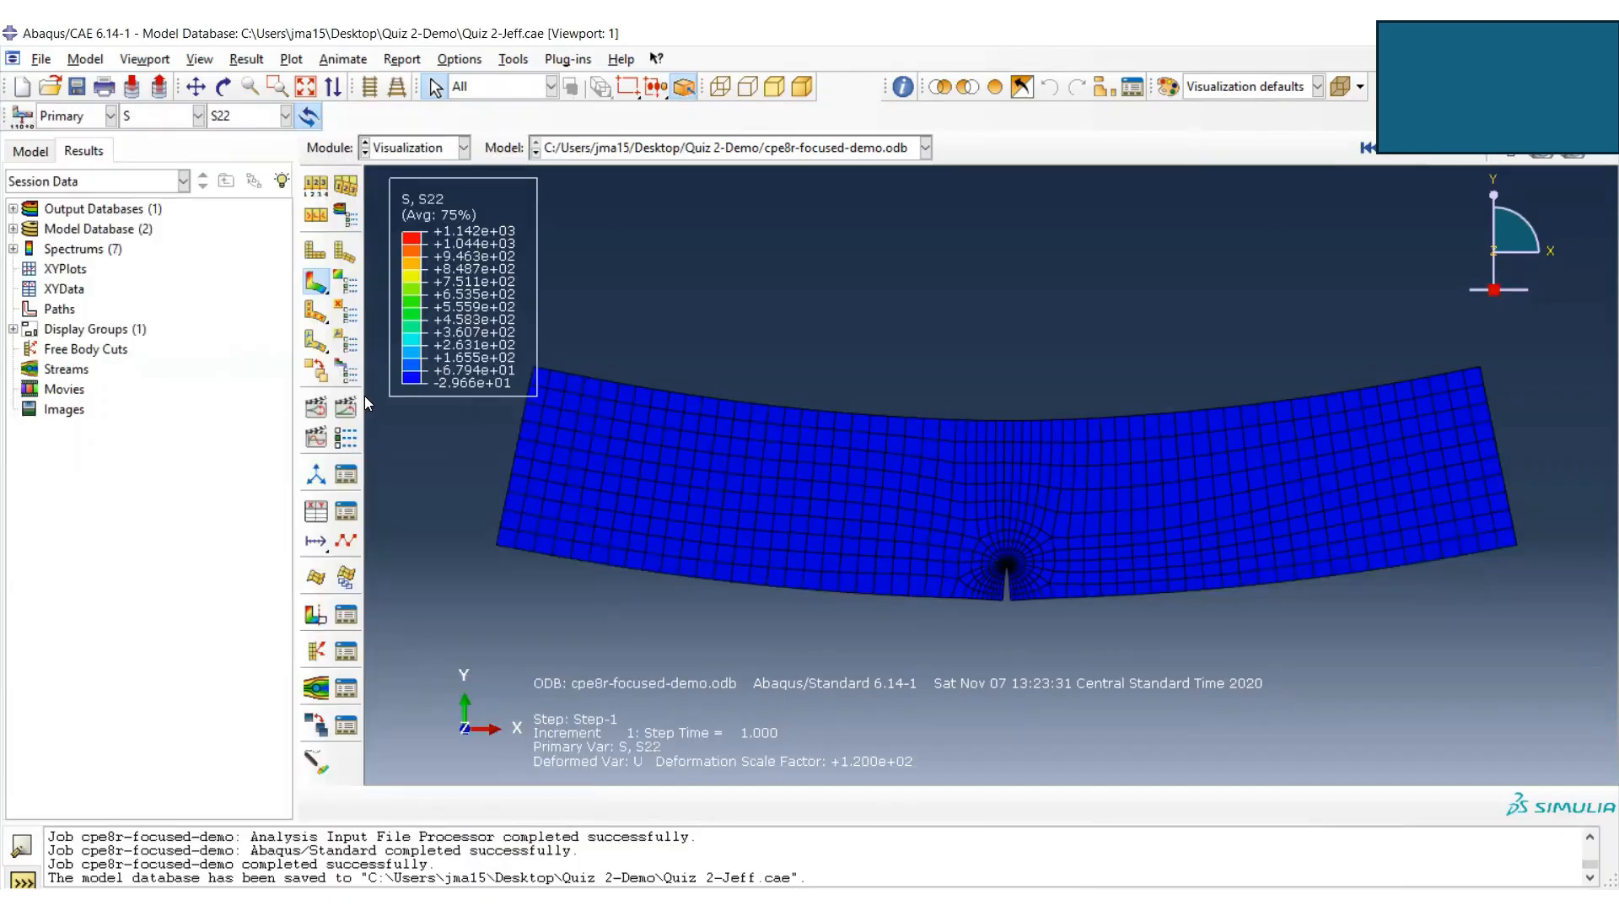
- Switch the contour plot of the deformed beam to the S33 stress component
click(246, 61)
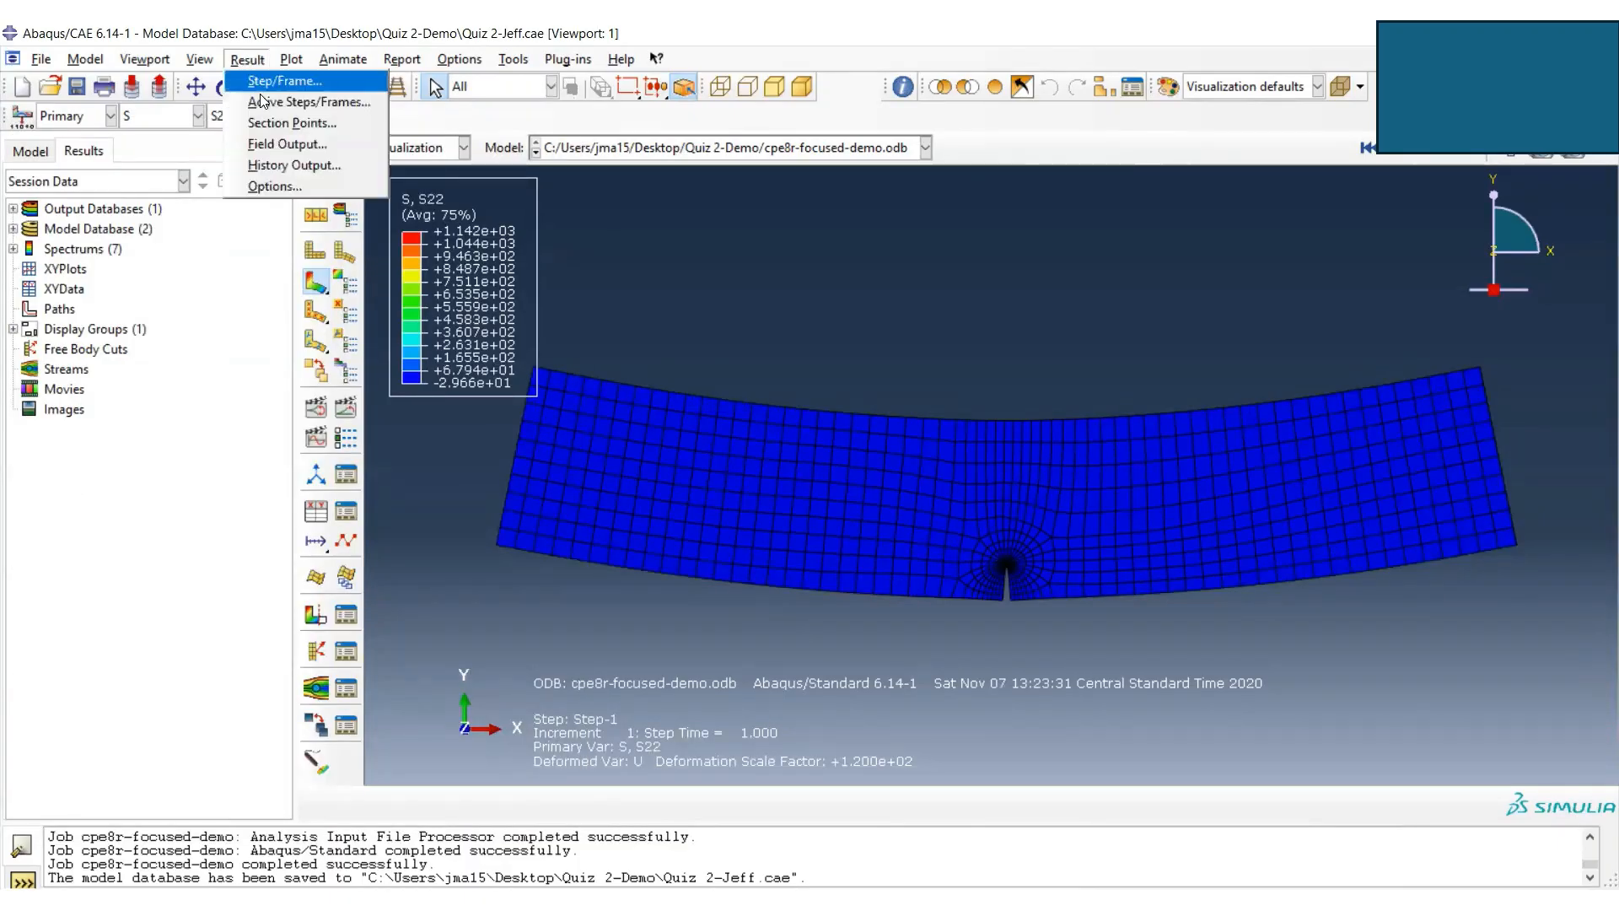
click(287, 144)
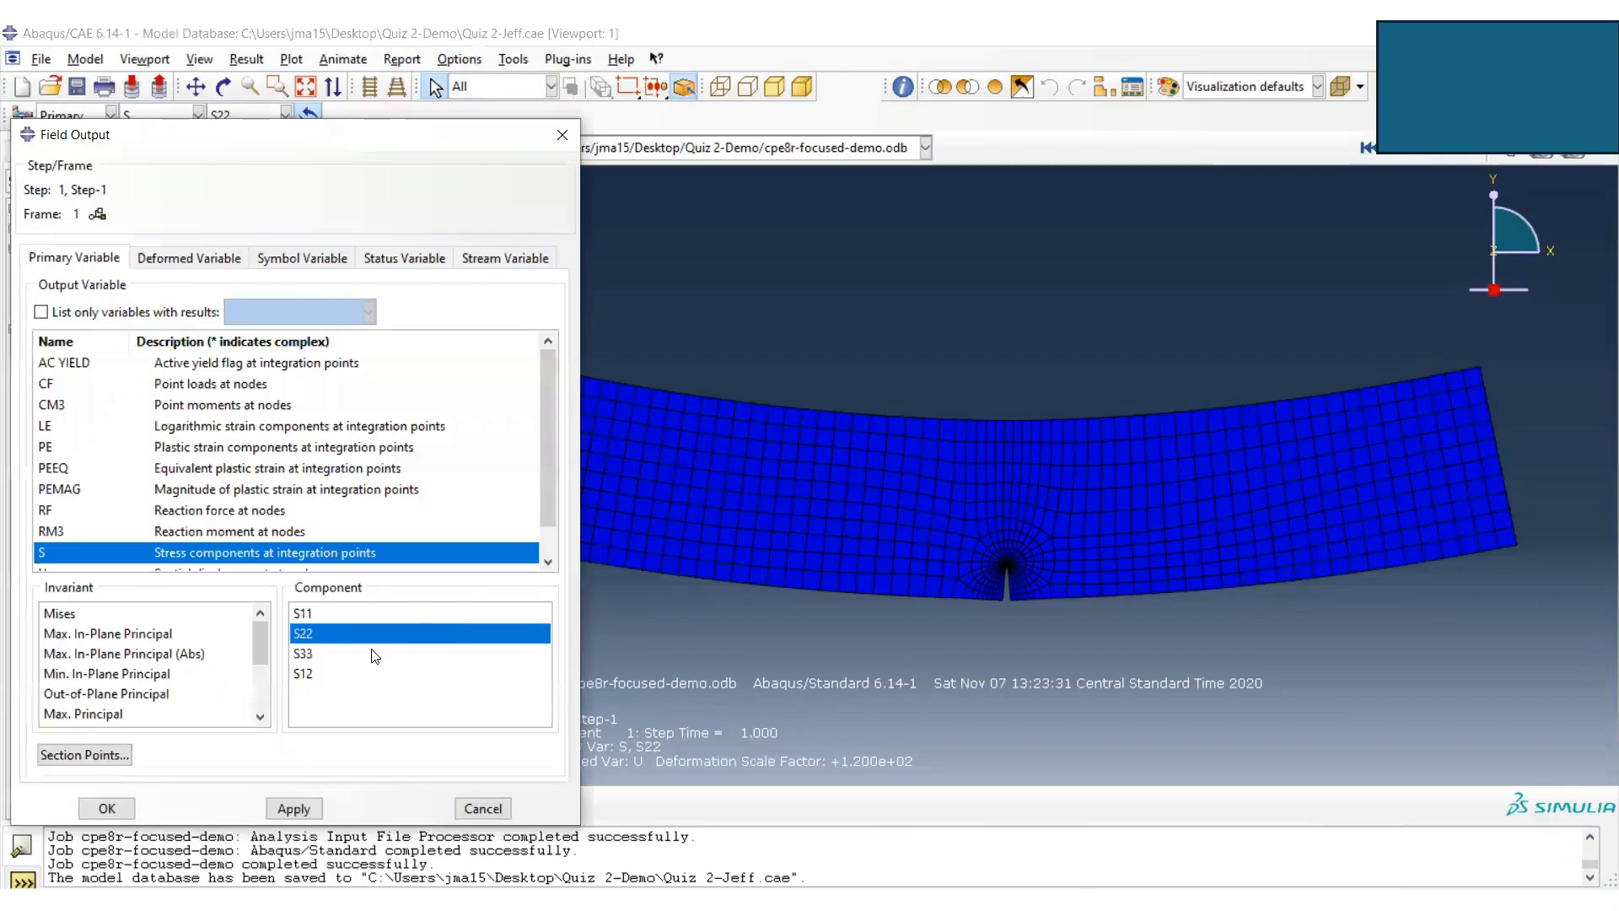
click(354, 654)
click(107, 809)
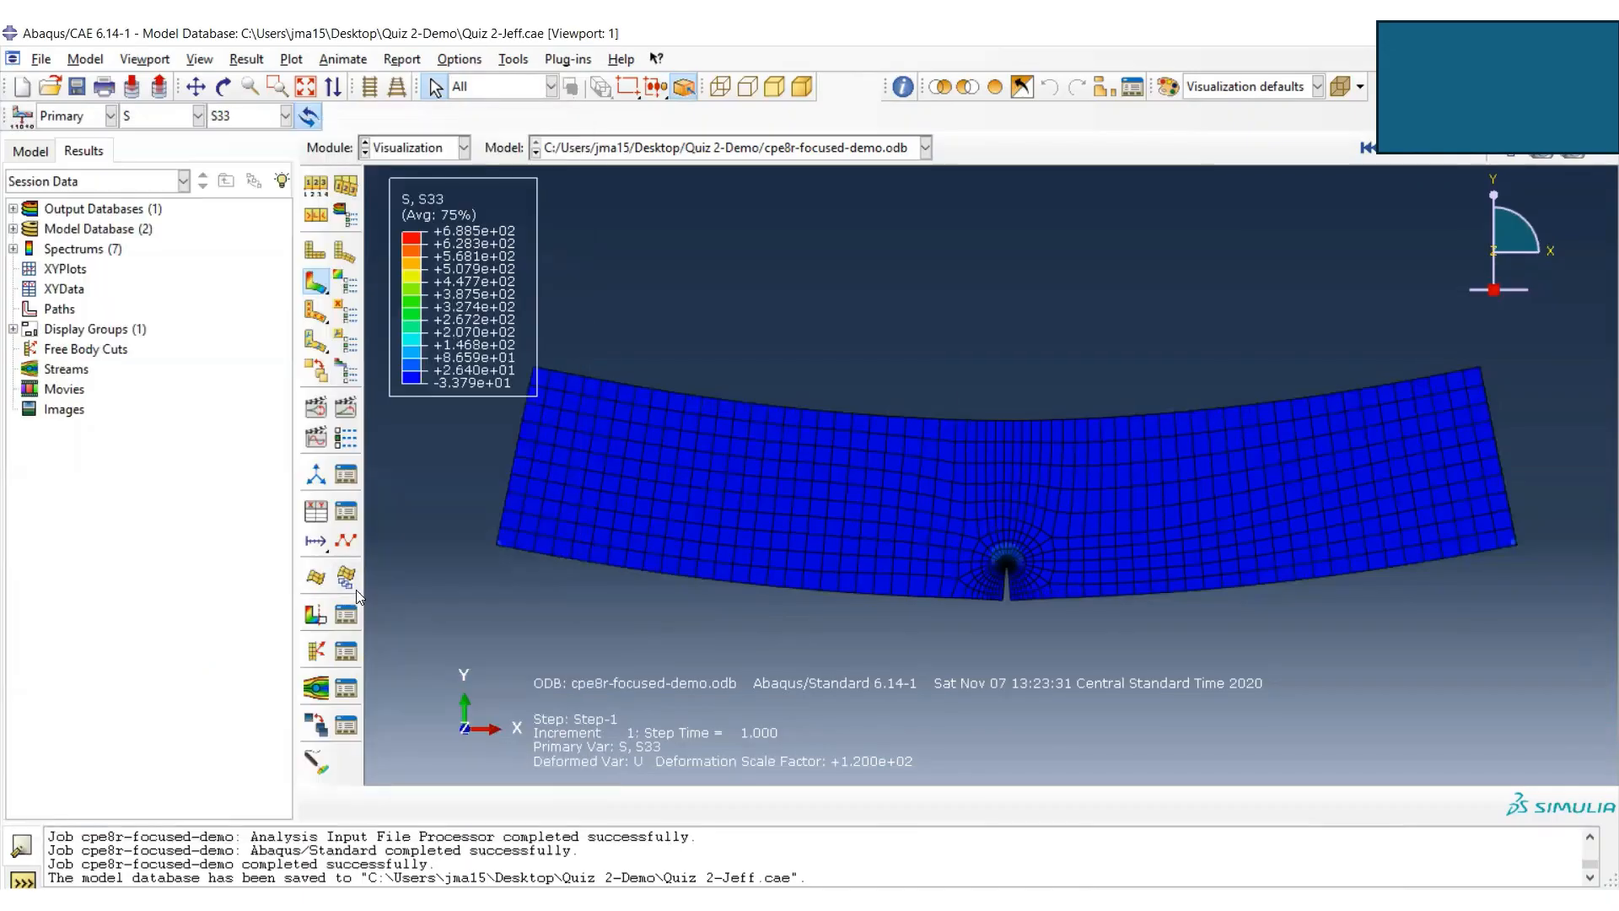
- Switch the contour plot of the deformed beam to the S12 shear stress component
click(247, 59)
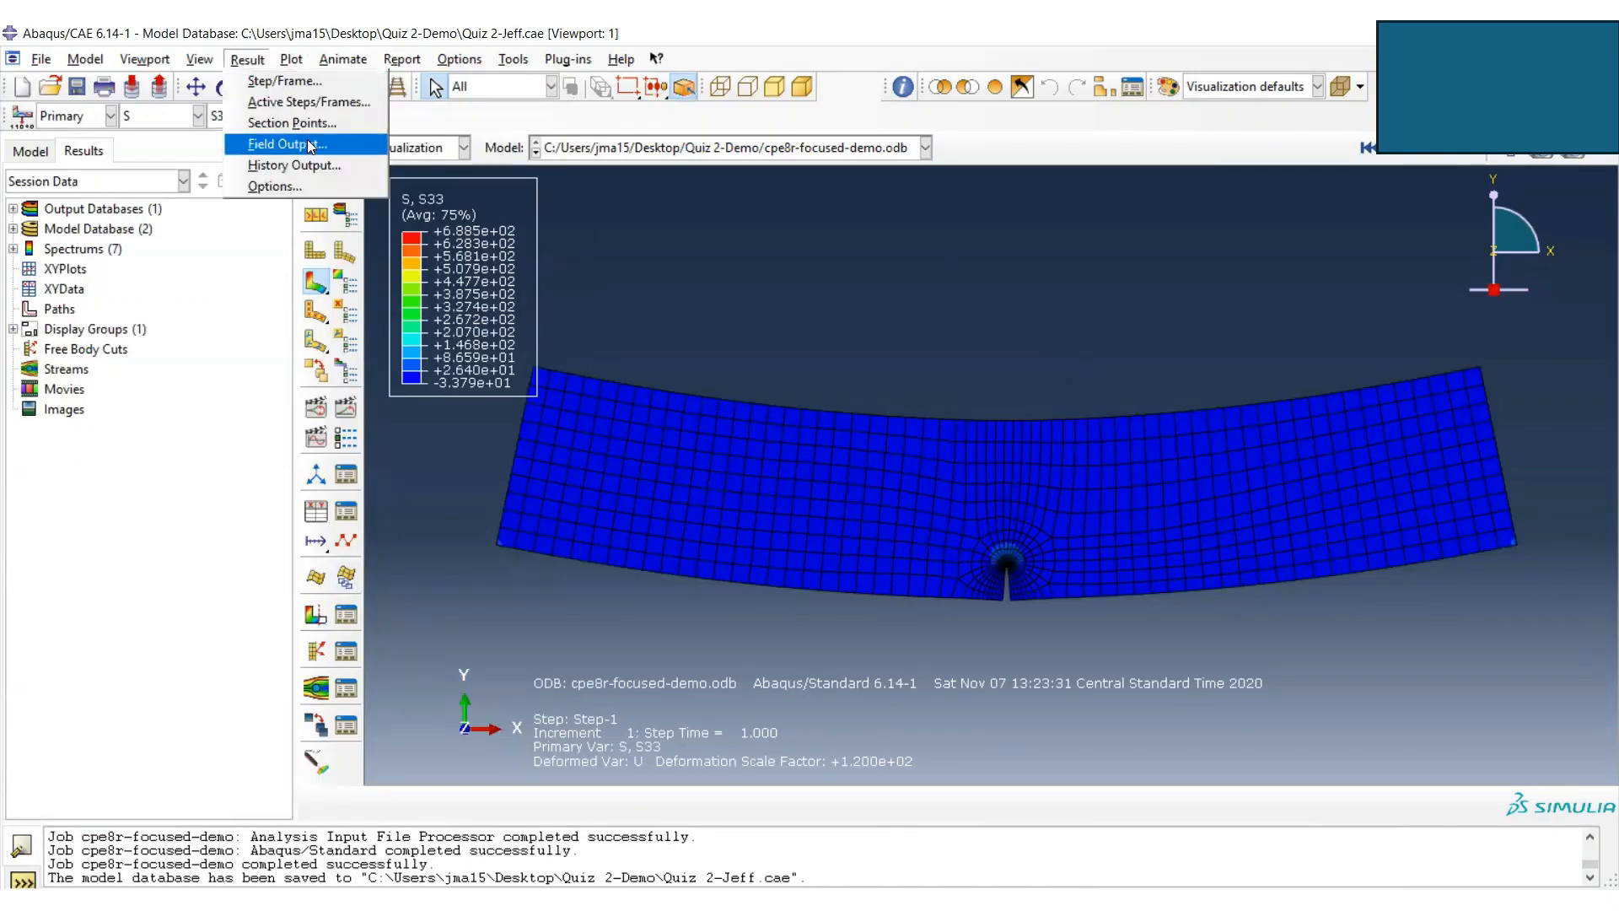
click(319, 147)
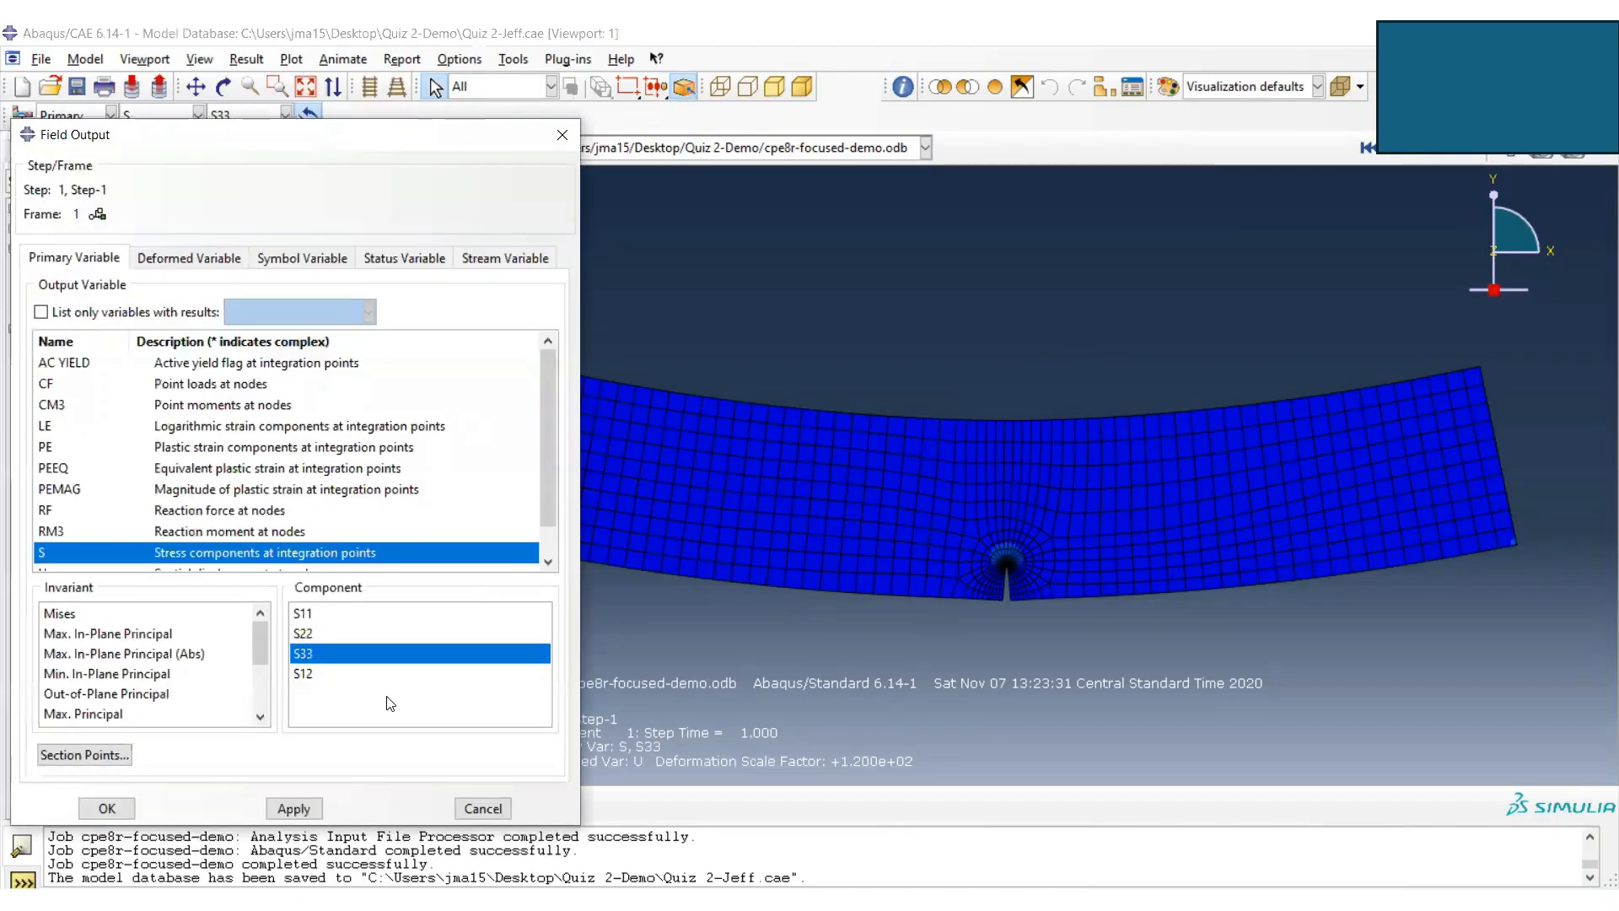
click(337, 673)
click(103, 813)
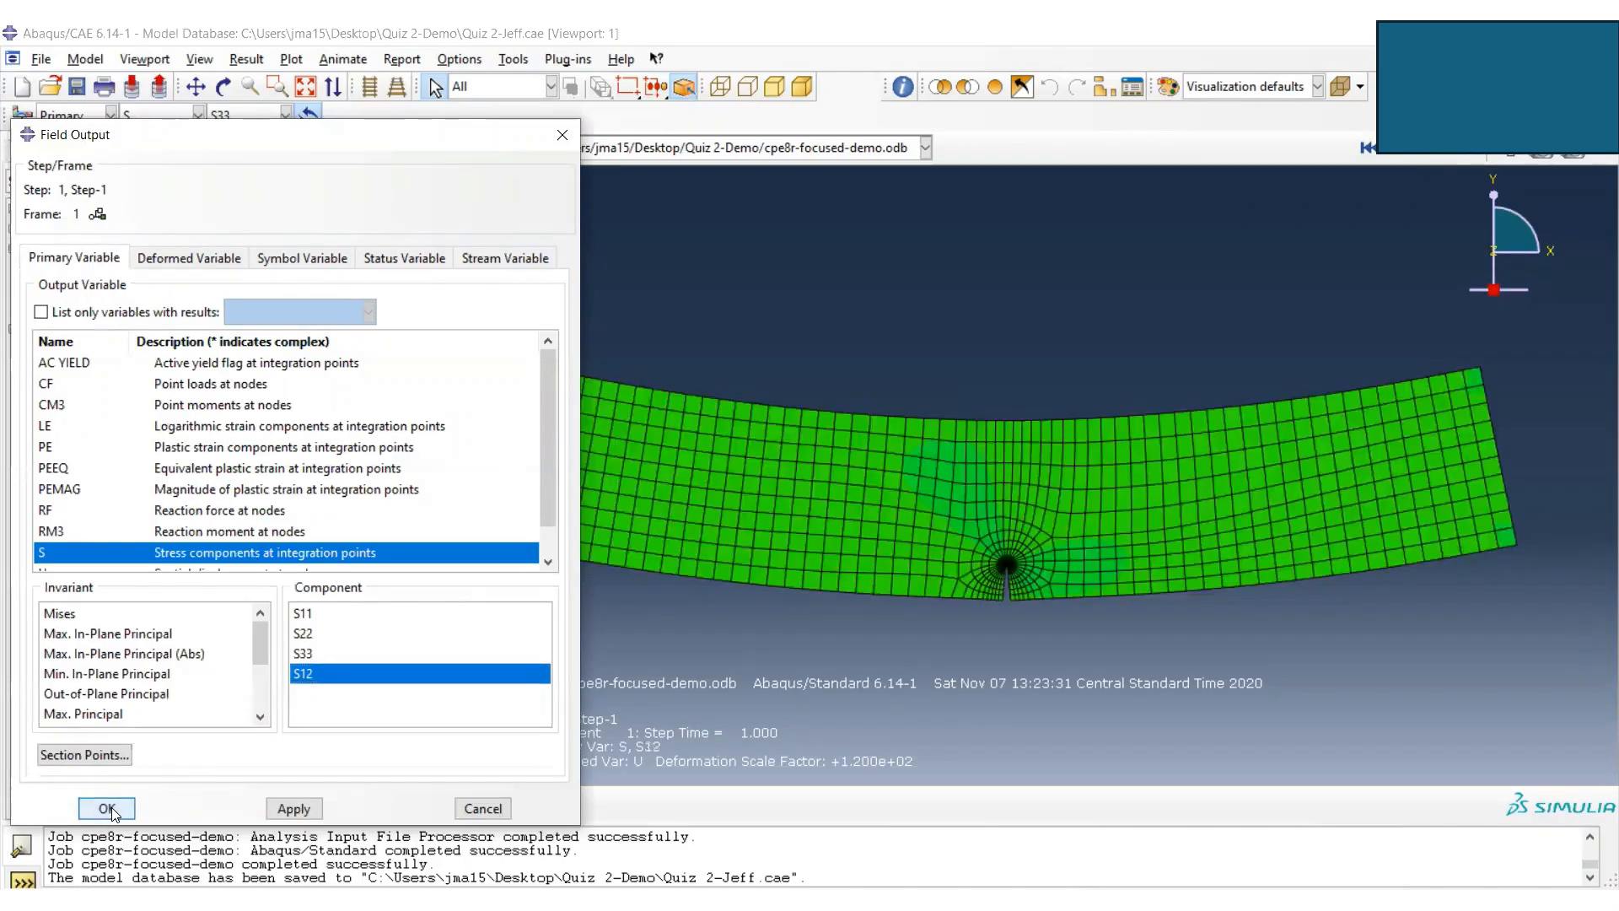
- Plot the vertical displacement component U2 of the spatial displacement U as contours on the deformed beam
click(253, 59)
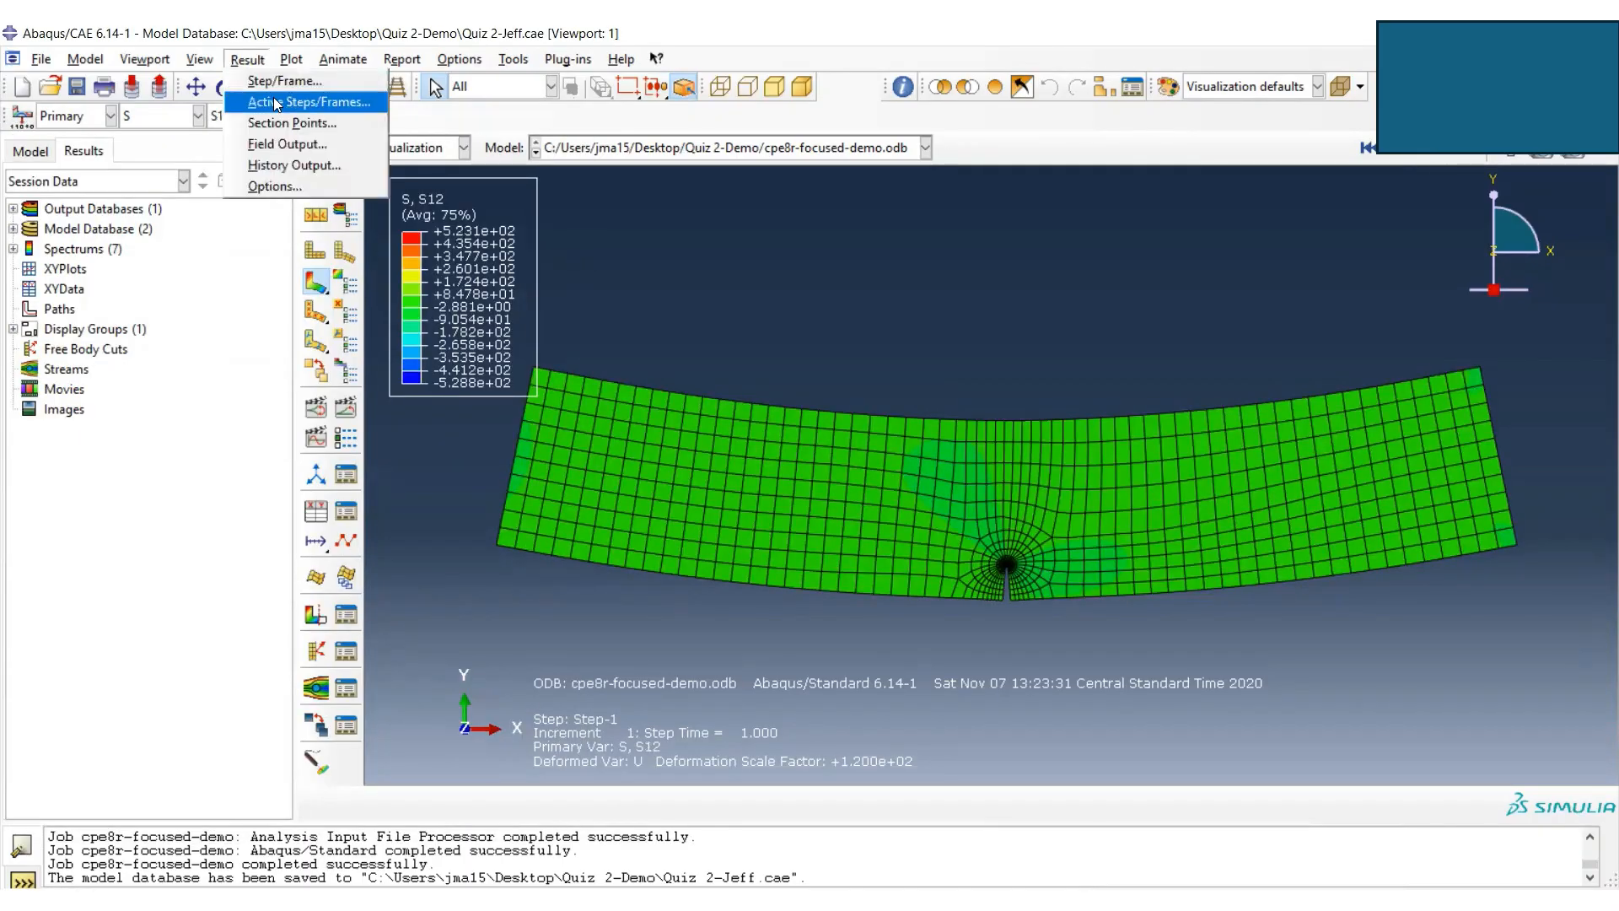
click(280, 141)
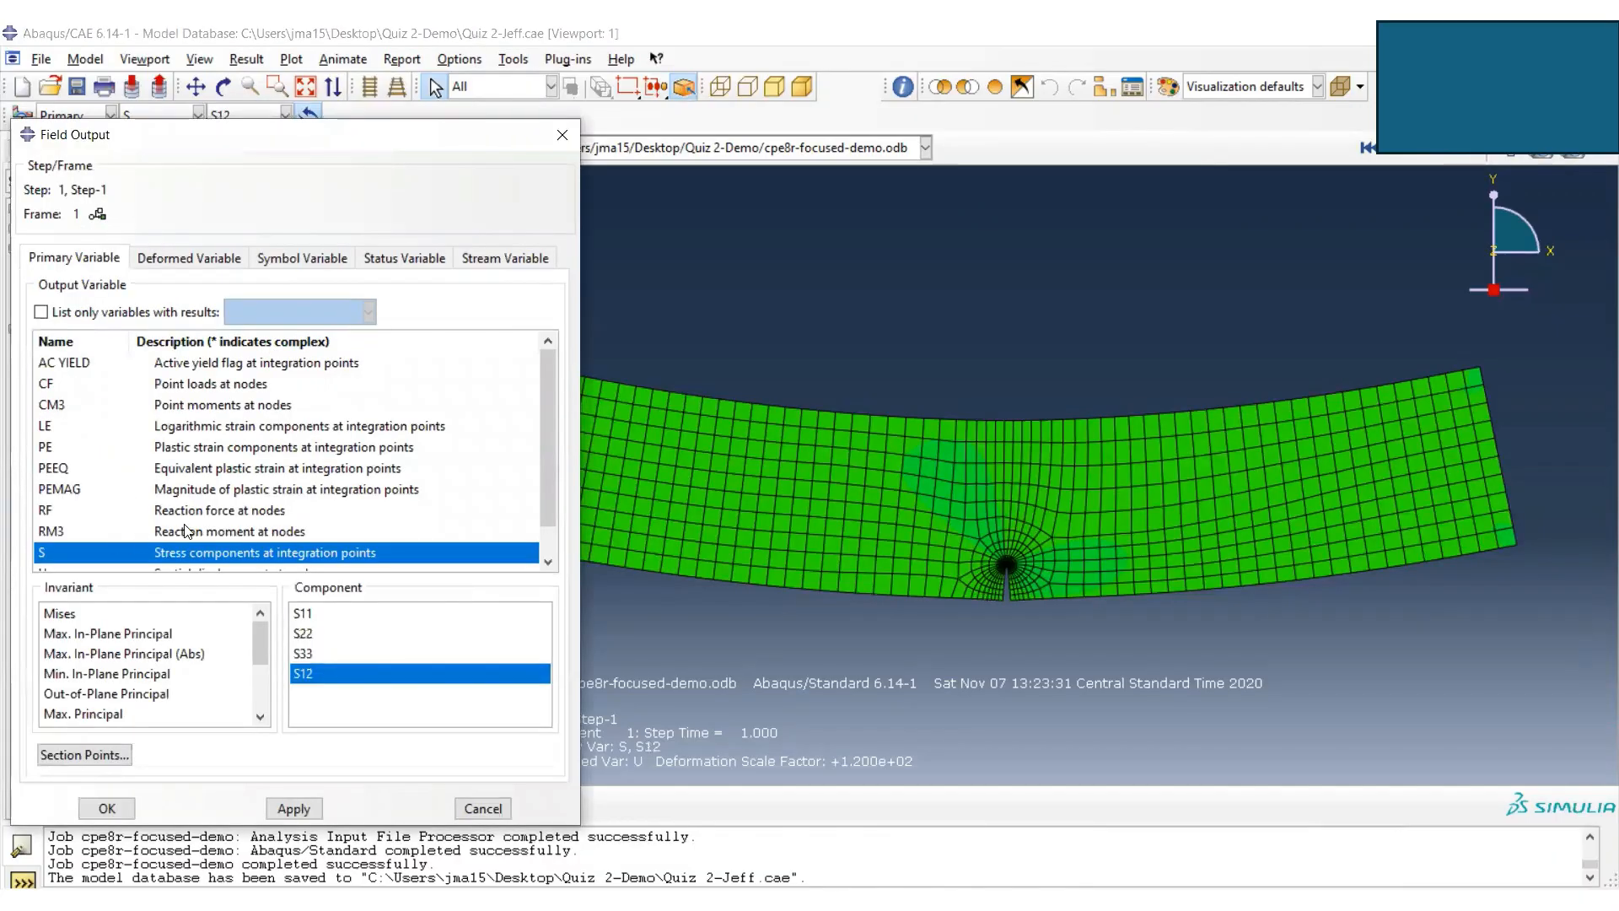
scroll(205, 528, down, 1)
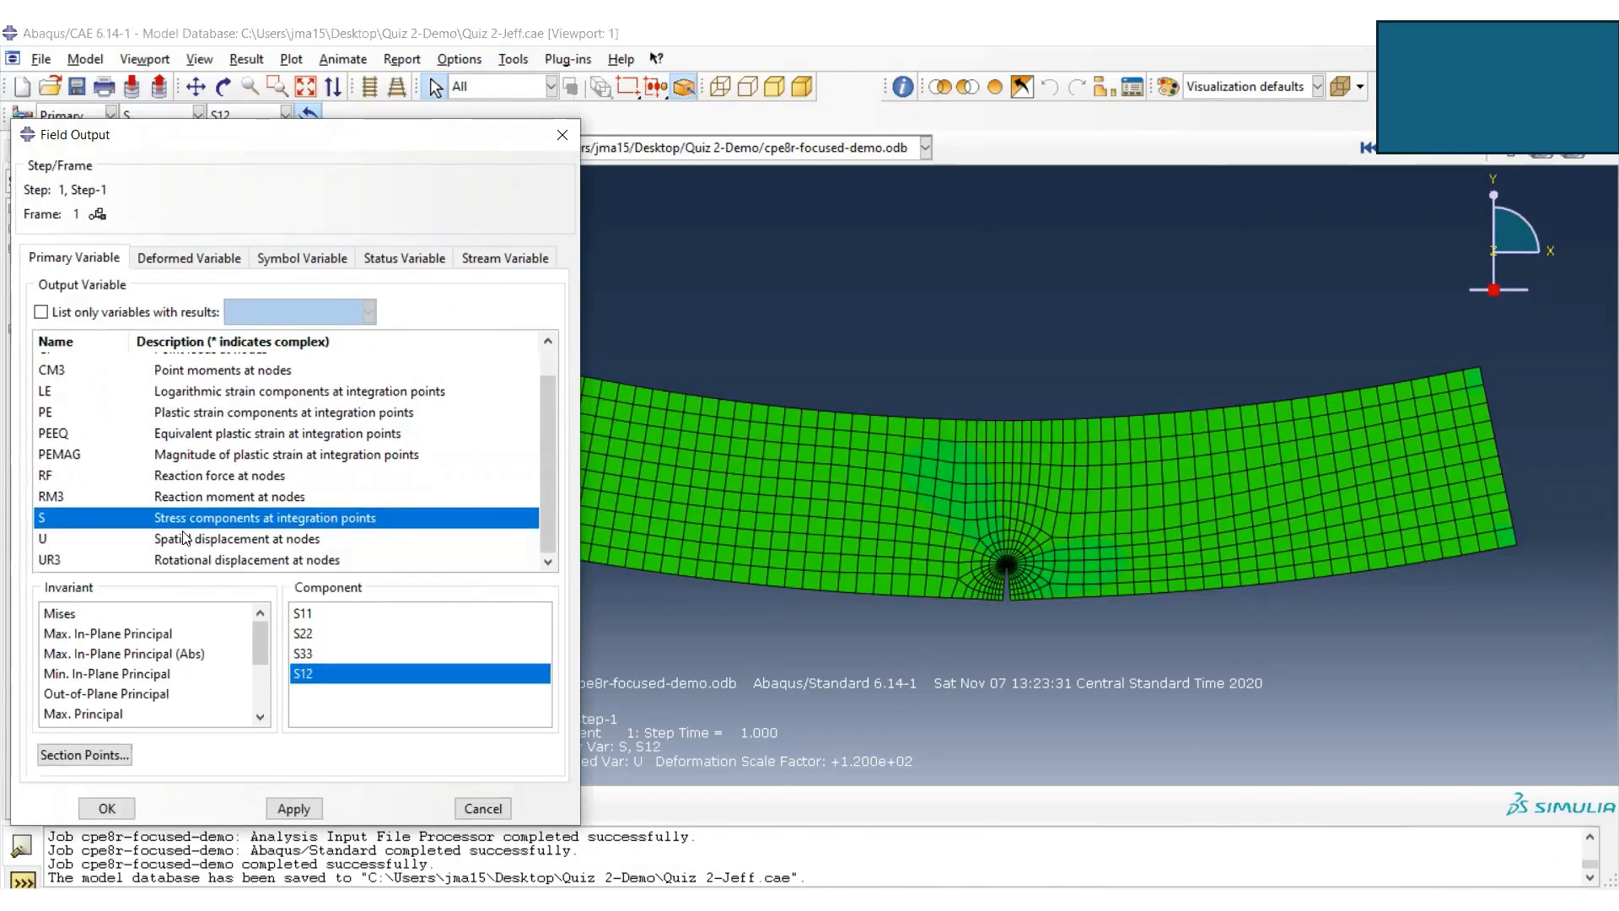
click(184, 544)
click(302, 633)
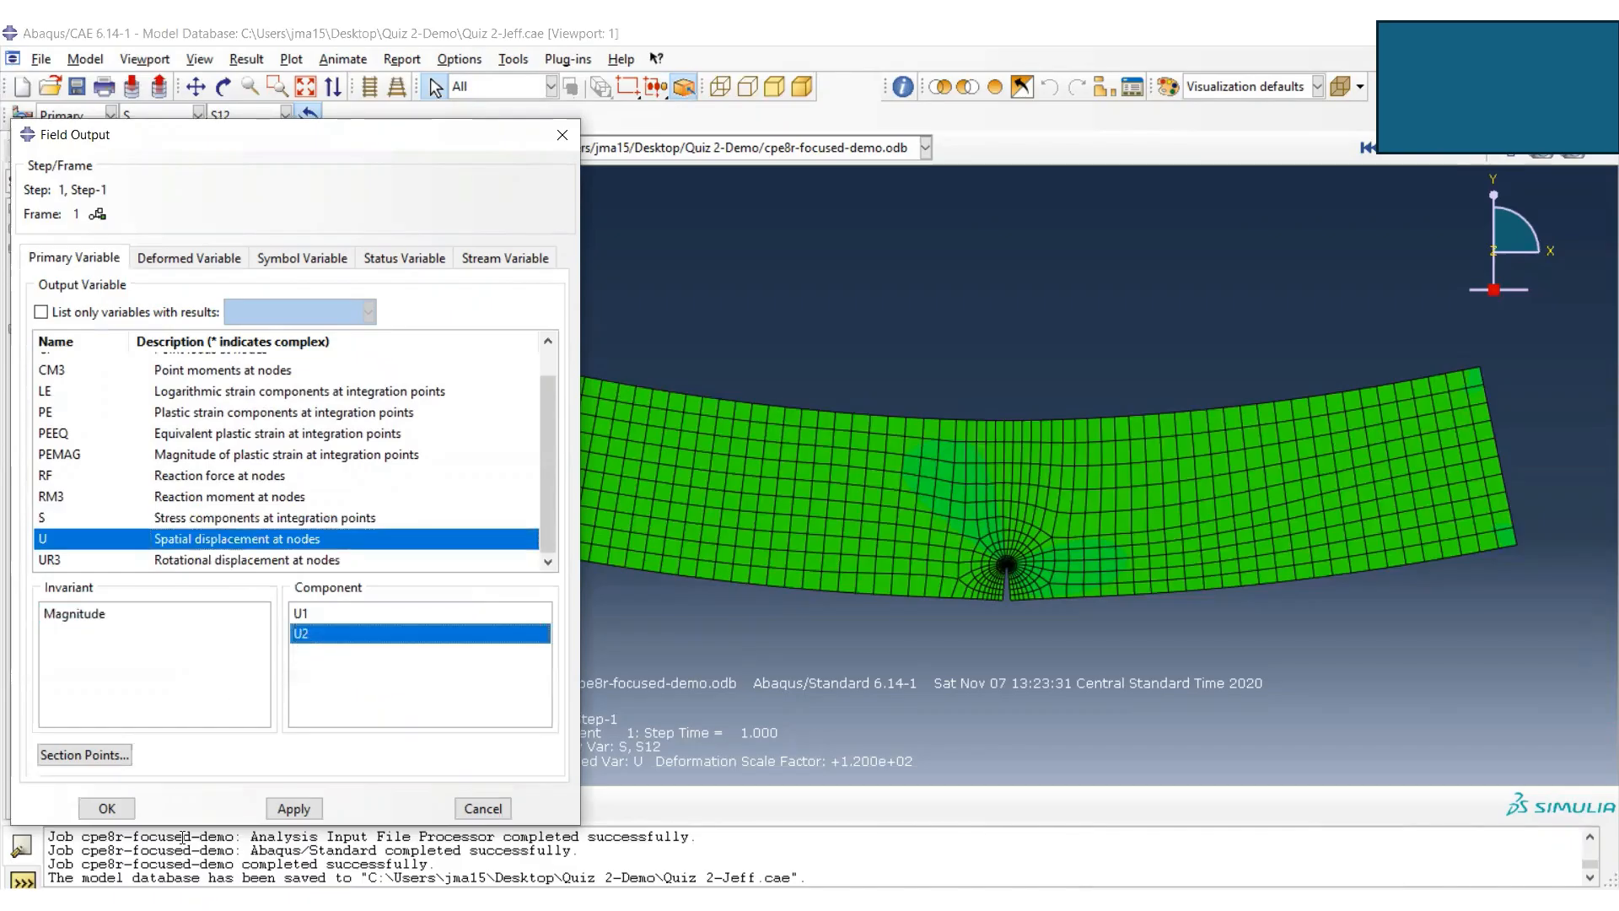
click(123, 808)
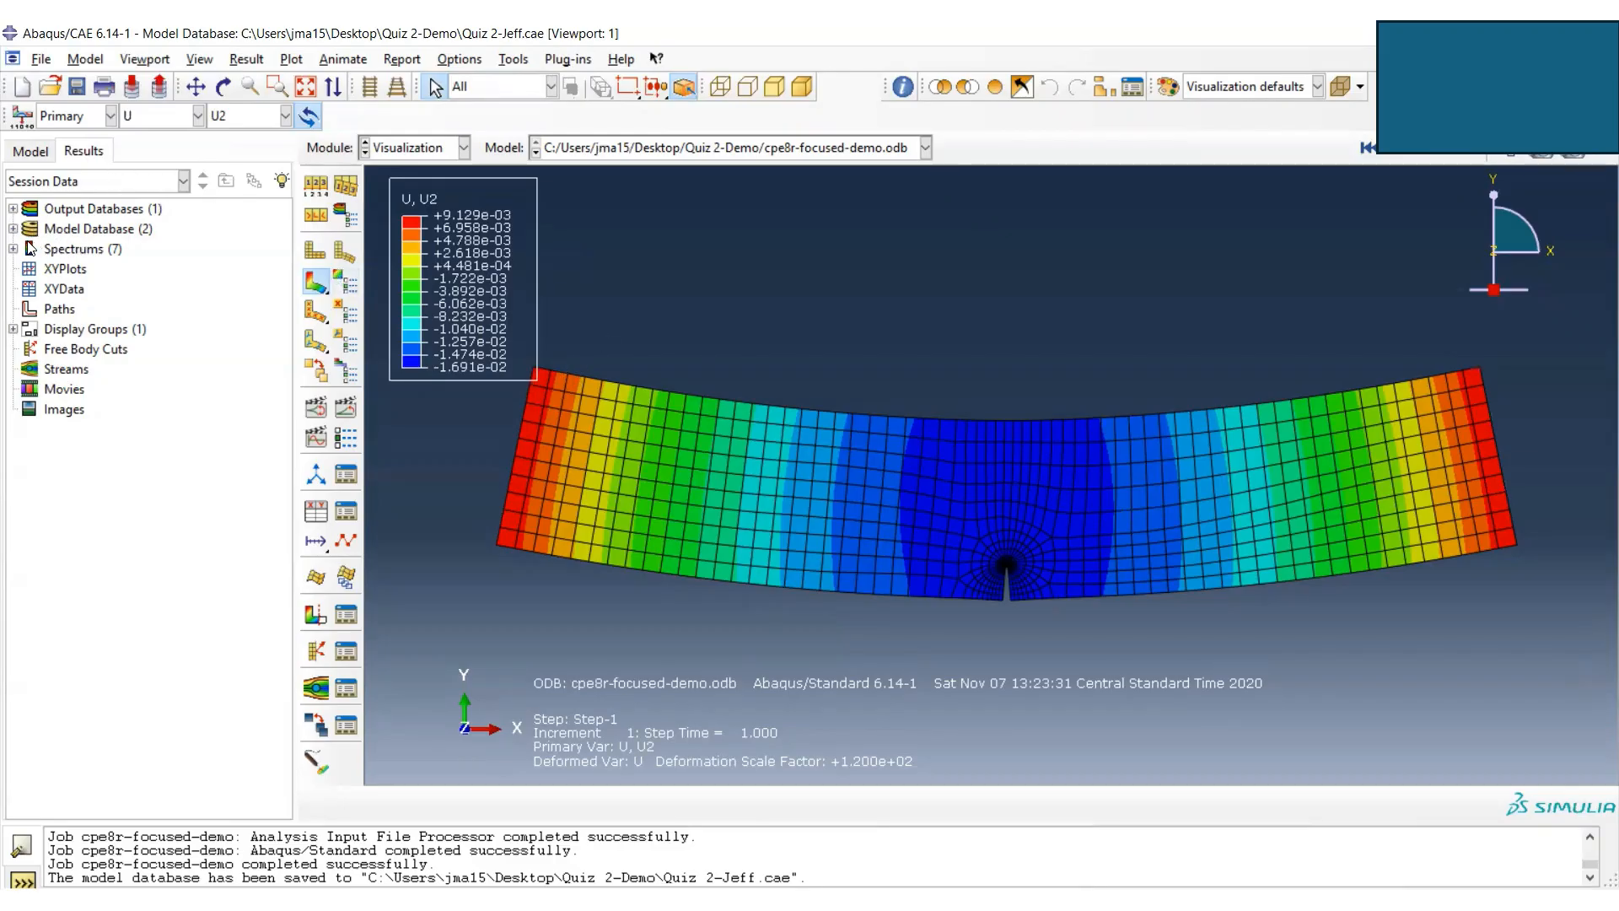
- List the node sets of the cpe8r-focused-demo.odb output database and widen the results tree so their full names fit
click(13, 208)
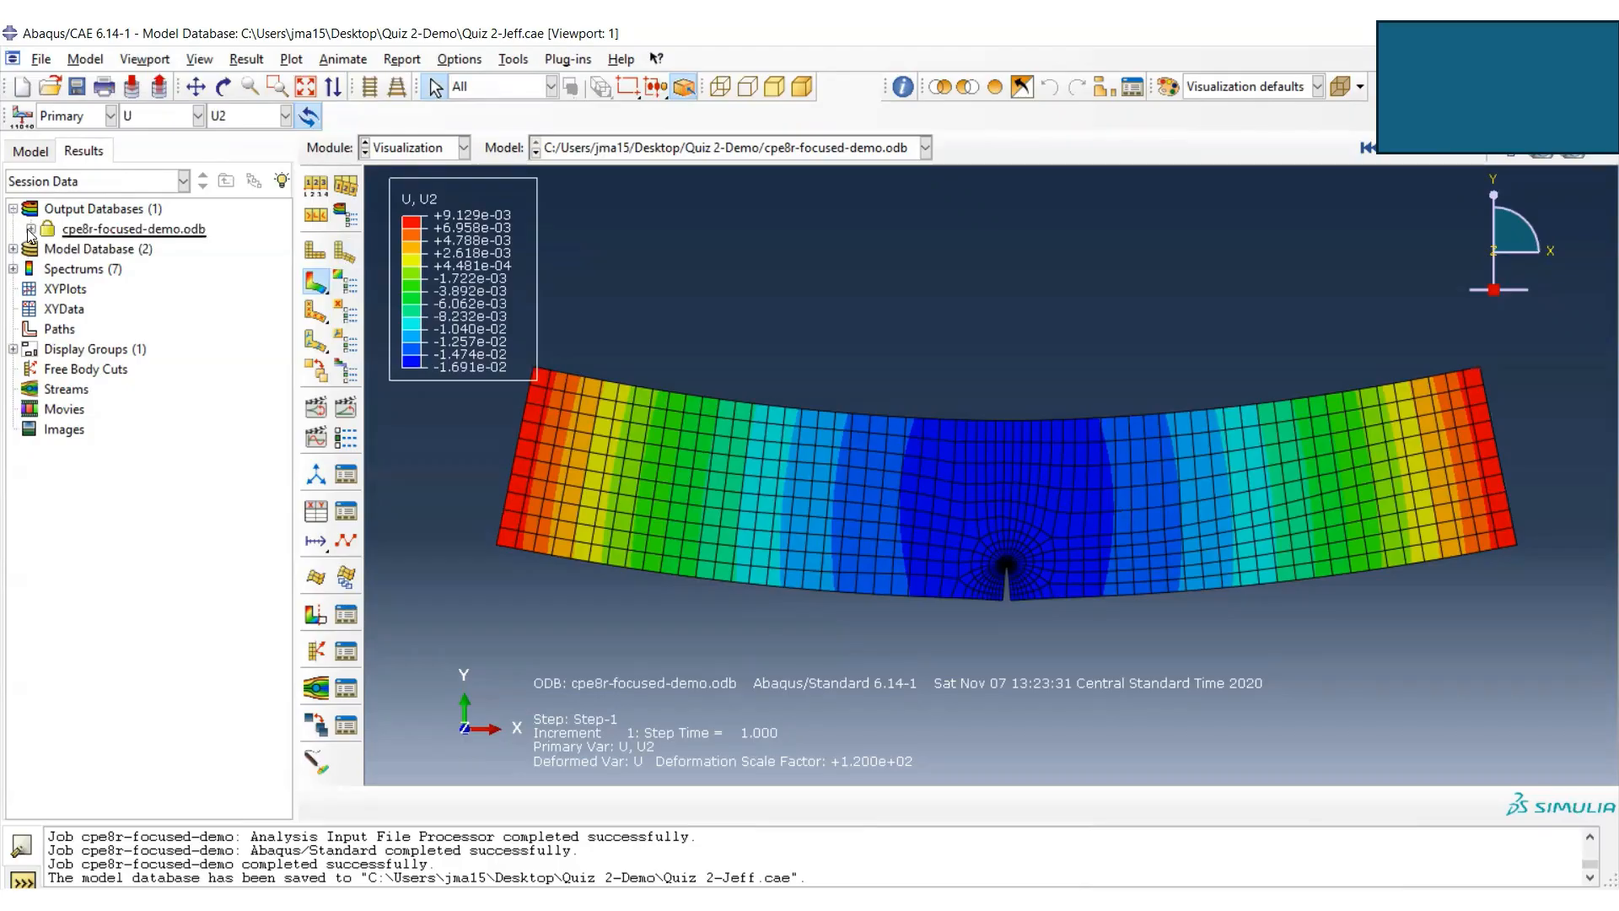
click(31, 229)
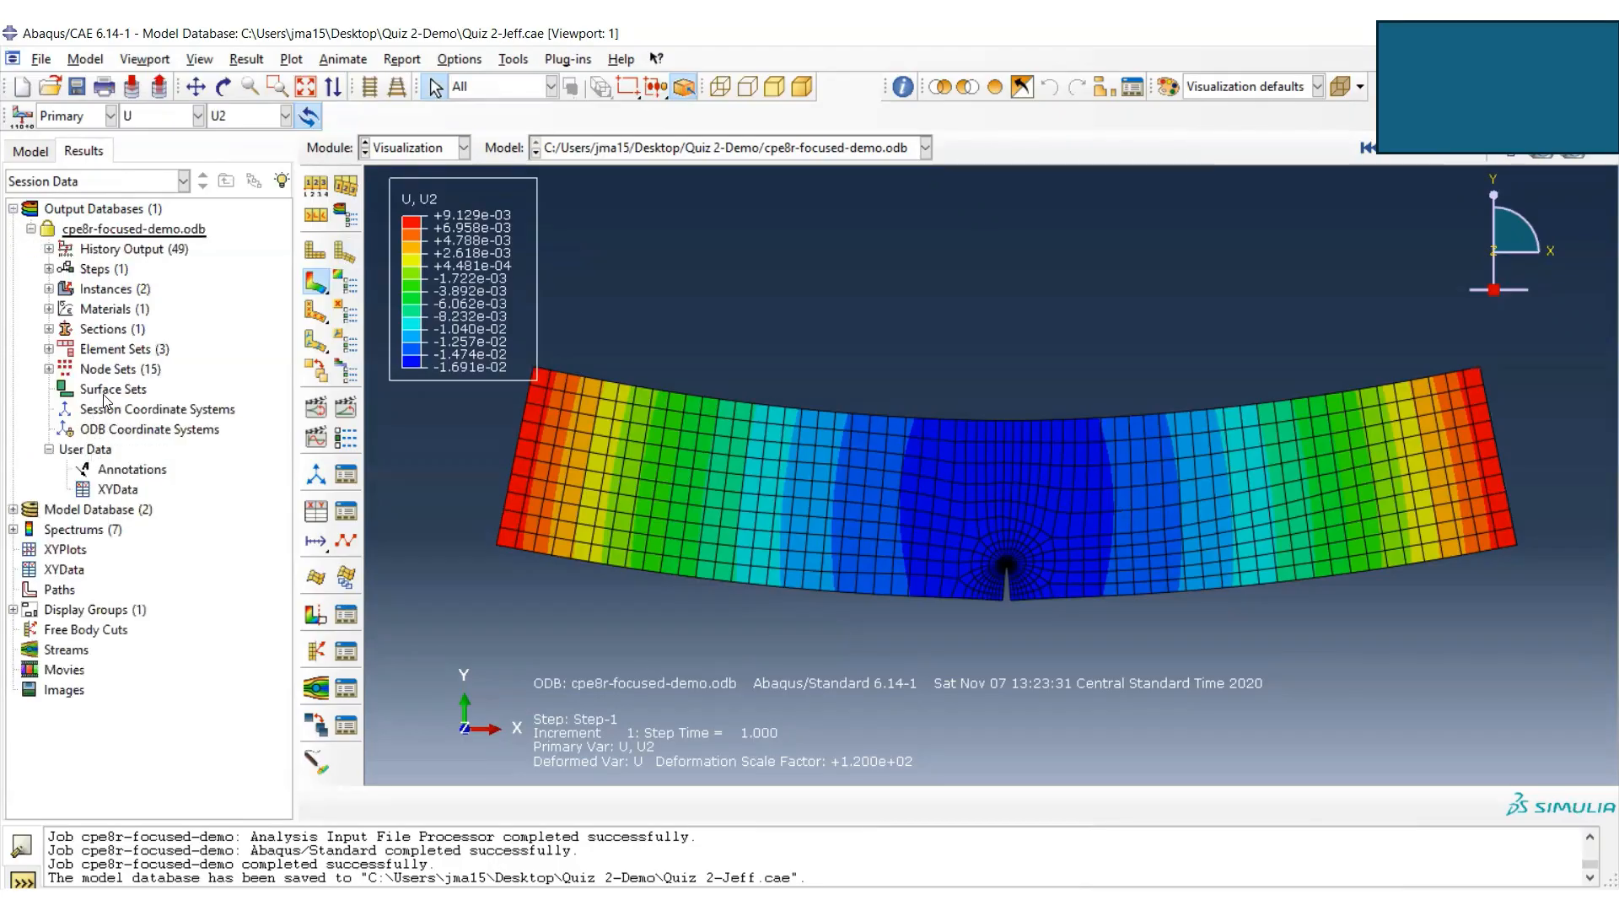
click(49, 249)
click(49, 249)
click(49, 368)
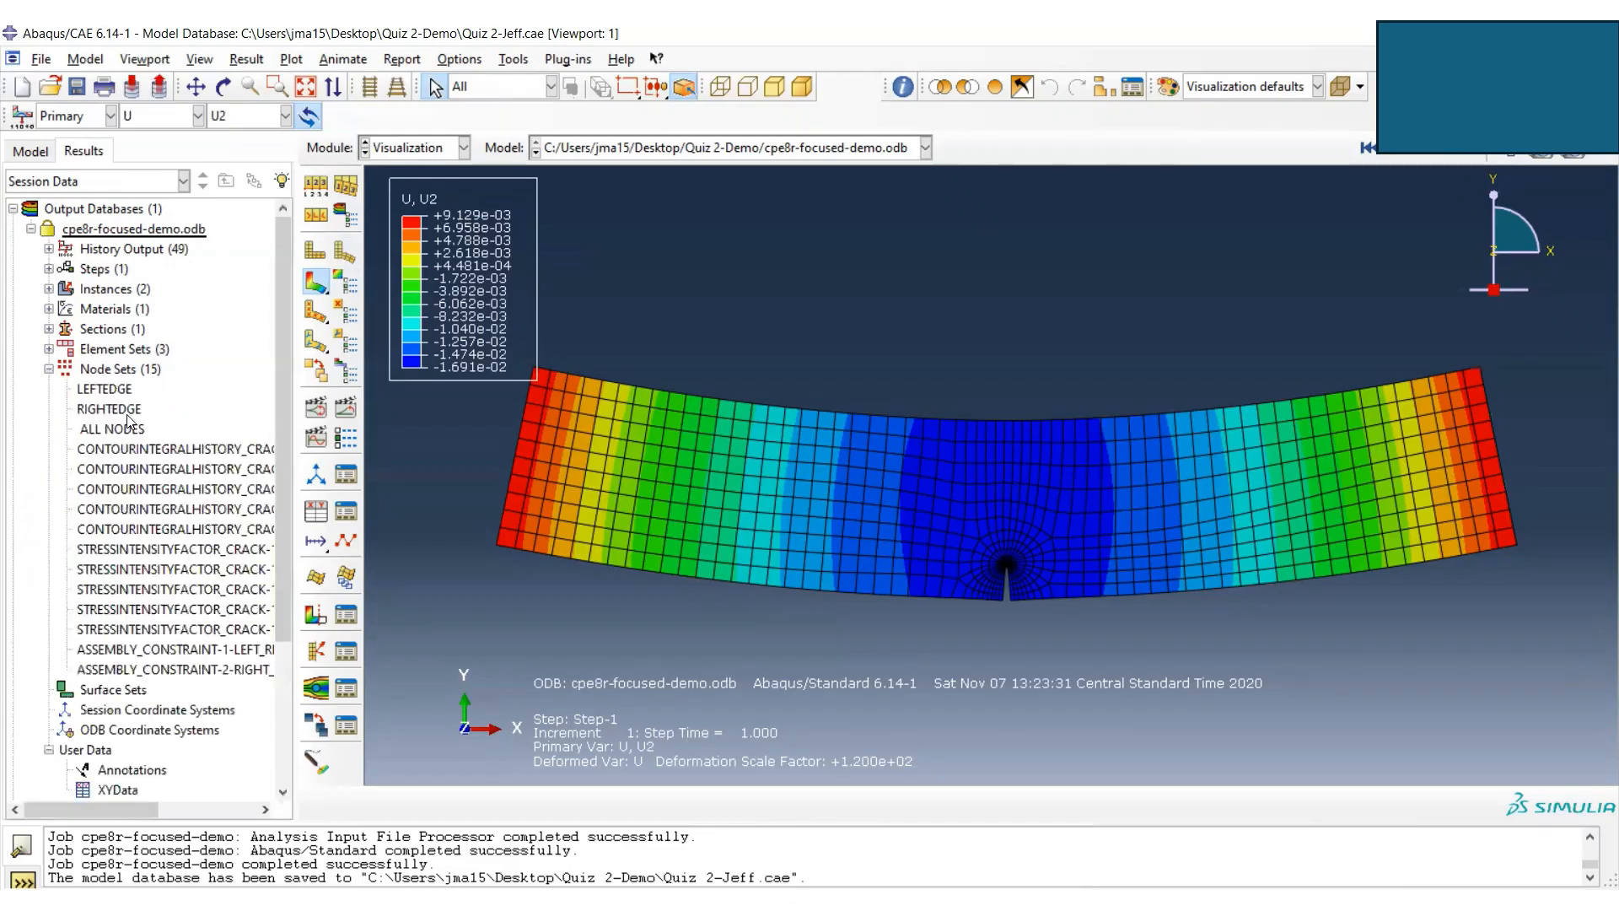
drag(292, 447, 478, 473)
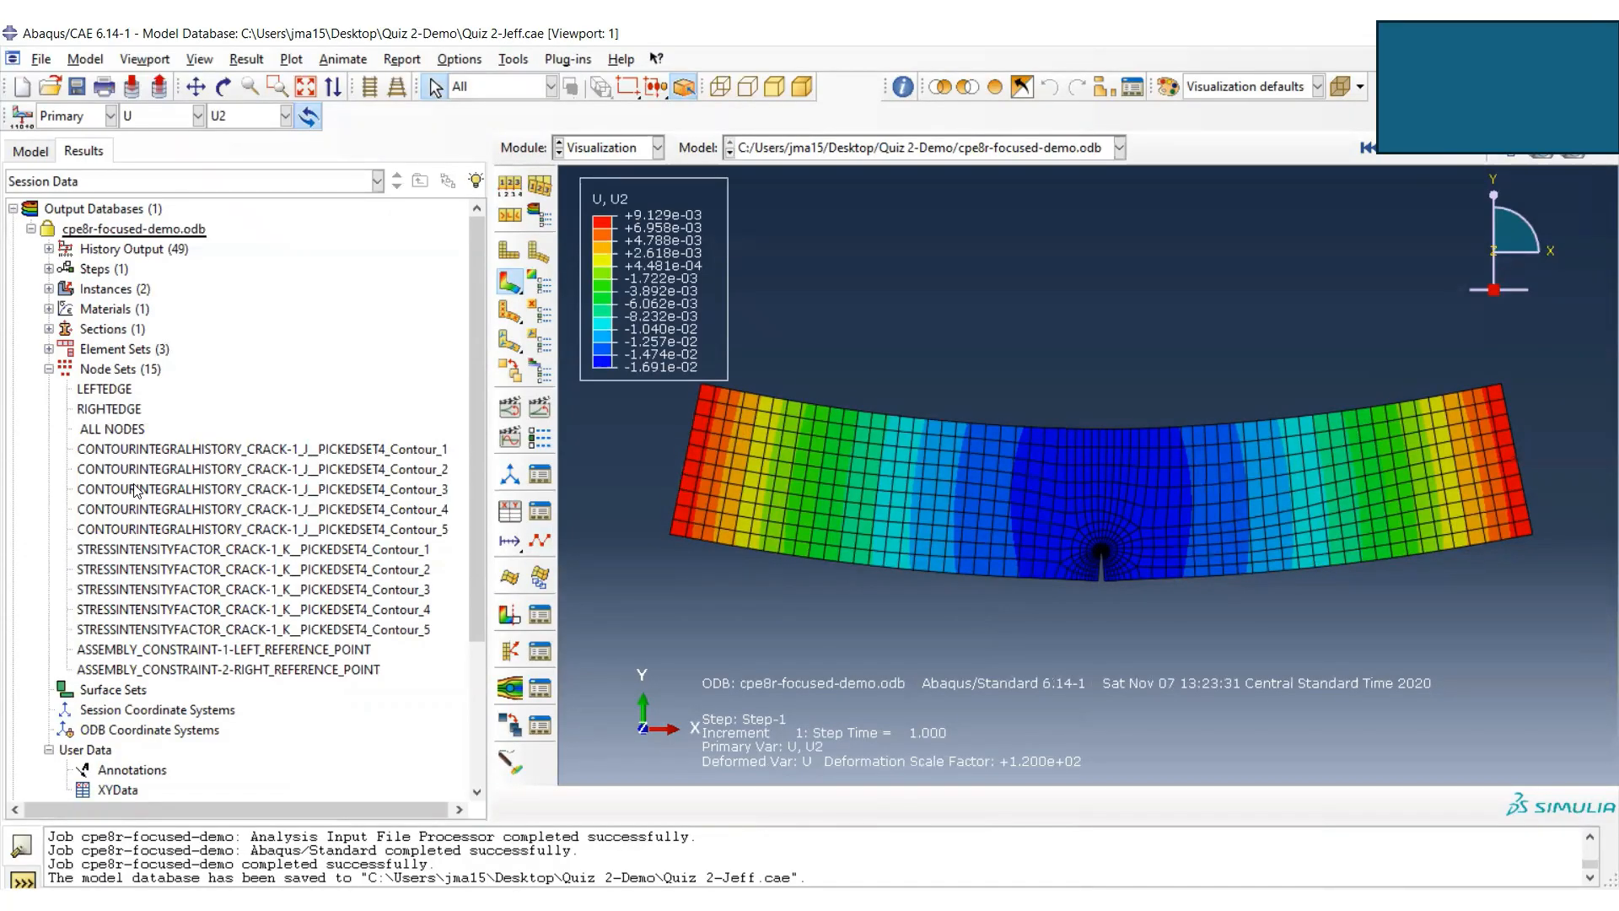
- Highlight the crack's J contour integral history node sets, Contour_1 to Contour_5, one after another around the crack tip
click(189, 450)
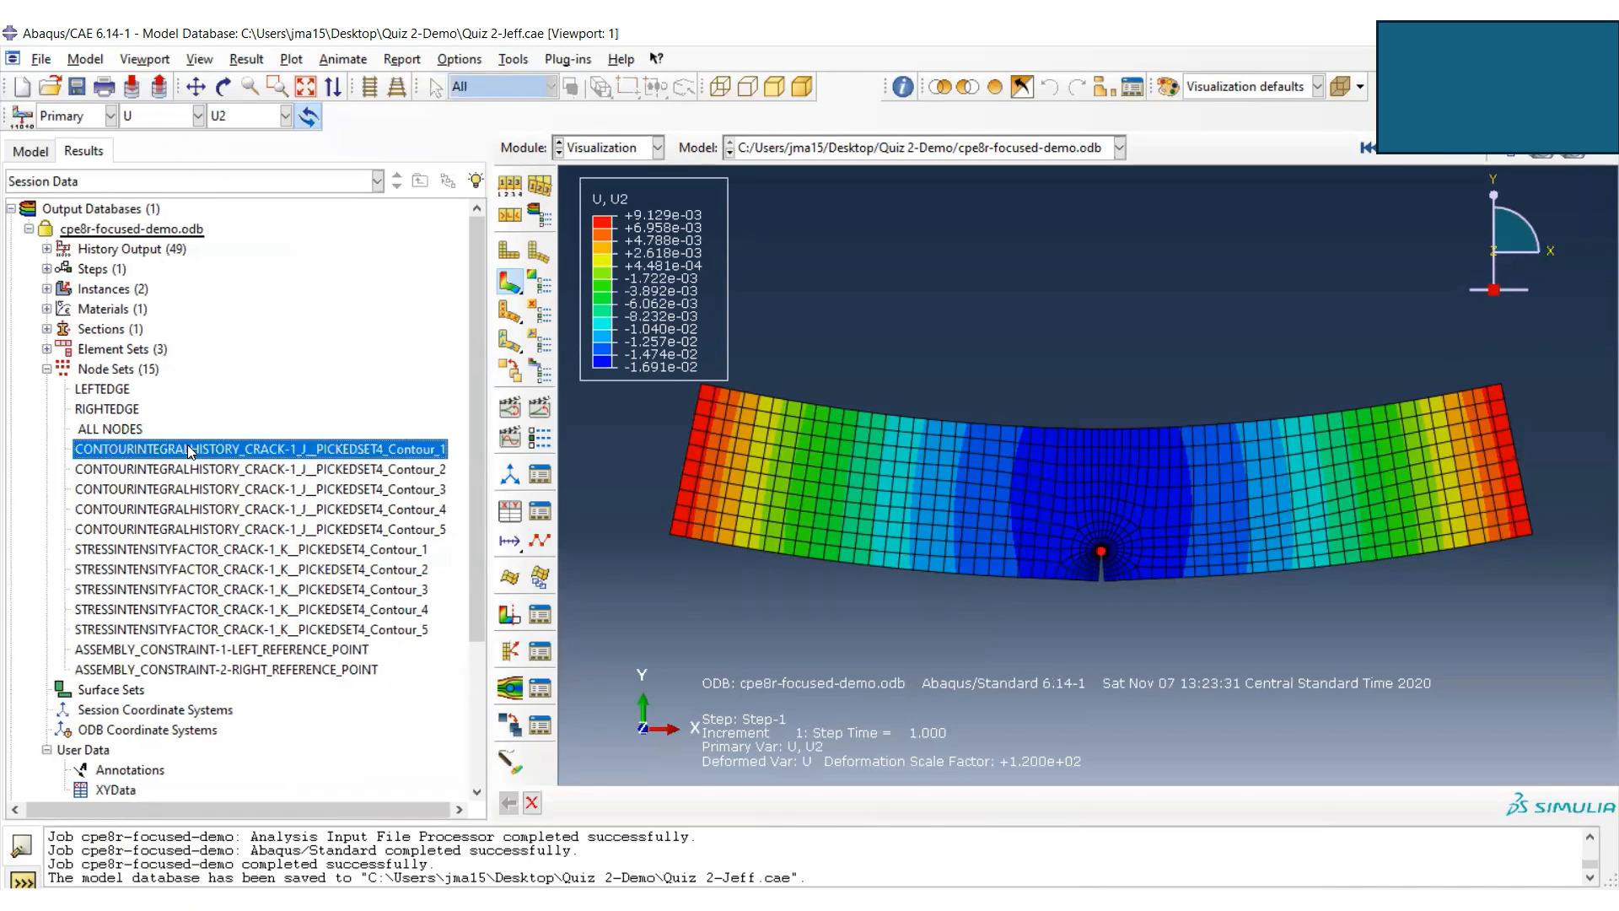
scroll(1088, 472, down, 5)
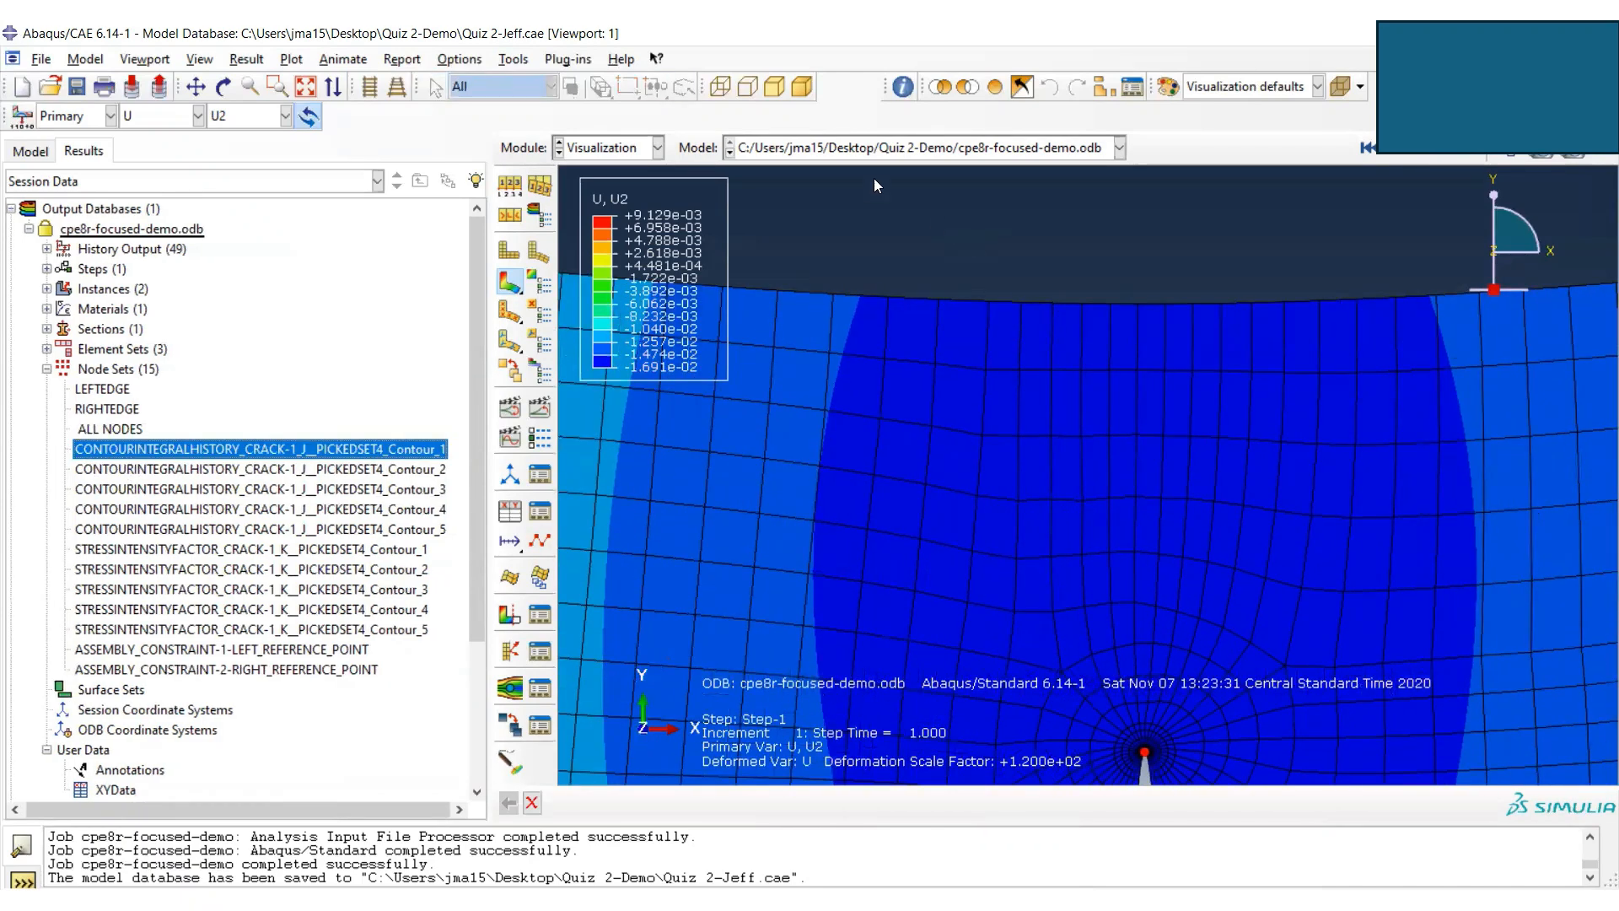
click(196, 87)
drag(1023, 559, 1029, 351)
scroll(1048, 376, down, 3)
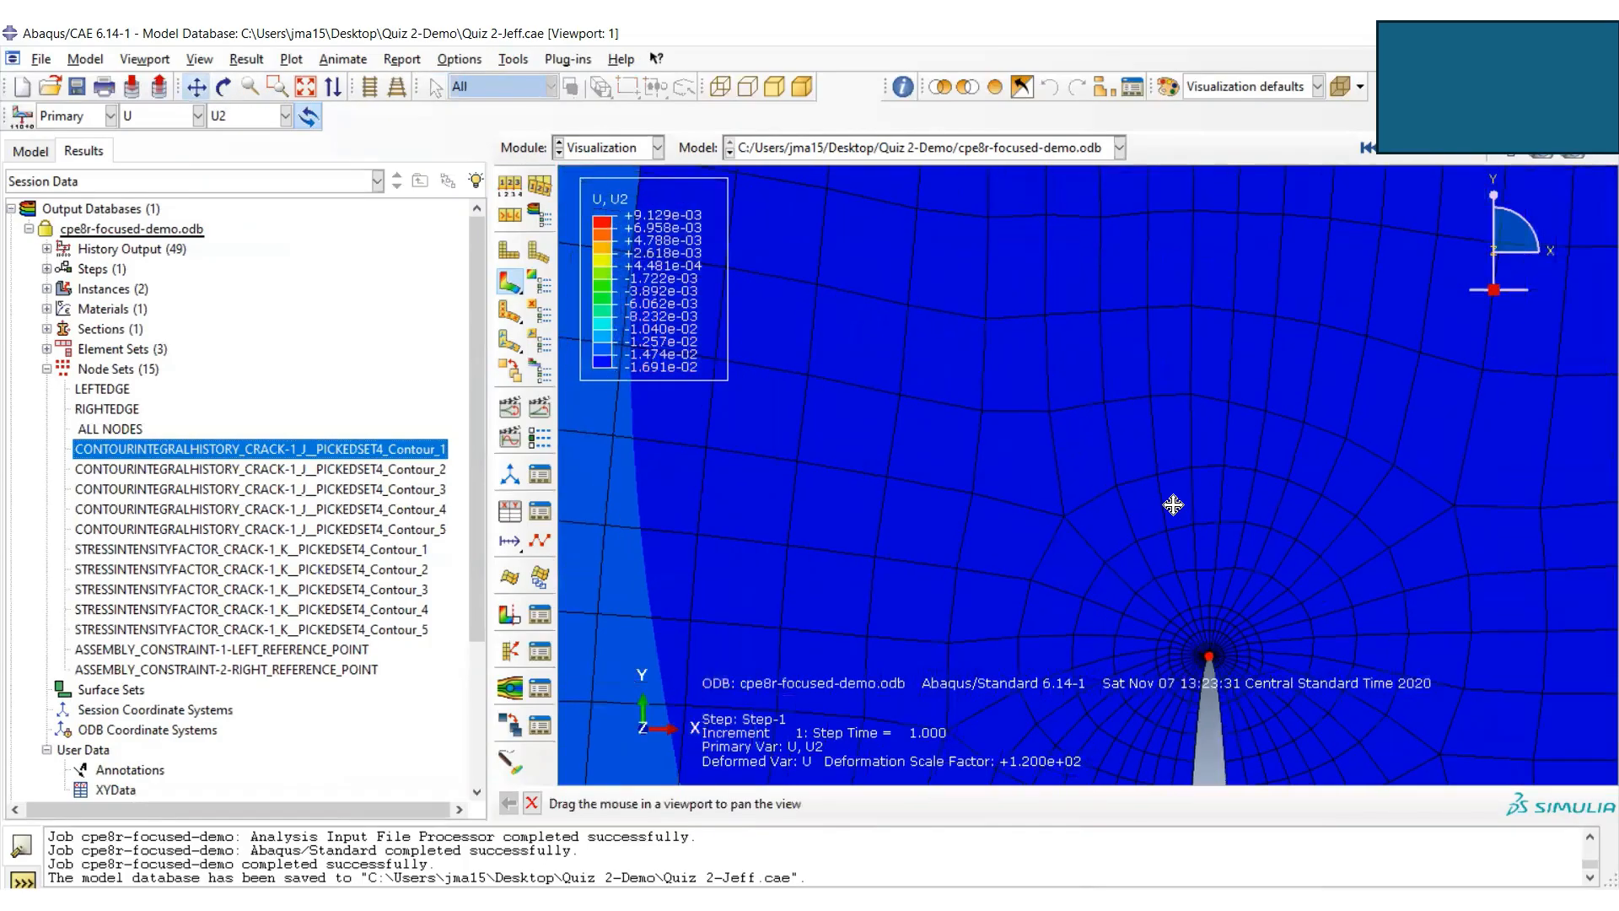
drag(1173, 504, 1113, 332)
scroll(1111, 344, down, 3)
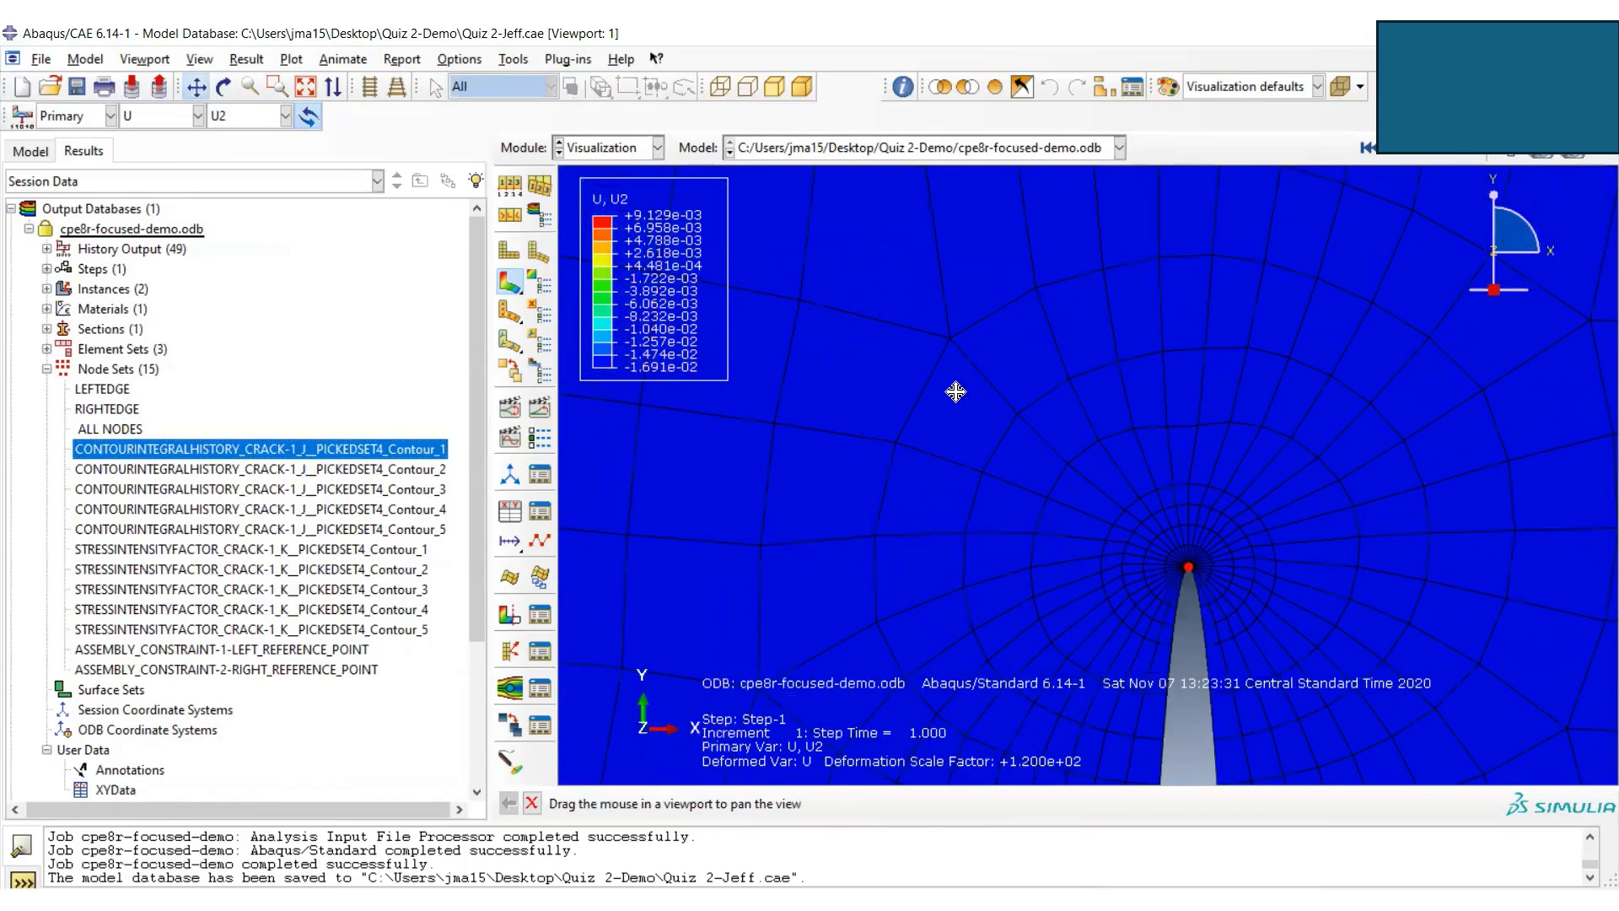
click(323, 472)
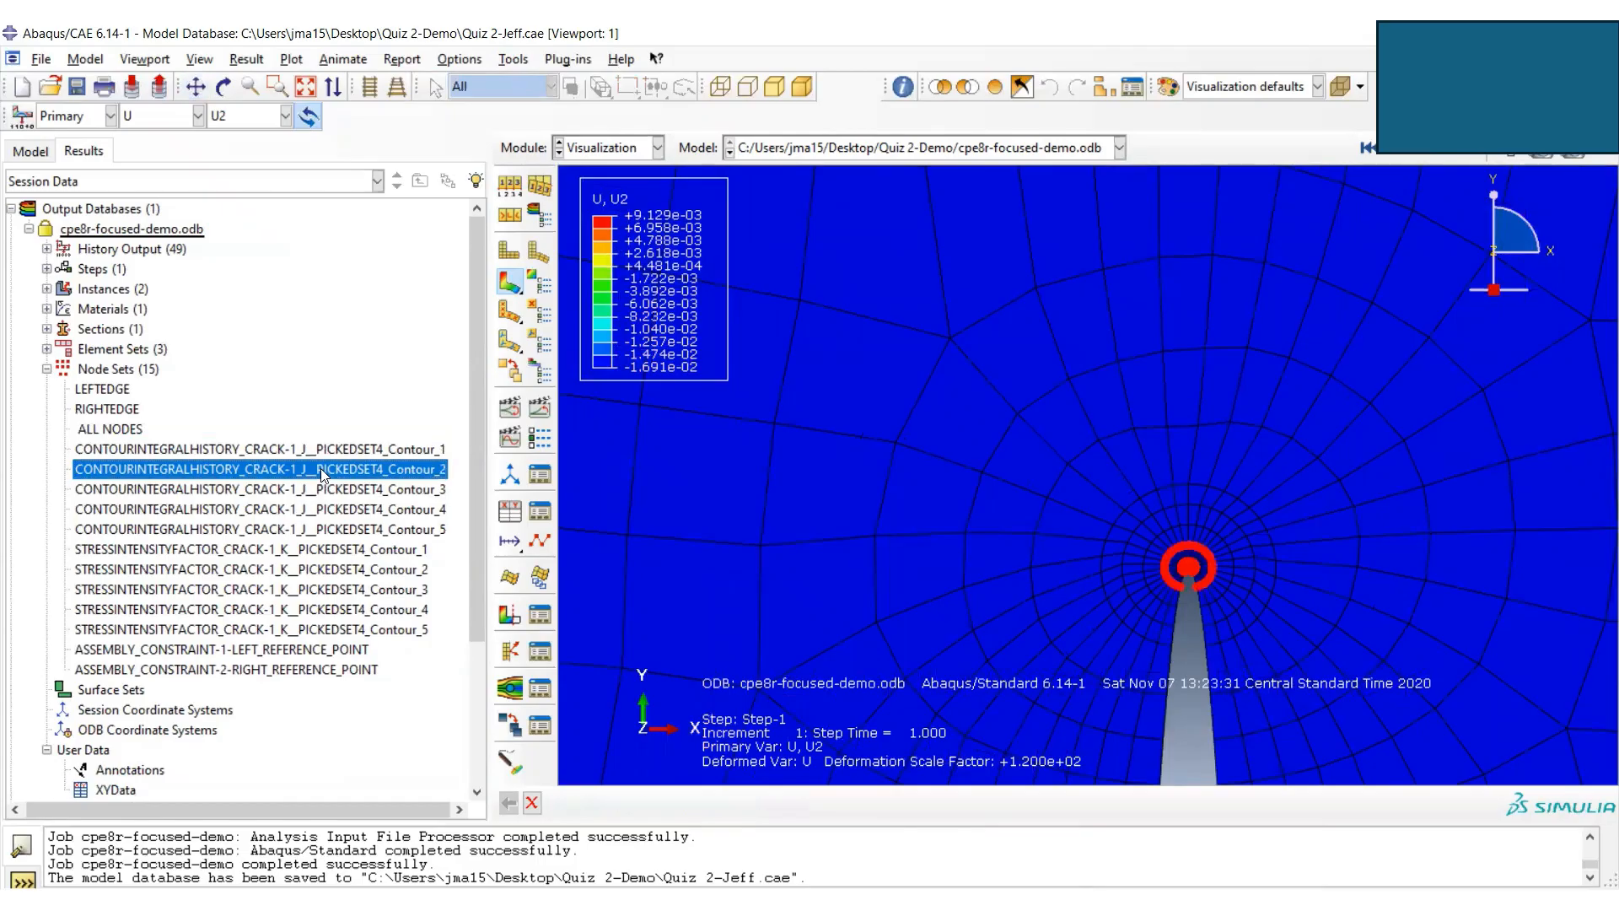
click(322, 491)
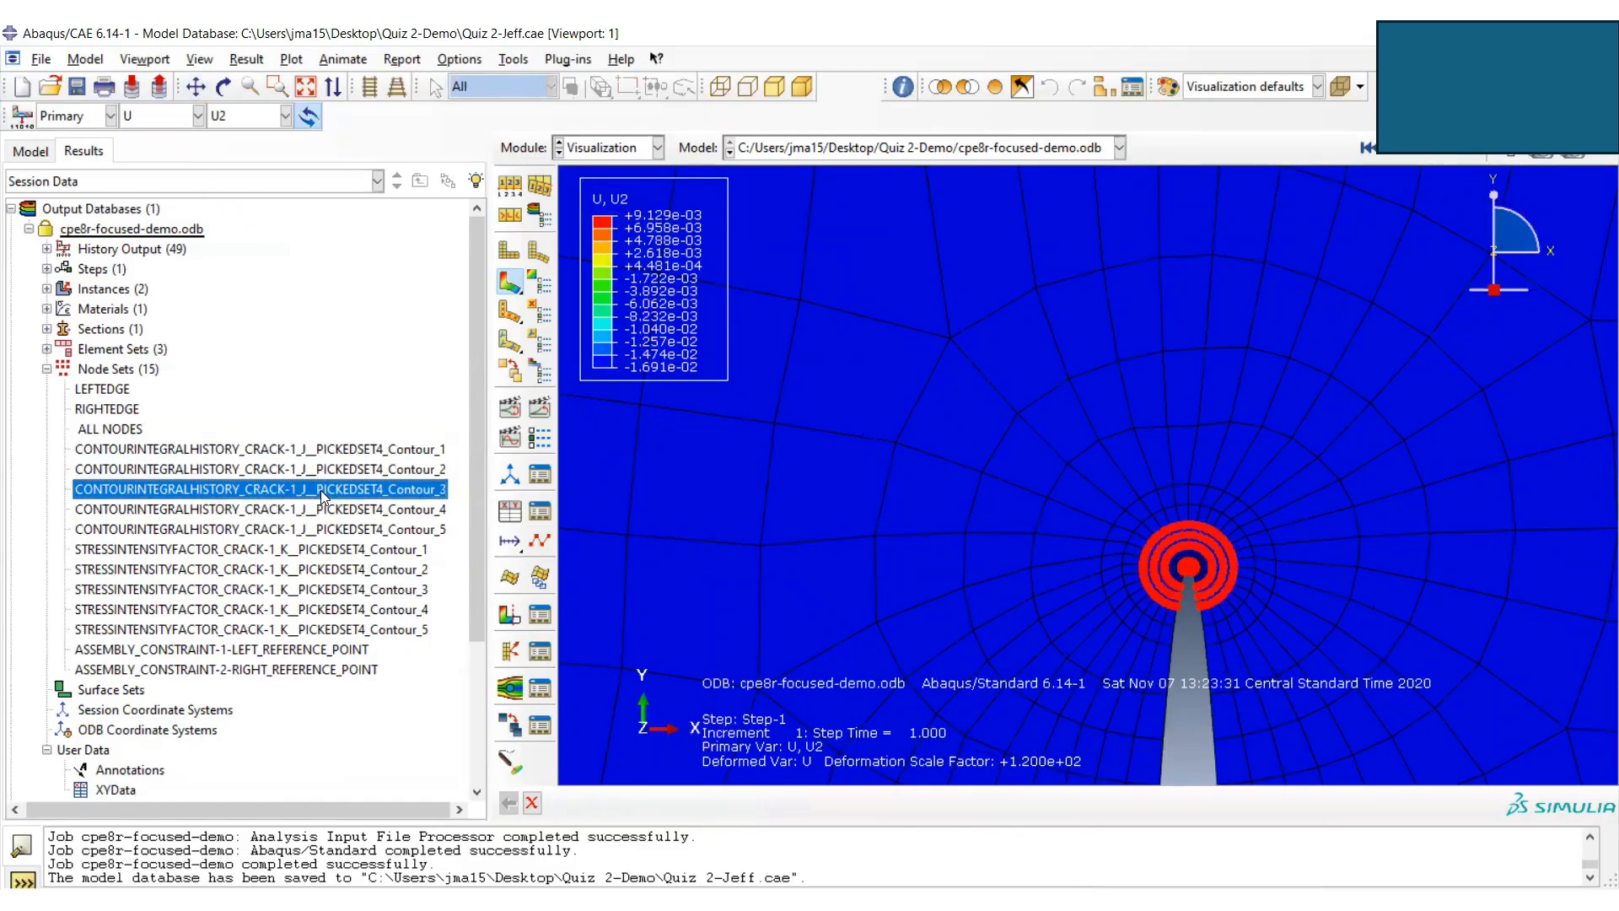
click(320, 511)
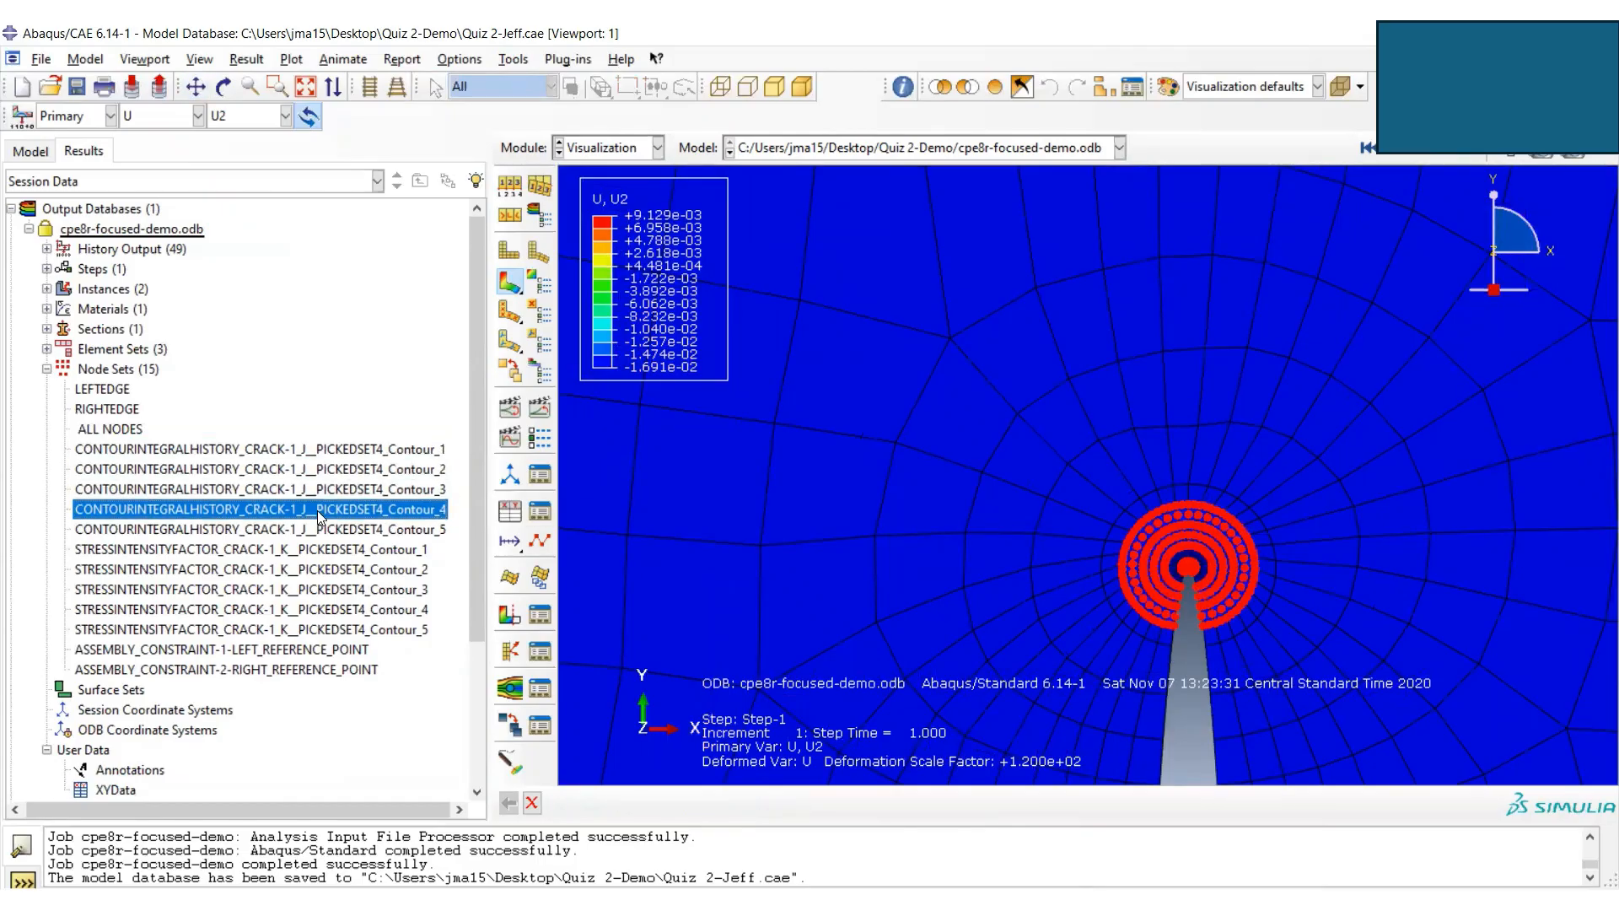
click(318, 529)
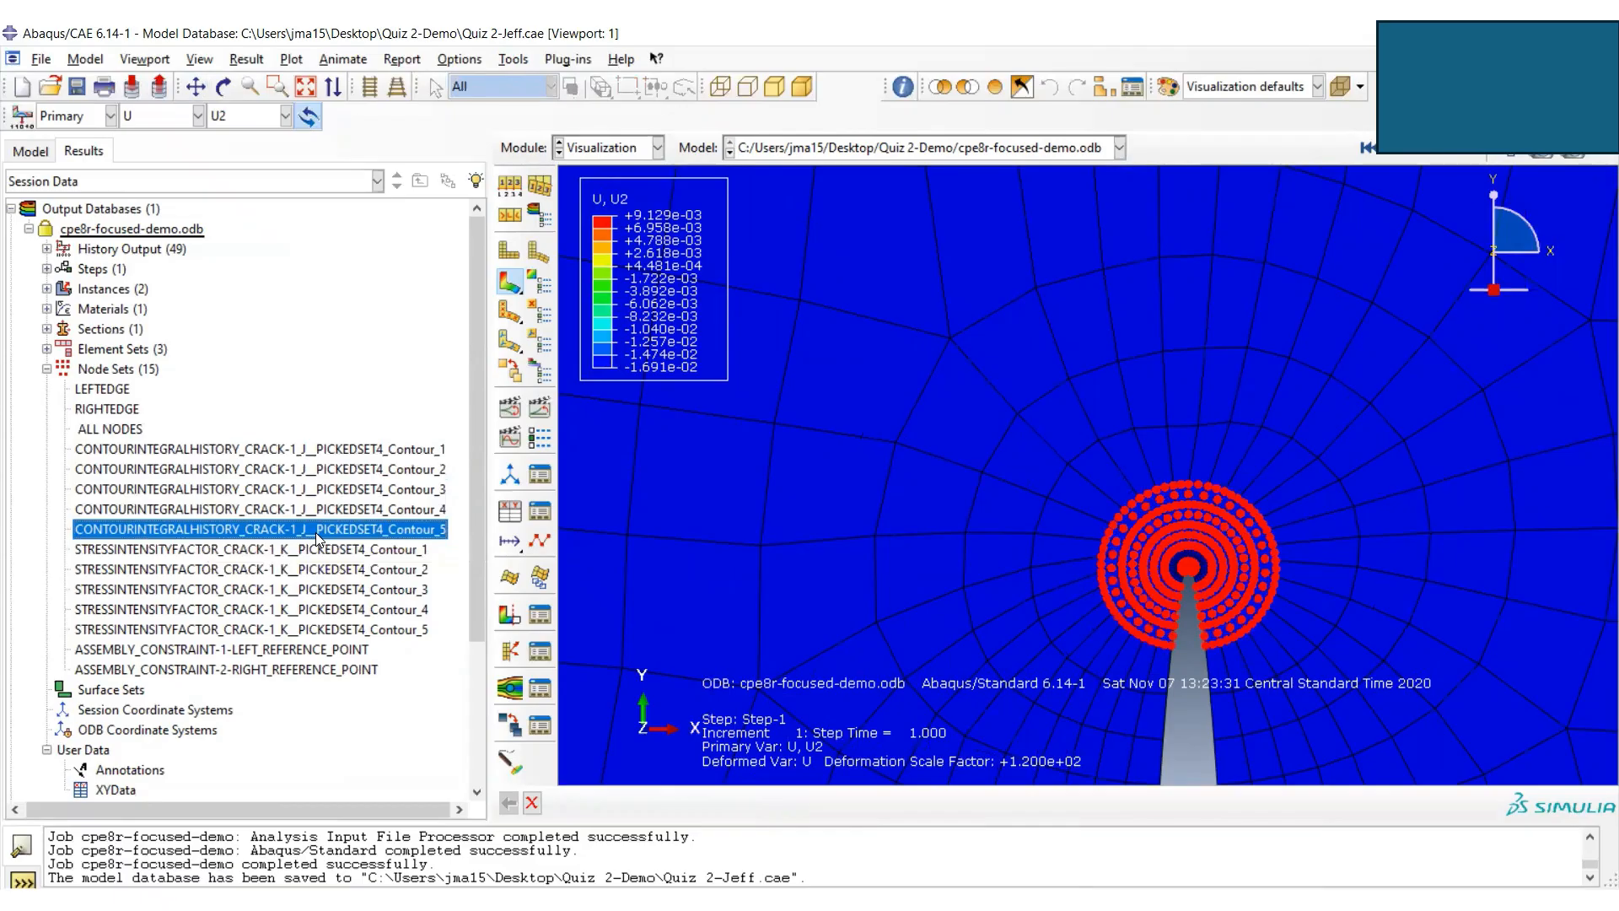
- Highlight the crack's stress intensity factor K node sets, Contour_1 to Contour_5, one after another and save the model database
click(354, 547)
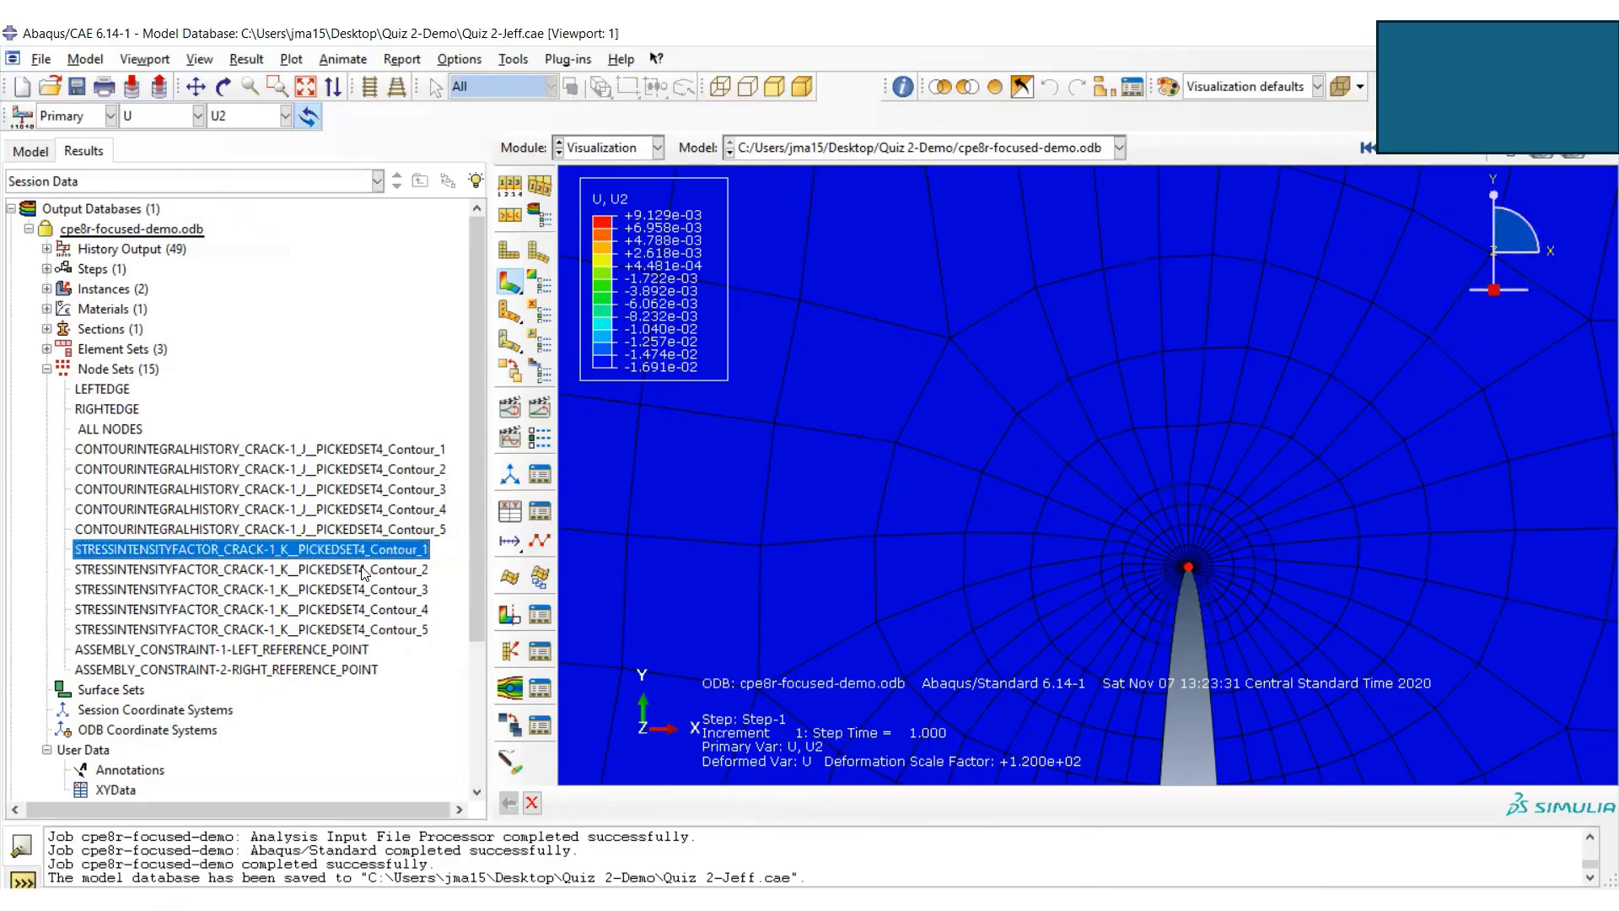
click(362, 572)
click(354, 591)
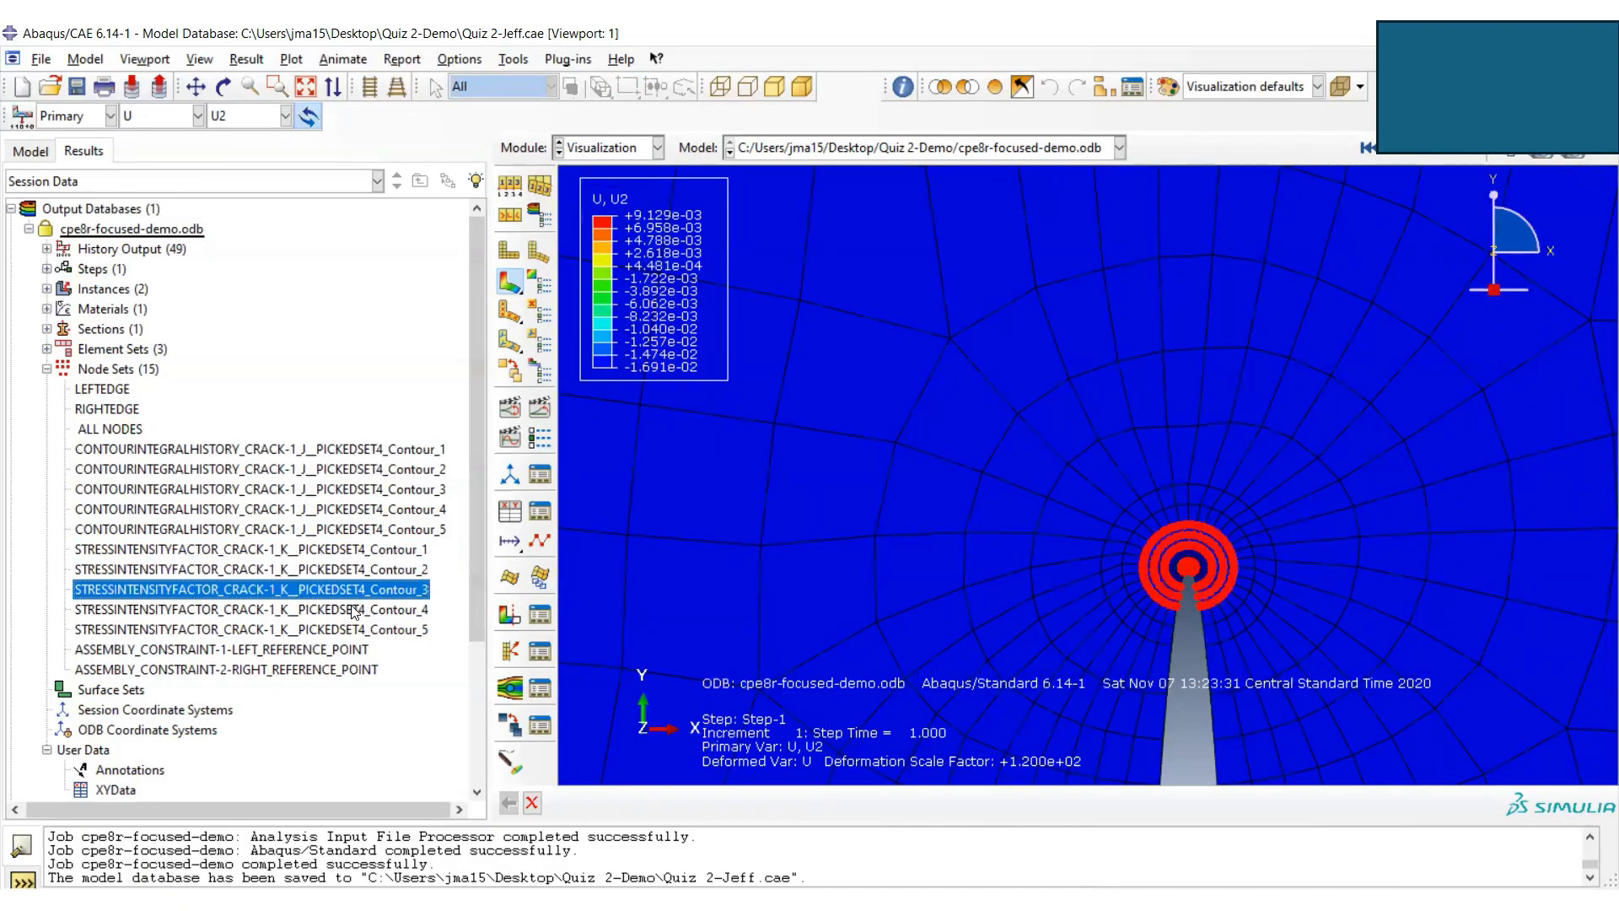
click(354, 611)
click(350, 629)
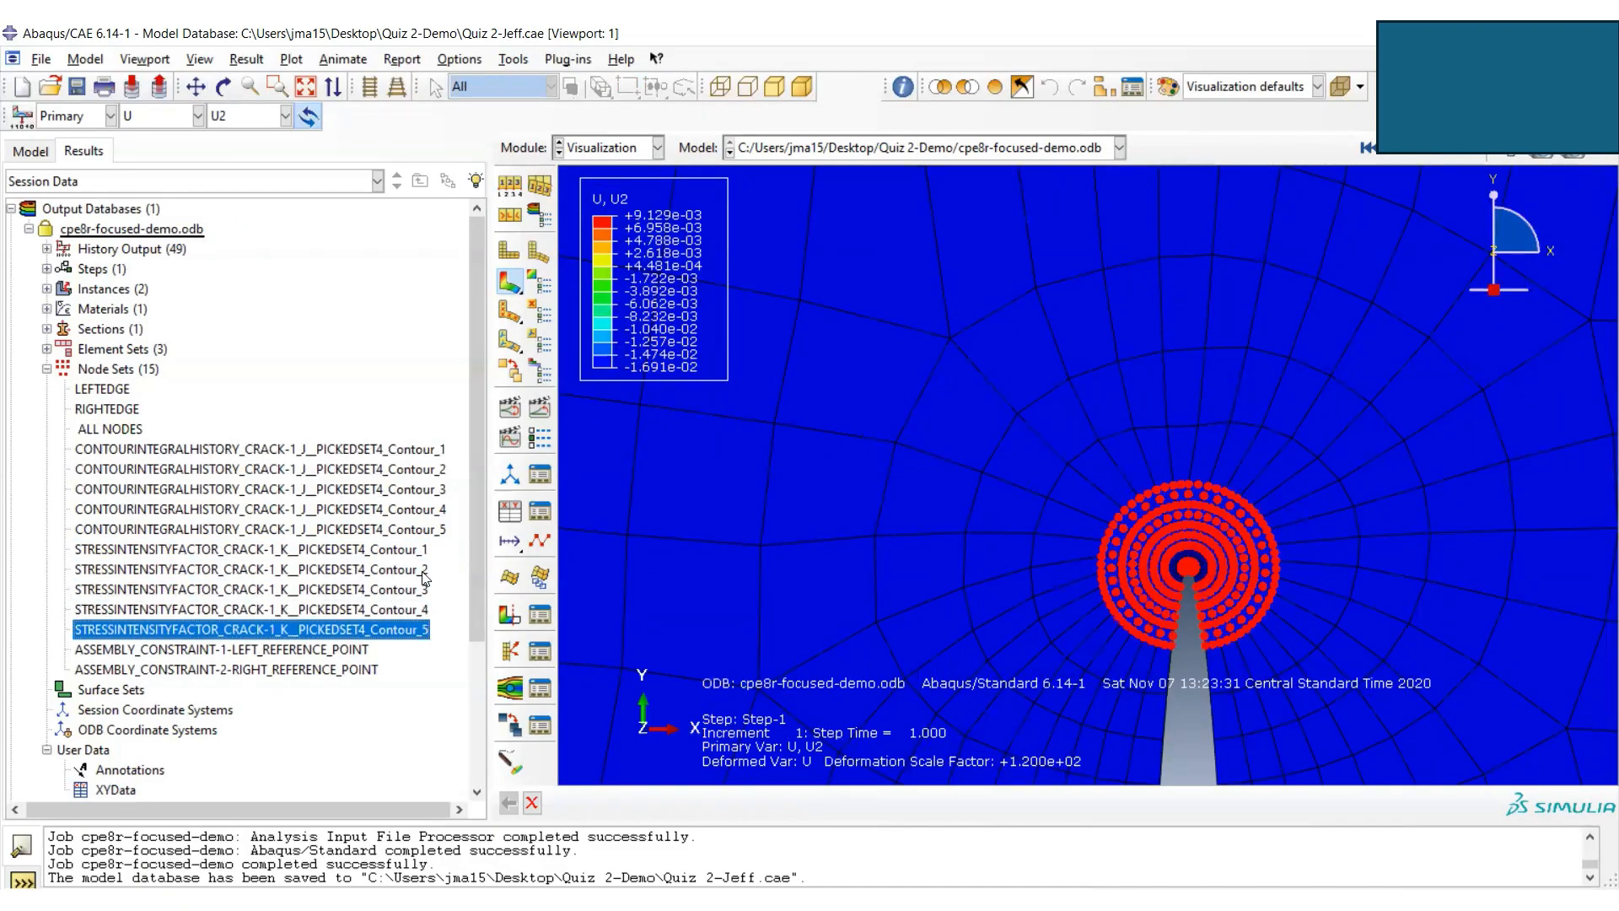
click(78, 93)
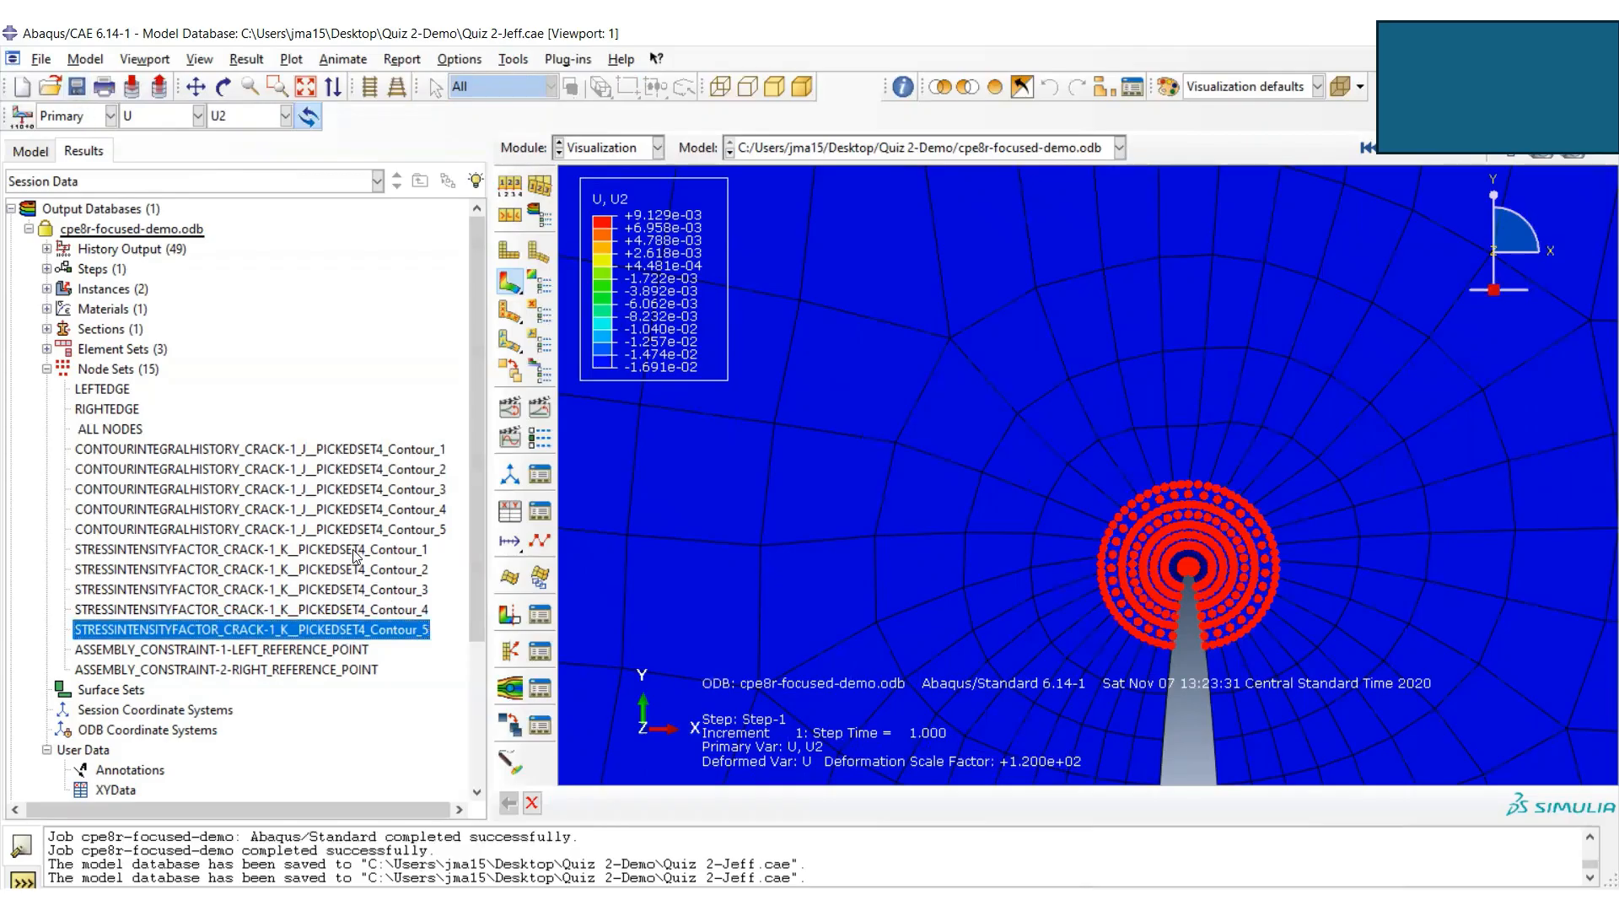
- Highlight the left and right constraint reference point node sets alternately on the whole deformed beam
click(339, 650)
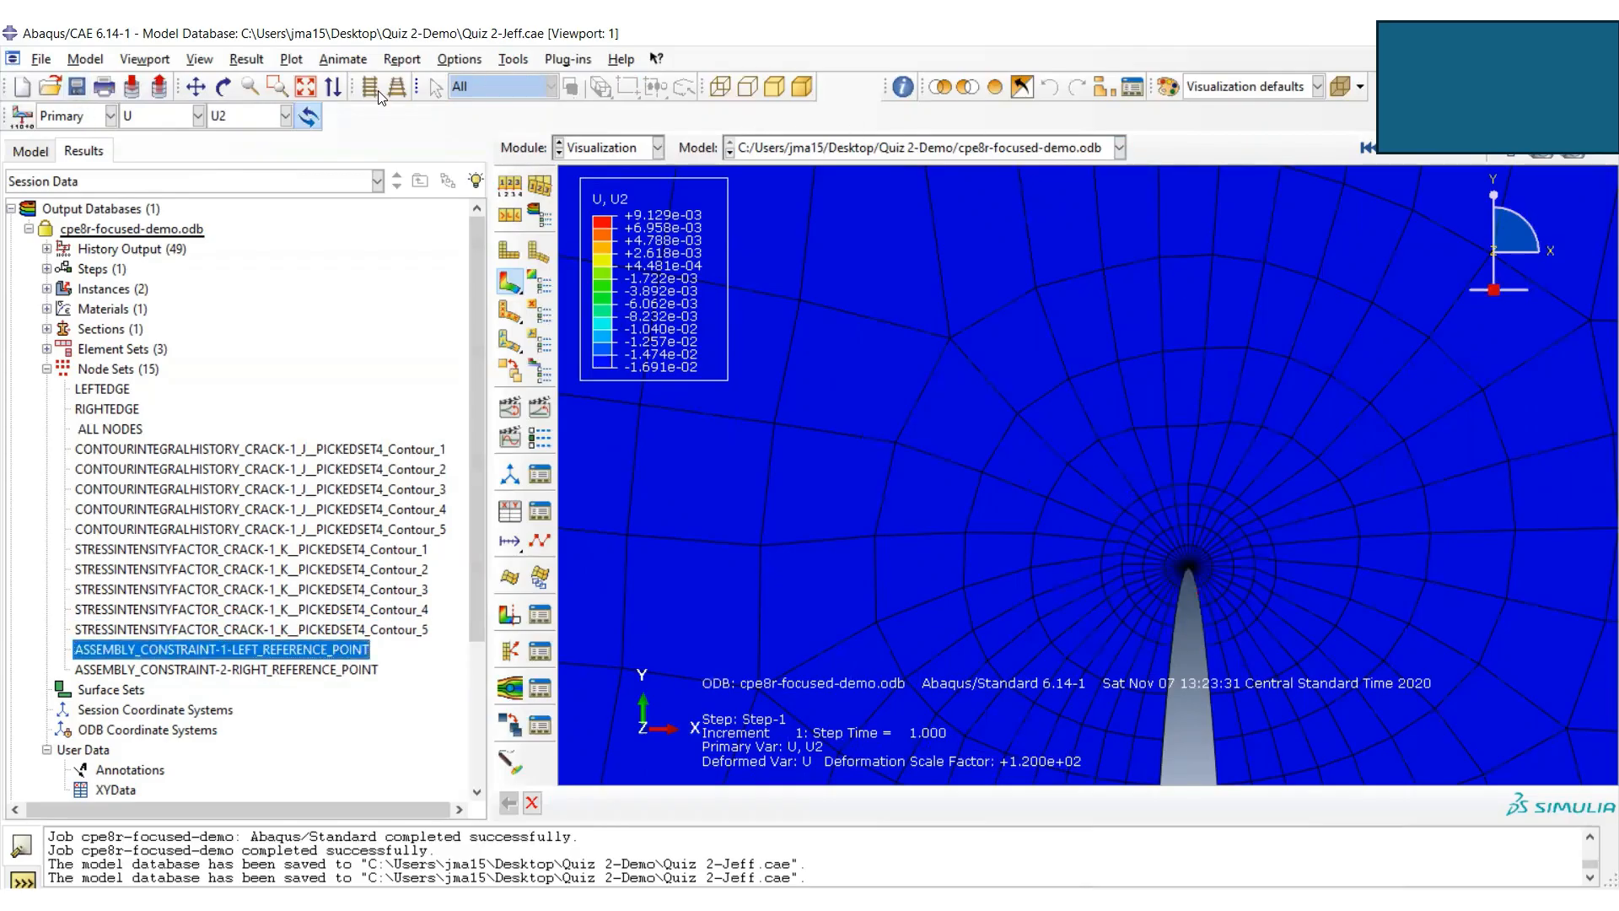
click(306, 87)
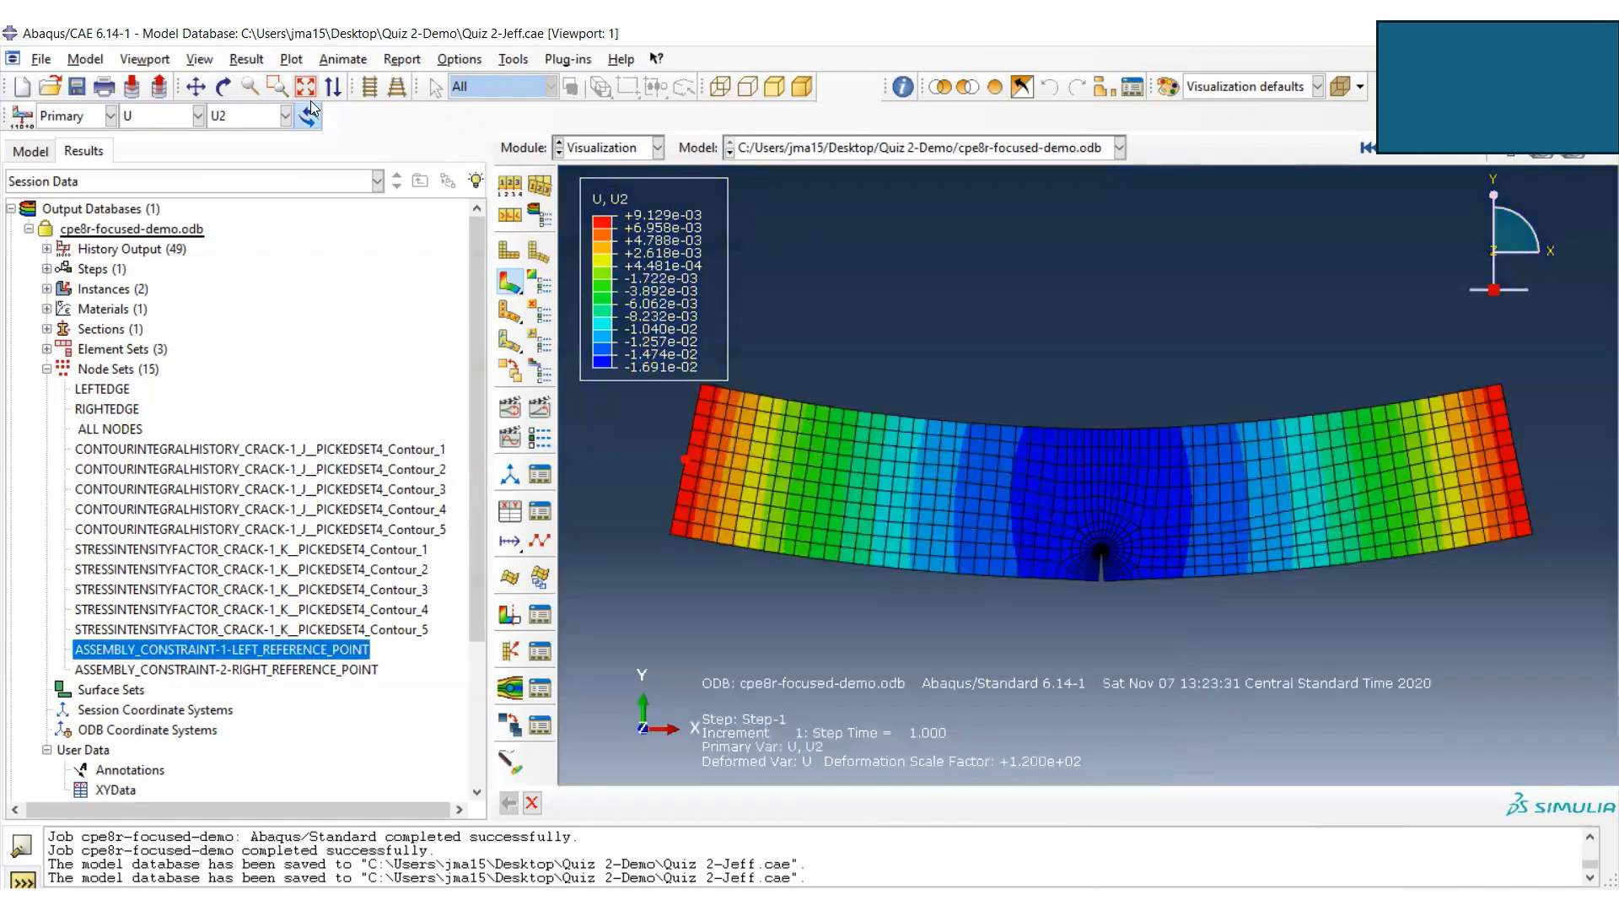
click(294, 671)
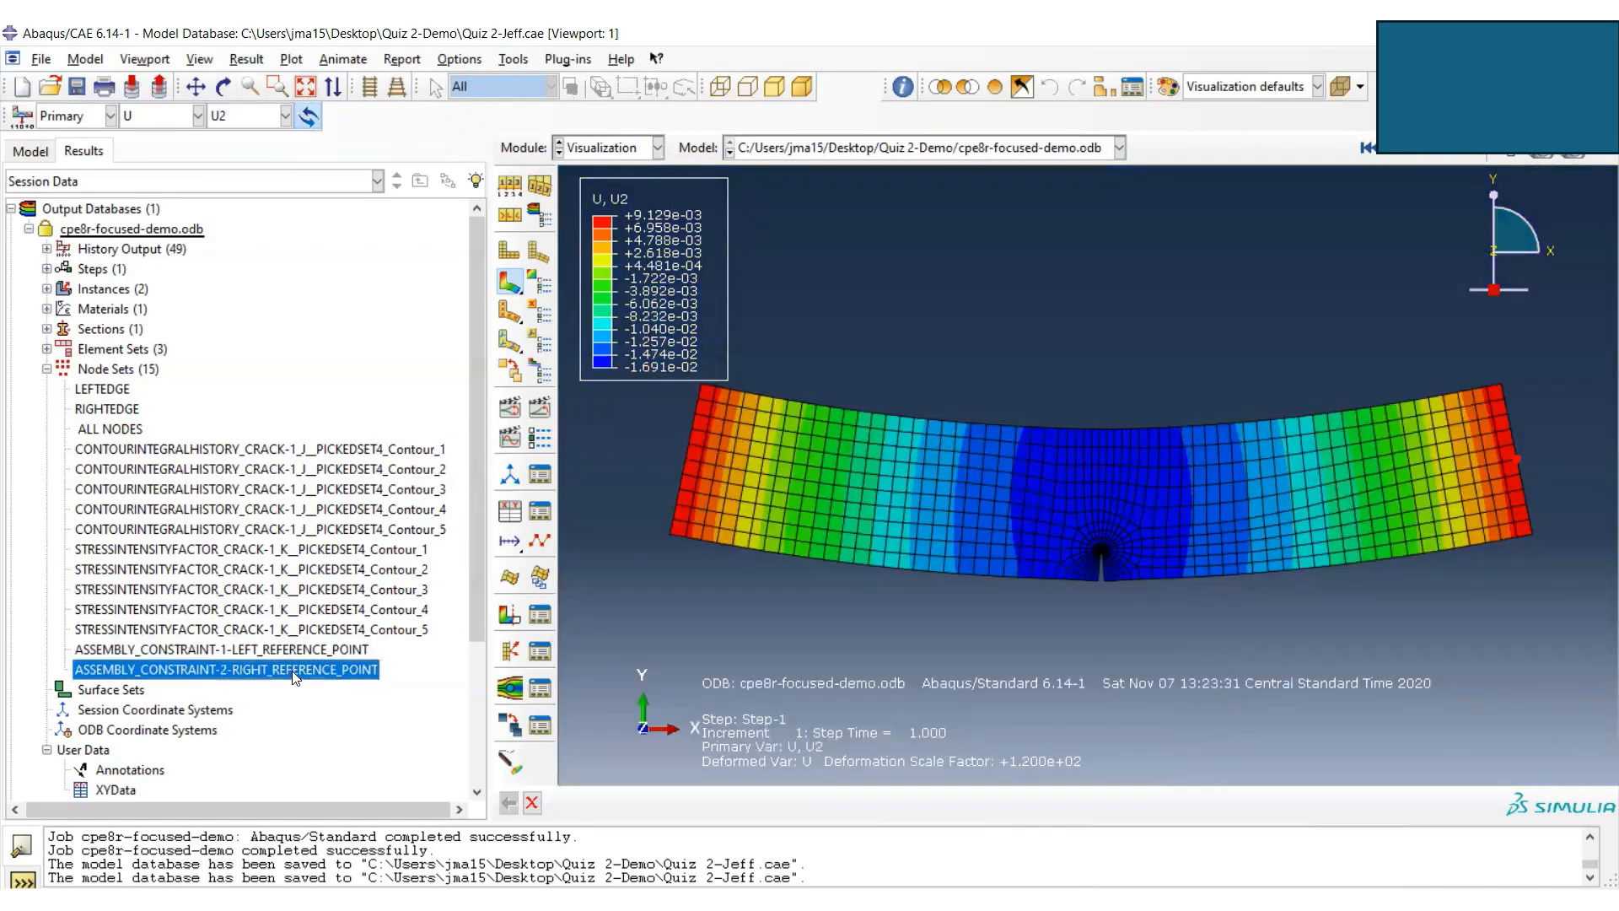
click(295, 650)
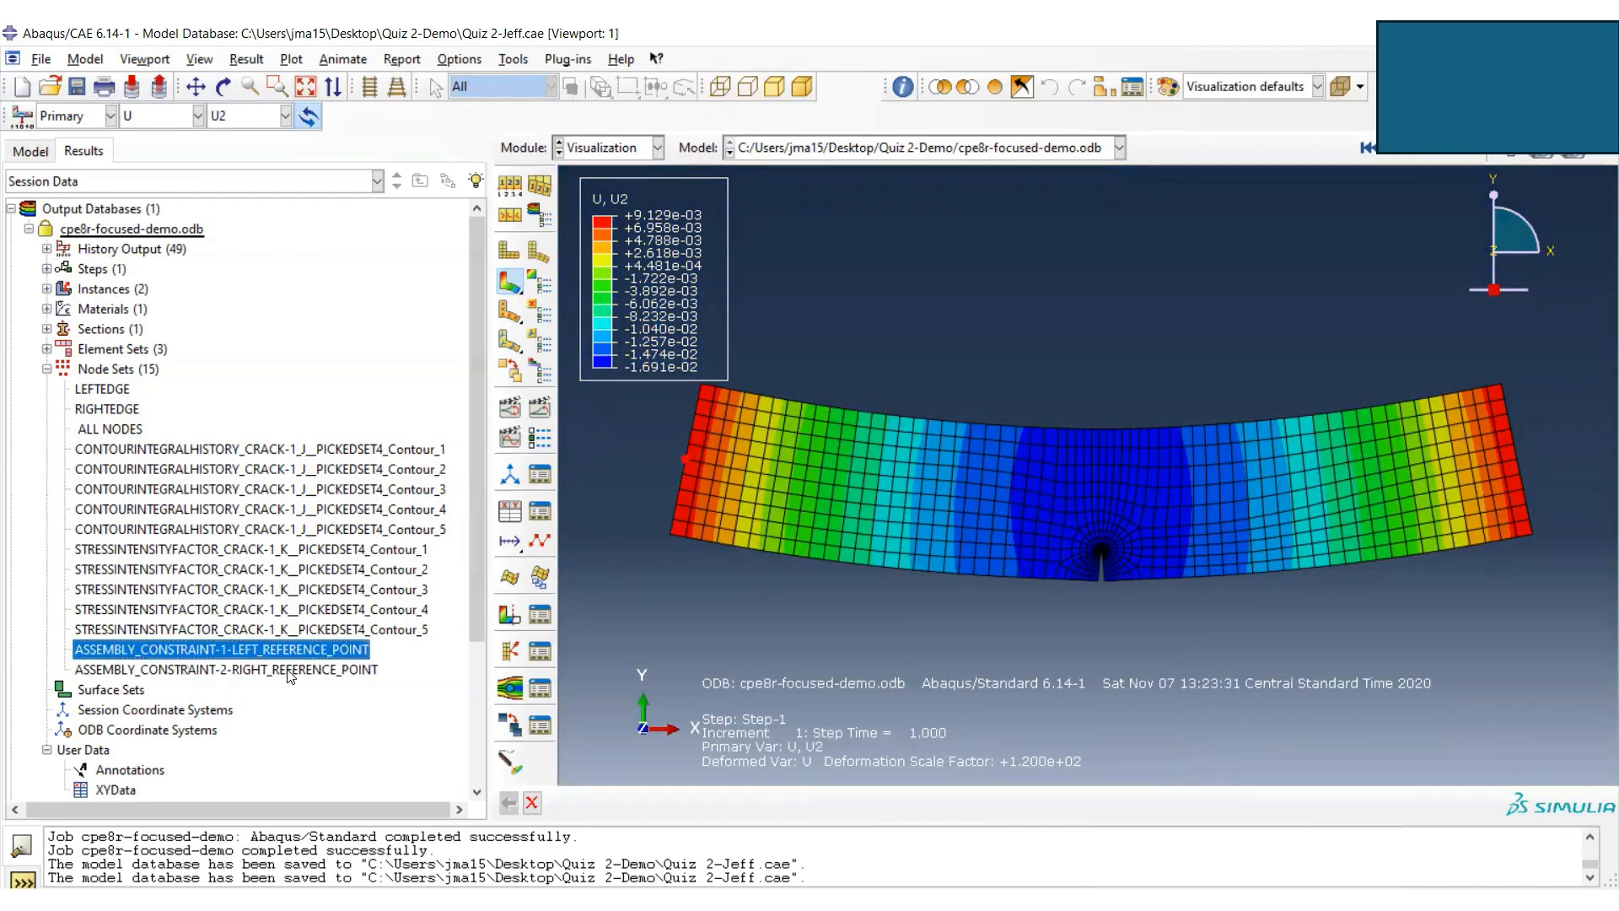
click(291, 671)
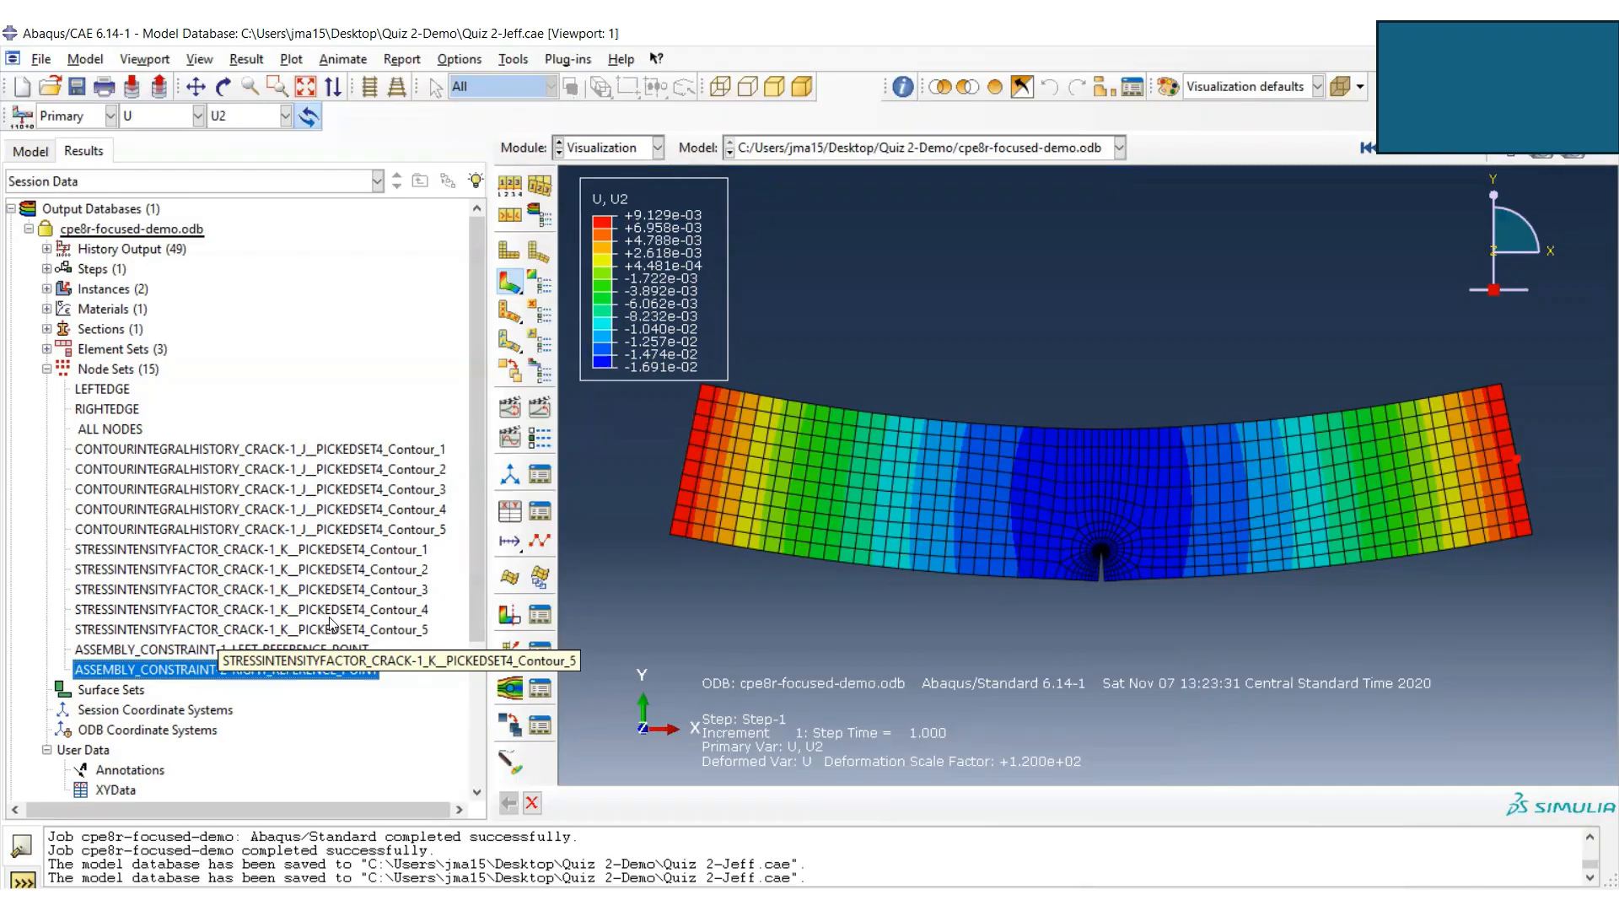
- List the history output variables with their full names in view and plot the J-integral J history of Contour_1
click(47, 369)
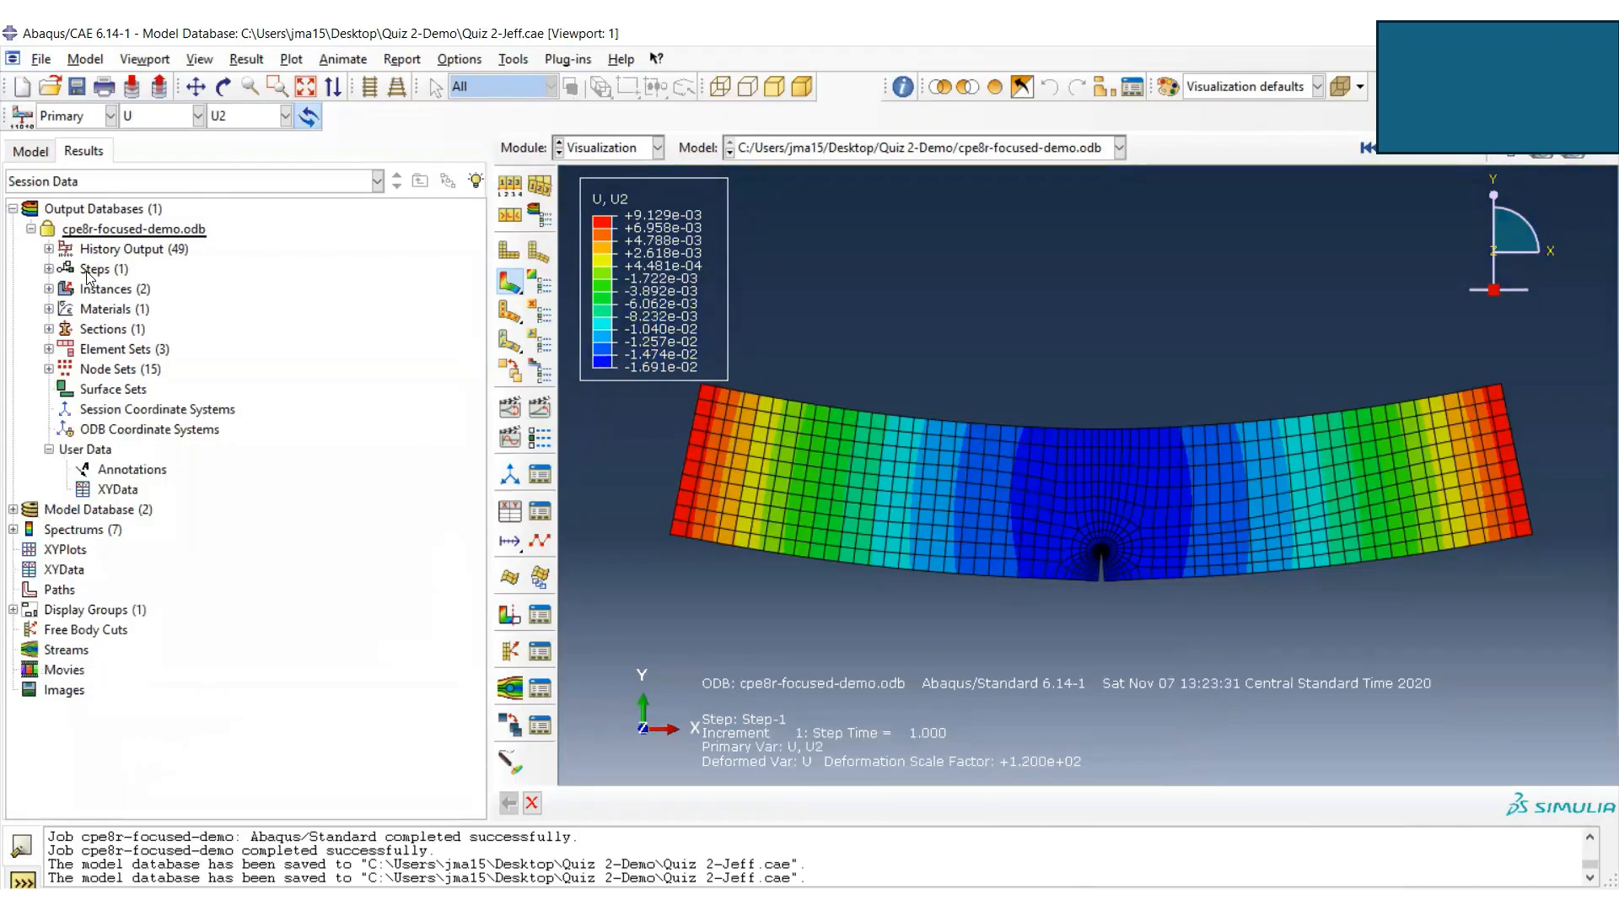
click(49, 248)
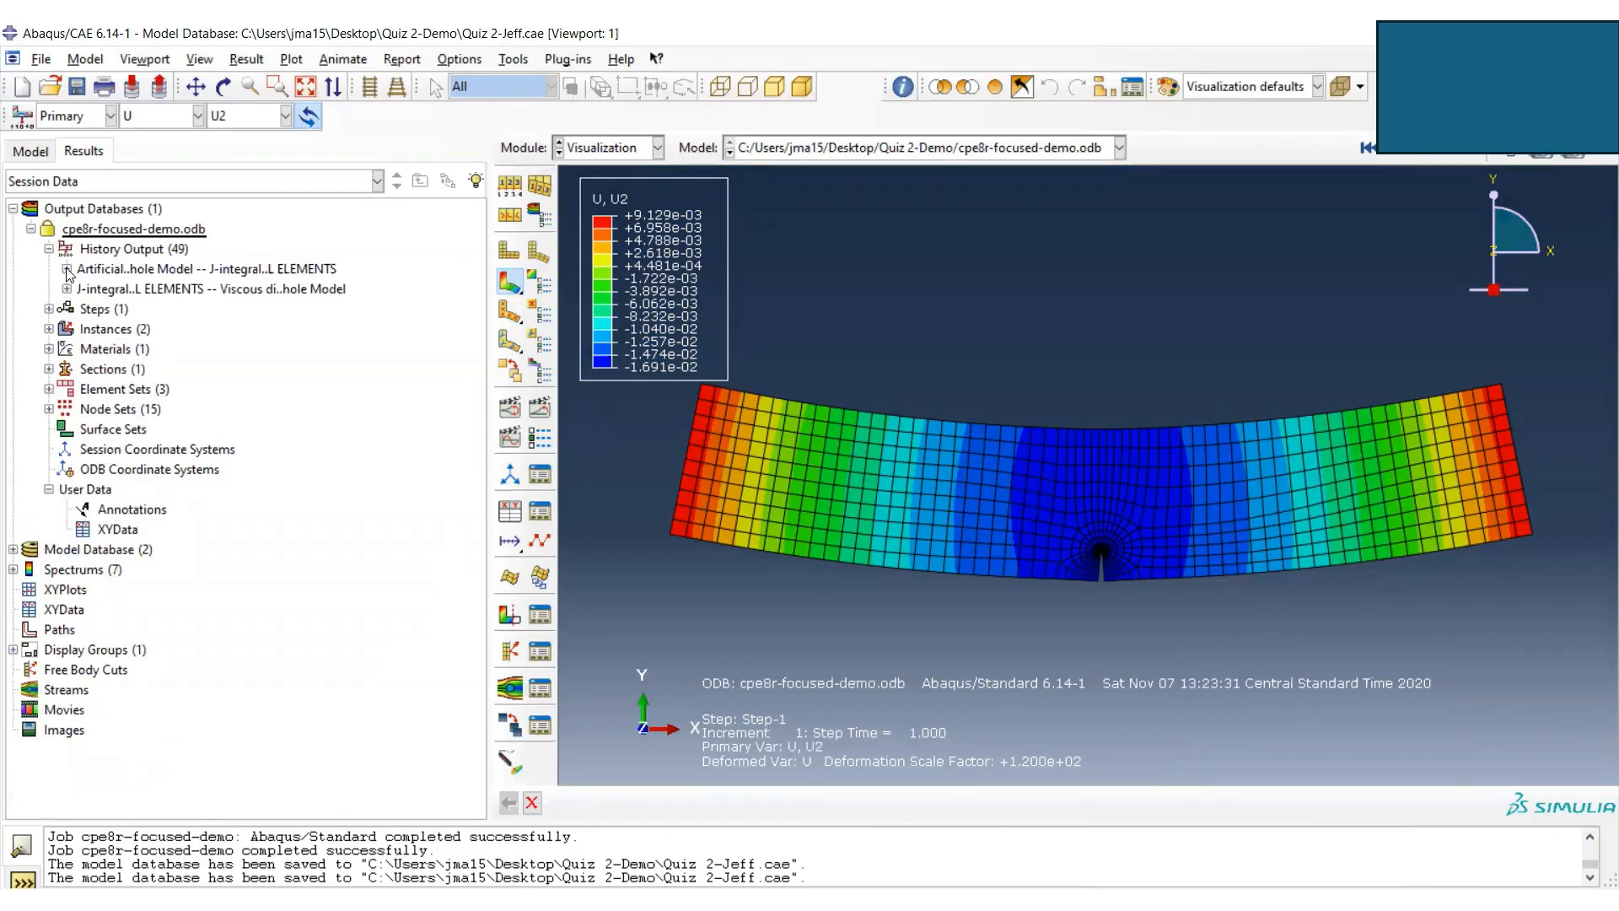
click(66, 270)
scroll(337, 506, down, 2)
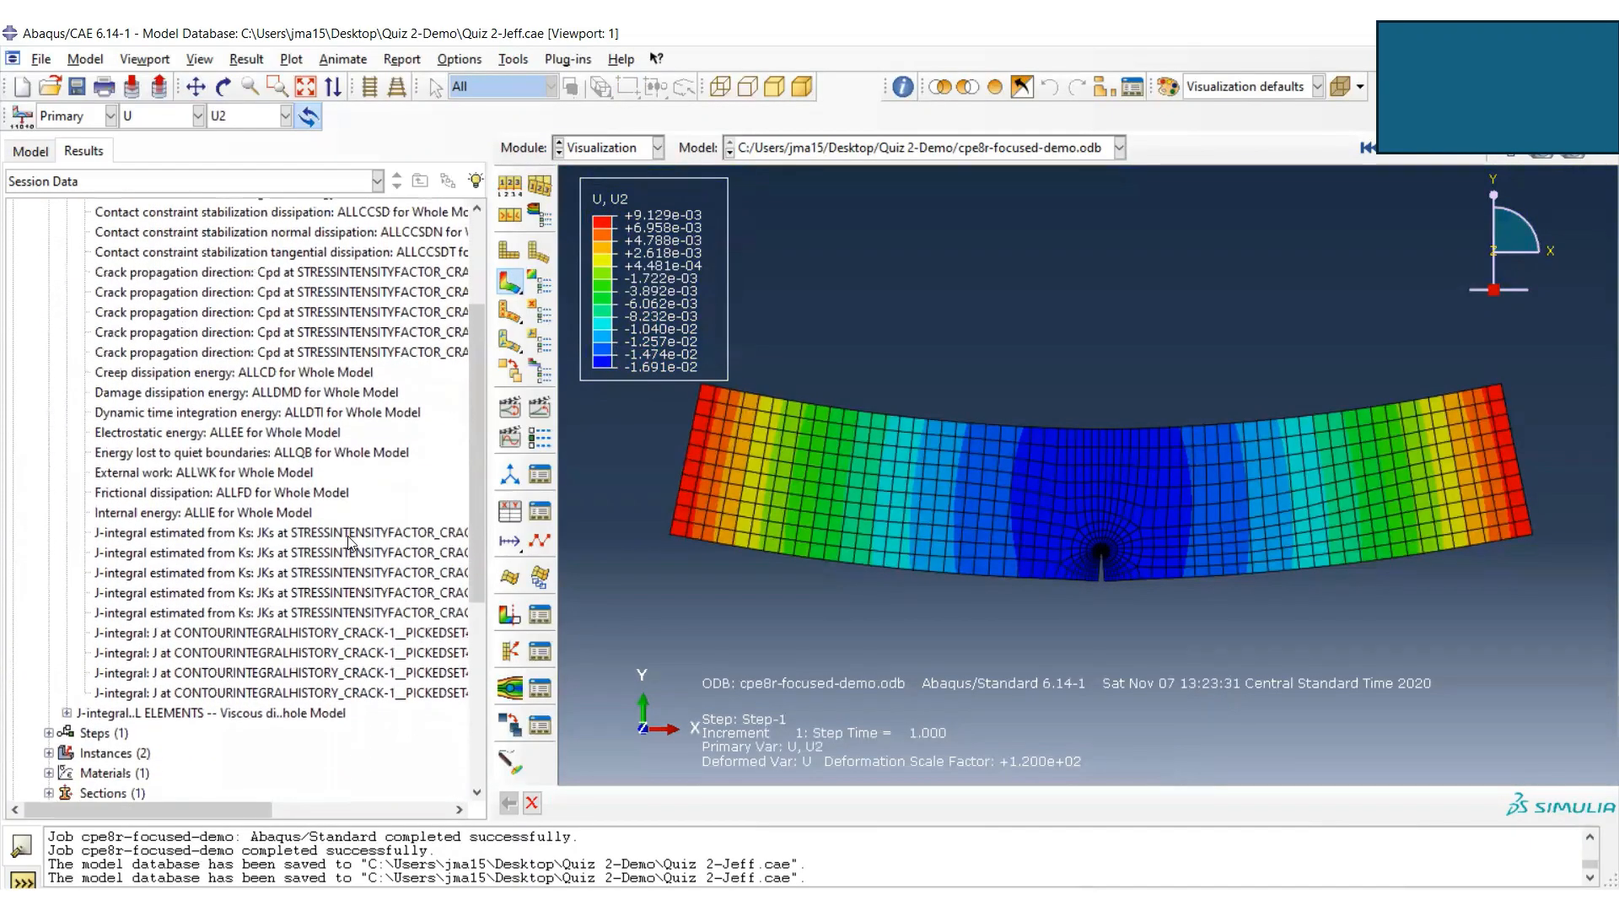
drag(490, 511, 624, 511)
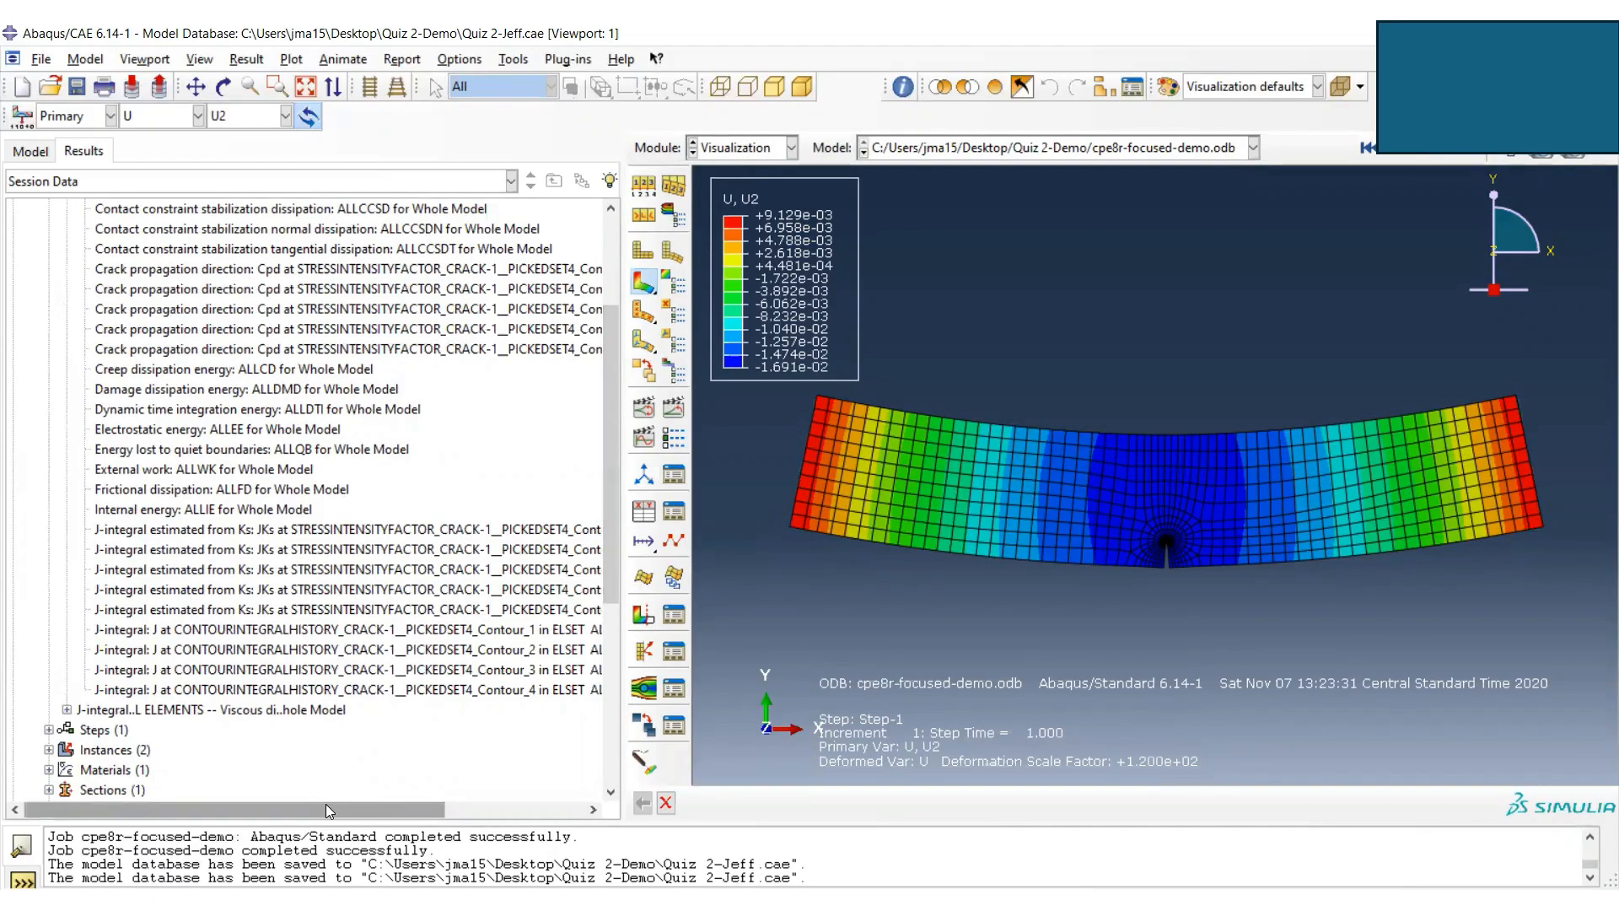
drag(325, 806, 446, 808)
double_click(419, 632)
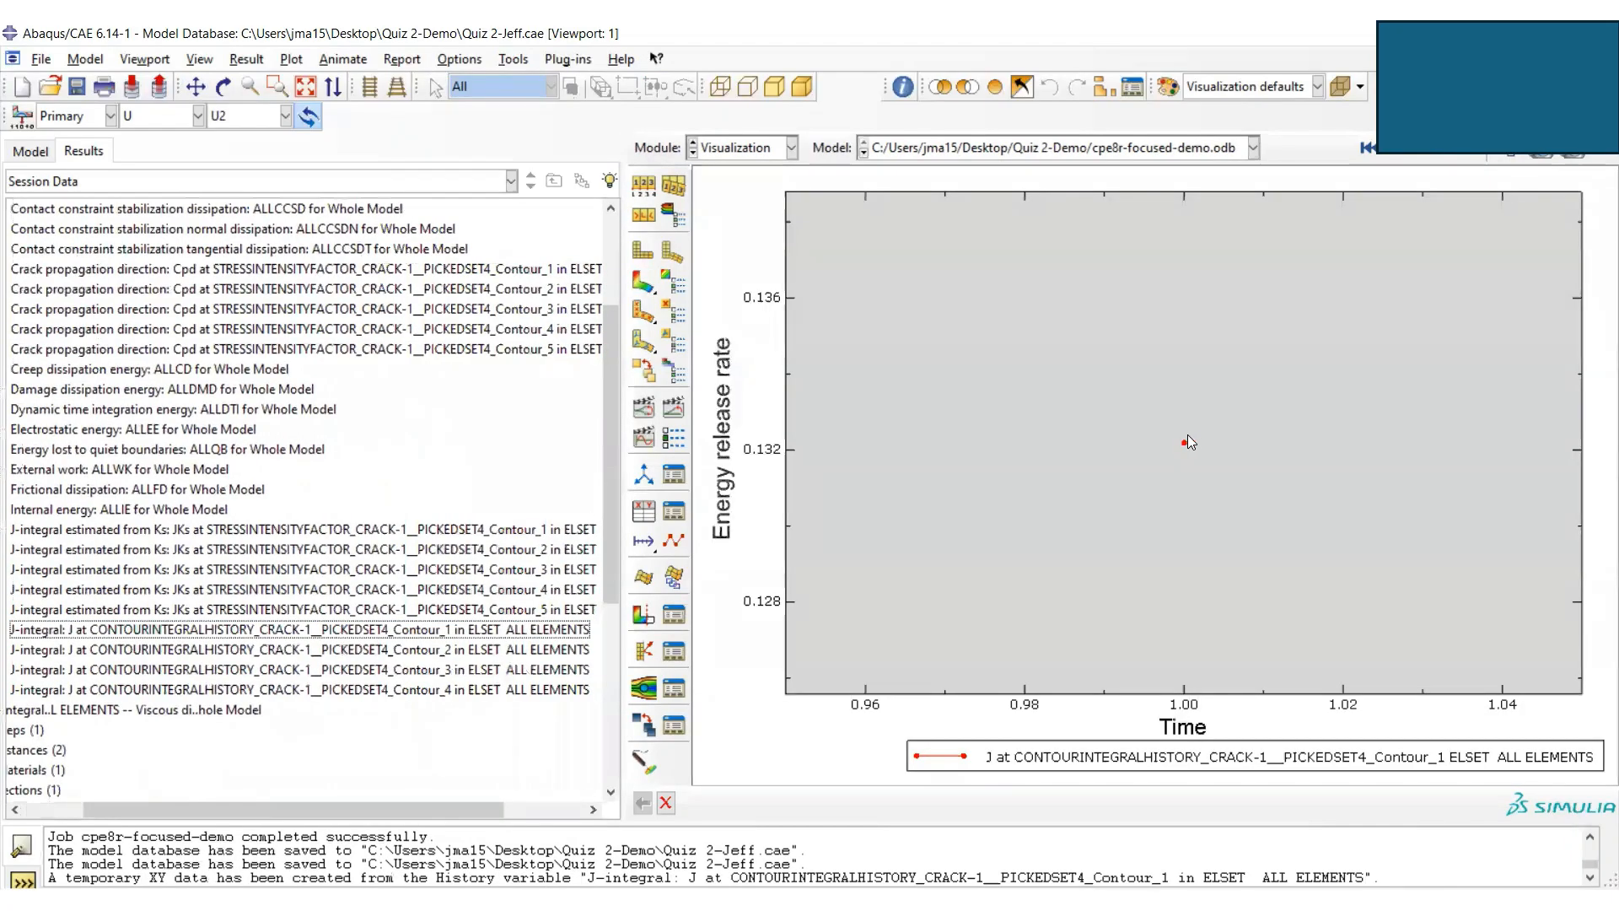
- Plot the J-integral J histories of Contour_1, Contour_2, Contour_3 and Contour_4 together in one XY plot
click(380, 651)
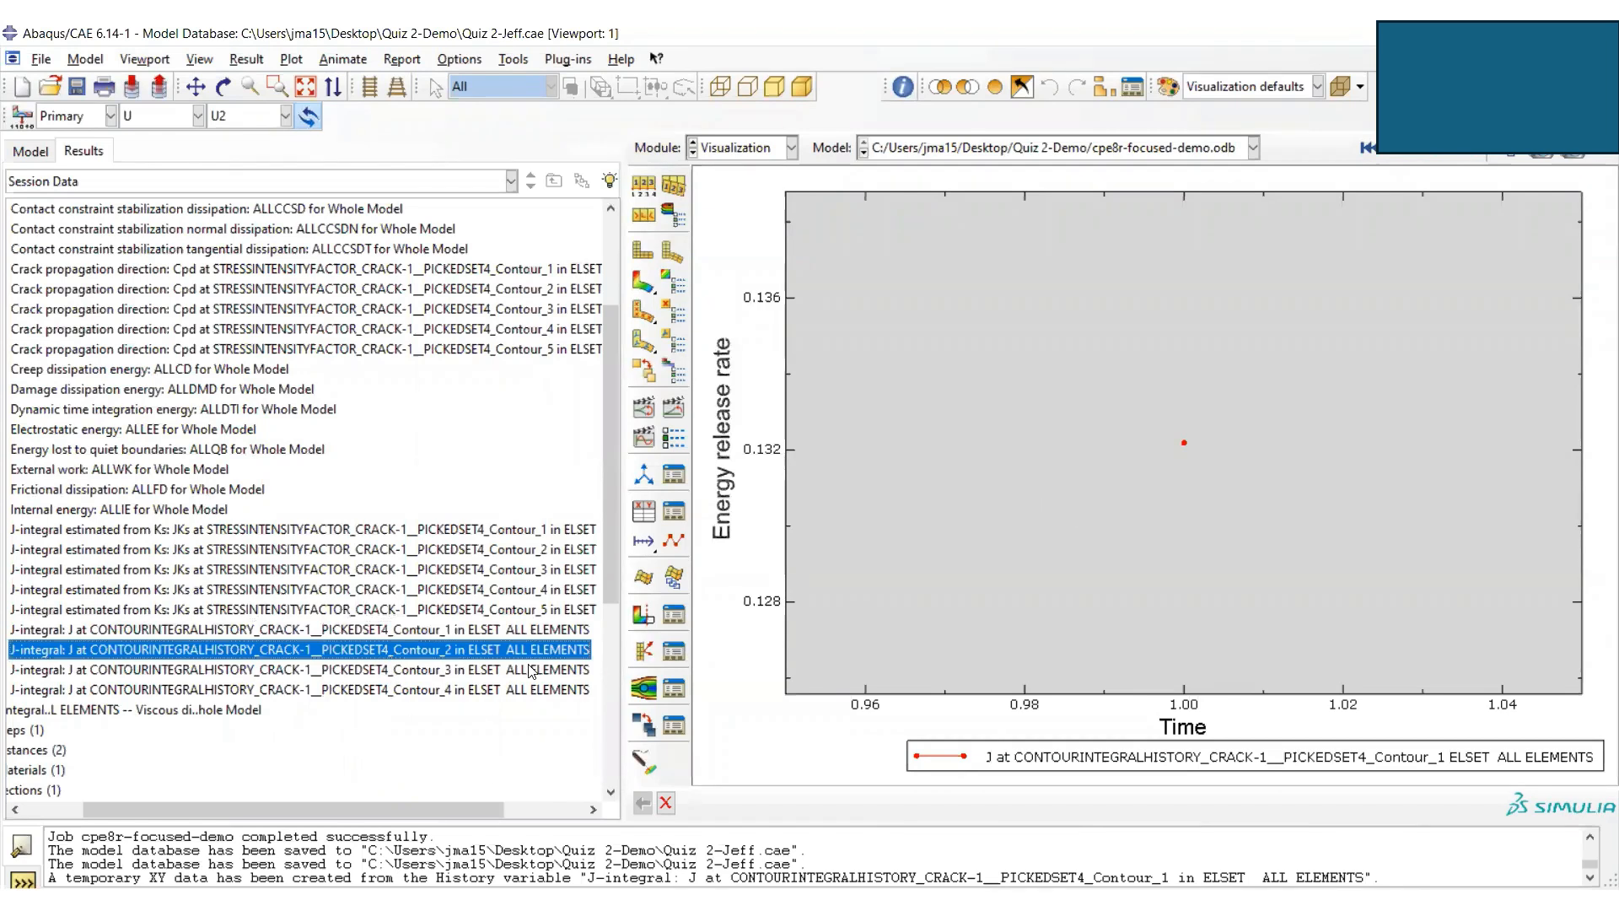
click(517, 677)
click(492, 695)
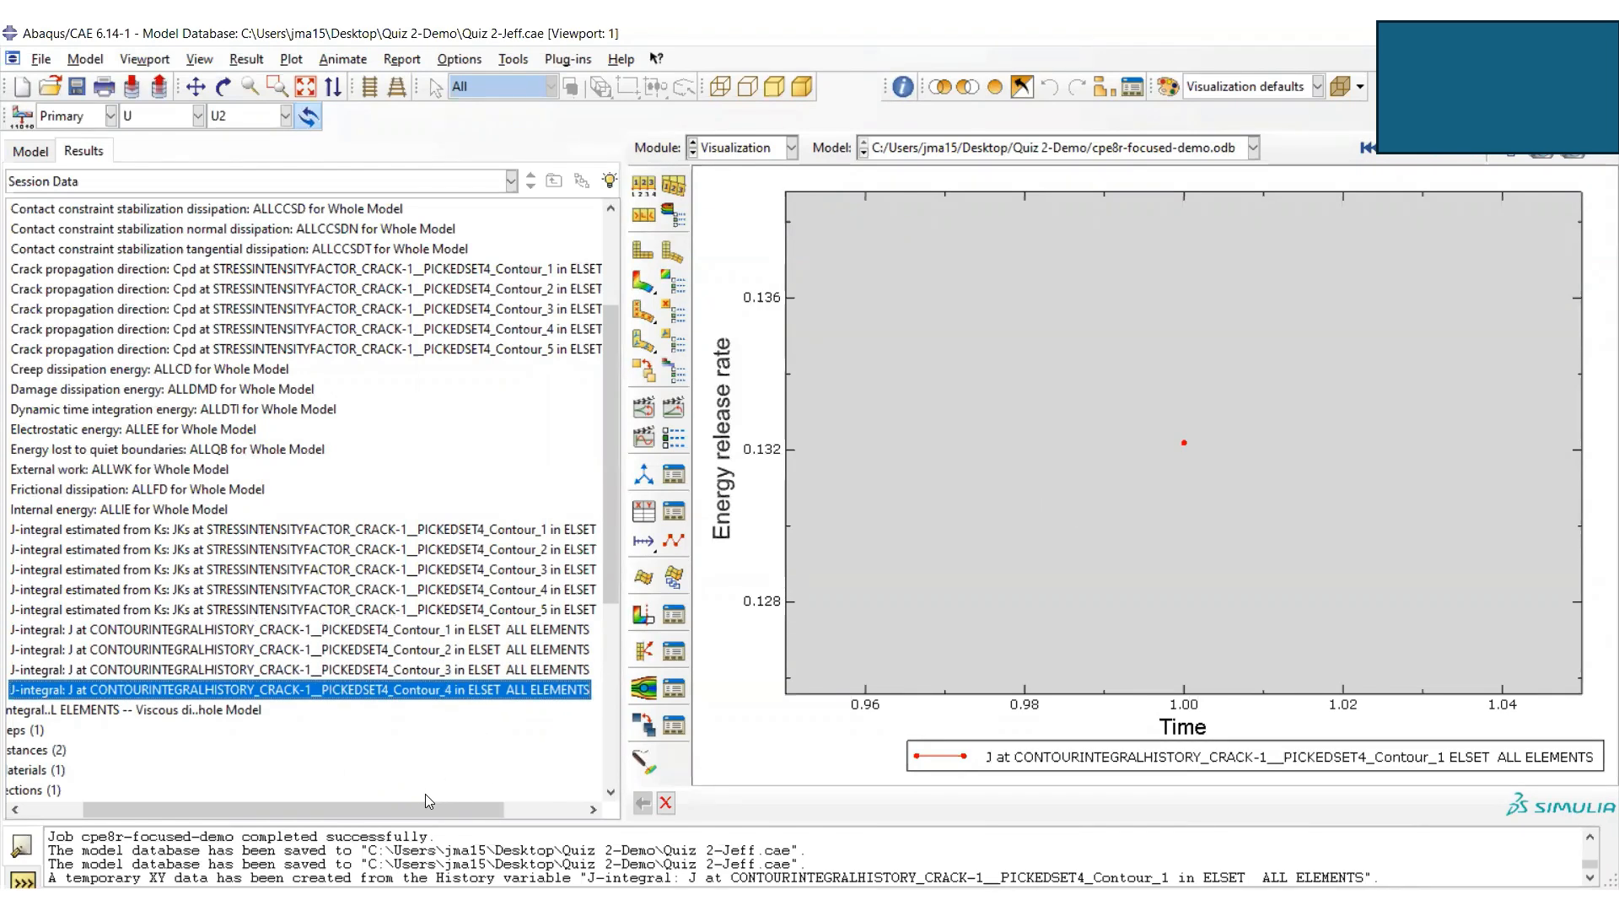
drag(413, 812, 356, 809)
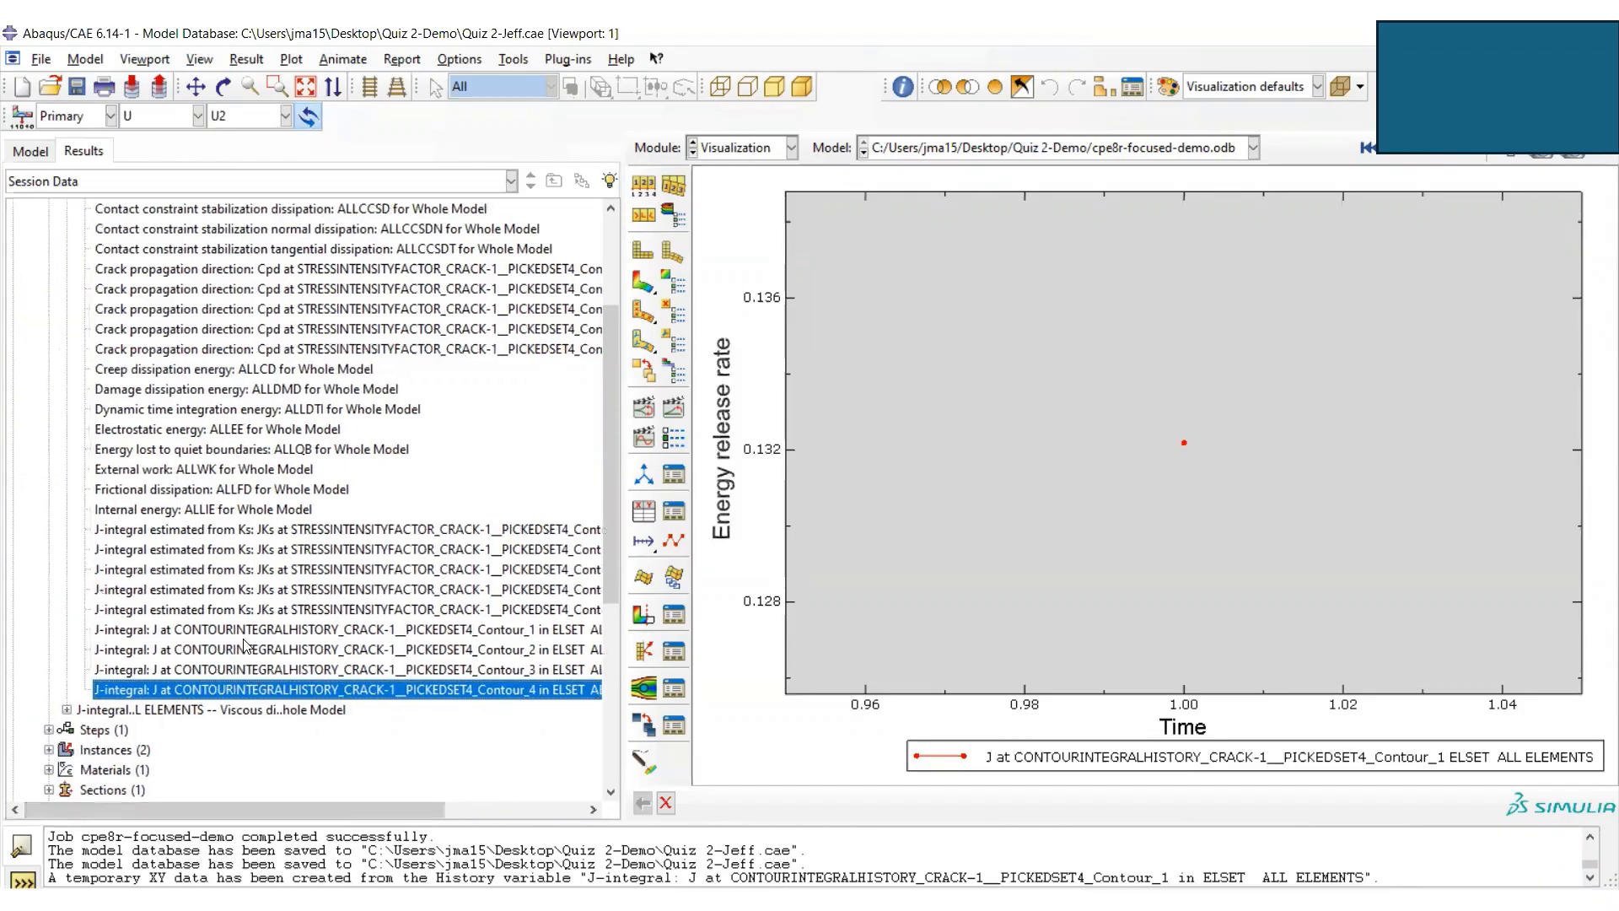
click(244, 629)
ctrl+click(248, 650)
ctrl+click(250, 672)
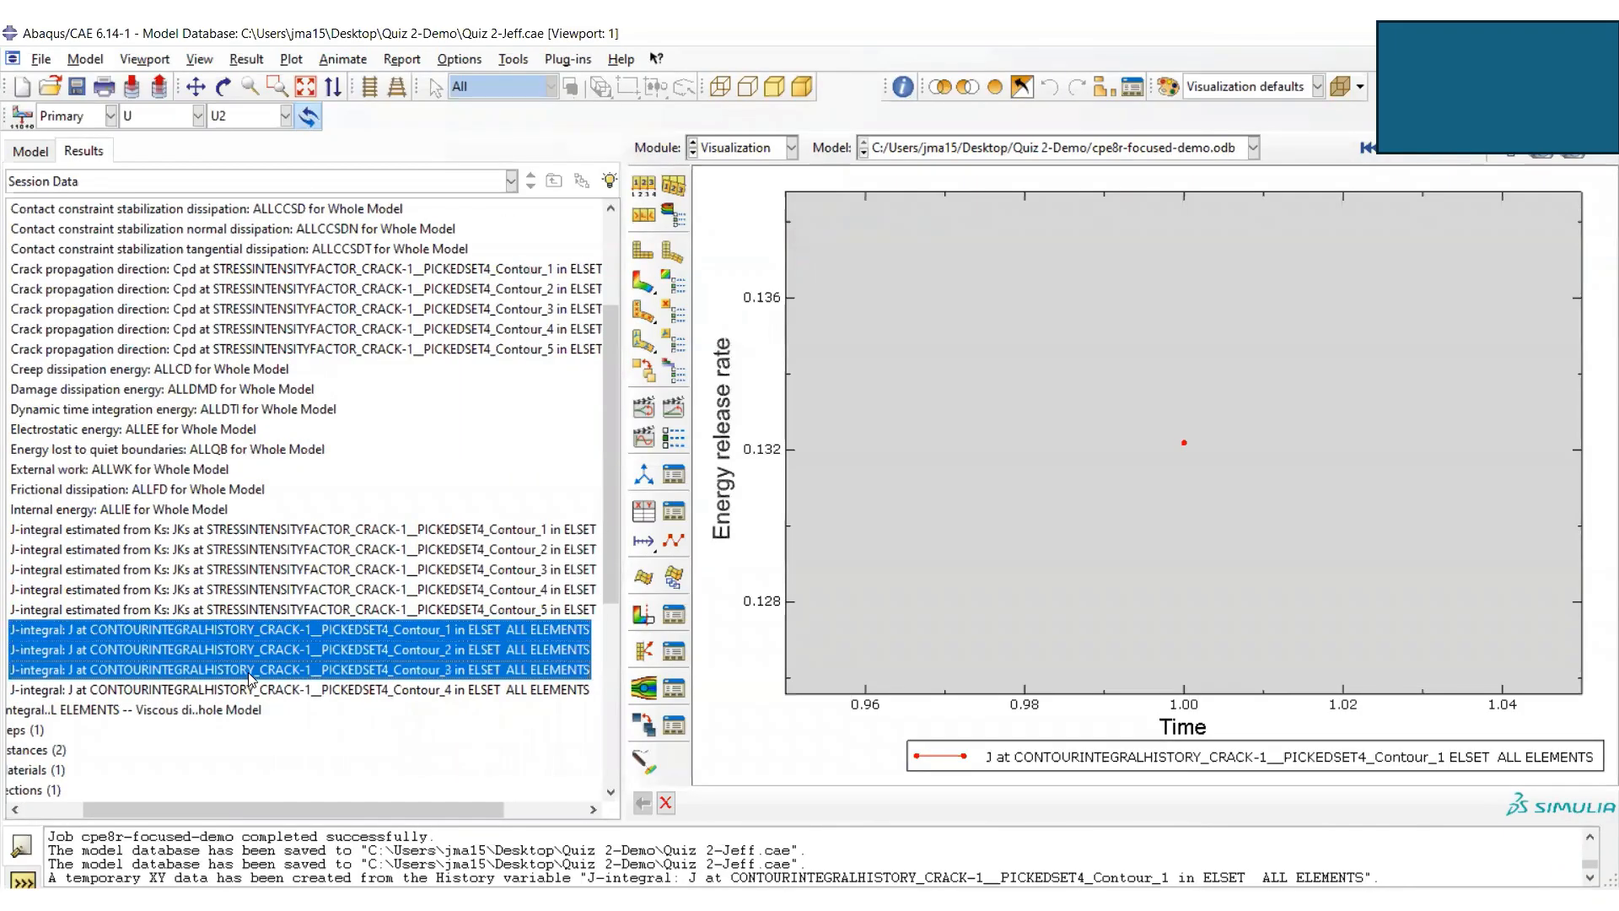
ctrl+click(252, 690)
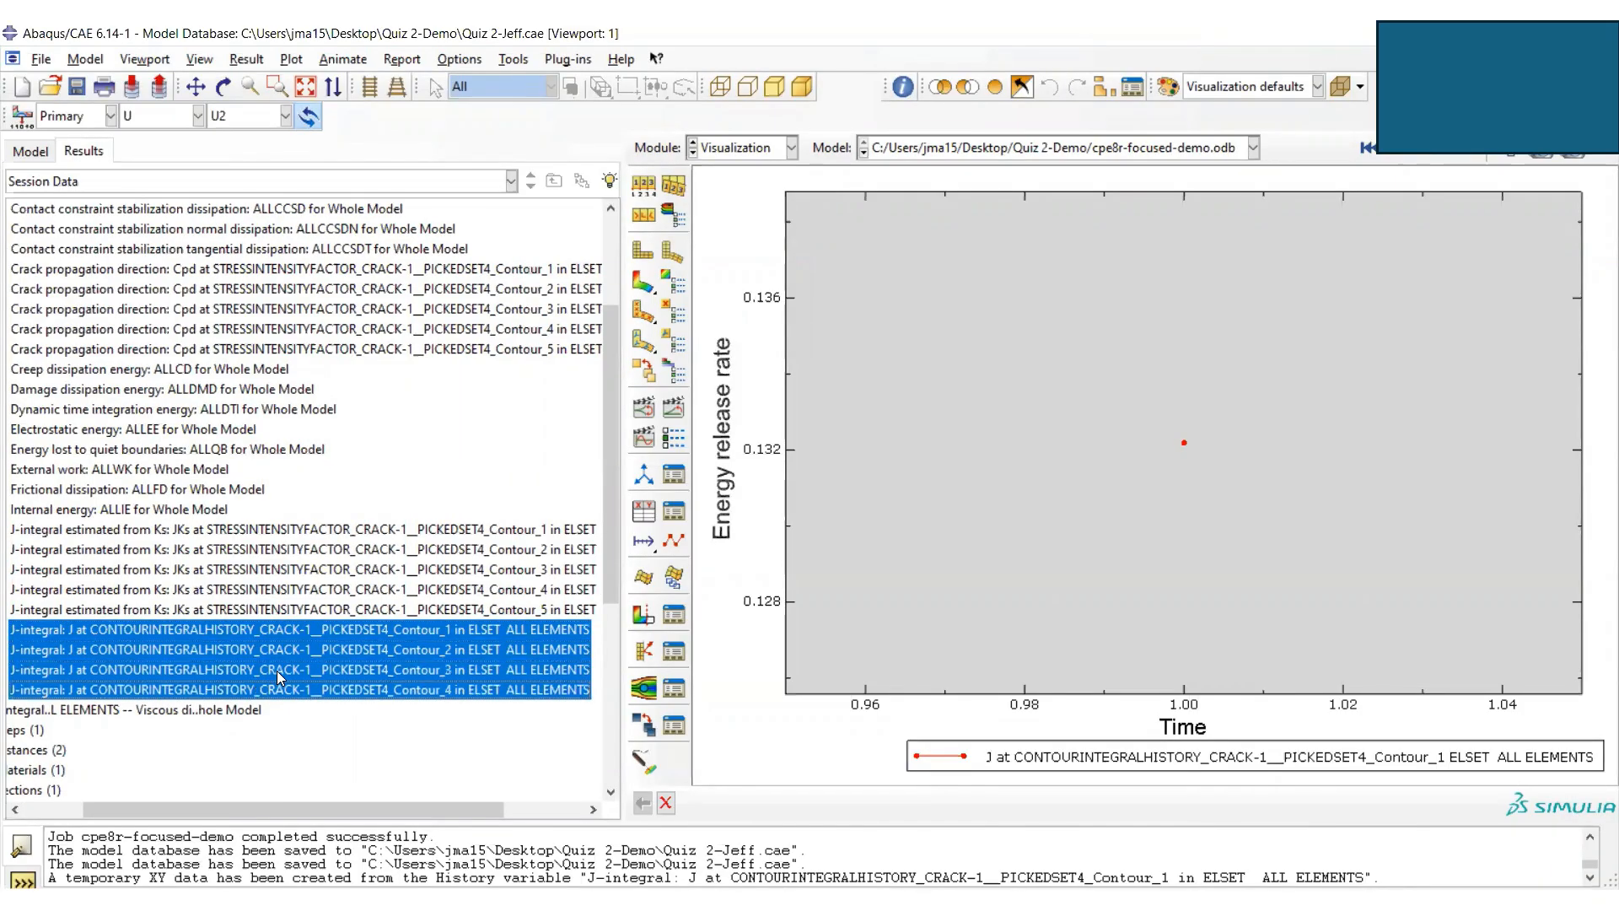
right_click(302, 651)
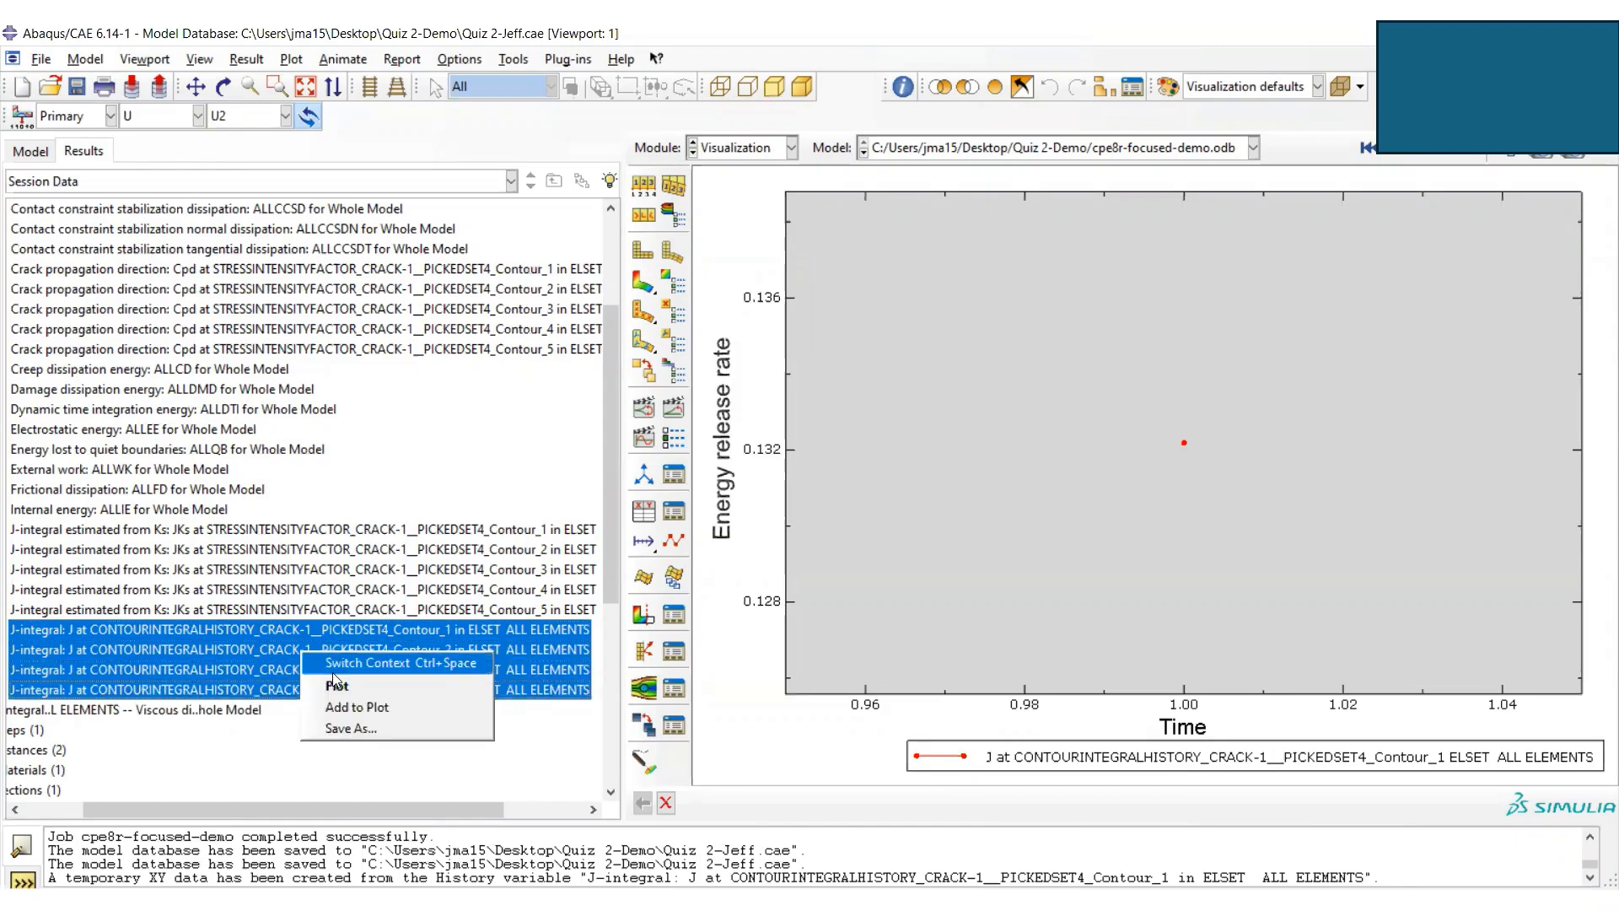
click(365, 688)
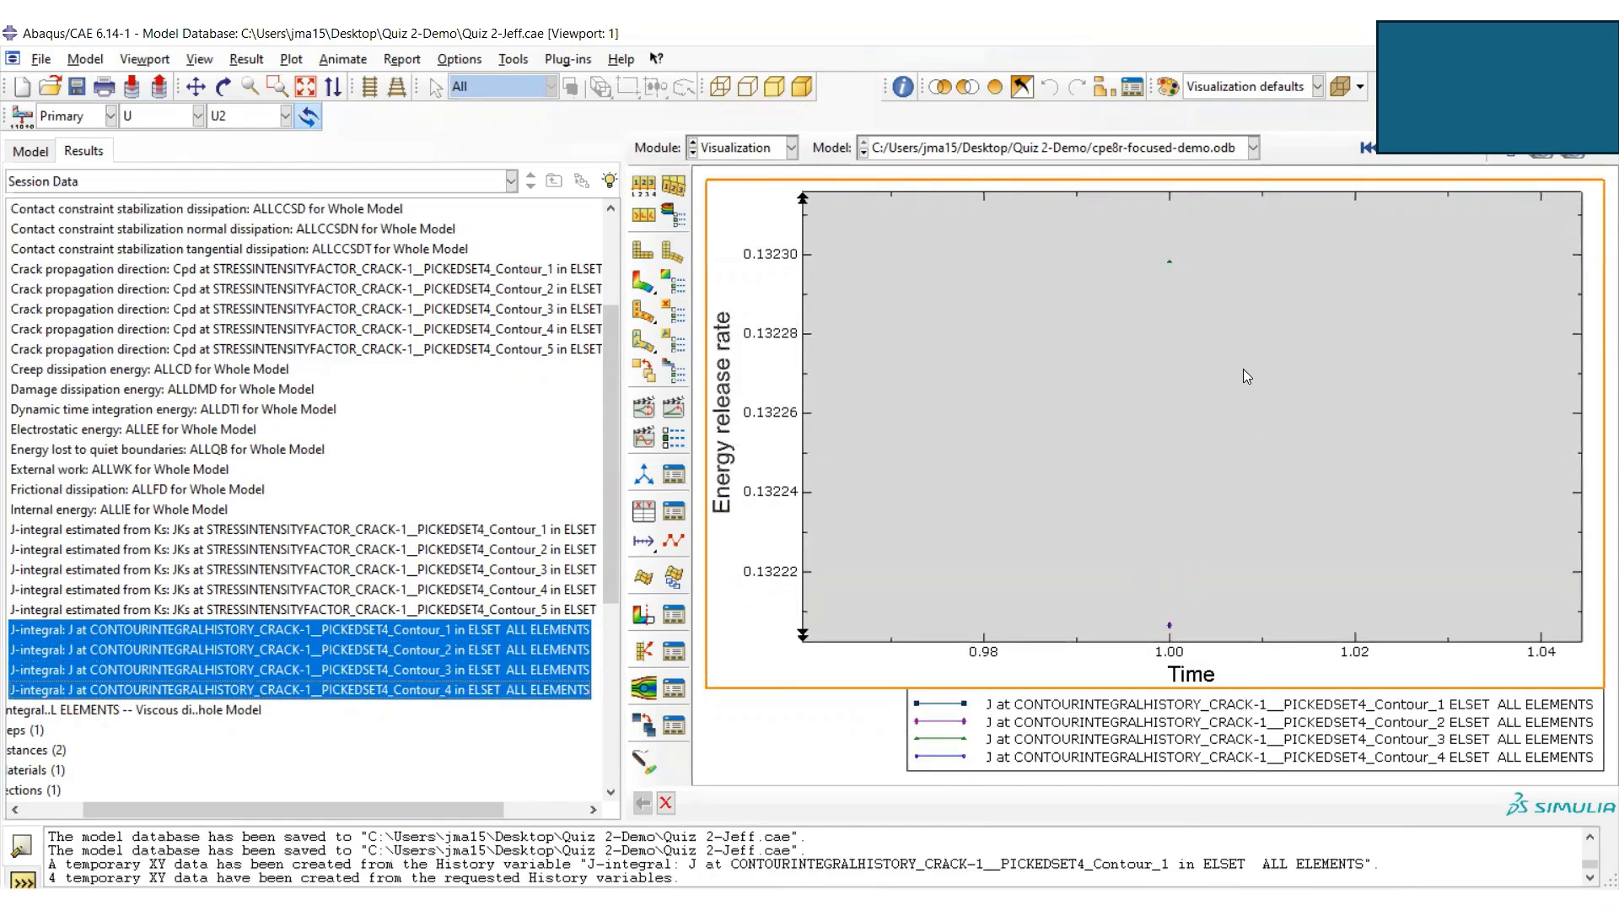
- Compare the J-integral points of the four contours in the energy release rate plot and save the model database
scroll(1243, 371, up, 5)
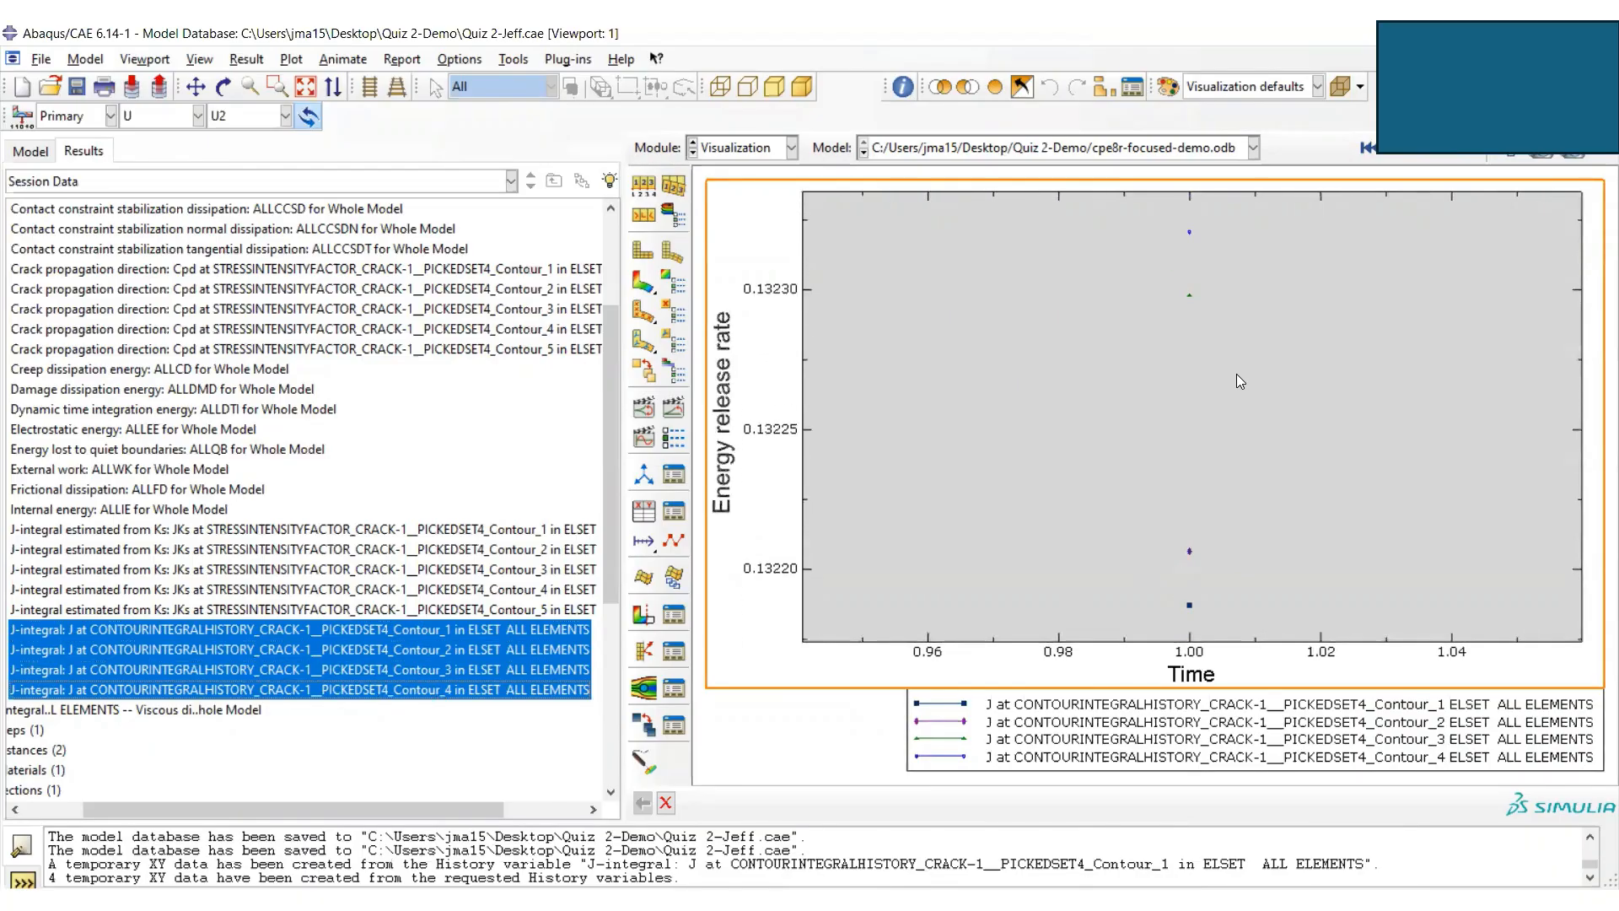
scroll(1236, 377, up, 4)
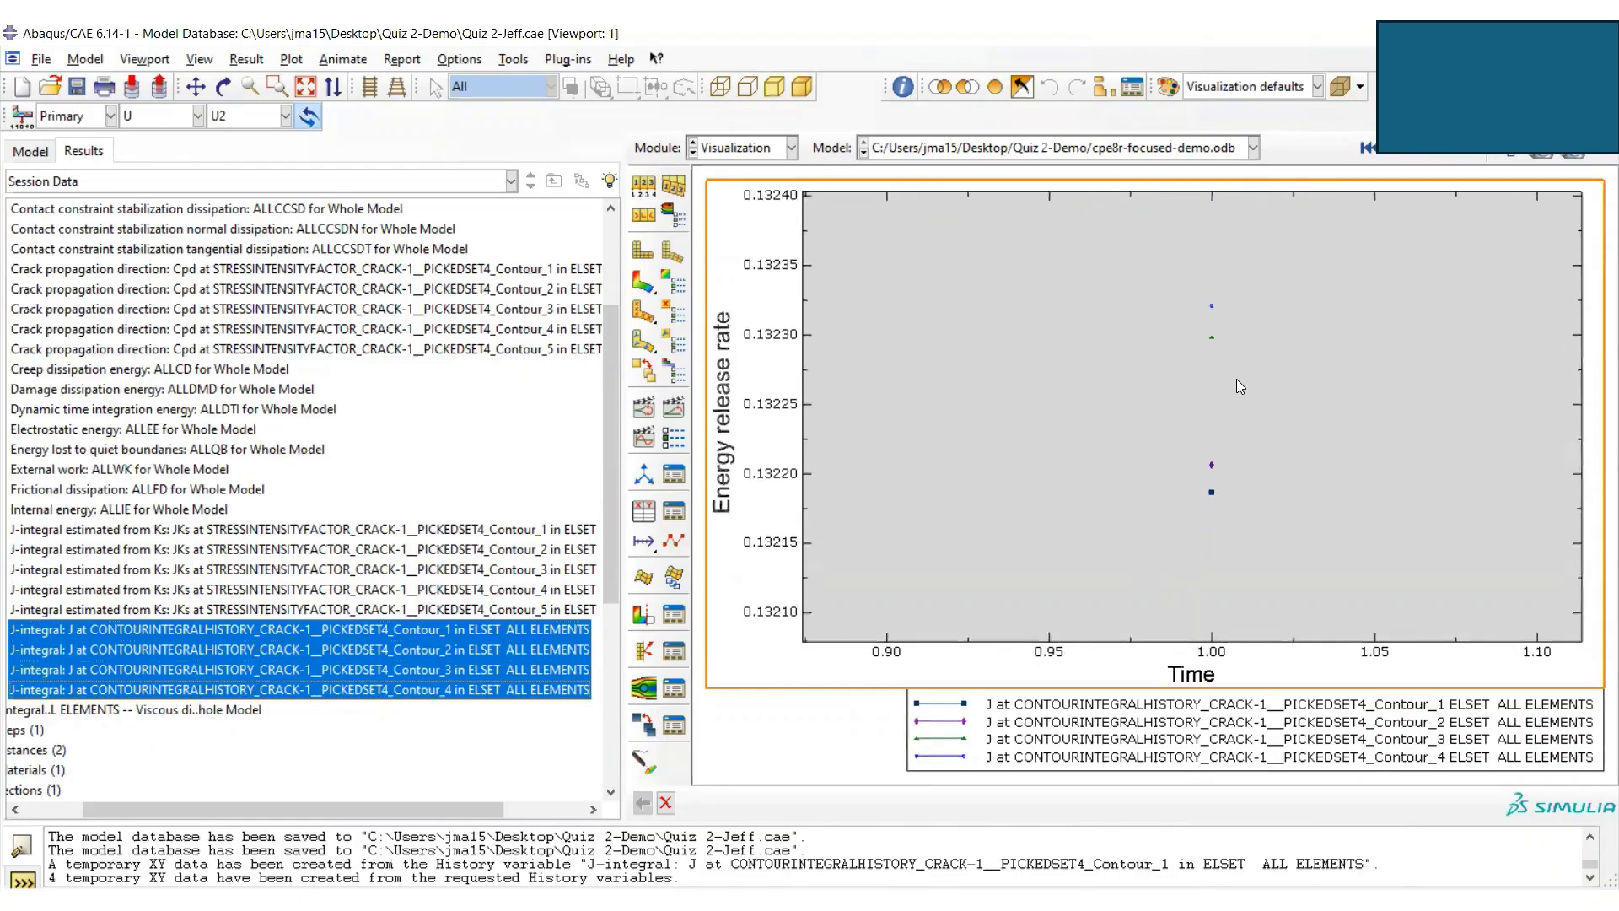
scroll(1232, 389, up, 1)
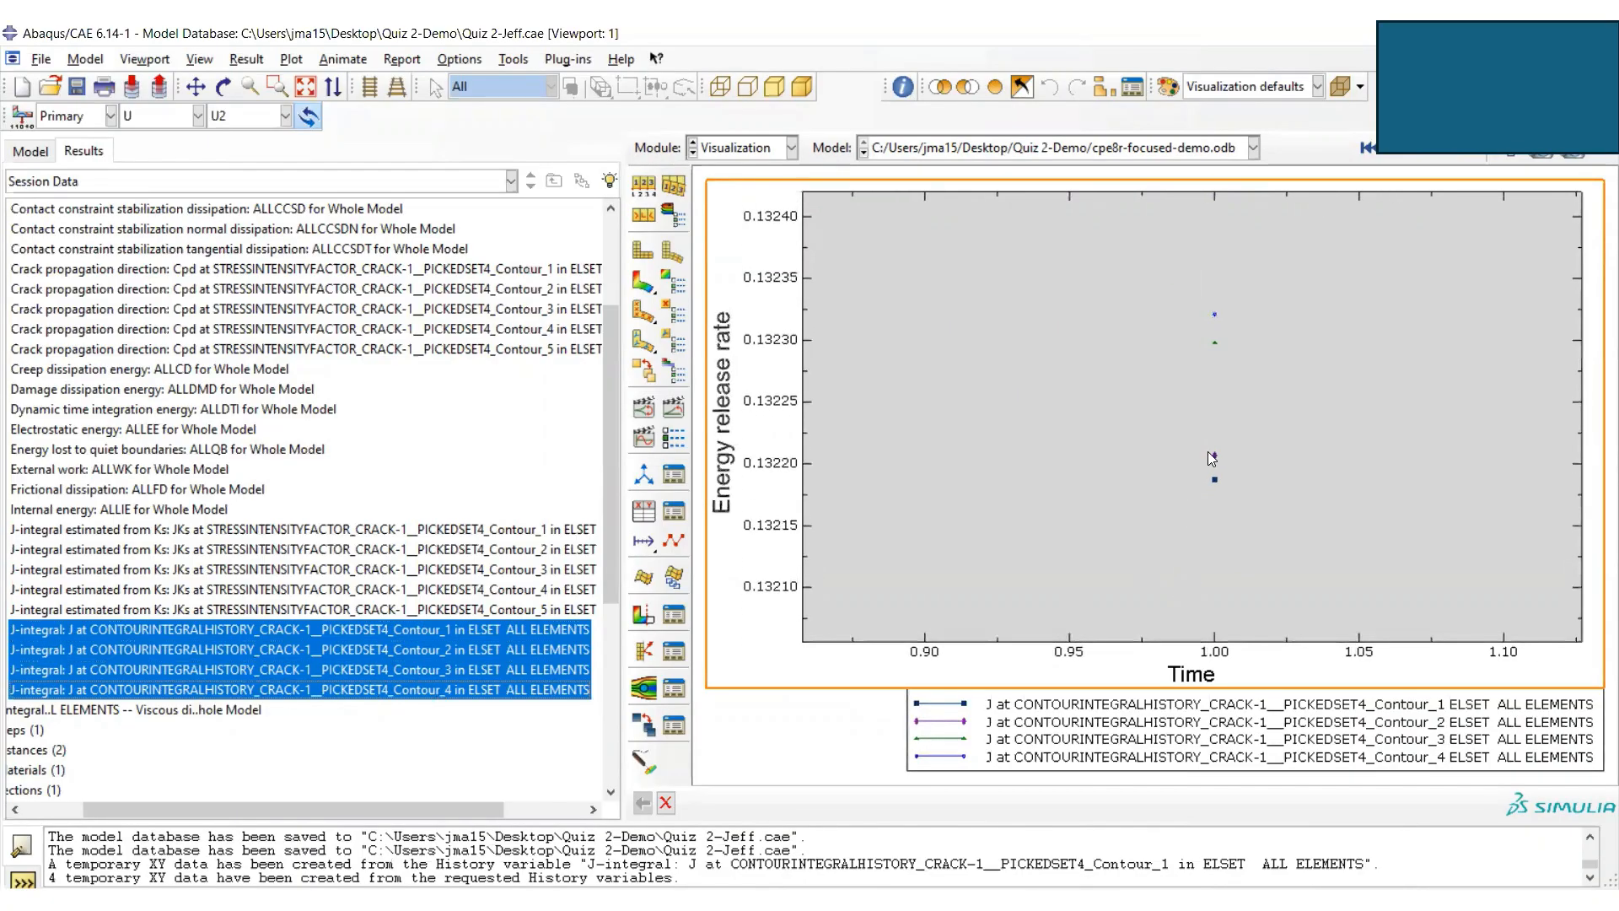
scroll(1207, 452, up, 3)
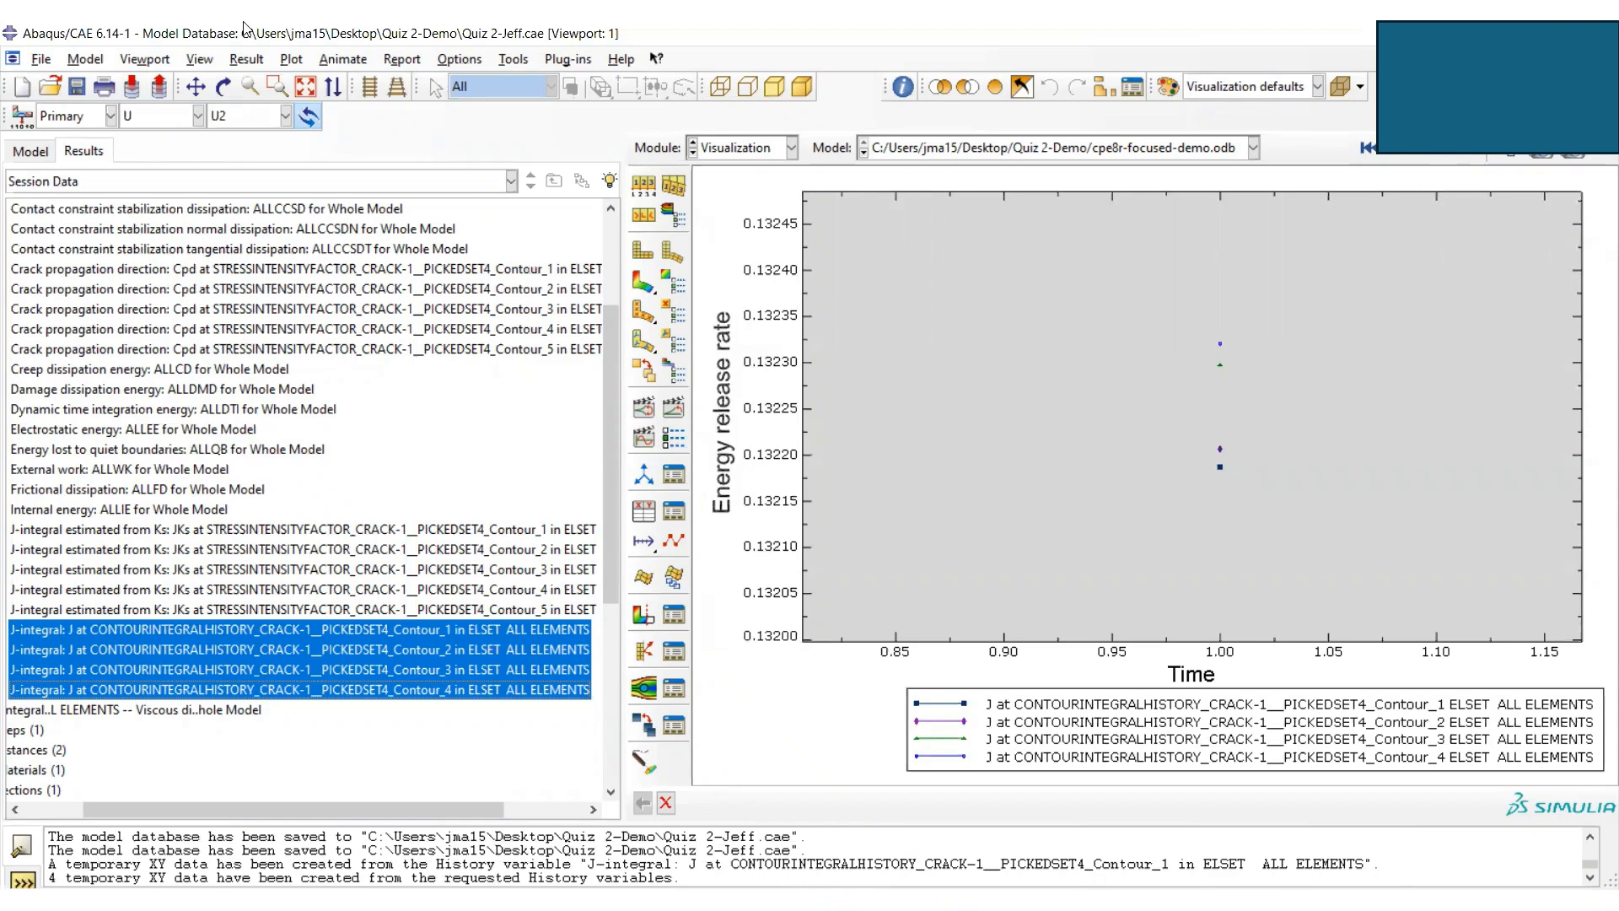
click(76, 86)
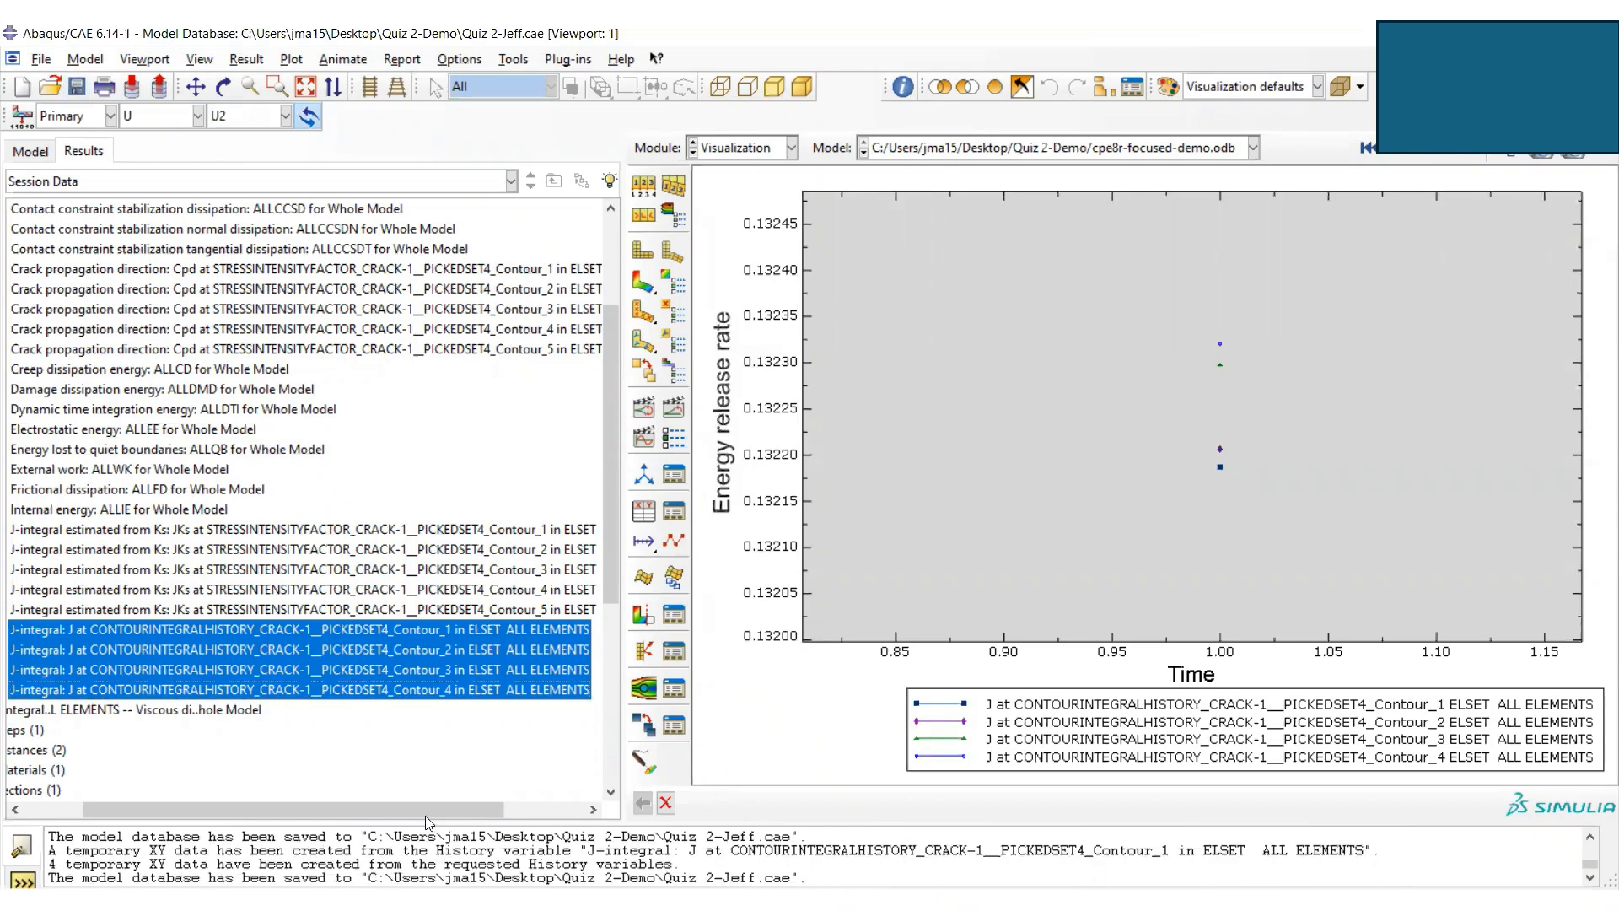
drag(423, 811, 365, 812)
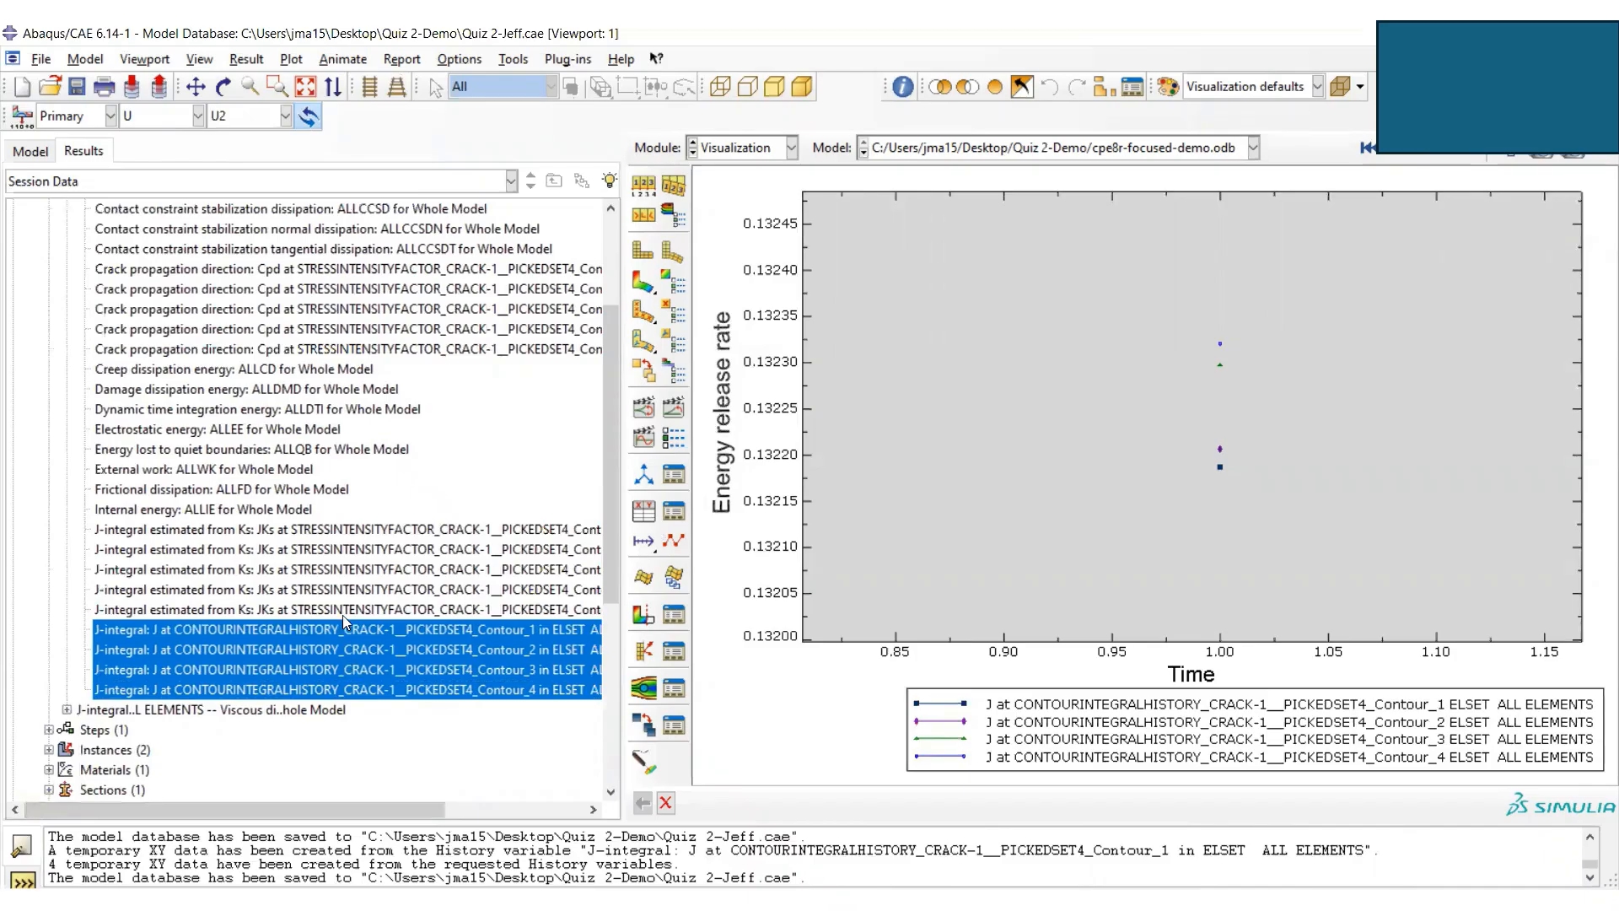
- Expand the remaining history output variables with their full names readable and plot the stress intensity factor K1 history of Contour_1
click(67, 711)
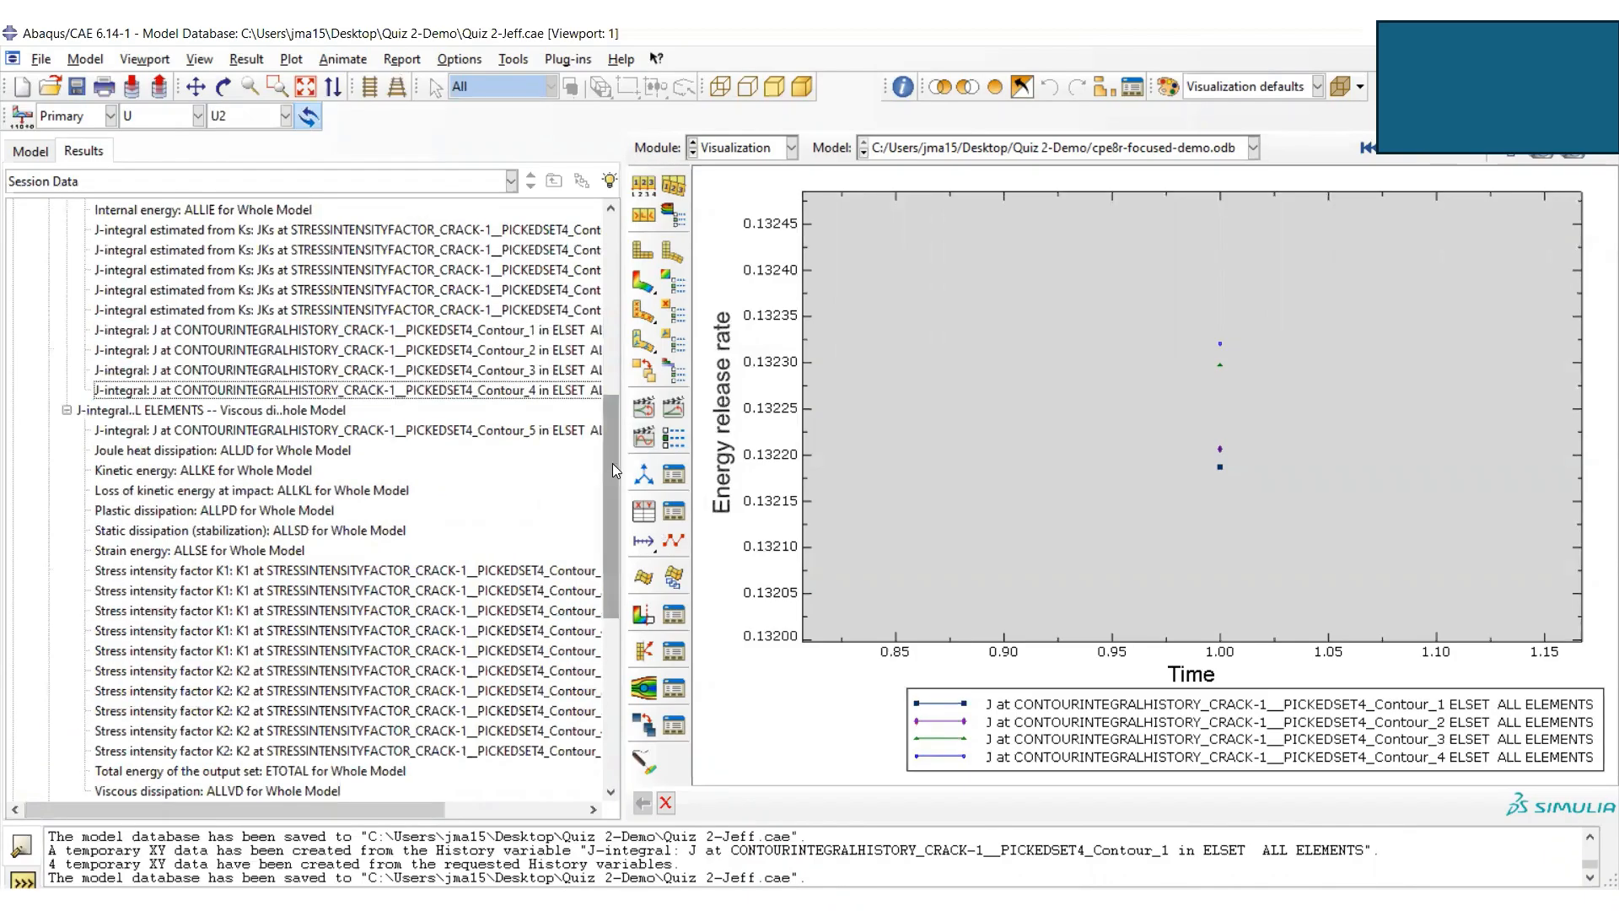
drag(622, 461, 801, 460)
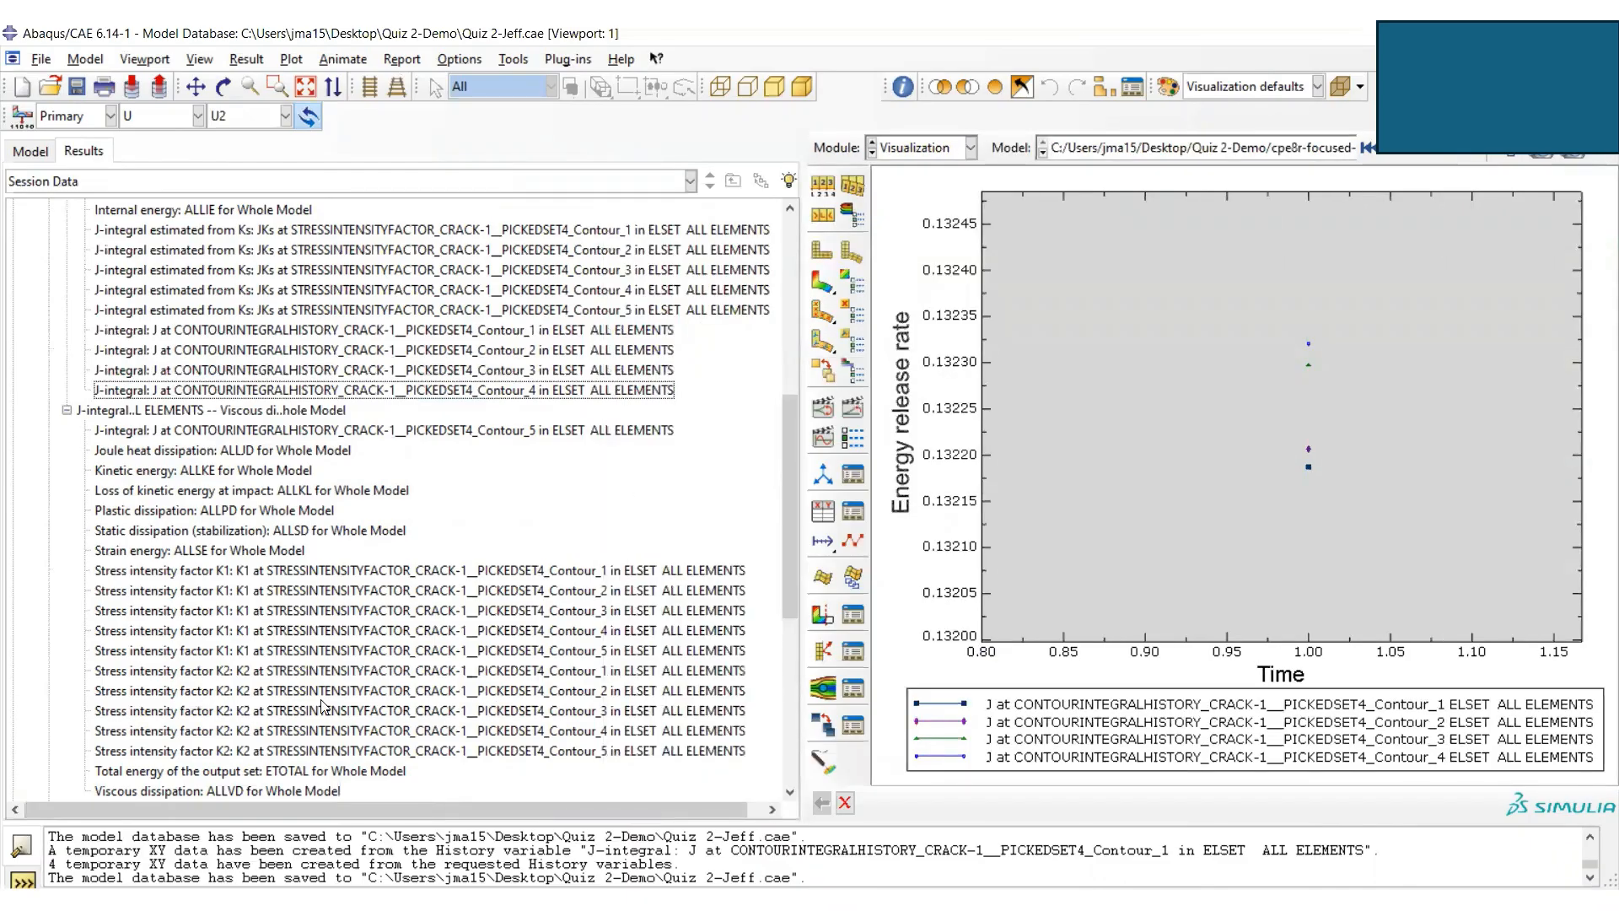
drag(285, 576, 291, 650)
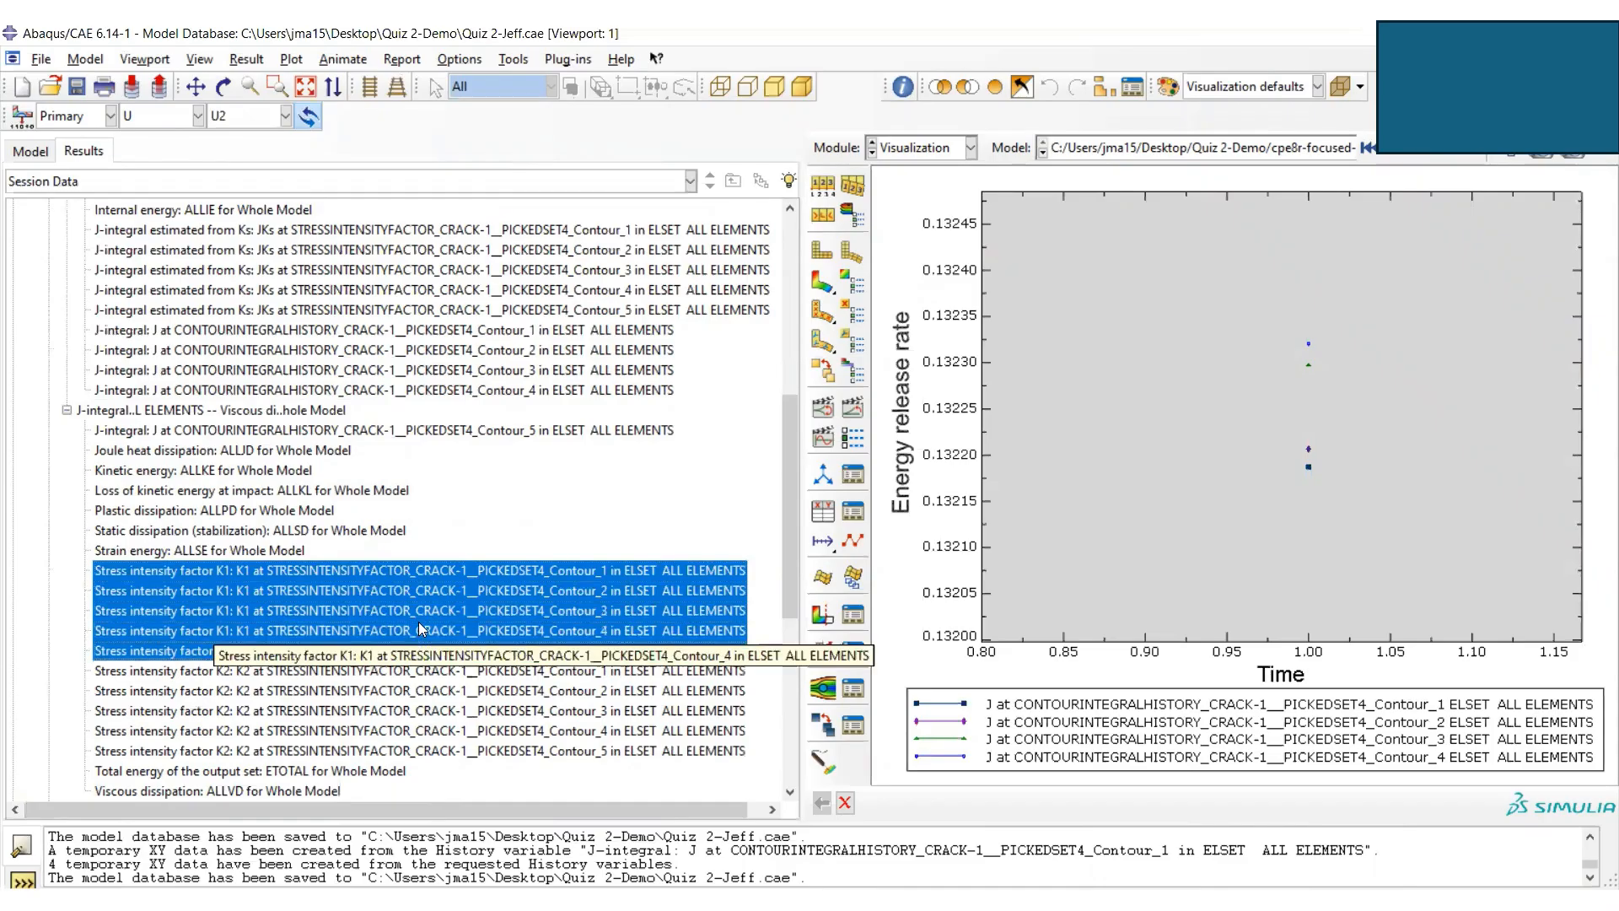
double_click(476, 570)
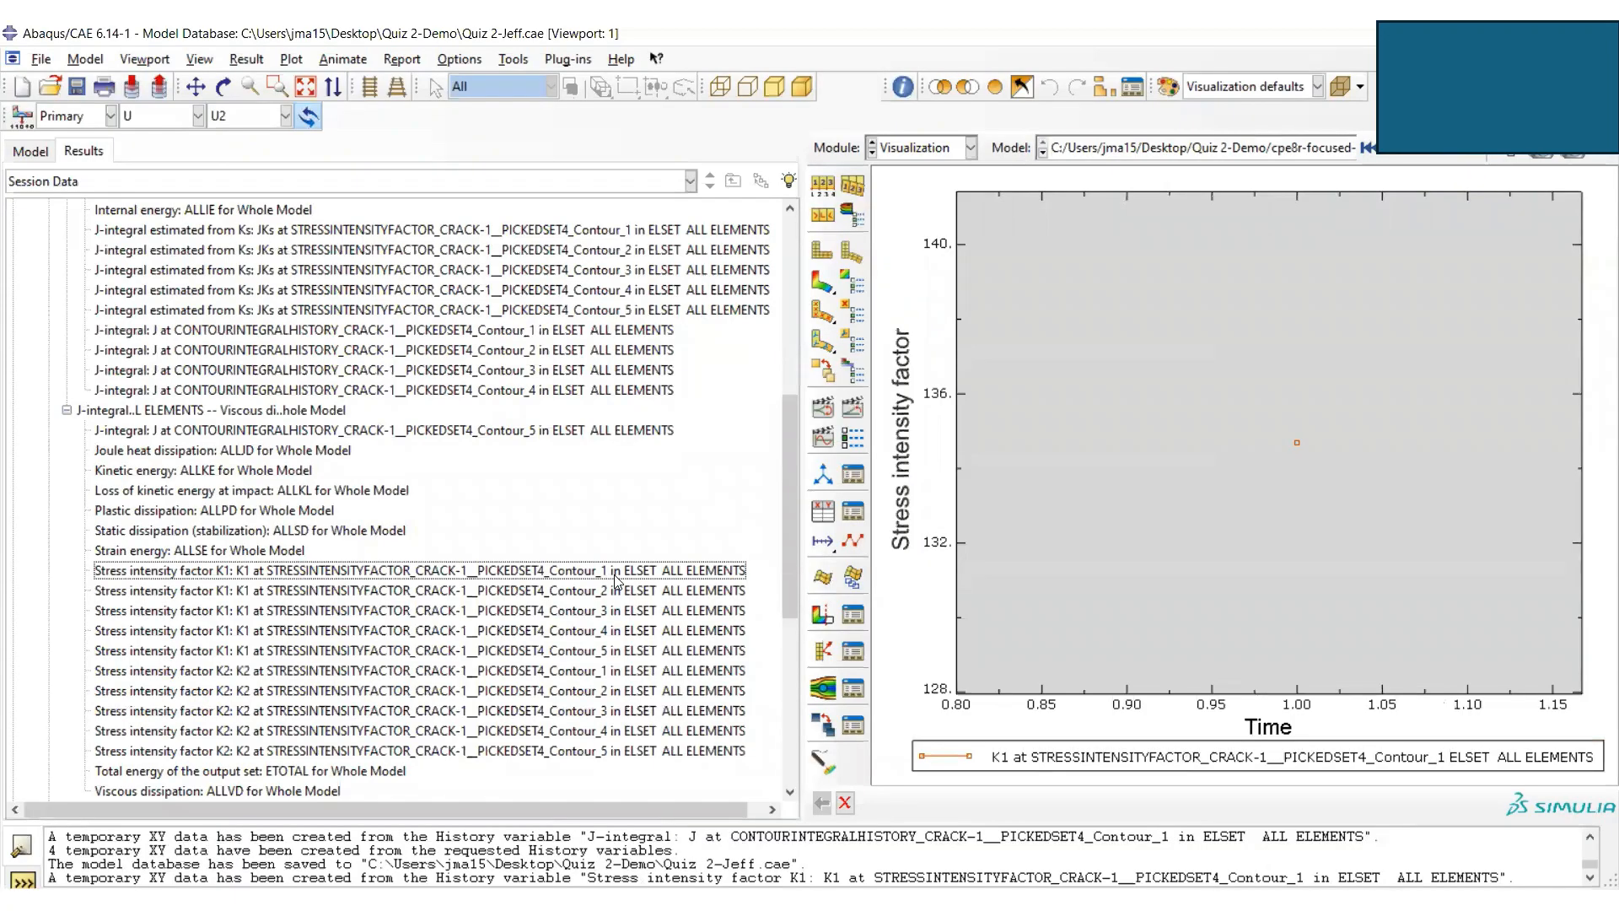
- Plot the stress intensity factor K1 histories of Contour_2, Contour_3, Contour_4 and Contour_5 one after another
click(630, 591)
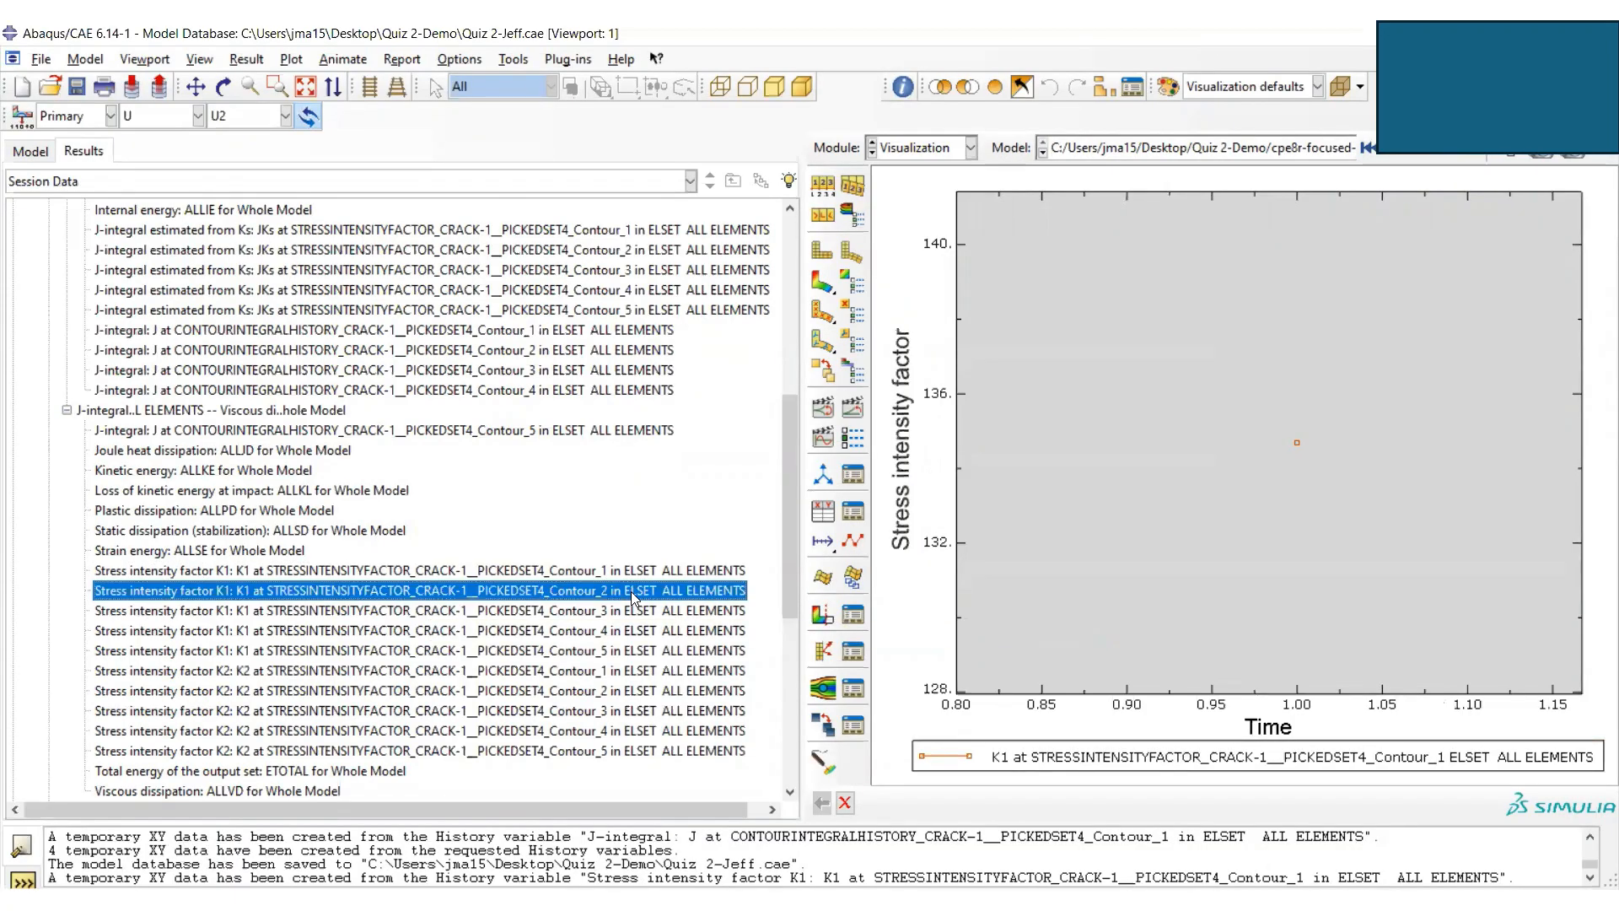
double_click(597, 594)
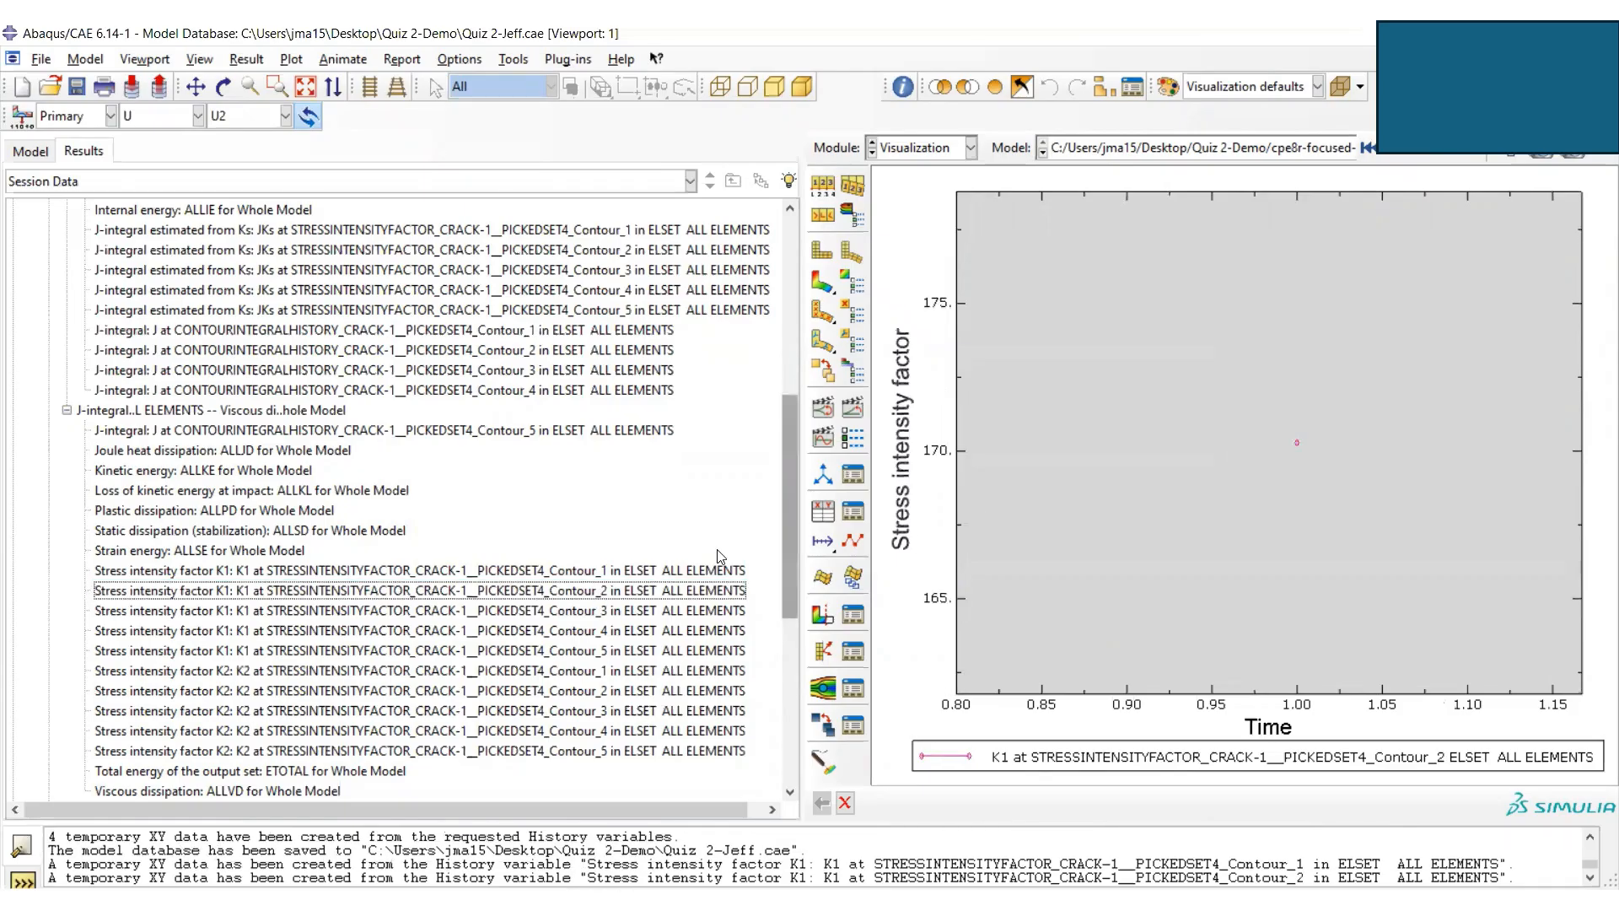
click(602, 614)
double_click(602, 616)
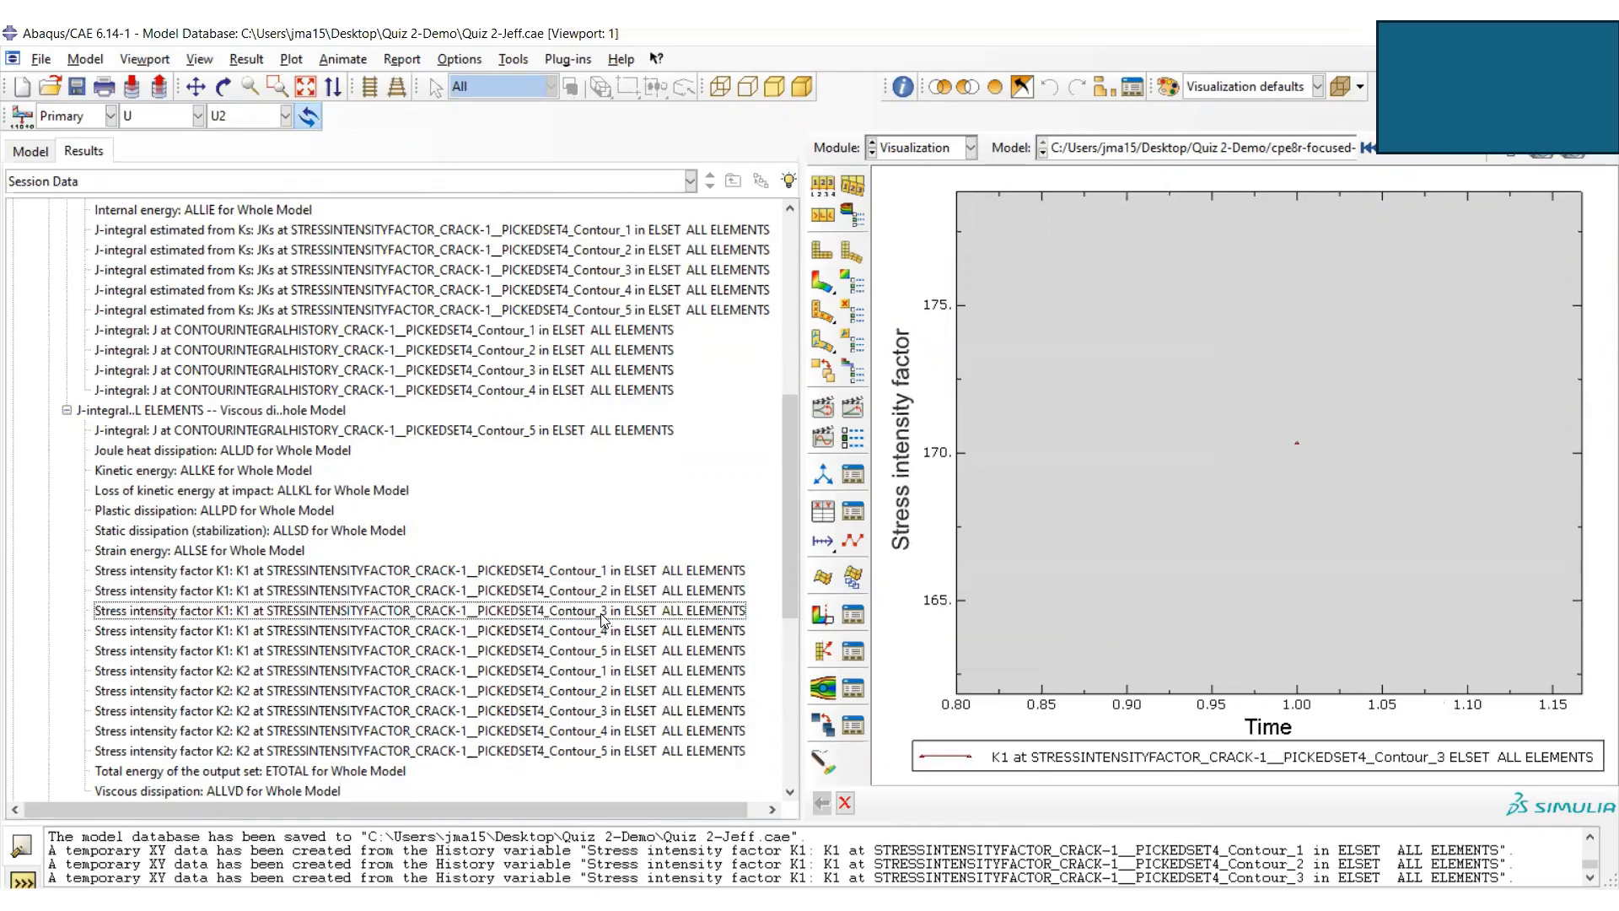
double_click(596, 632)
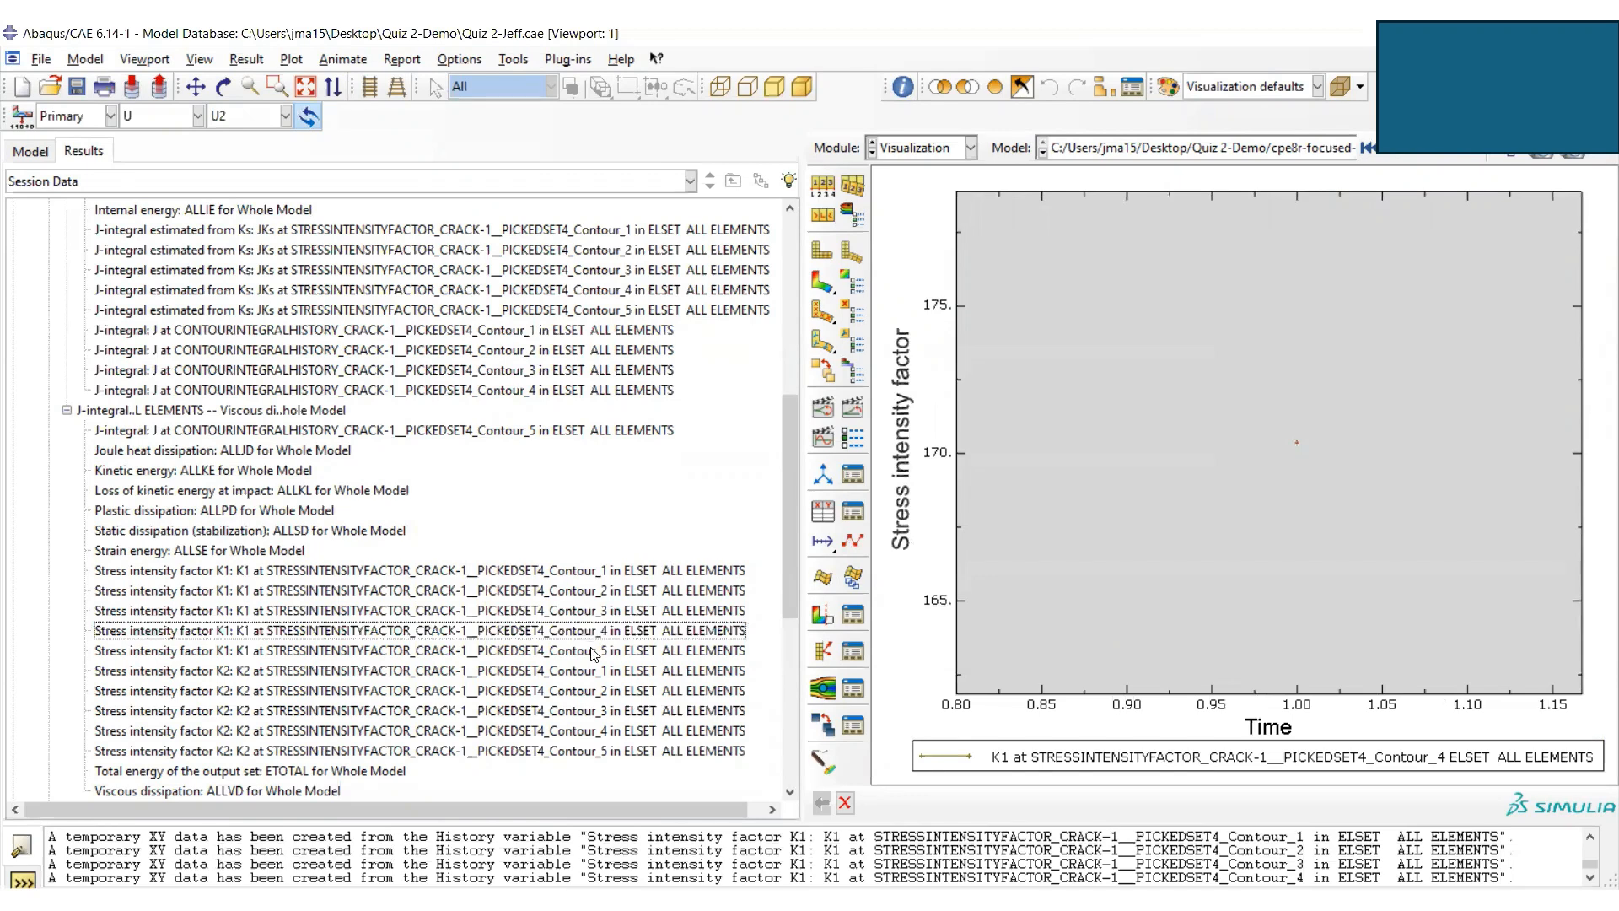
double_click(595, 652)
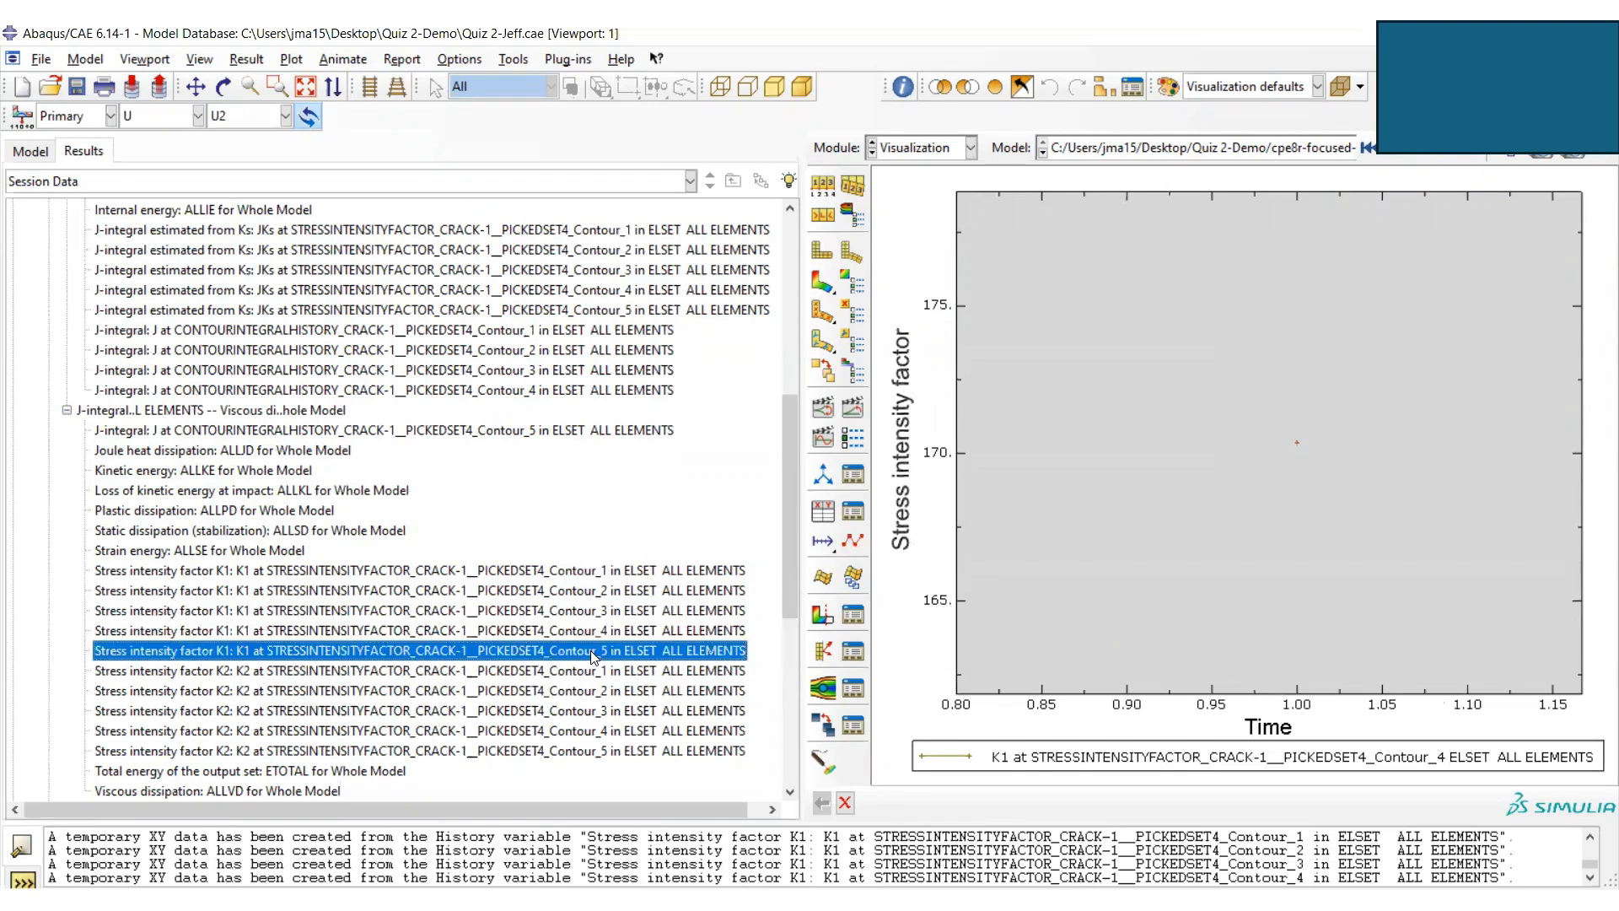
- Plot the stress intensity factor K1 histories of Contour_1 through Contour_5 together in one XY plot
click(549, 571)
shift+click(545, 593)
shift+click(548, 611)
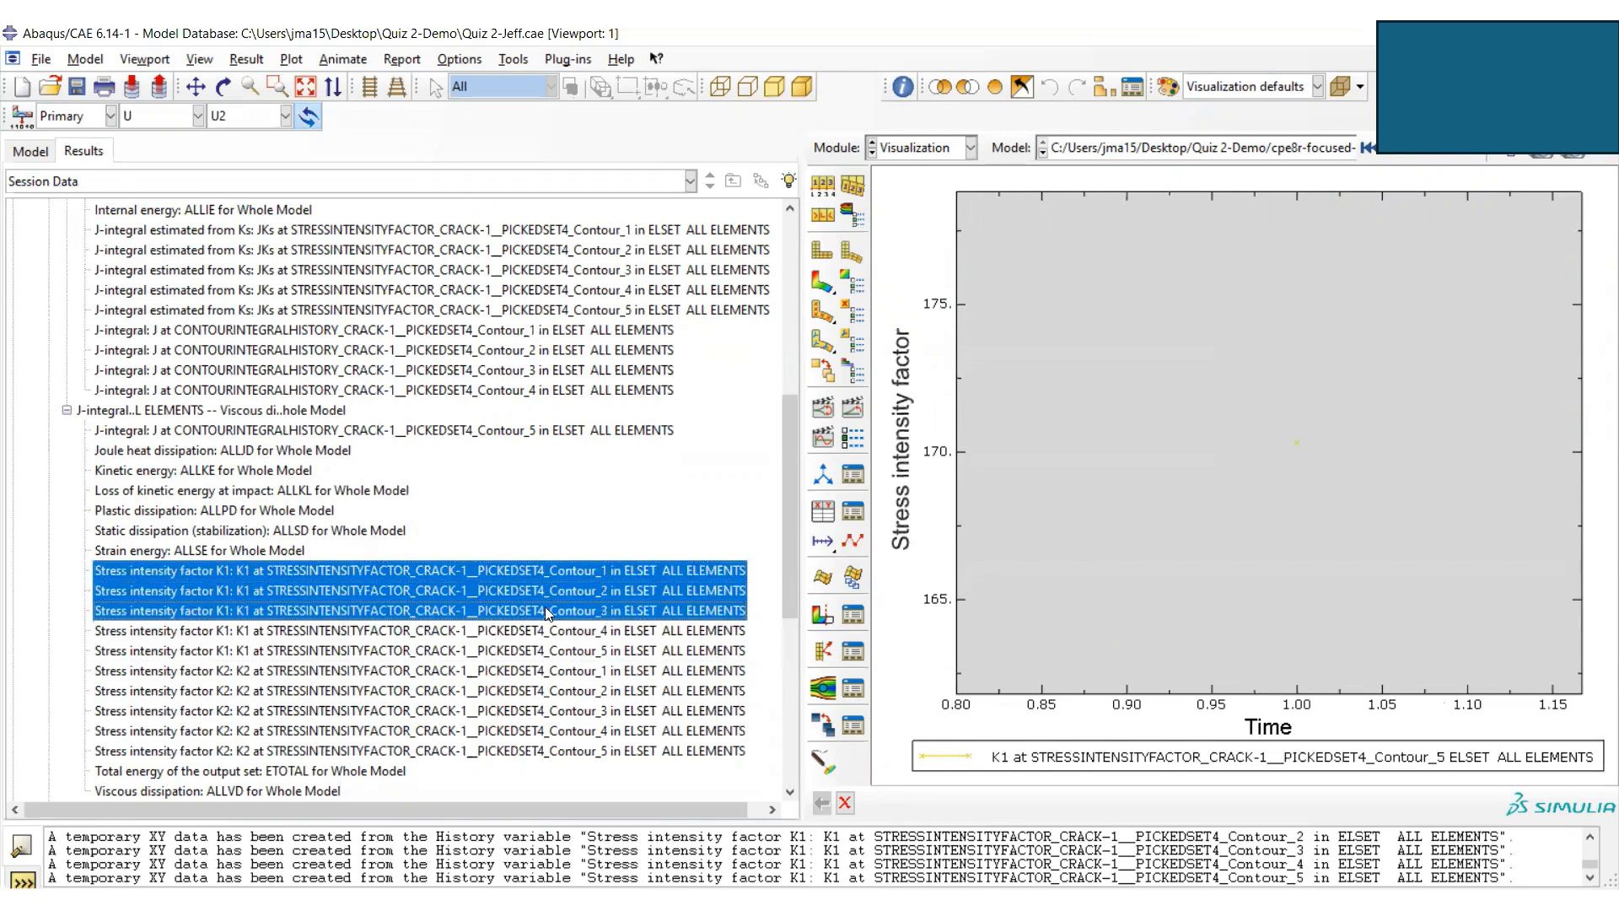
shift+click(553, 632)
shift+click(560, 651)
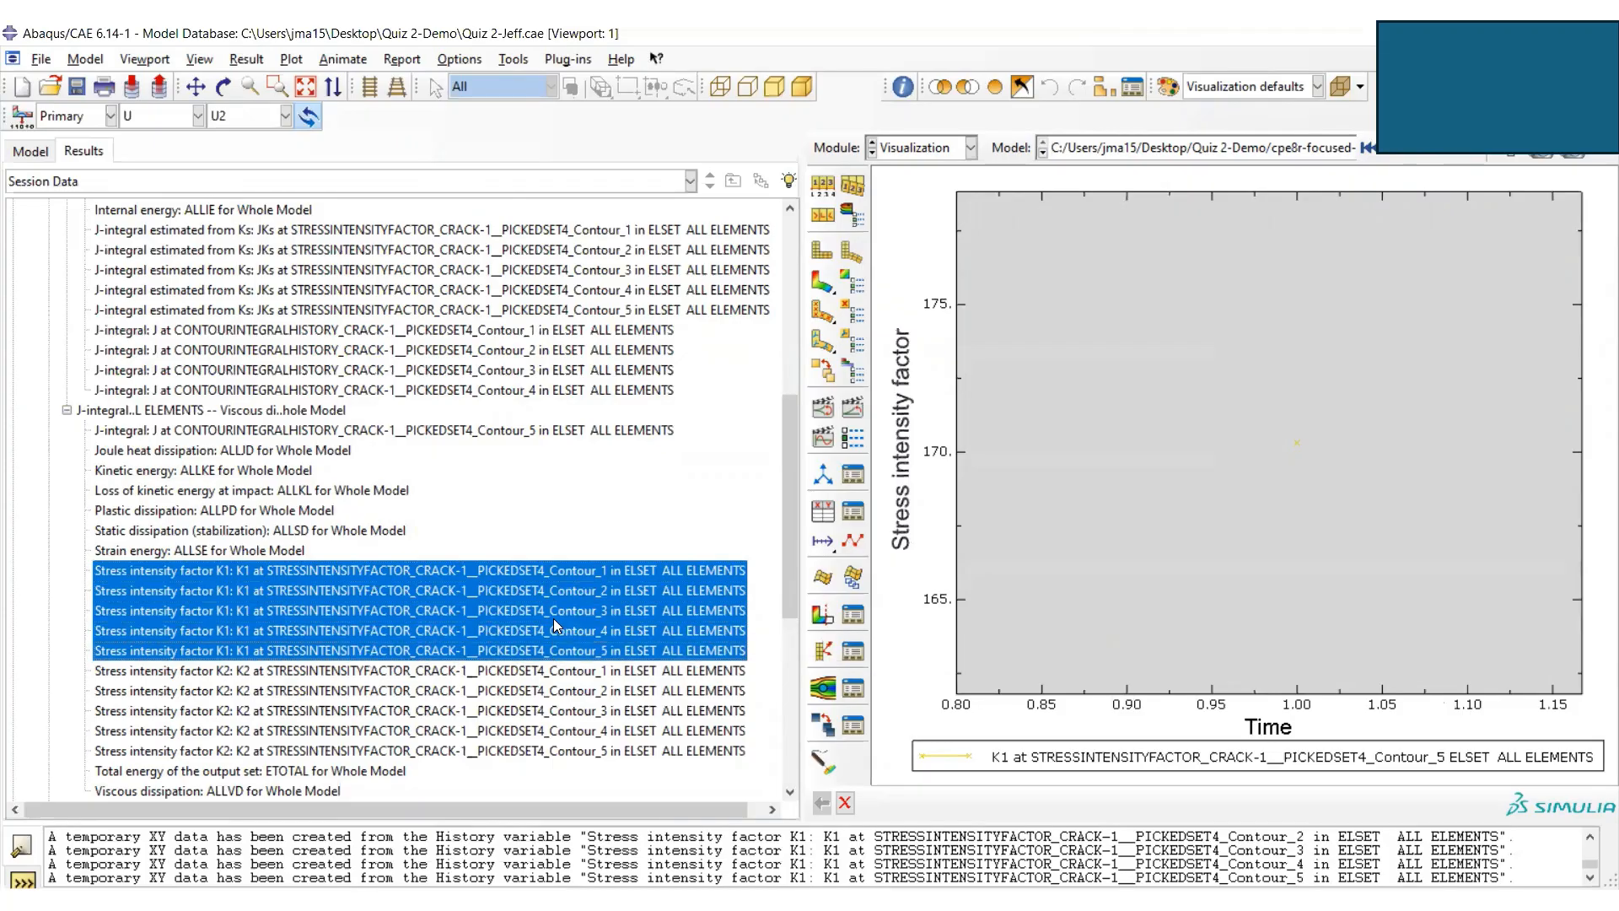
right_click(554, 624)
click(589, 655)
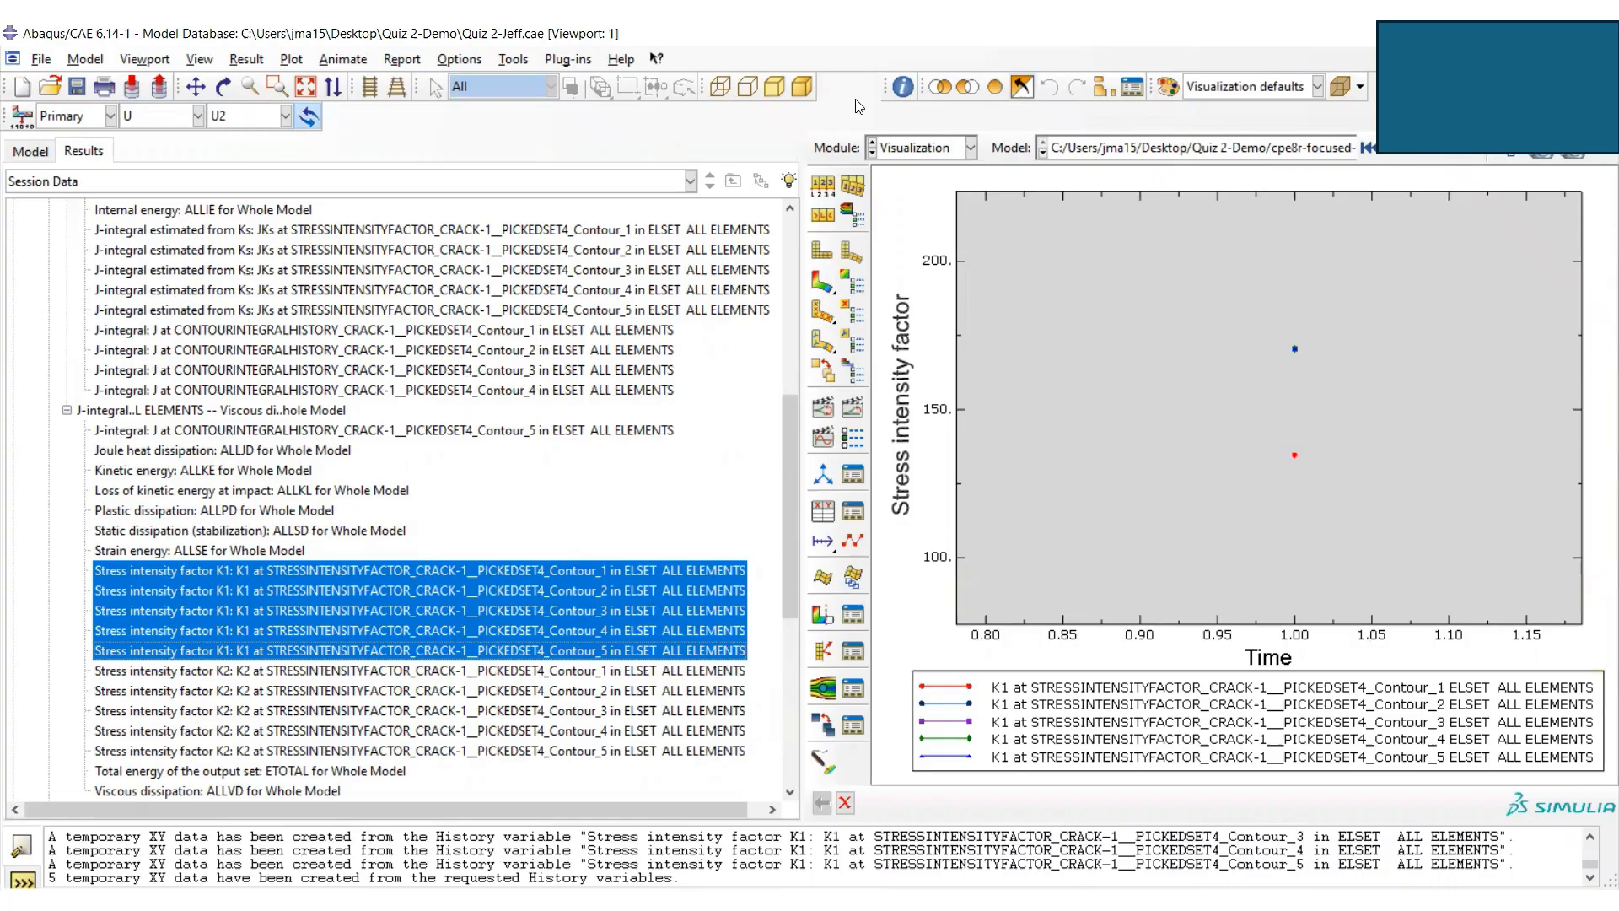
- Return to the model database tree and collapse the Deo model so the analysis jobs are listed
click(31, 151)
scroll(105, 269, up, 5)
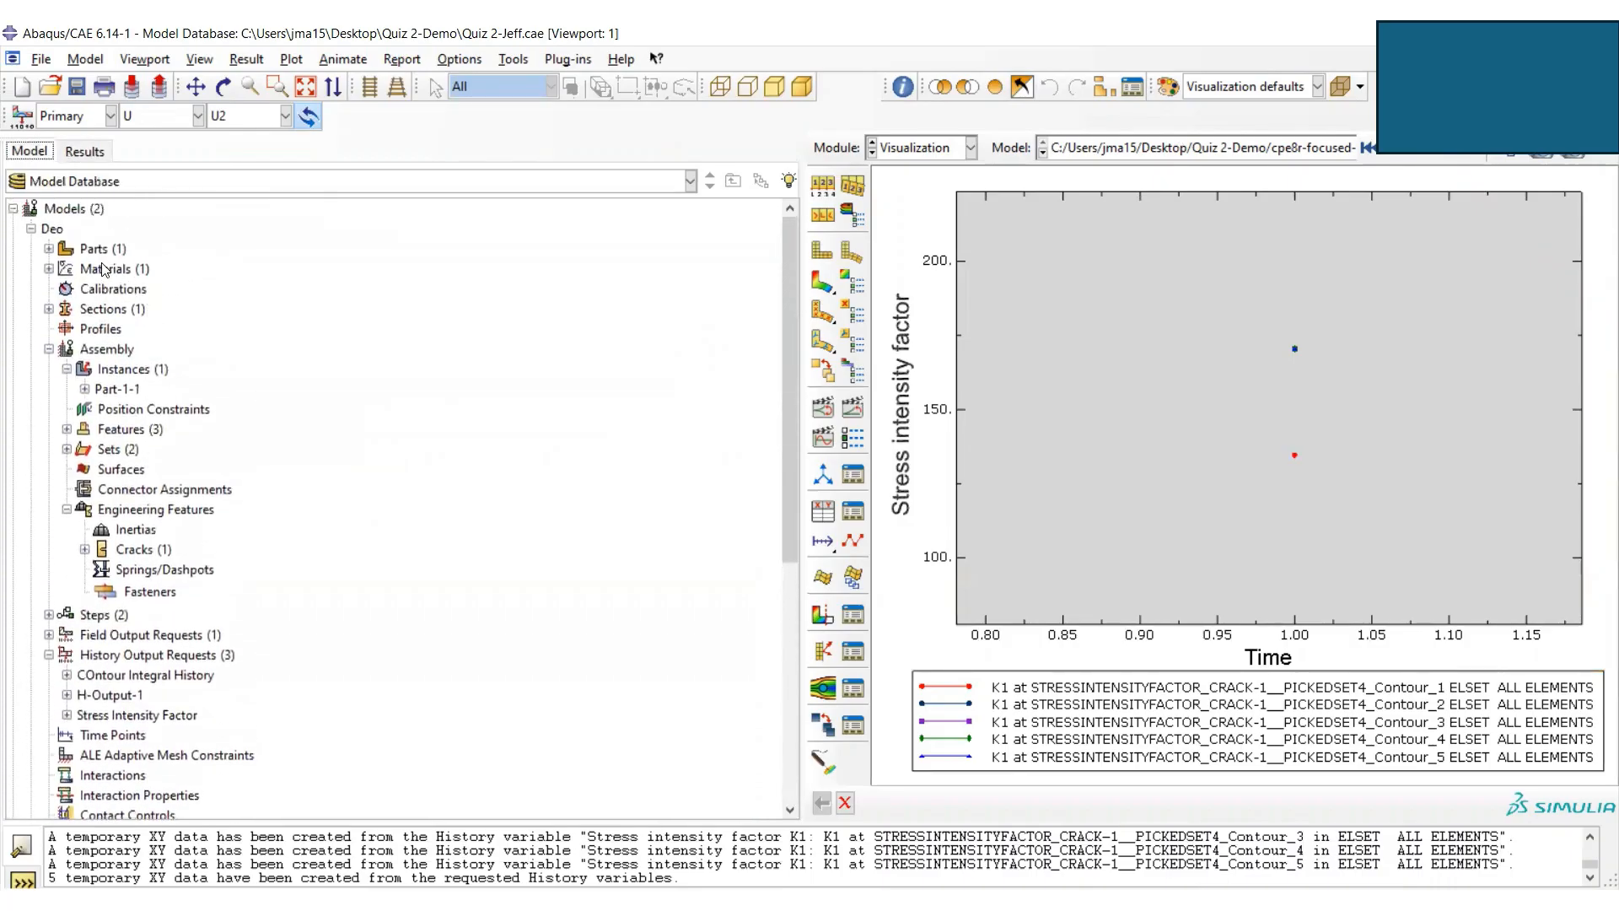
click(31, 228)
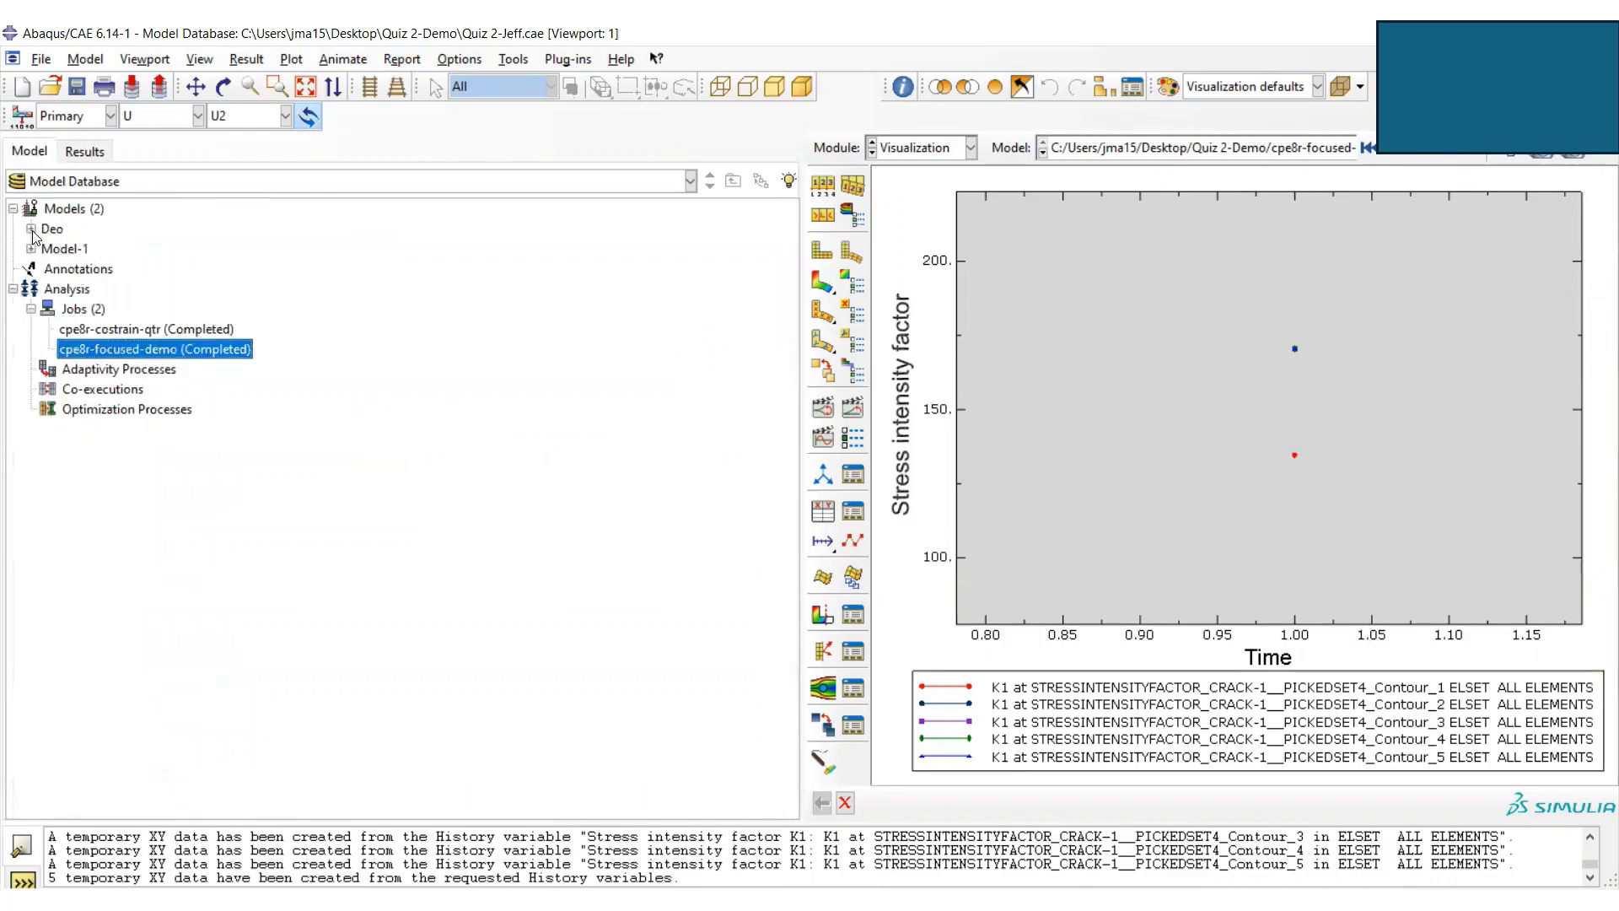